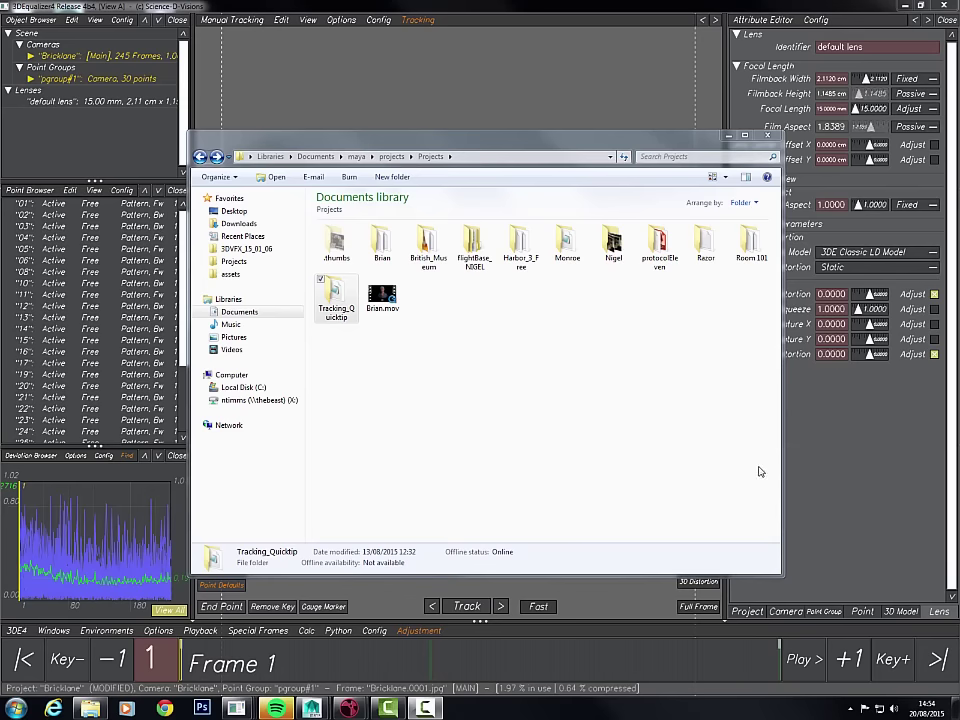
- Open the Tracking_Quicktip project folder and look at the project files in its 3DE subfolder
left_click_drag(400, 140, 397, 159)
left_click_drag(478, 158, 507, 100)
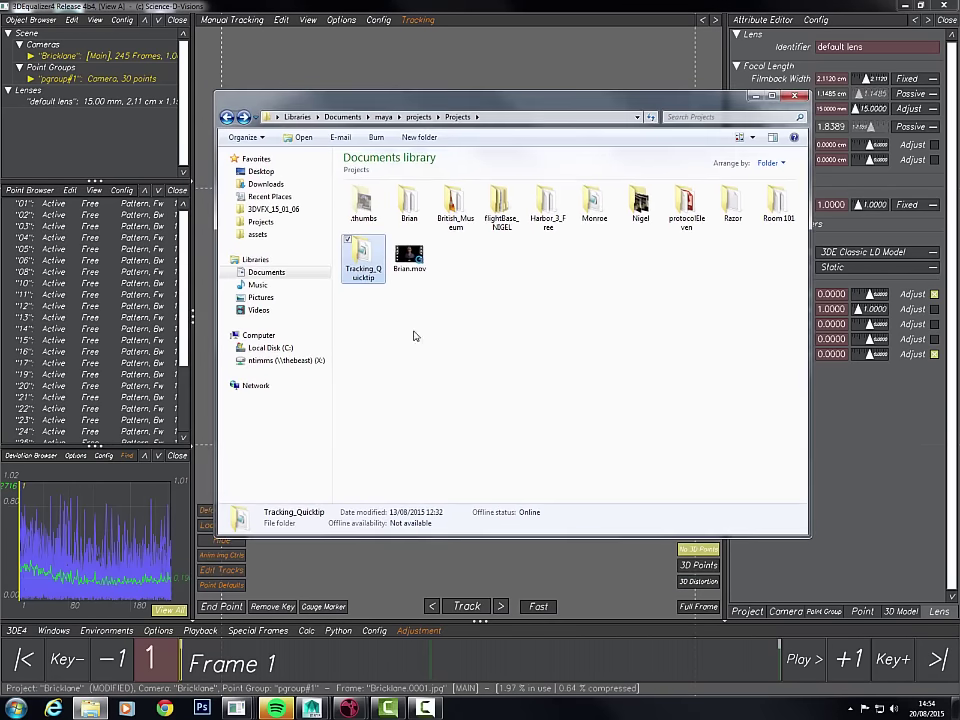
double_click(363, 262)
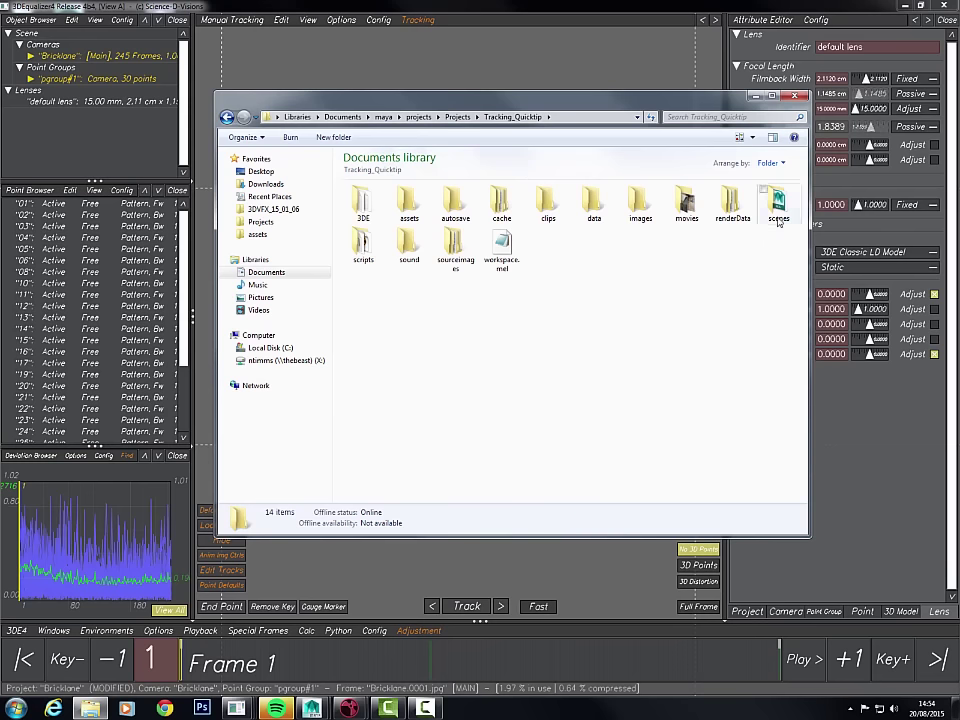
double_click(366, 210)
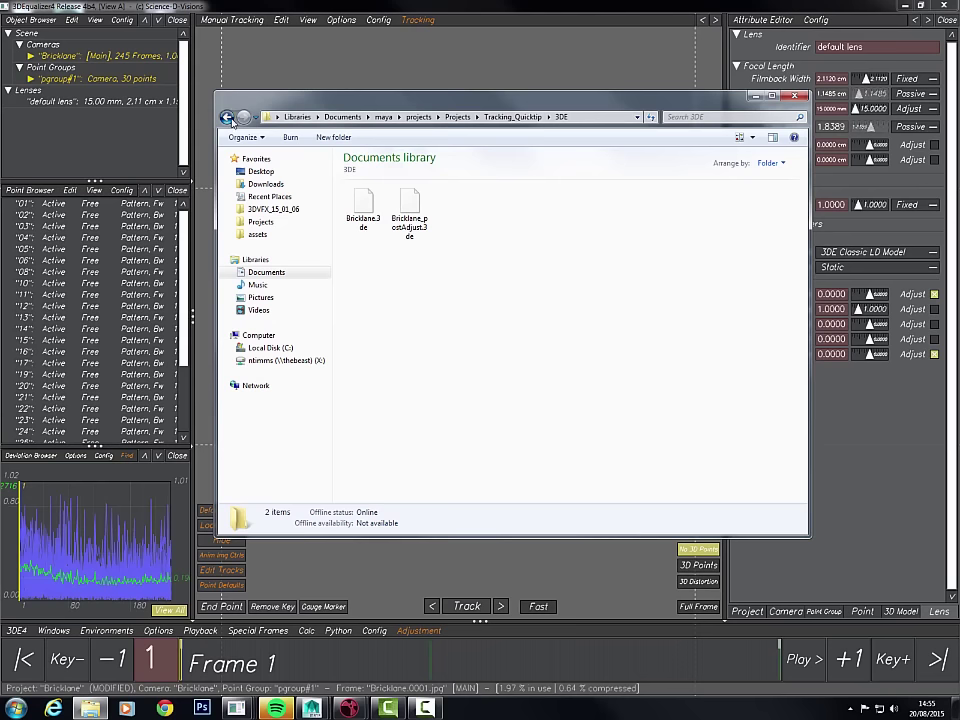
- Look through the Bricklane_RAW and Bricklane_Undistorted image sequences inside the project's sourceimages folder
key("BackSpace")
double_click(456, 250)
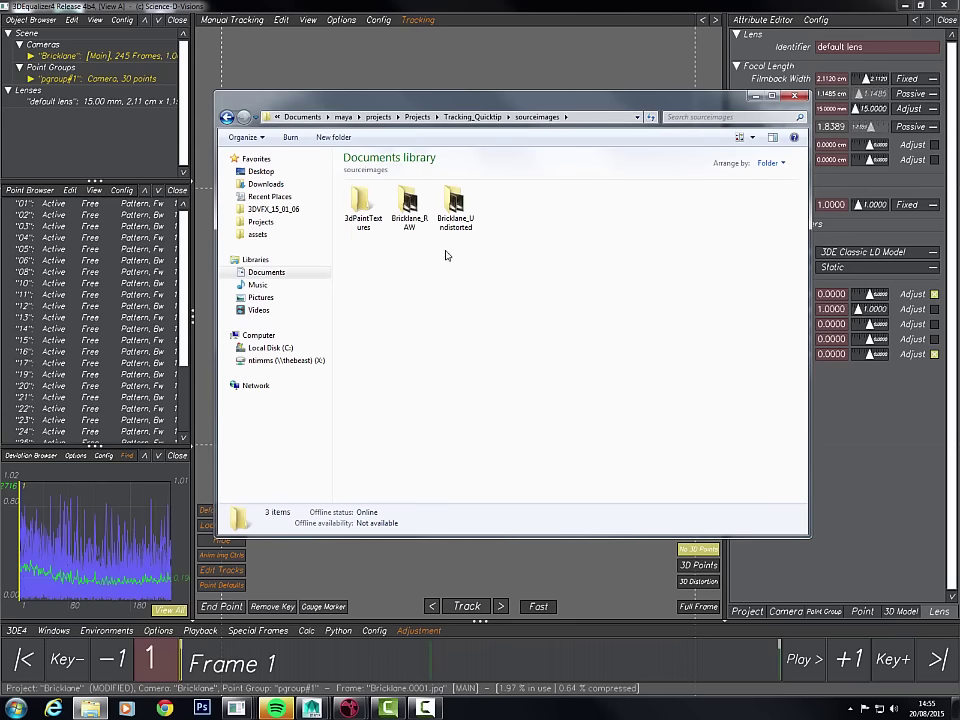
left_click(415, 229)
double_click(402, 222)
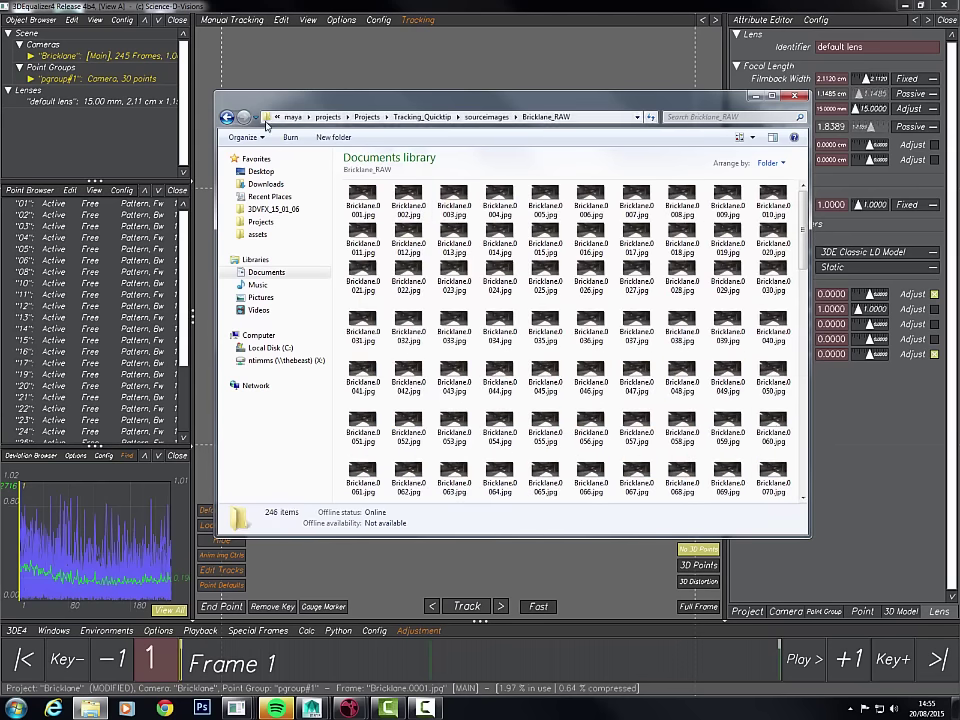
left_click(228, 118)
double_click(452, 214)
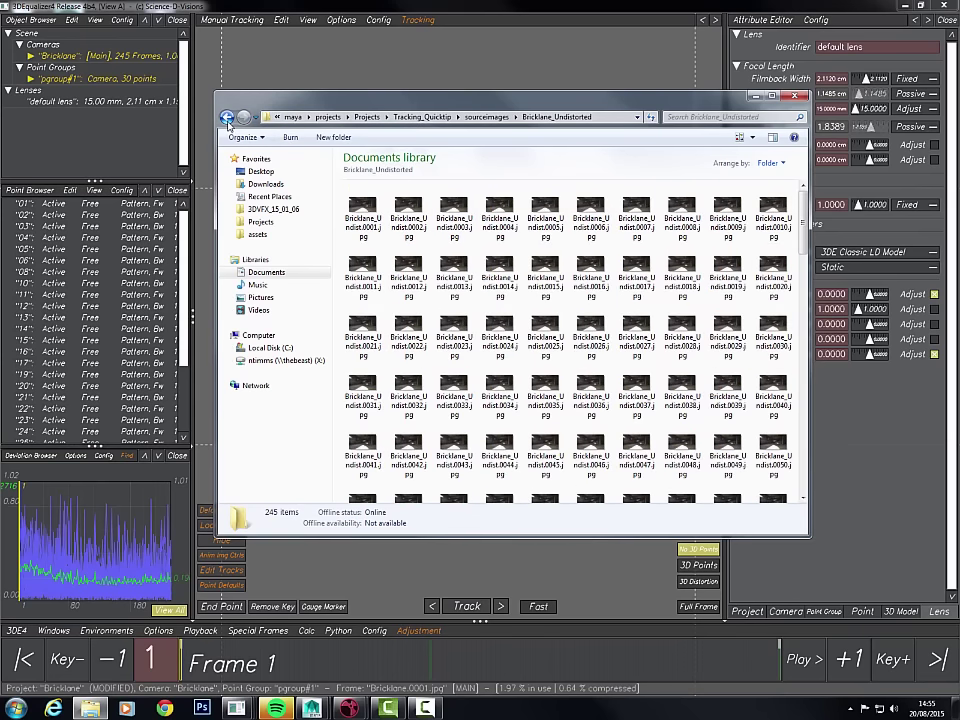
left_click(228, 118)
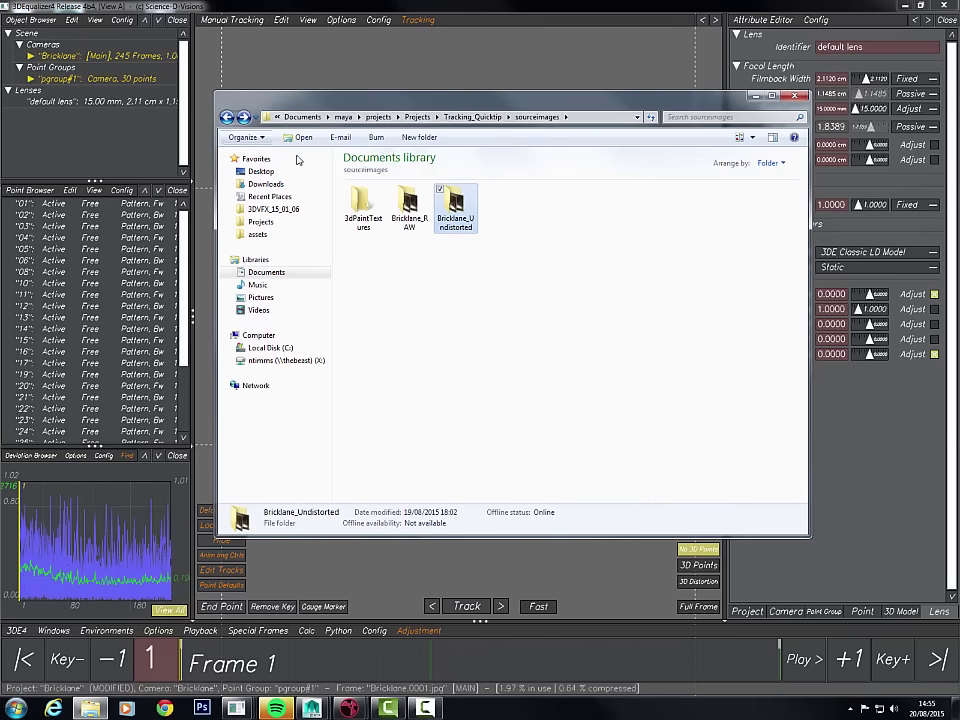
- Look at the clips in the Tracking_Quicktip movies folder and return to 3DEqualizer
left_click(229, 118)
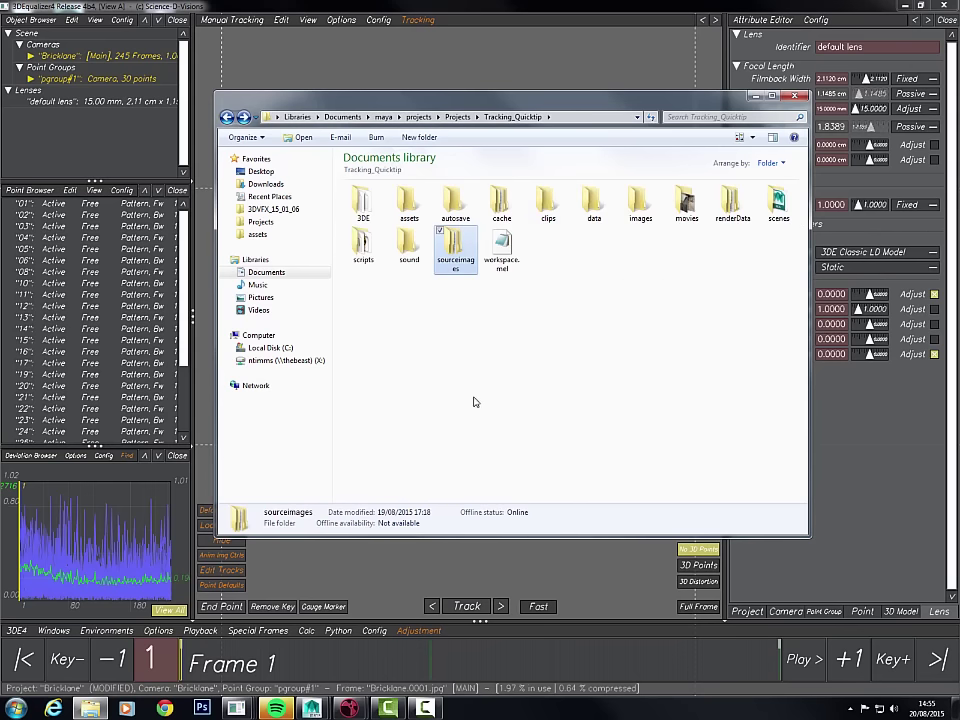
double_click(685, 214)
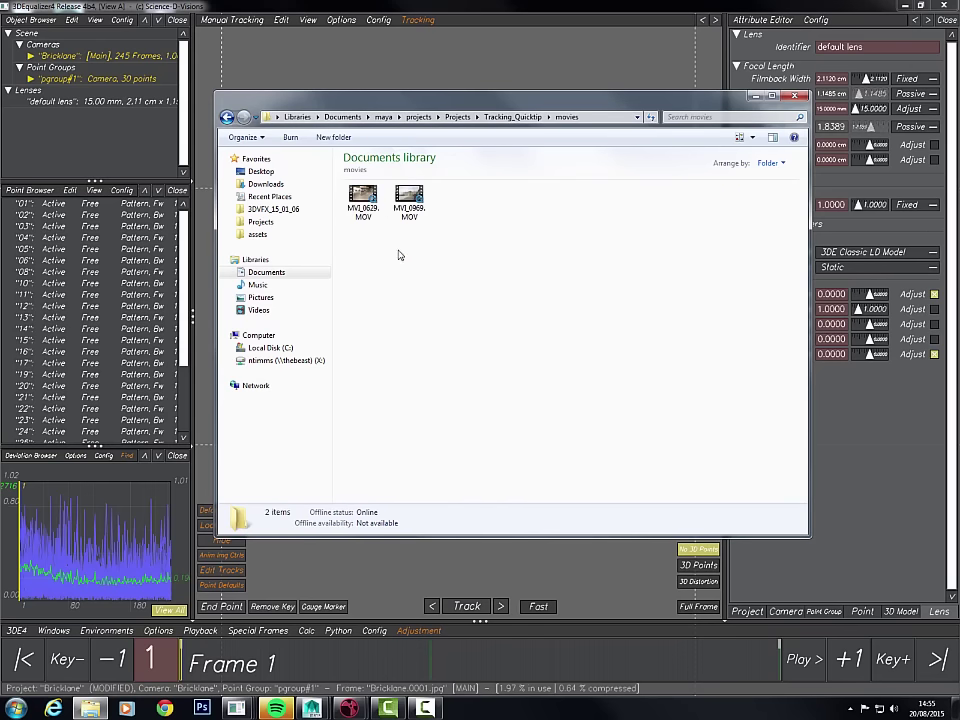
left_click(758, 96)
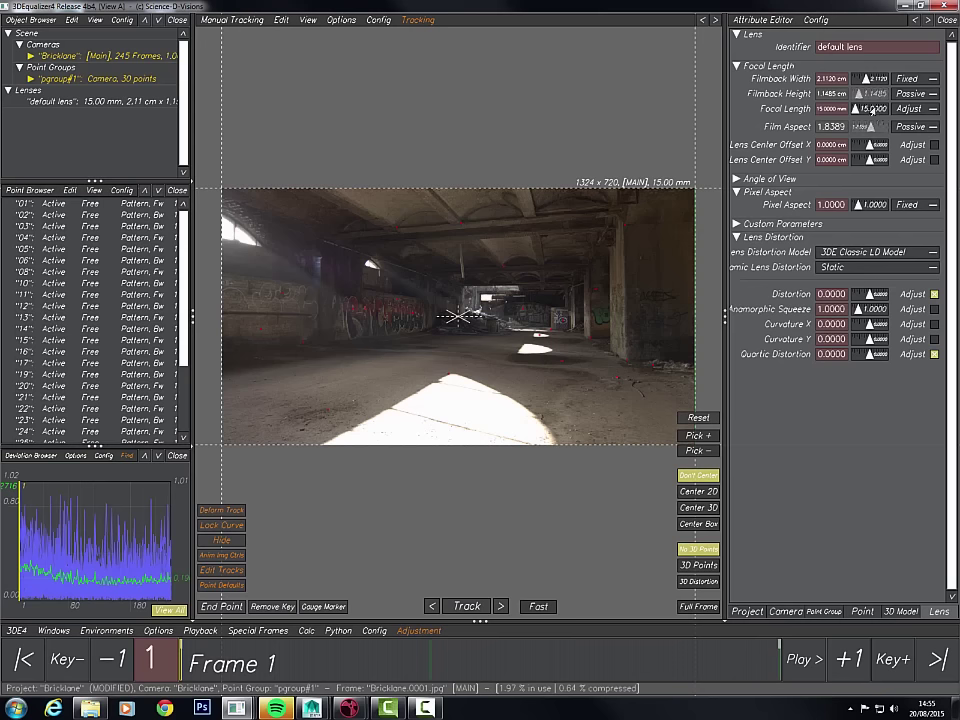
- Examine the Bricklane camera's attributes, including its full live action footage path
left_click(785, 611)
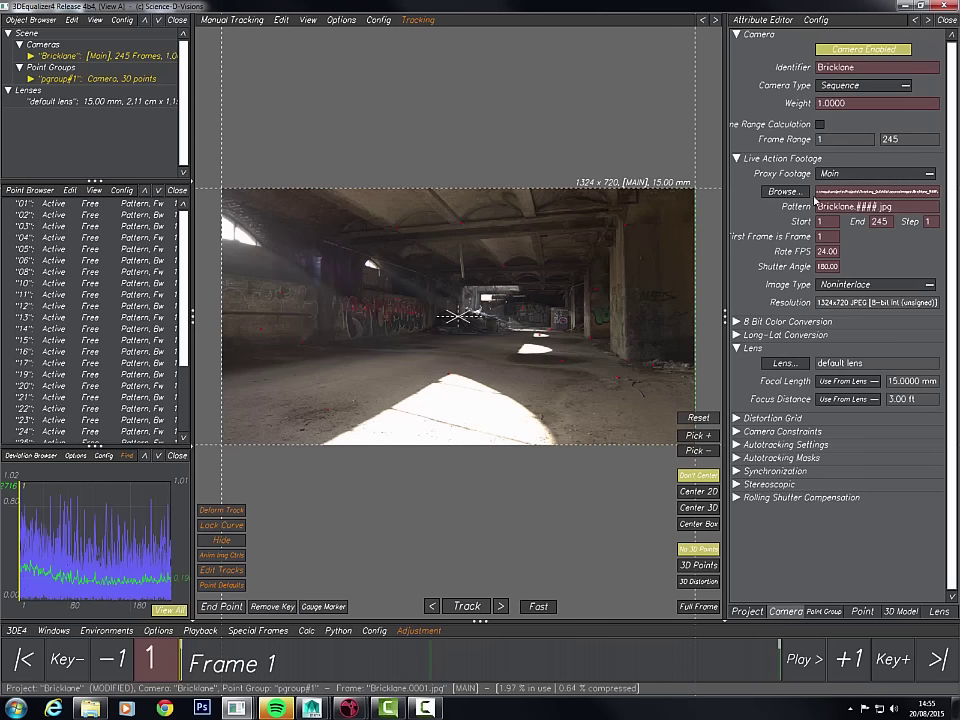
left_click_drag(723, 225, 571, 224)
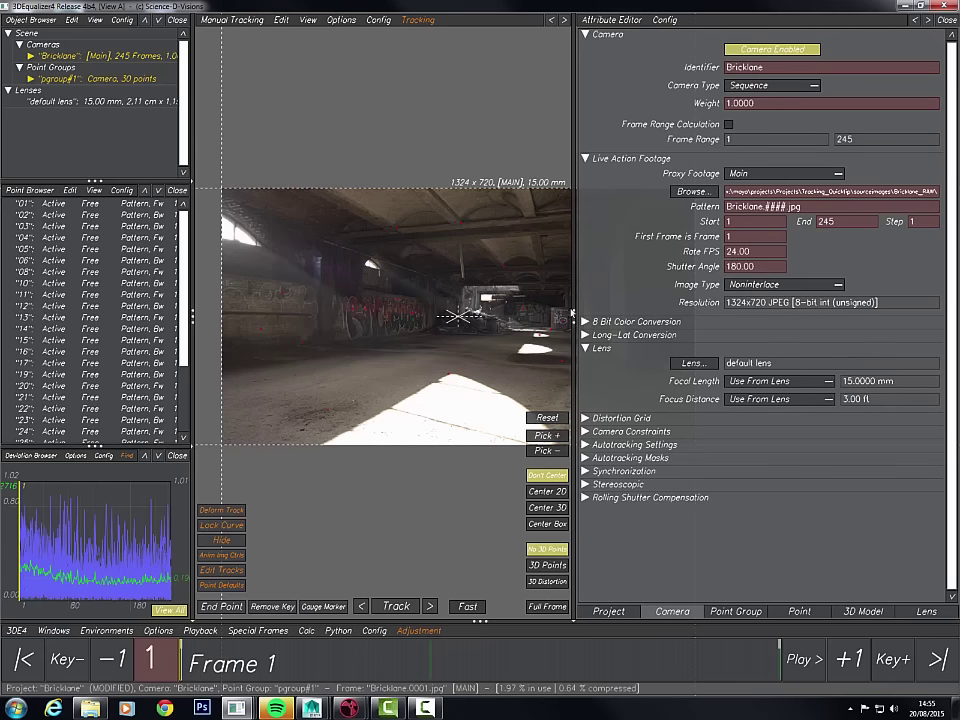
left_click_drag(573, 312, 738, 314)
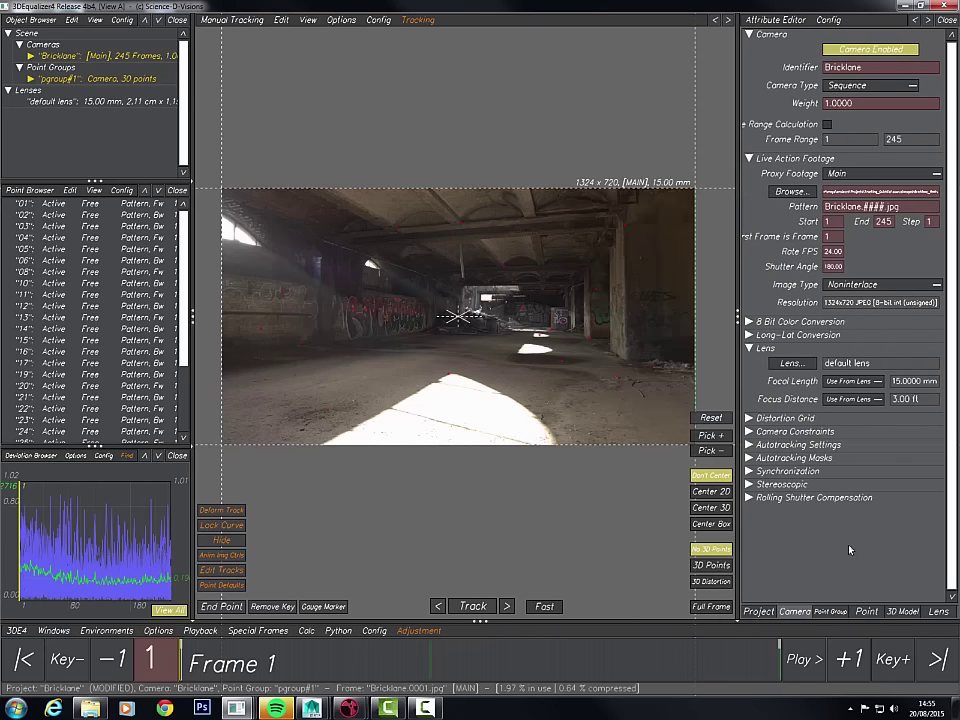
- Review the default lens's attributes, checking its focal length and pixel aspect values
left_click(937, 610)
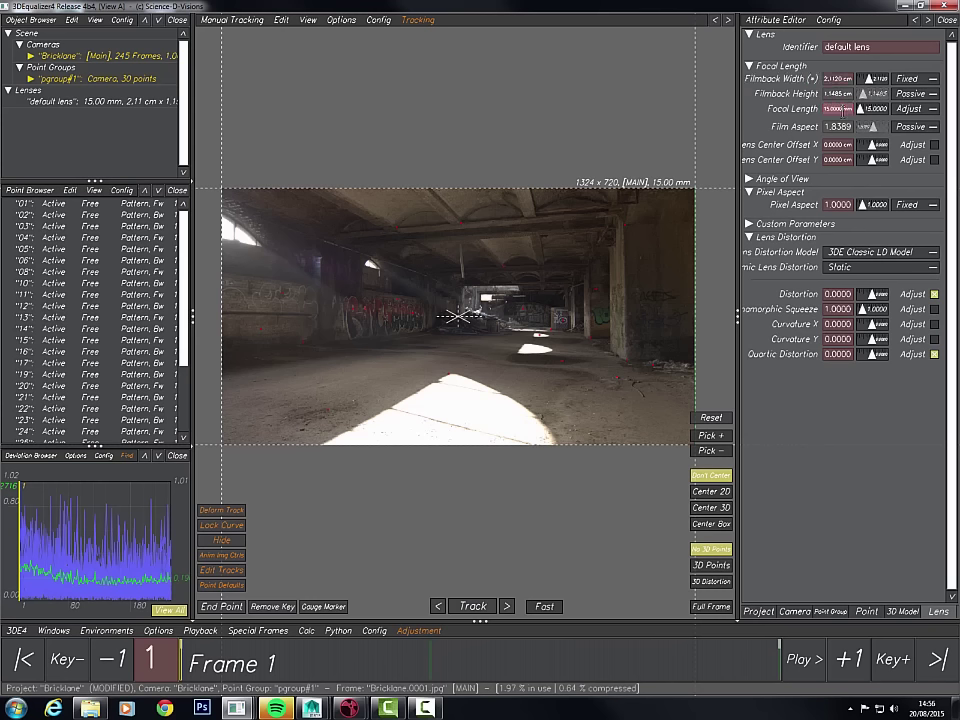
left_click(833, 110)
key("Return")
left_click(838, 109)
left_click(838, 204)
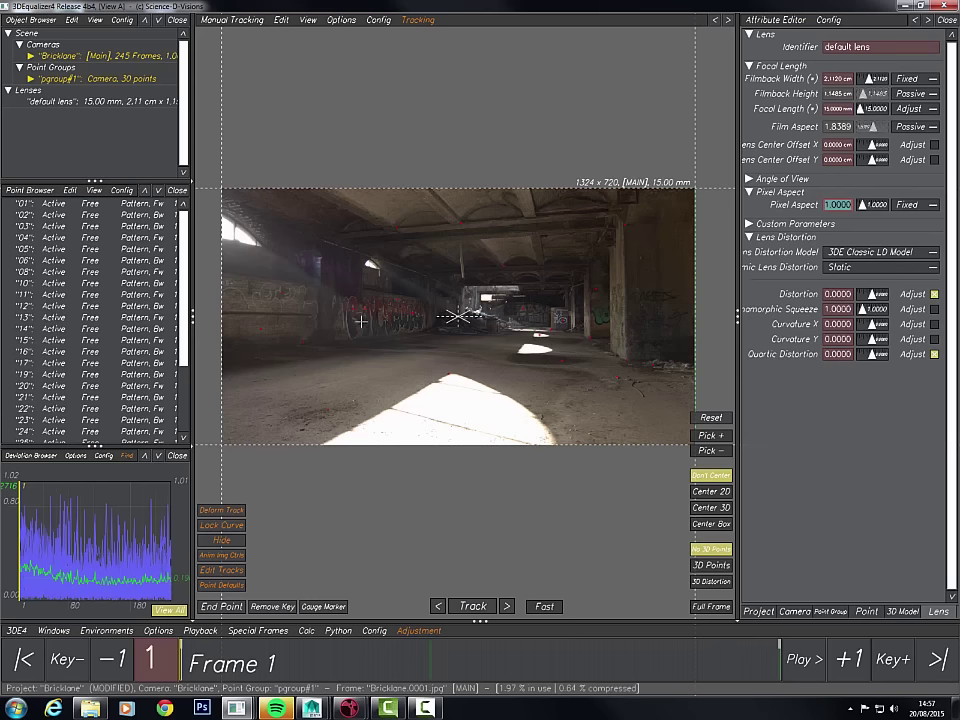
- Scrub and play through the Bricklane footage, and return to frame 1
left_click_drag(272, 660, 755, 662)
key("Home")
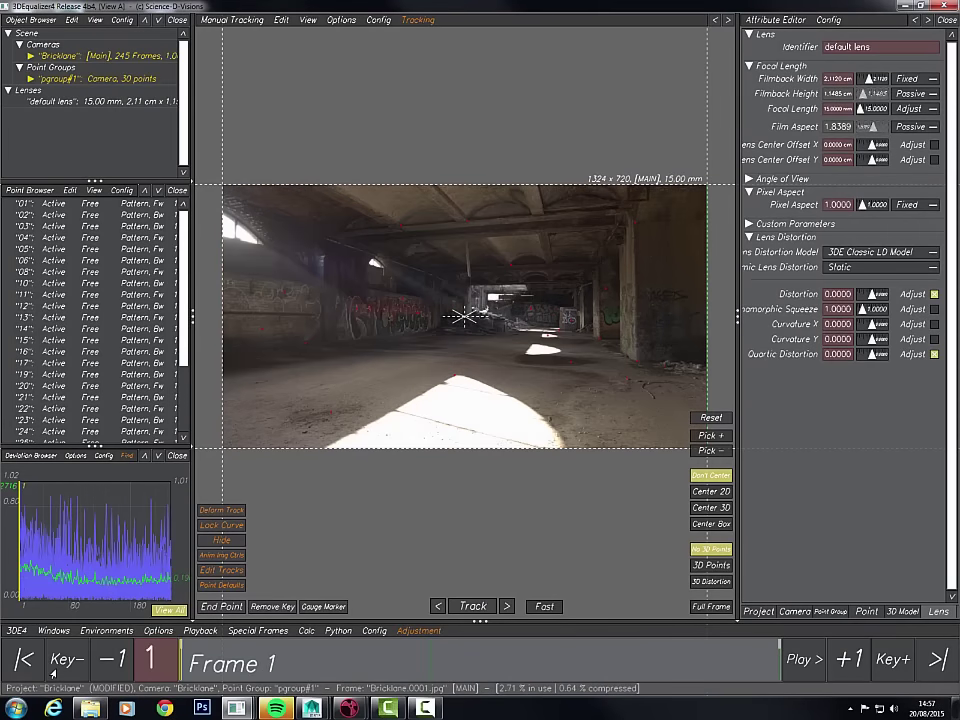
key("space")
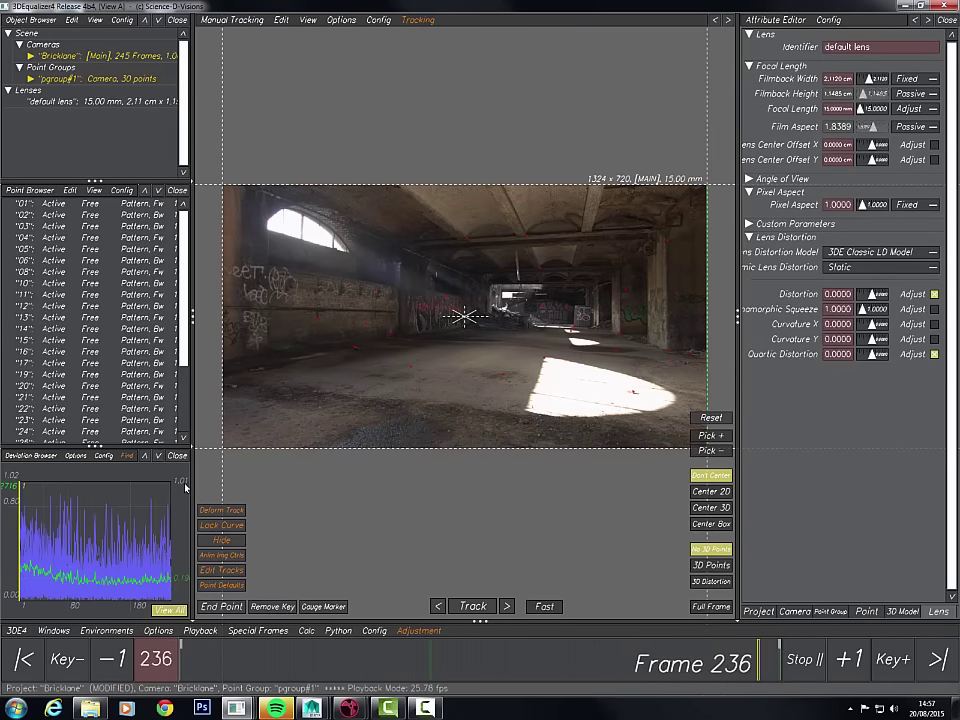
left_click(226, 648)
key("Home")
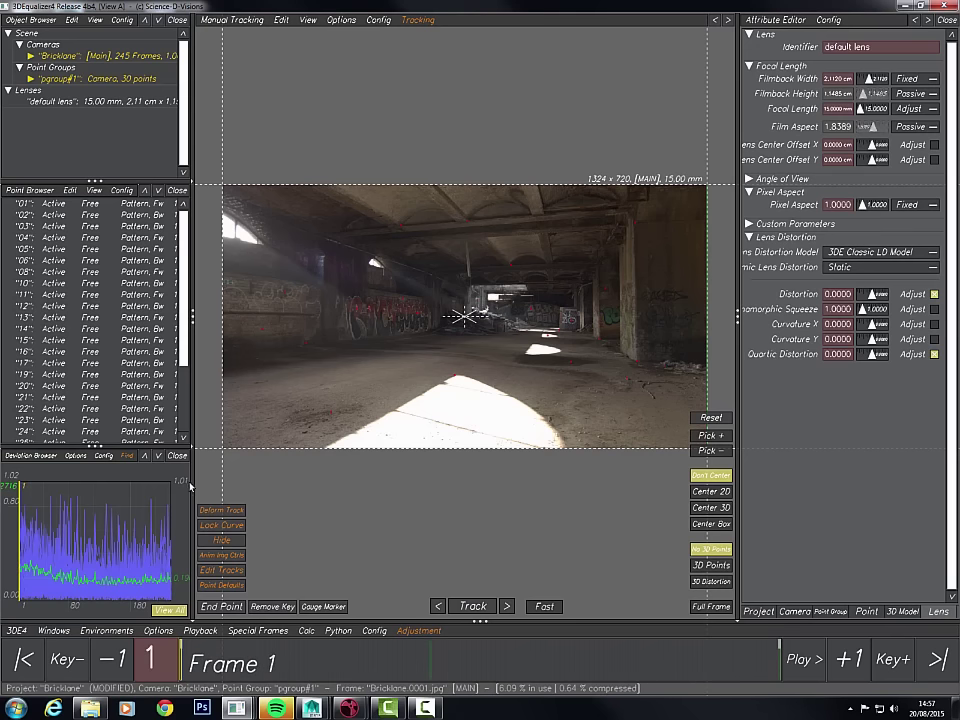
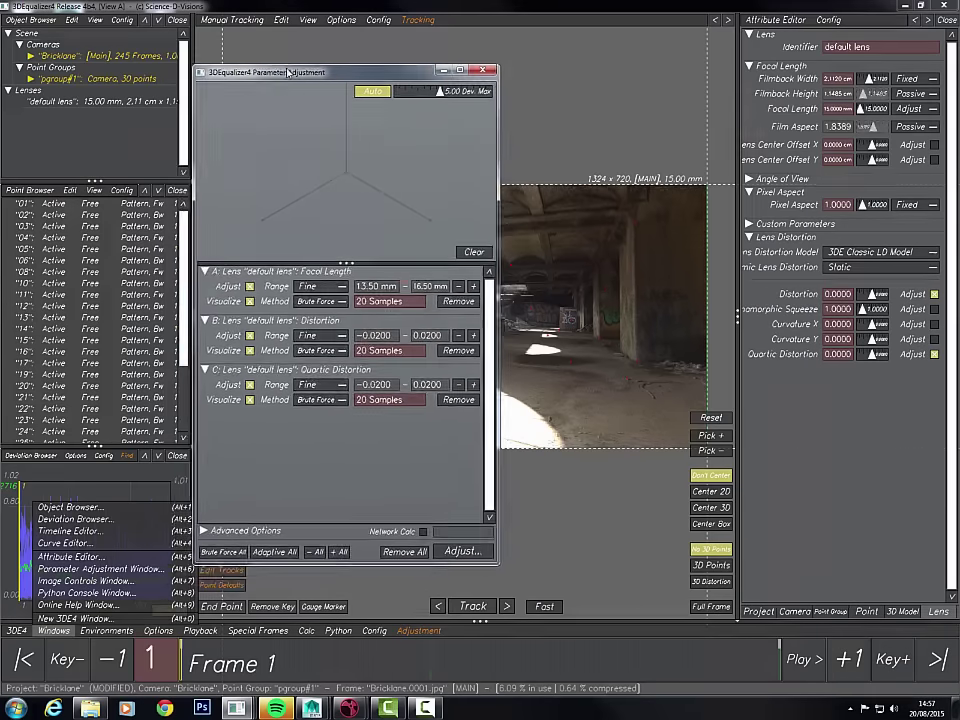
- Adjust the lens's focal length with Brute Force over the Wide range using 40 samples, and transfer the best parameters into the project
left_click_drag(352, 71, 378, 80)
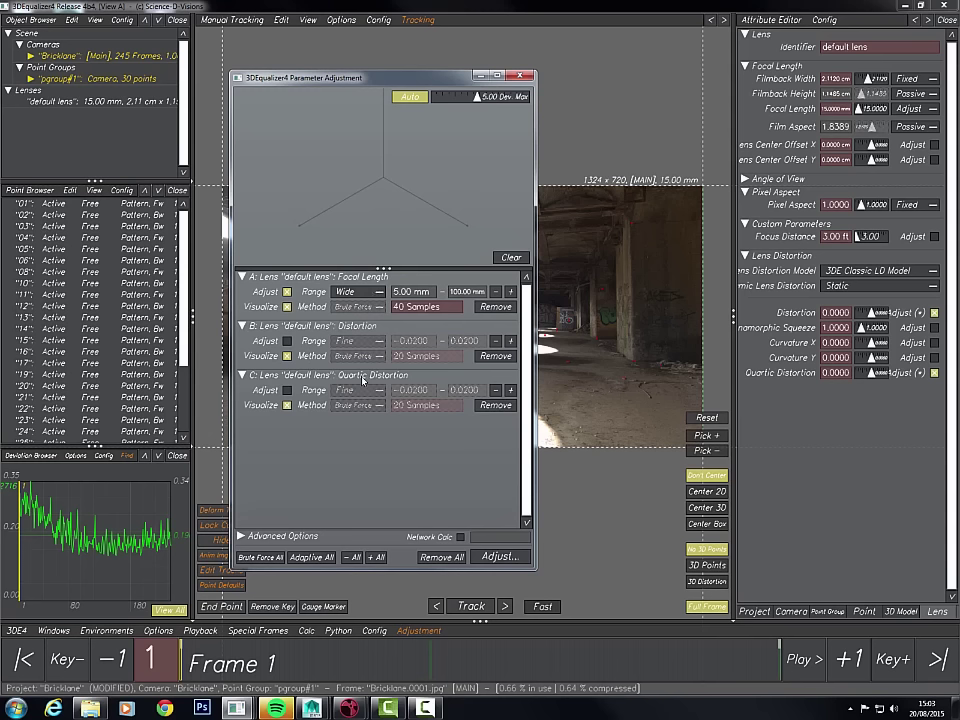
left_click(356, 291)
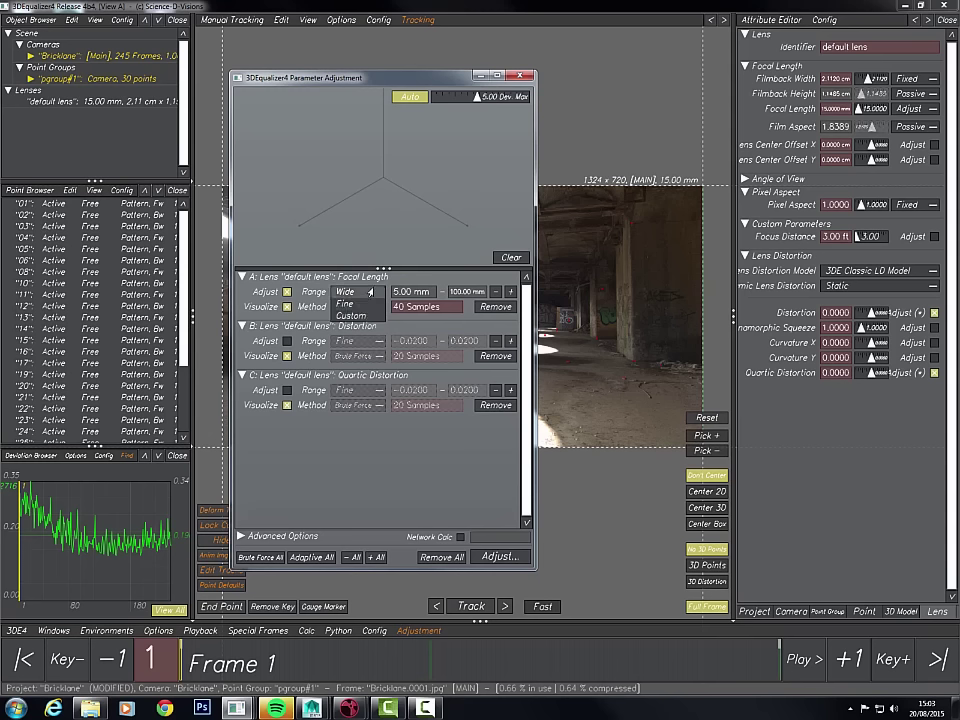
left_click(368, 293)
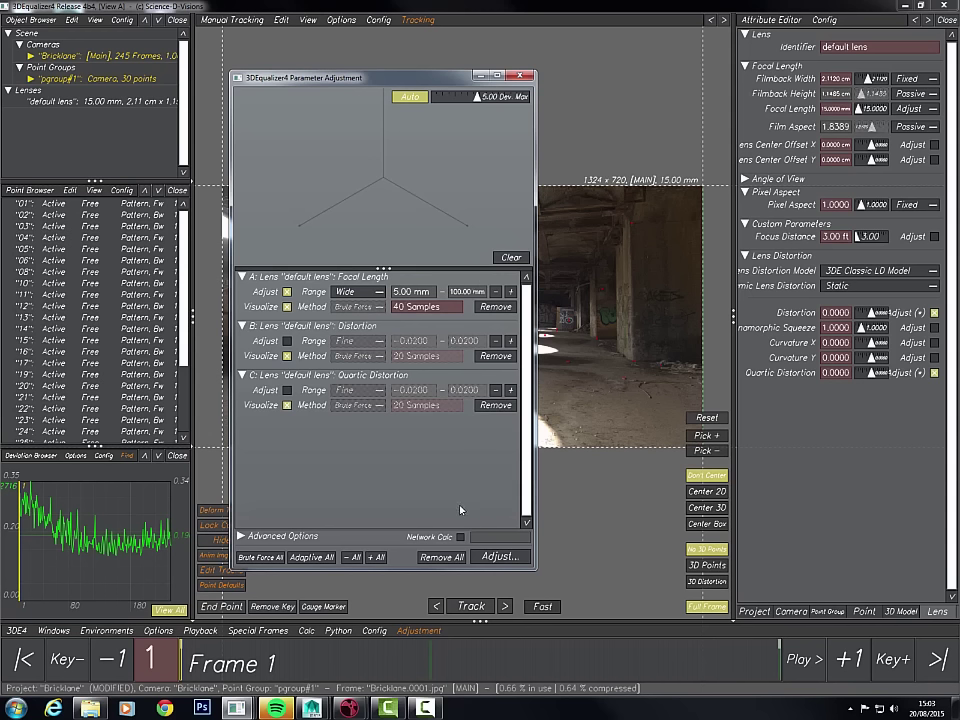
left_click(498, 556)
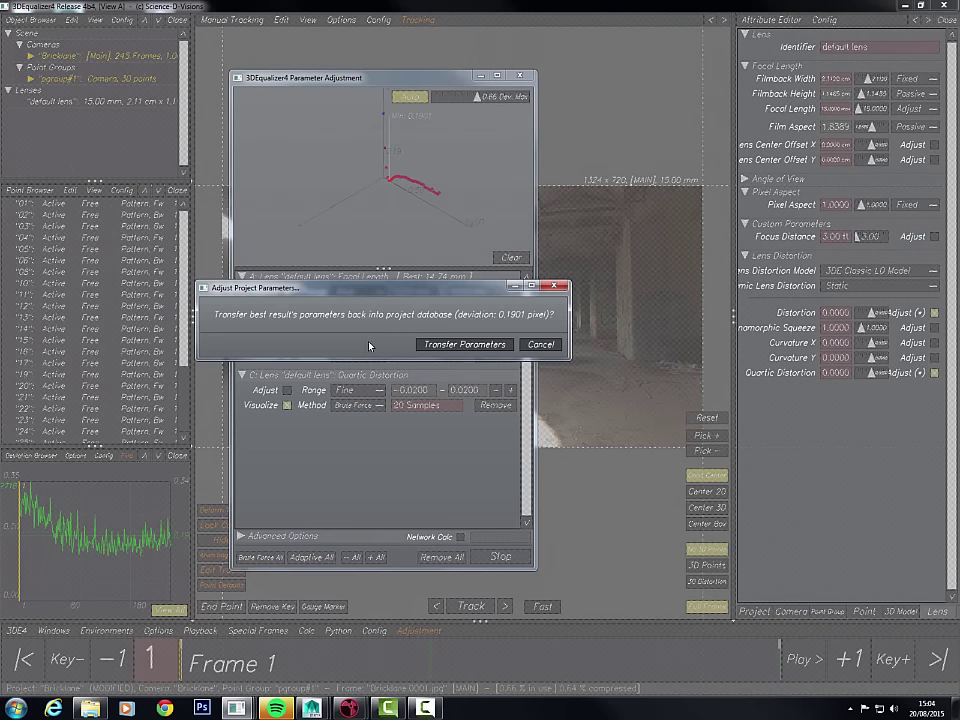
left_click(446, 346)
- Refine the focal length with a Fine range and the Adaptive method, and transfer the best parameters into the project
left_click(357, 292)
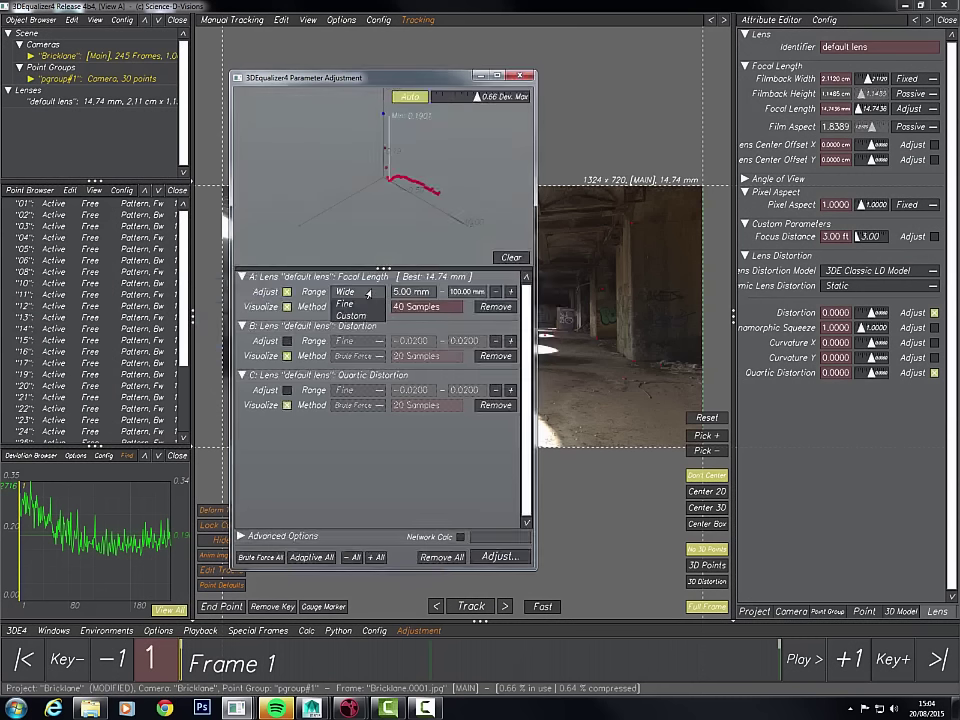
left_click(365, 305)
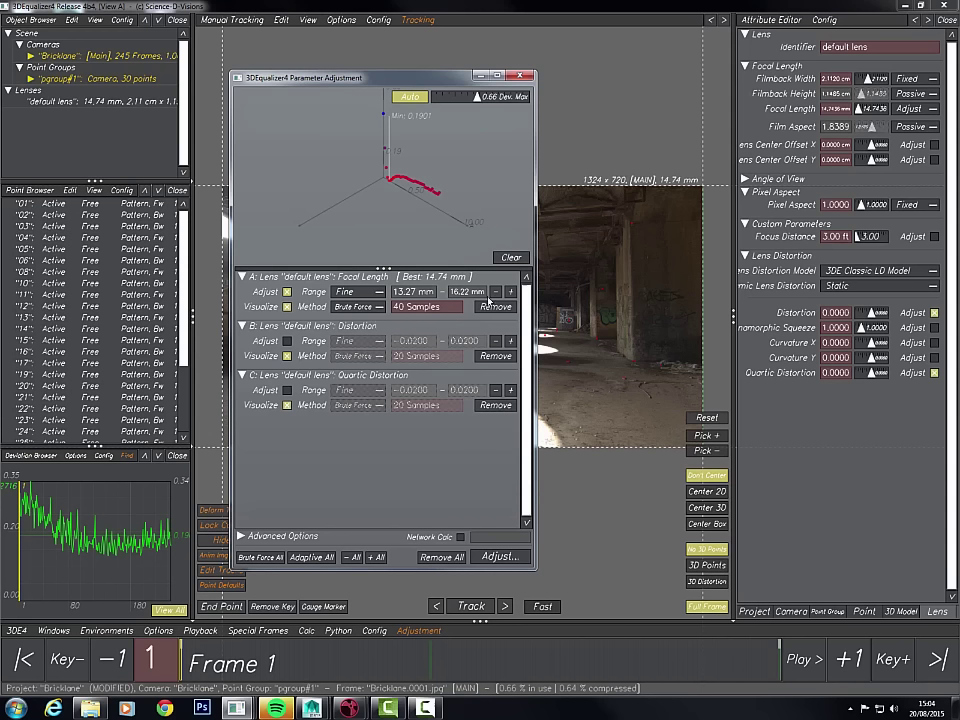
left_click(360, 307)
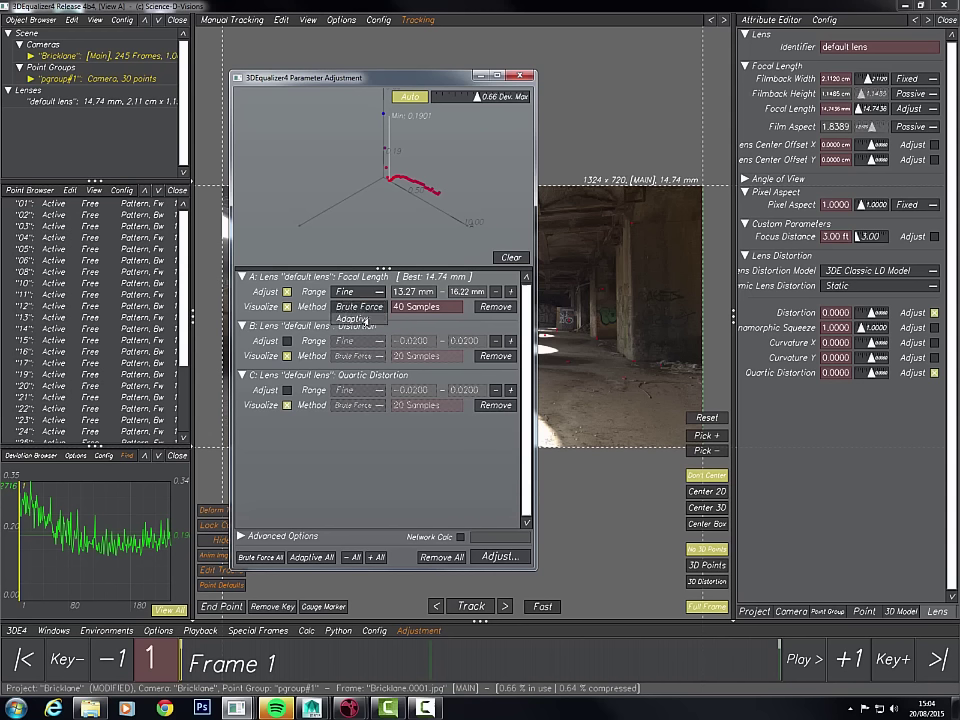
left_click(362, 318)
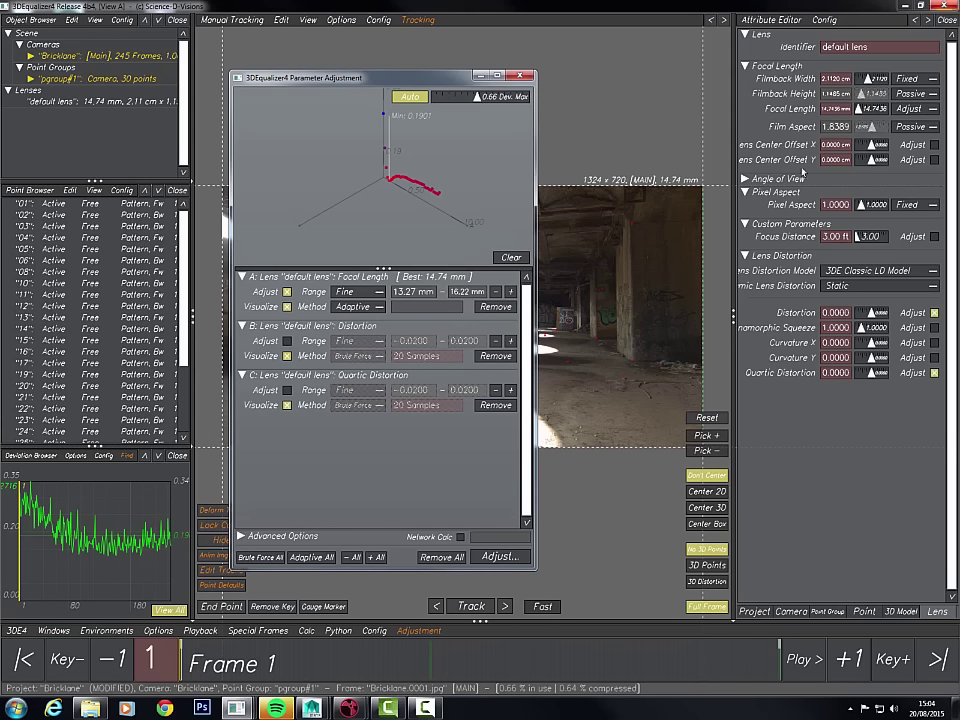
left_click(497, 556)
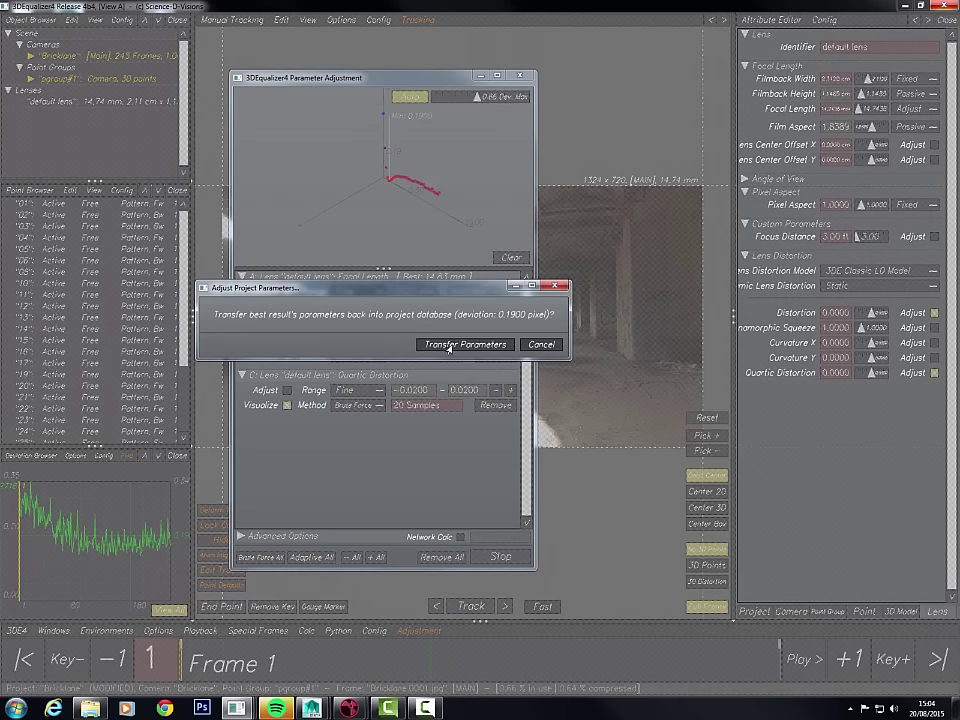
left_click(448, 344)
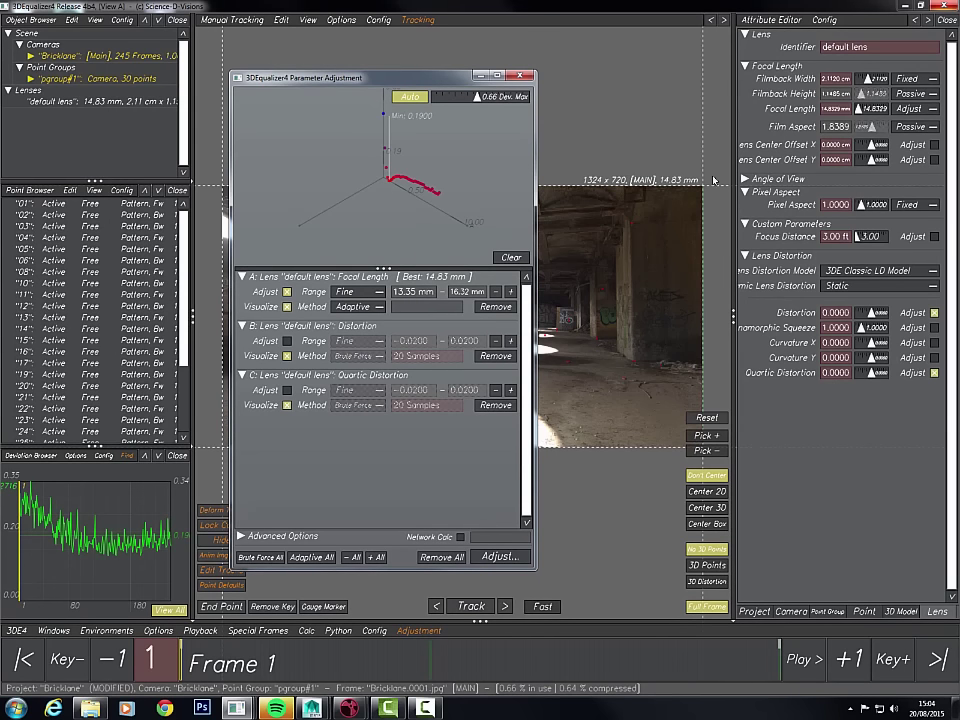
- Exclude focal length from the adjustment and enable it for Distortion and Quartic Distortion instead
left_click(287, 291)
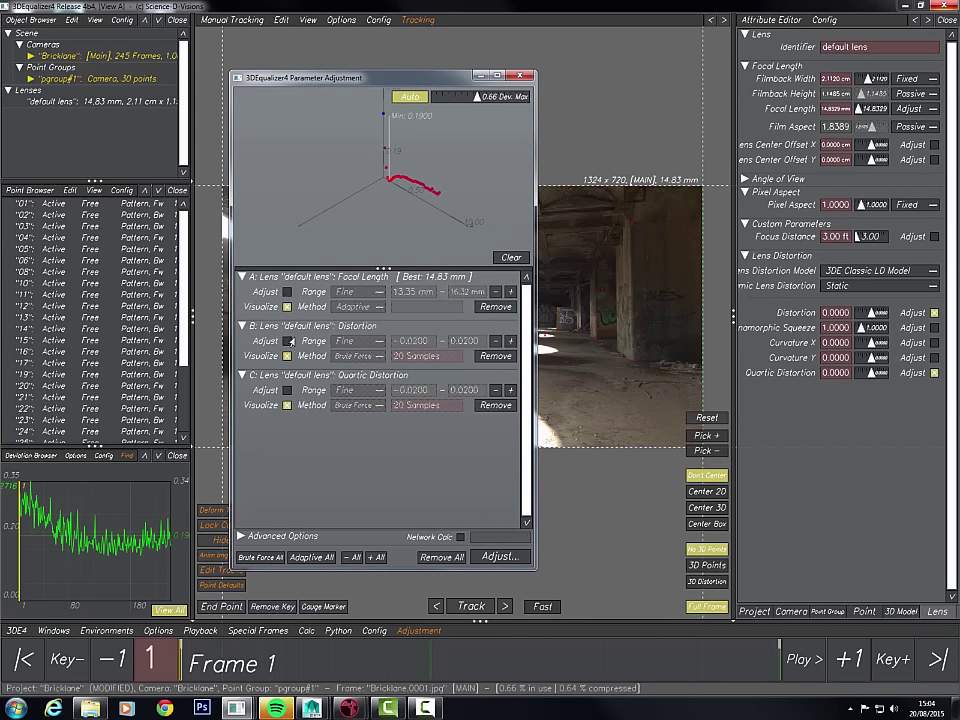
left_click(287, 341)
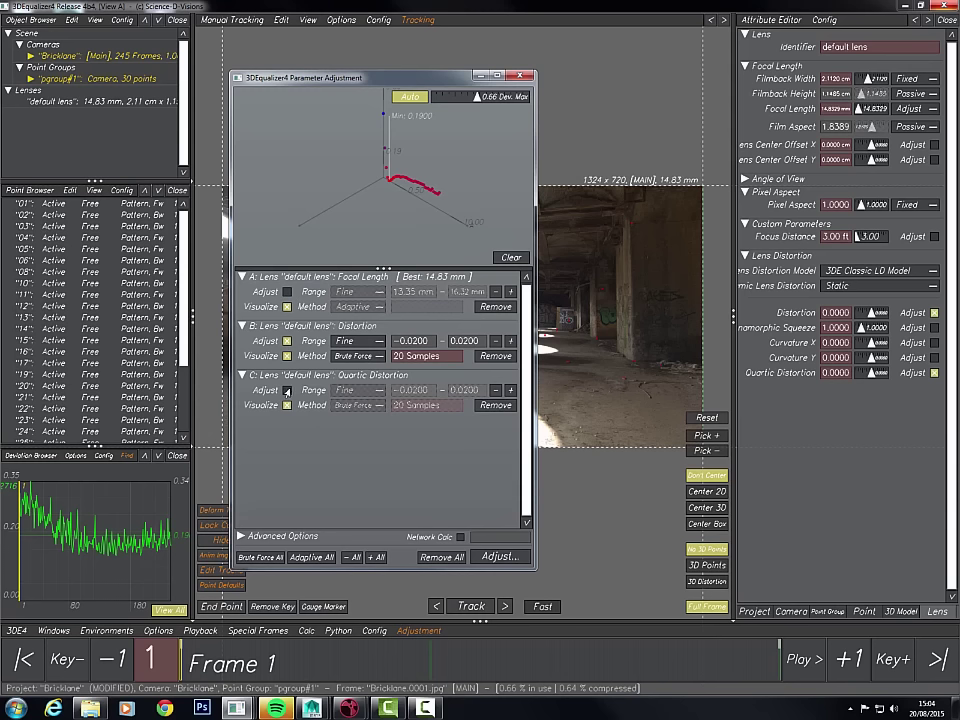
left_click(287, 390)
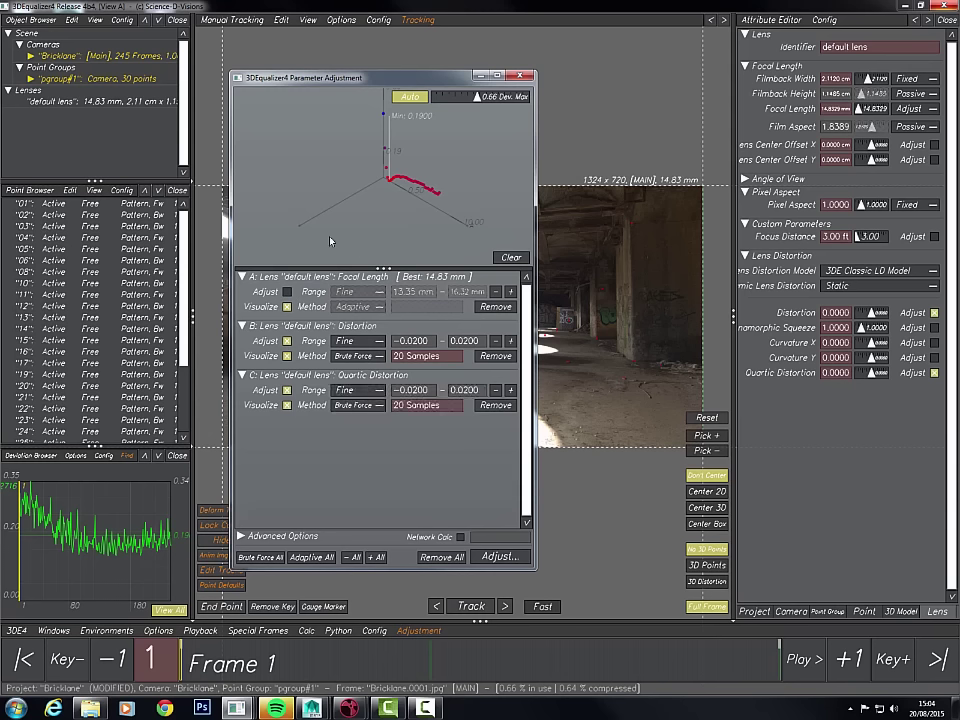
- Set the Distortion and Quartic Distortion ranges to Wide and clear the previous adjustment graph
left_click(357, 341)
left_click(350, 379)
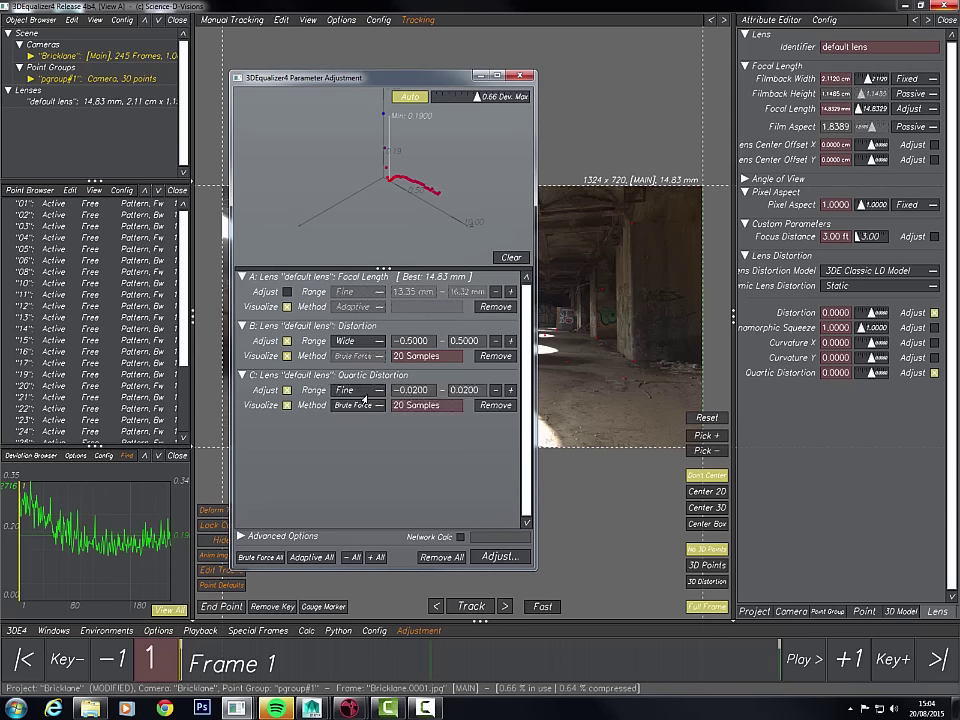
left_click(362, 391)
left_click(370, 384)
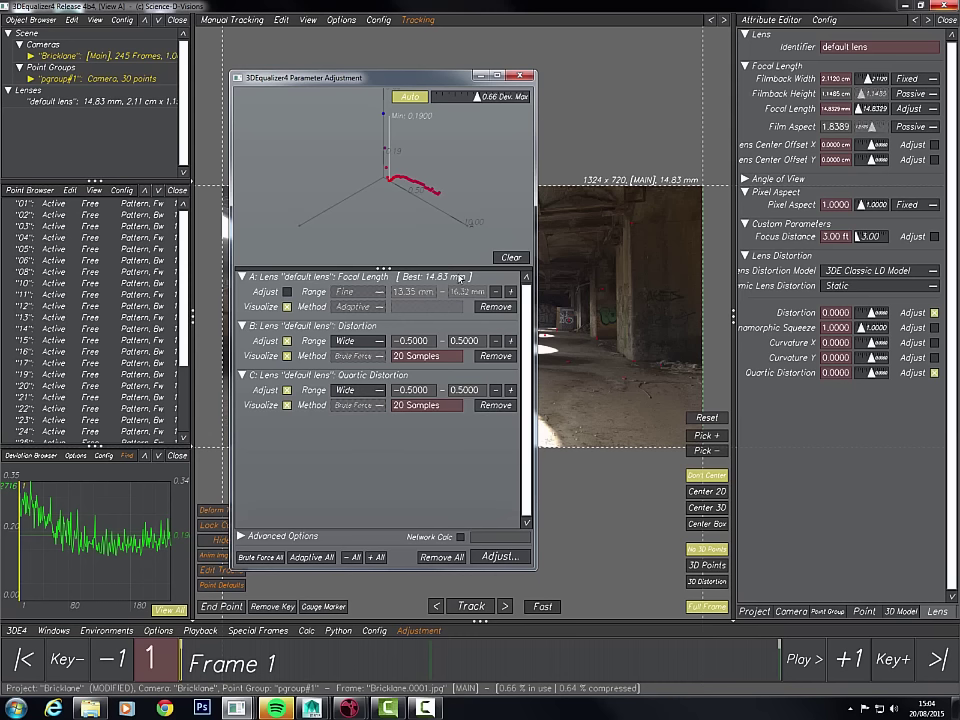
left_click(508, 259)
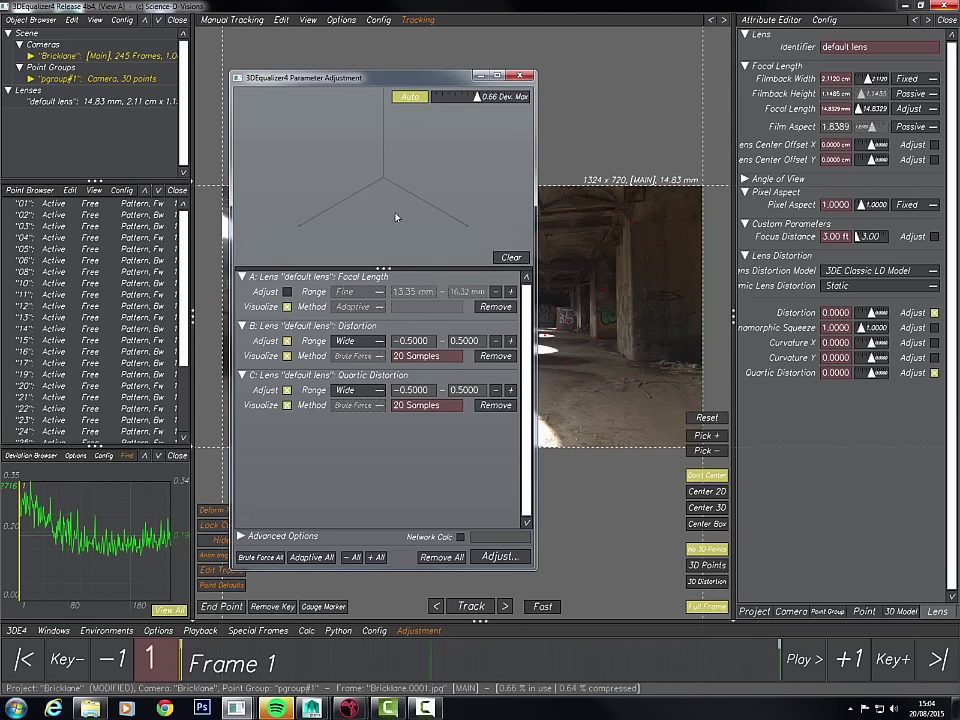
- Adjust Distortion and Quartic Distortion with Brute Force over the Wide ranges using 20 samples, and transfer the best parameters into the project
left_click(500, 557)
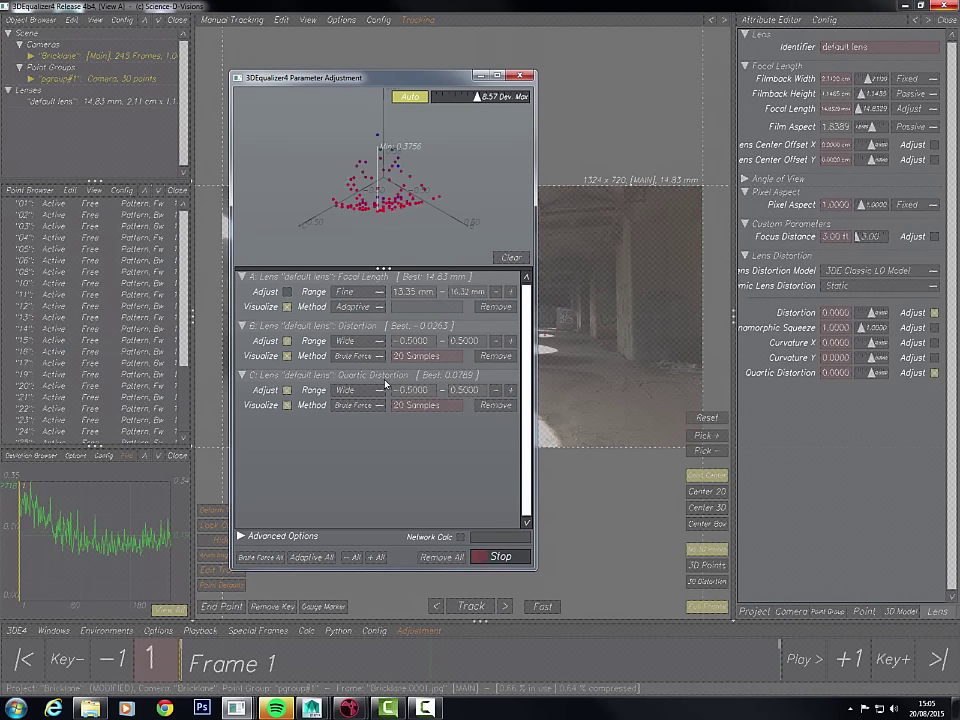
left_click_drag(477, 207, 318, 165)
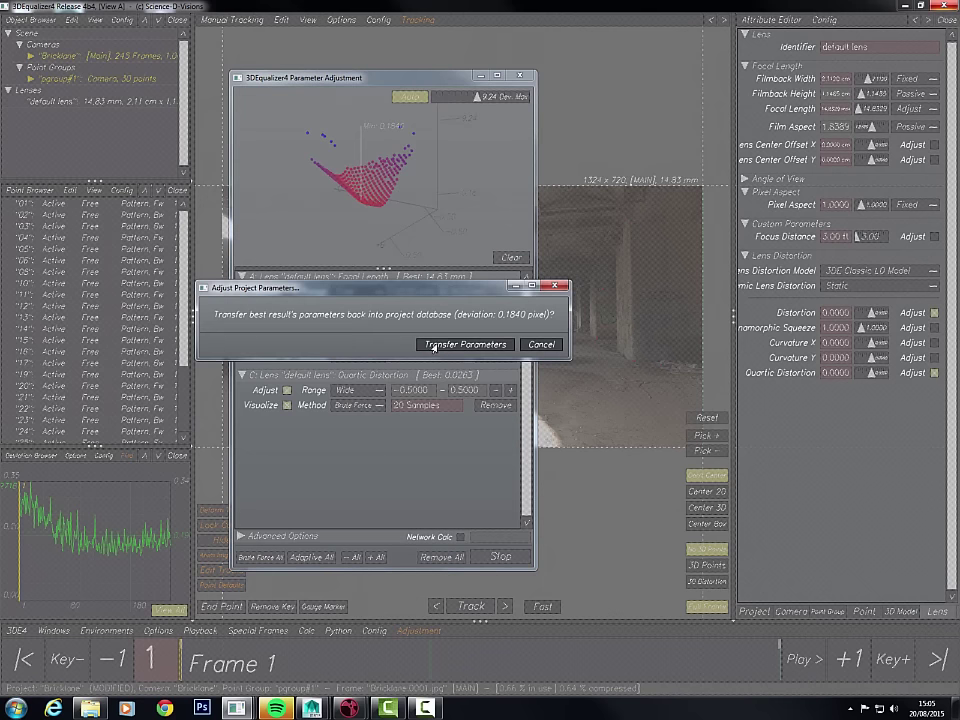
left_click(424, 345)
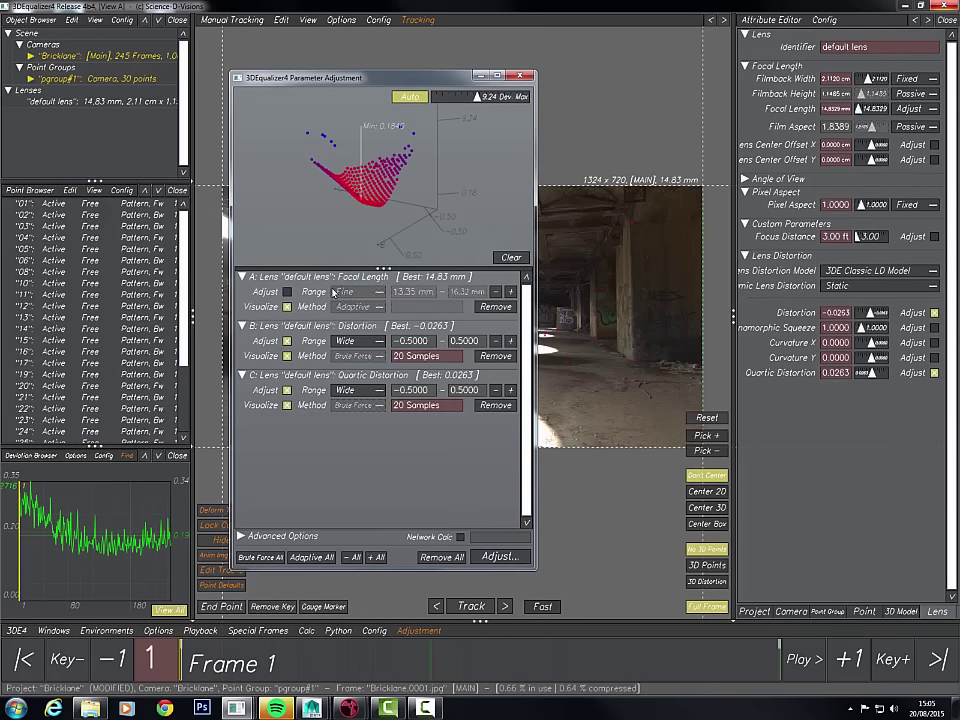
- Set both Distortion and Quartic Distortion to a Fine range with the Adaptive method
left_click(361, 343)
left_click(349, 353)
left_click(358, 356)
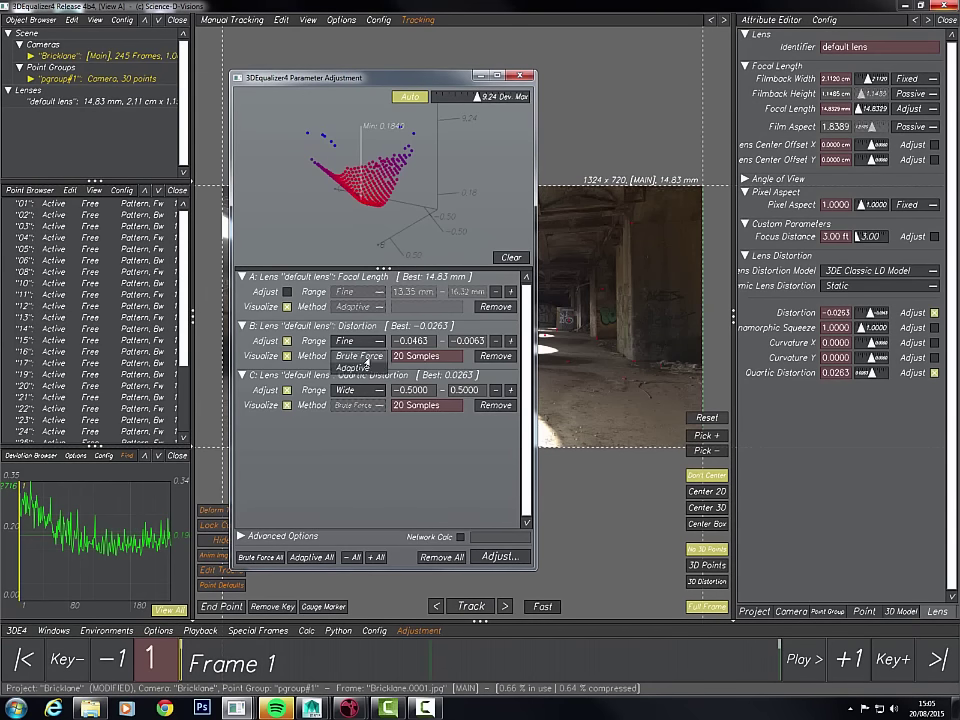
left_click(353, 367)
left_click(359, 390)
left_click(355, 400)
left_click(358, 405)
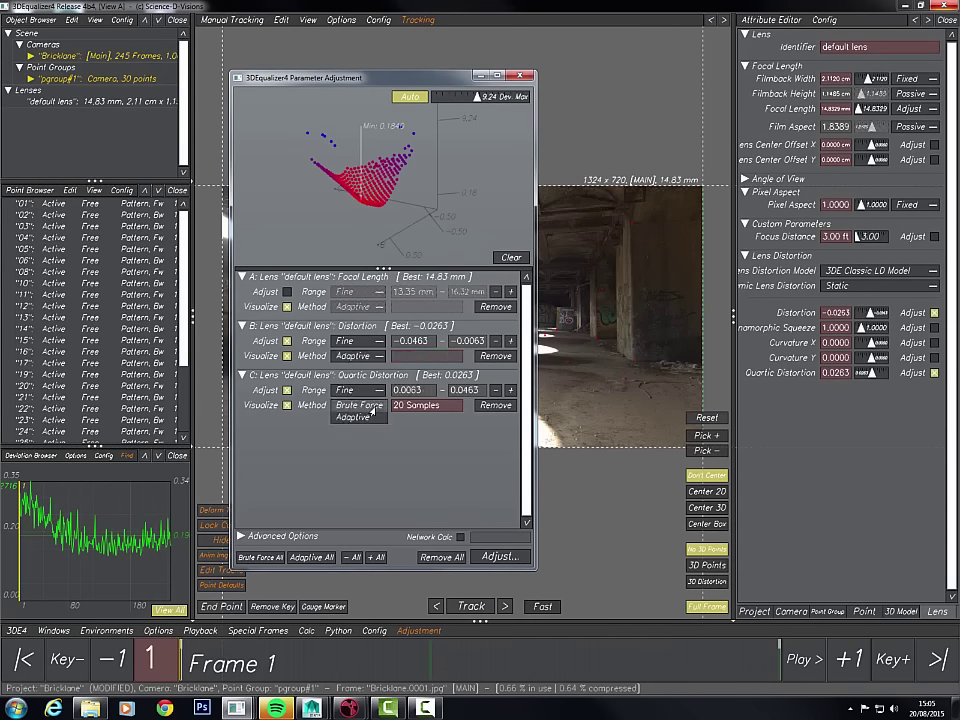
left_click(355, 417)
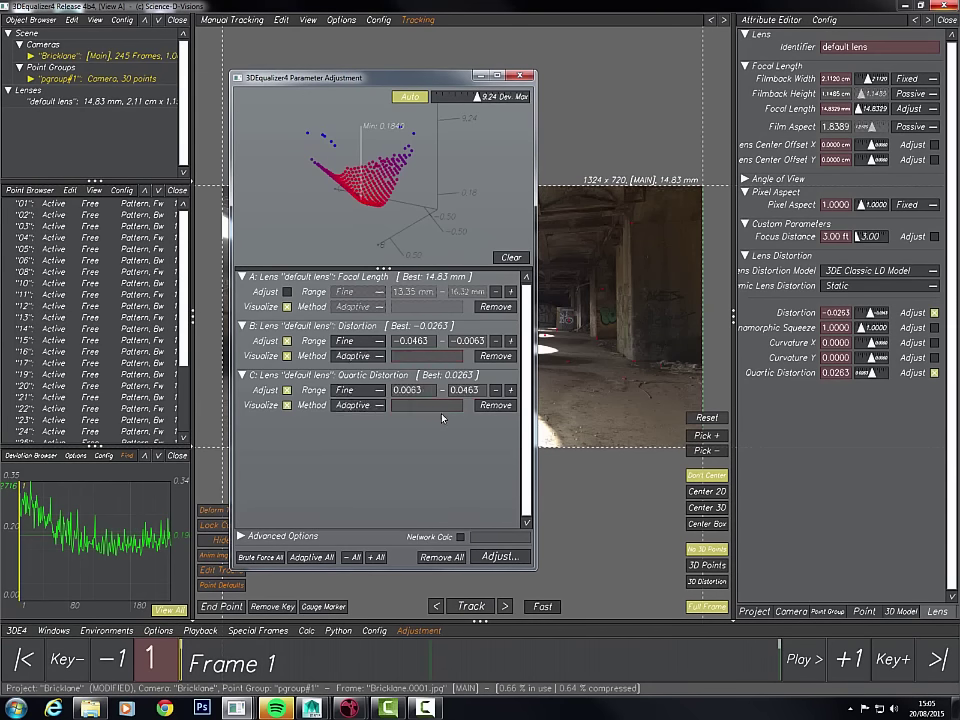
- Run the fine adaptive adjustment of both distortion parameters, transfer the best parameters into the project, and close the Parameter Adjustment window
left_click_drag(350, 221, 340, 170)
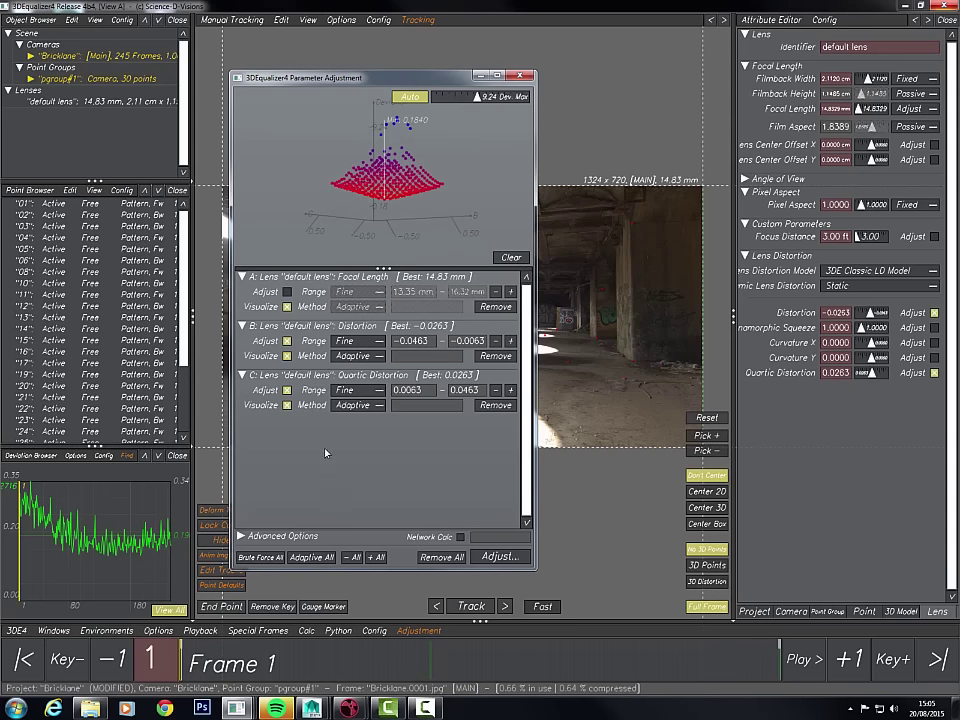
left_click(490, 558)
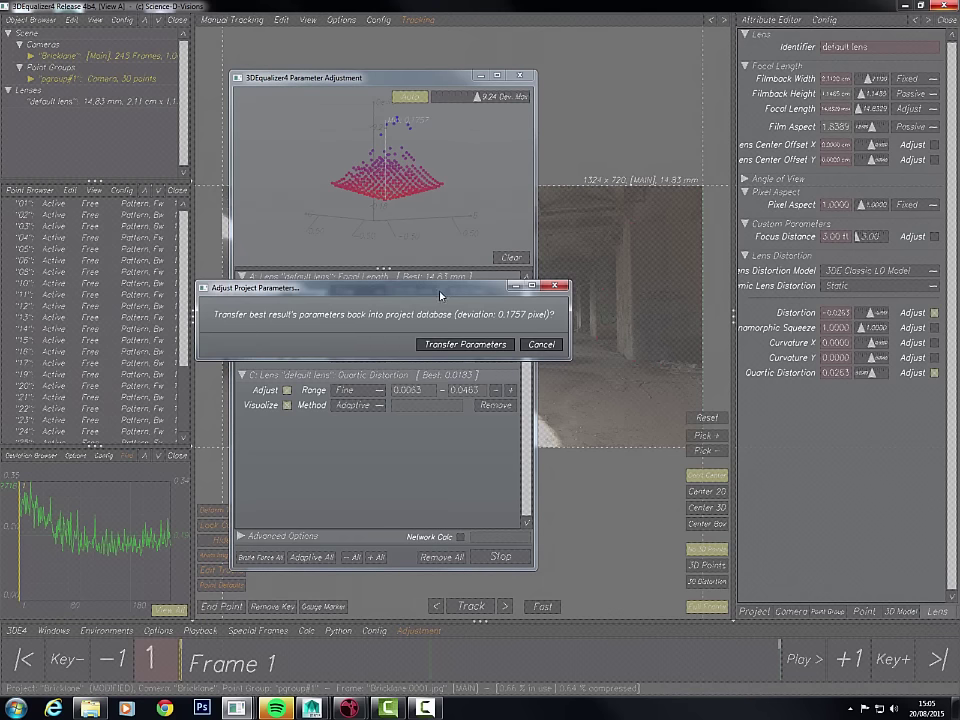
left_click_drag(440, 295, 404, 273)
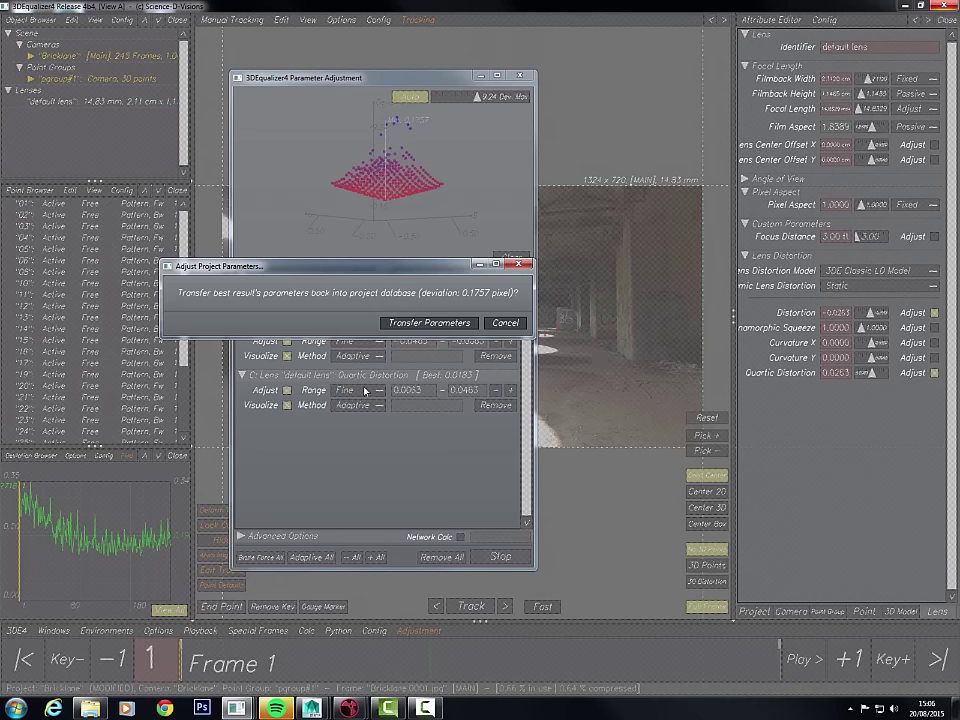
left_click(427, 323)
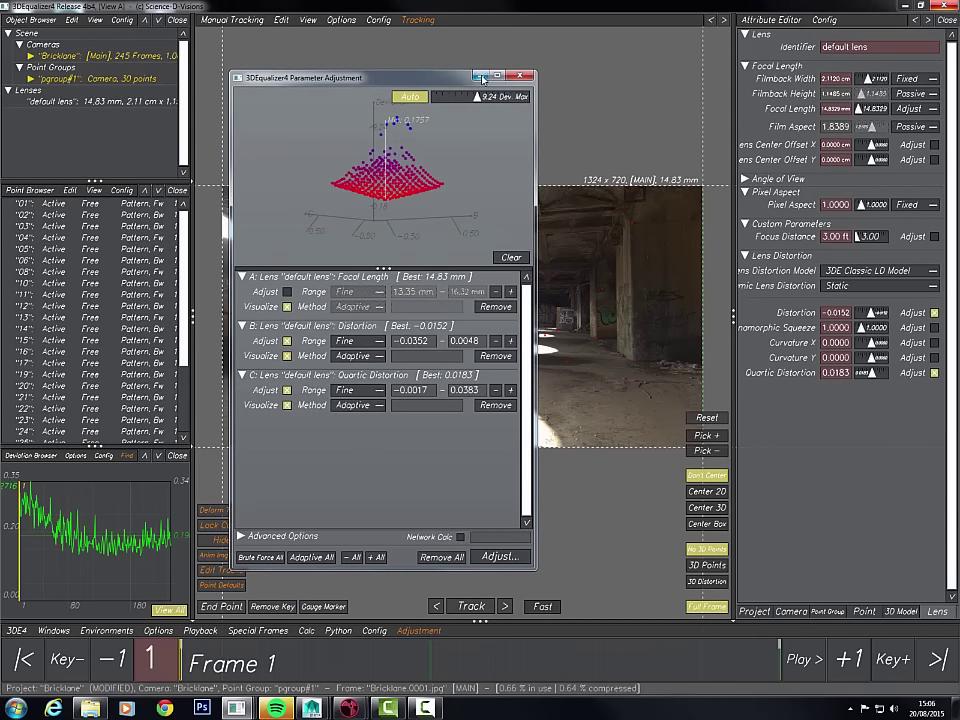
left_click(520, 78)
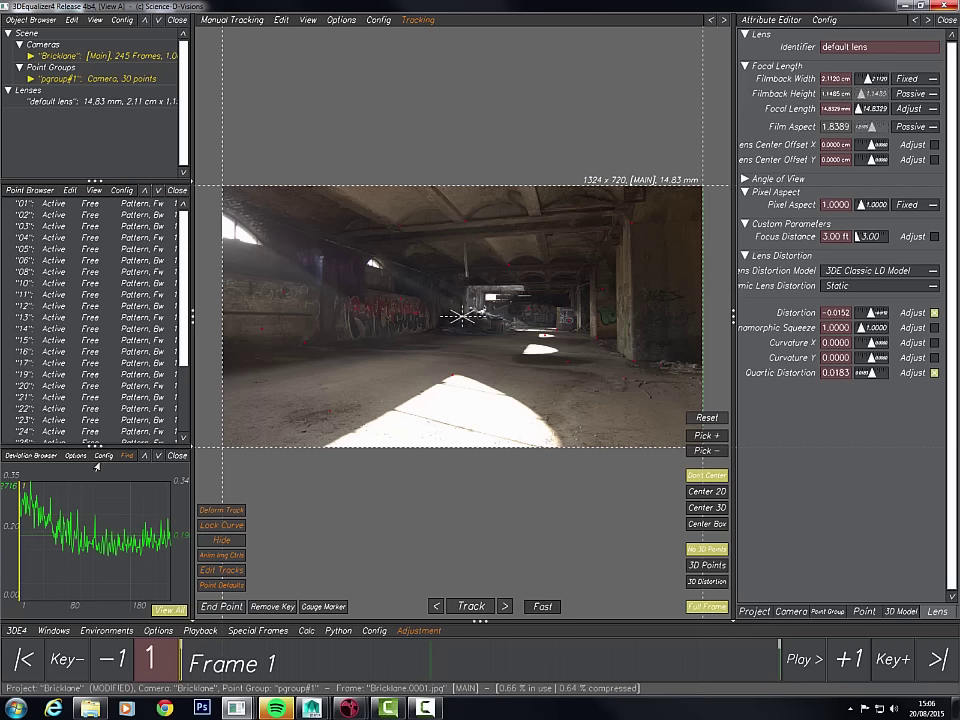
- Show the deviation curves of all points in the Deviation Browser and display the calculated 3D points over the footage
left_click(22, 456)
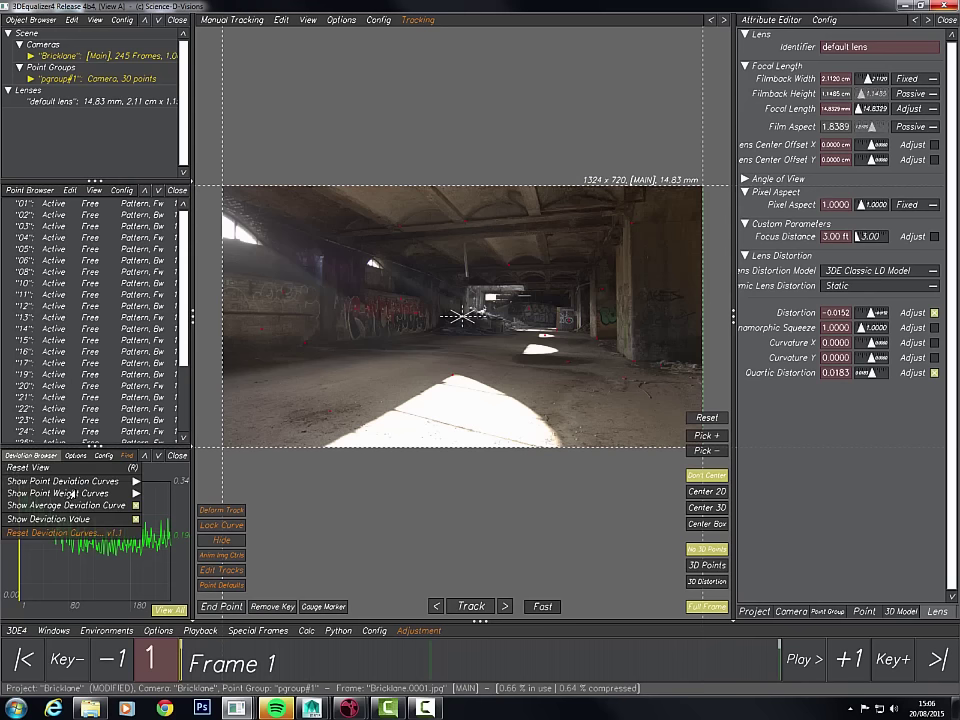
mouse_move(122, 485)
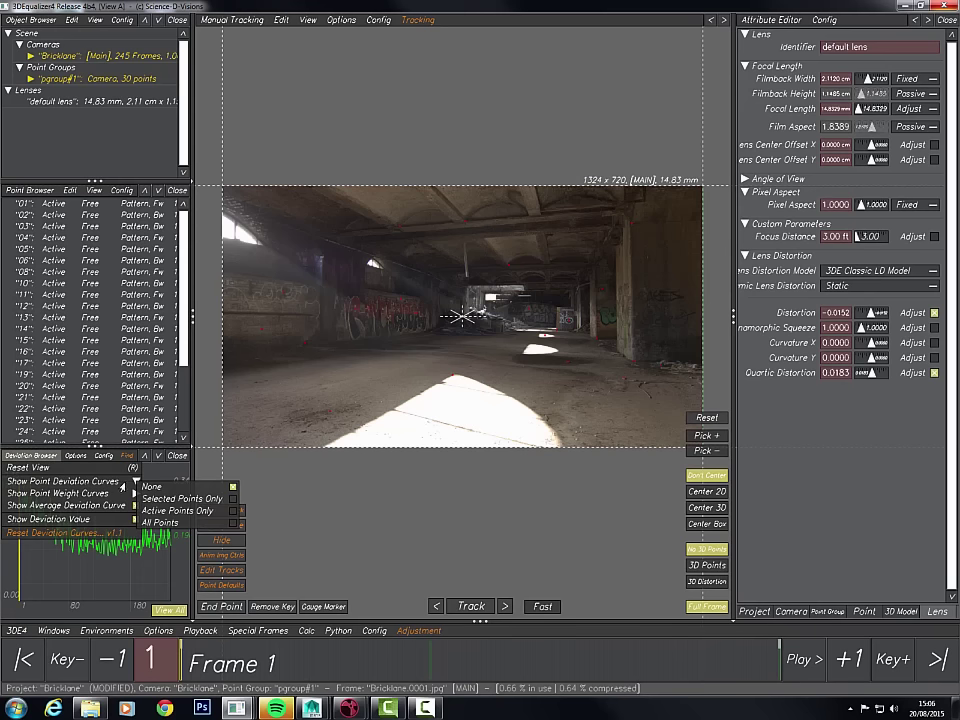
left_click(150, 521)
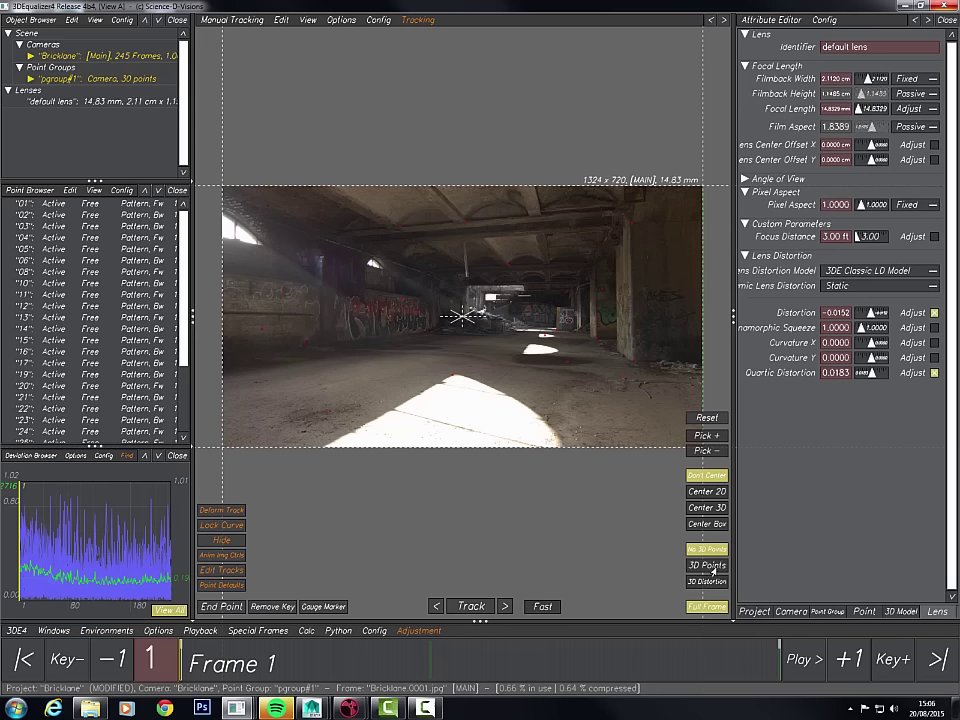
left_click(707, 566)
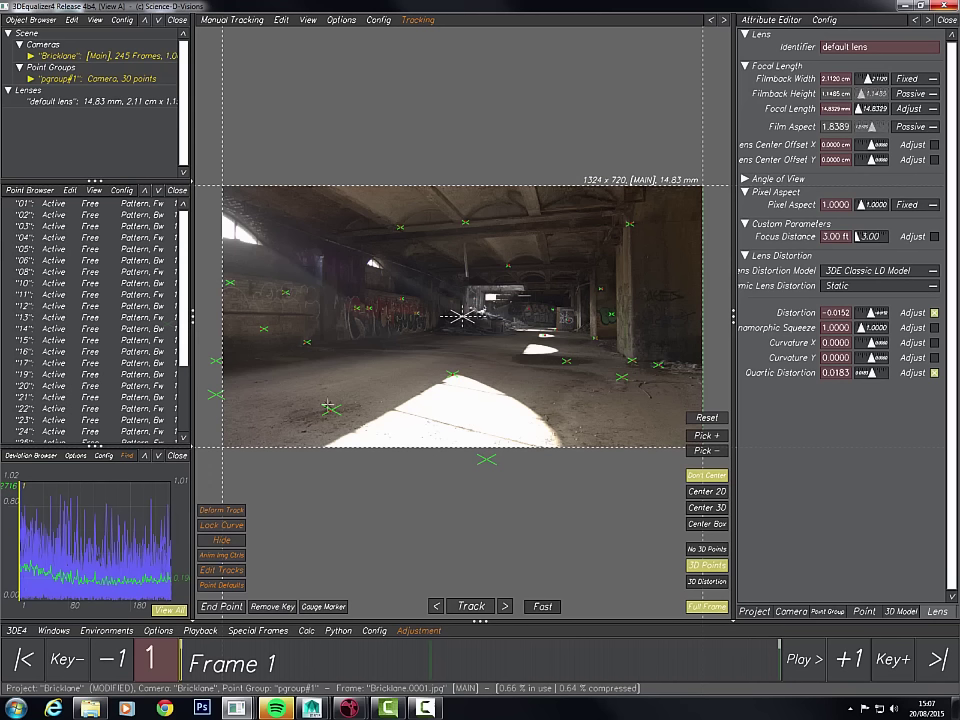
- Calculate the whole scene from scratch, inspect the camera path in the preview, and use the result
left_click(306, 631)
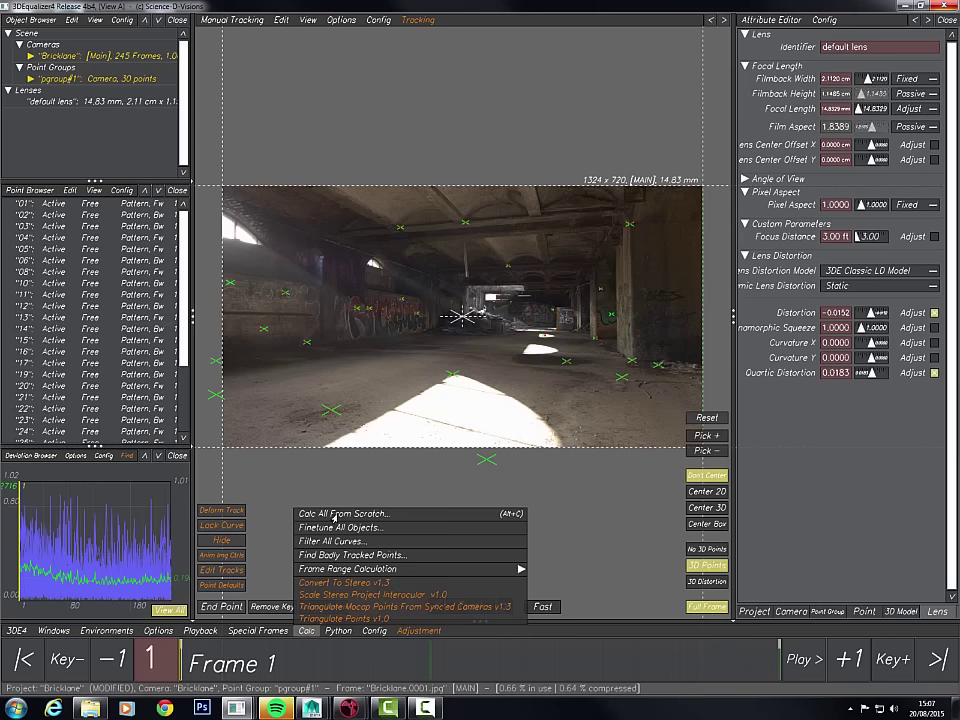
left_click(179, 512)
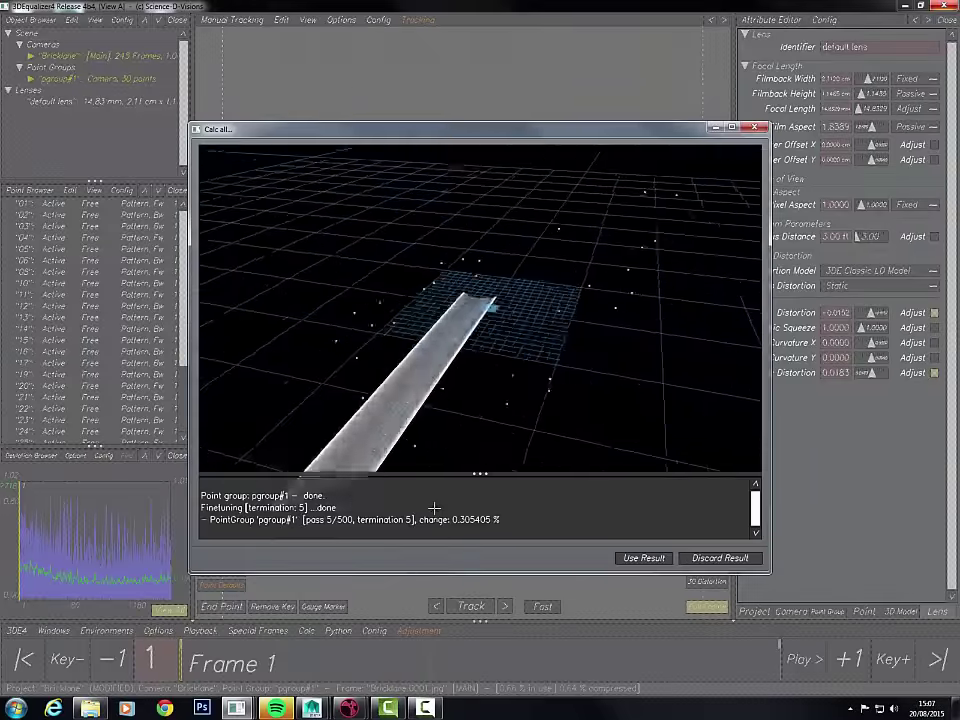
left_click_drag(497, 447, 619, 386)
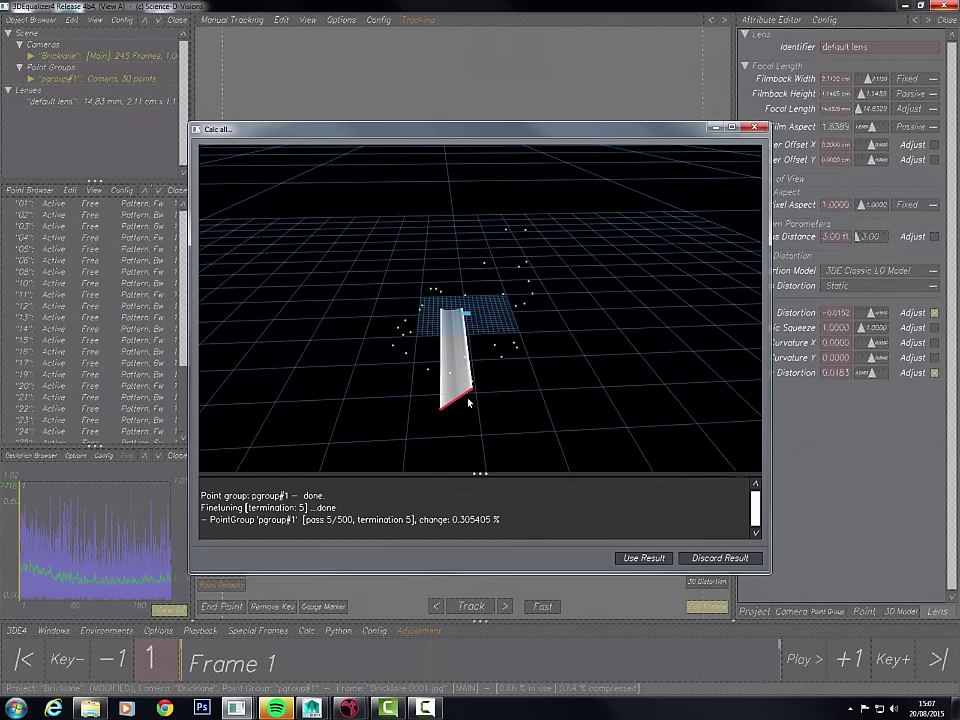
left_click_drag(469, 402, 655, 372)
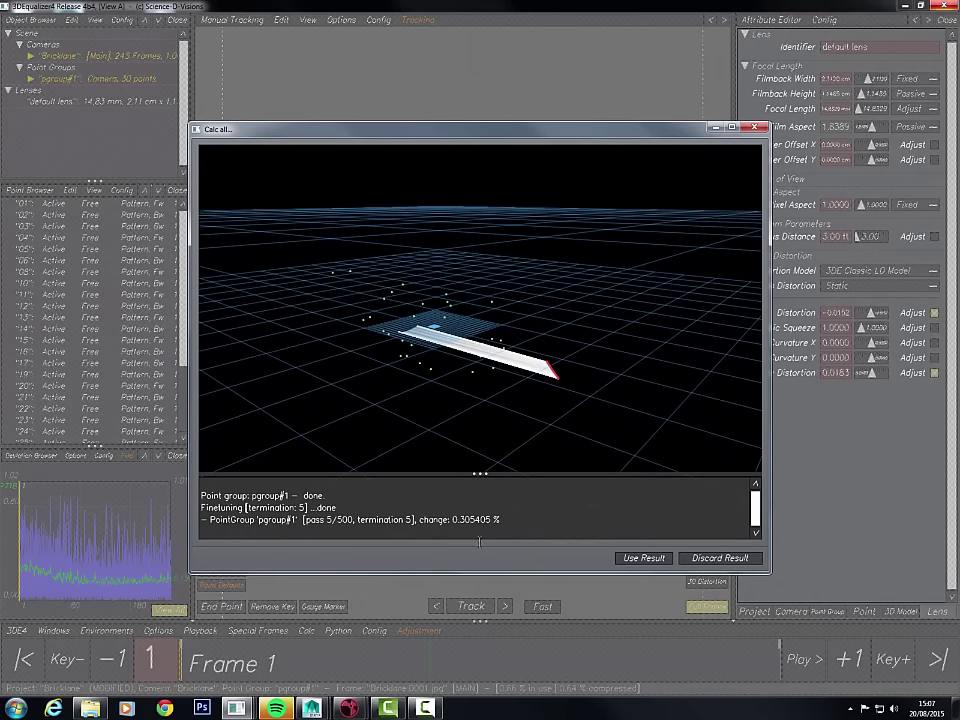
left_click(642, 560)
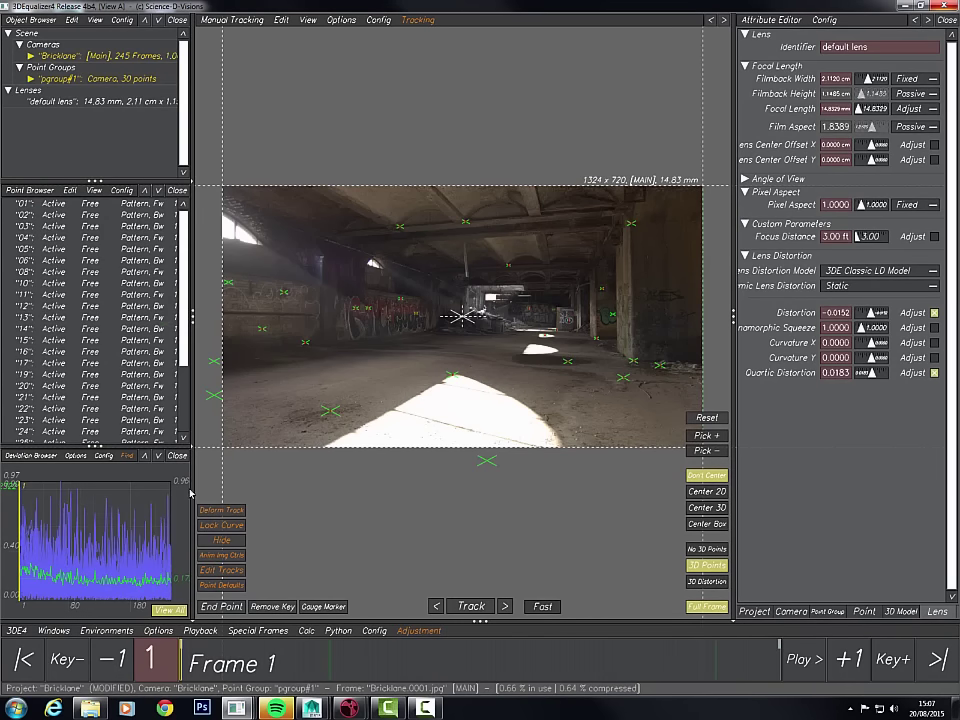
- Examine the solved camera and point cloud in the Orientation environment, and return to the Basic environment
left_click(104, 631)
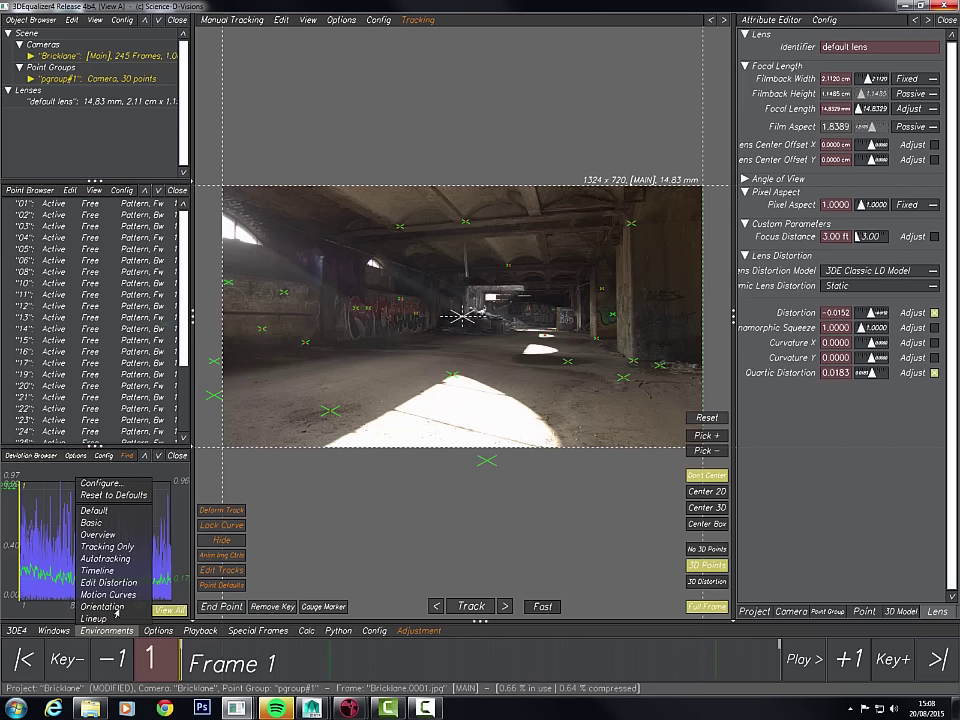
left_click(117, 607)
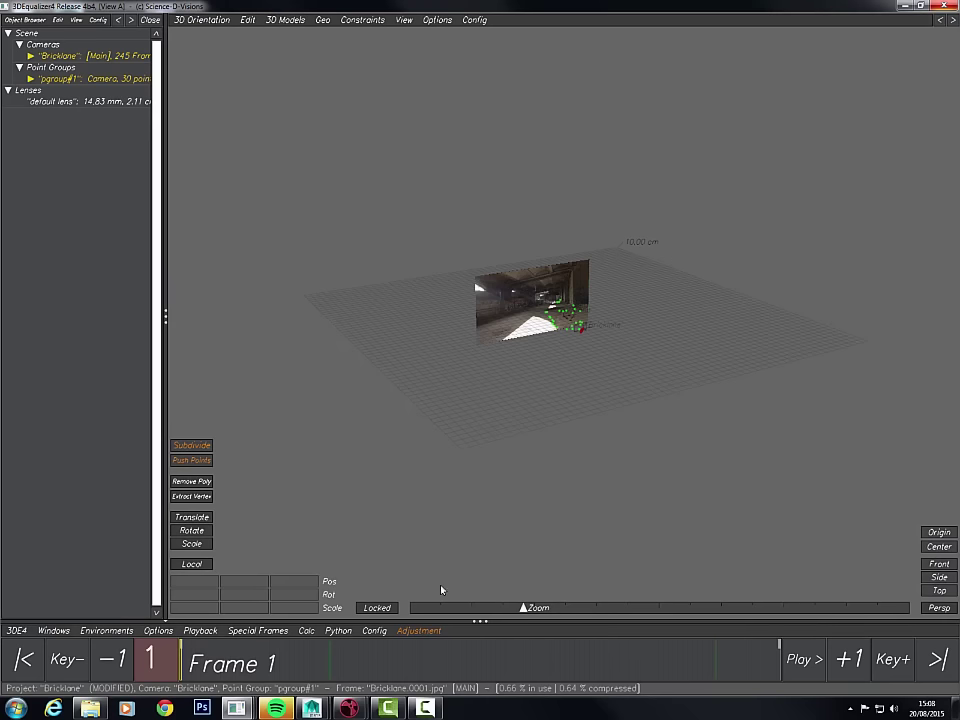
middle_click_drag(625, 347, 586, 405)
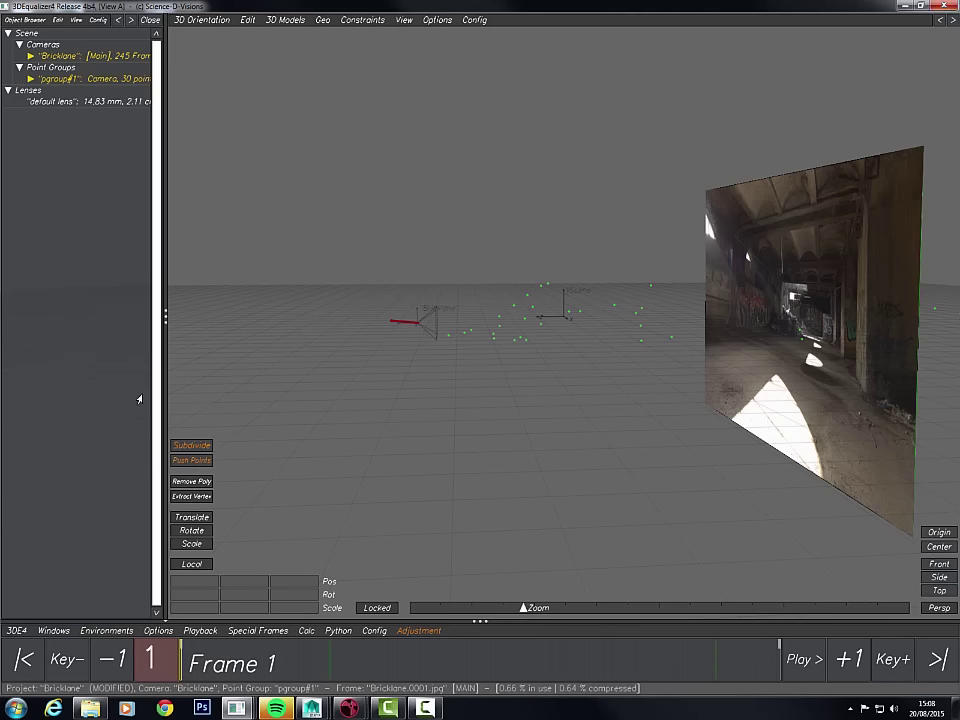
left_click(93, 630)
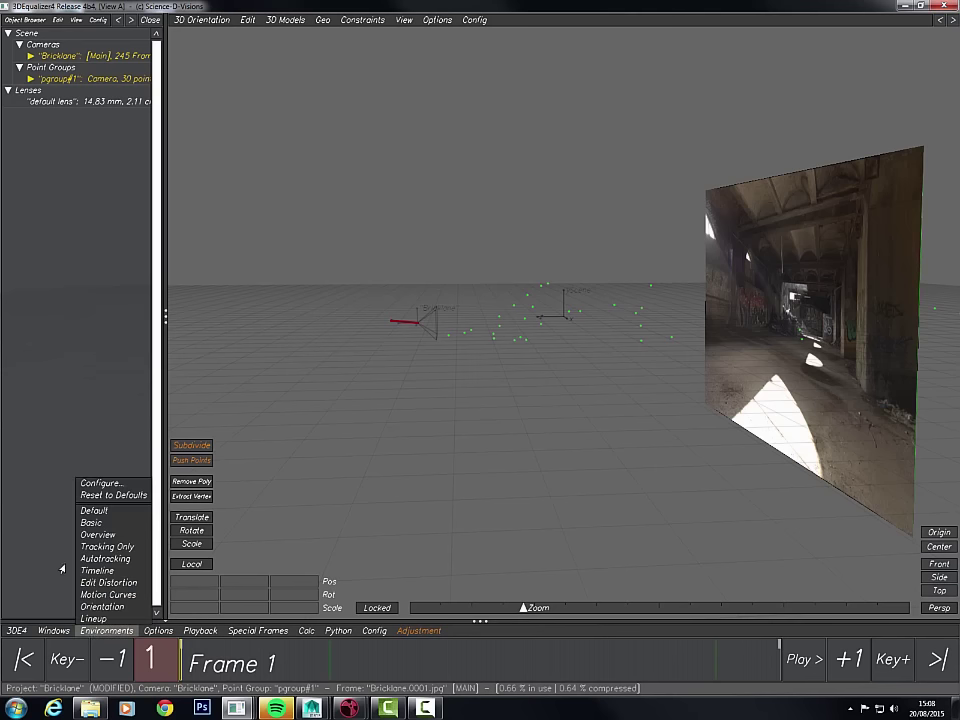
left_click(93, 522)
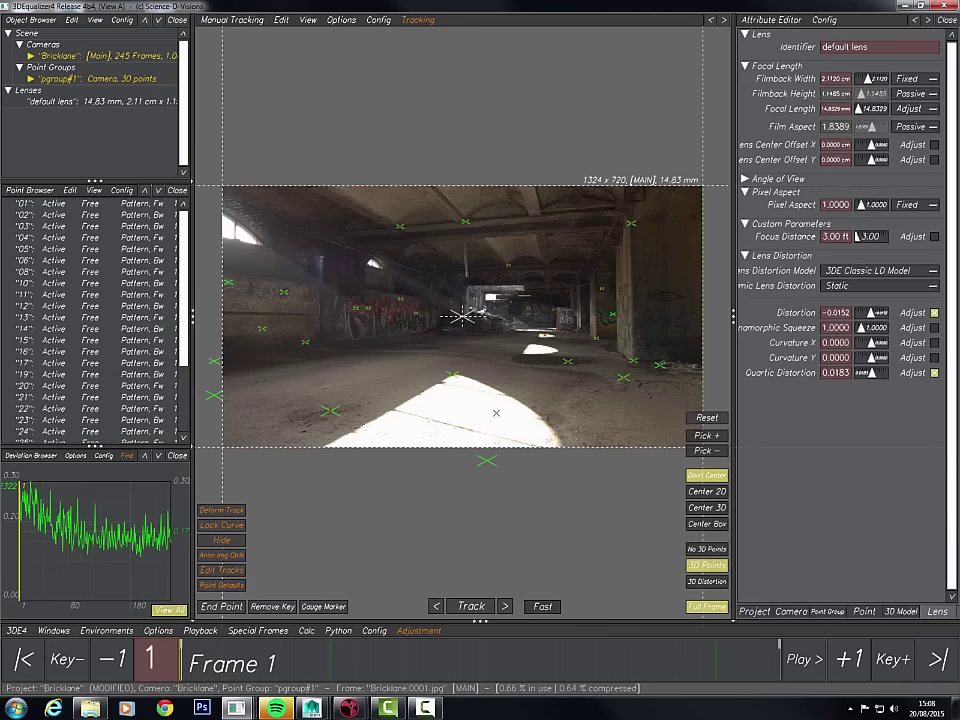
- Go to frame 245, select floor point 12 beside the sunlit patch, and locate it in the Orientation environment
left_click_drag(196, 663, 780, 667)
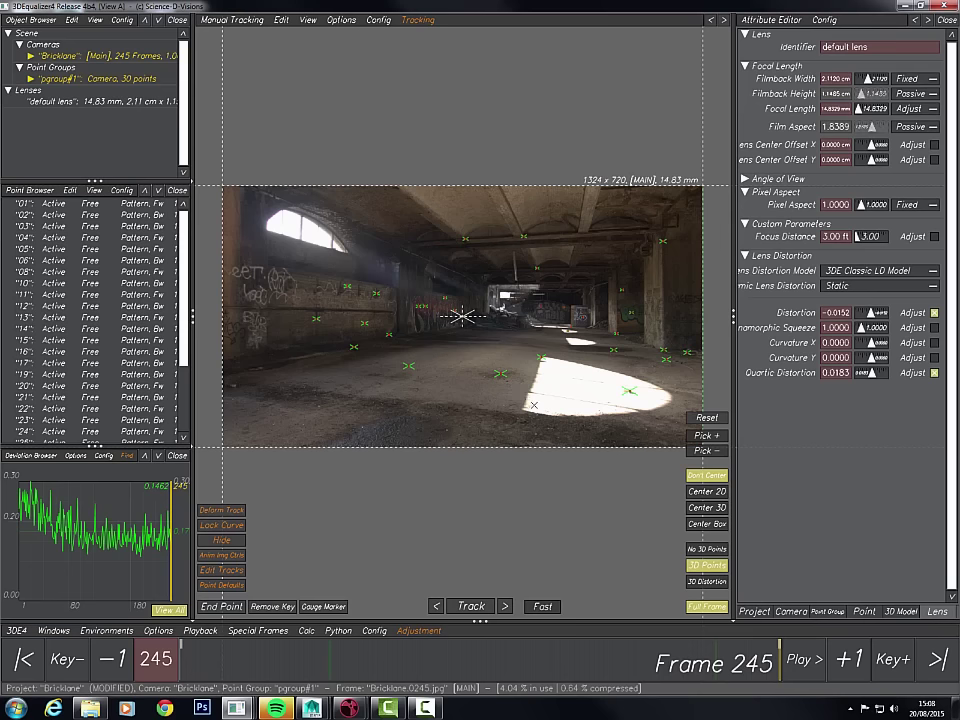
left_click(498, 373)
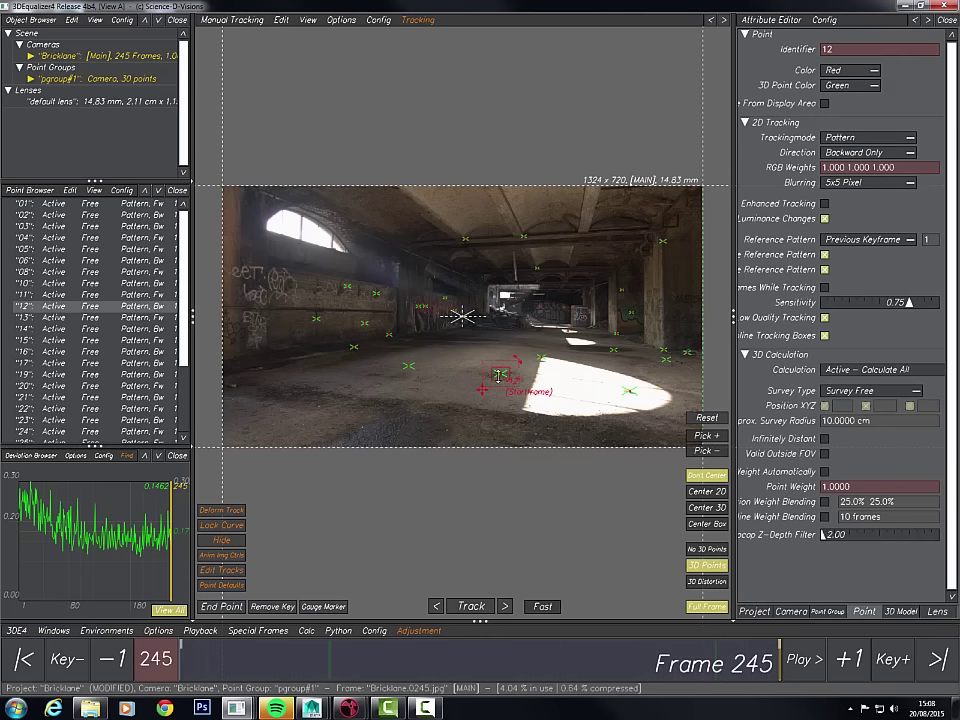
left_click(110, 631)
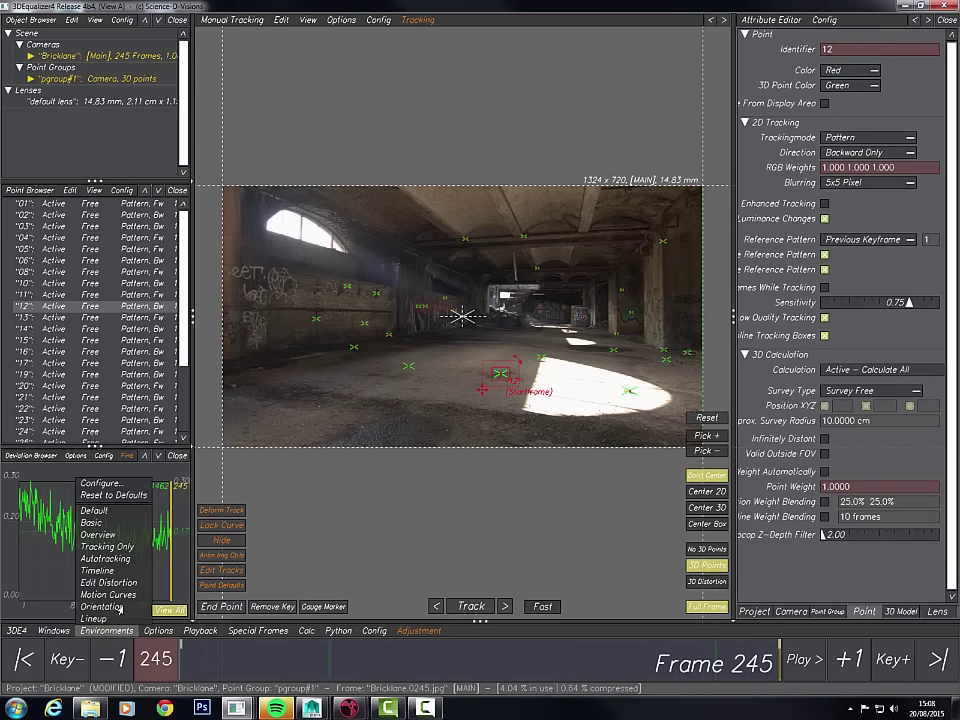
left_click(104, 606)
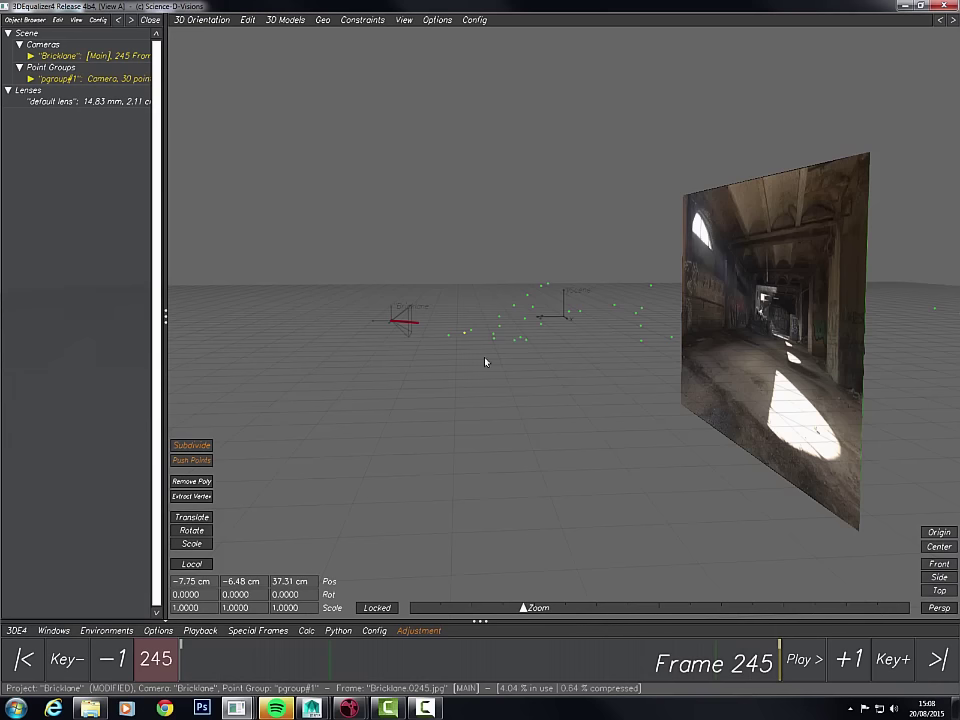
left_click_drag(432, 388, 462, 408)
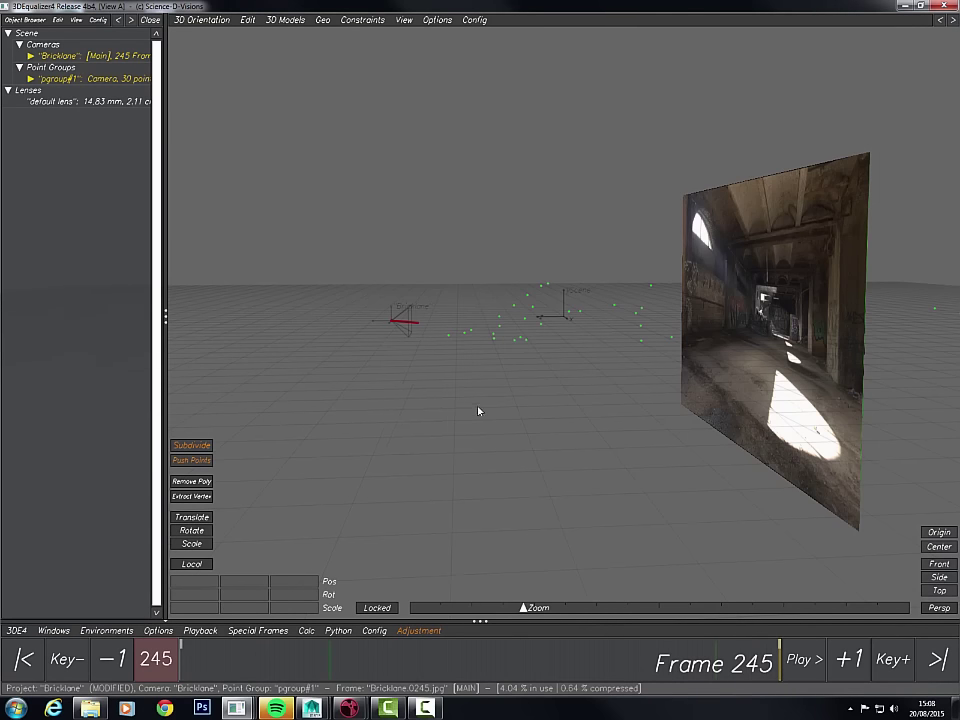
- Select floor point 12 beside the sunlit patch and move it to the scene origin in the Orientation environment
left_click(107, 631)
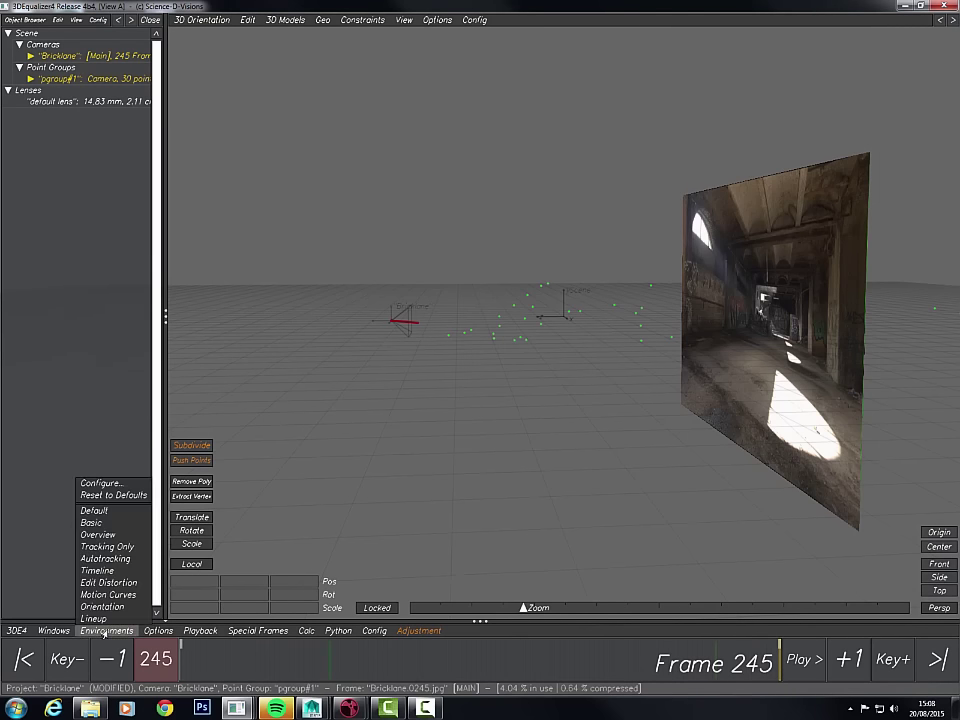
left_click(110, 523)
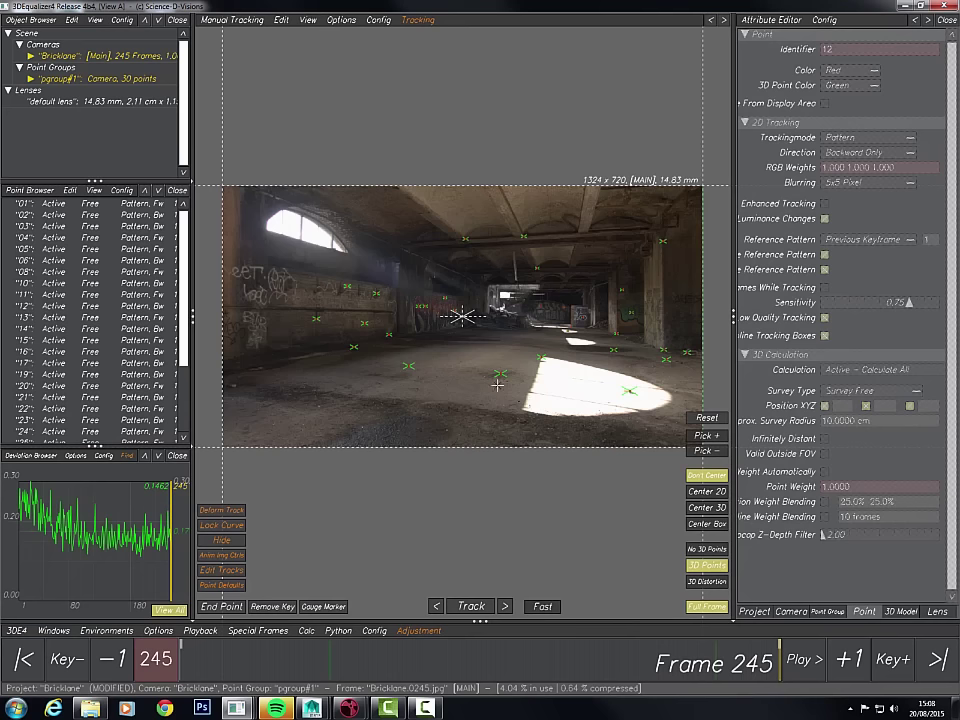
left_click(120, 631)
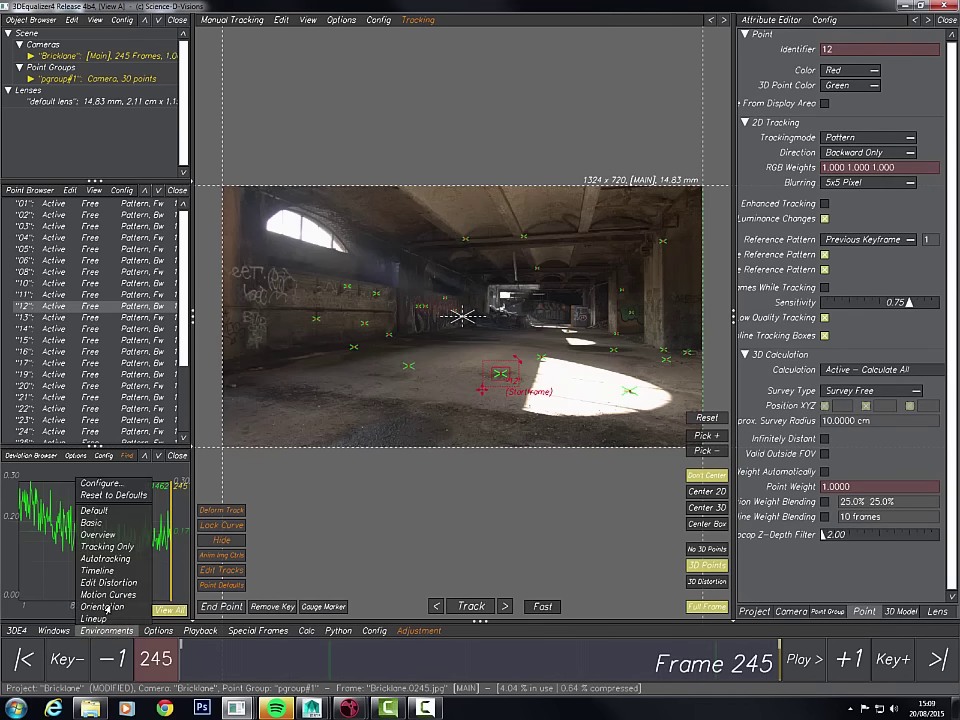
left_click(104, 606)
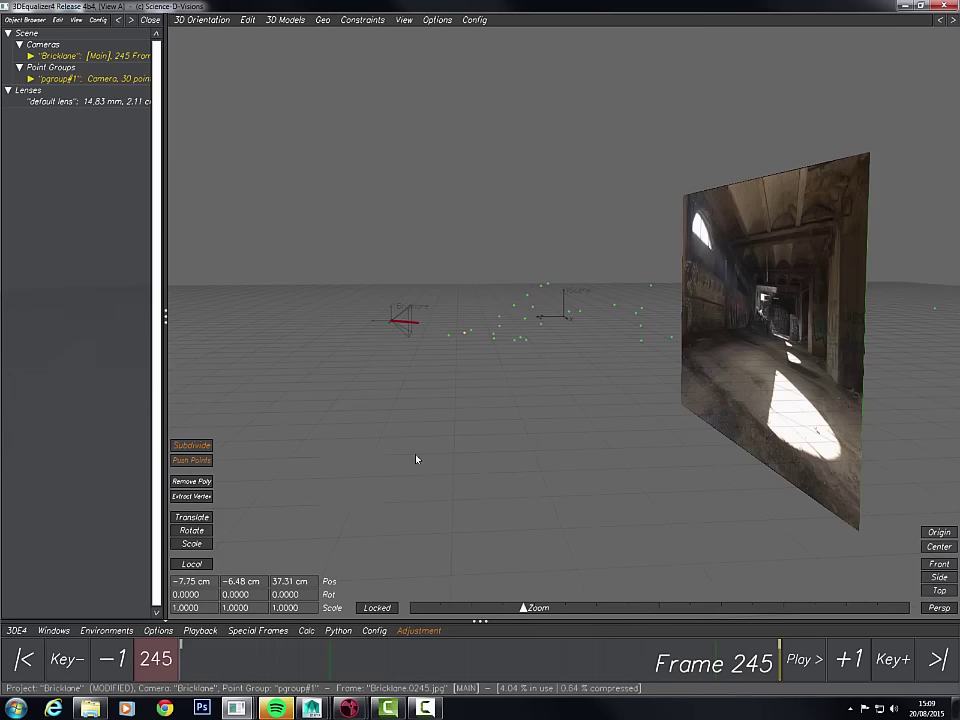
left_click(247, 20)
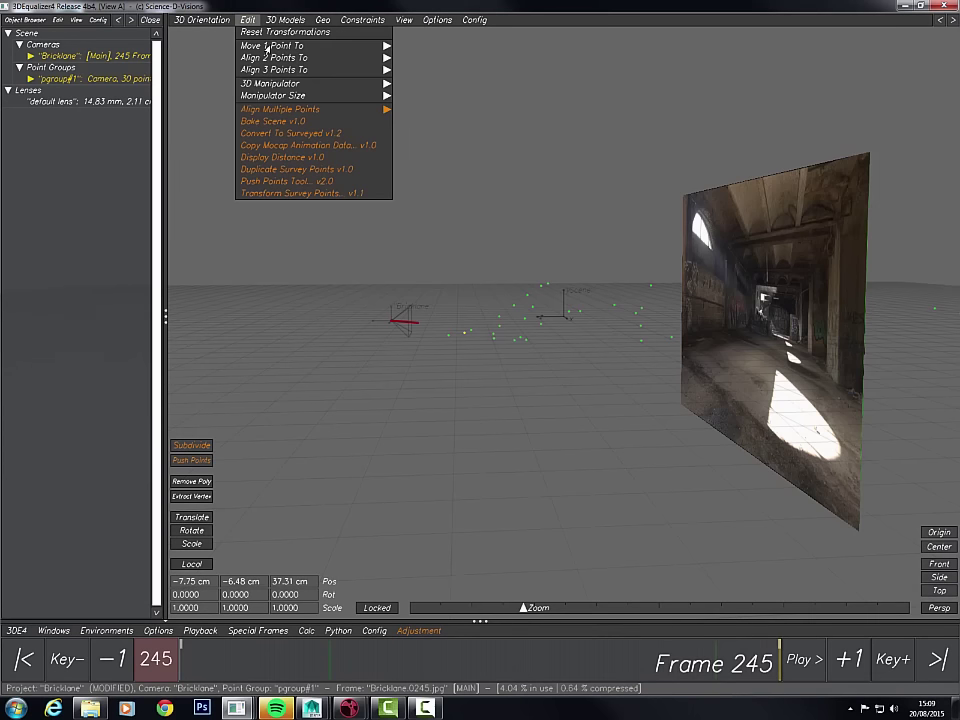
mouse_move(267, 48)
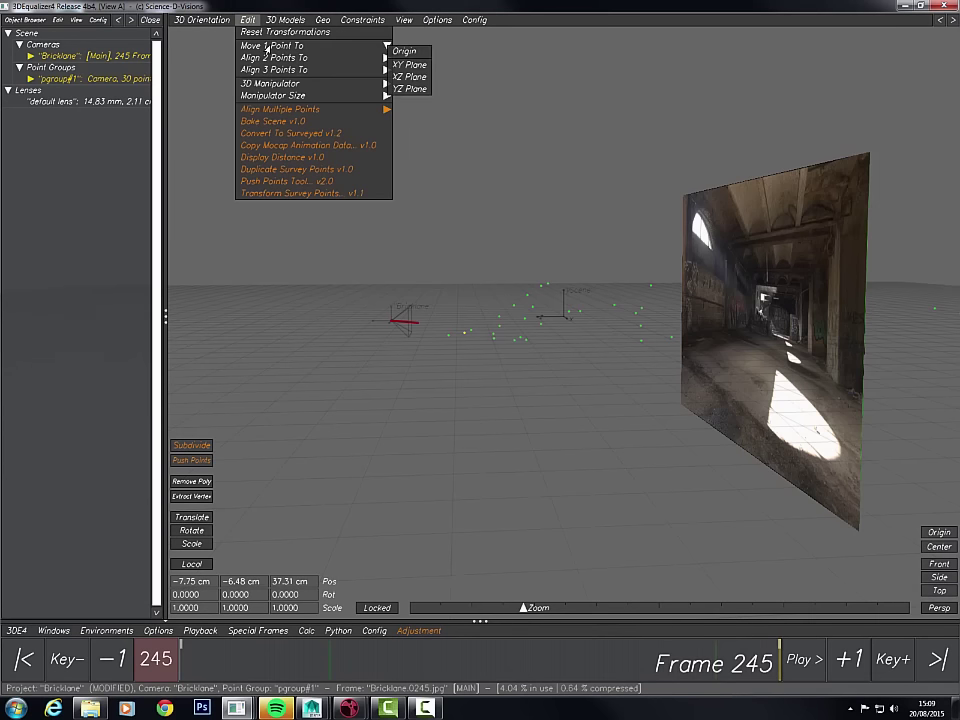
left_click(405, 52)
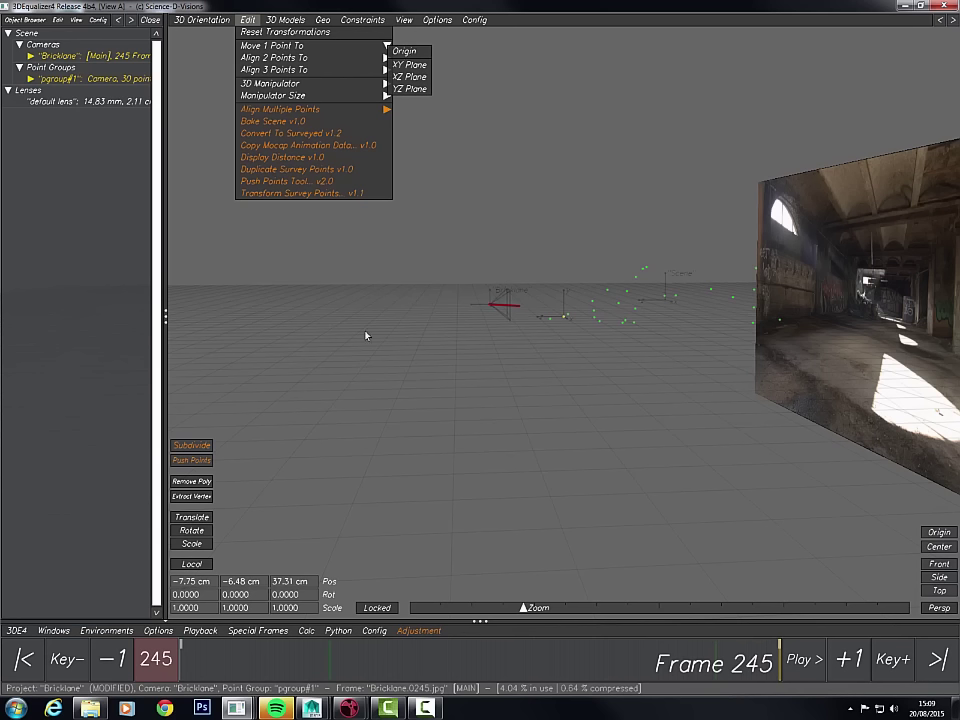
- Align points 29 and 08, at the top and base of the near pillar, to the Y axis and return to the Basic environment
left_click(120, 633)
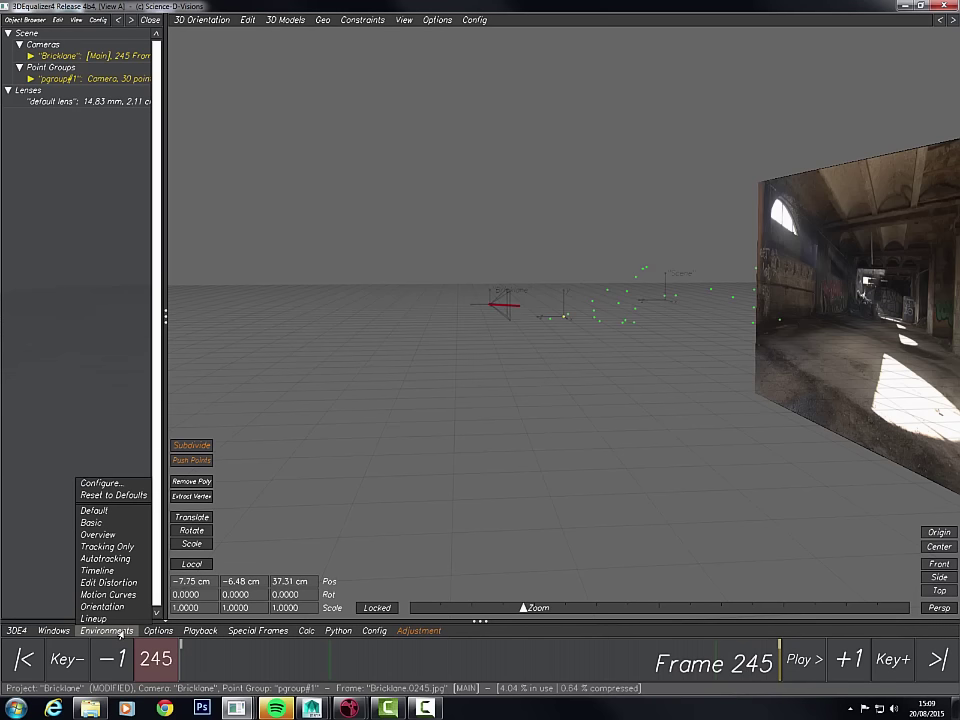
left_click(106, 528)
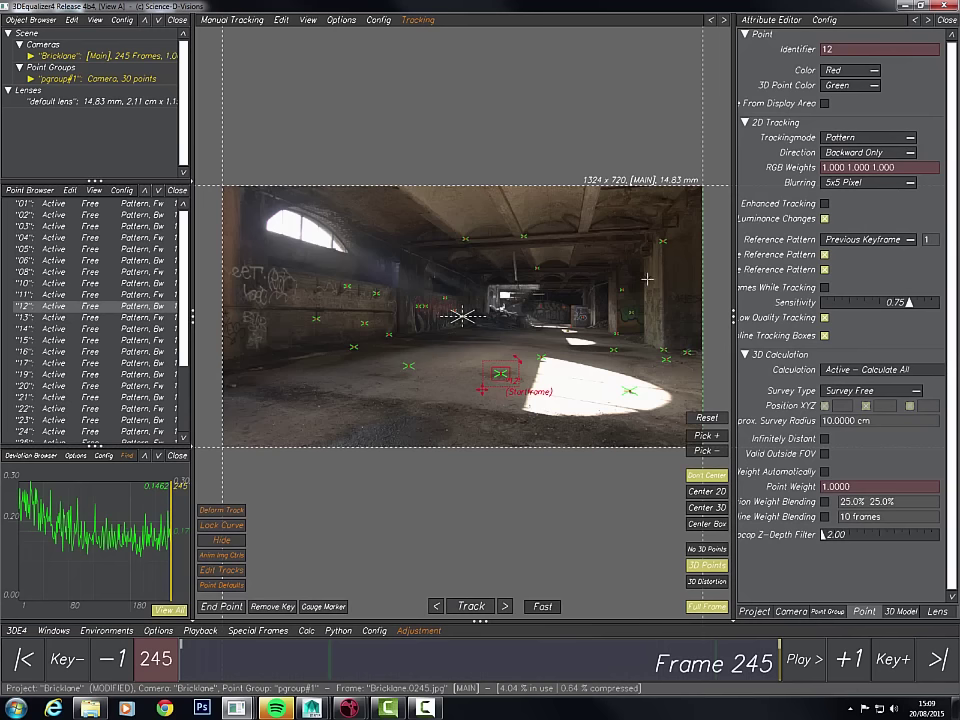
left_click(662, 240)
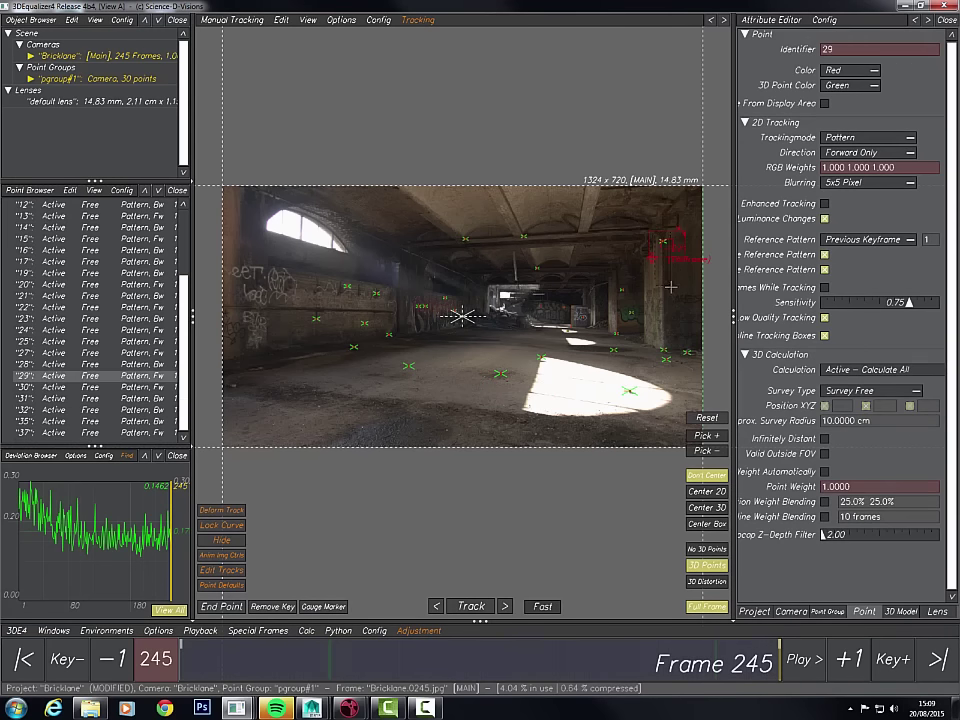
left_click(664, 352, "ctrl")
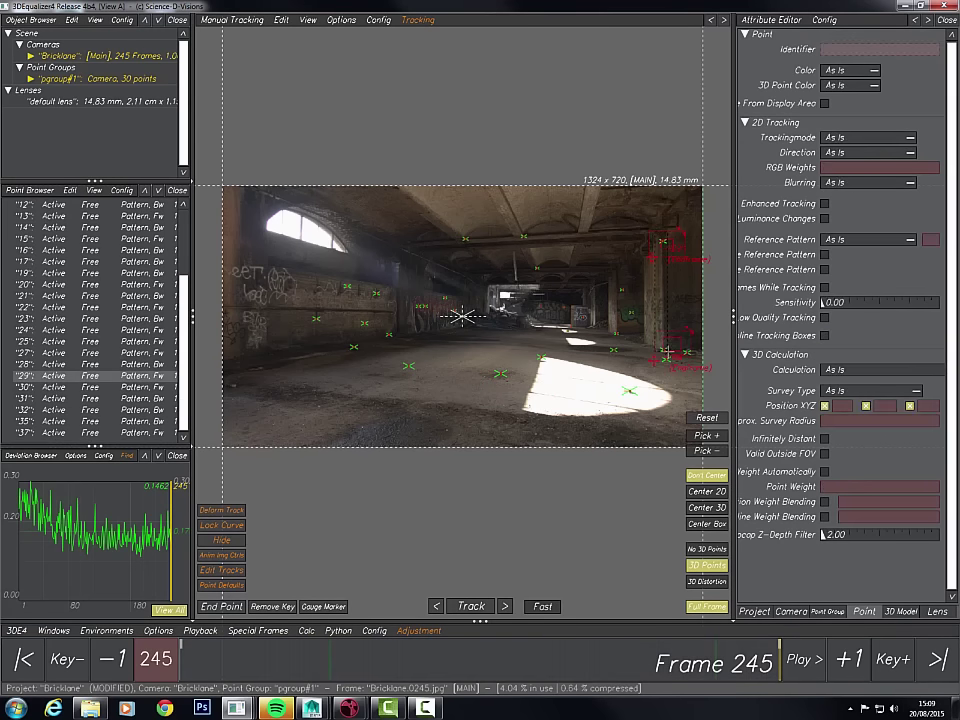
left_click(106, 630)
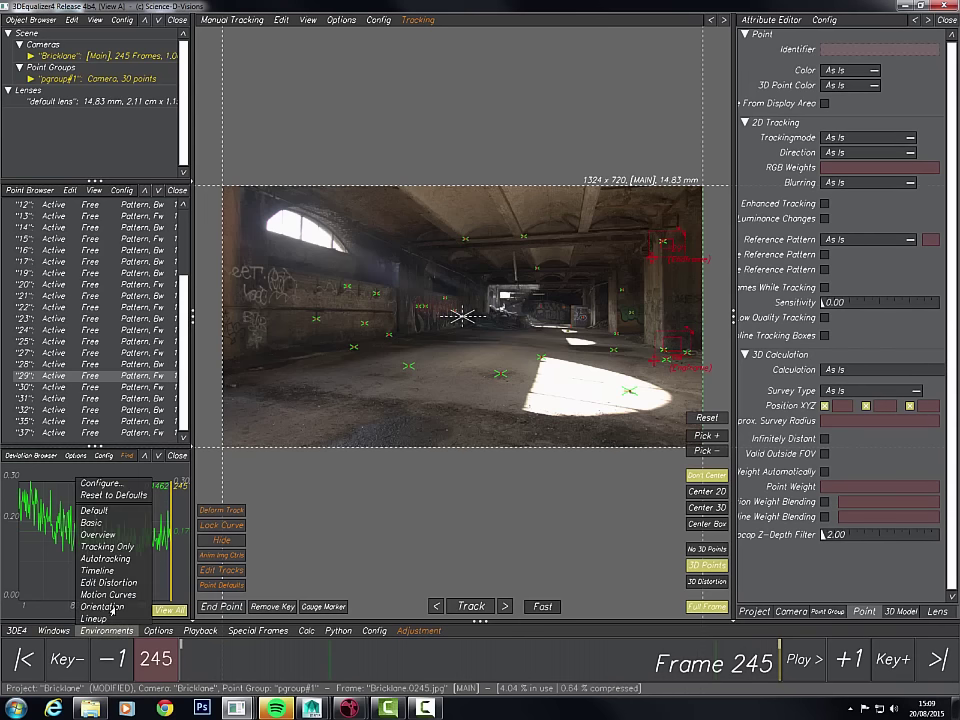
left_click(103, 606)
middle_click_drag(517, 412, 457, 397)
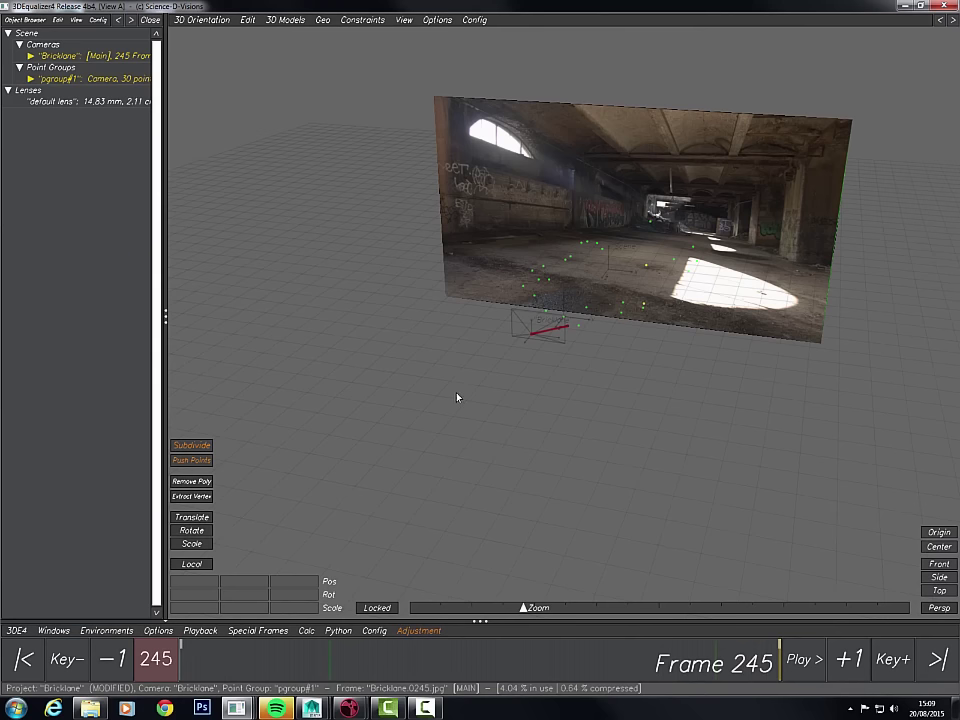
left_click(248, 21)
mouse_move(276, 48)
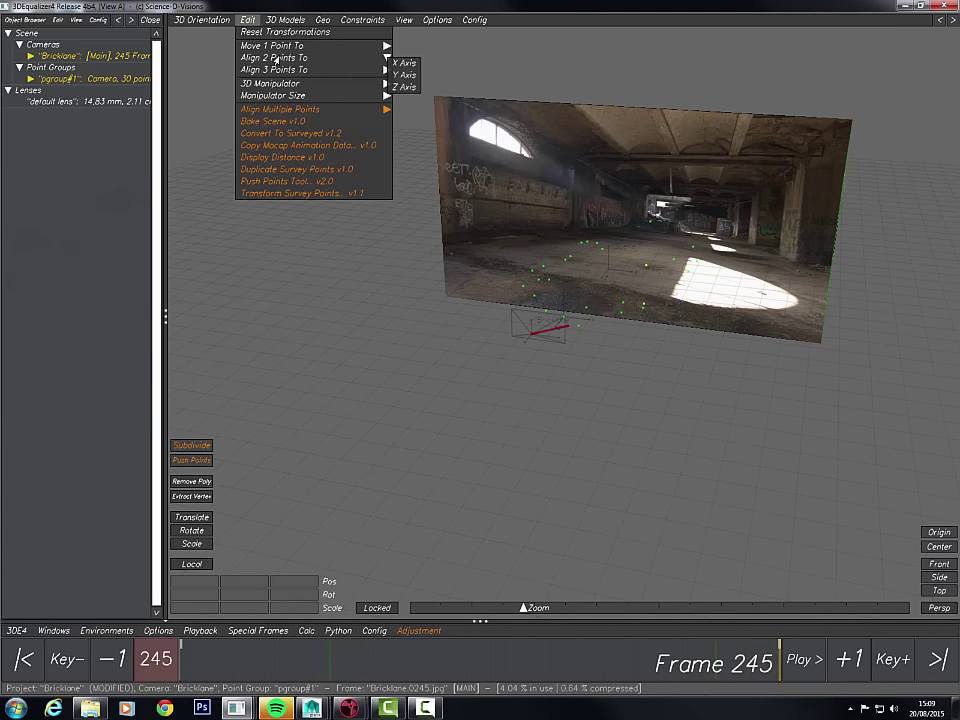
left_click(405, 76)
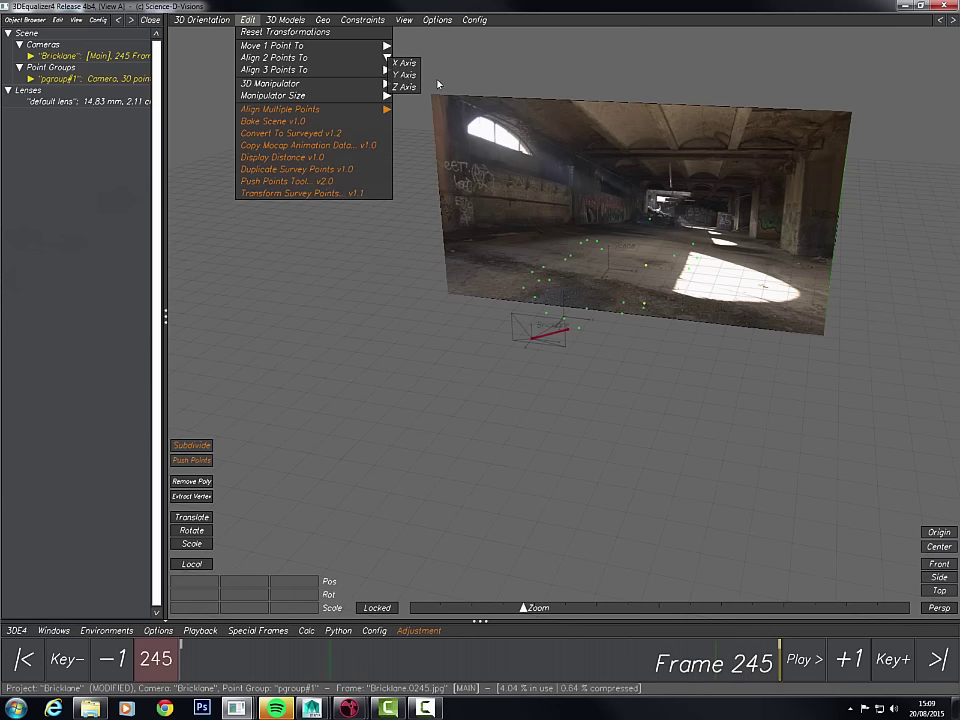
left_click(105, 631)
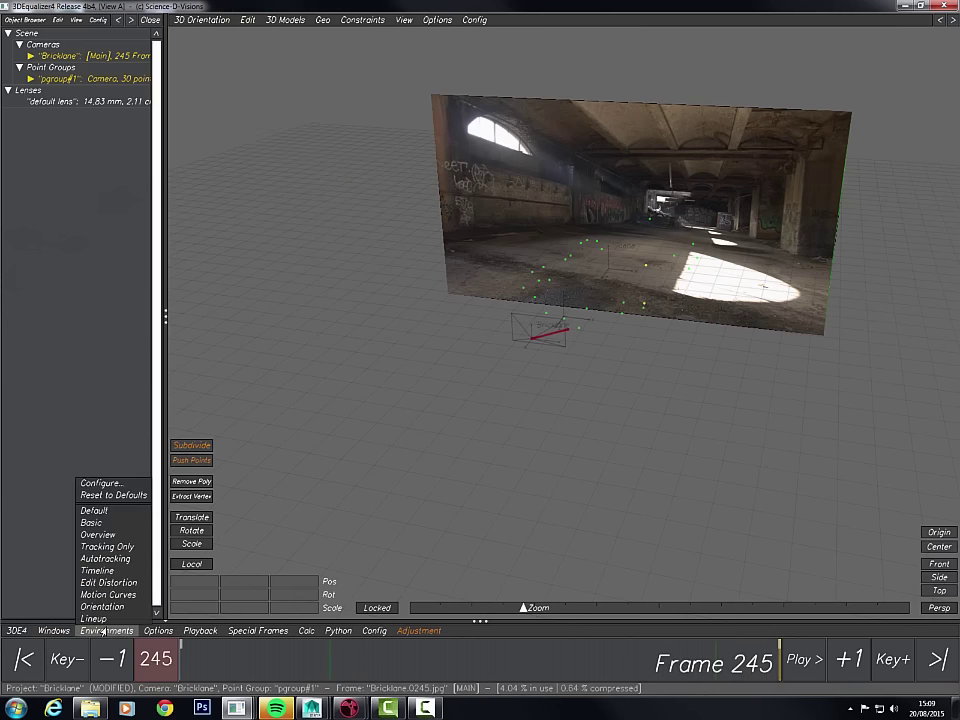
left_click(92, 522)
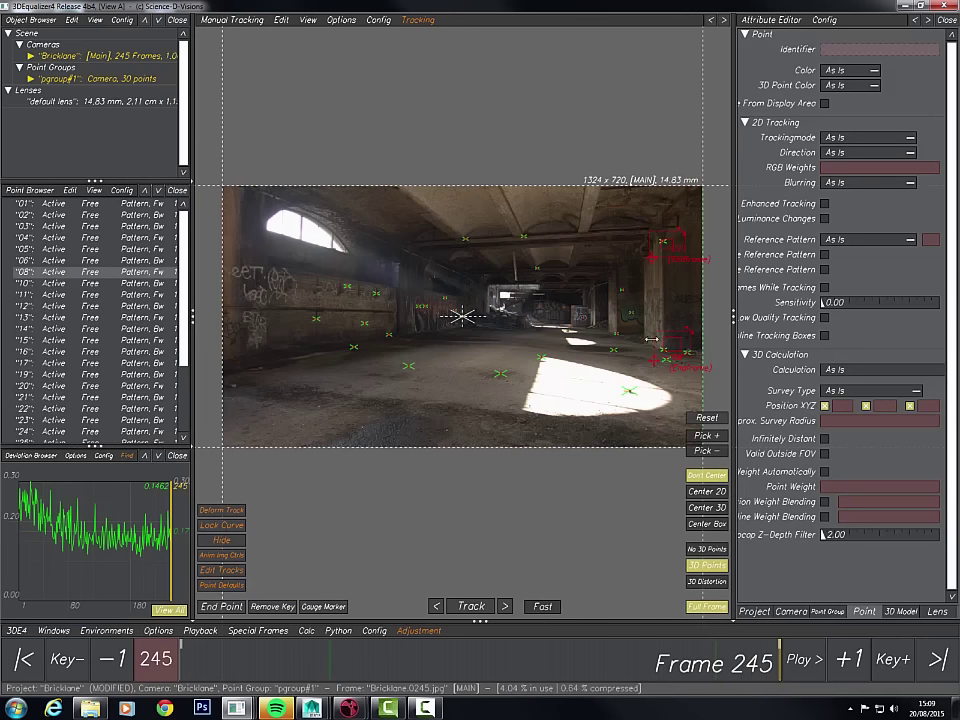
left_click(613, 326)
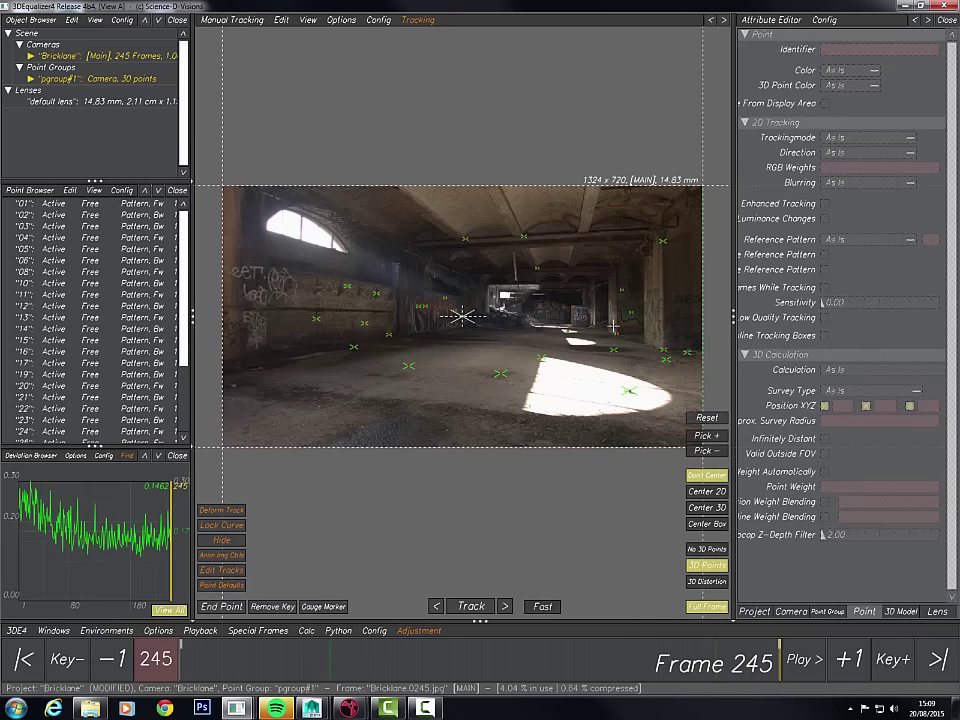
left_click(664, 349)
left_click(668, 350, "ctrl")
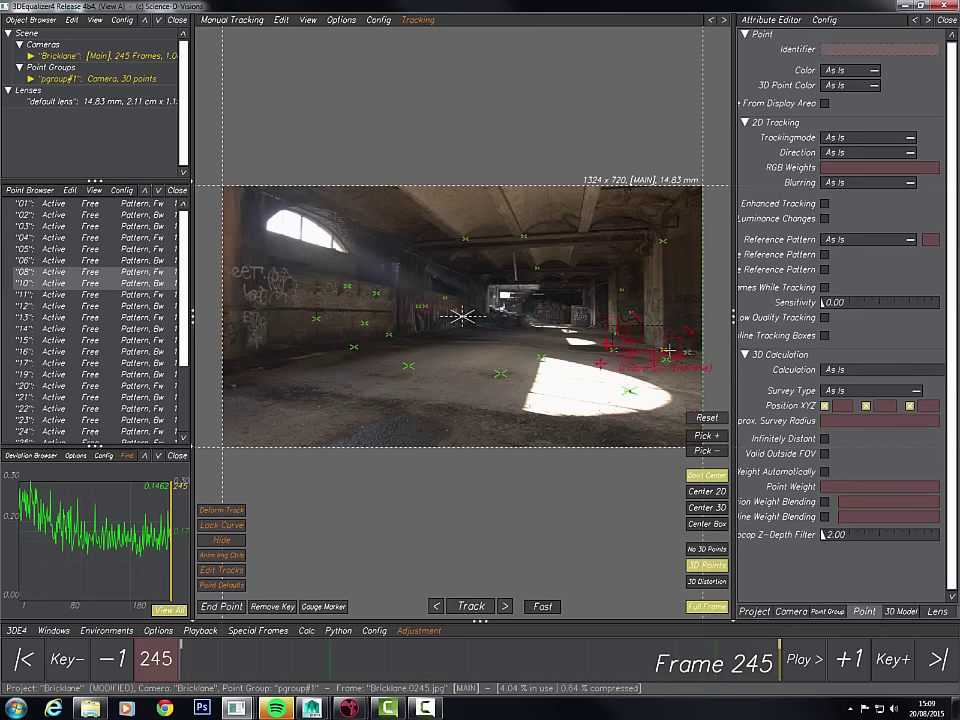
left_click(668, 350)
left_click(105, 631)
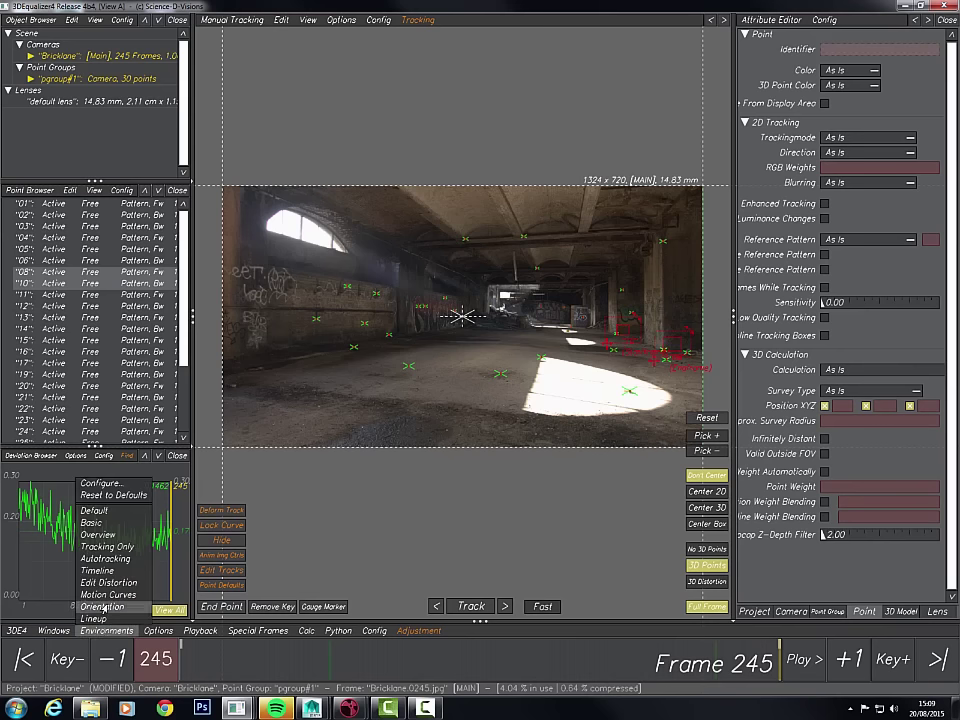
left_click(78, 612)
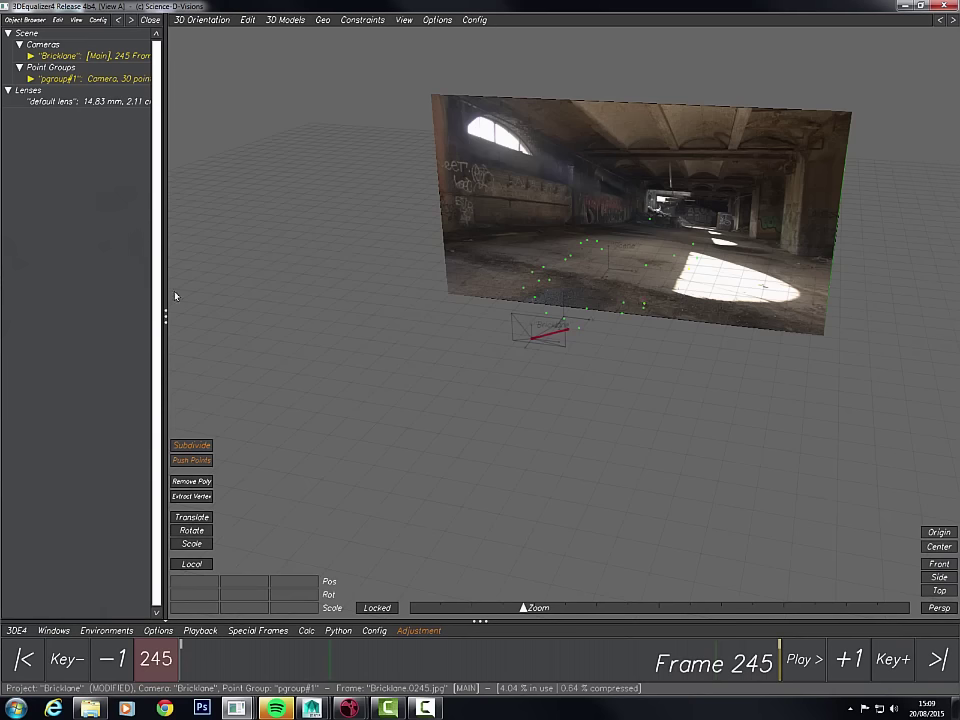
left_click(105, 631)
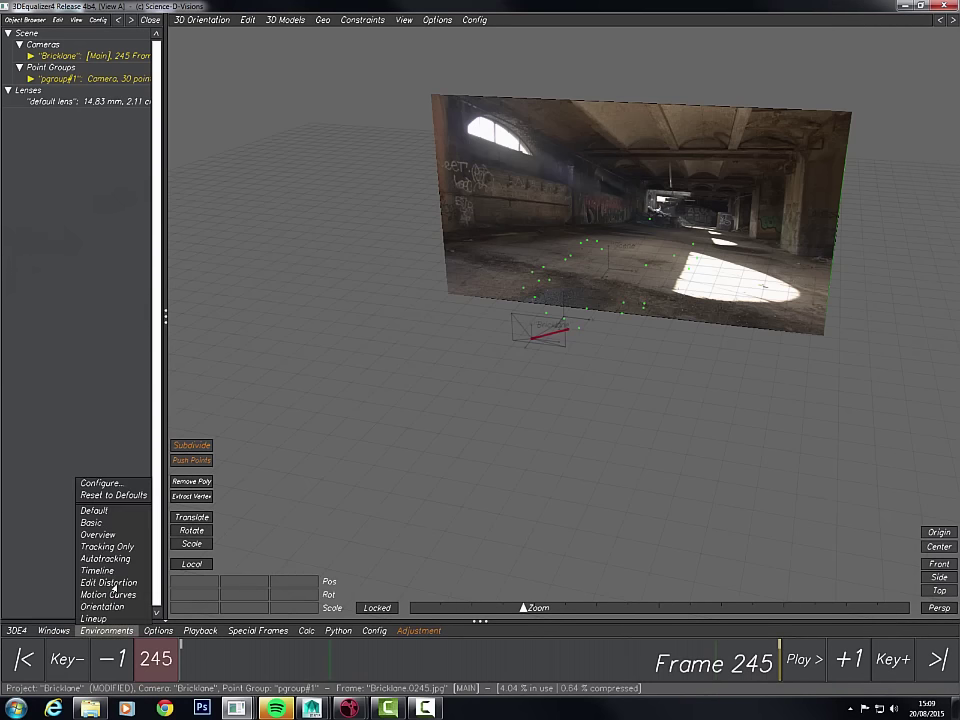
left_click(82, 521)
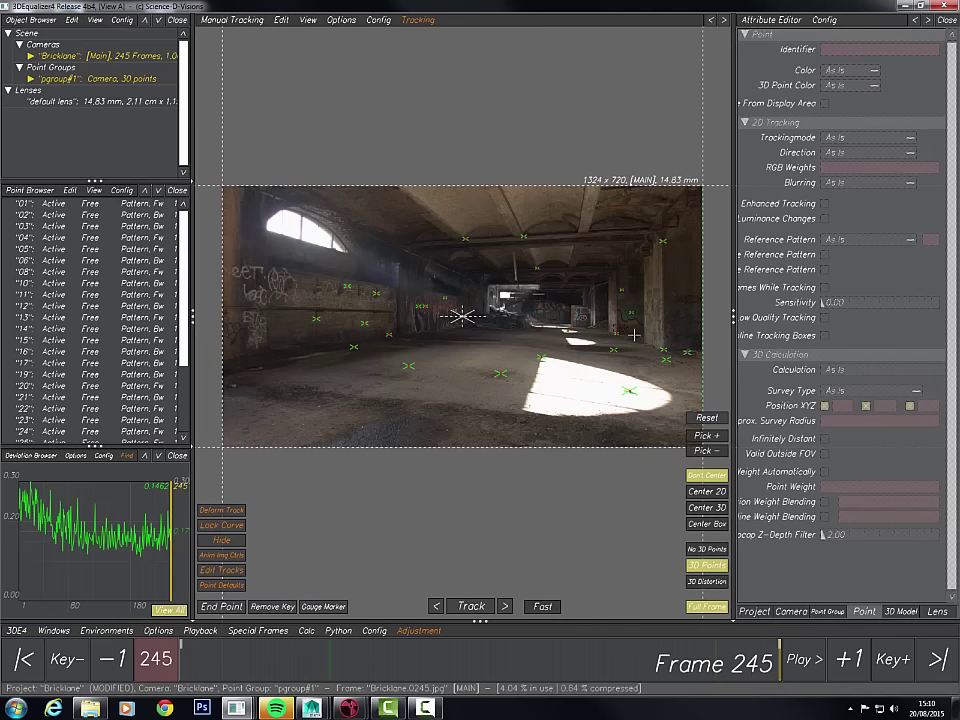
- Select points 08 and 10 at the bases of the near and far pillars and align them to the Z axis
left_click(665, 349)
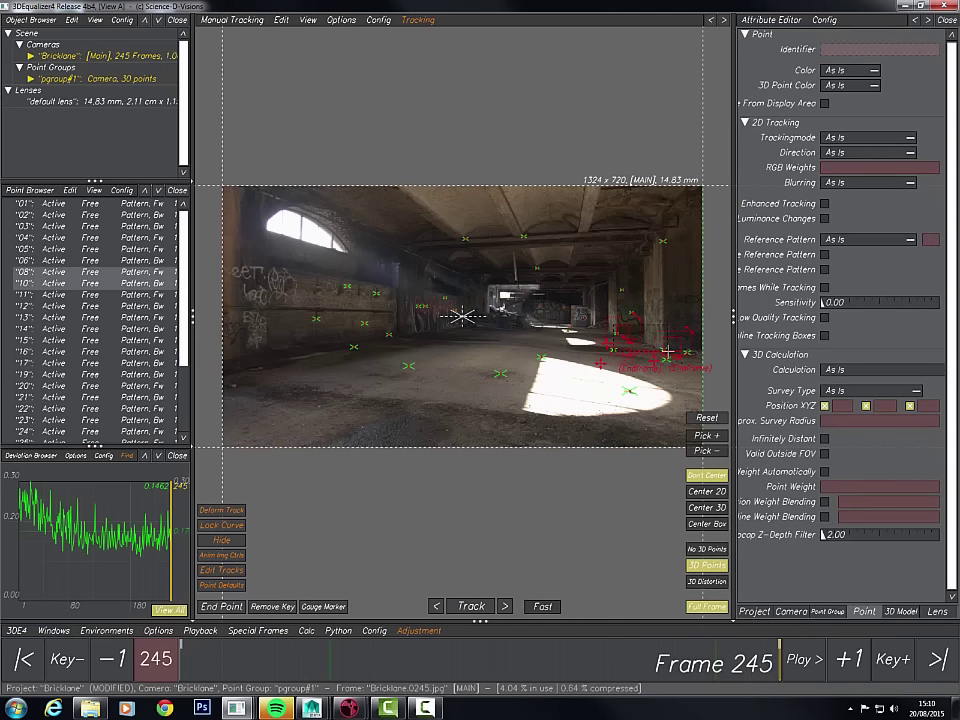
left_click(100, 631)
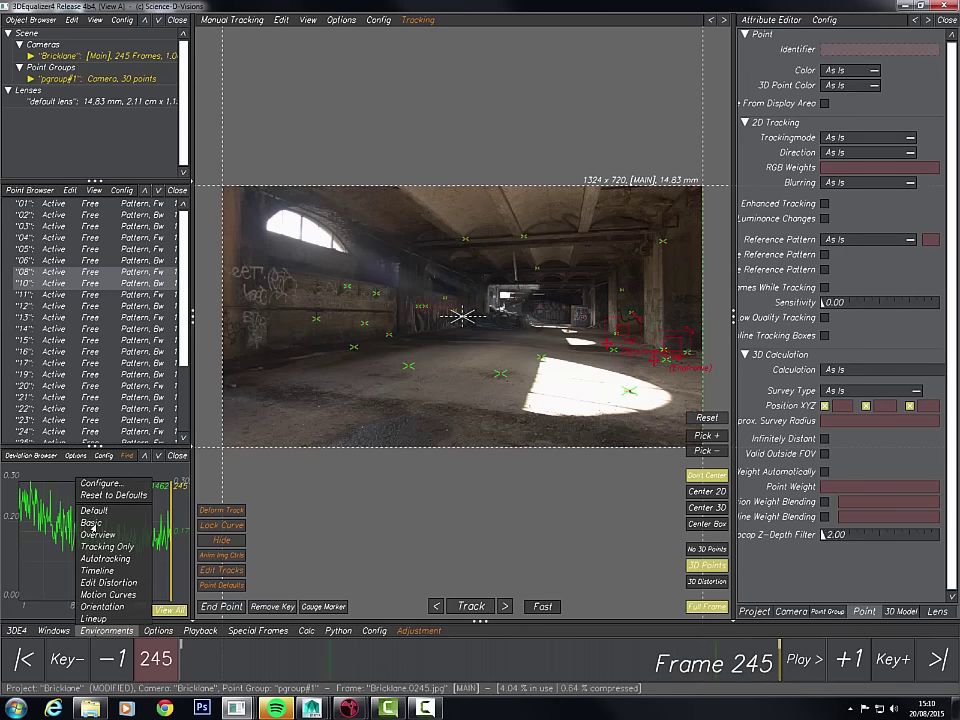
left_click(103, 606)
middle_click_drag(697, 397, 729, 403)
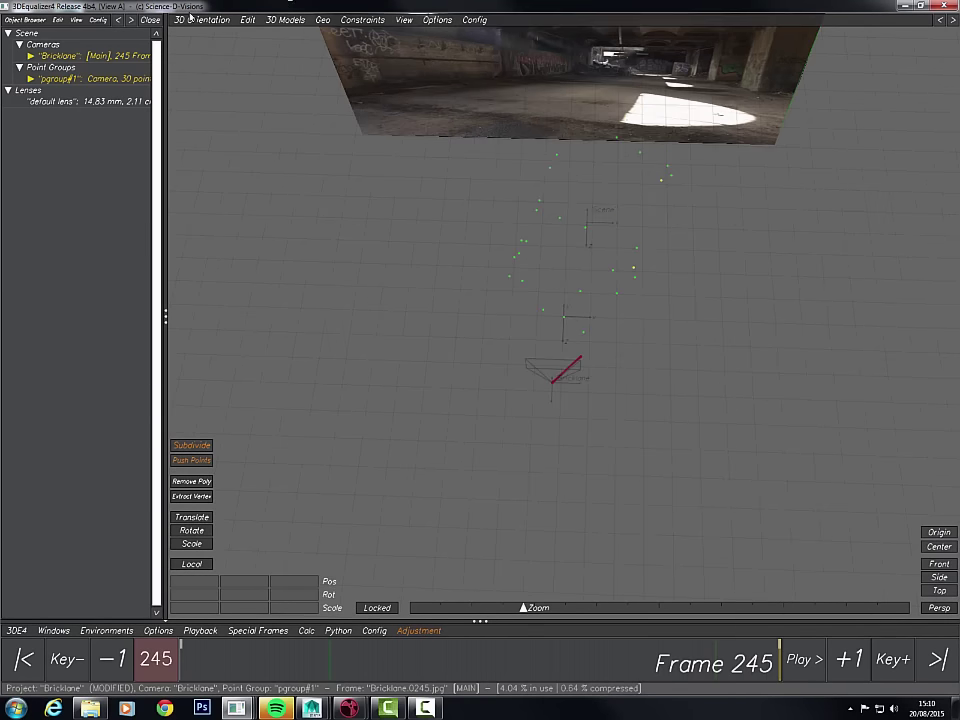
left_click(247, 20)
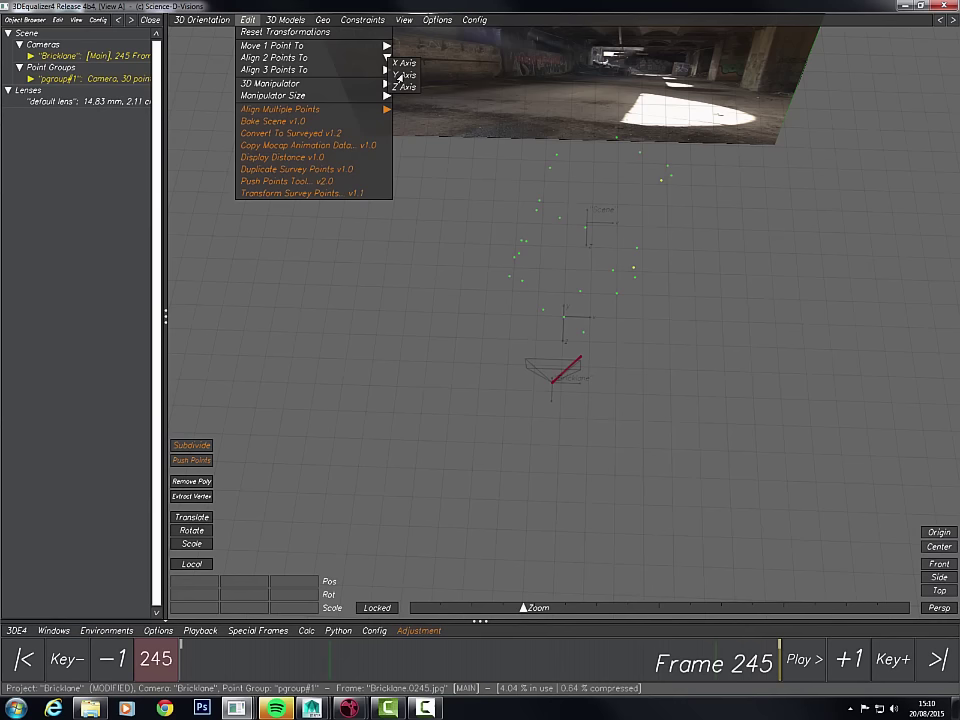
left_click(401, 88)
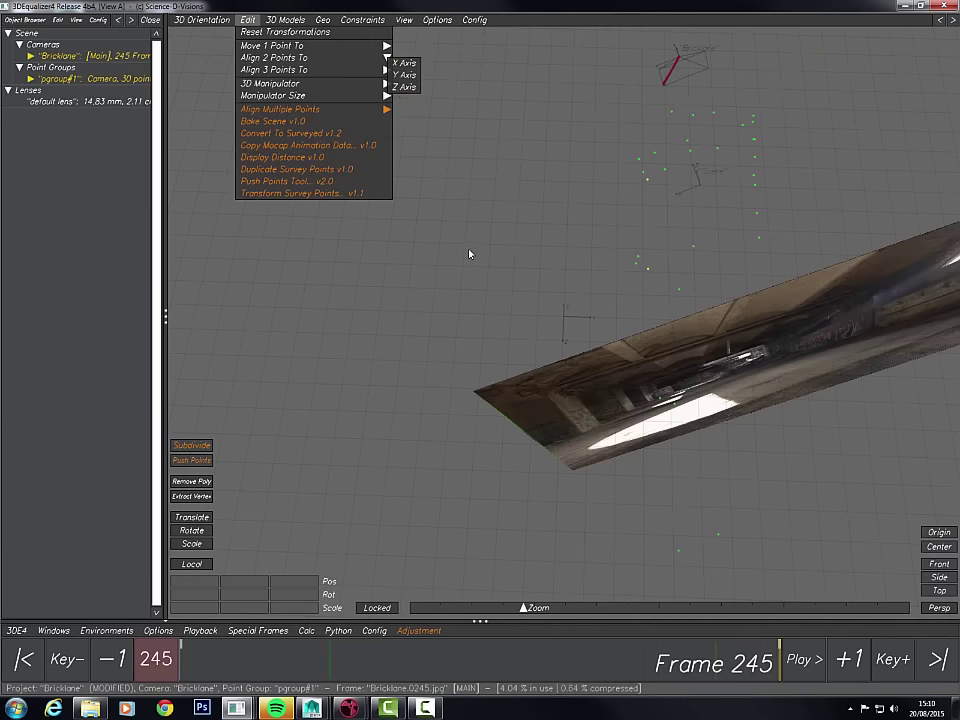
- Reselect pillar points 29 and 08 and align them to the Y axis again to level the tilted scene
middle_click_drag(469, 254, 466, 412)
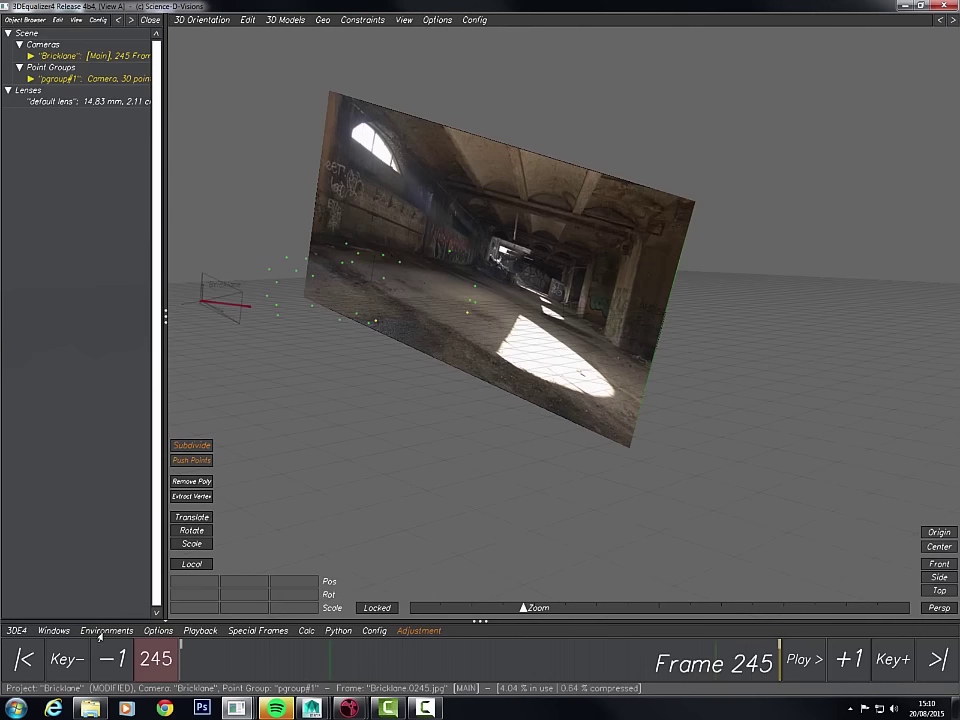
left_click(106, 630)
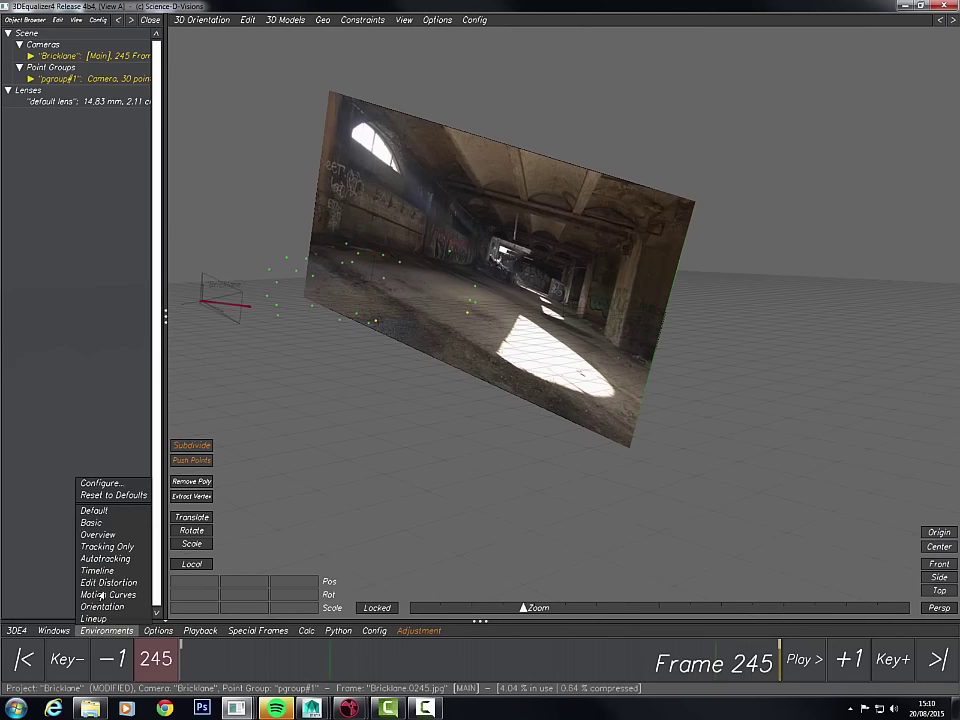
left_click(92, 522)
left_click(662, 241)
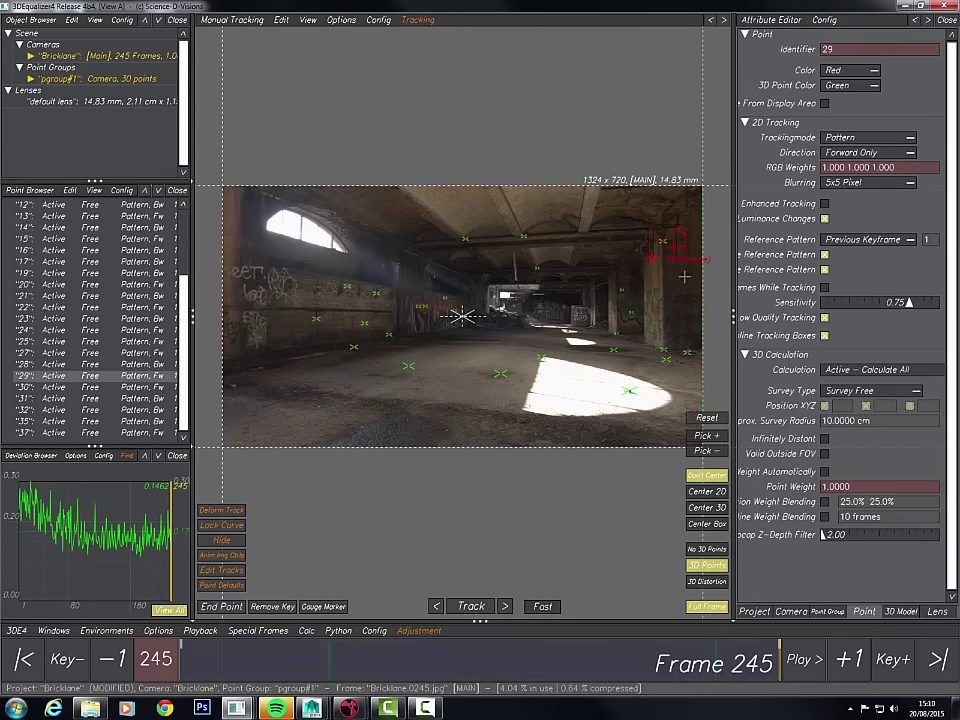
left_click(668, 350, "ctrl")
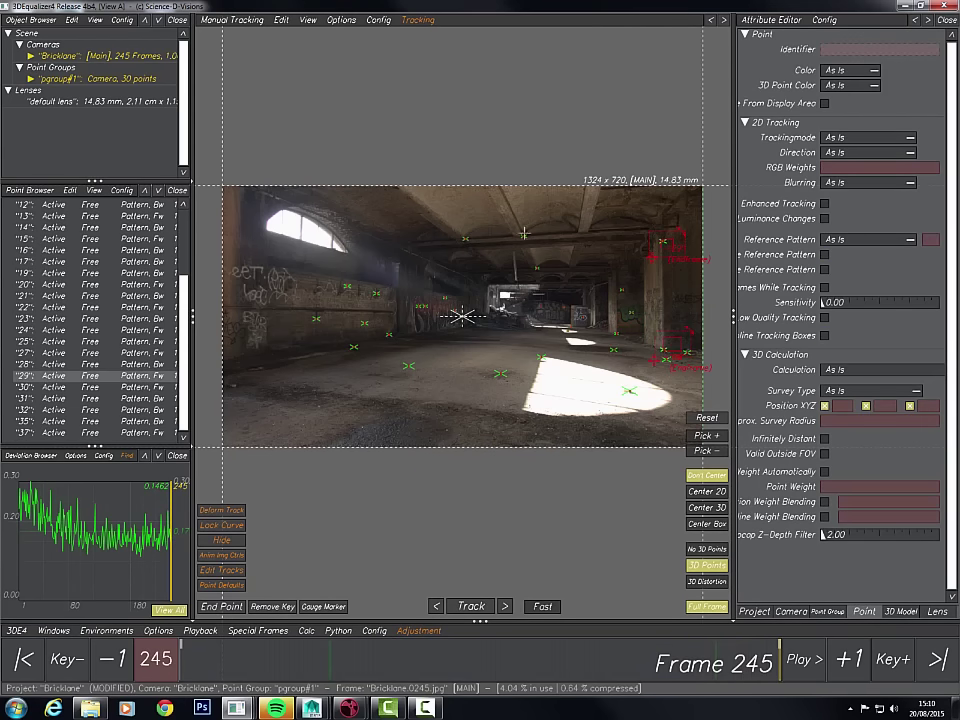
left_click(105, 630)
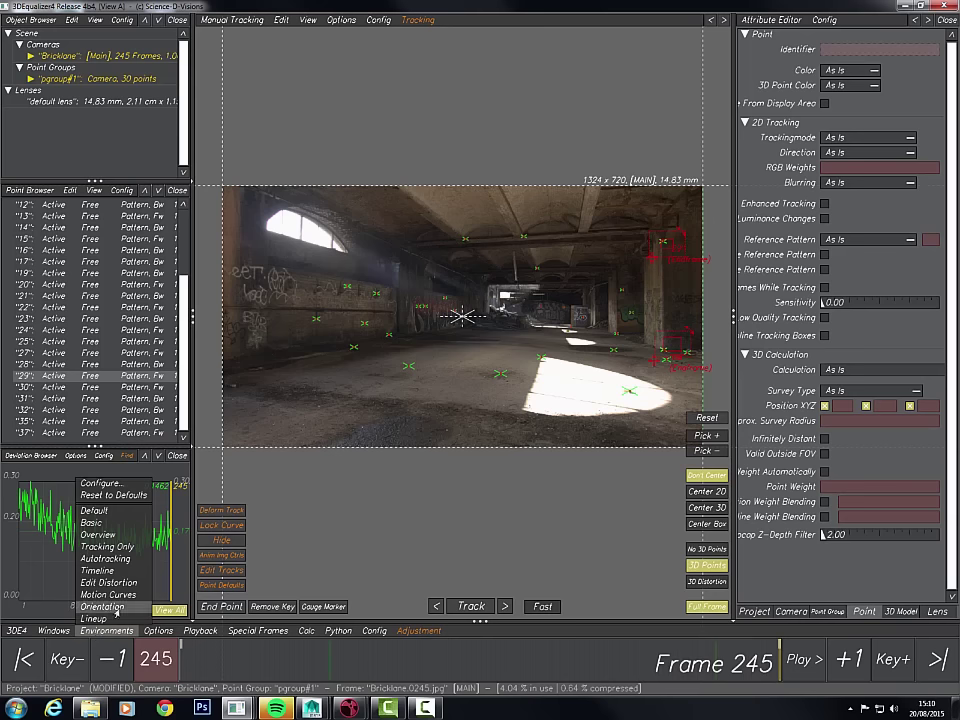
left_click(101, 606)
left_click(247, 20)
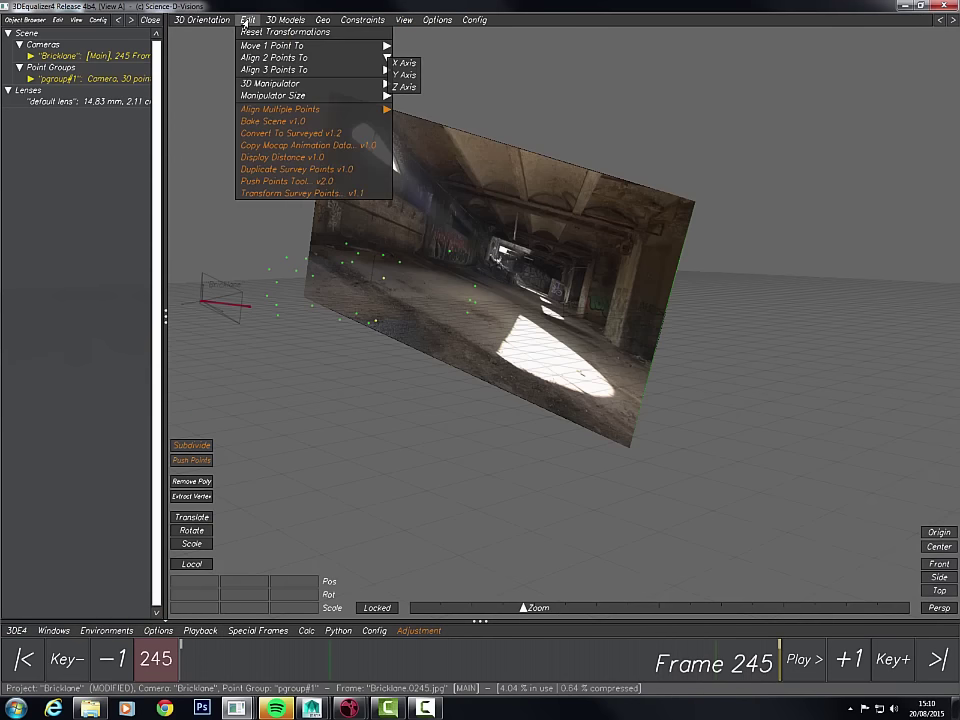
left_click(404, 75)
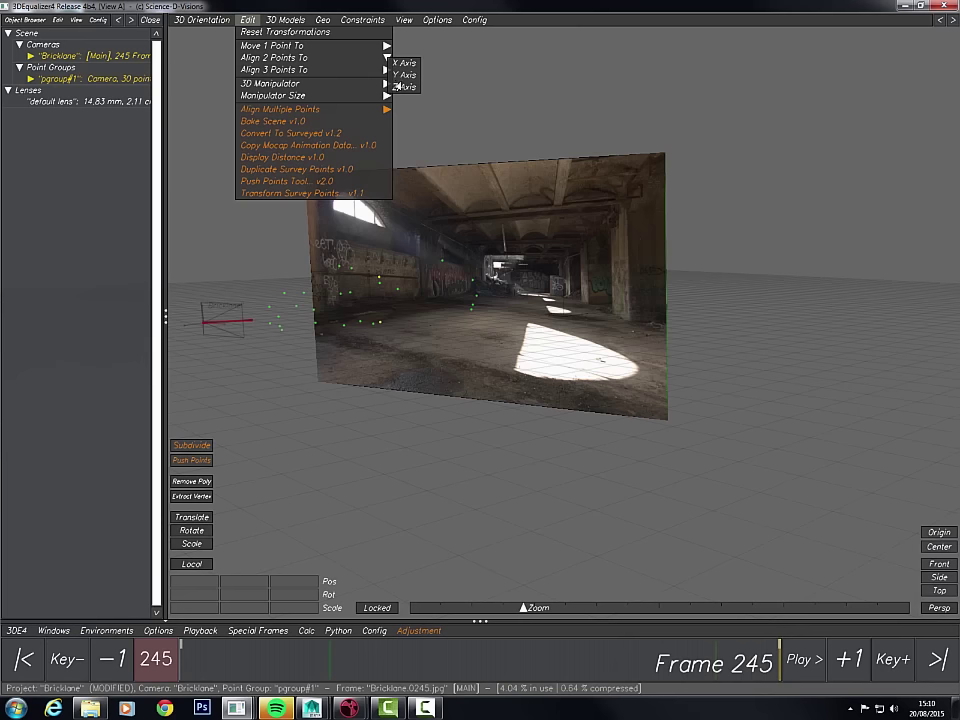
- Select points 06 and 19 on the ceiling beam in the Basic environment and align them to the X axis in the Orientation environment
left_click(106, 631)
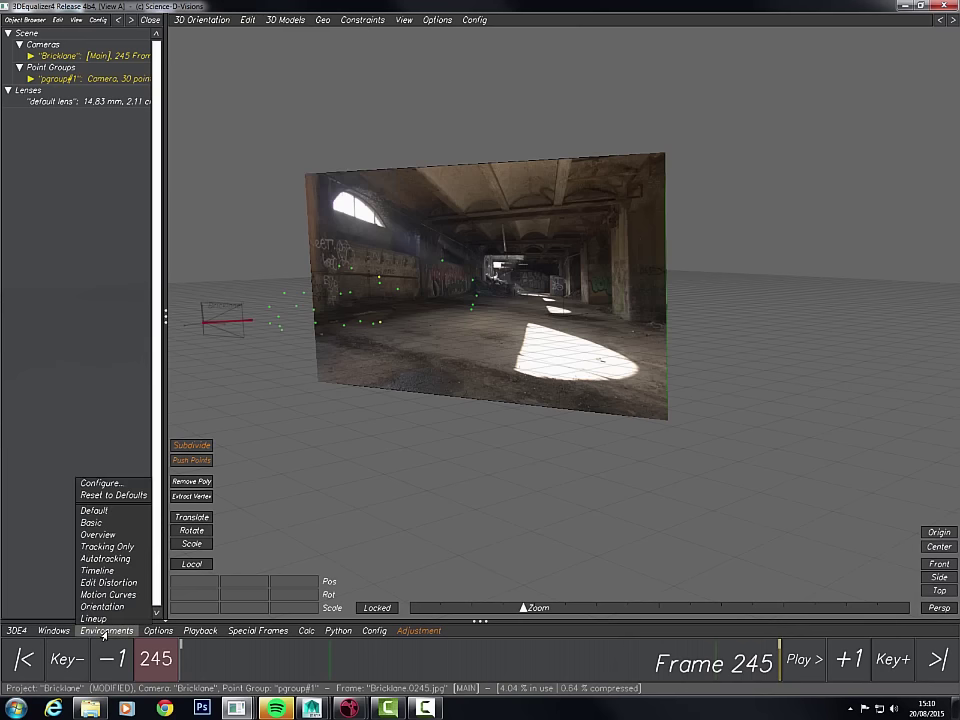
left_click(91, 522)
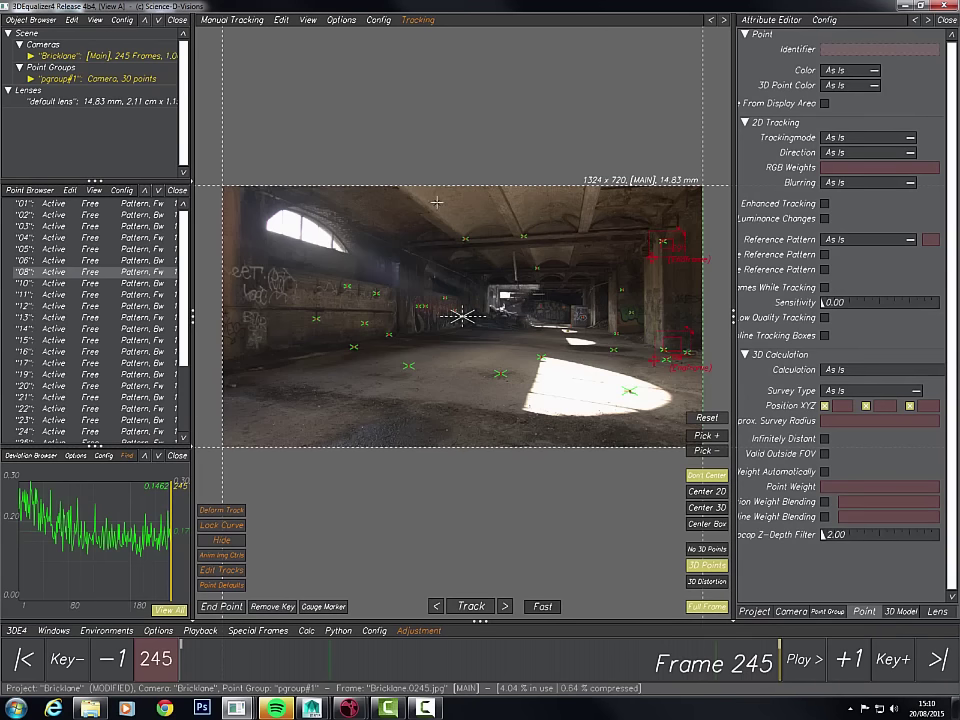
left_click_drag(564, 229, 564, 229)
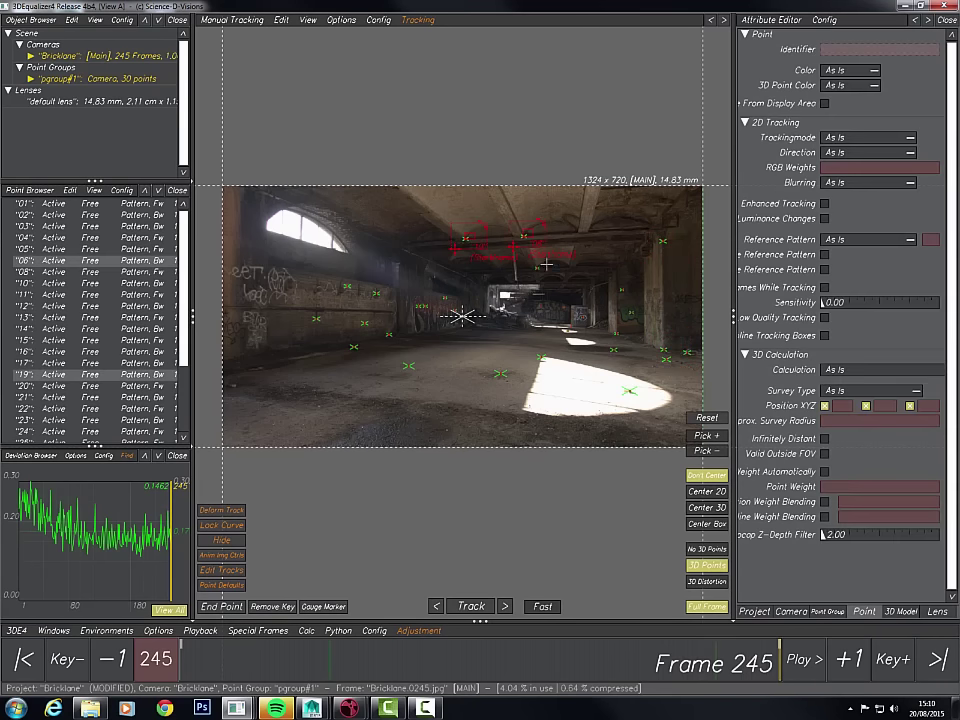
left_click(101, 632)
left_click(94, 605)
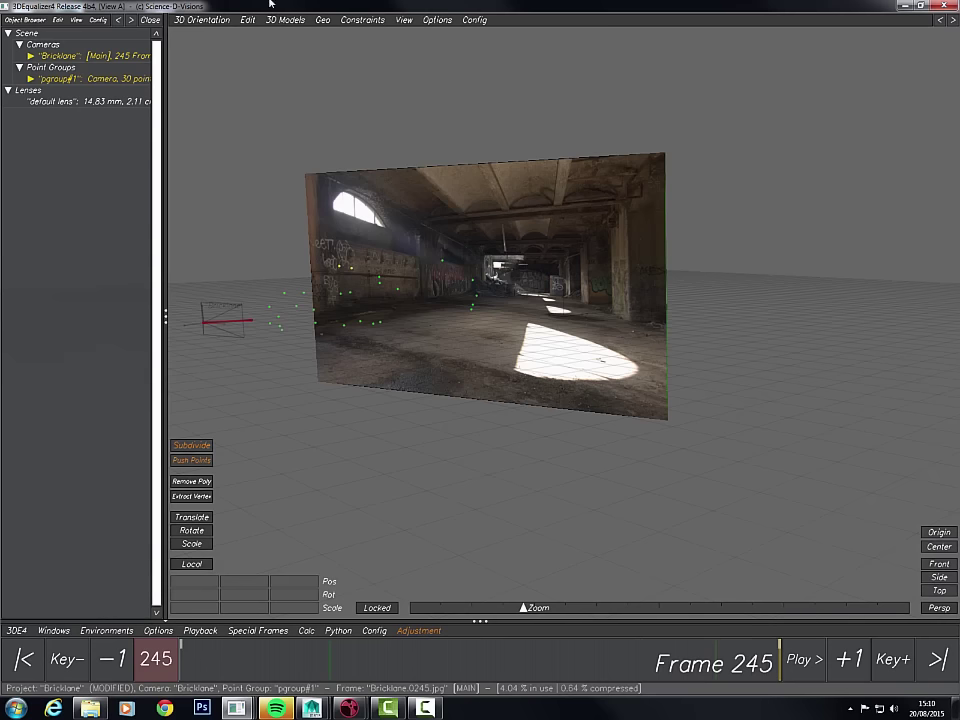
left_click(247, 19)
mouse_move(280, 57)
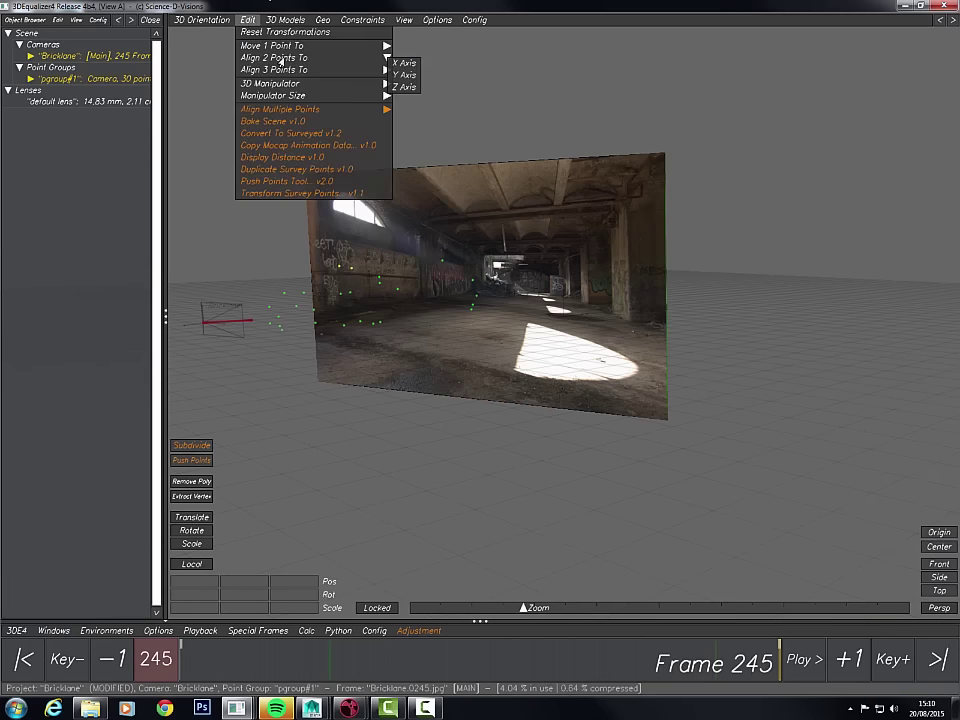
left_click(403, 63)
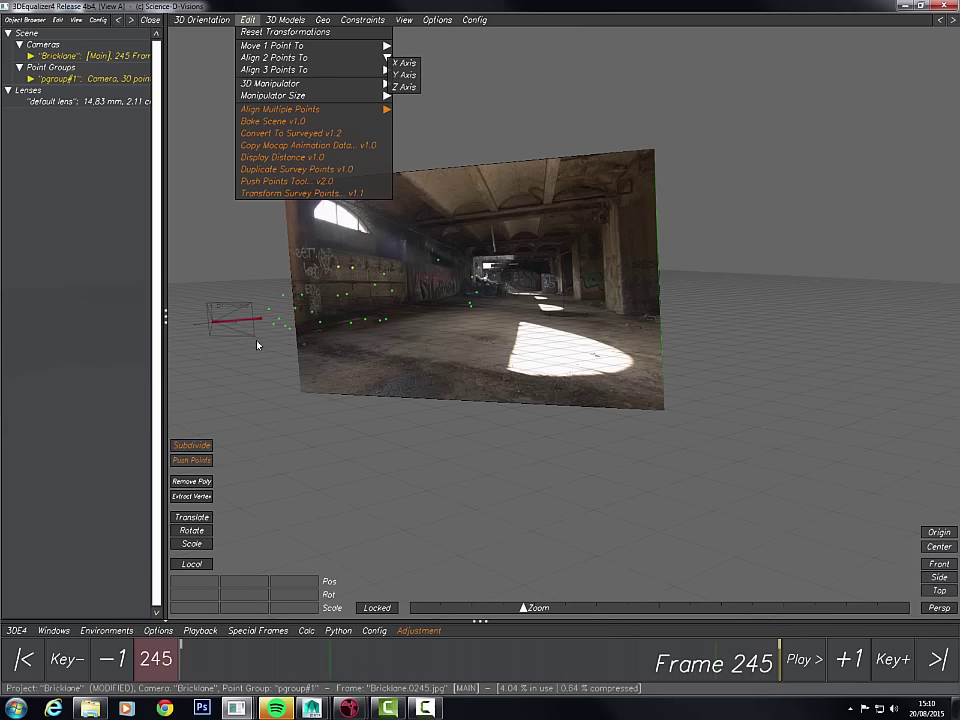
- Return to the Basic environment and review the default lens attributes and the available project export formats
left_click(105, 631)
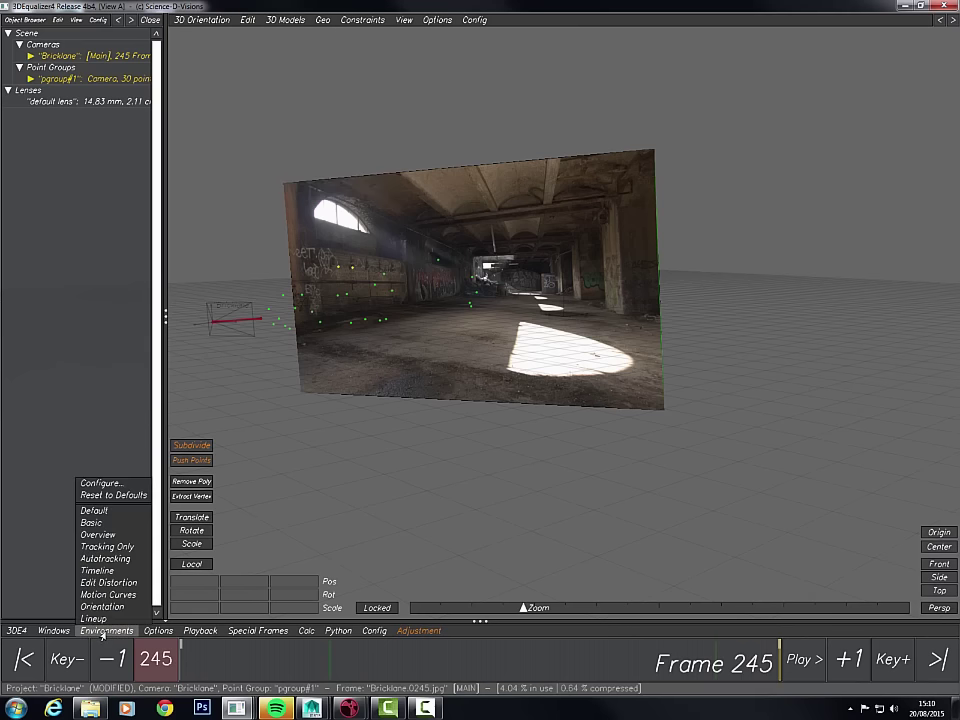
left_click(95, 522)
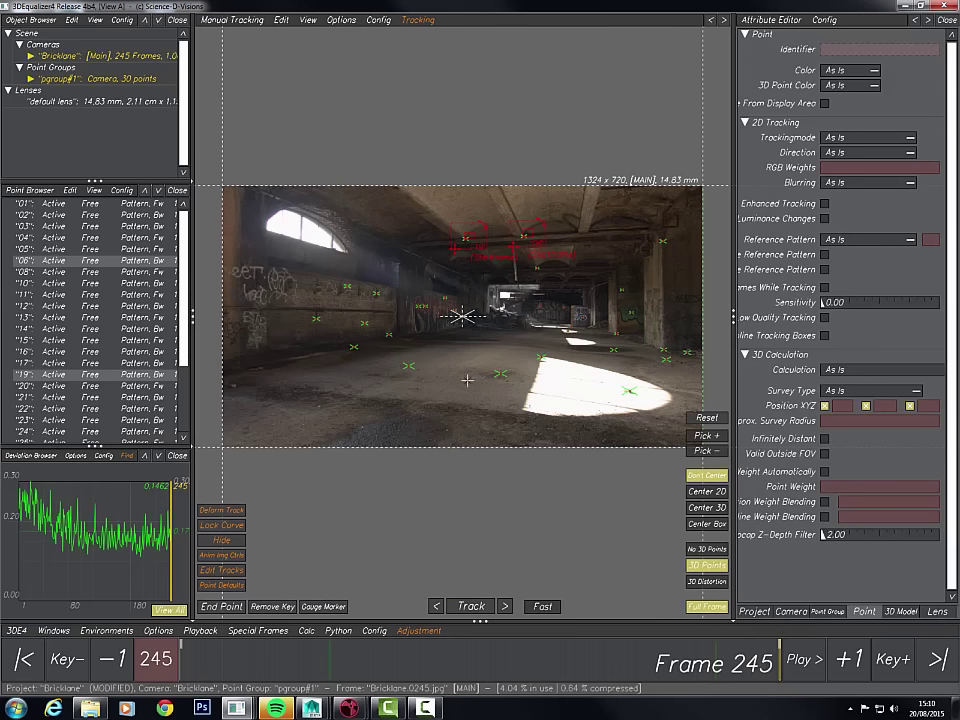
left_click(933, 612)
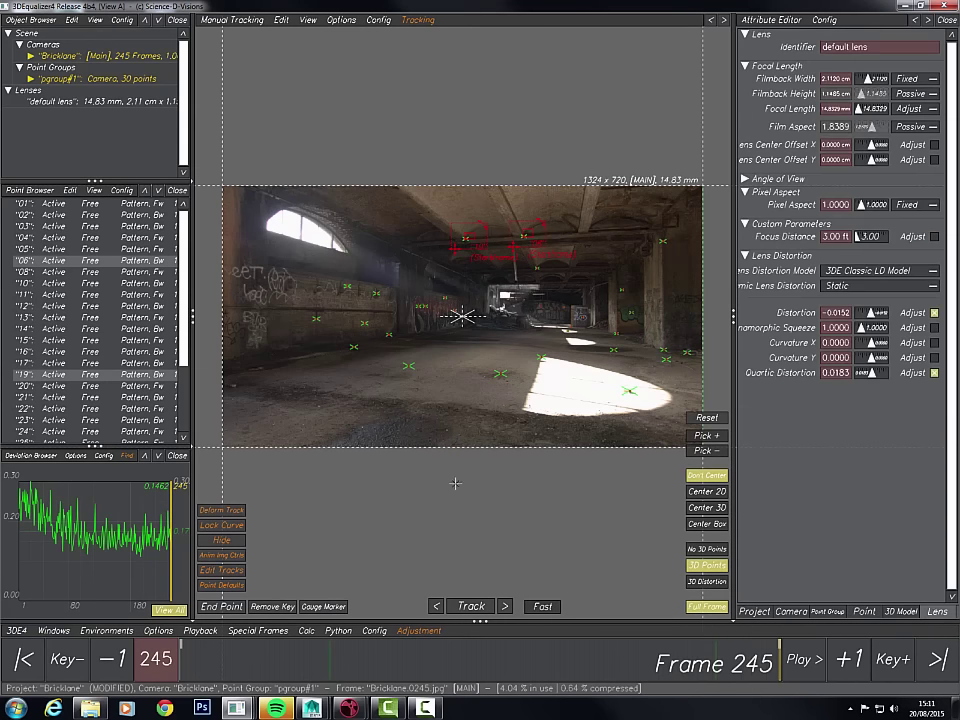
left_click(14, 632)
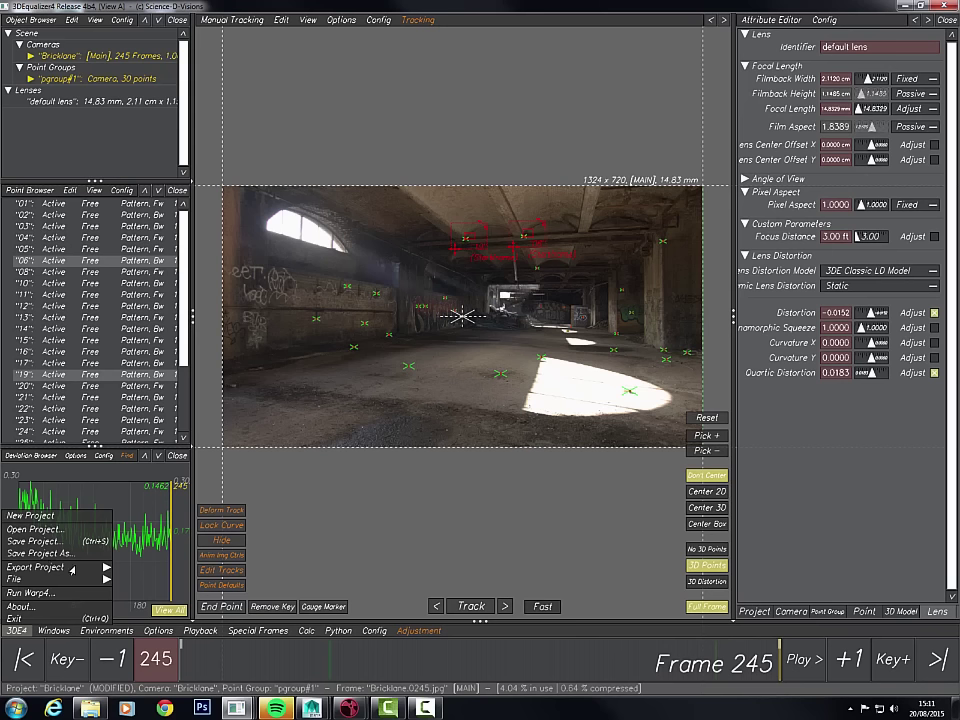
mouse_move(70, 568)
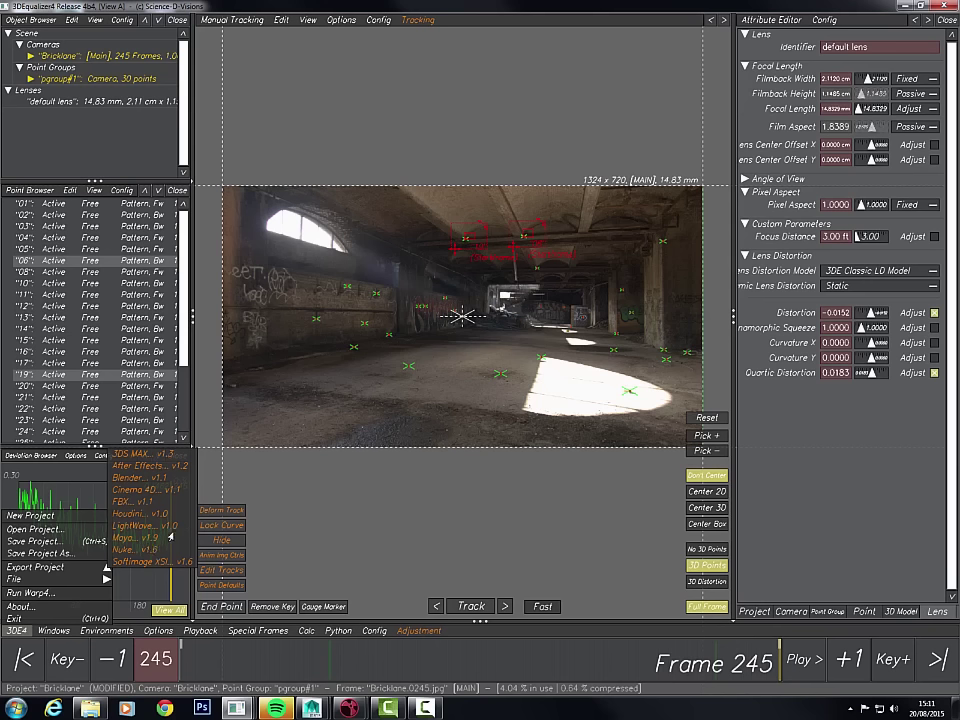
- Switch to Nuke, start a new empty script and close the old script's window
mouse_move(352, 711)
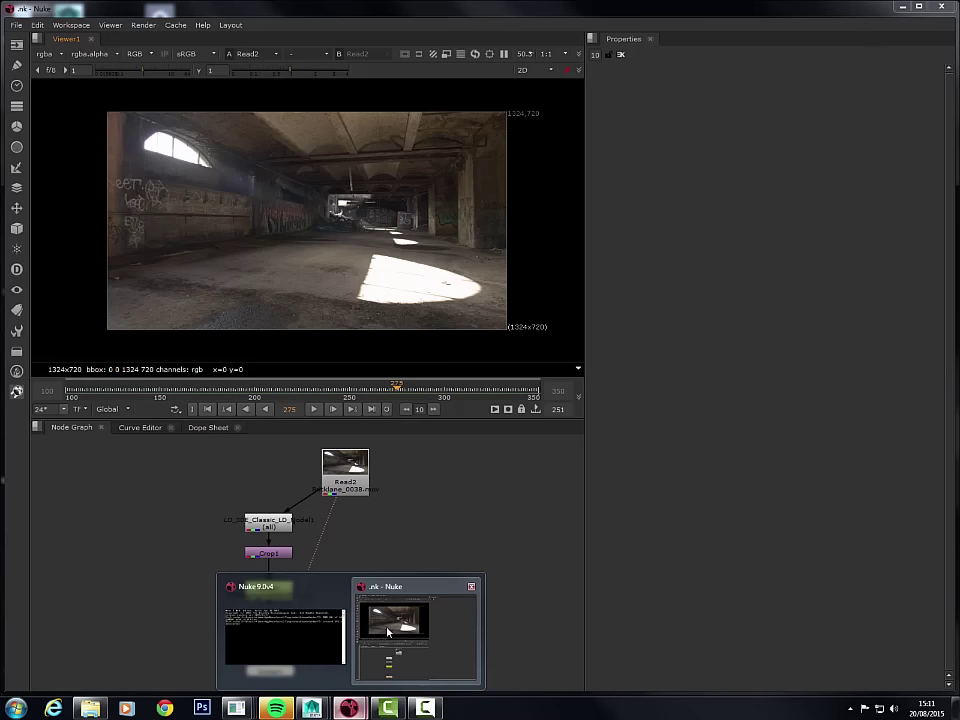
left_click(395, 625)
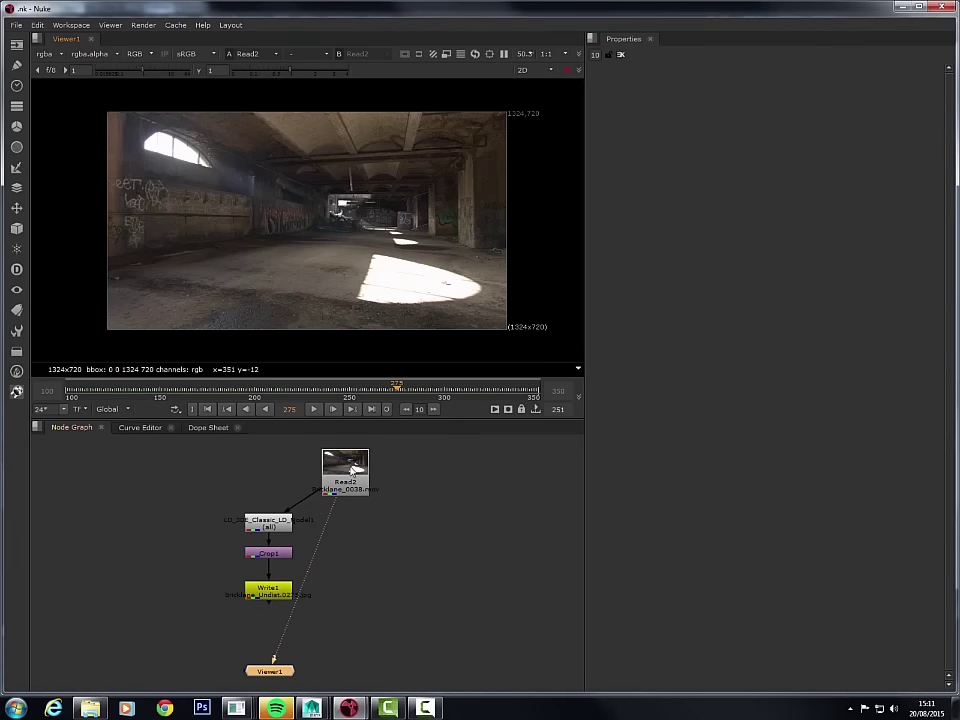
left_click(17, 26)
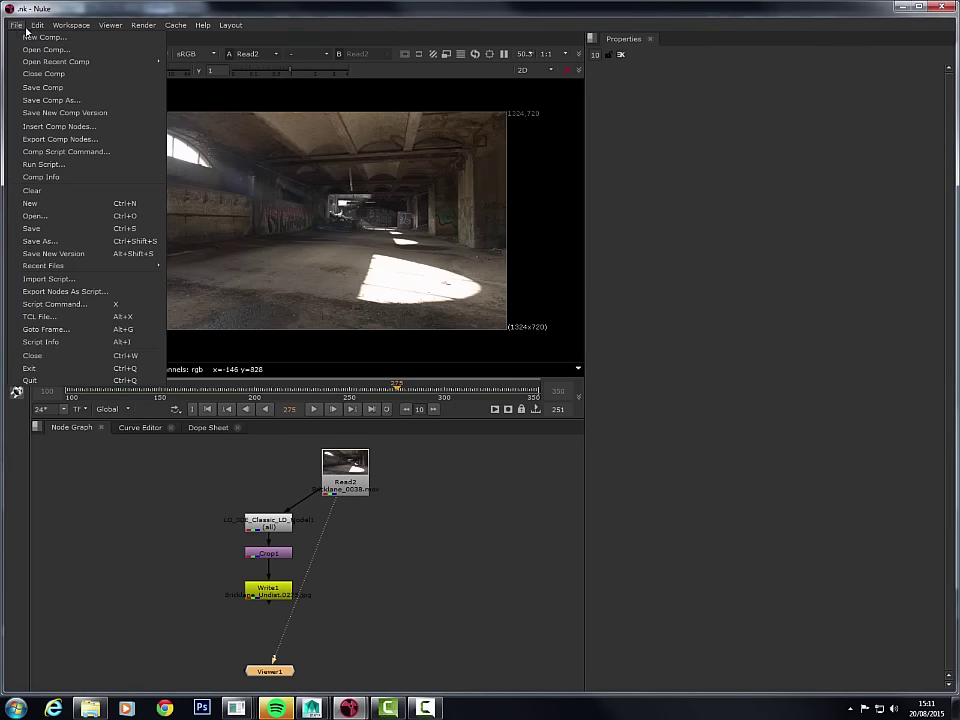
left_click(17, 25)
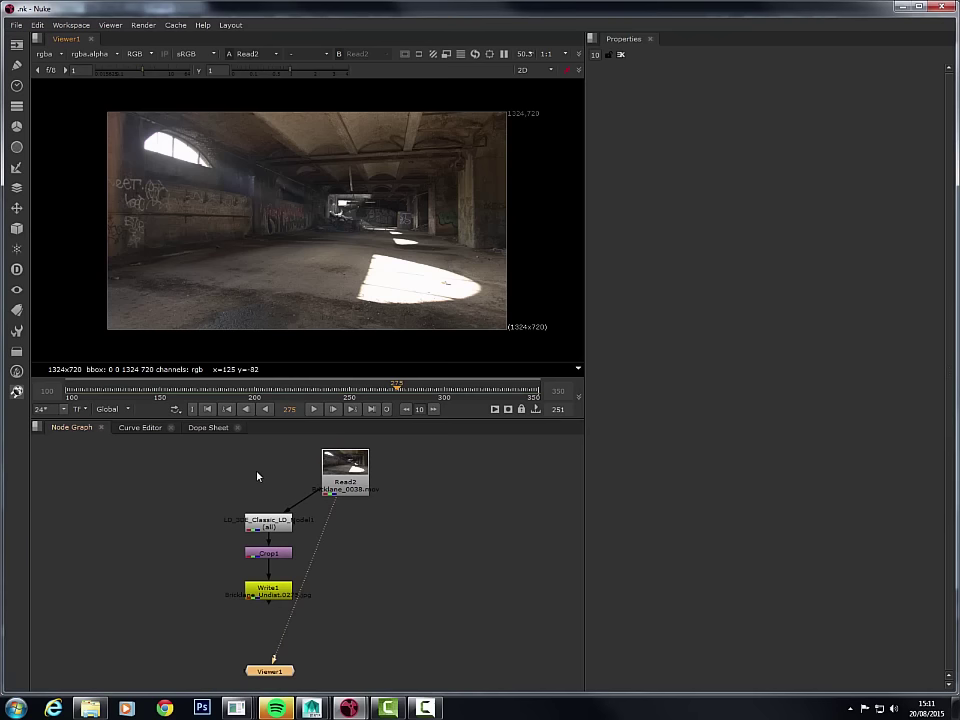
left_click(17, 26)
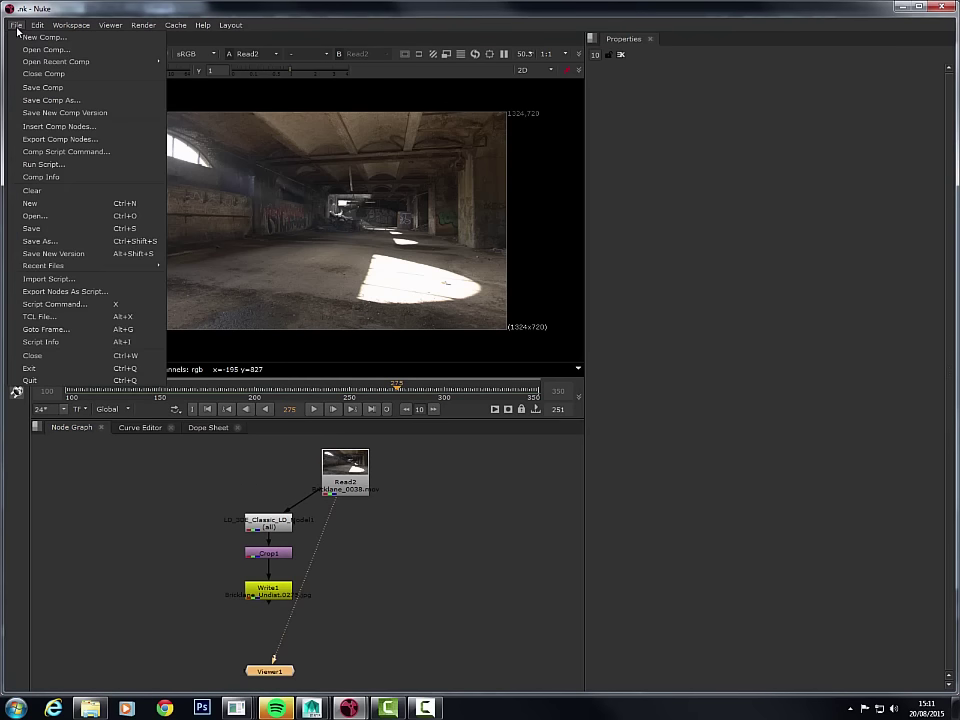
left_click(72, 18)
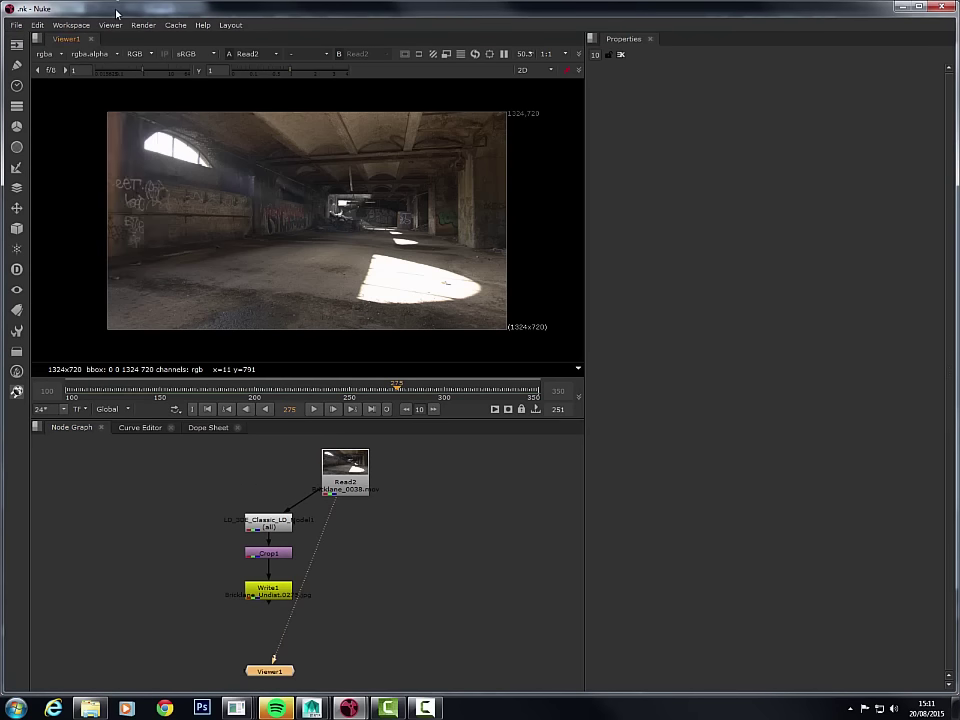
left_click_drag(117, 13, 117, 48)
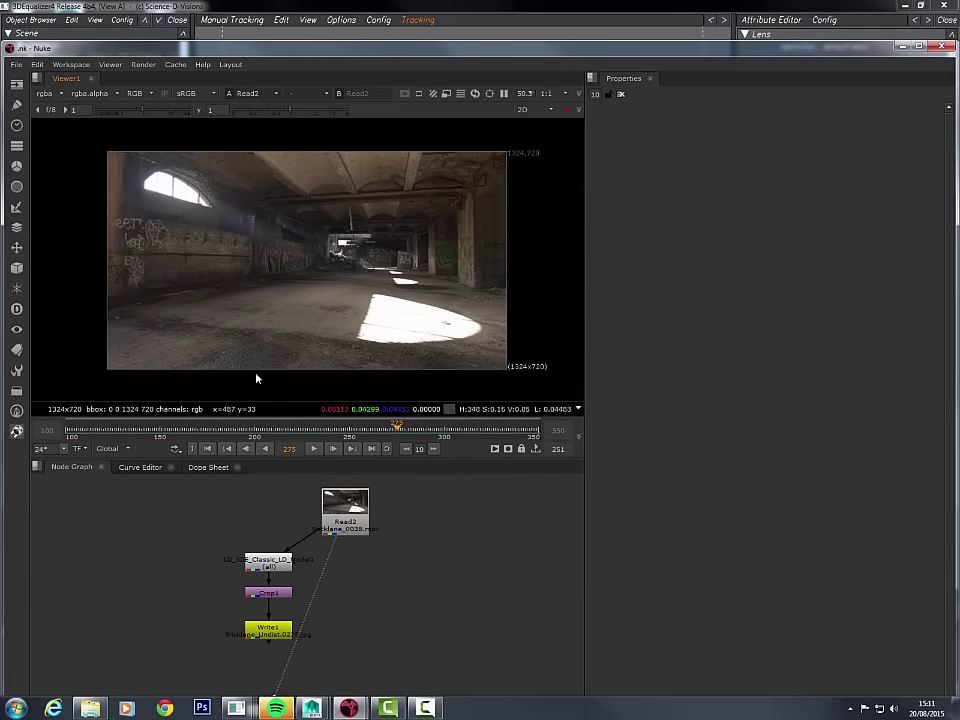
mouse_move(349, 708)
mouse_move(387, 638)
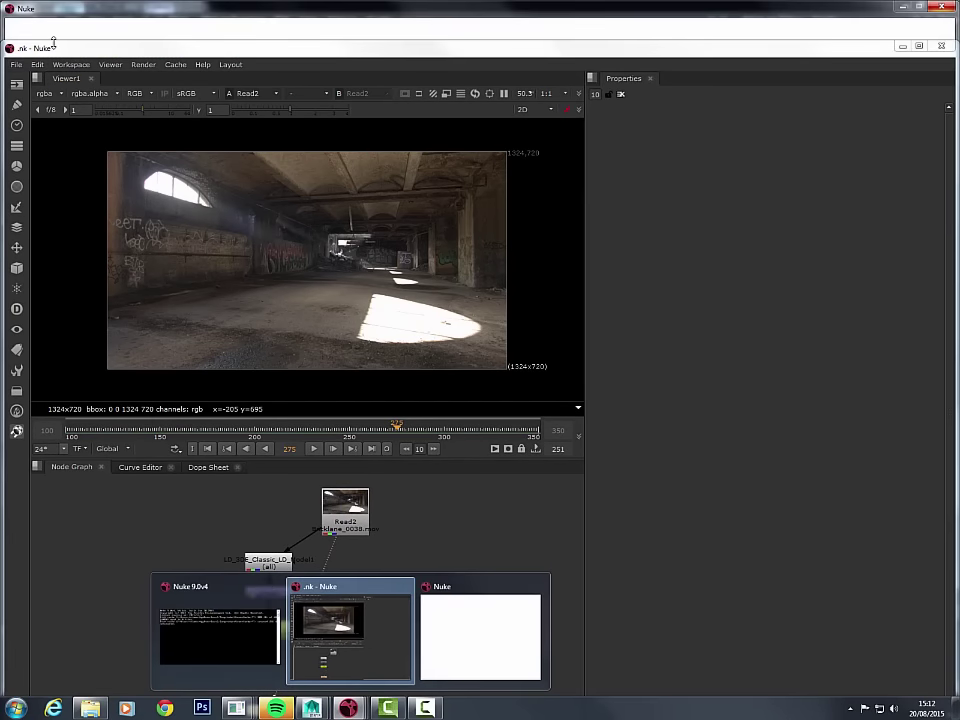
mouse_move(53, 44)
left_mouse_down()
mouse_move(105, 133)
mouse_move(113, 96)
left_mouse_up()
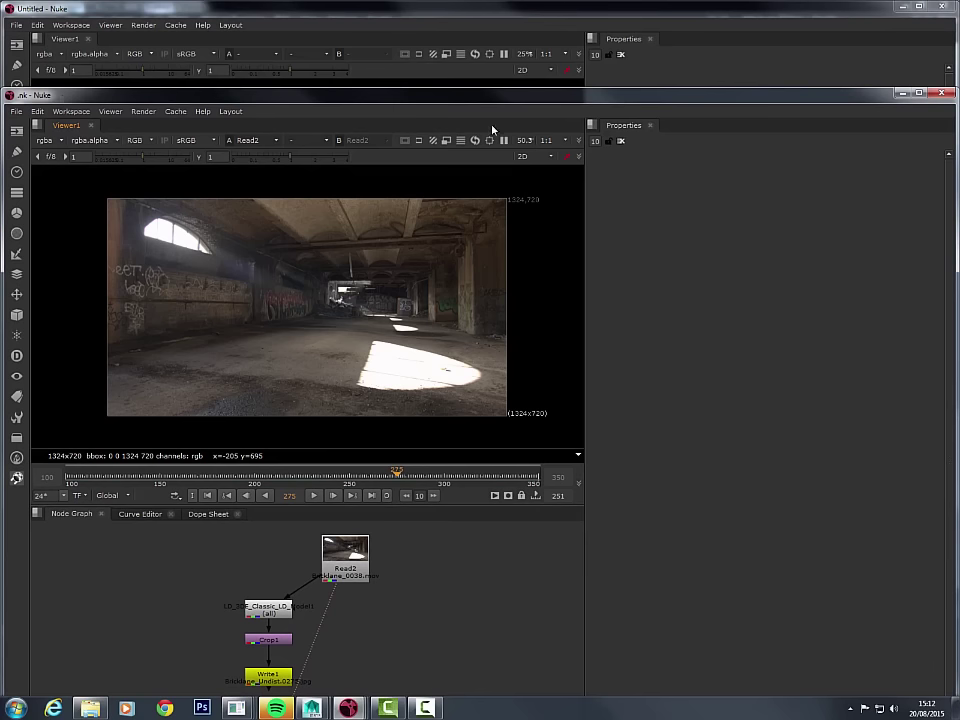
left_click(941, 92)
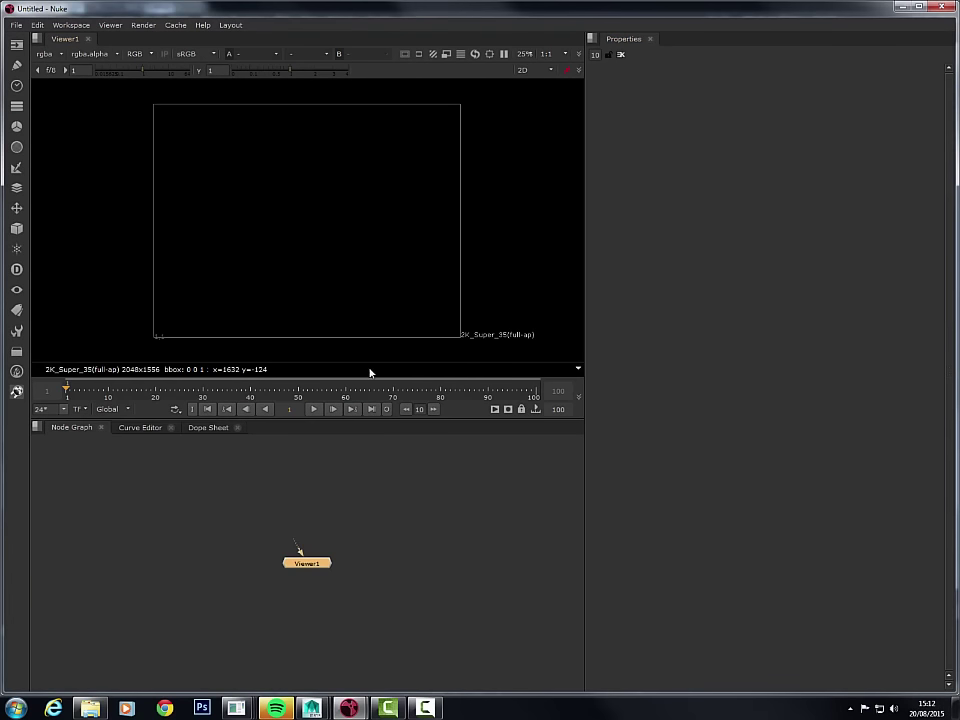
- Load the Bricklane_RAW image sequence folder from Tracking_Quicktip's sourceimages folder into the Nuke node graph
left_click(90, 708)
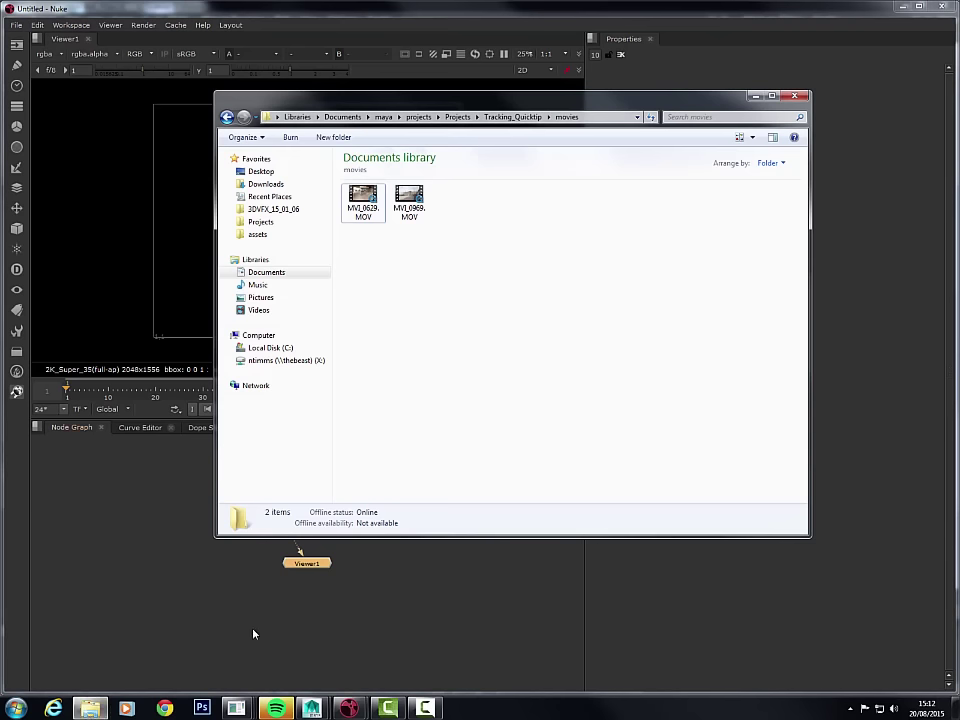
left_click(229, 116)
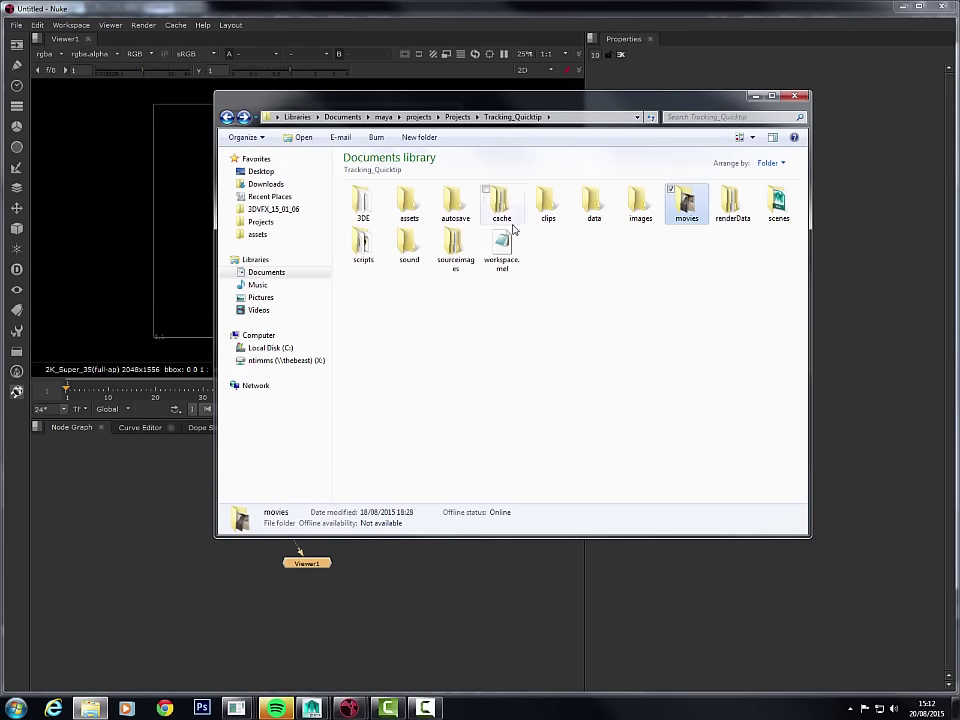
double_click(455, 248)
left_click_drag(450, 97, 585, 87)
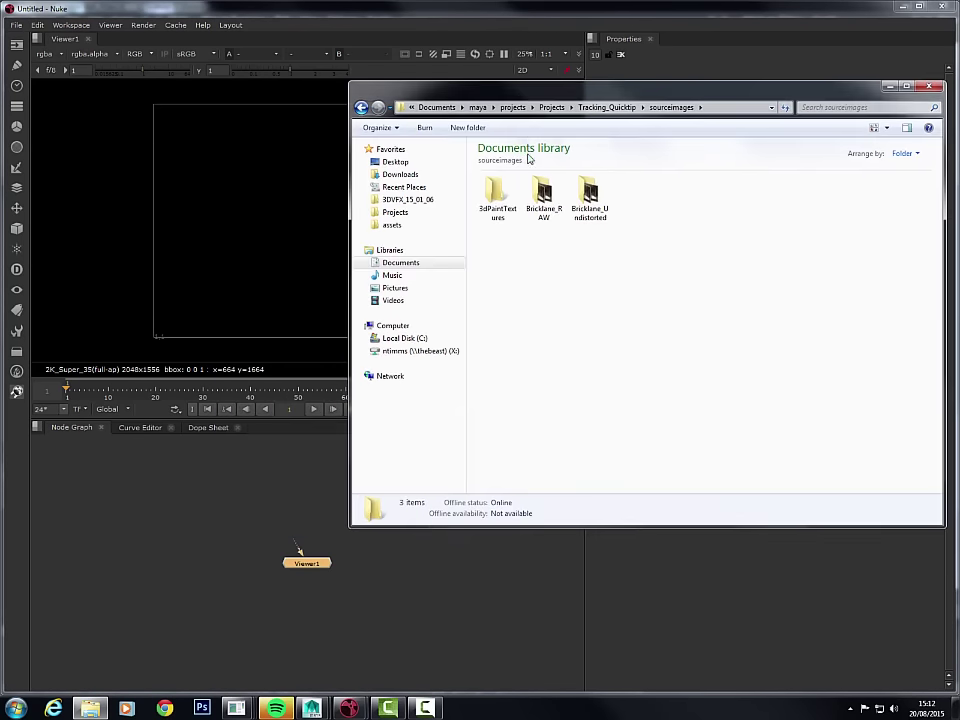
left_click_drag(549, 195, 300, 510)
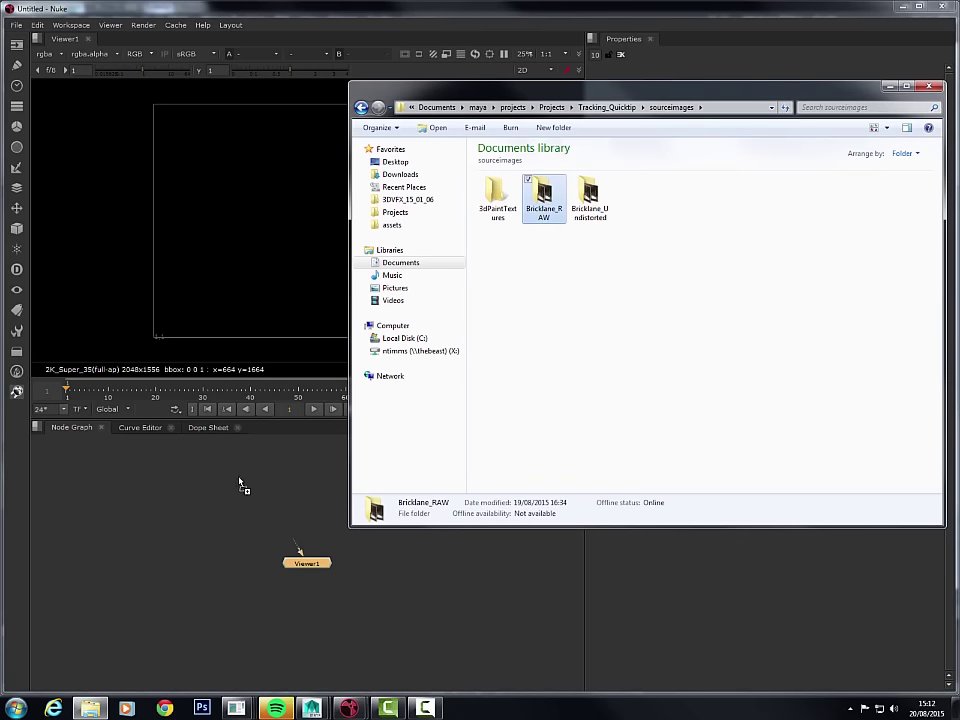
- Delete the errored Read node for the Bricklane.x.jpg.3de_bcompress file
left_click_drag(240, 485, 383, 500)
key("Delete")
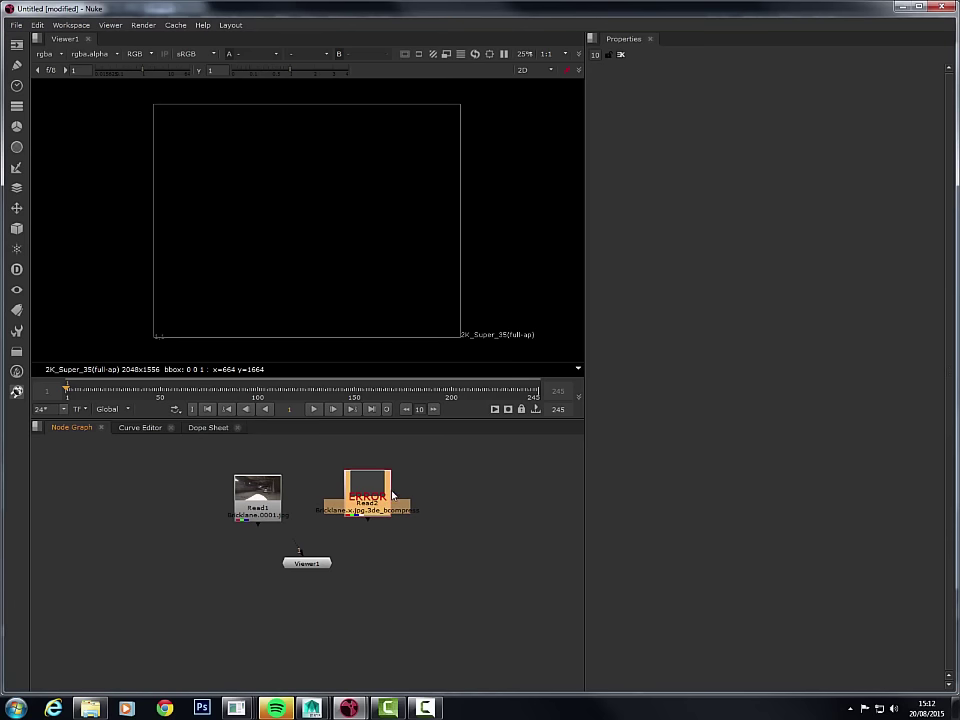
left_click_drag(396, 480, 425, 505)
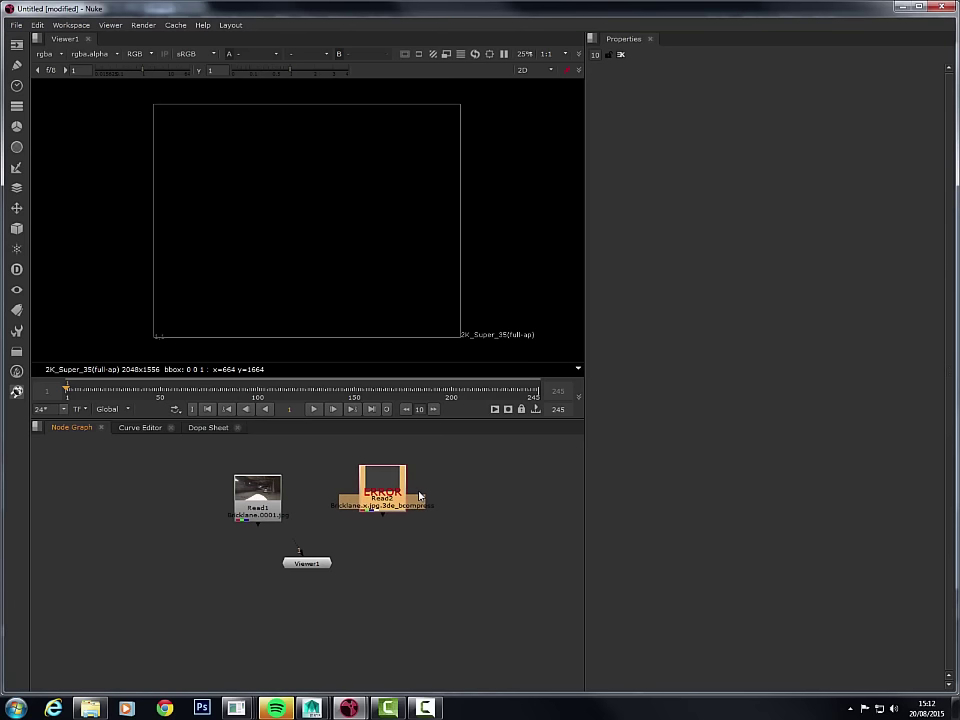
key("Delete")
- Connect the viewer to the Bricklane Read node and add an LD_3DE_Classic_LD_Model node after it
left_click_drag(256, 495, 263, 490)
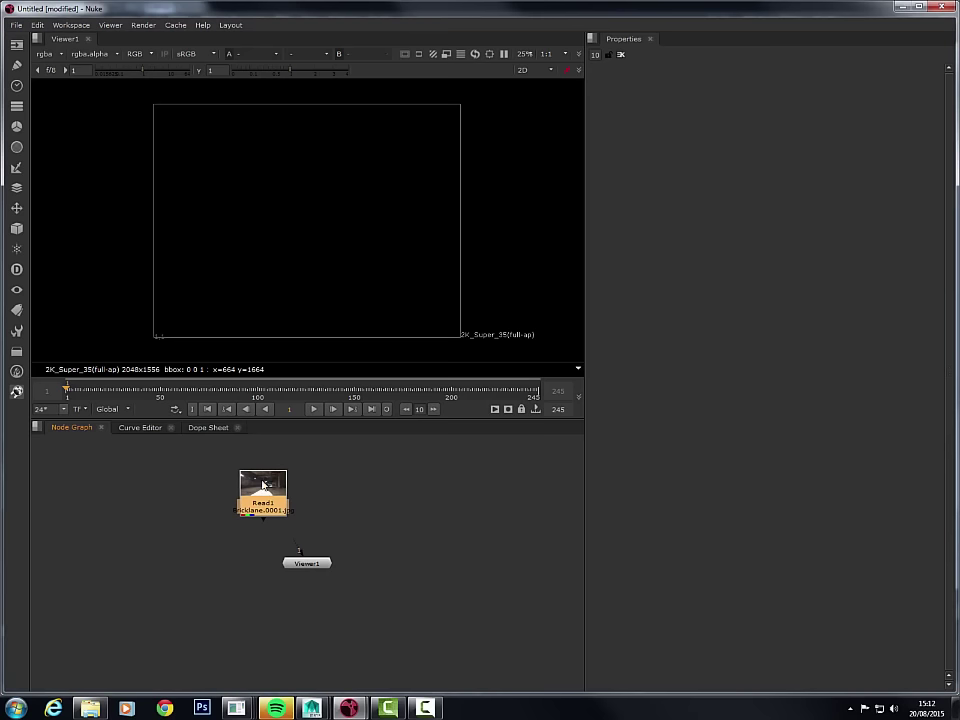
key("1")
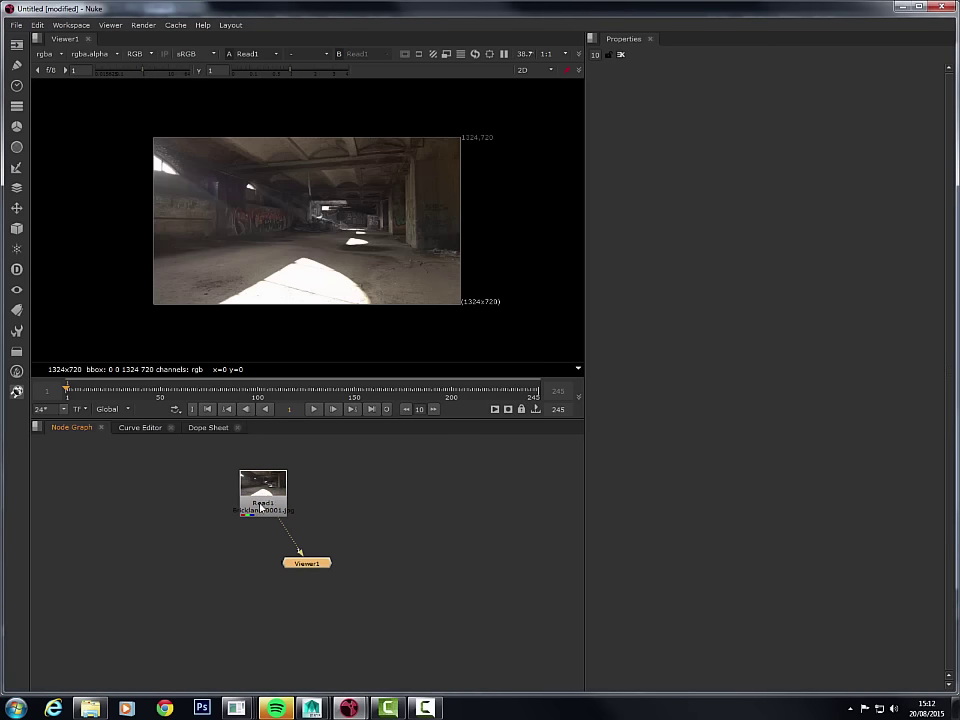
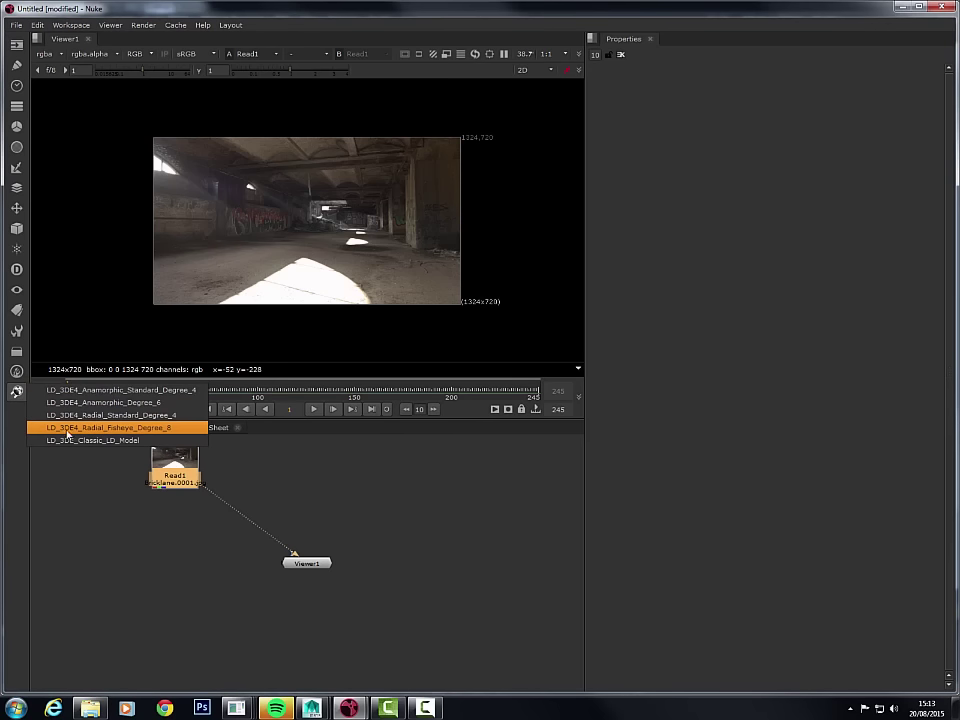
left_click(125, 441)
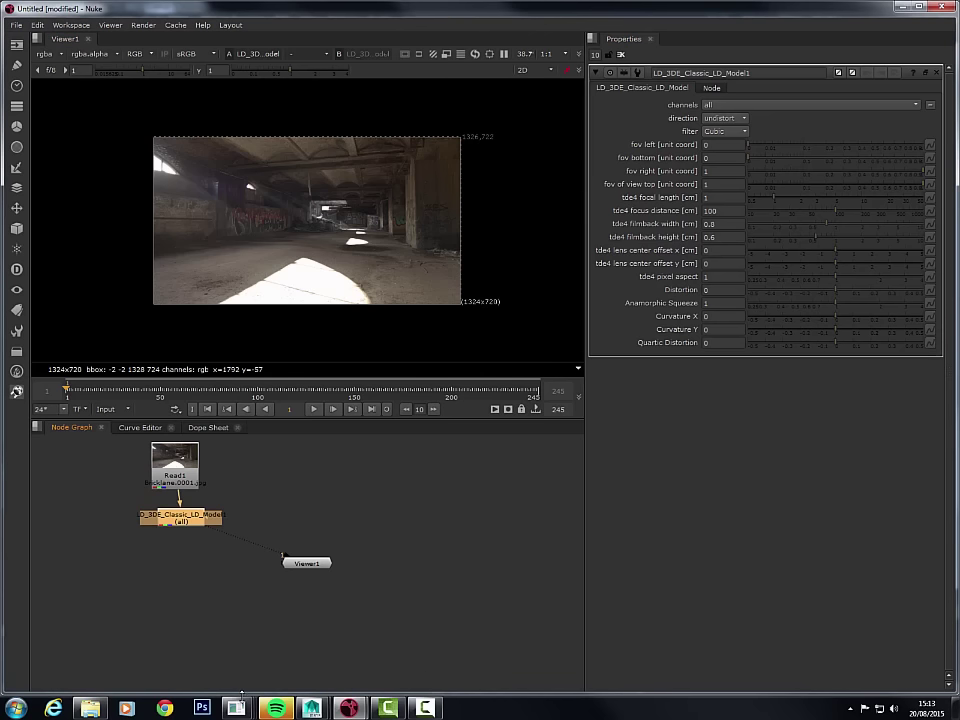
- Switch to 3DEqualizer to check the default lens's focal length, filmback and distortion values, and return to Nuke
mouse_move(236, 706)
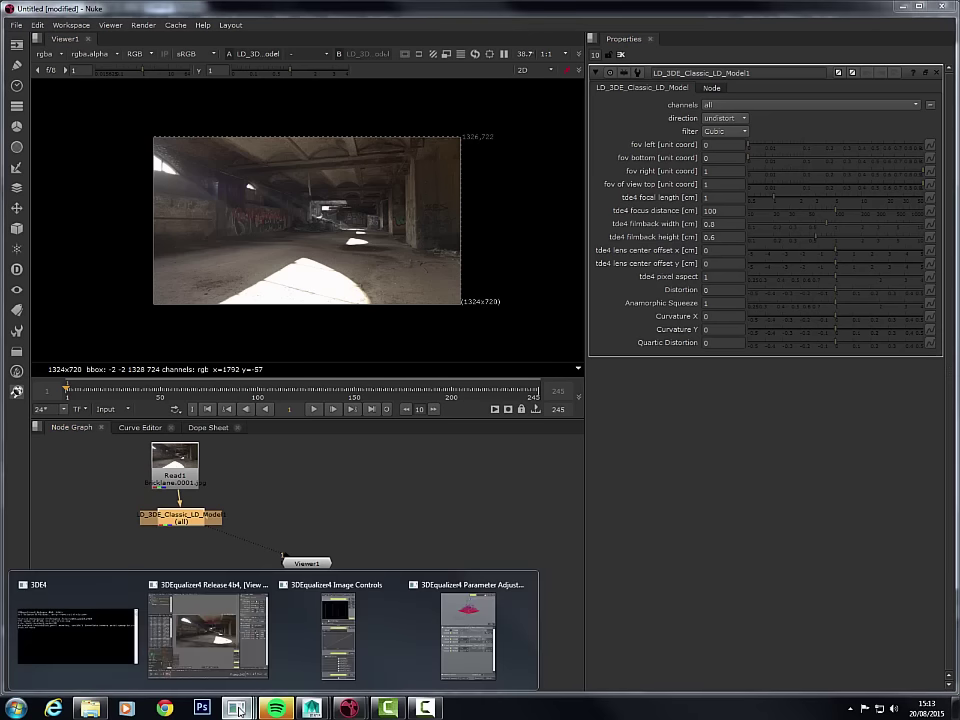
left_click(226, 650)
double_click(816, 6)
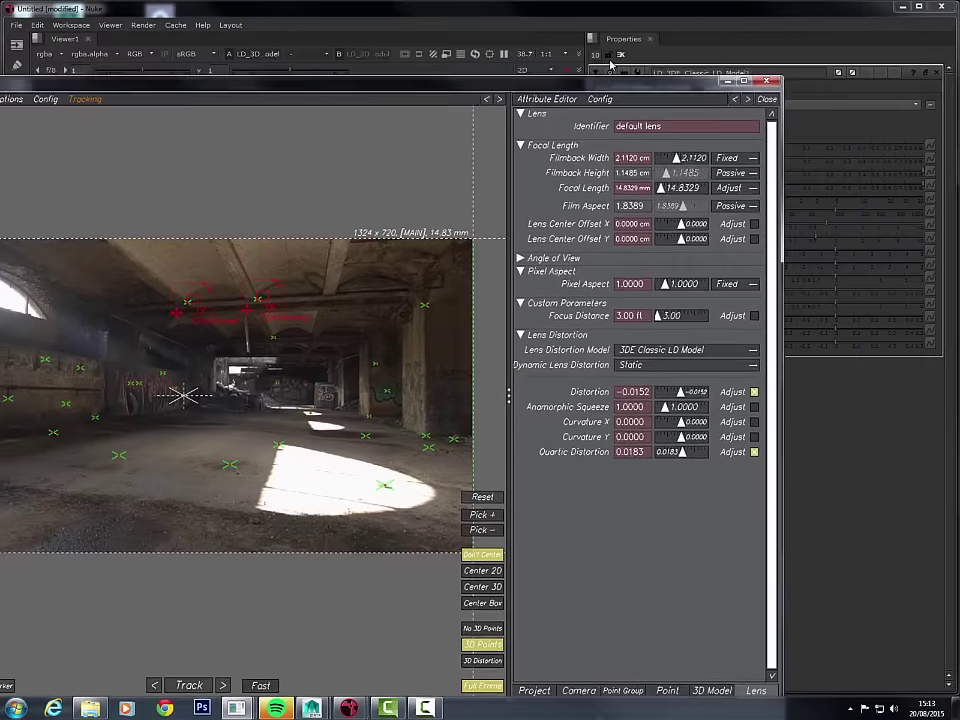
left_click_drag(612, 65, 690, 2)
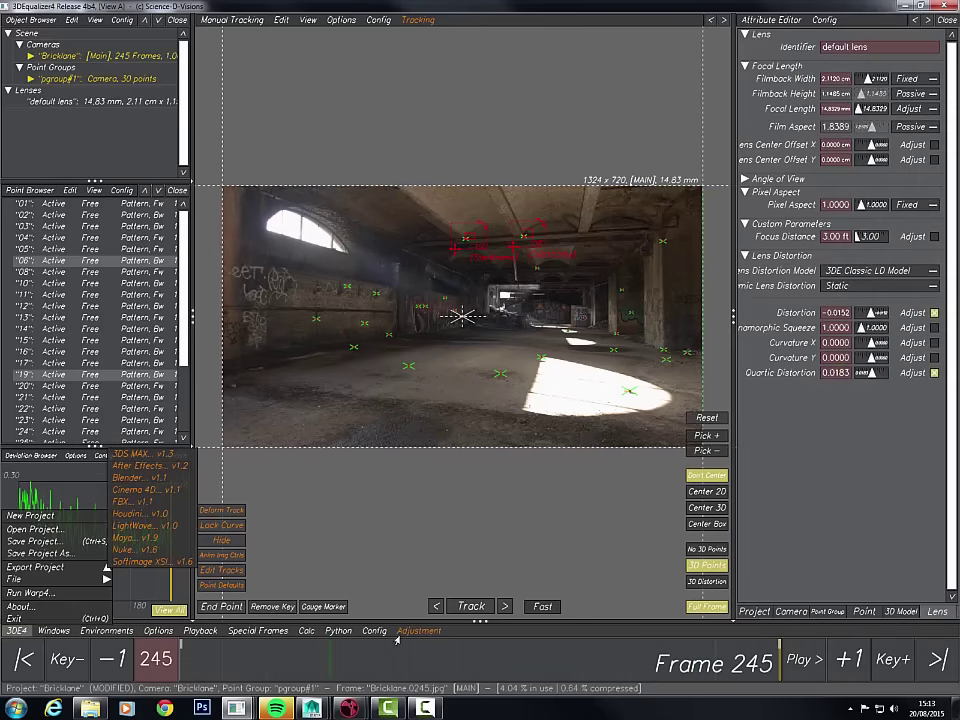
mouse_move(349, 708)
left_click(396, 648)
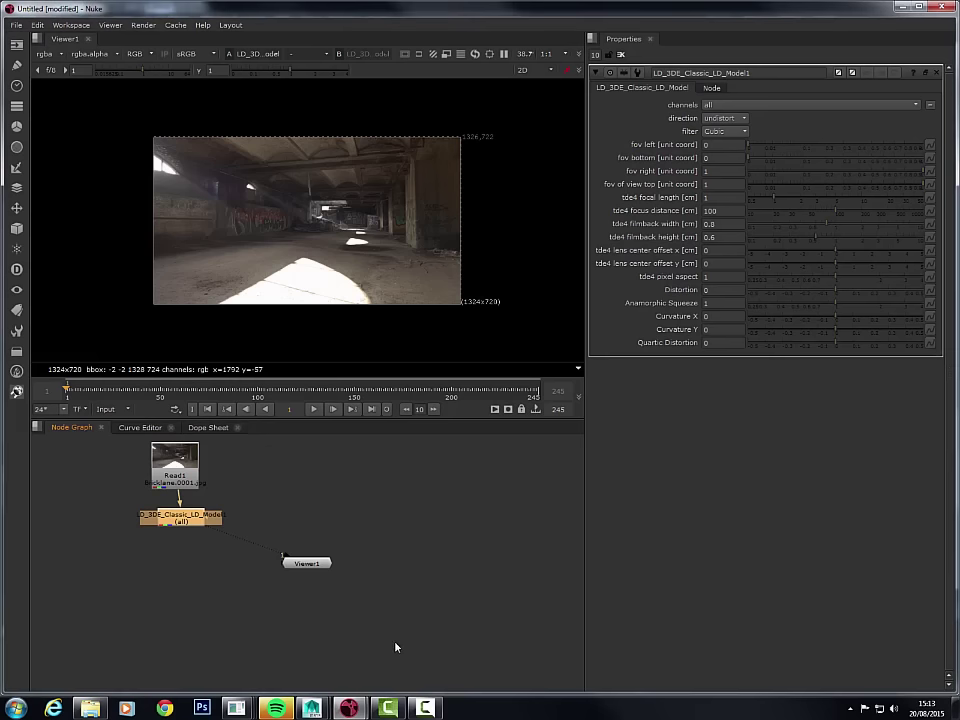
- Place the Nuke window beside 3DEqualizer's lens attributes and set the distortion node's tde4 focal length to 1.48329 cm
double_click(745, 10)
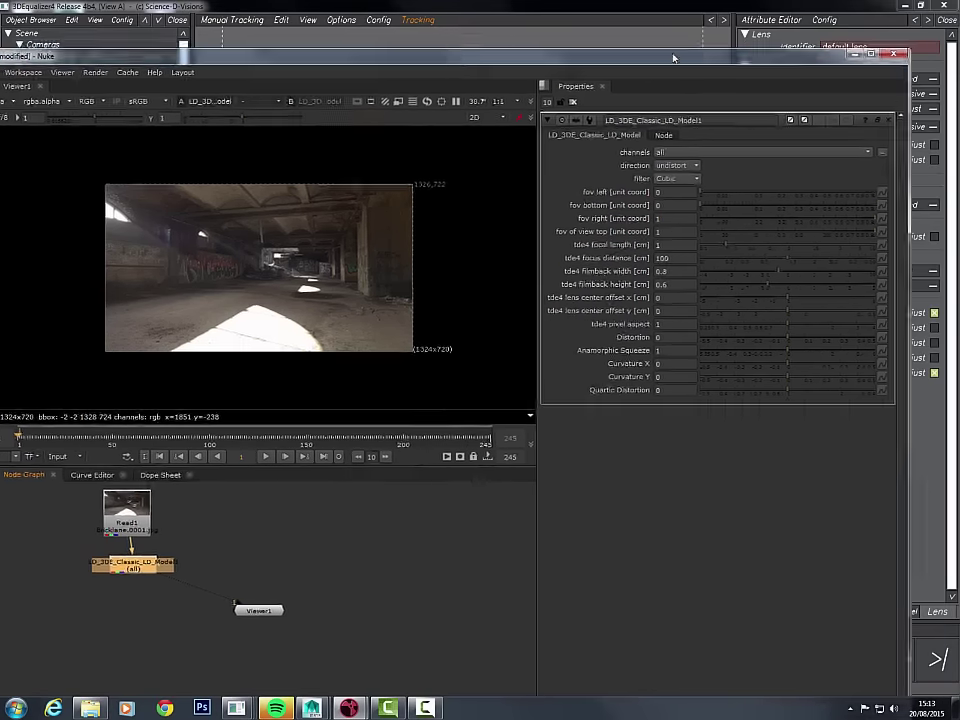
mouse_move(707, 170)
left_mouse_down()
mouse_move(670, 170)
mouse_move(698, 170)
left_mouse_up()
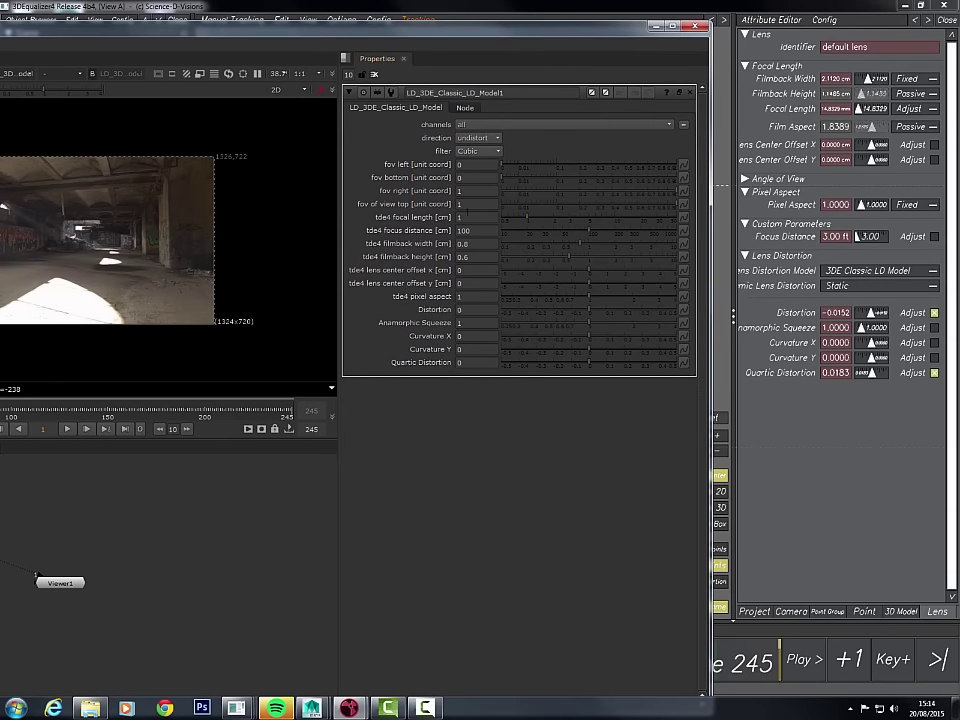
left_click(470, 217)
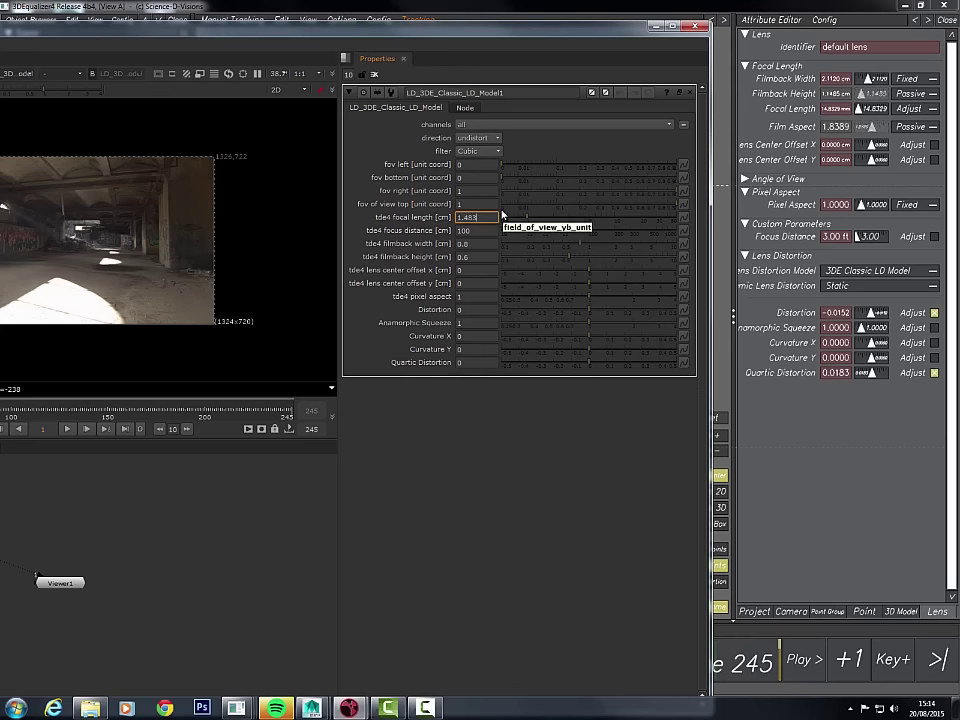
key("Return")
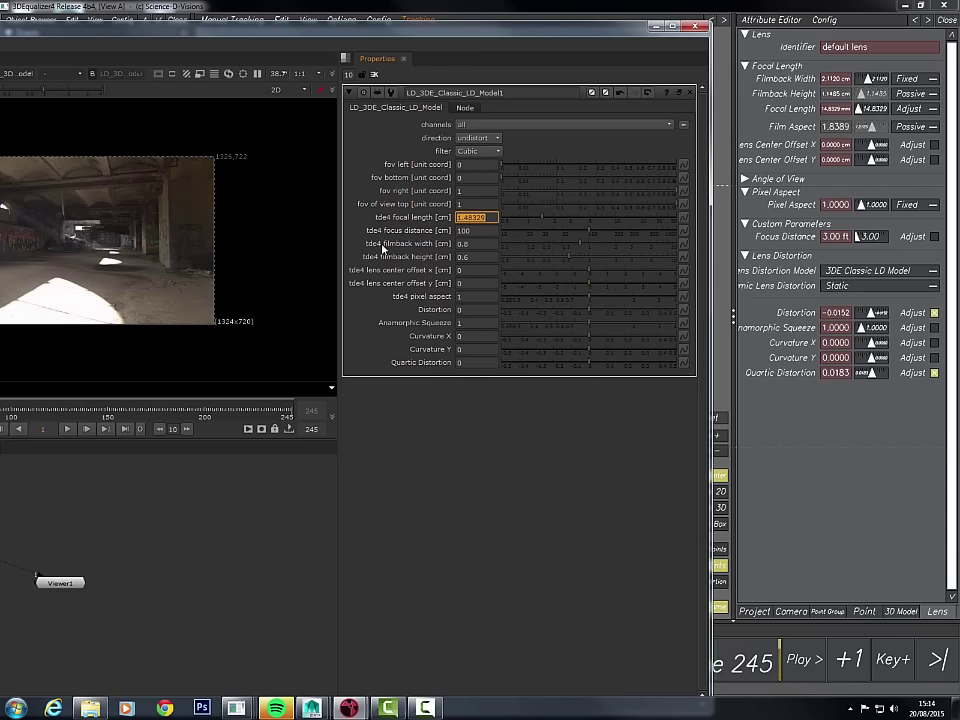
- Set the distortion node's tde4 filmback width to 2.112 cm and filmback height to 1.1485 cm
key("Tab")
key("Tab")
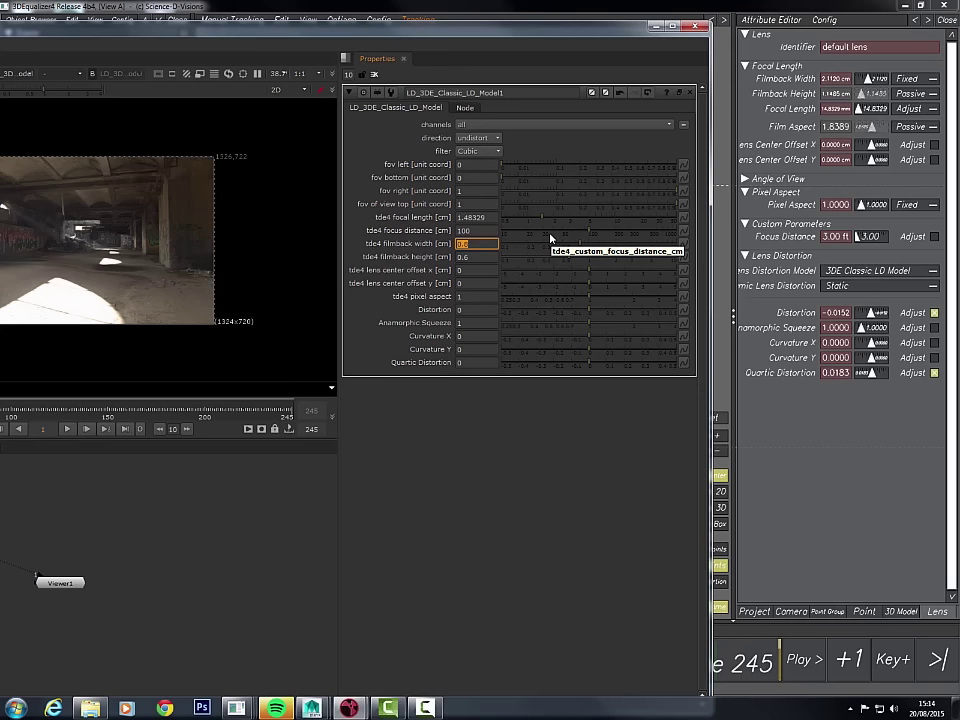
type("2.112")
key("Return")
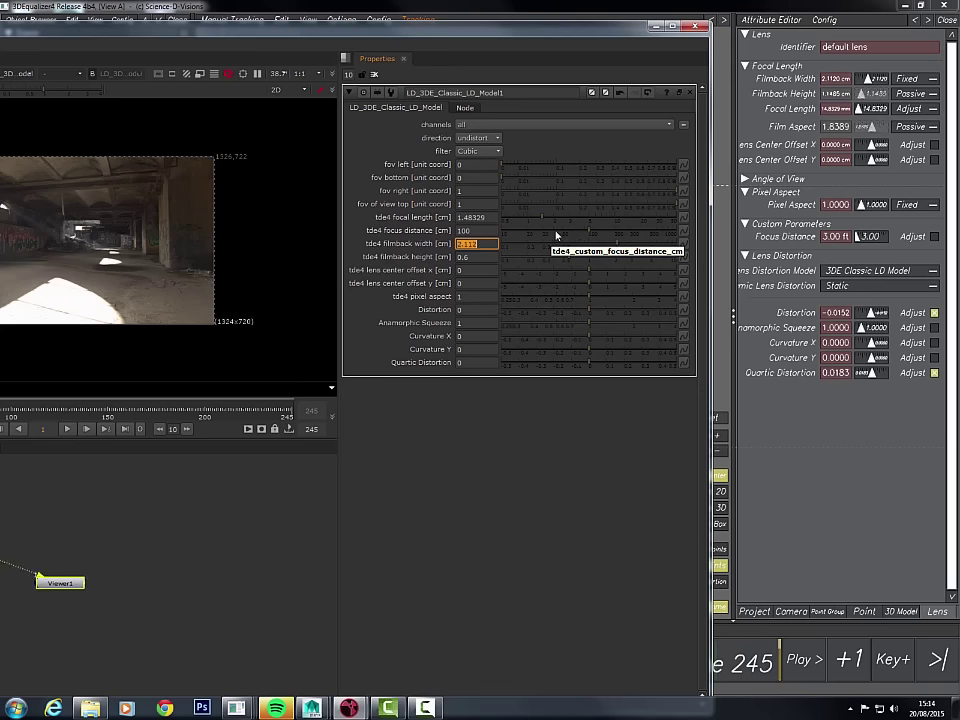
key("Tab")
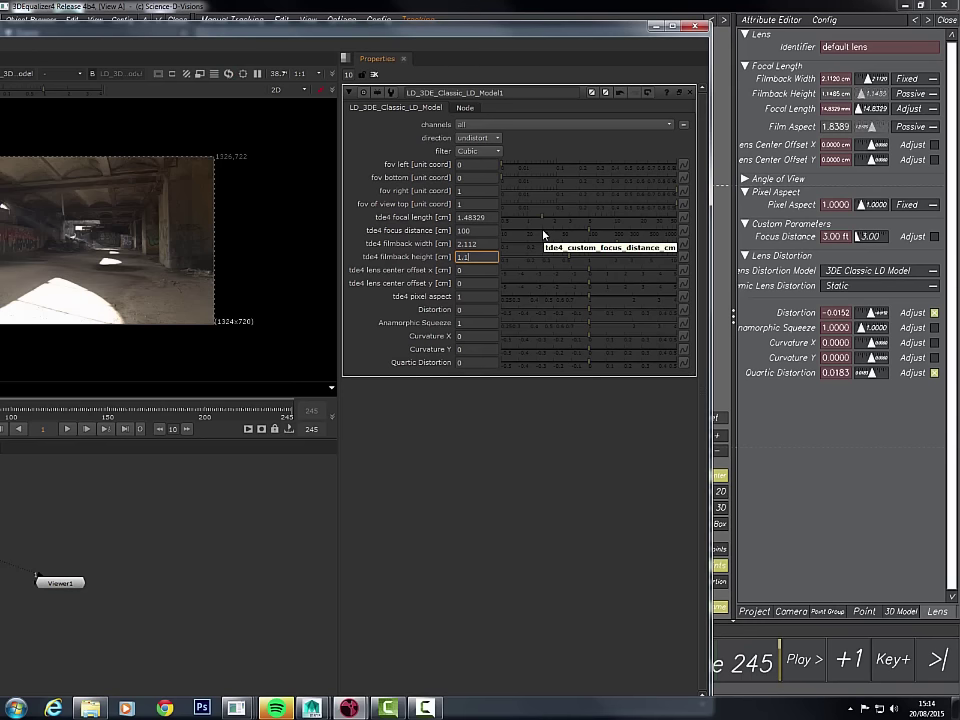
key("Return")
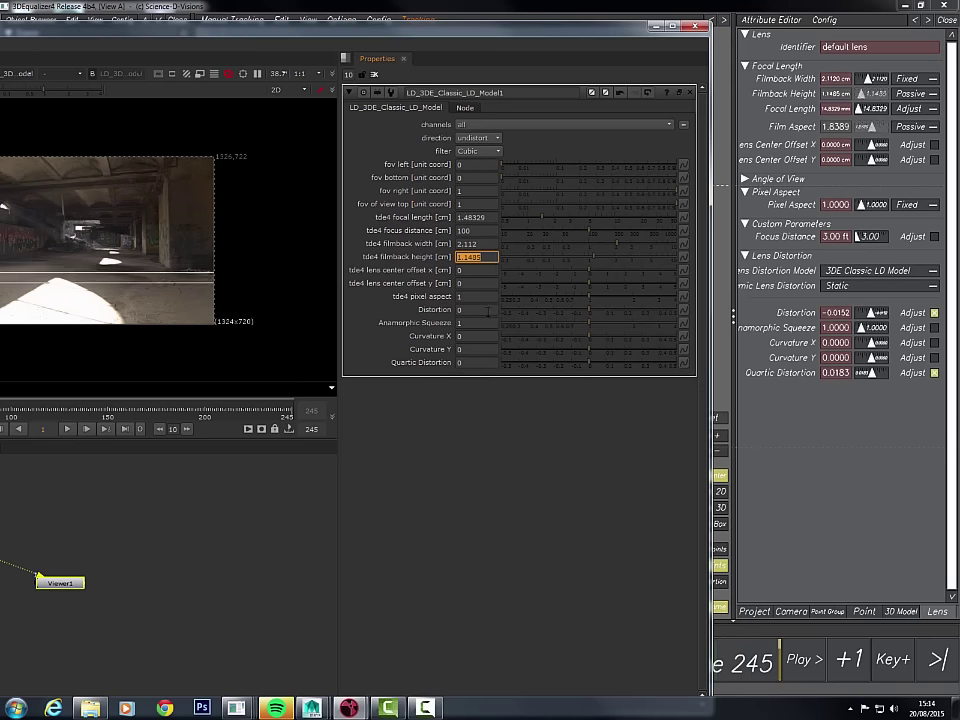
- Set the node's Distortion to -0.0152 and Quartic Distortion to 0.0183, and return Nuke to full screen
left_click(487, 311)
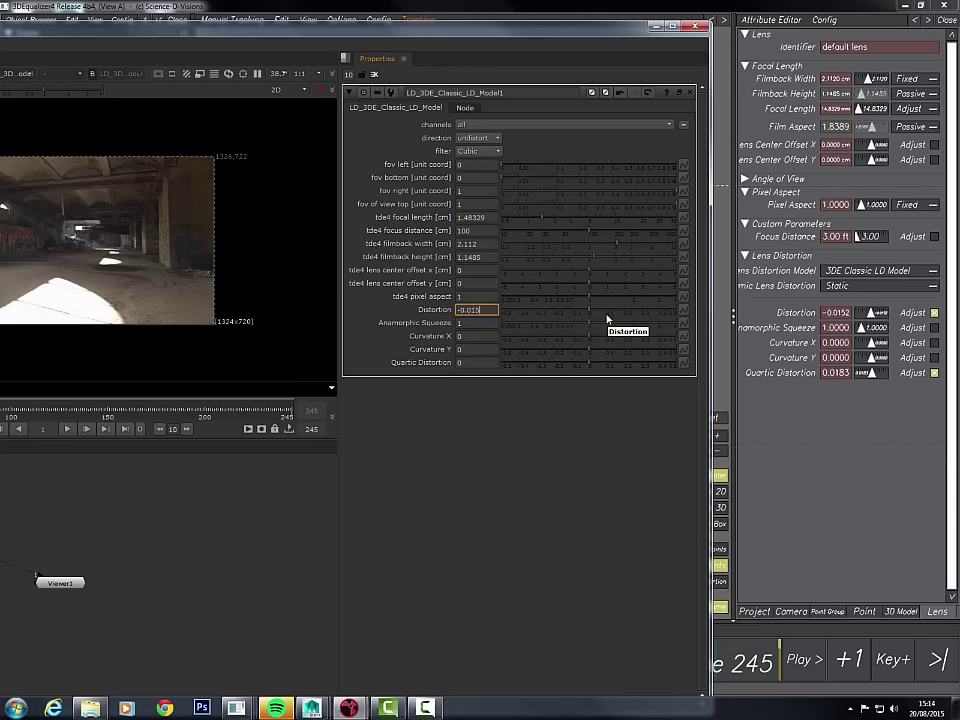
type("2")
left_click(477, 362)
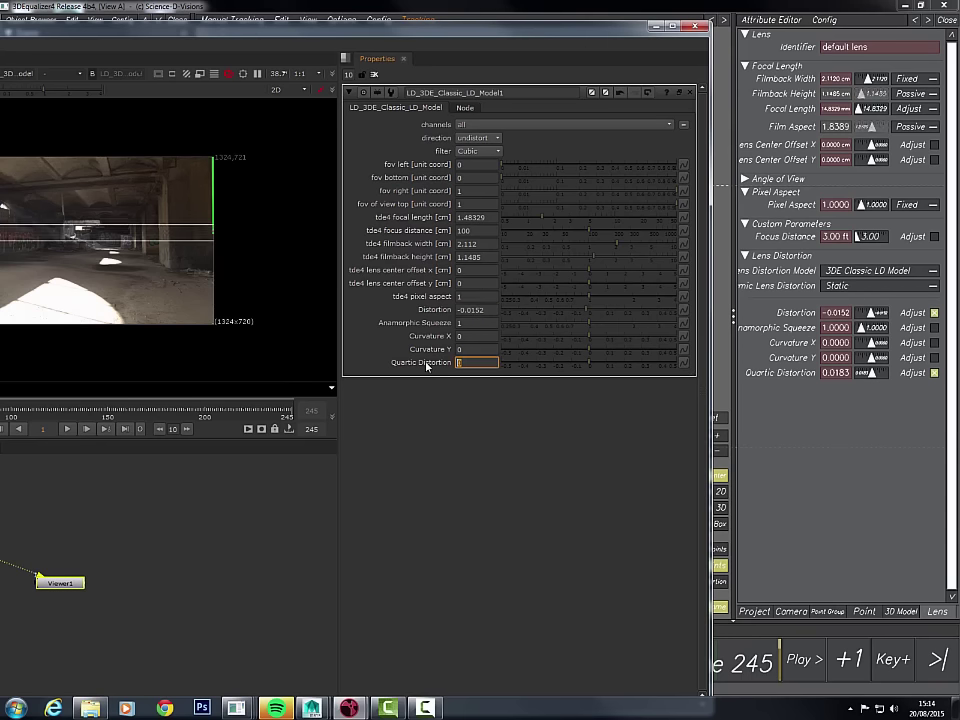
type("0.0183")
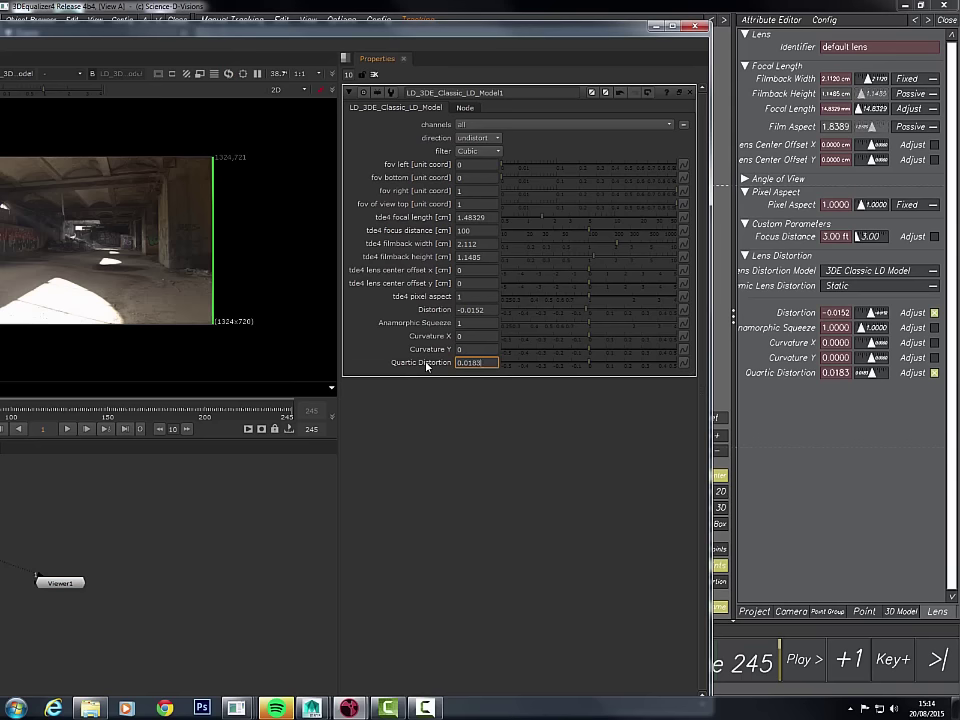
key("Return")
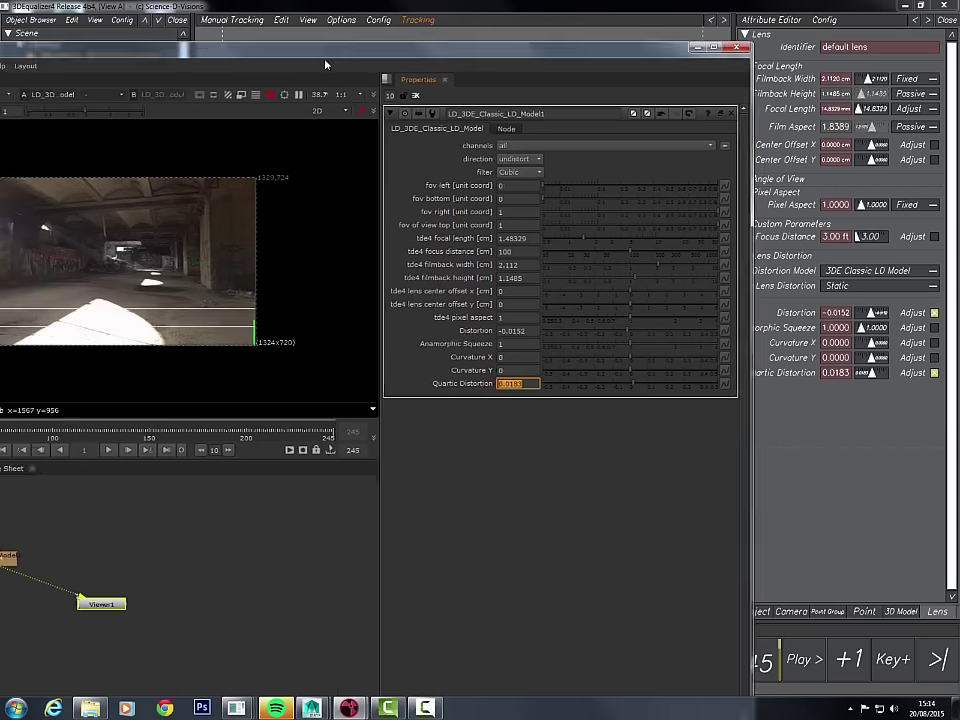
double_click(450, 22)
left_click_drag(450, 17, 482, 19)
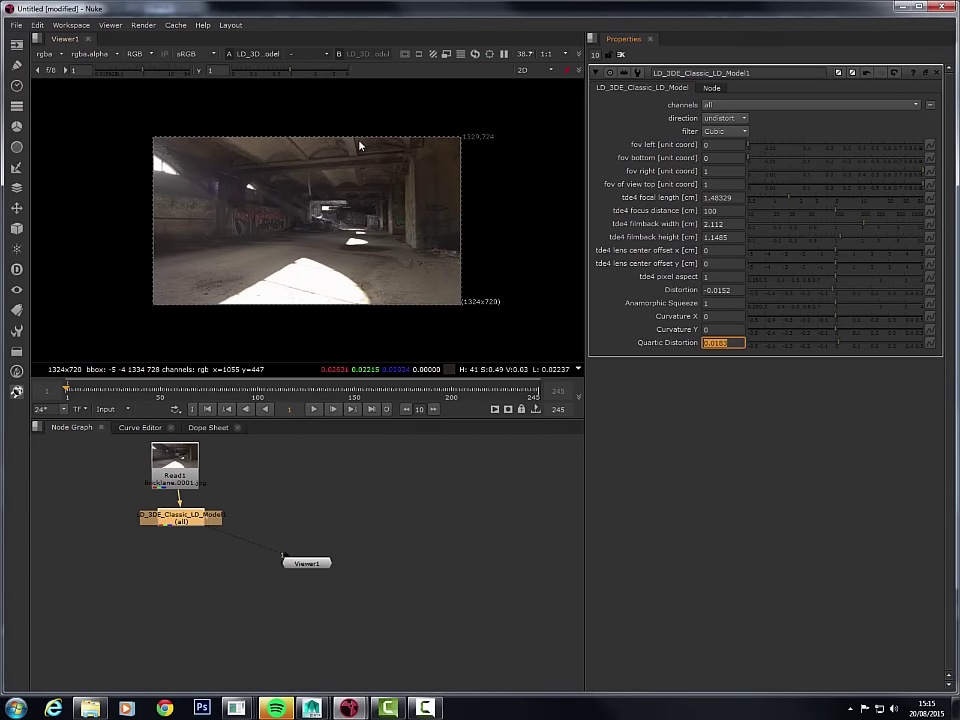
- Compare the undistorted output with the original Bricklane plate by alternating both as viewer inputs, including in an enlarged viewer
mouse_move(201, 522)
left_mouse_down()
mouse_move(189, 538)
mouse_move(203, 545)
left_mouse_up()
key("1")
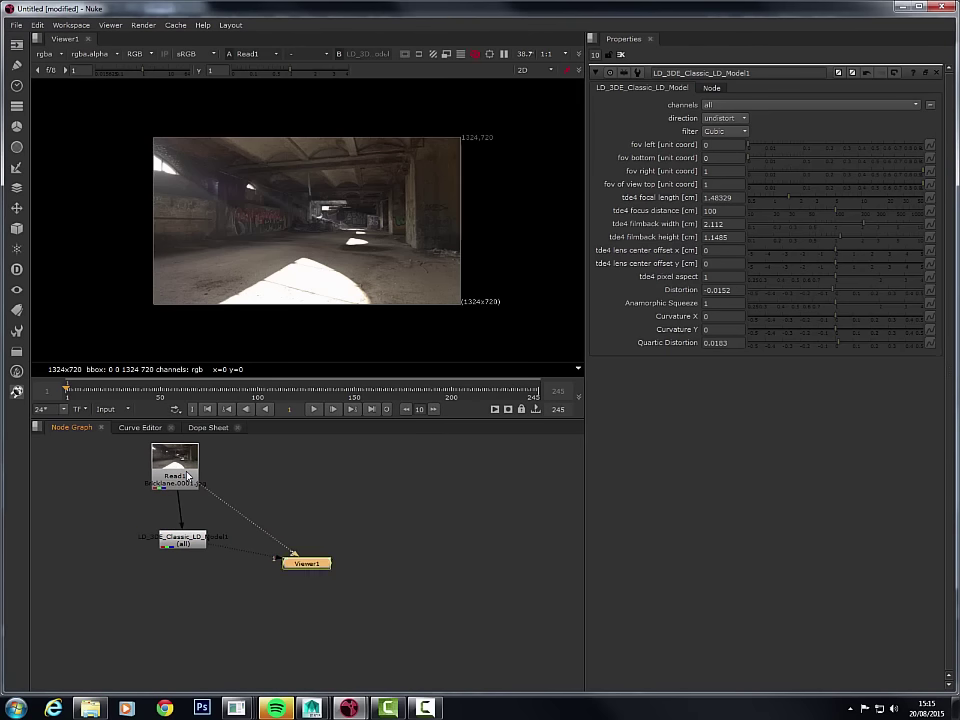
key("2")
key("1")
key("2")
key("1")
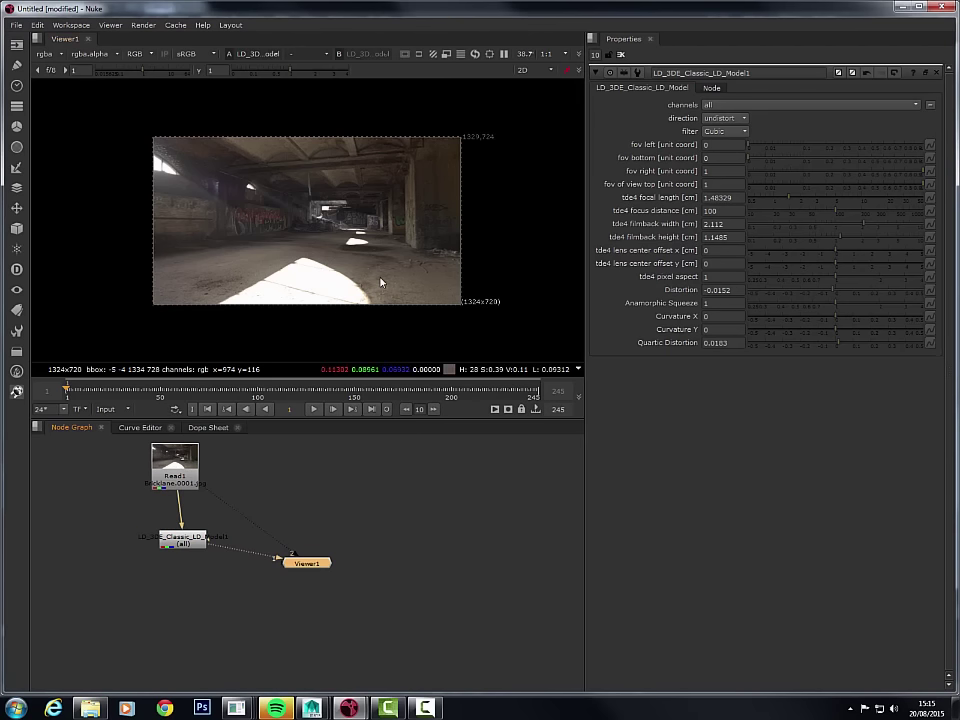
key("space")
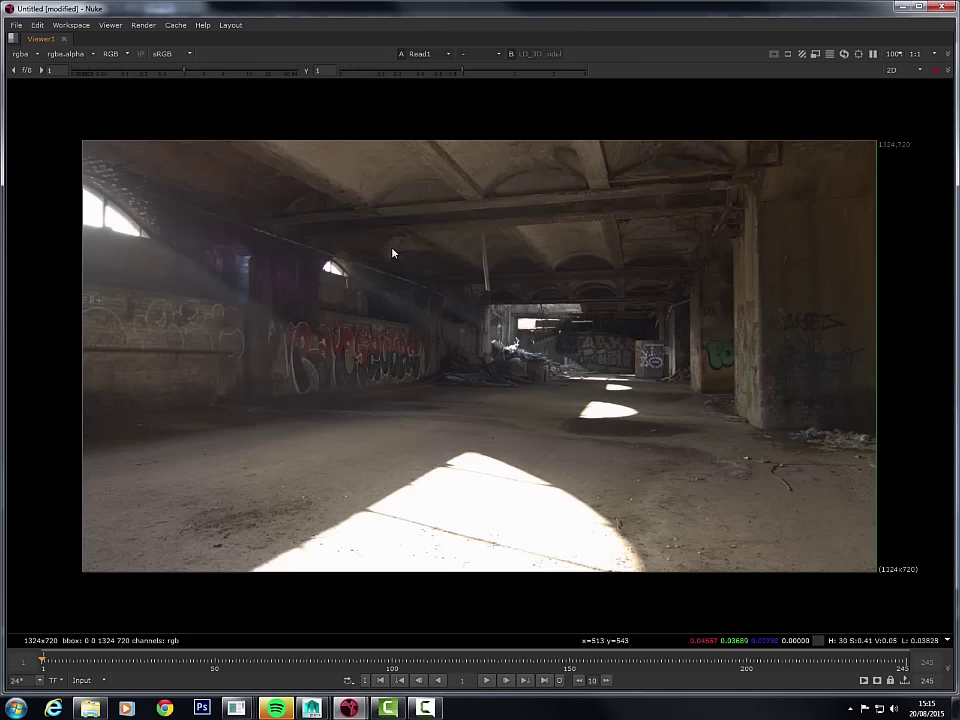
key("2")
key("1")
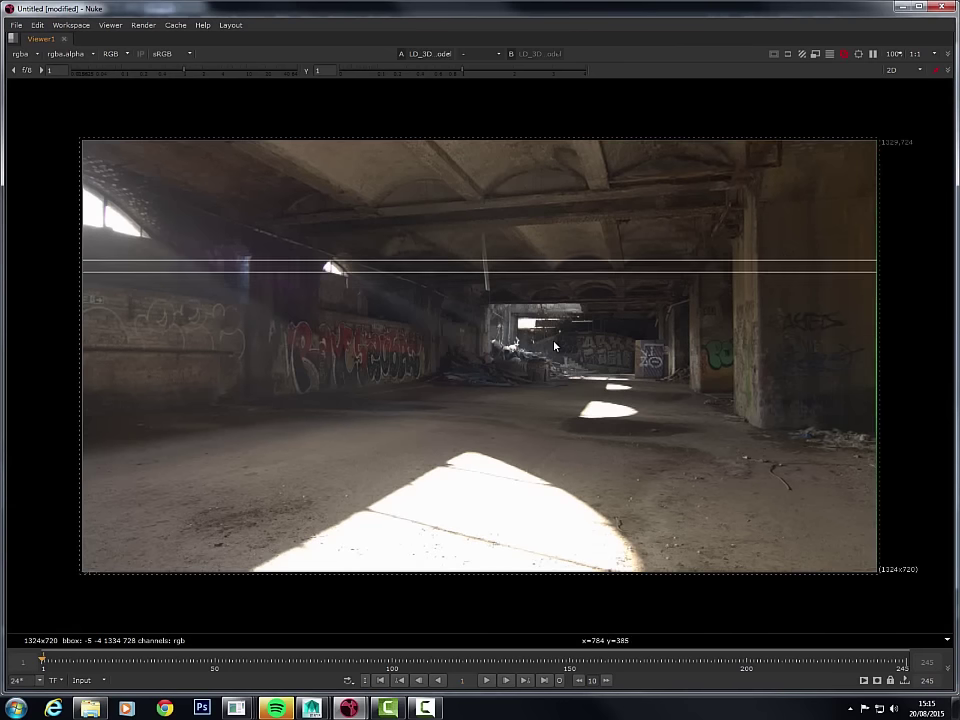
key("2")
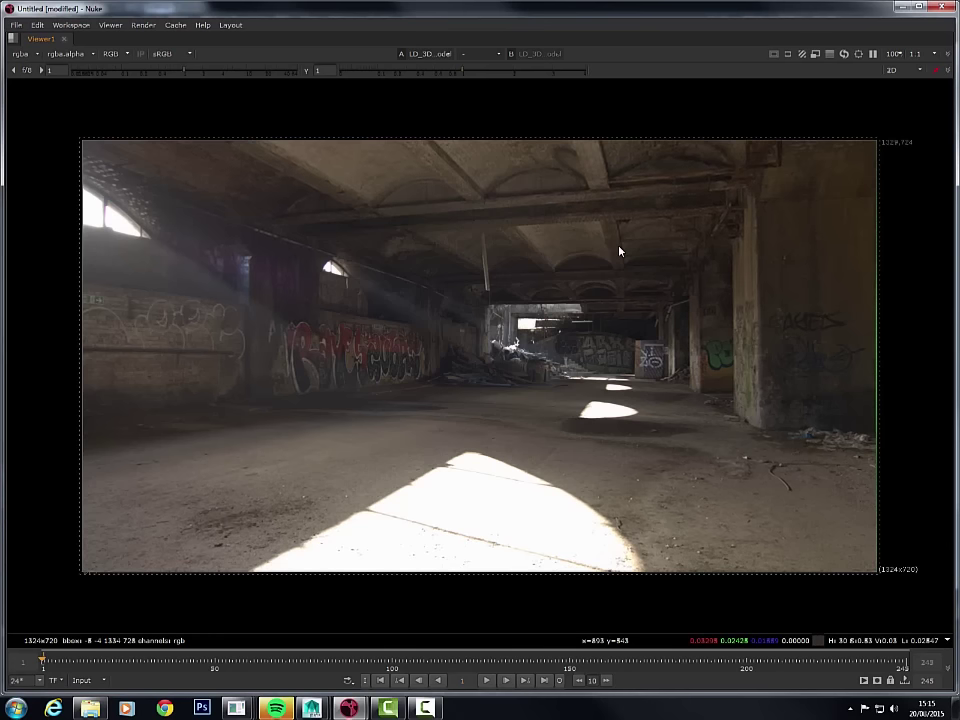
key("space")
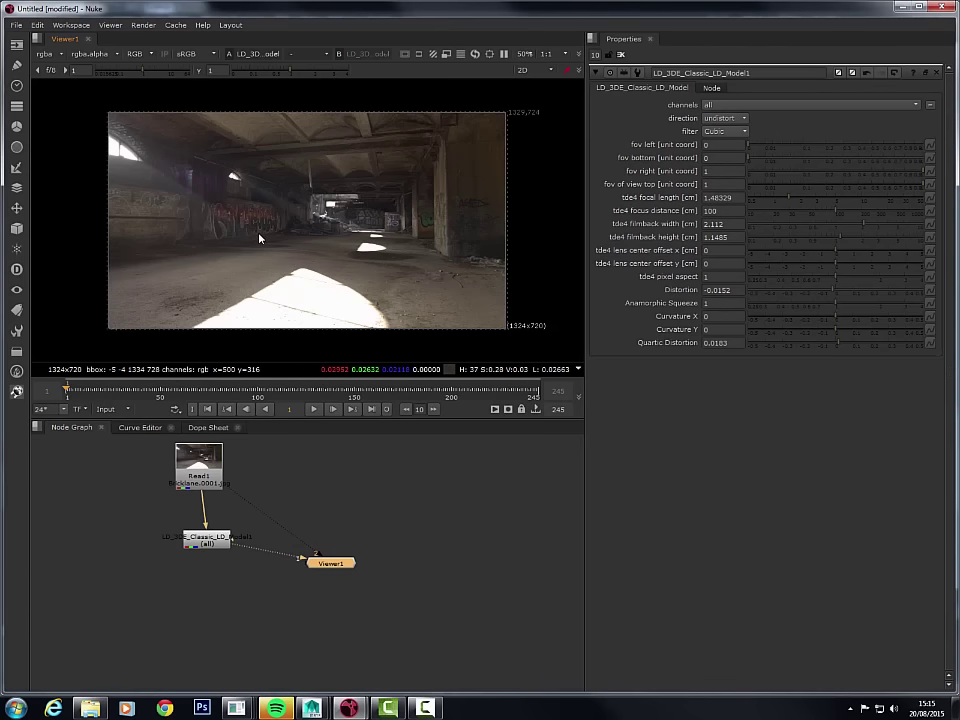
key("space")
key("space")
- Stack the lens distortion node directly under the Bricklane Read node and move the Viewer node farther away
left_click_drag(210, 542, 214, 517)
left_click_drag(199, 468, 218, 468)
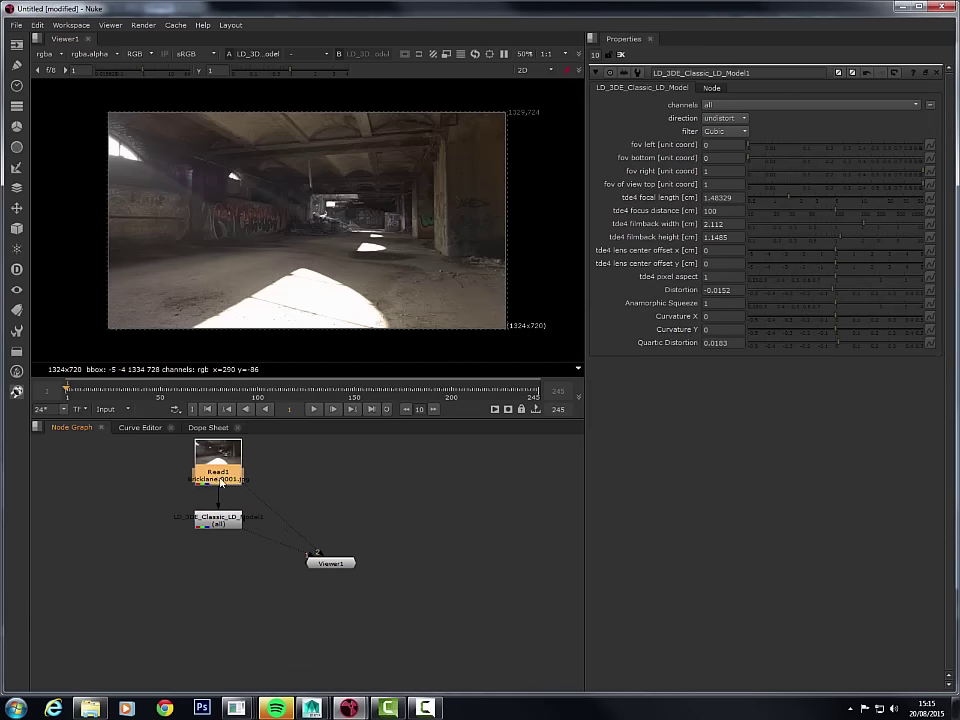
left_click_drag(210, 525, 218, 513)
left_click_drag(322, 567, 358, 594)
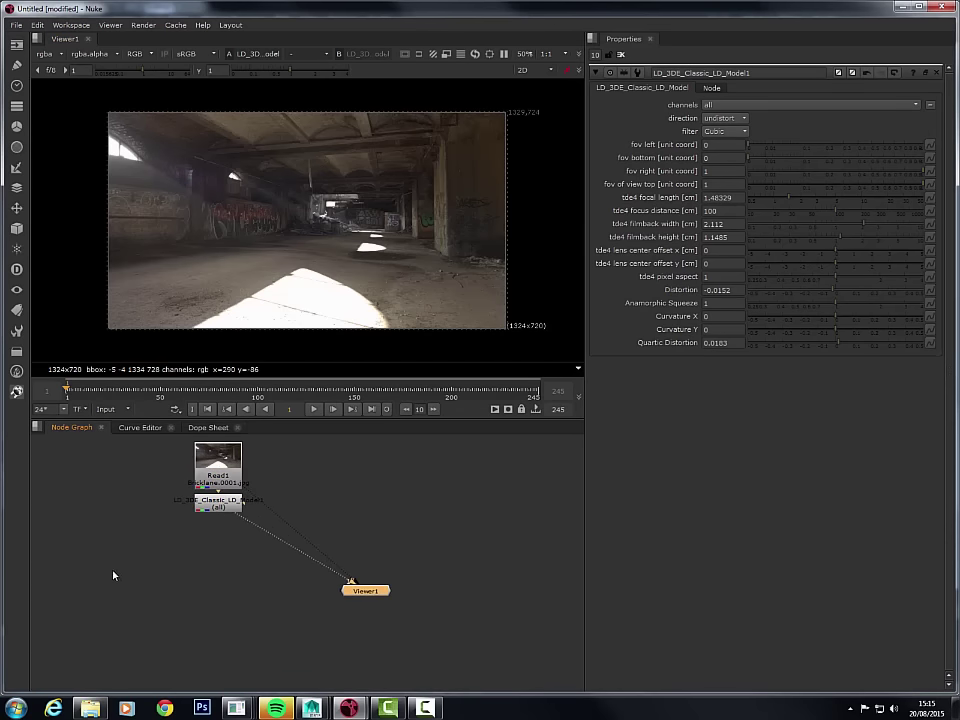
- Add a Crop node and connect it between the LD_3DE_Classic_LD_Model node and the viewer
key("Tab")
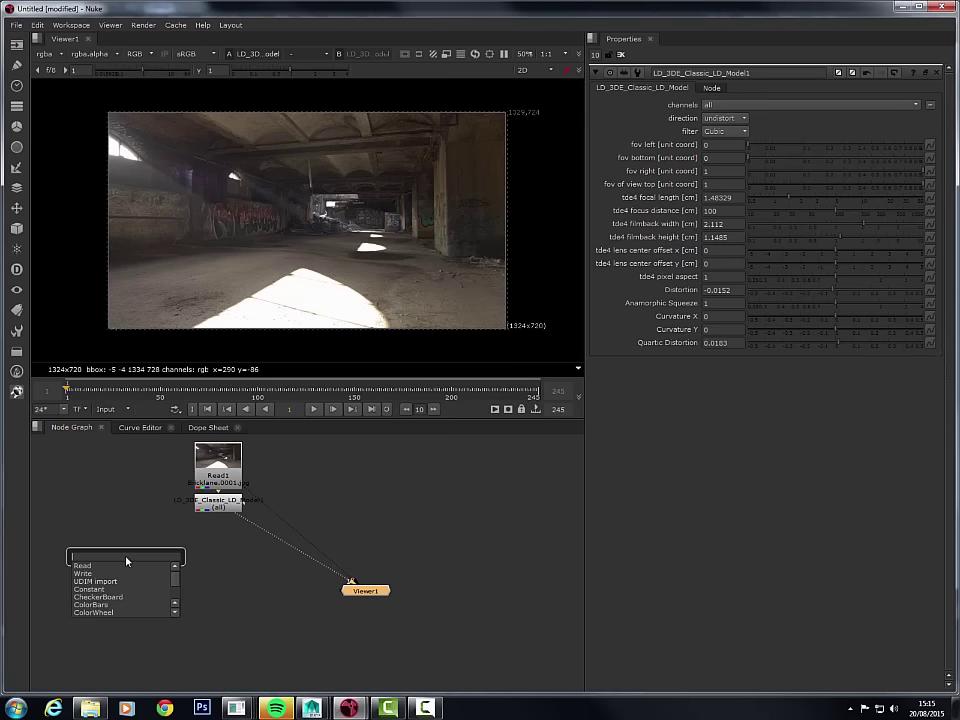
type("cr")
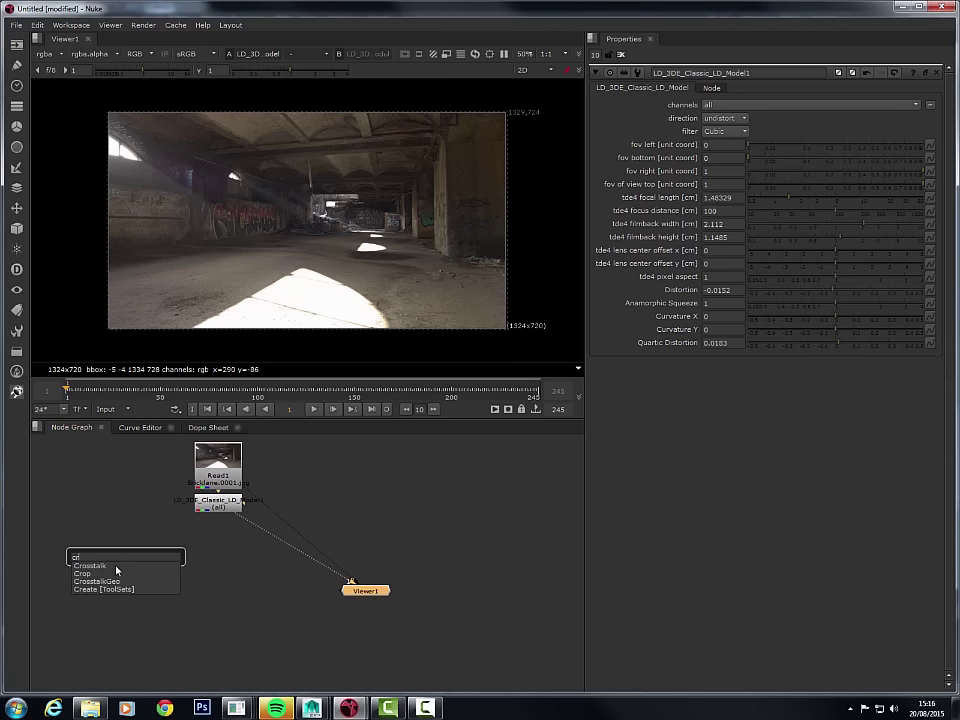
left_click(93, 576)
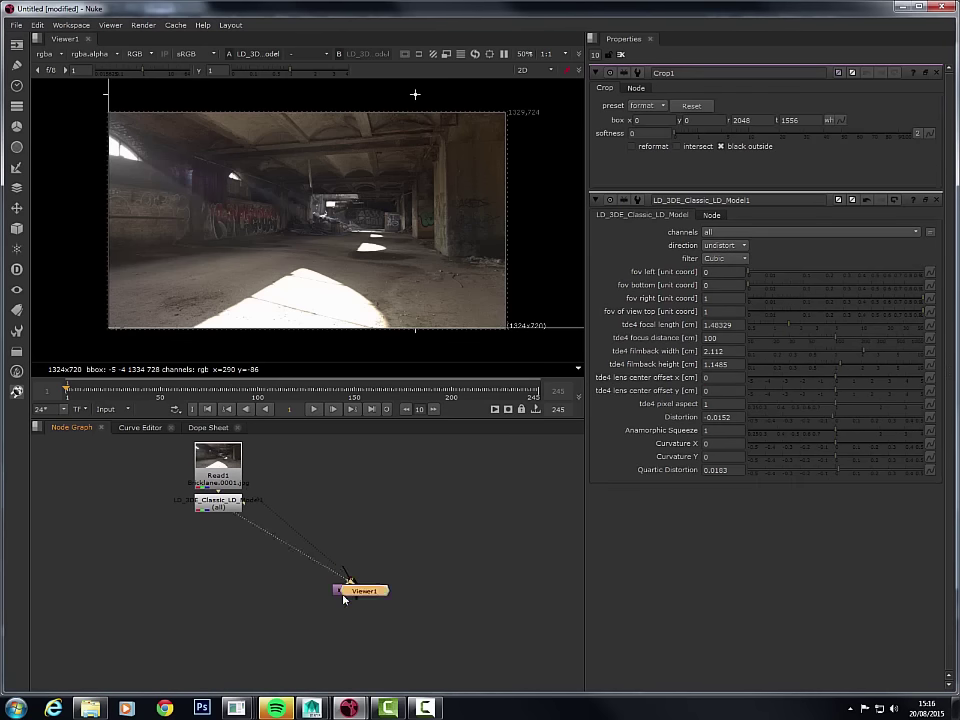
key("ctrl+shift+x")
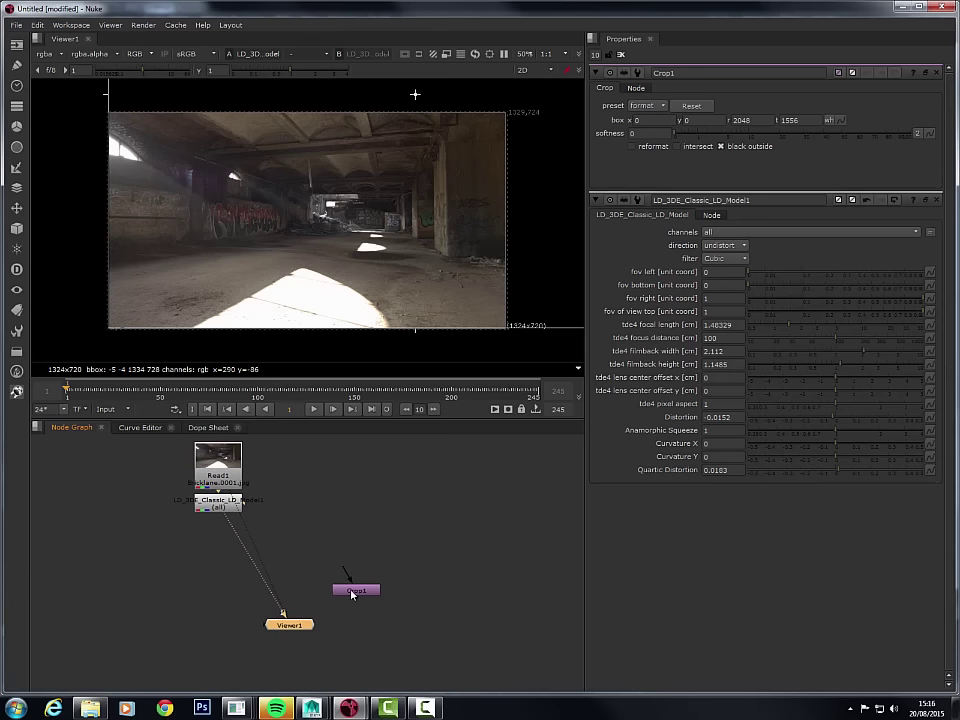
left_click_drag(351, 592, 225, 572)
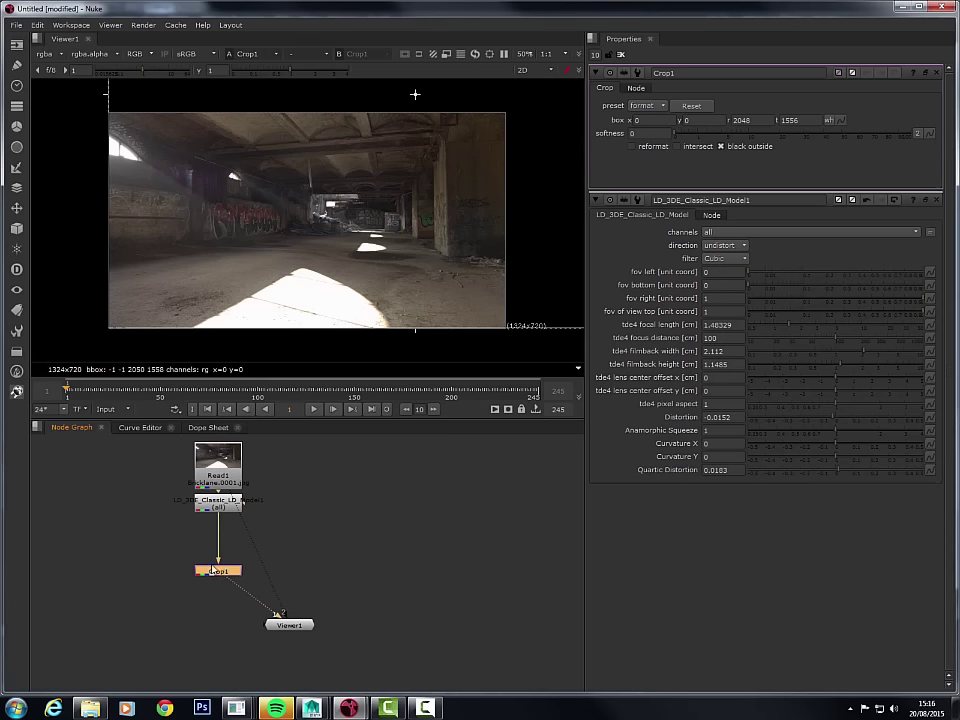
left_click_drag(218, 567, 224, 592)
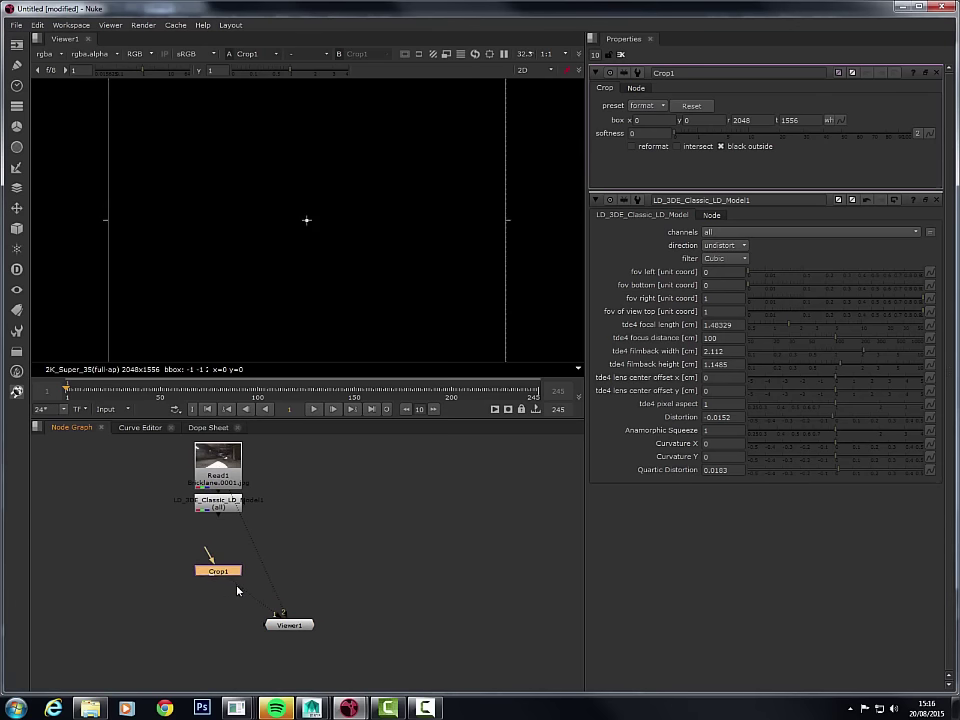
left_click_drag(276, 612, 298, 606)
left_click_drag(211, 555, 212, 508)
left_click_drag(225, 575, 289, 628)
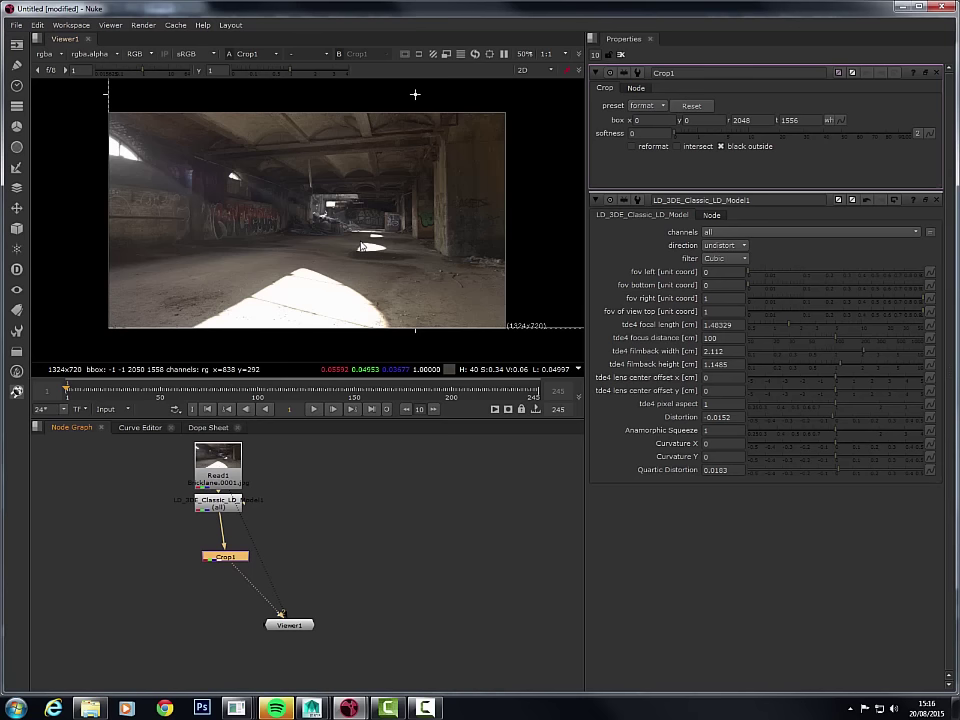
- Enable reformat and disable black outside on the Crop node, and show the lens distortion node's output in the viewer
left_click(632, 147)
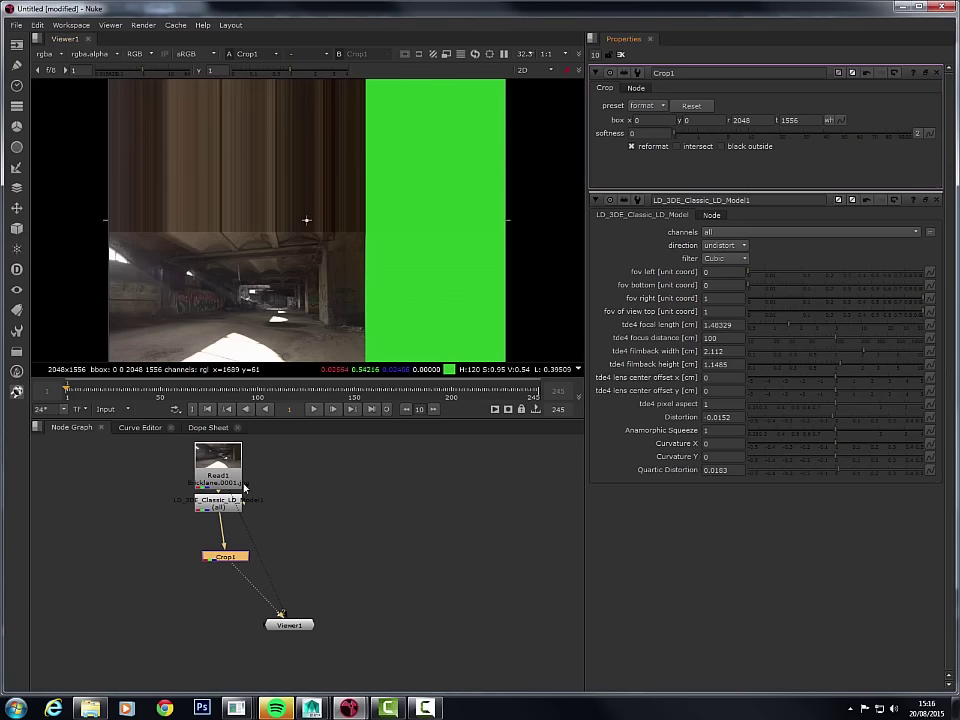
left_click_drag(243, 487, 370, 488)
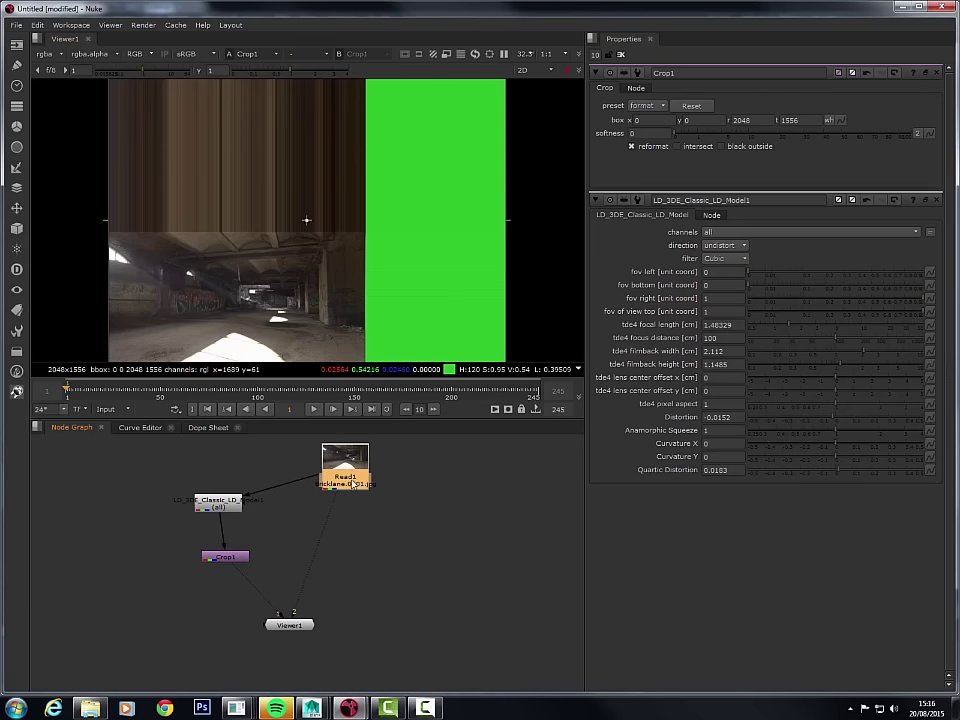
left_click(224, 505)
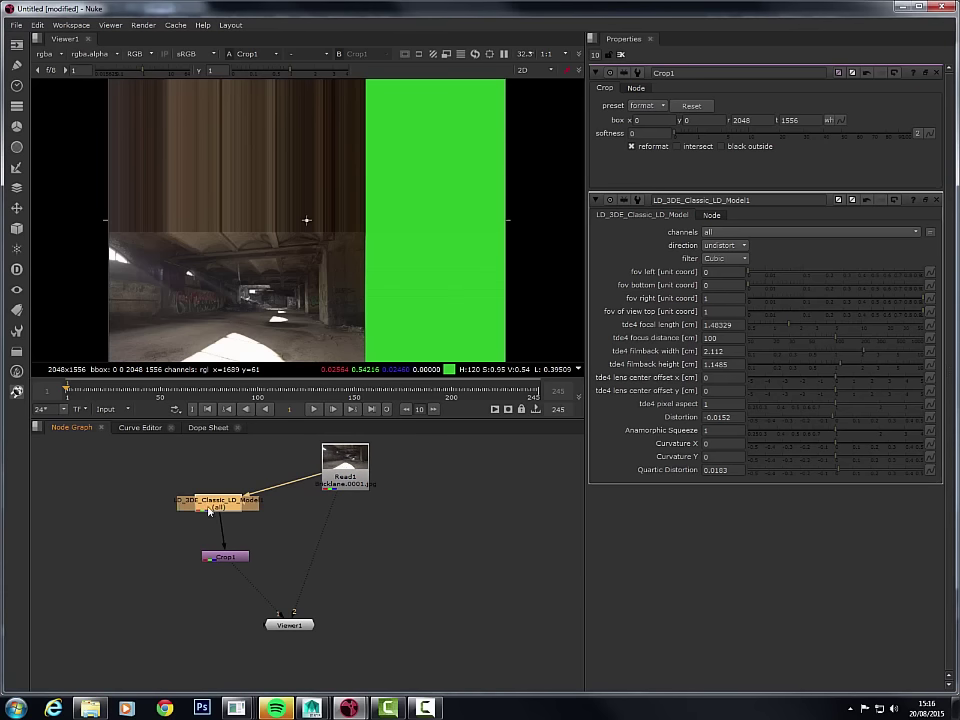
key("1")
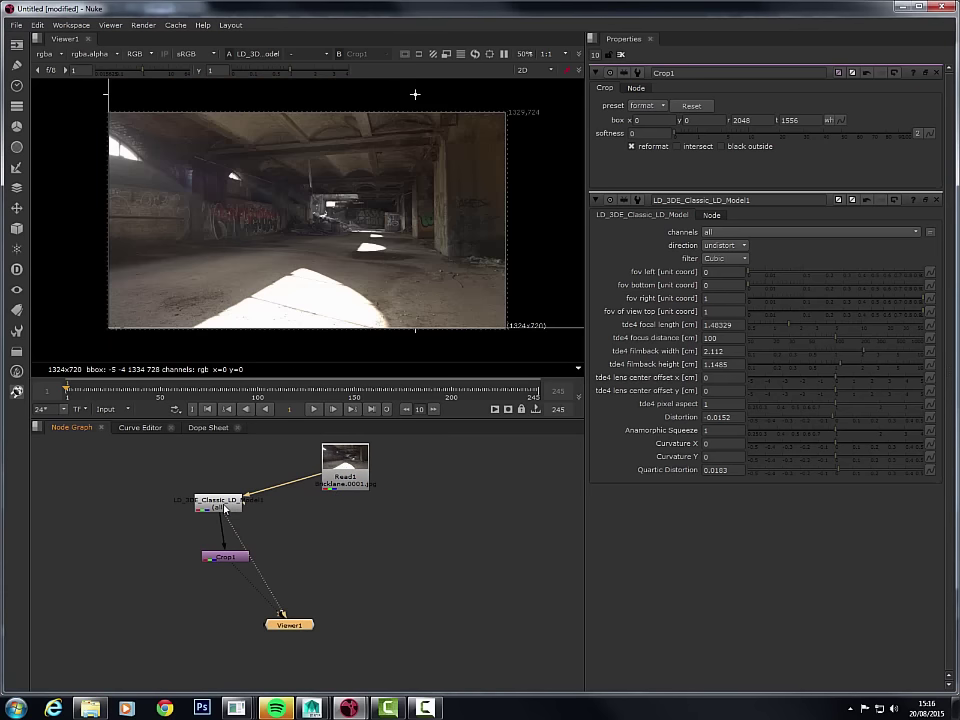
- Move the lens distortion node up slightly and set the Crop box's right value (r) to 1328
left_click_drag(233, 513, 242, 493)
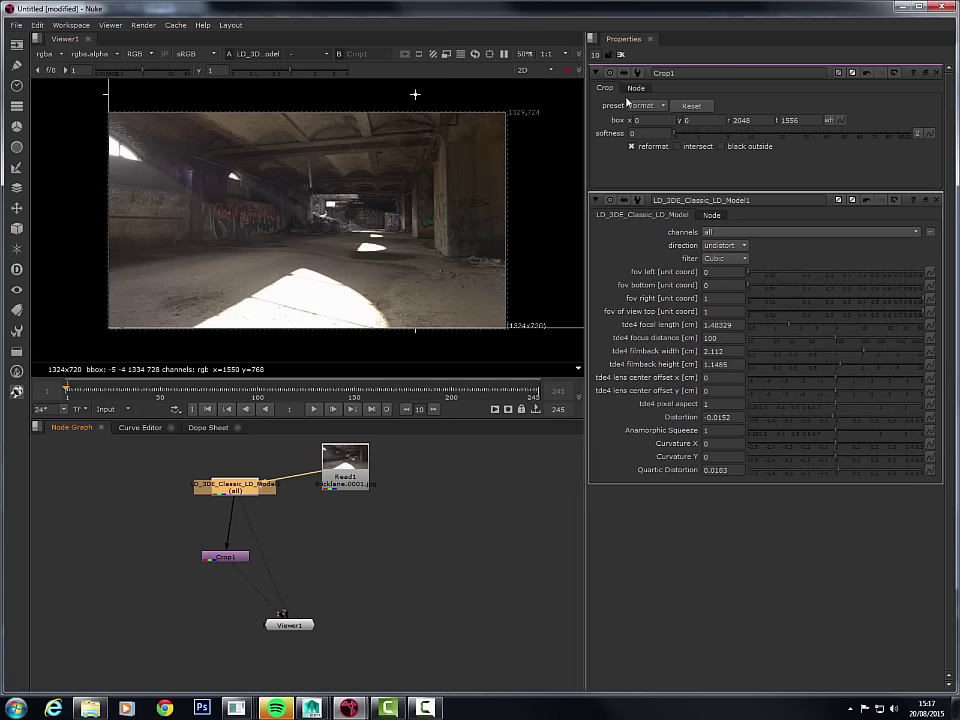
left_click(742, 120)
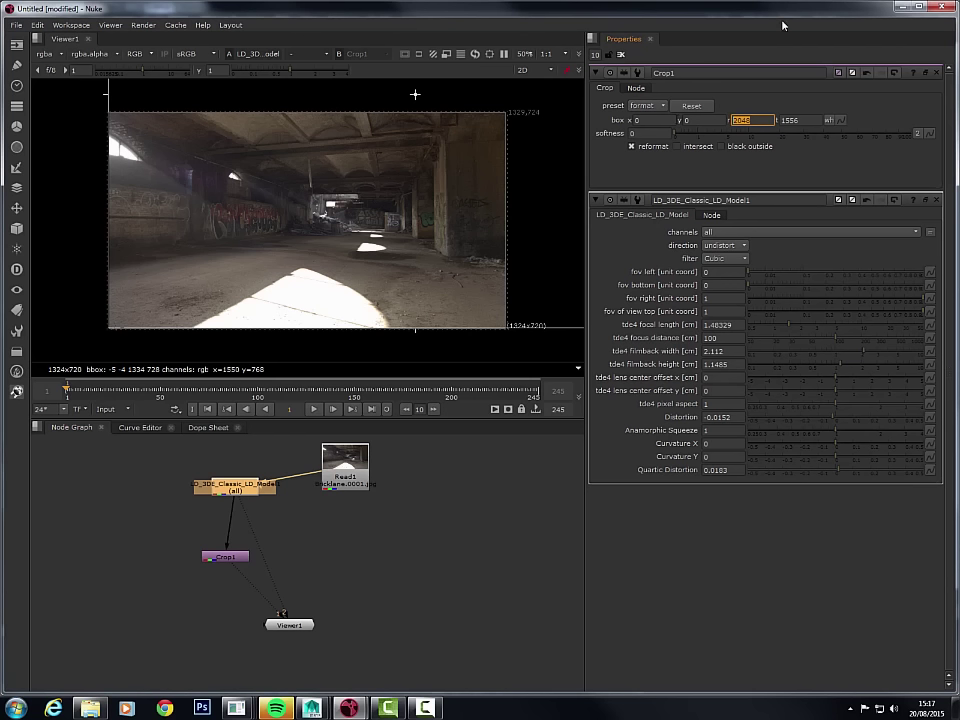
type("1328")
key("Return")
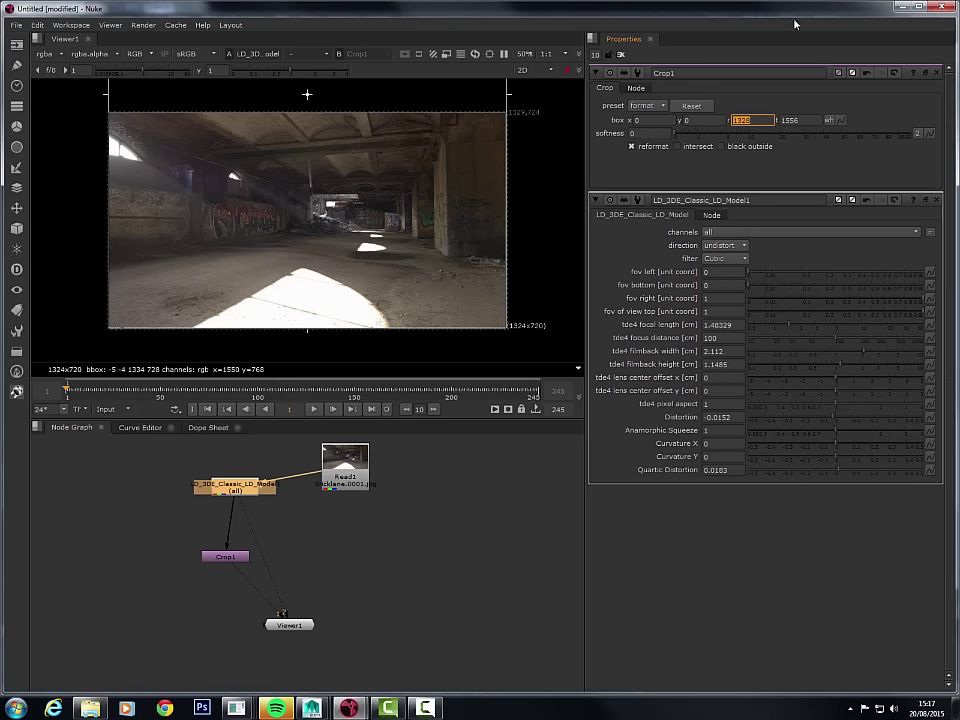
- Set the Crop box's top value (t) to 723
key("Tab")
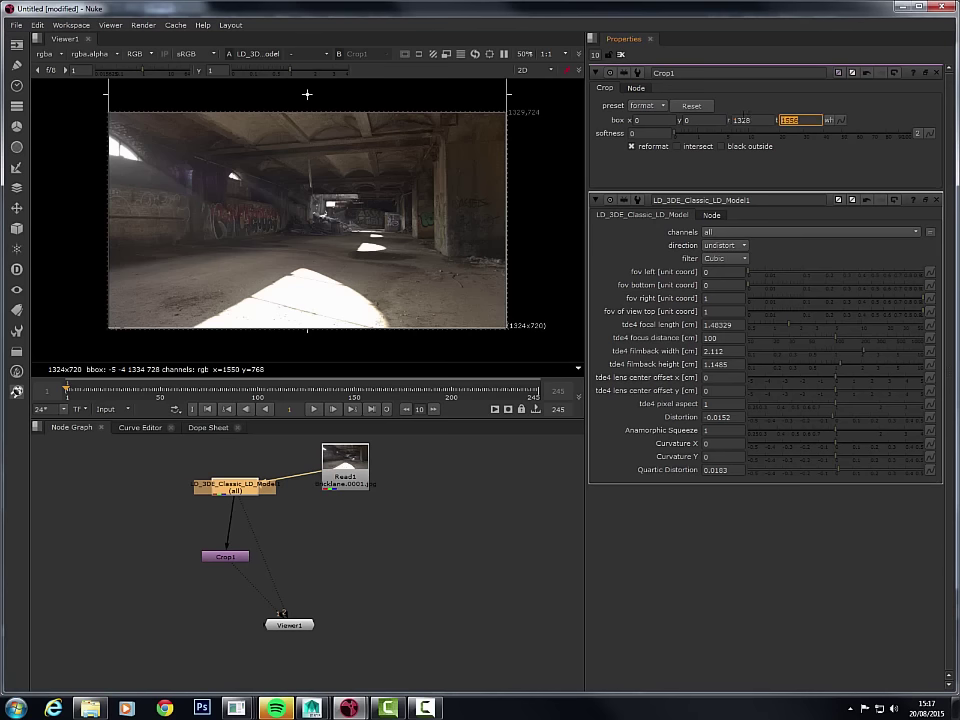
type("720")
key("Return")
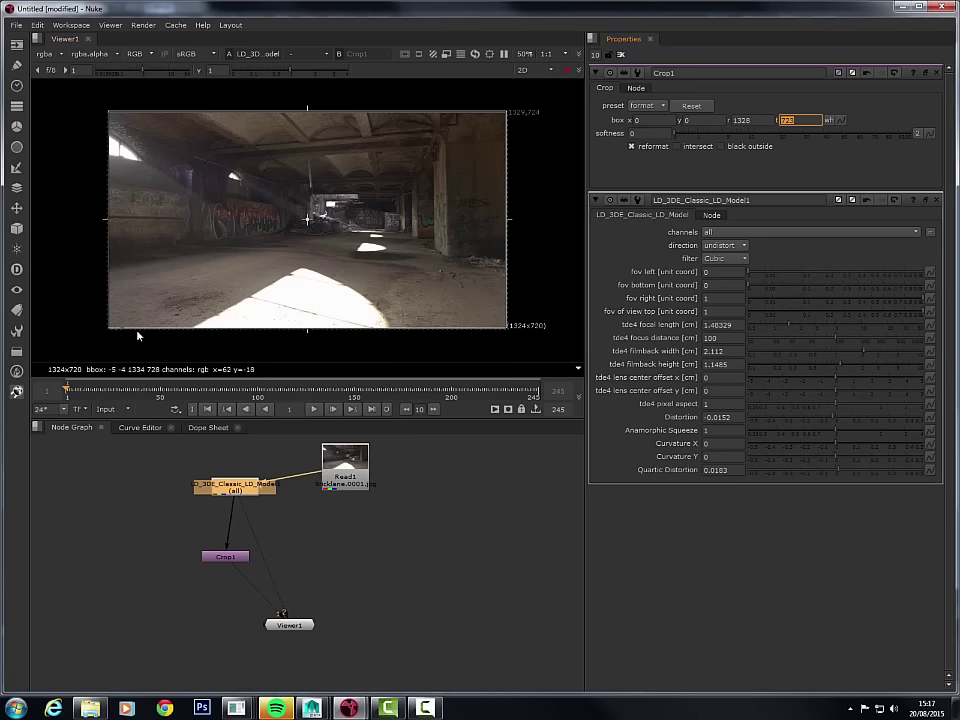
- Set the Crop box's x to -4 and y to -3 to take in the overscan at the image's lower-left corner
left_click(164, 317)
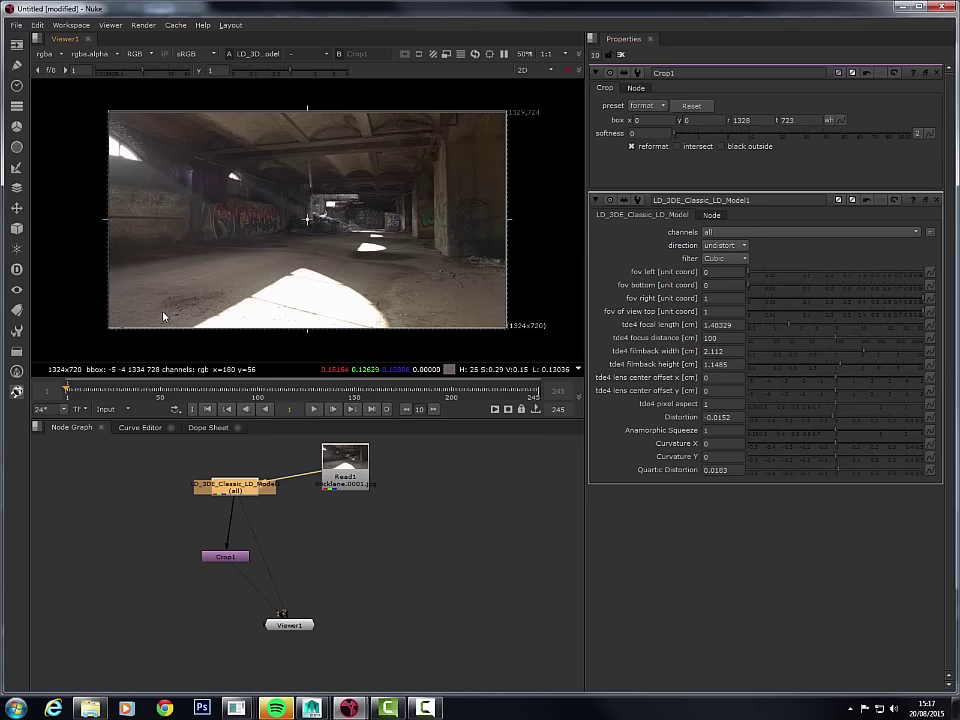
middle_click_drag(164, 317, 251, 283)
scroll(208, 311, "up", 5)
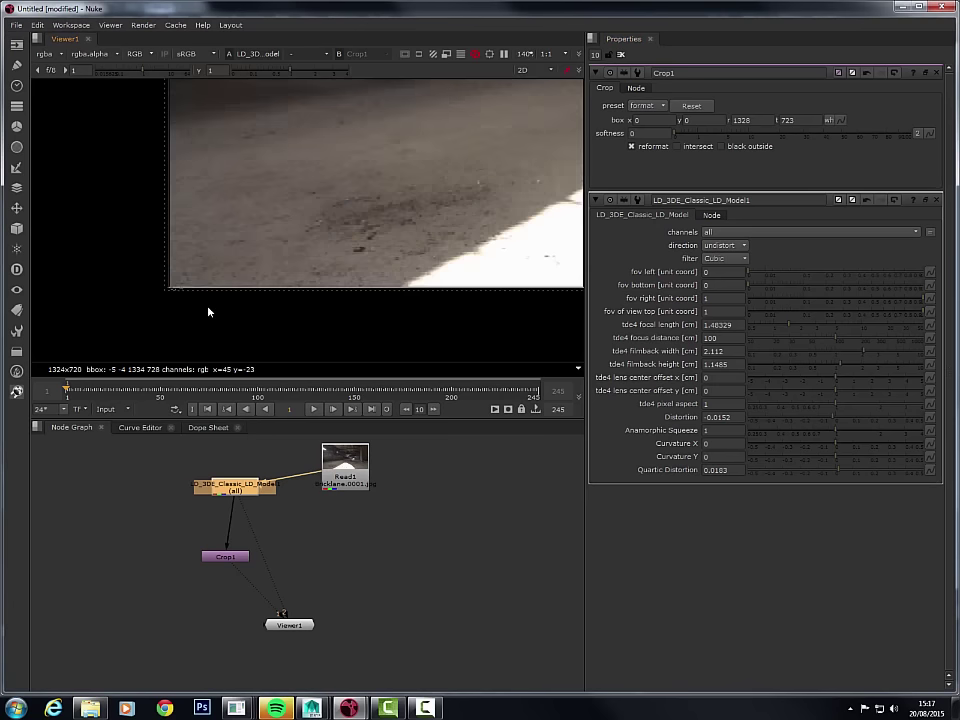
scroll(208, 312, "up", 4)
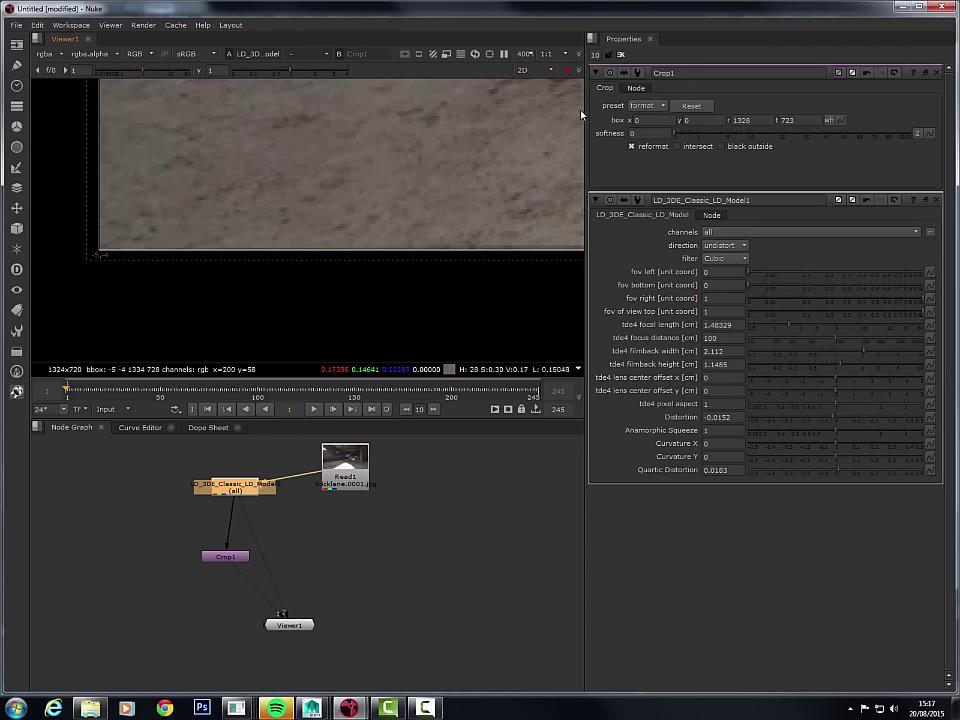
left_click(648, 120)
type("-4")
key("Tab")
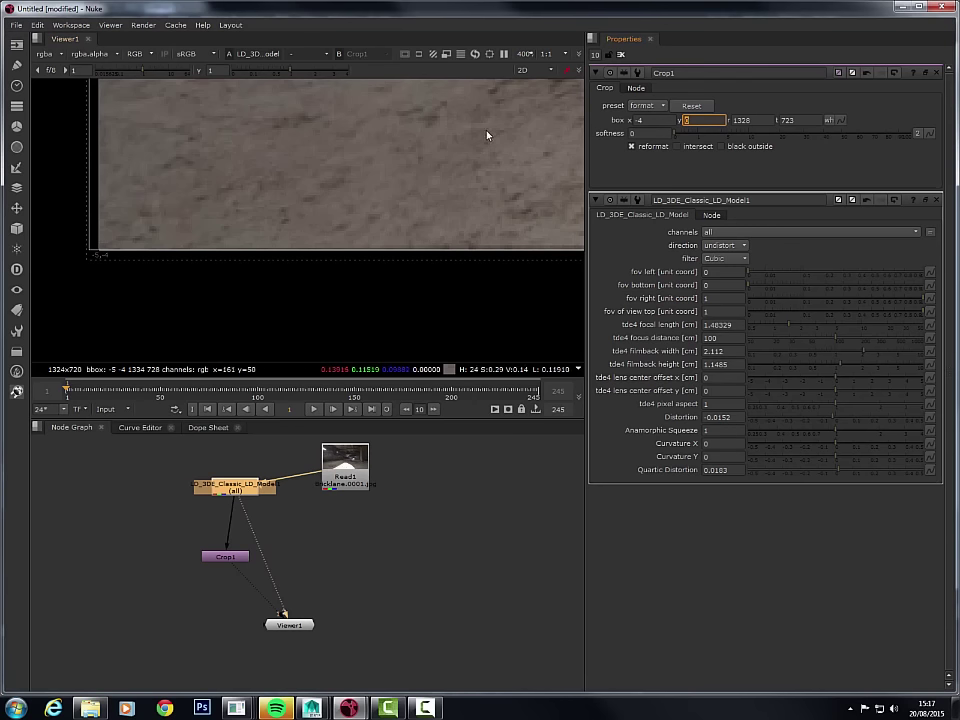
type("3")
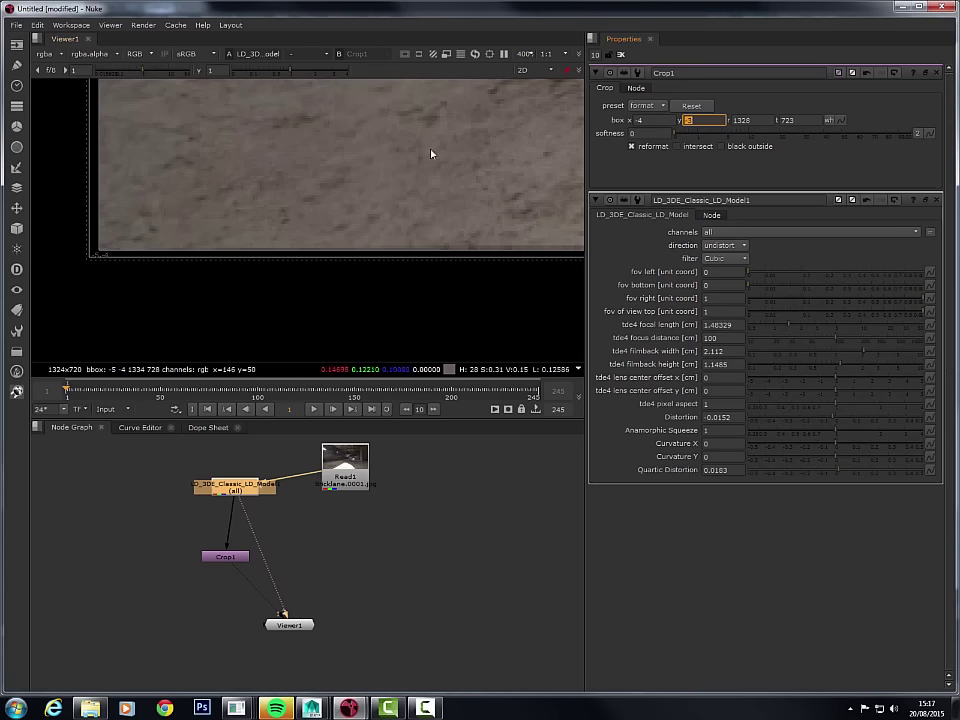
scroll(403, 247, "down", 1)
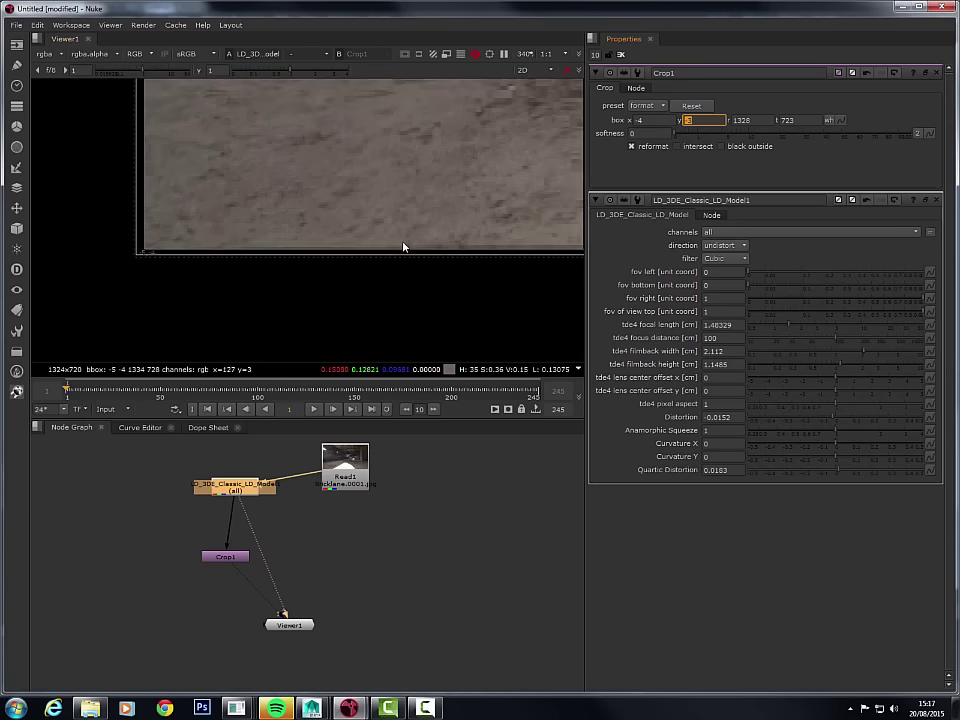
scroll(403, 247, "down", 6)
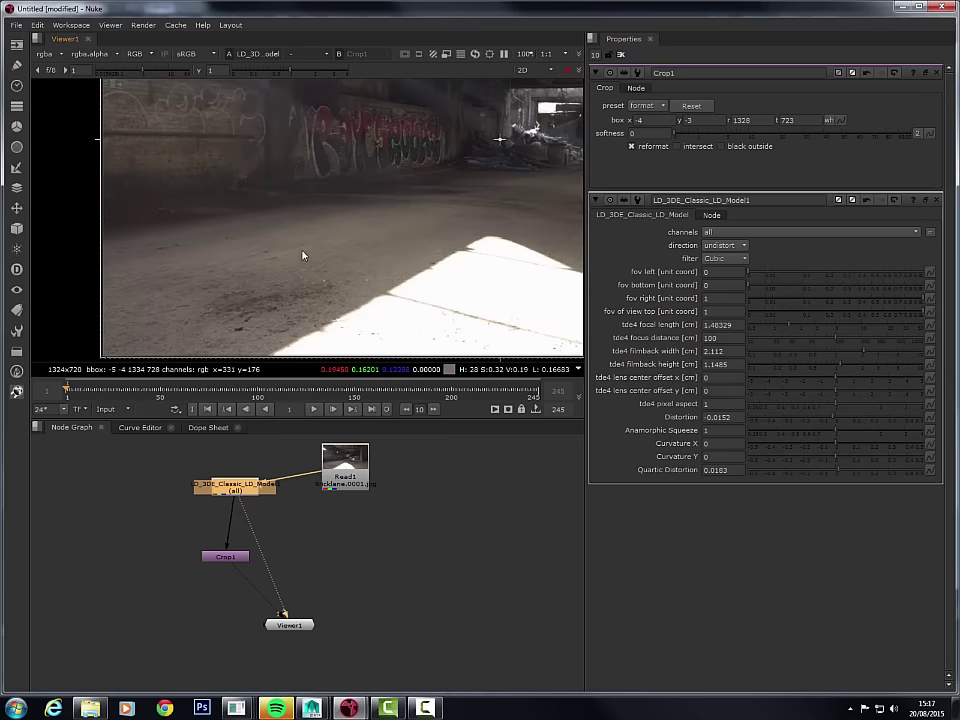
scroll(303, 256, "down", 3)
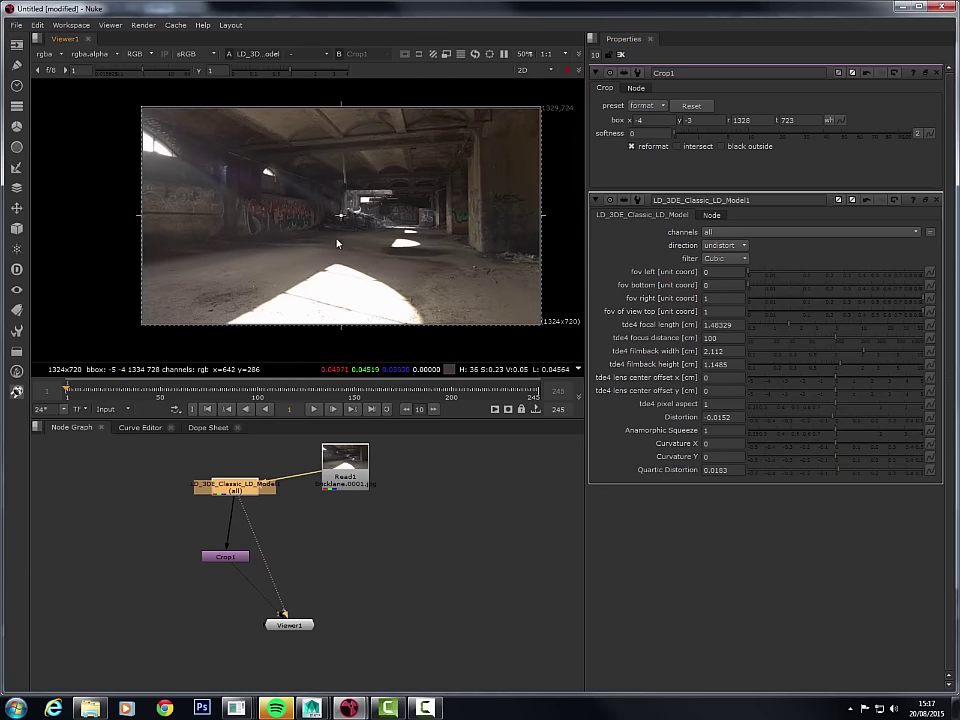
- Show the Crop node's output in the viewer
left_click(240, 562)
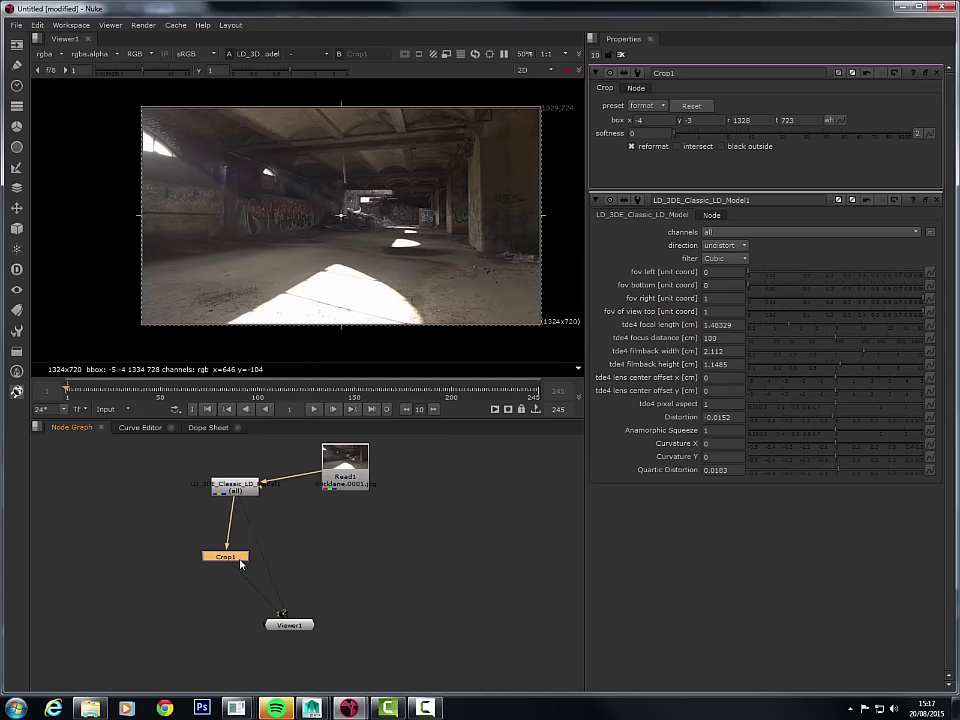
key("1")
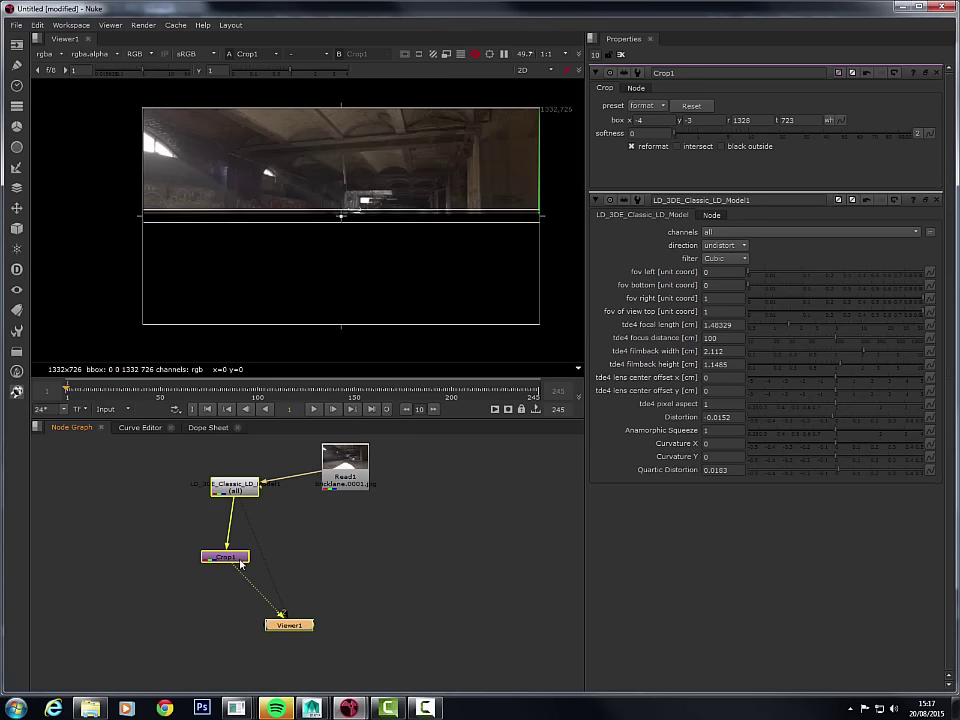
left_click(193, 536)
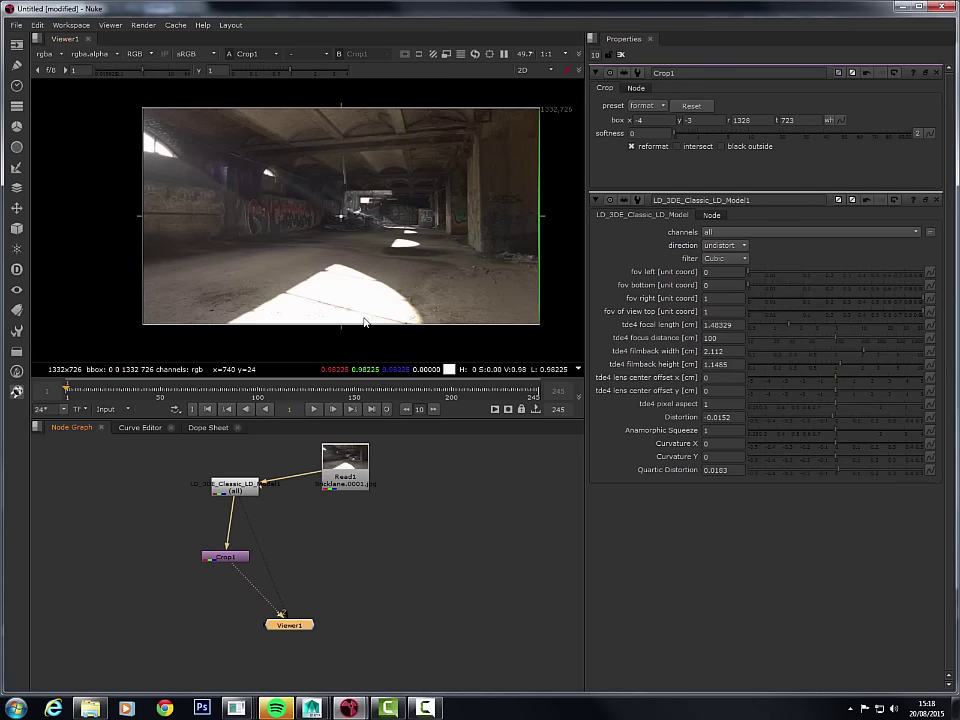
- Move the Crop node up slightly and add a Write node below it, between the Crop node and the Viewer
mouse_move(237, 565)
left_mouse_down()
mouse_move(195, 527)
mouse_move(235, 545)
left_mouse_up()
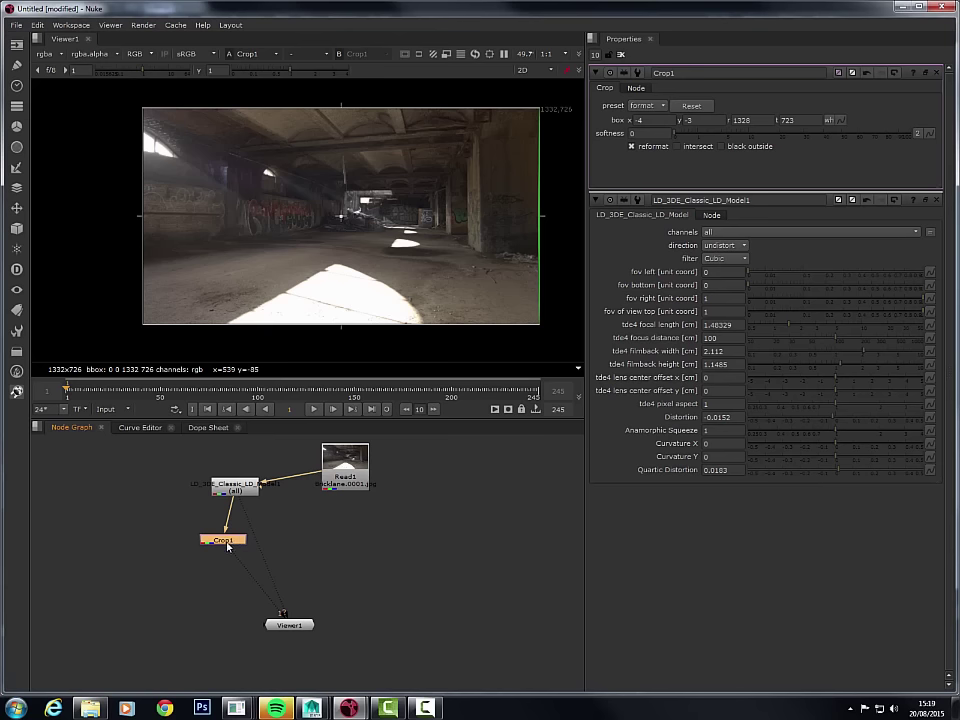
key("w")
left_click_drag(228, 553, 227, 594)
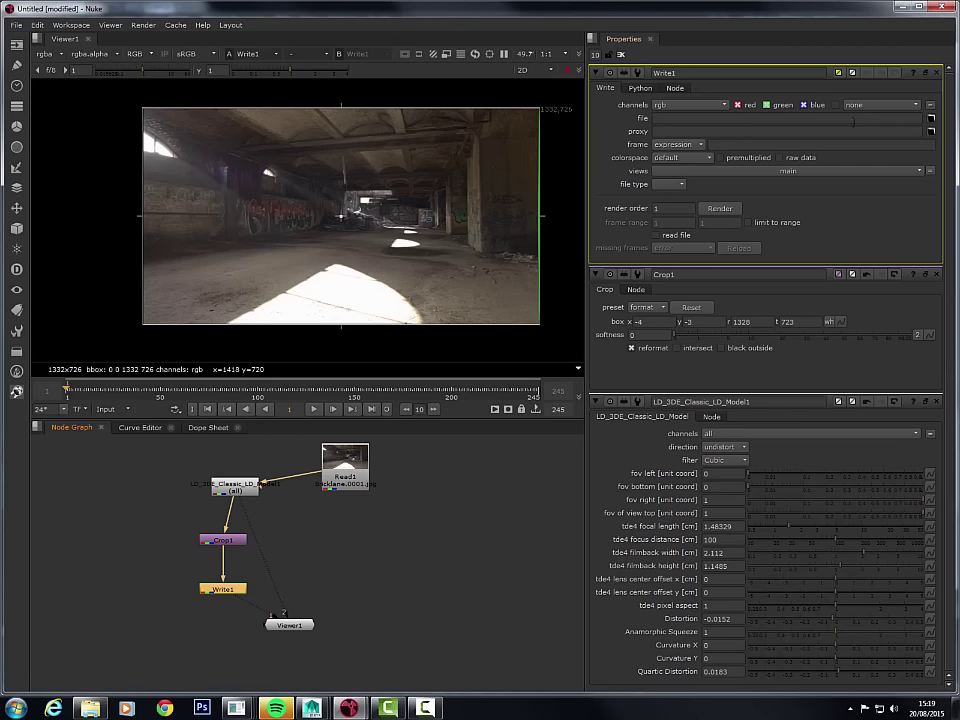
- Copy the path of the Bricklane_Undistorted folder from File Explorer and paste it as the Write node's output file path
left_click(849, 117)
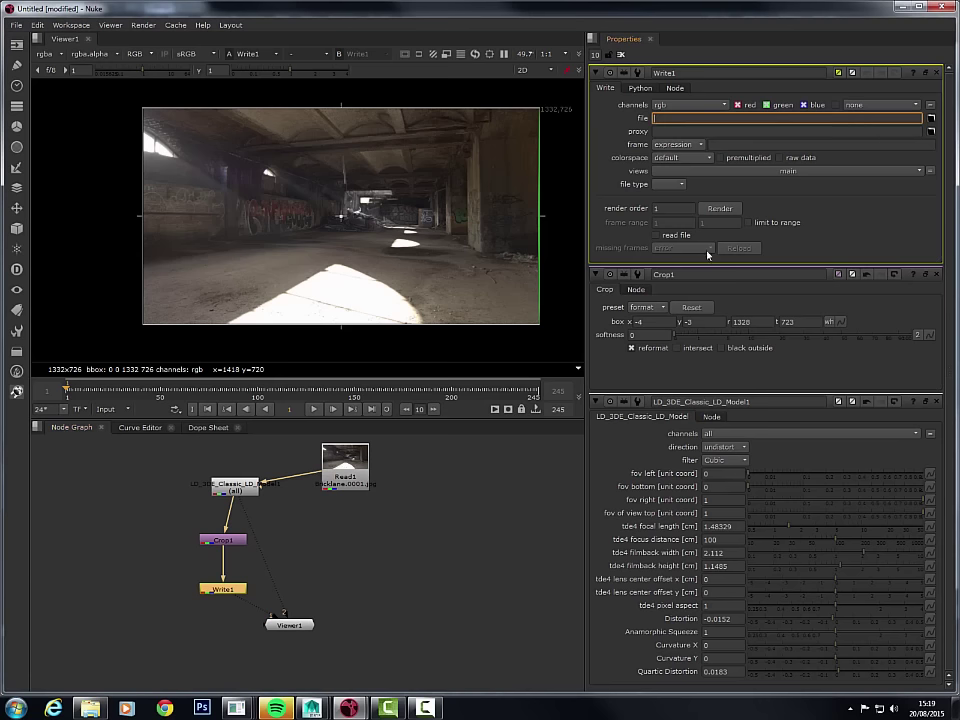
left_click(92, 708)
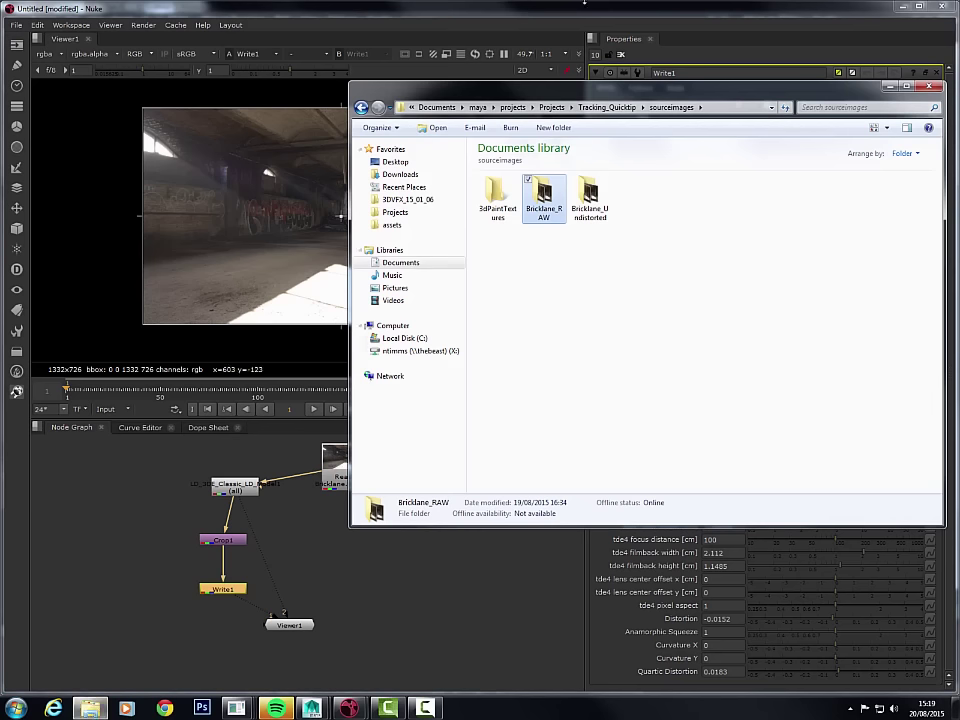
left_click(593, 200)
double_click(593, 200)
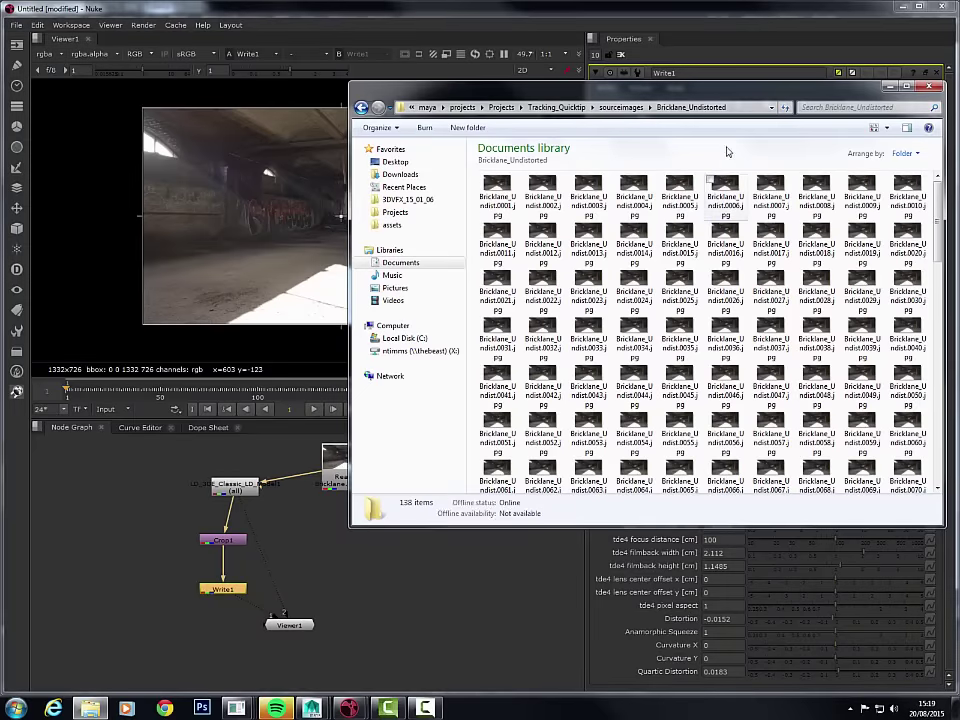
left_click(726, 107)
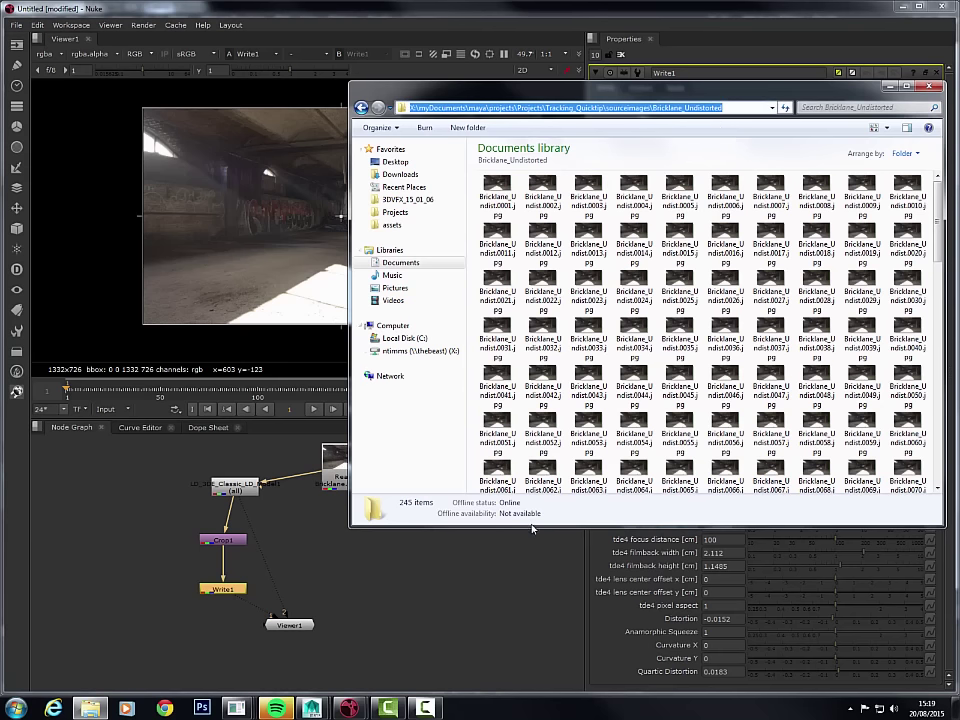
left_click(532, 592)
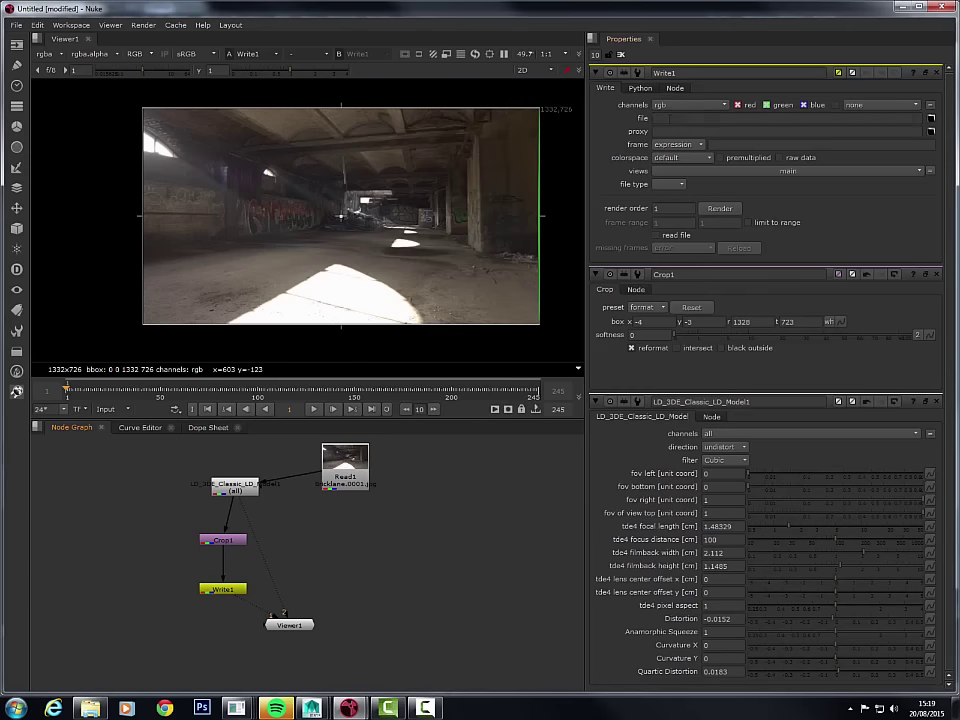
key("ctrl+v")
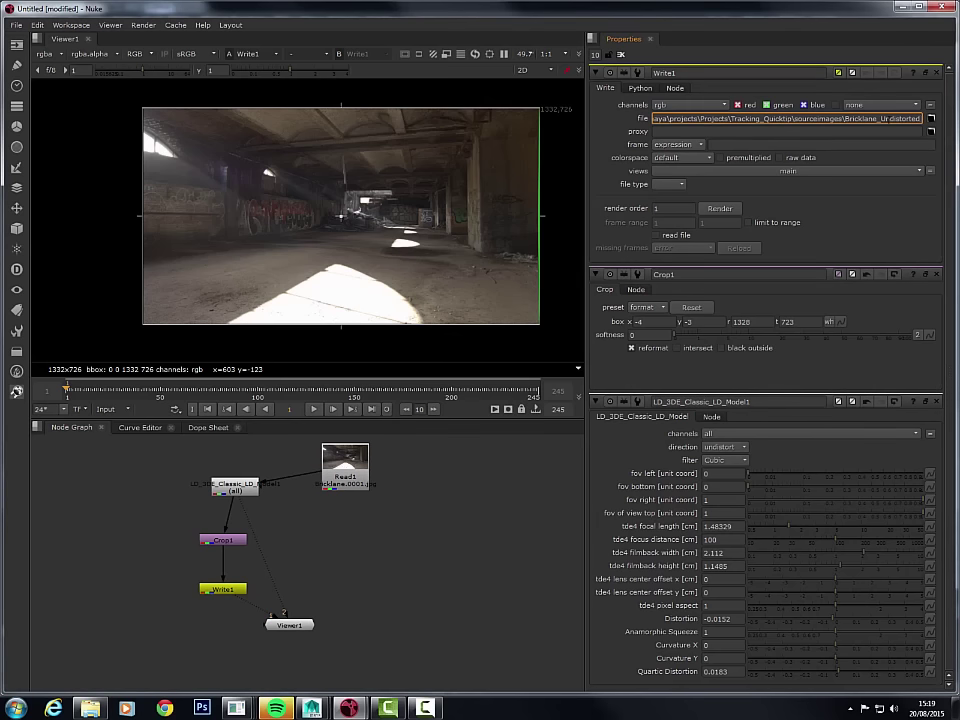
- Append the file name \Bricklane_Undistored.####.jpg to the Write node's output path
type("\\")
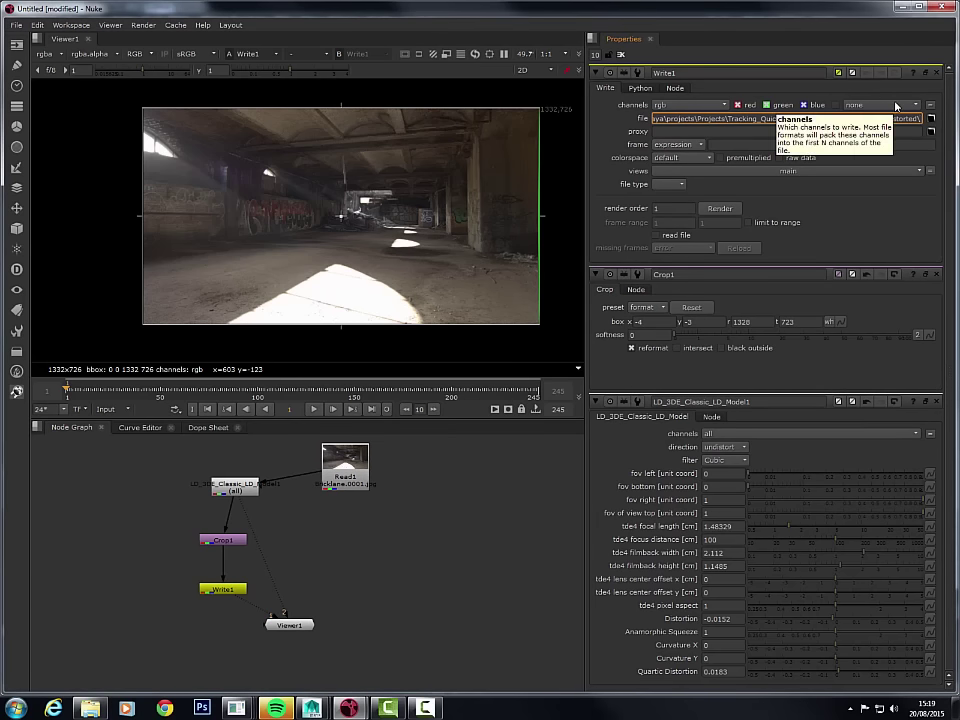
type("Bri")
key("ctrl+v")
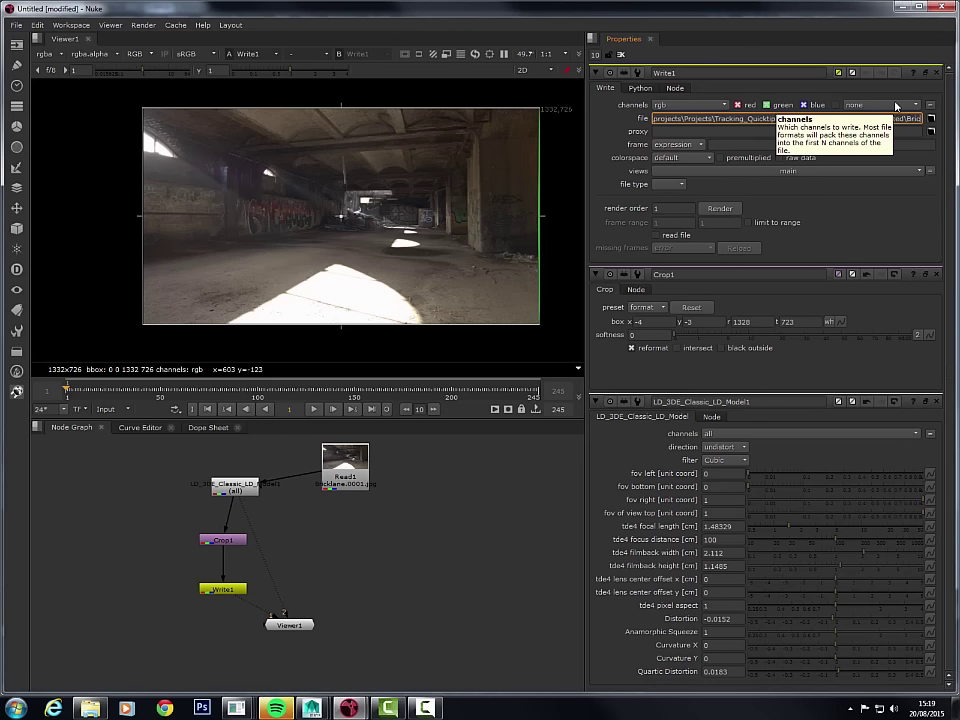
type("_undistor")
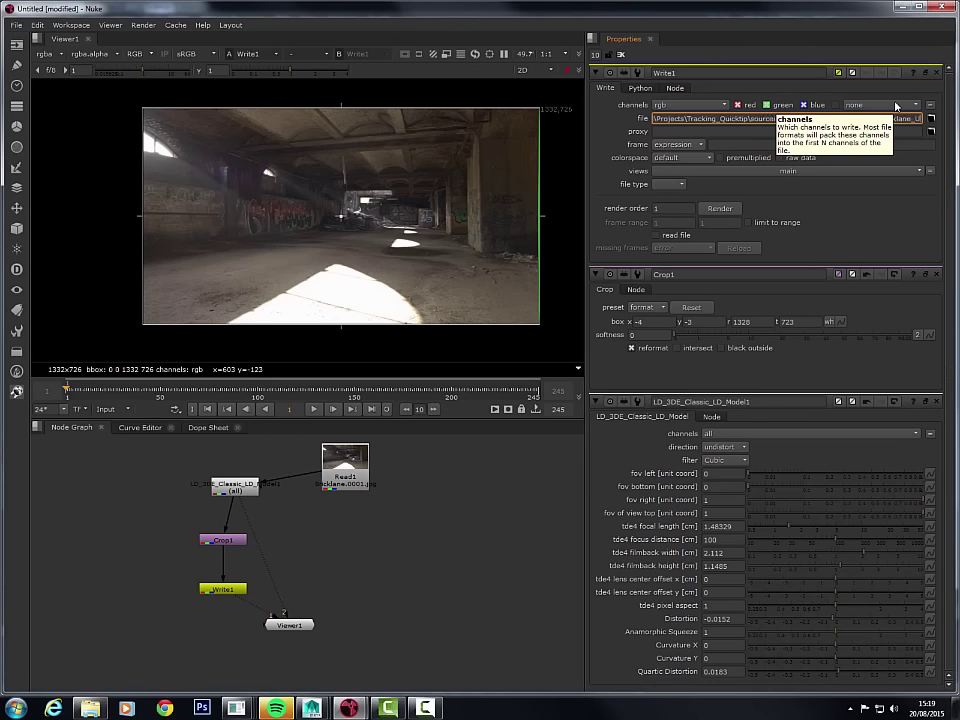
type("ed")
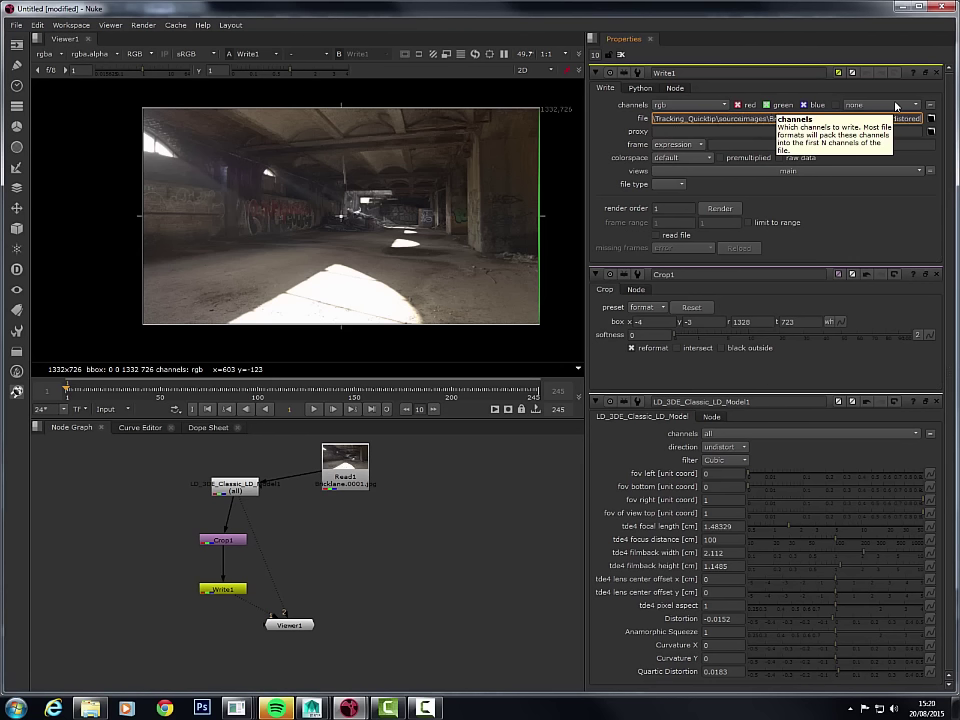
type(".")
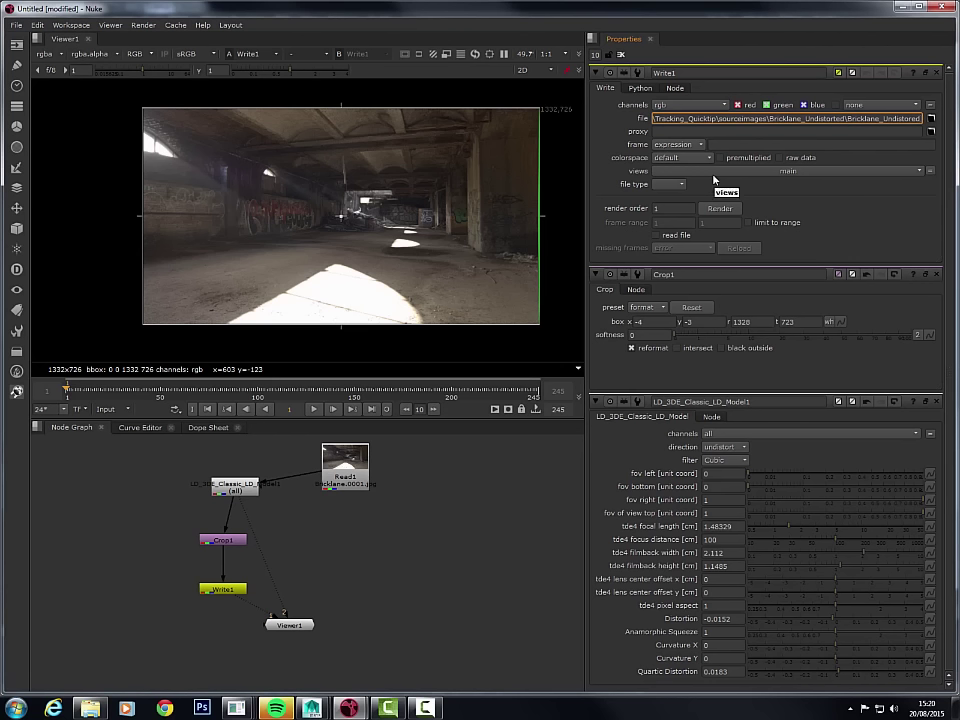
type("####")
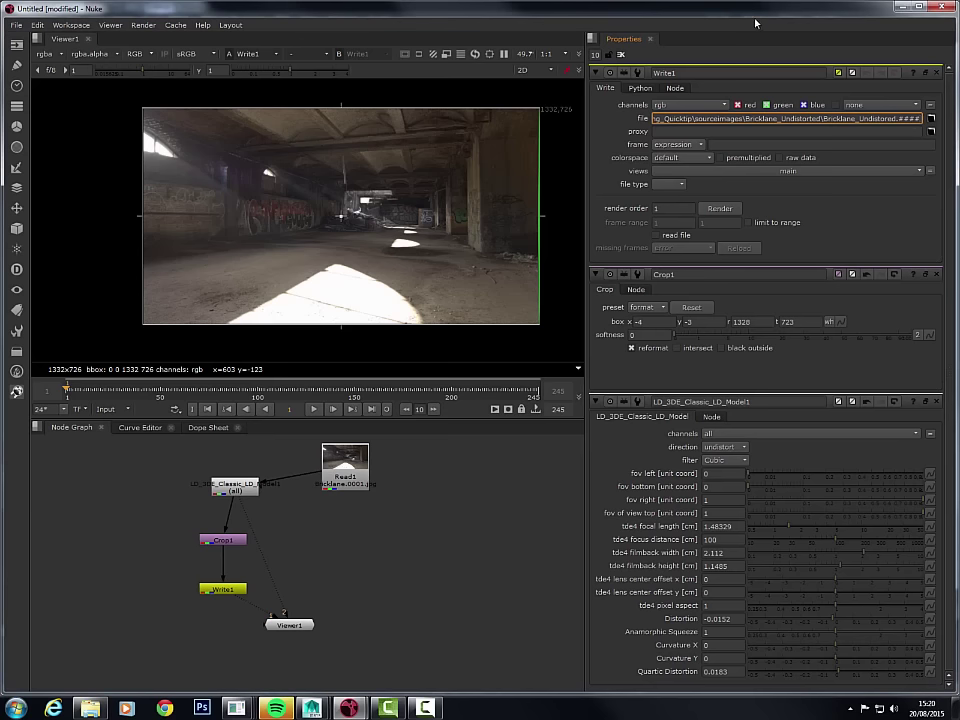
type(".jp")
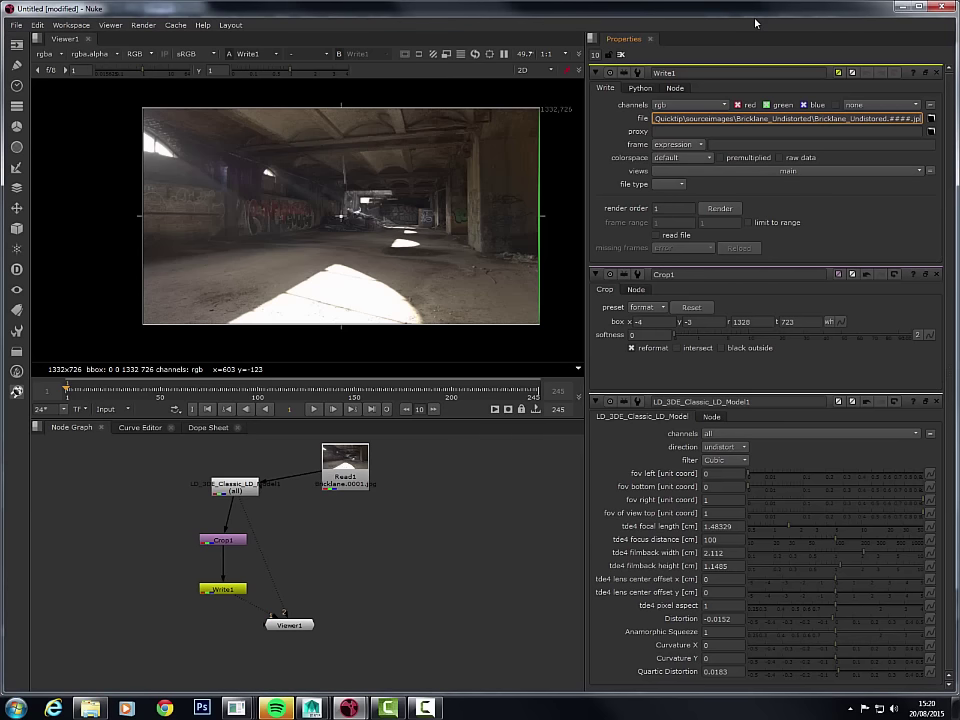
type("g")
key("Return")
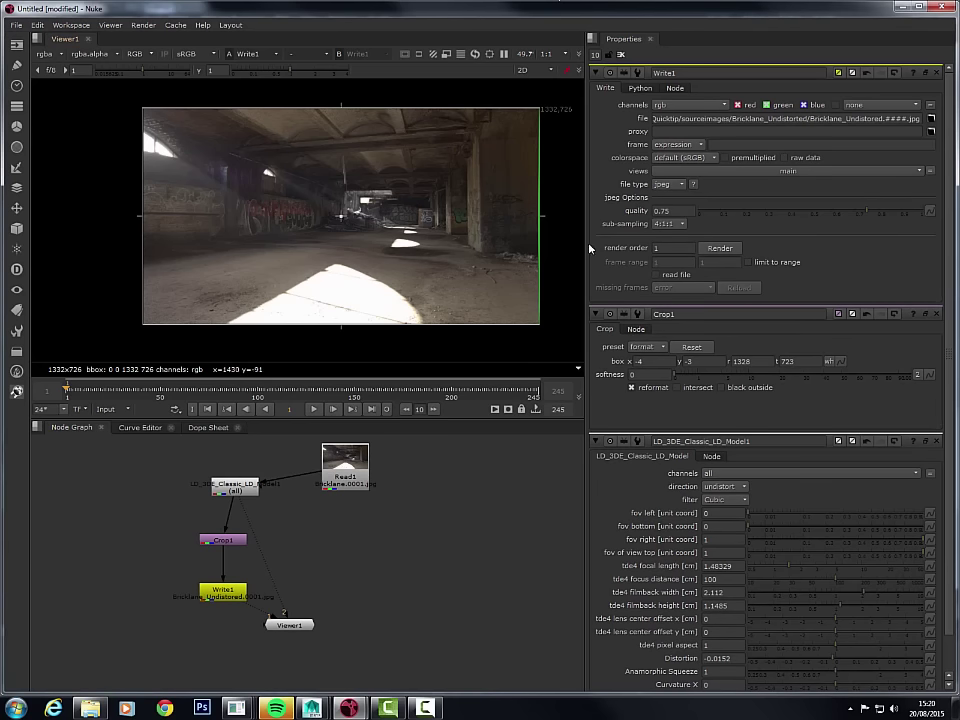
- Set the Write node's JPEG quality to 1 and review the 1-245 render frame range without starting the render
left_click_drag(880, 214, 924, 213)
left_click(723, 249)
left_click_drag(504, 322, 573, 333)
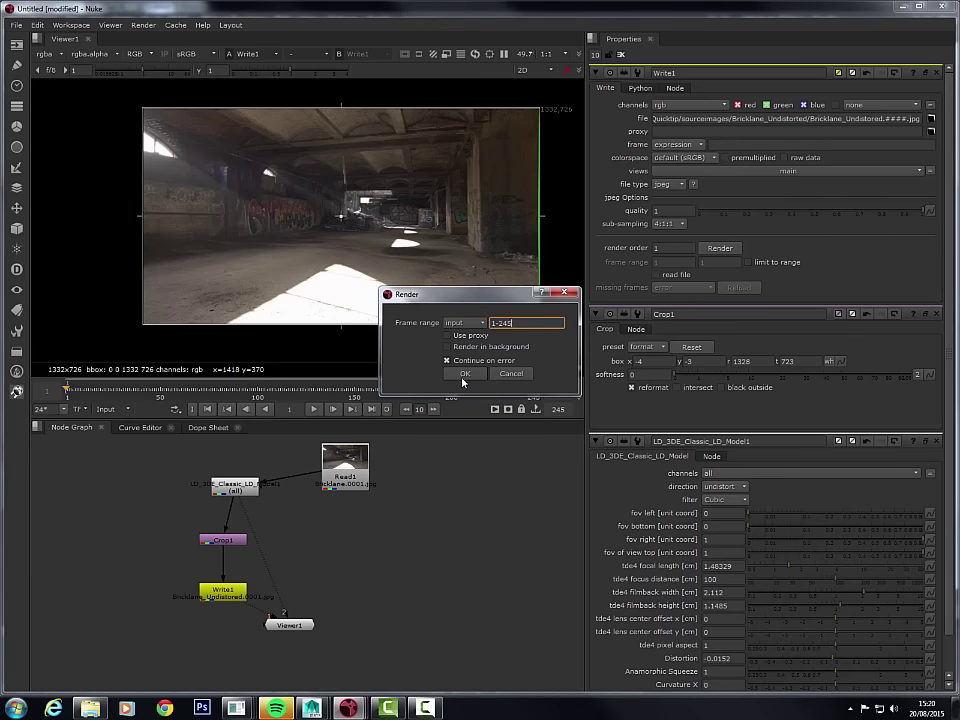
left_click(530, 325)
key("End")
left_click(566, 292)
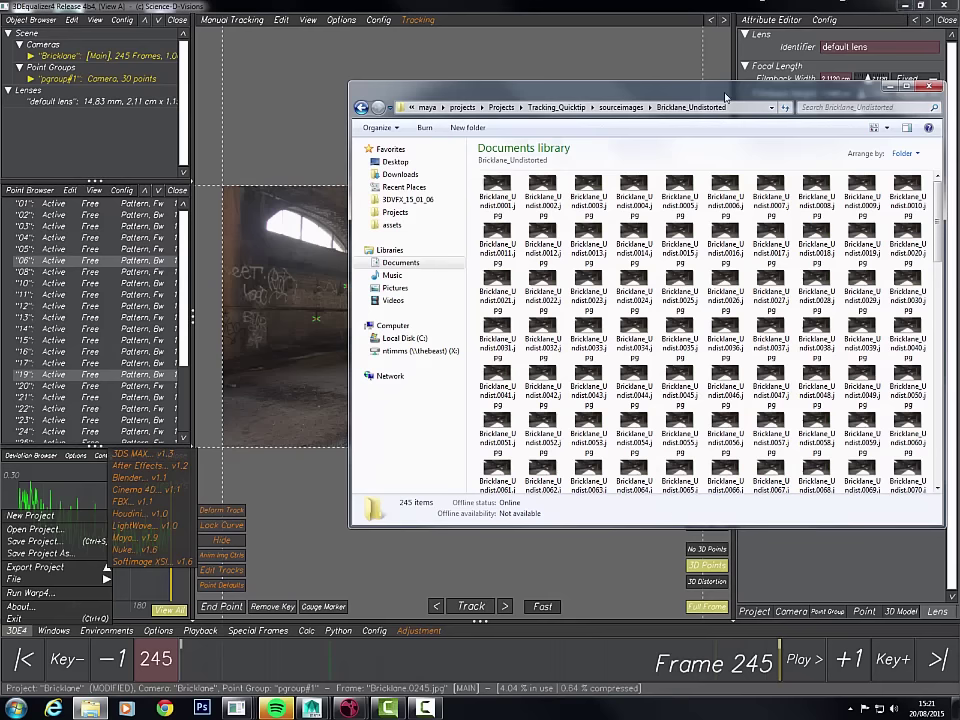
- Move the Explorer window aside, return to the sourceimages folder and minimize the window
left_click_drag(545, 86, 357, 86)
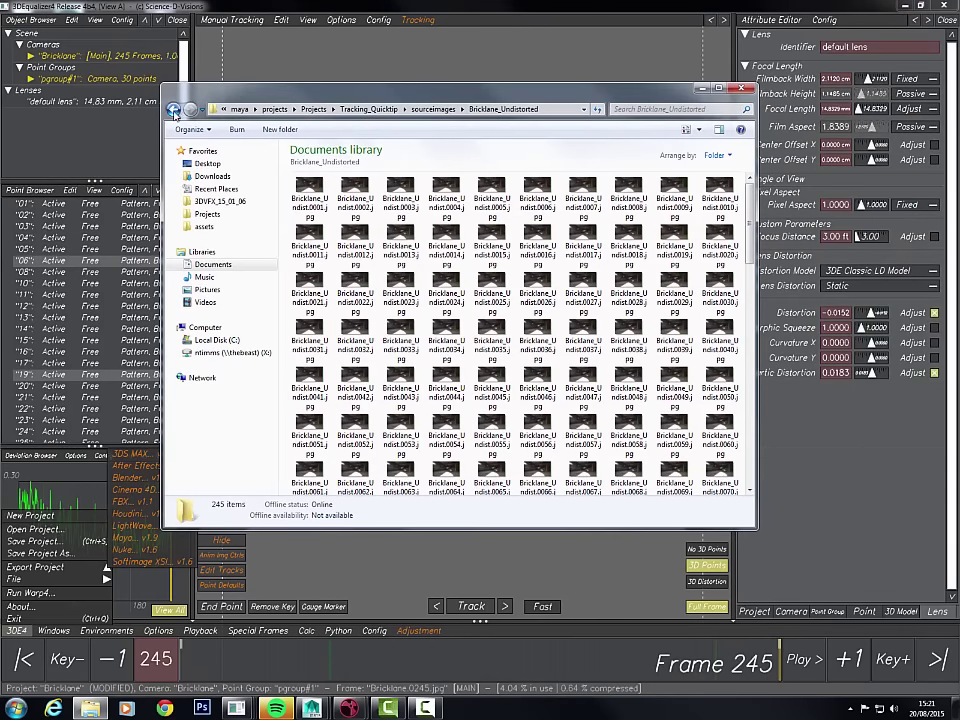
left_click(174, 109)
left_click(705, 89)
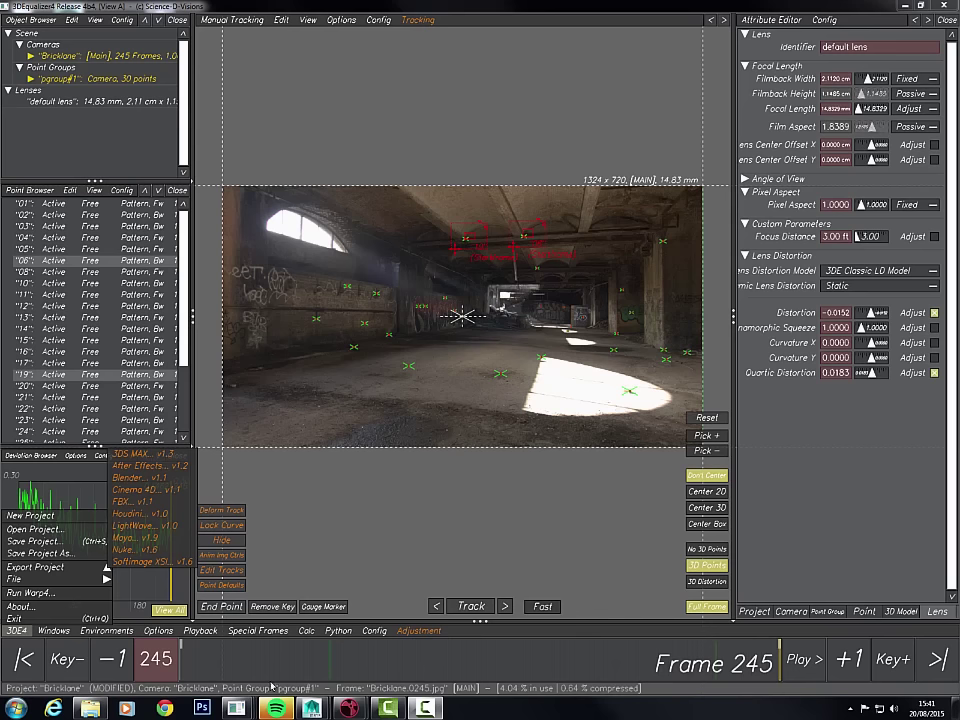
- Switch to Maya and start a new scene, discarding the unsaved changes in the untitled scene
mouse_move(312, 707)
left_click(341, 667)
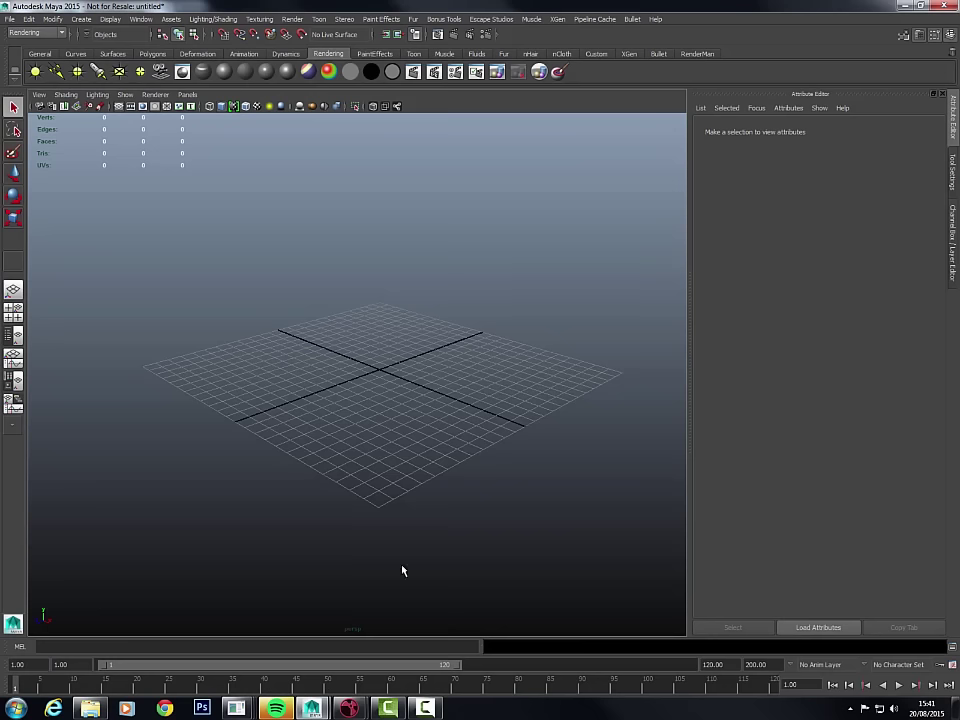
left_click(10, 20)
left_click(26, 37)
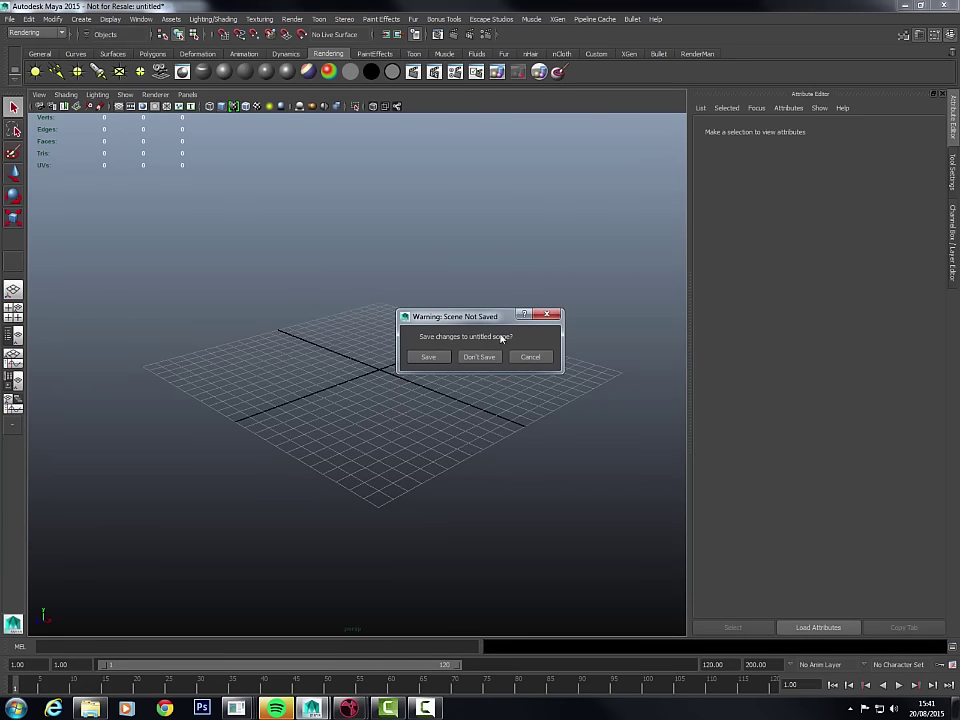
left_click(479, 357)
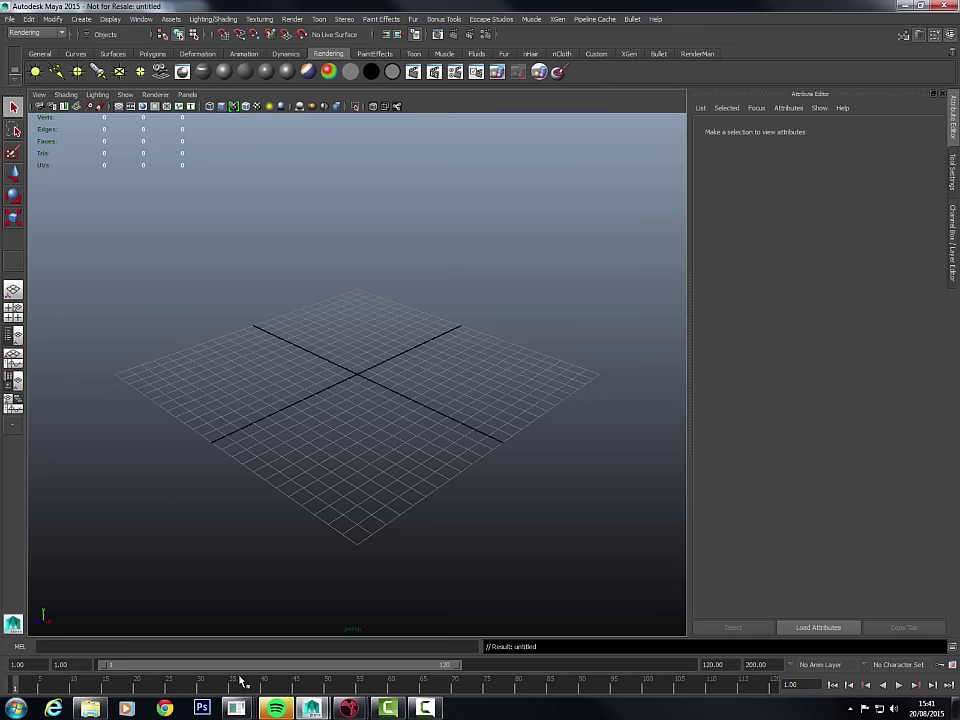
- Set the current project to the Tracking_Quicktip folder
left_click(16, 20)
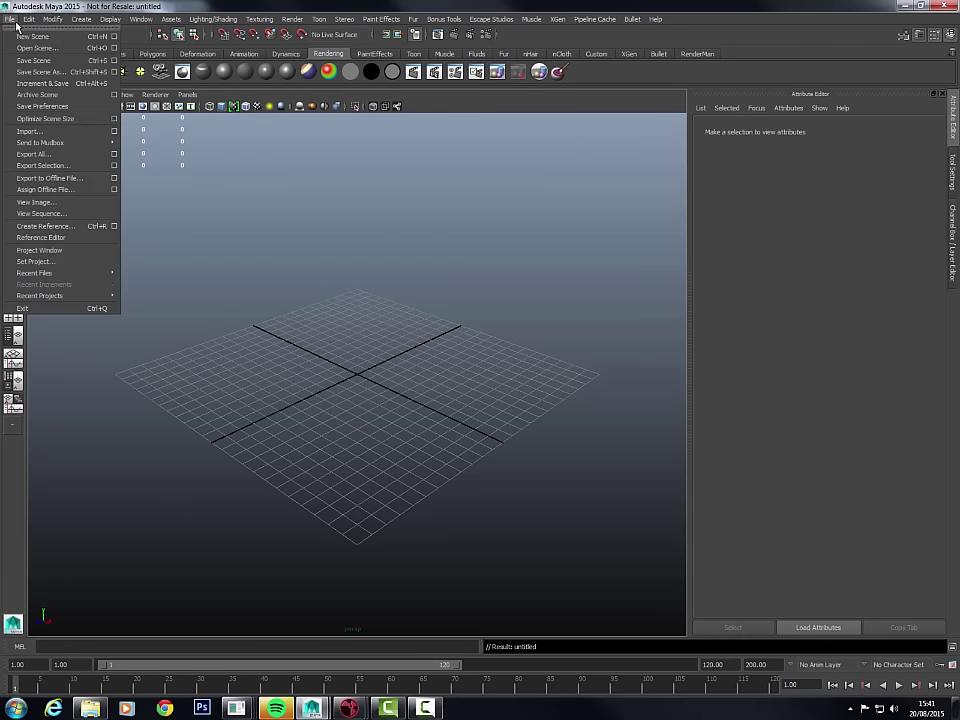
left_click(78, 267)
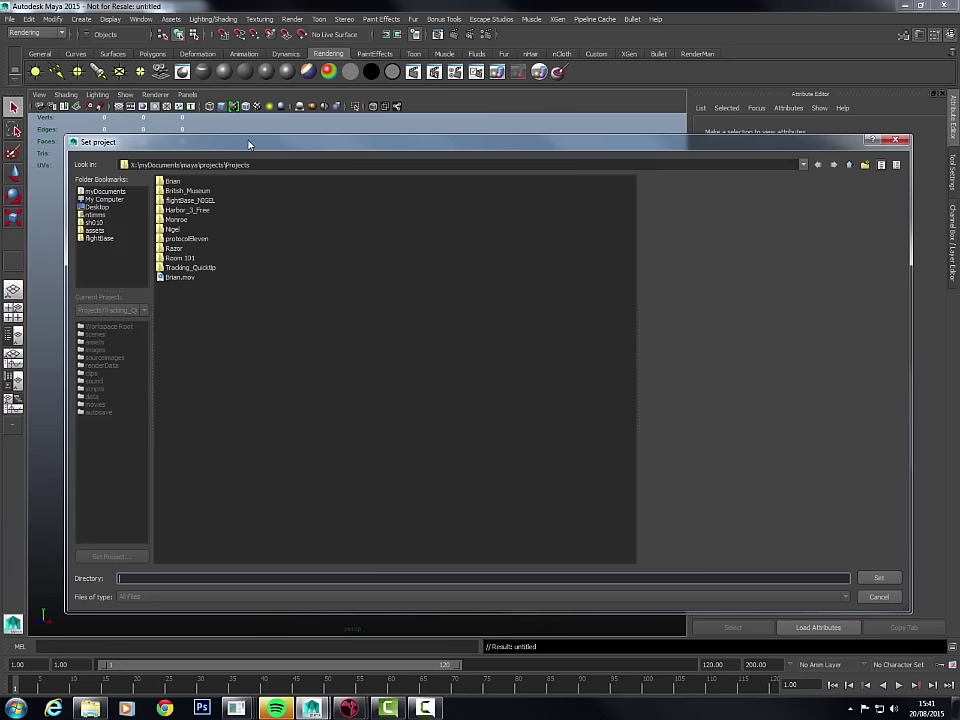
left_click_drag(249, 146, 236, 131)
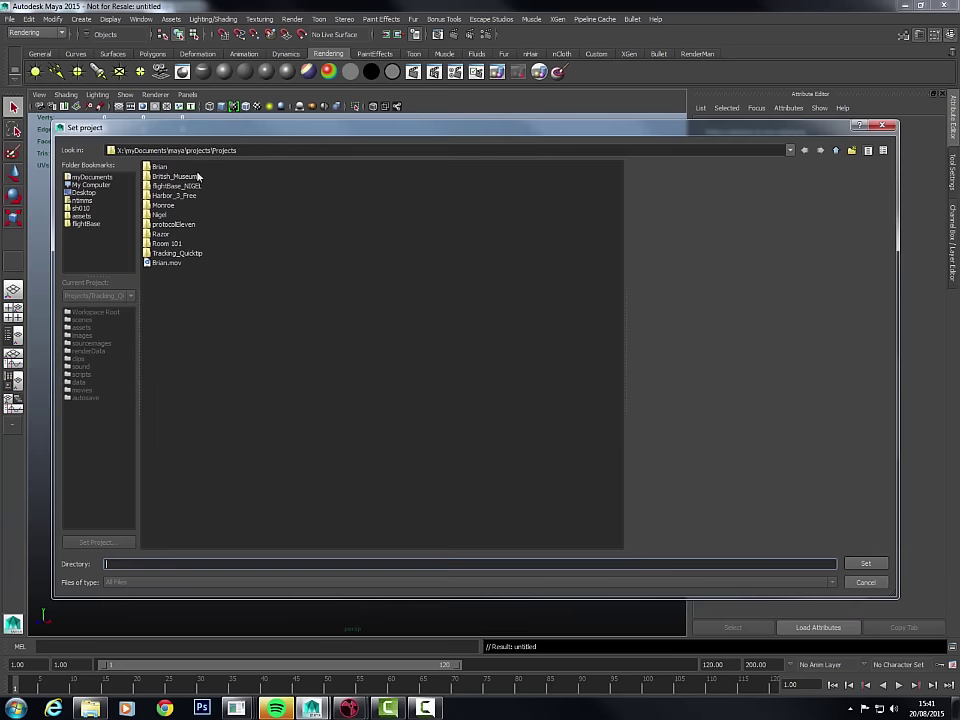
left_click(166, 254)
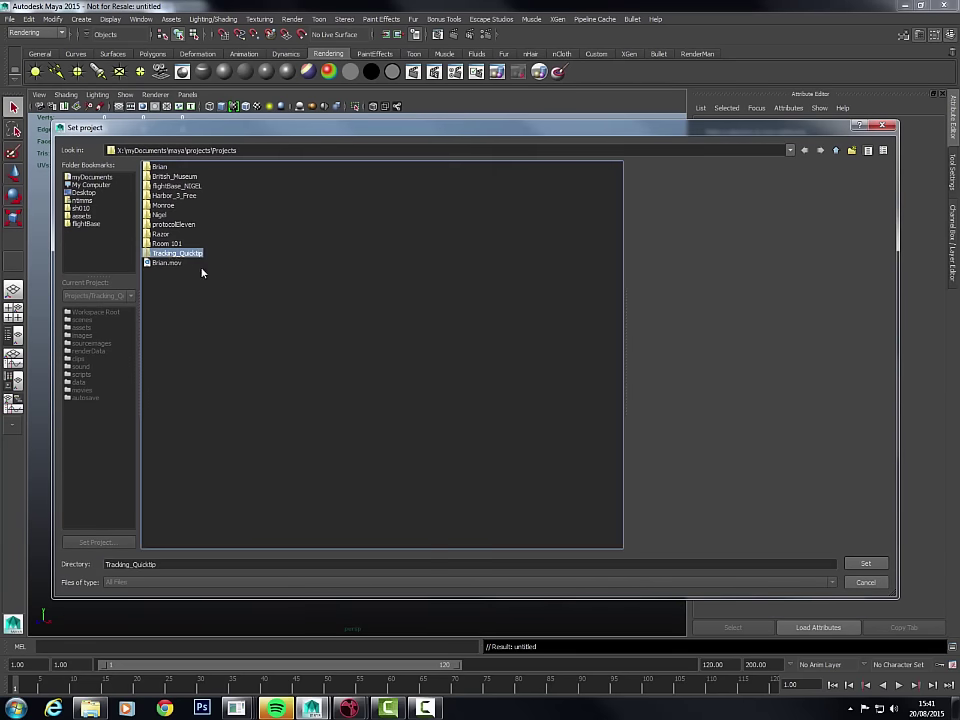
left_click(865, 566)
mouse_move(461, 381)
left_mouse_down("alt")
mouse_move(435, 371)
mouse_move(448, 369)
left_mouse_up("alt")
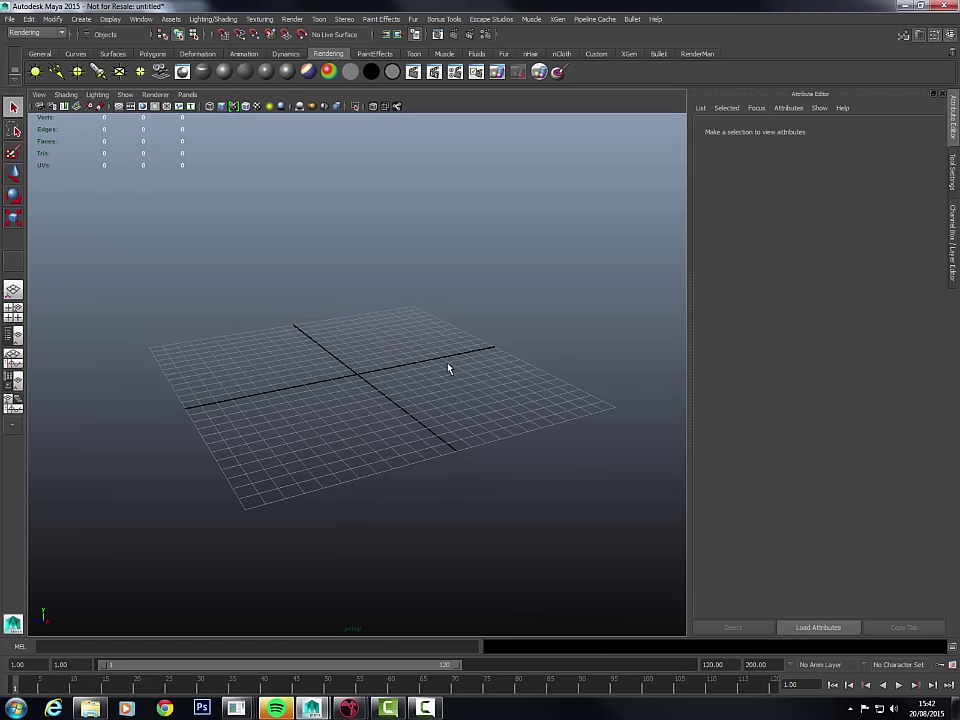
- Load Bricklane_Track.mel from the Tracking_Quicktip project's scripts folder into the Maya scene and minimize the File Explorer window
left_click(90, 708)
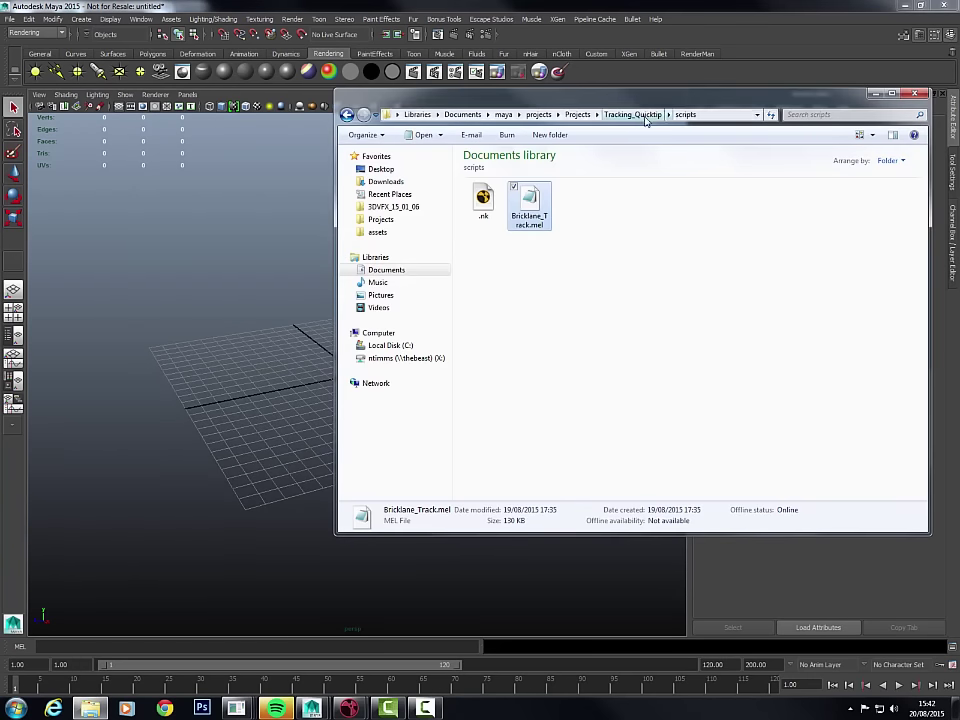
left_click(632, 114)
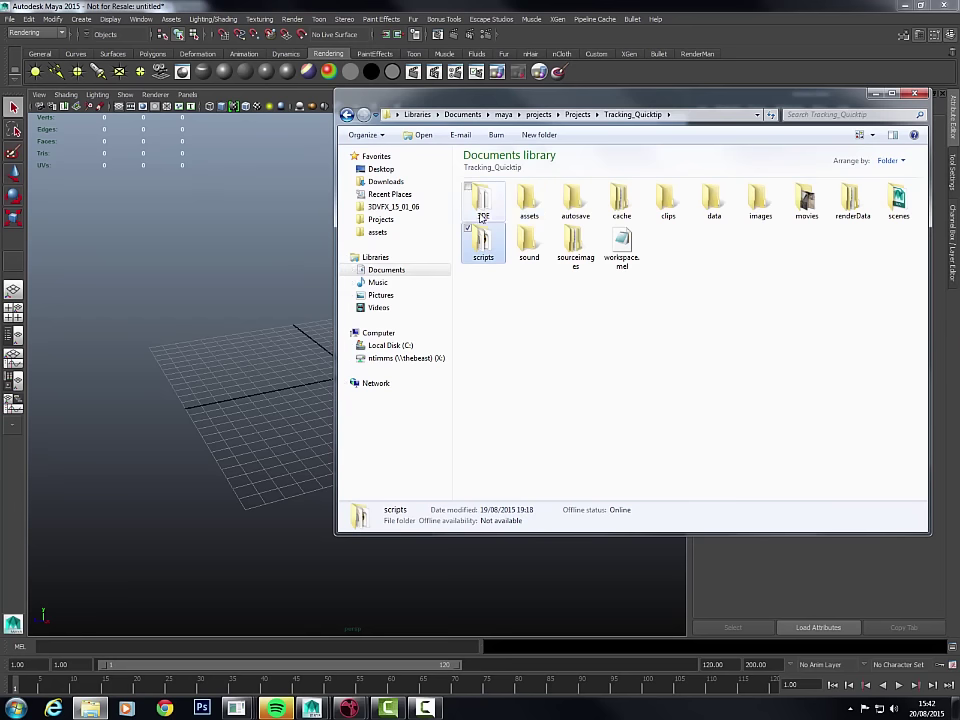
double_click(481, 243)
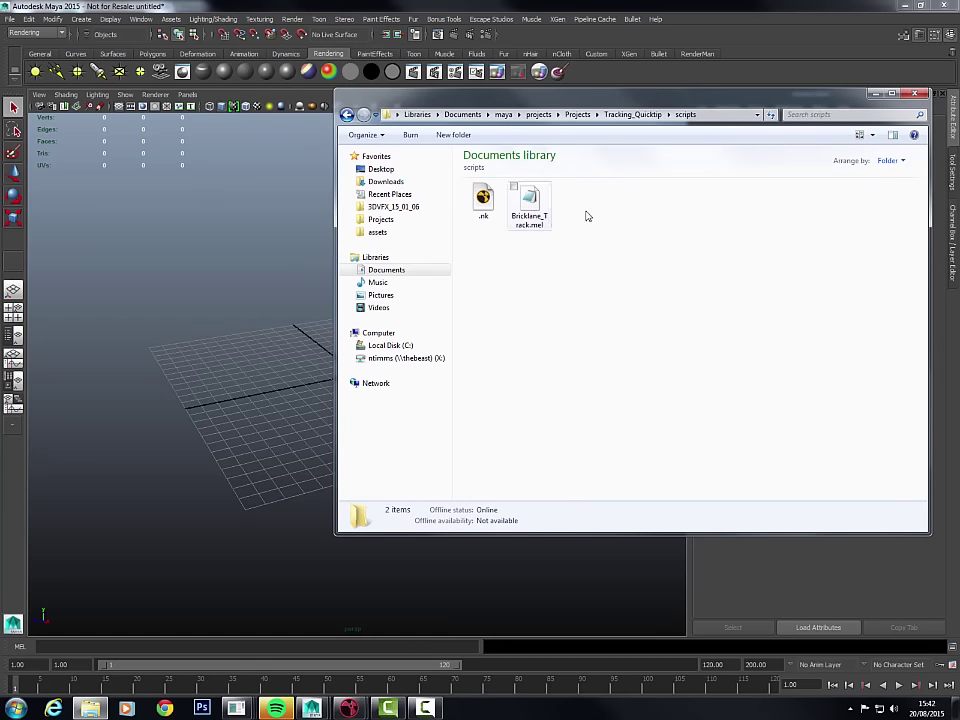
left_click(530, 207)
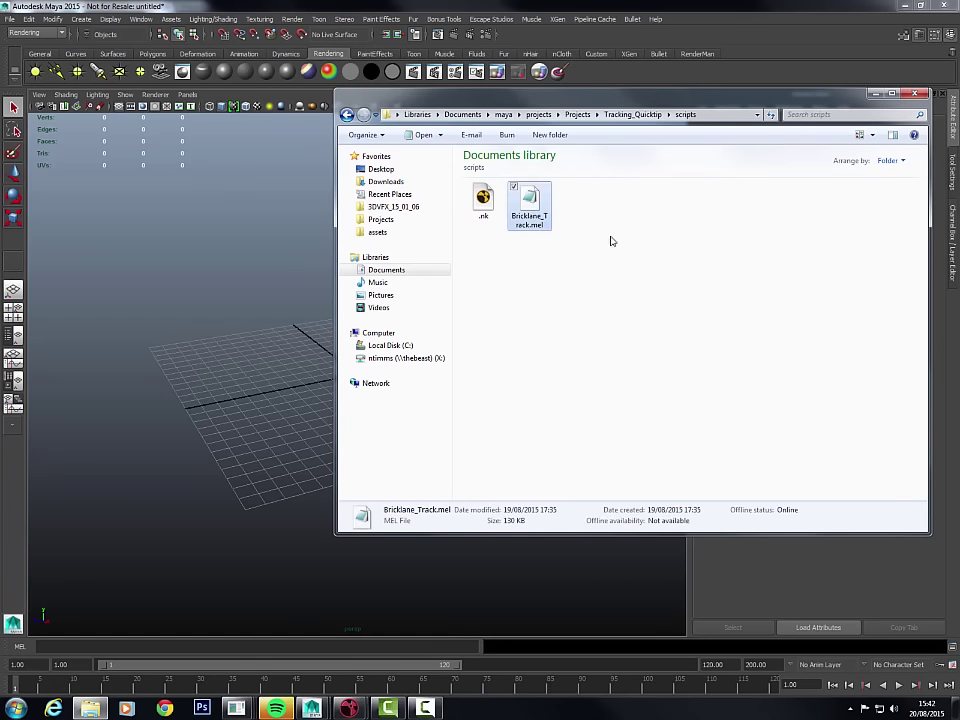
left_click_drag(530, 207, 313, 293)
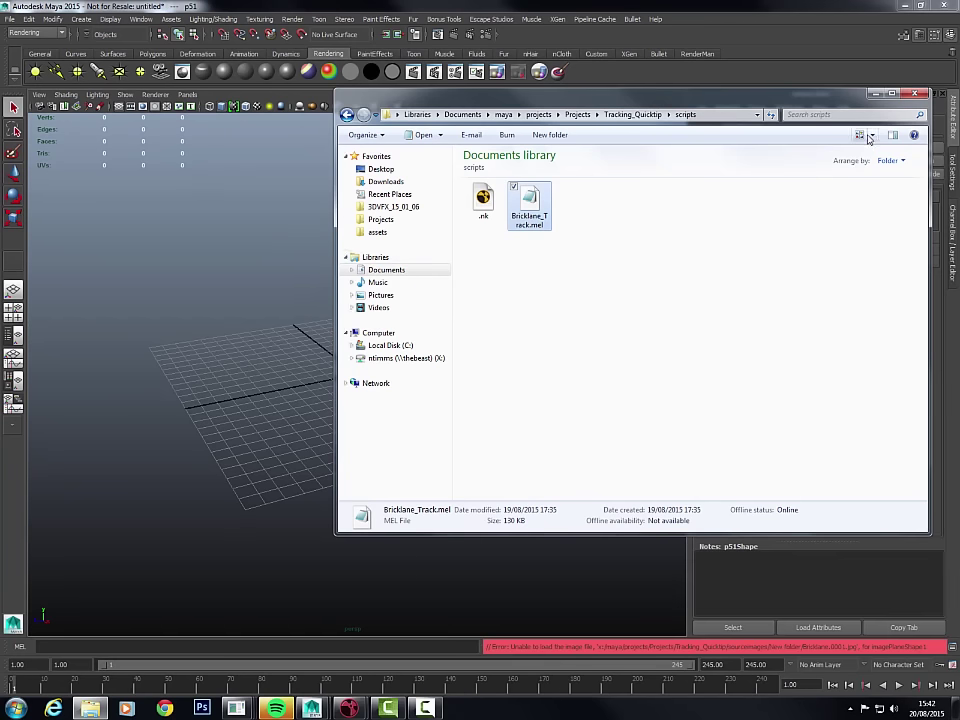
left_click(874, 93)
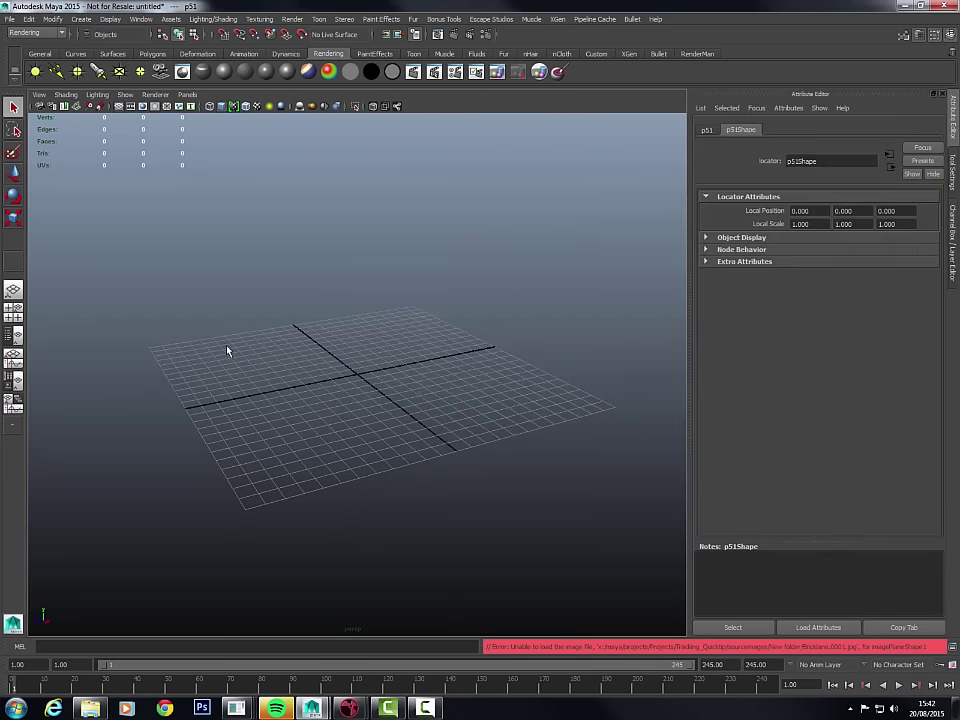
- Show the Outliner beside the perspective view and select the imported Scene group to inspect the tracked points and camera
left_click(15, 334)
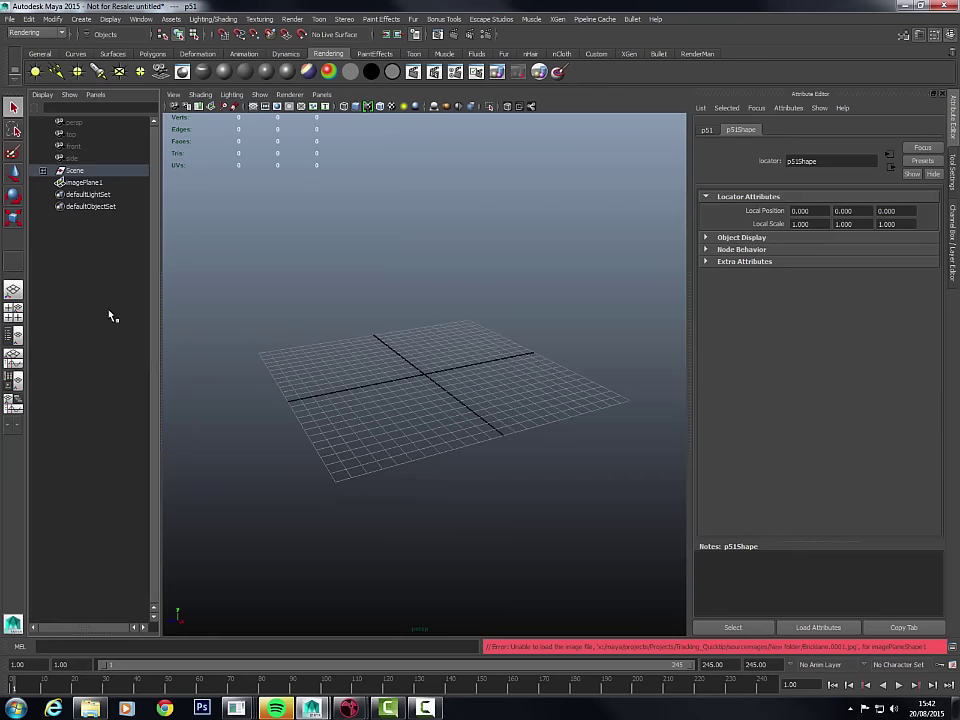
left_click(75, 171)
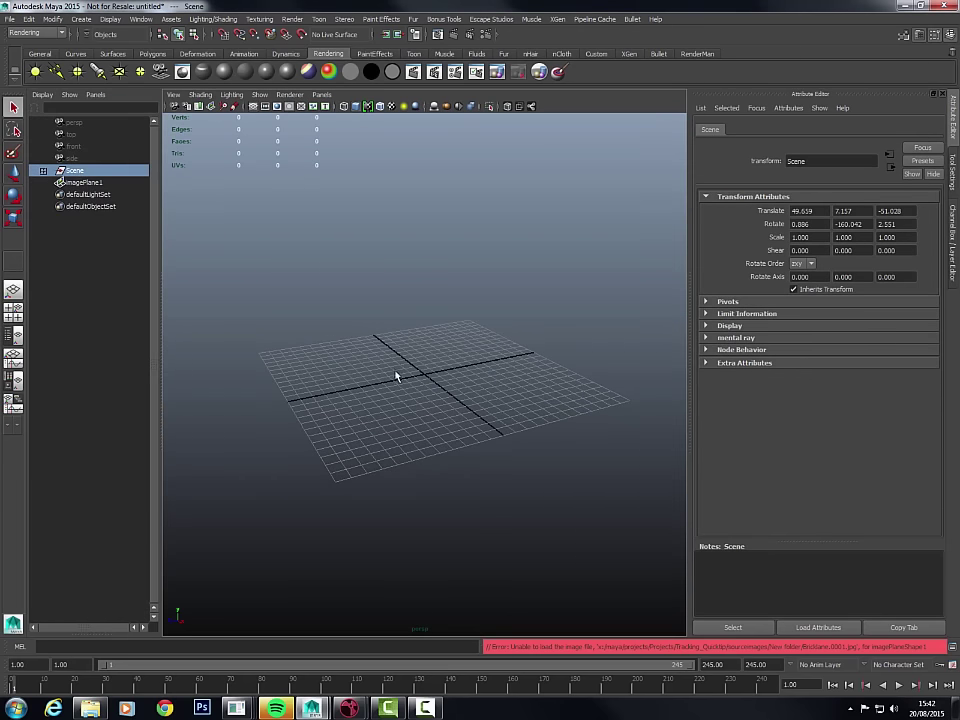
right_click_drag(396, 375, 279, 214, "alt")
left_click_drag(416, 375, 290, 380, "alt")
left_click_drag(399, 394, 439, 388, "alt")
mouse_move(420, 430)
left_mouse_down("alt")
mouse_move(441, 411)
mouse_move(425, 384)
mouse_move(435, 403)
mouse_move(427, 407)
left_mouse_up("alt")
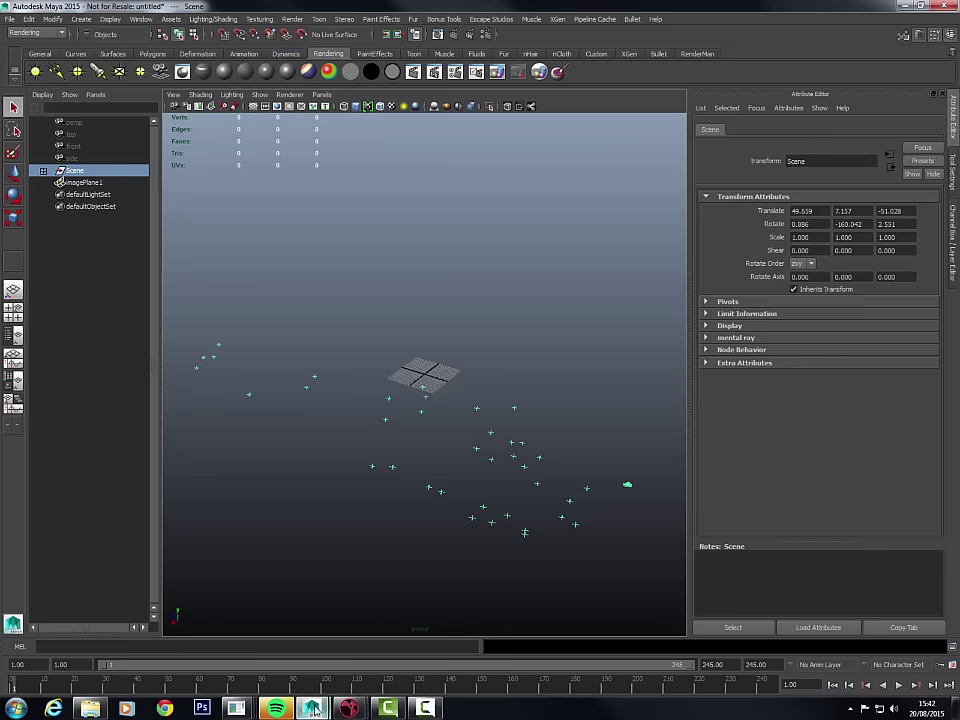
- Look at the tracked shot in 3DEqualizer, return to Maya and save the preferences with the linear working unit set to meter
mouse_move(236, 708)
left_click(208, 635)
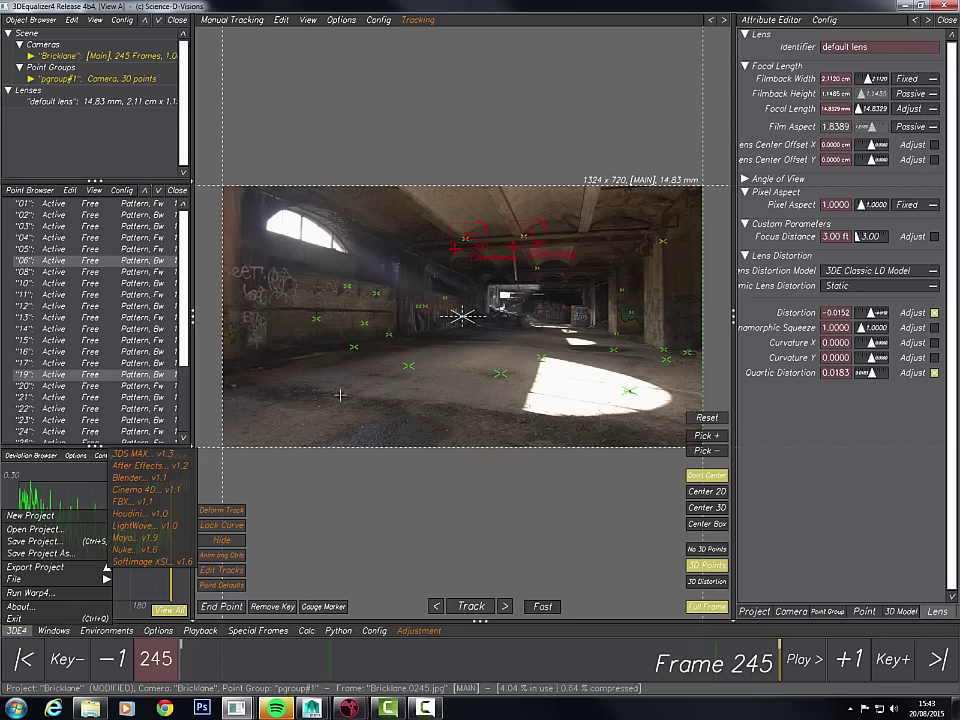
mouse_move(318, 695)
left_click(360, 645)
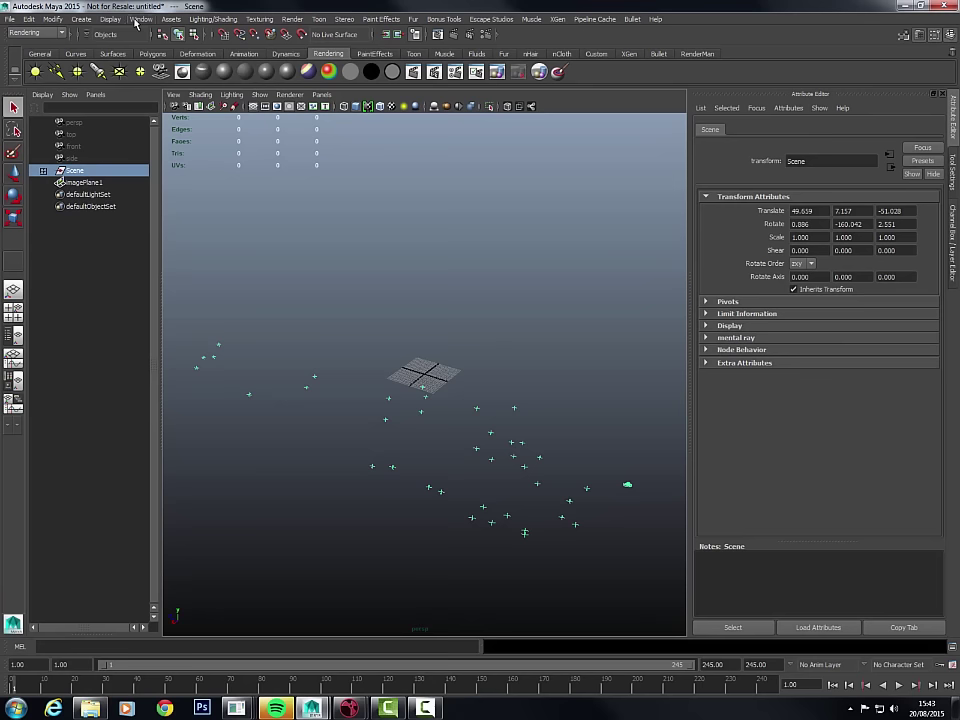
left_click(138, 20)
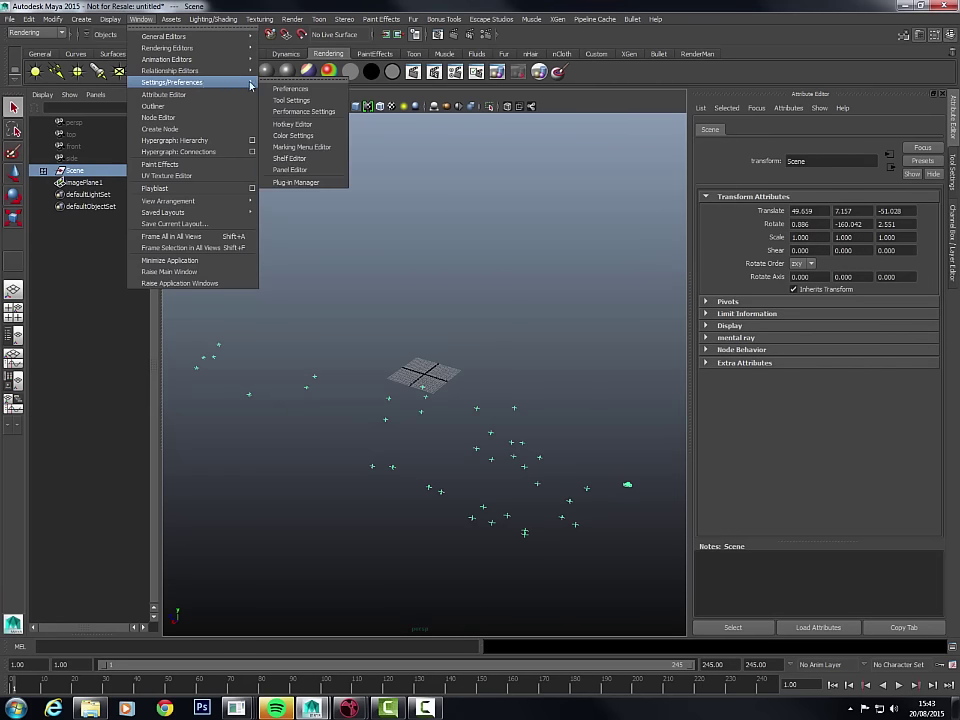
left_click(279, 90)
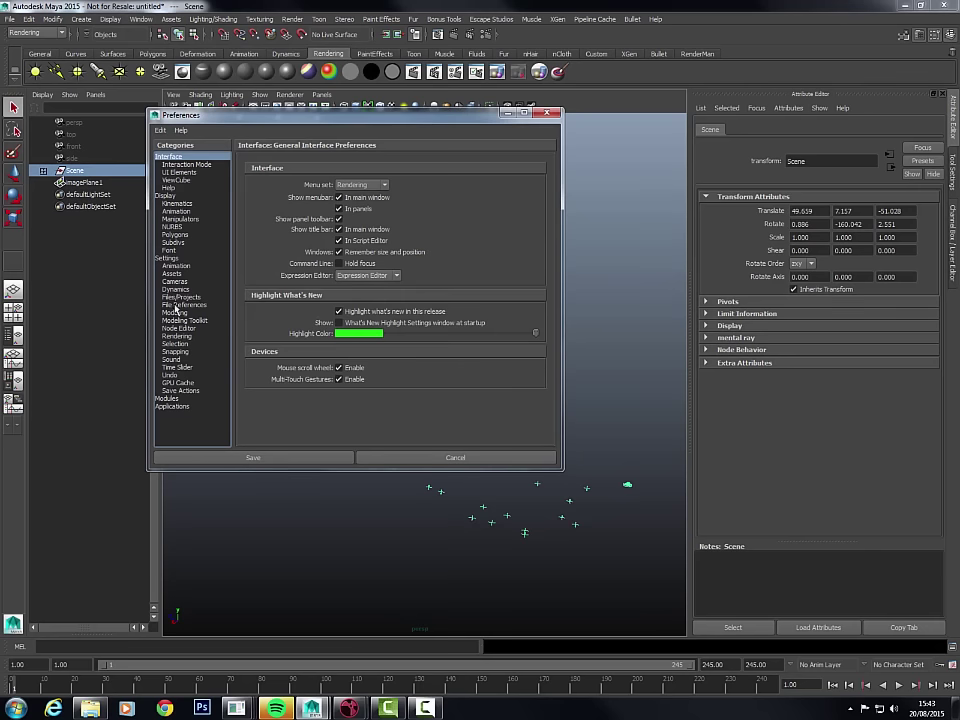
left_click(170, 259)
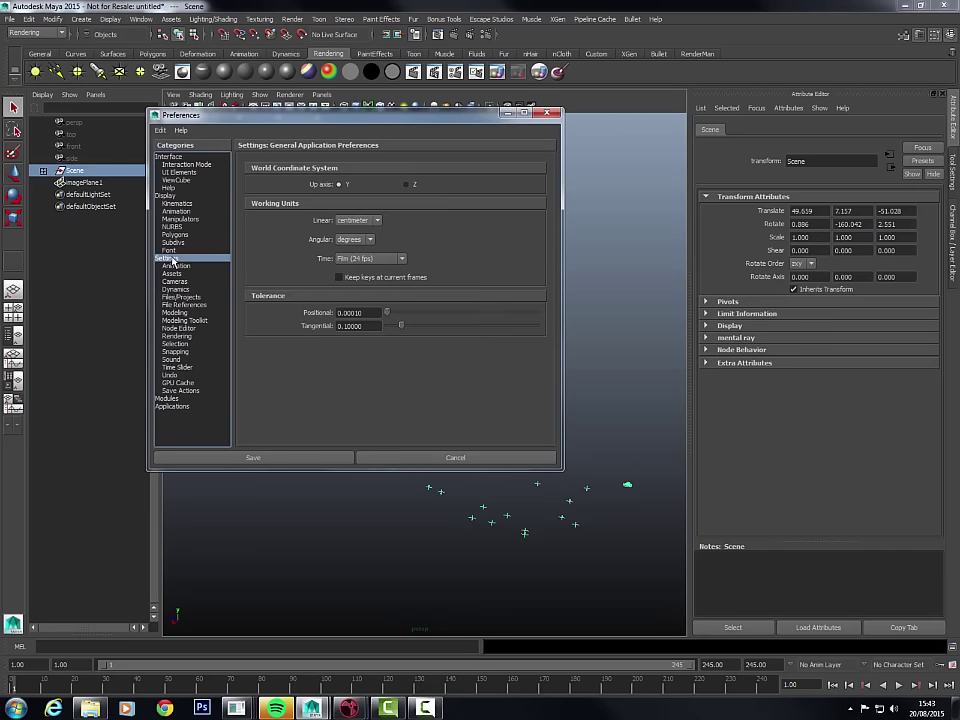
left_click(356, 221)
left_click(345, 247)
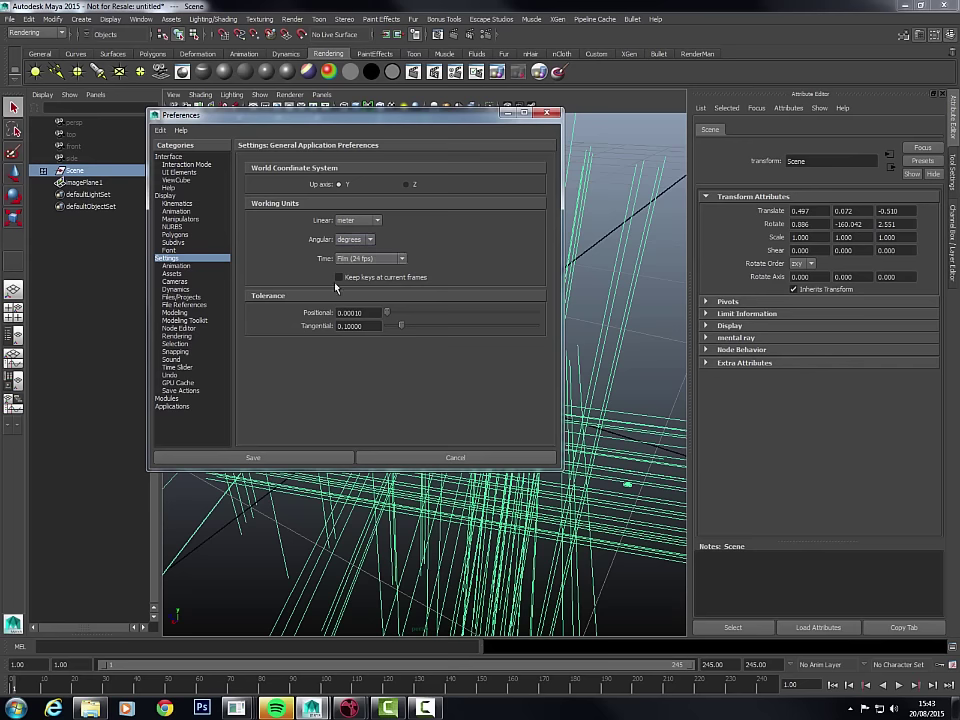
left_click(304, 457)
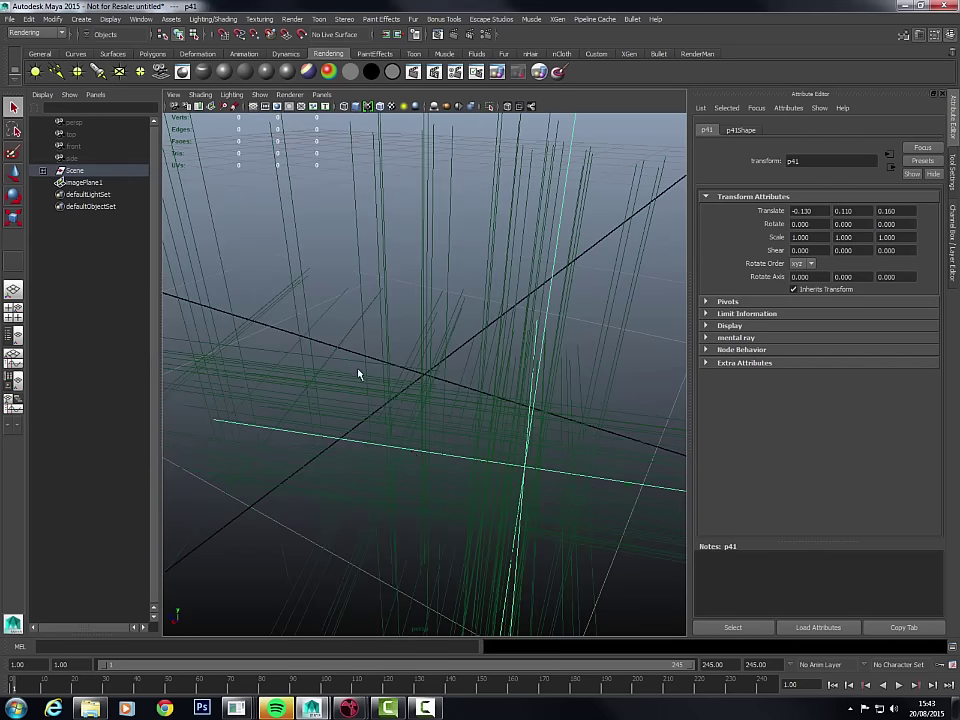
- Select the Scene group and examine the size of its locators against the grid from several distances and angles
left_click(75, 170)
scroll(364, 321, "down", 8)
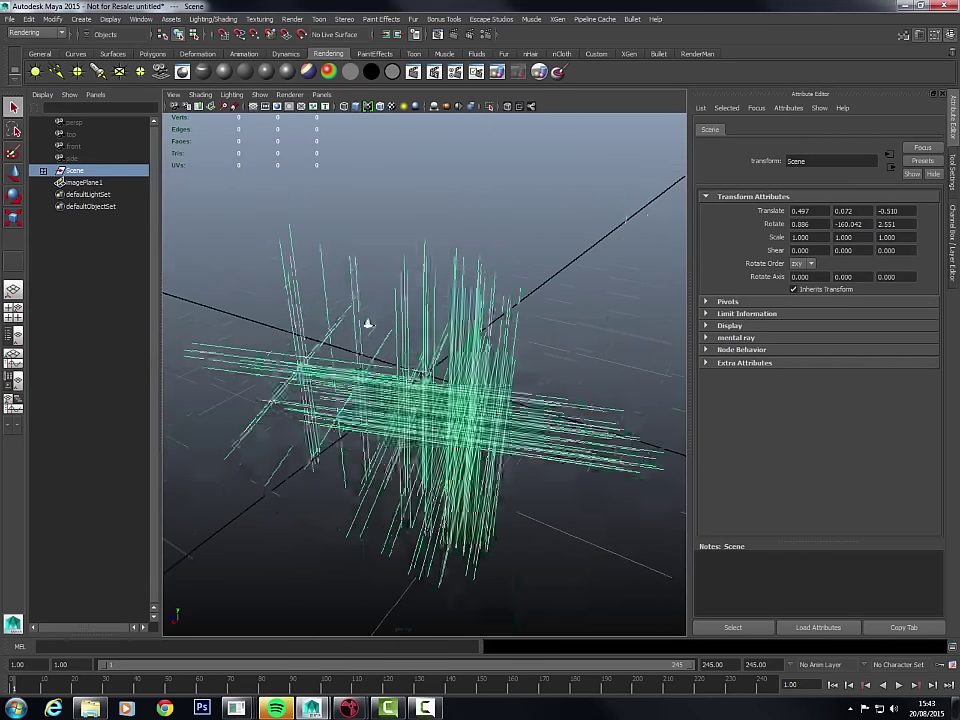
scroll(353, 335, "up", 3)
scroll(341, 339, "down", 10)
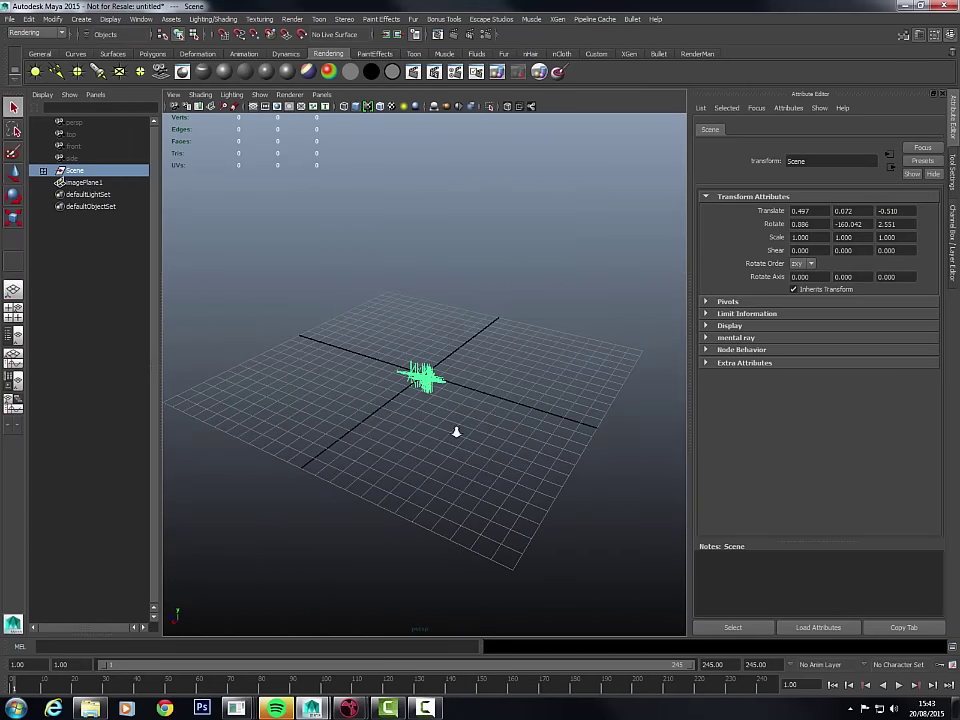
scroll(456, 433, "up", 8)
left_click_drag(484, 506, 475, 462, "alt")
scroll(424, 386, "down", 5)
right_click_drag(475, 462, 360, 362, "alt")
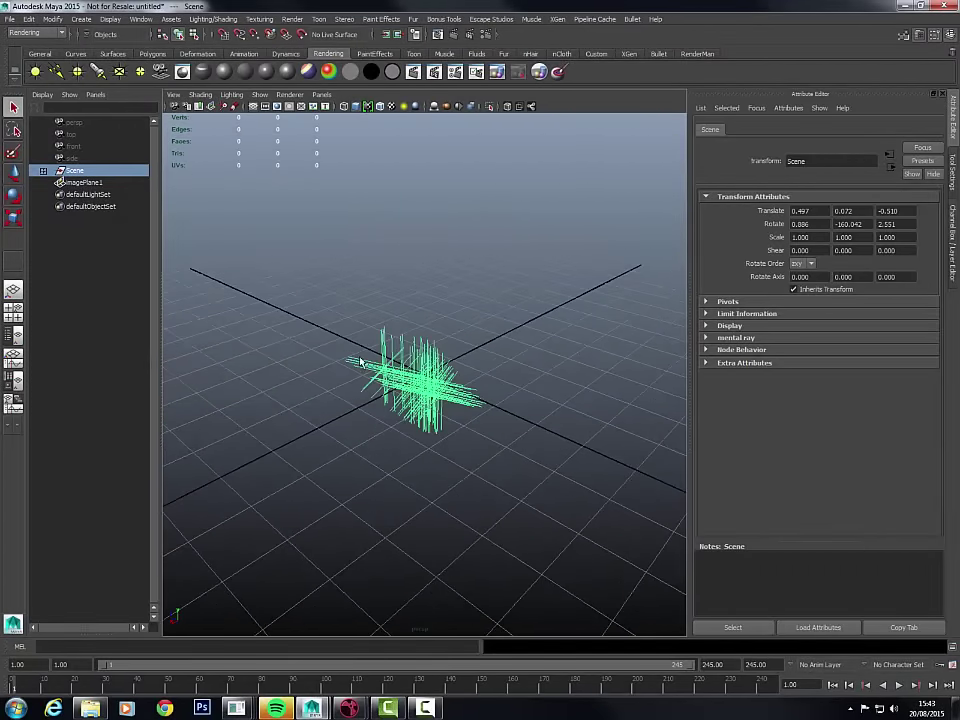
- Expand the Scene group and the camera point group inside it, looking at the Bricklane_1_1 camera's attributes along the way
left_click(43, 171)
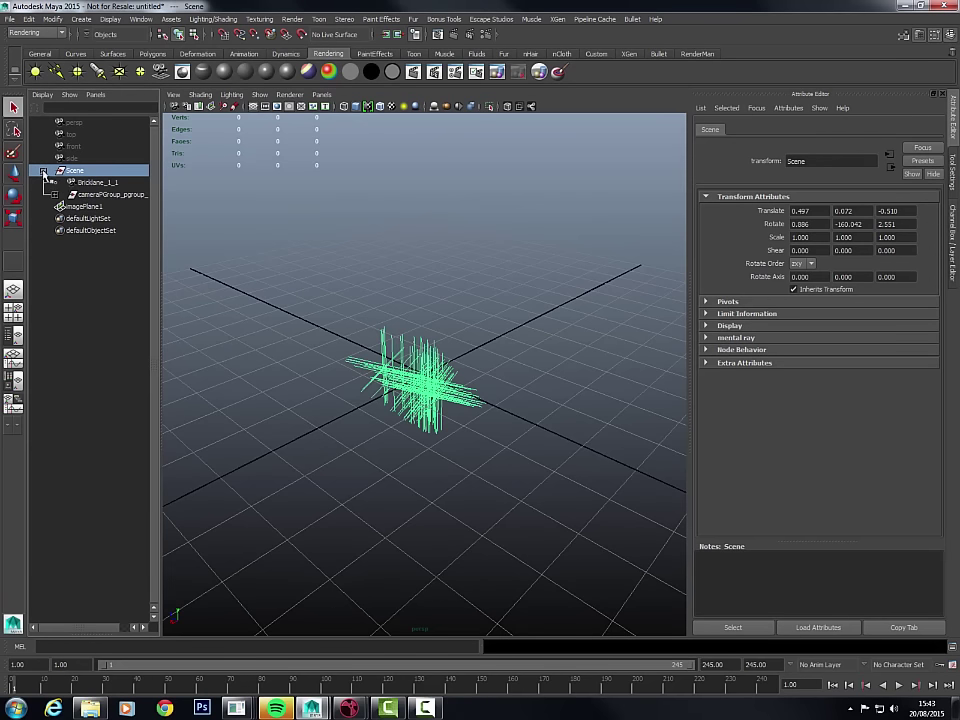
left_click(98, 183)
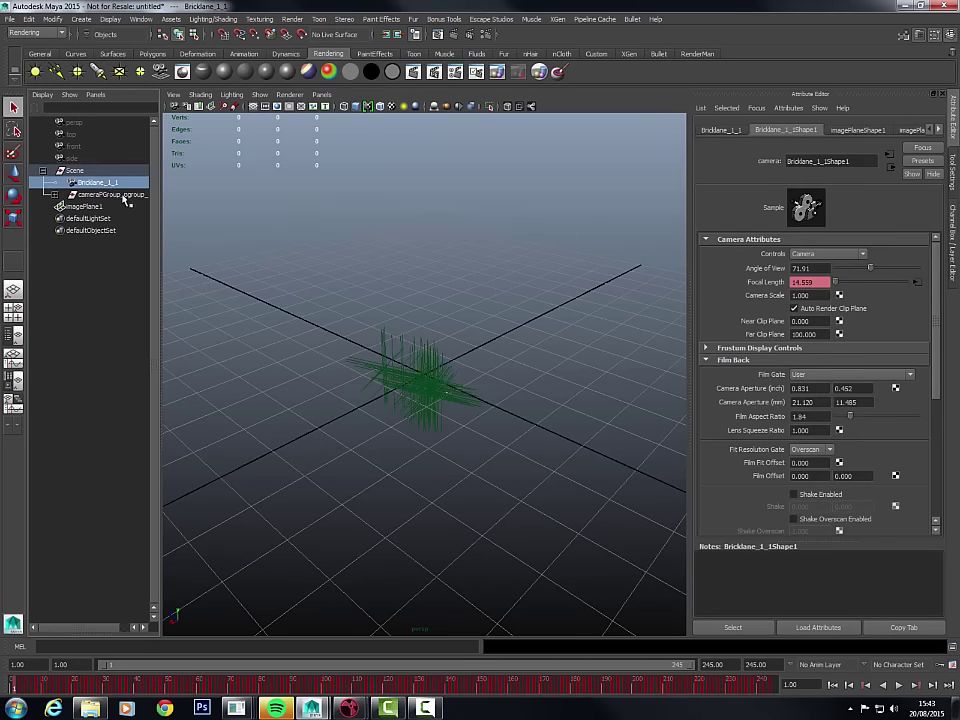
left_click(122, 195)
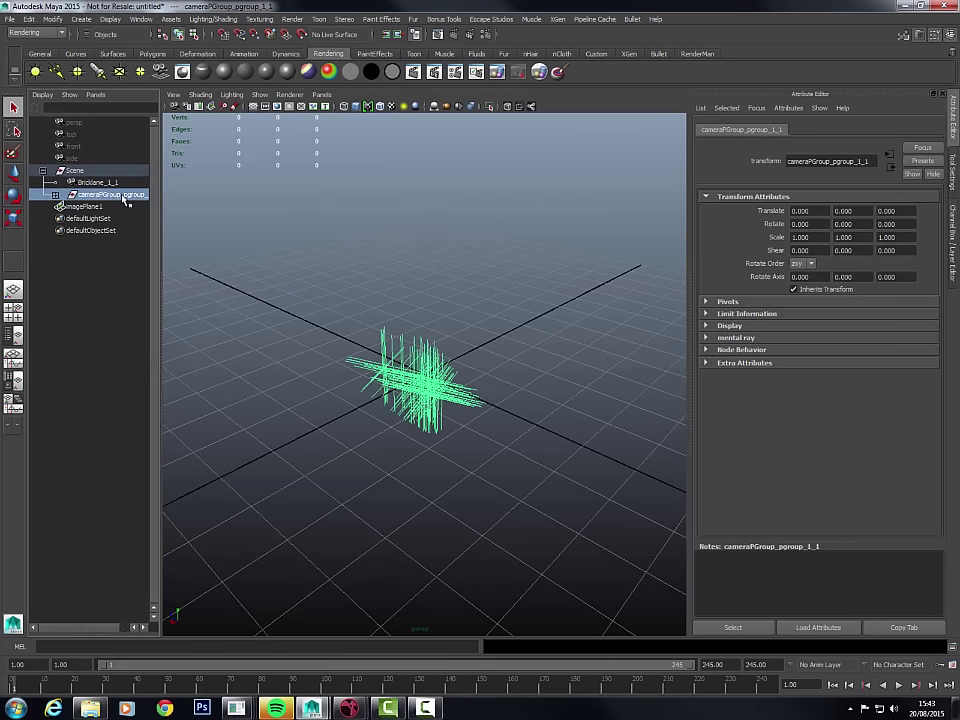
left_click(55, 195)
scroll(116, 163, "down", 2)
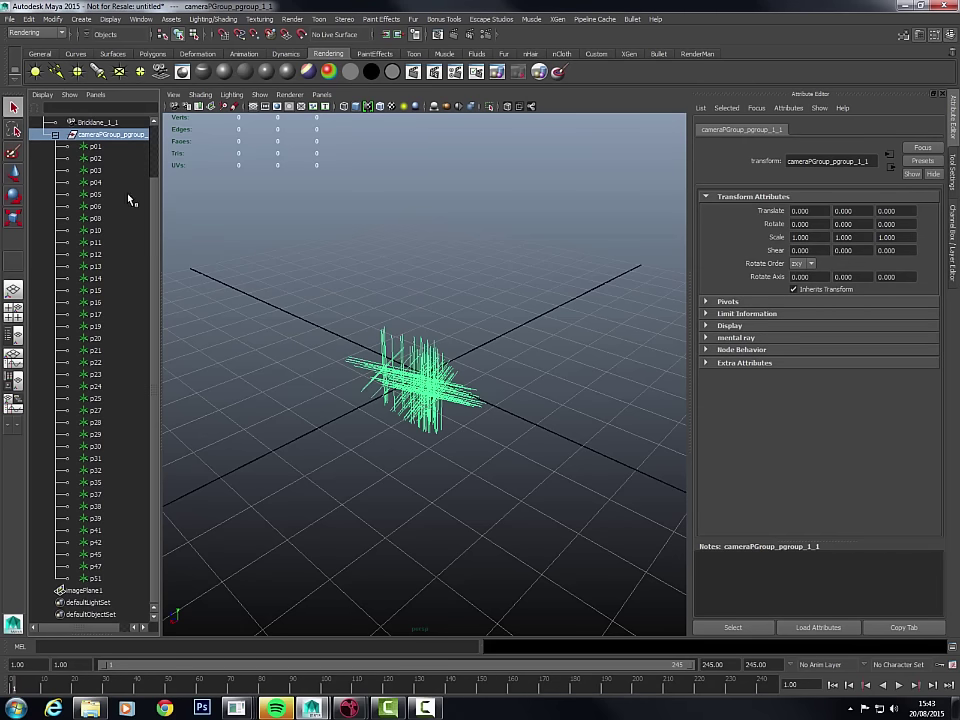
- Step through the individual tracking locators from p01 onward and reselect the cameraPGroup_pgroup_1_1 group
left_click(100, 158)
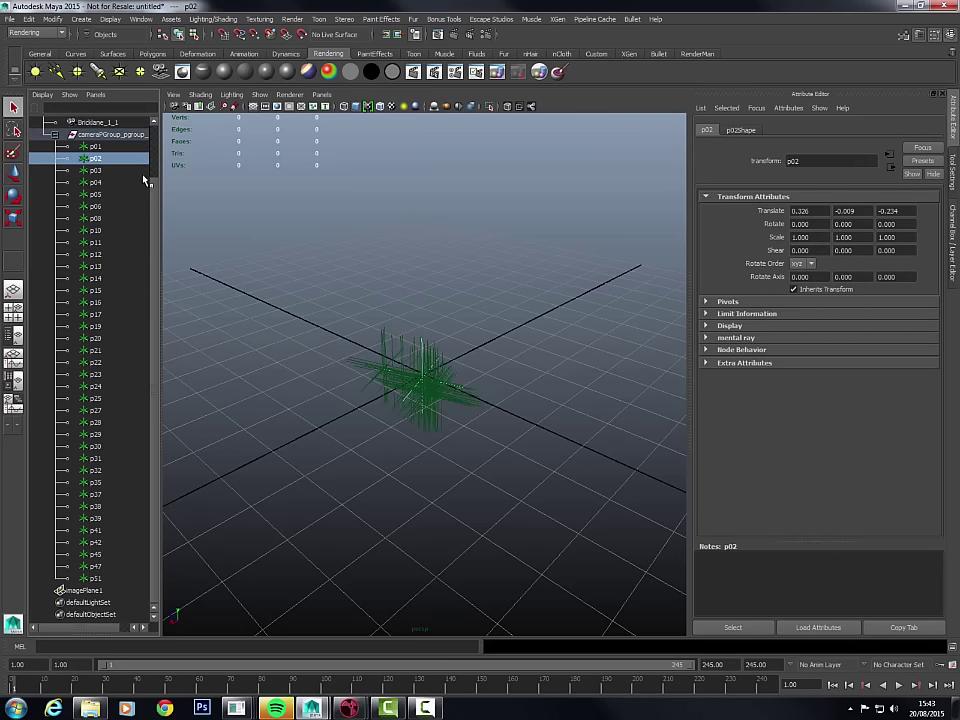
key("Down")
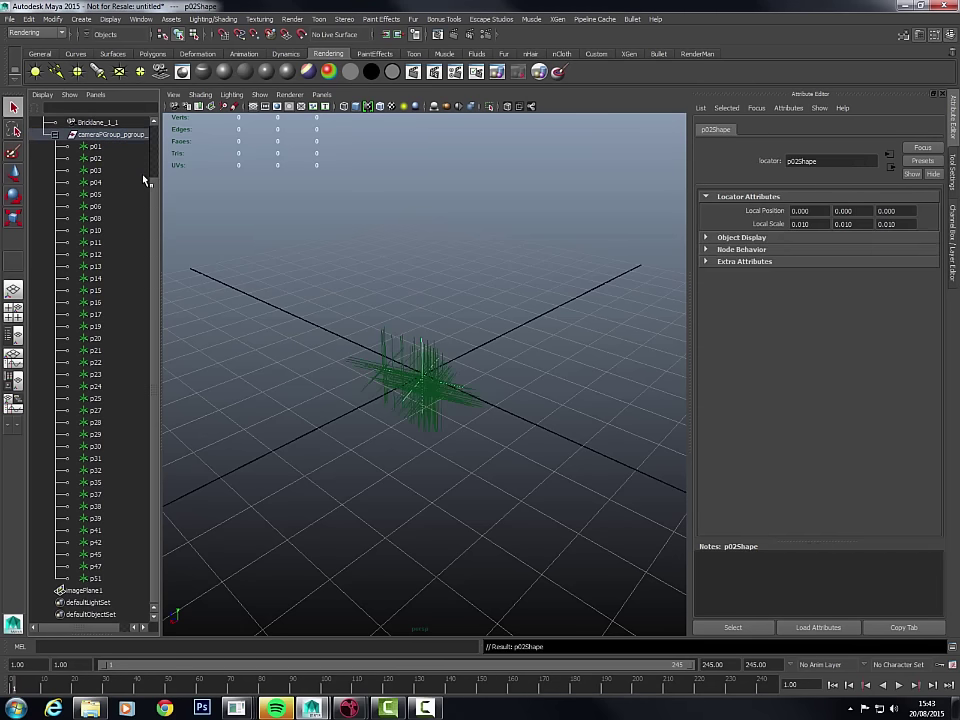
left_click(100, 146)
key("Down")
key("Down")
key("Down")
key("Down")
key("Down")
key("Down")
key("Down")
key("Down")
key("Down")
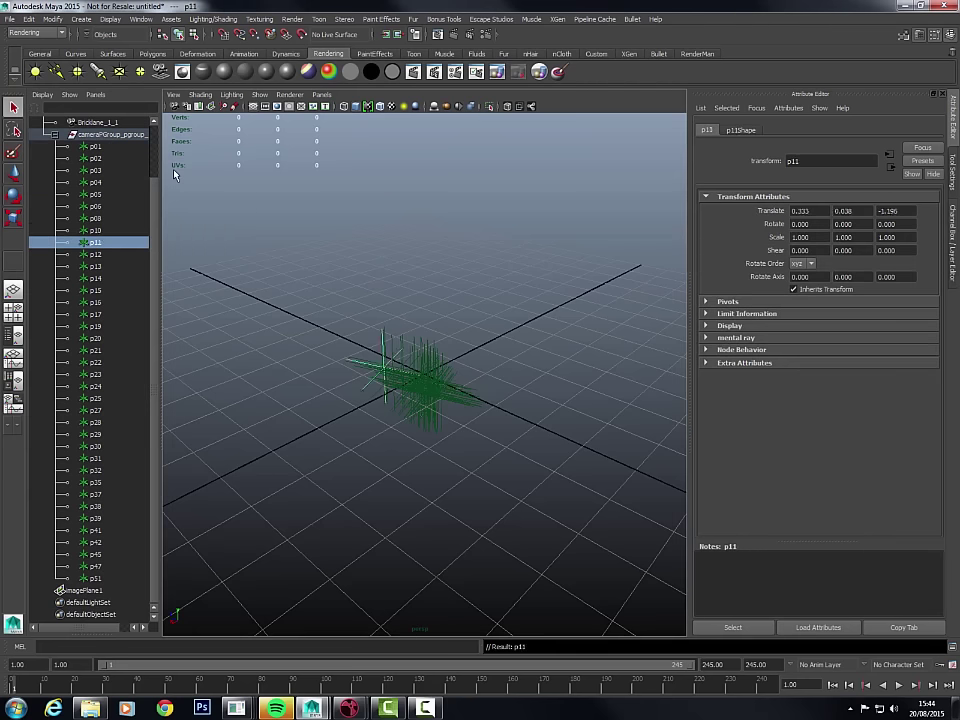
left_click(70, 133)
left_click(84, 123)
left_click(64, 134)
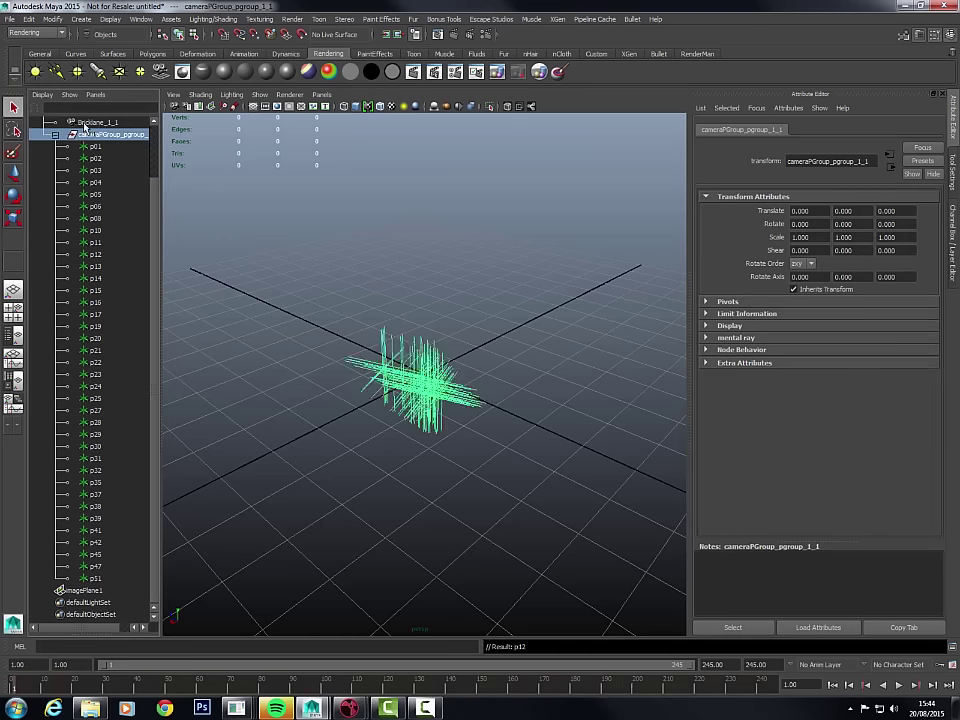
- Collapse the camera point group and inspect the Bricklane_1_1 camera and the point group as the two children of Scene
left_click(62, 123)
left_click(56, 136)
left_click(97, 194)
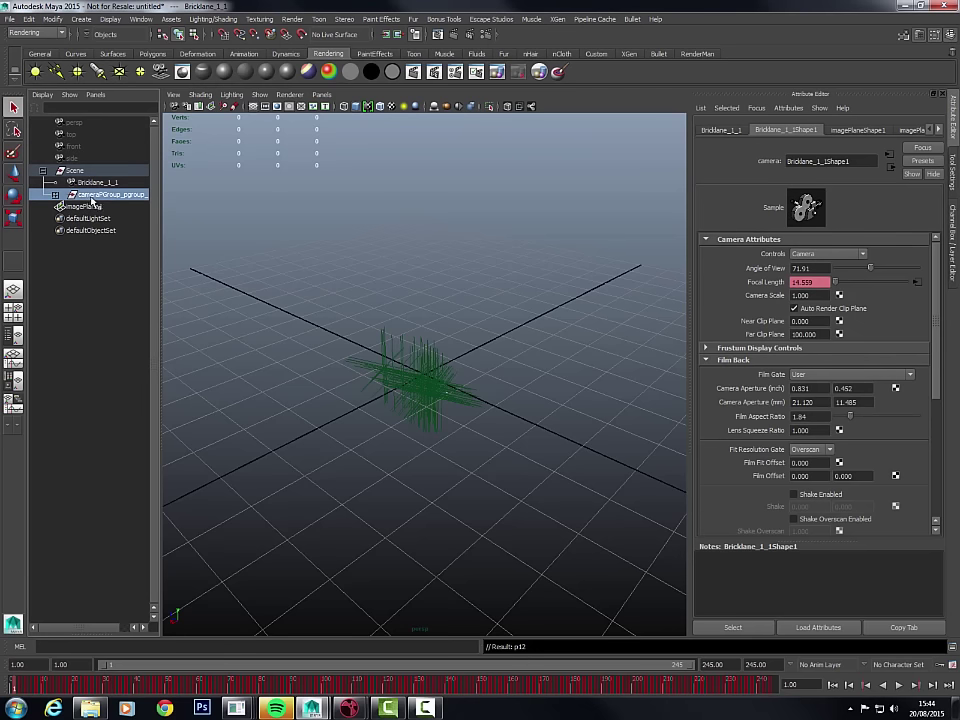
left_click(97, 183)
left_click(98, 195)
left_click(99, 184)
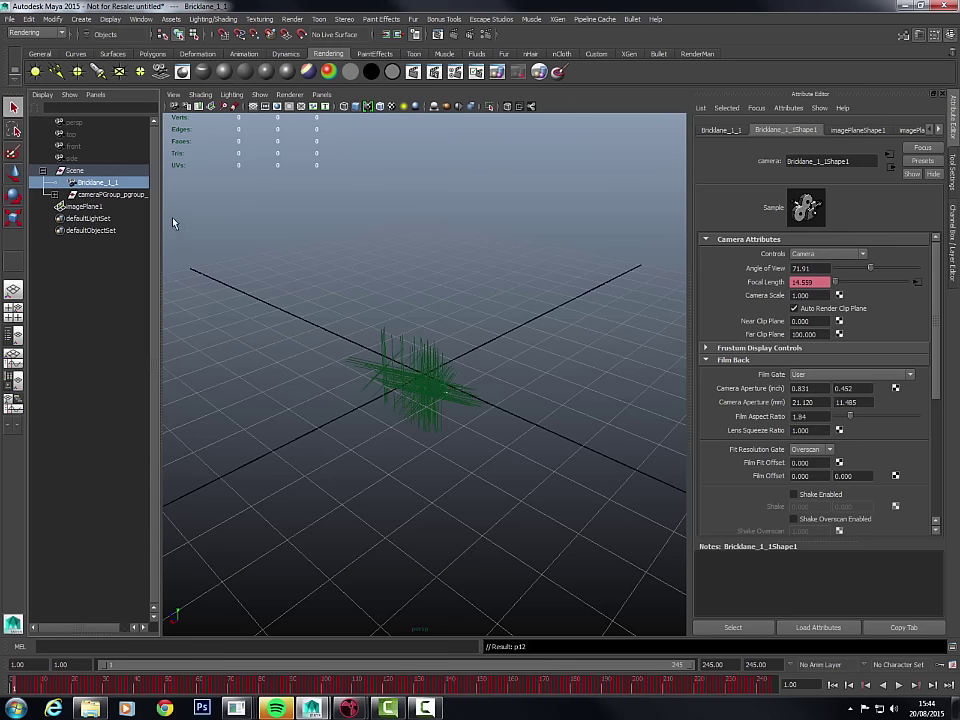
- Collapse the Scene group and set its Scale X, Y and Z to 10, checking the enlarged track against the grid
left_click(44, 173)
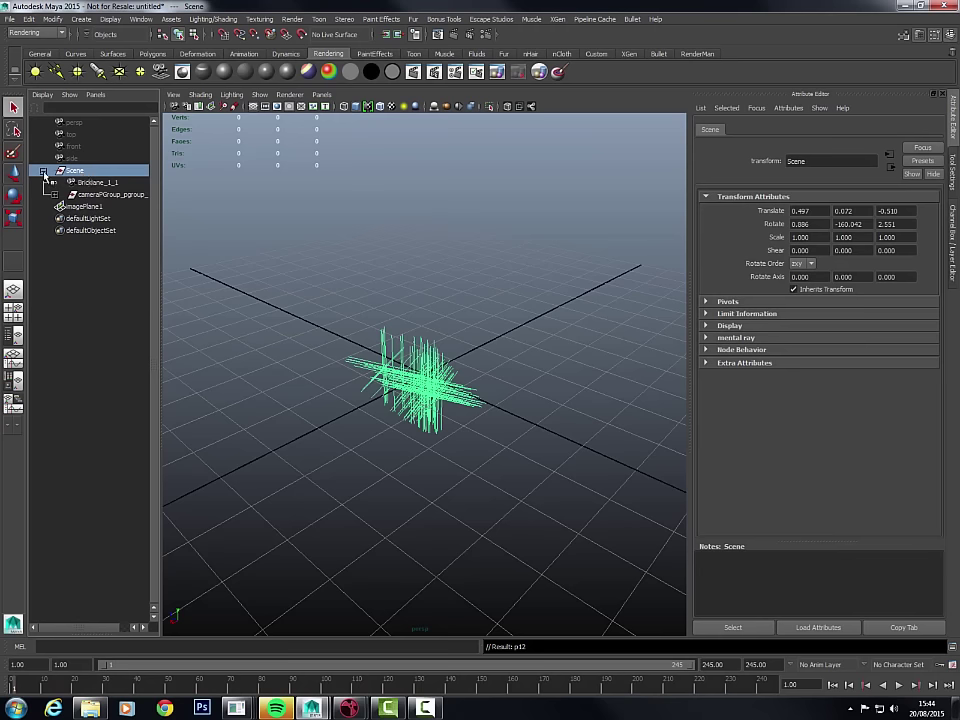
left_click(43, 172)
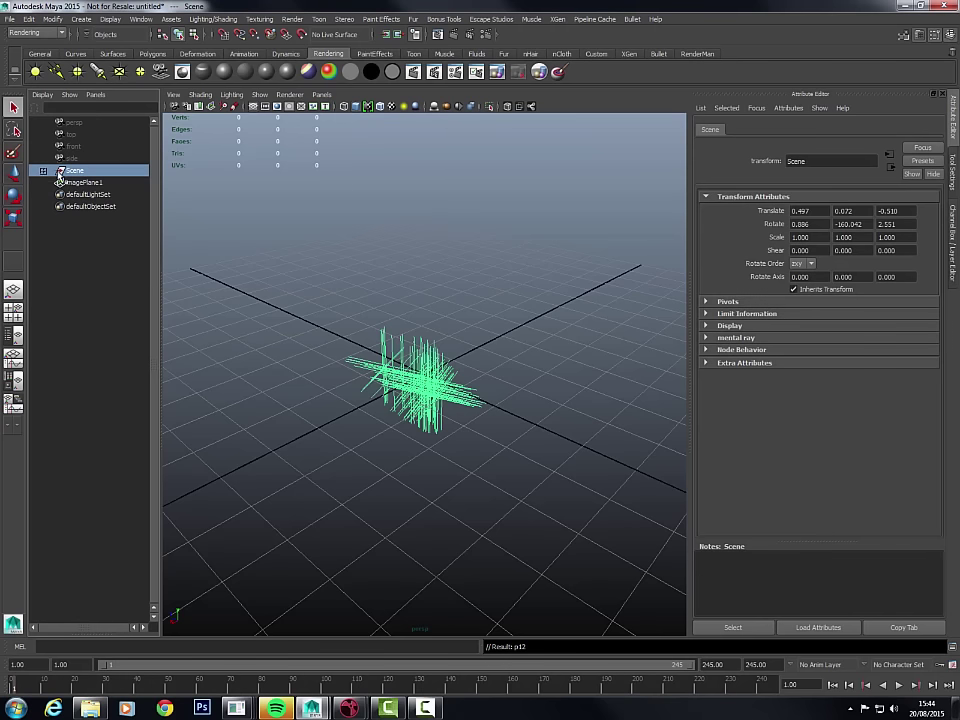
left_click(950, 235)
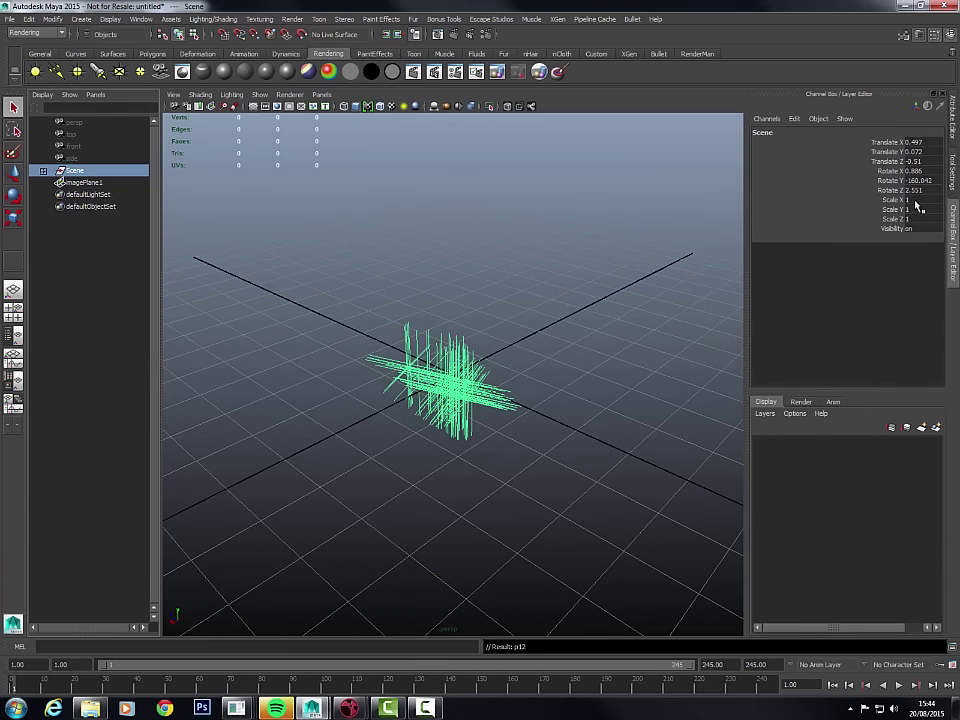
left_click_drag(915, 200, 921, 218)
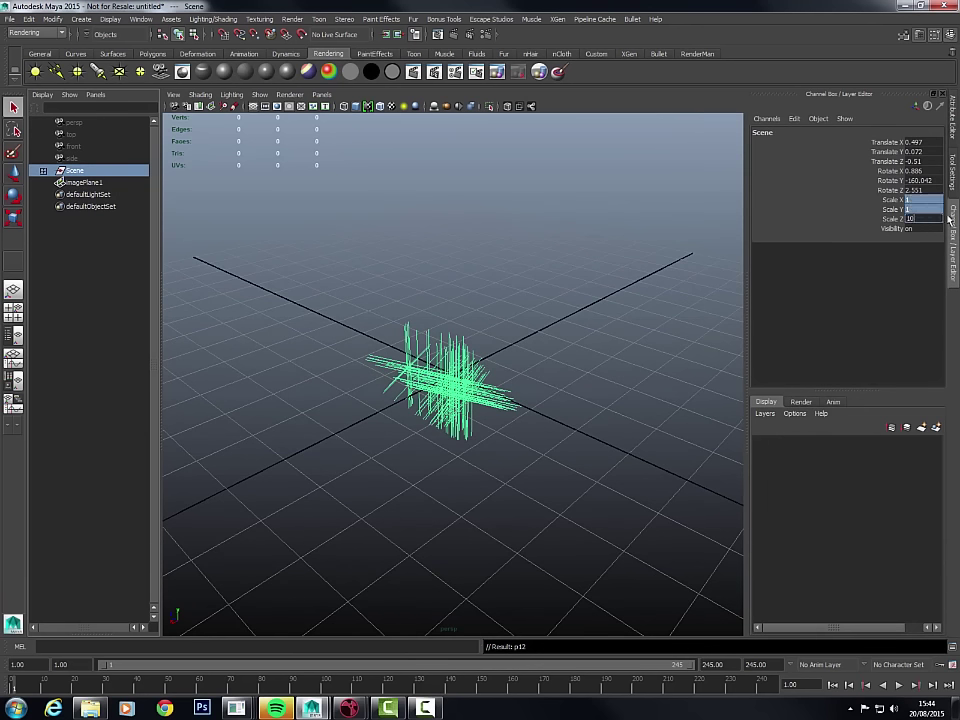
type("10")
key("Return")
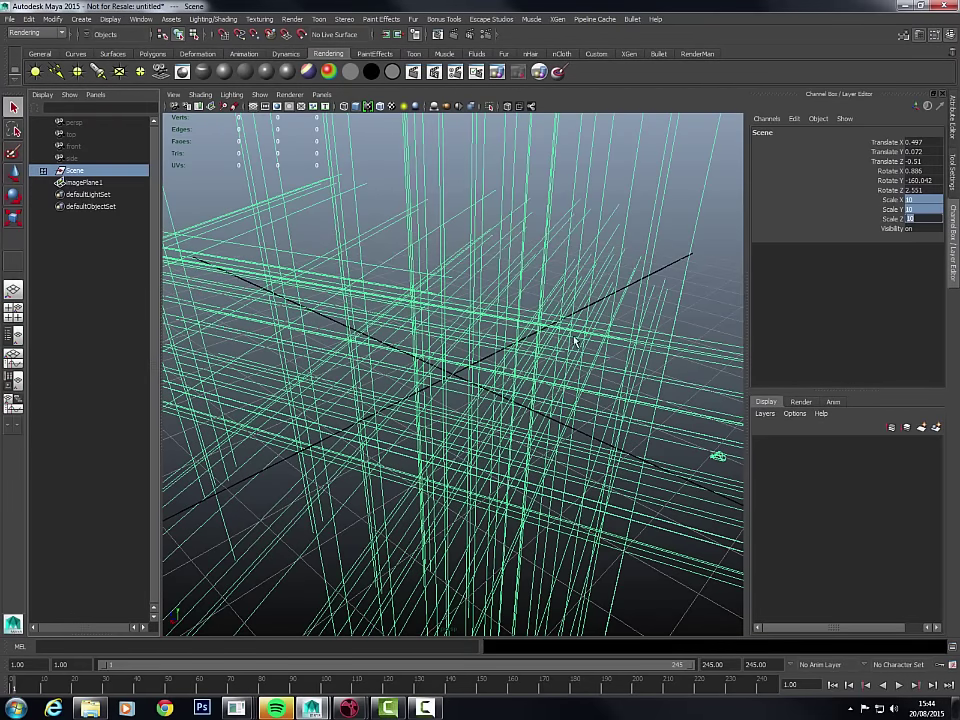
scroll(575, 342, "down", 5)
left_click_drag(579, 364, 514, 385, "alt")
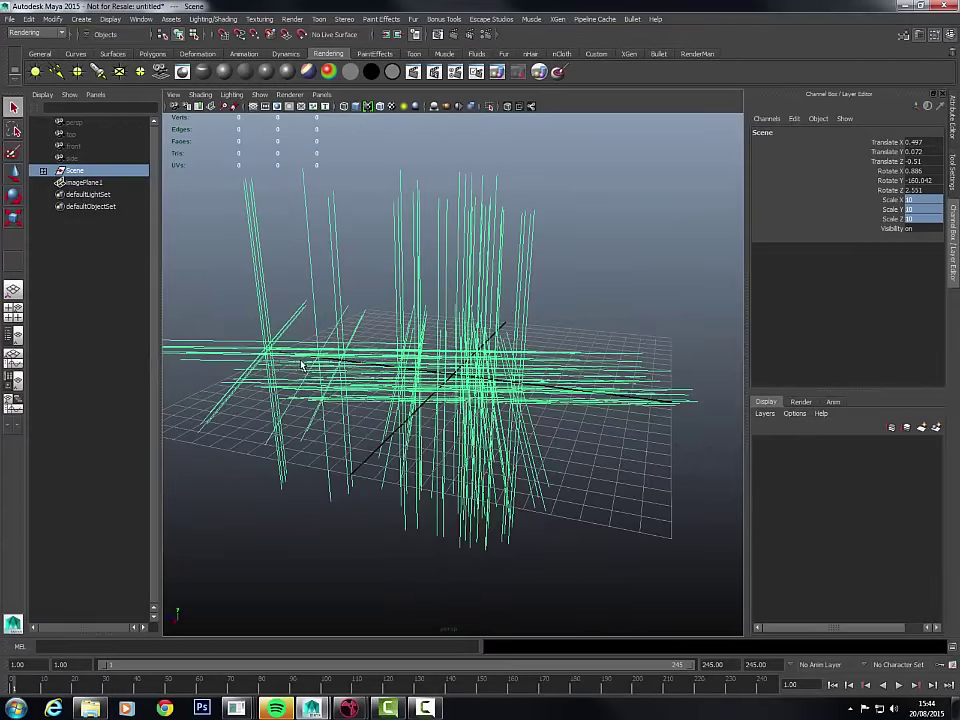
left_click_drag(362, 294, 422, 395, "alt")
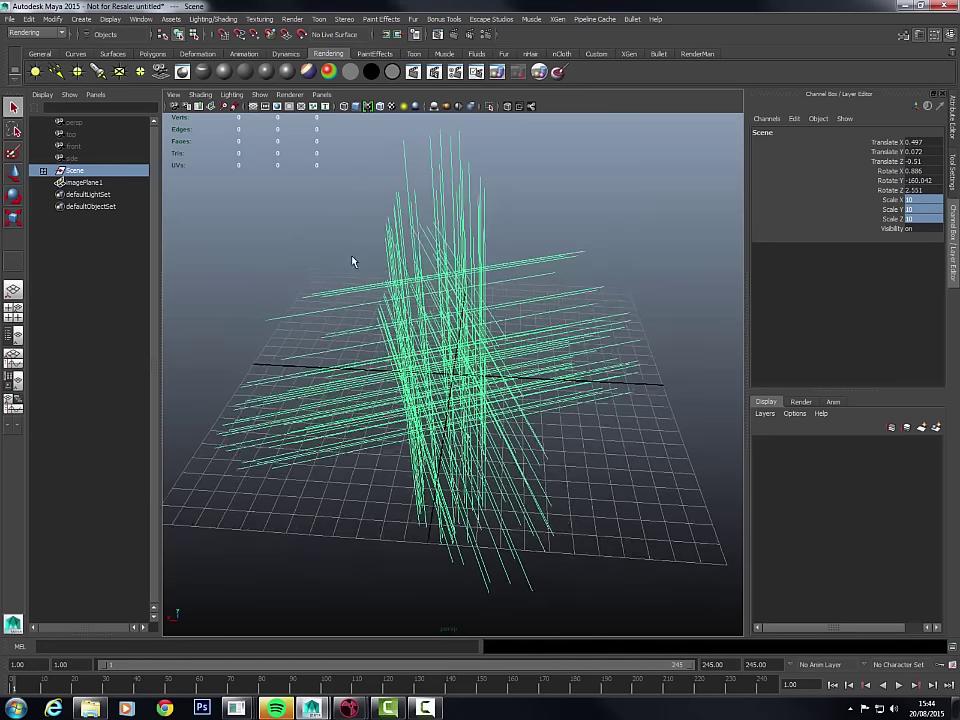
- Select all tracking locators from p01 to p51 inside the camera point group and set their Scale X, Y and Z to 0.1
left_click(43, 171)
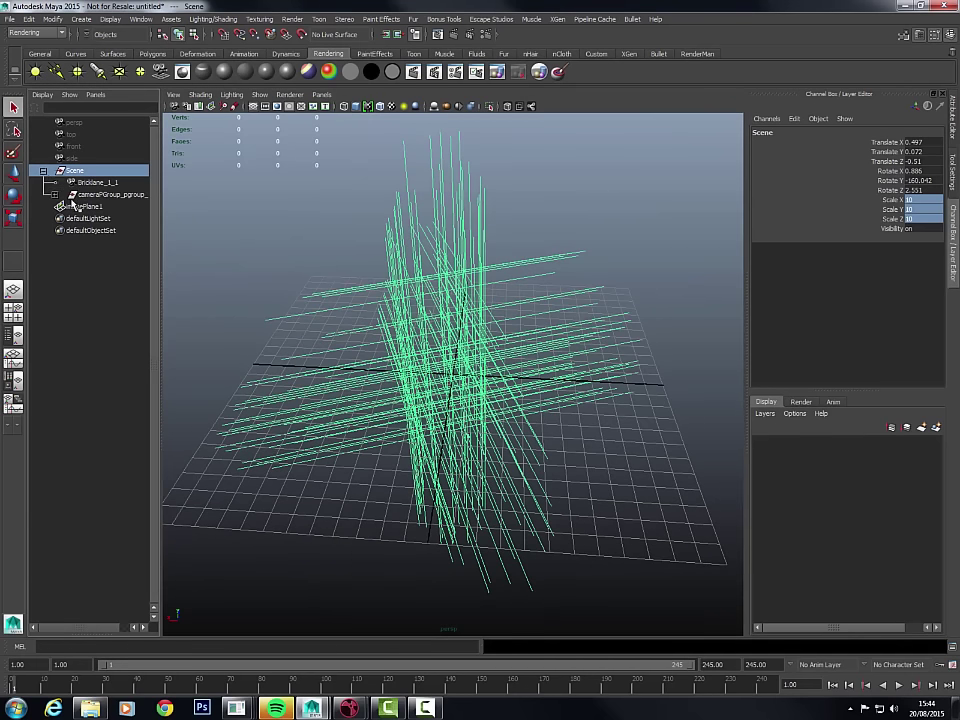
left_click(56, 195)
left_click(95, 206)
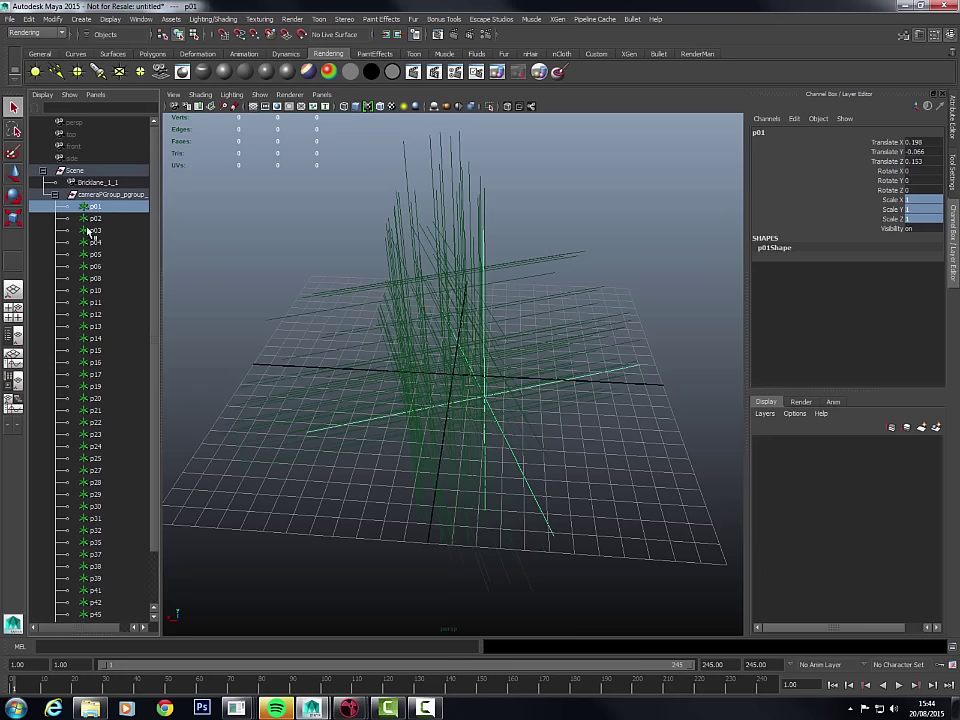
scroll(148, 392, "down", 2)
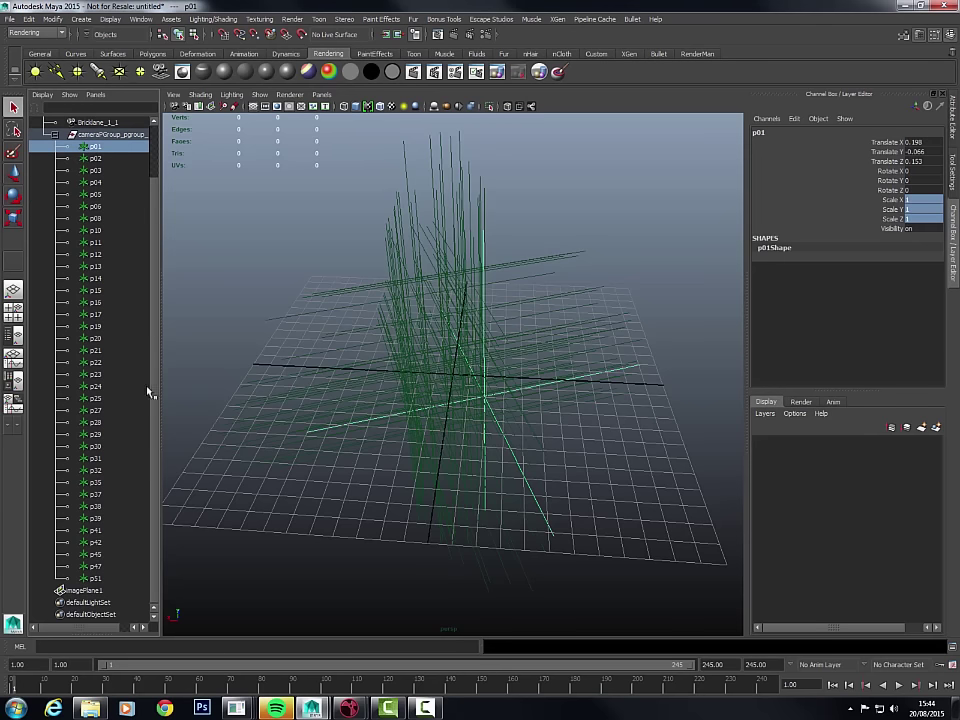
left_click(98, 578, "shift")
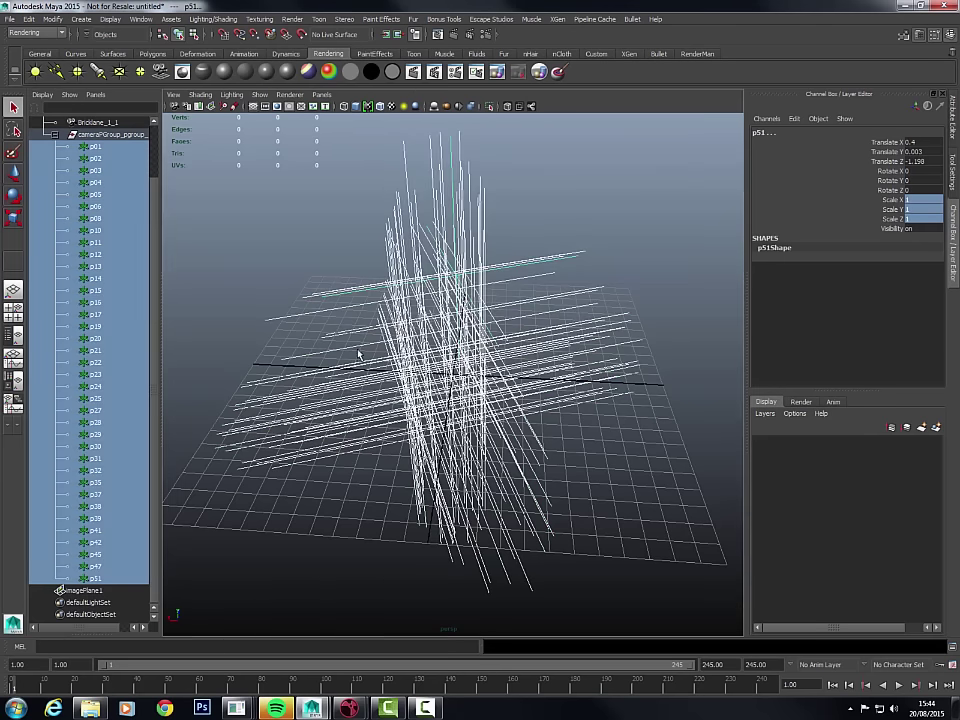
left_click_drag(358, 354, 306, 246, "alt")
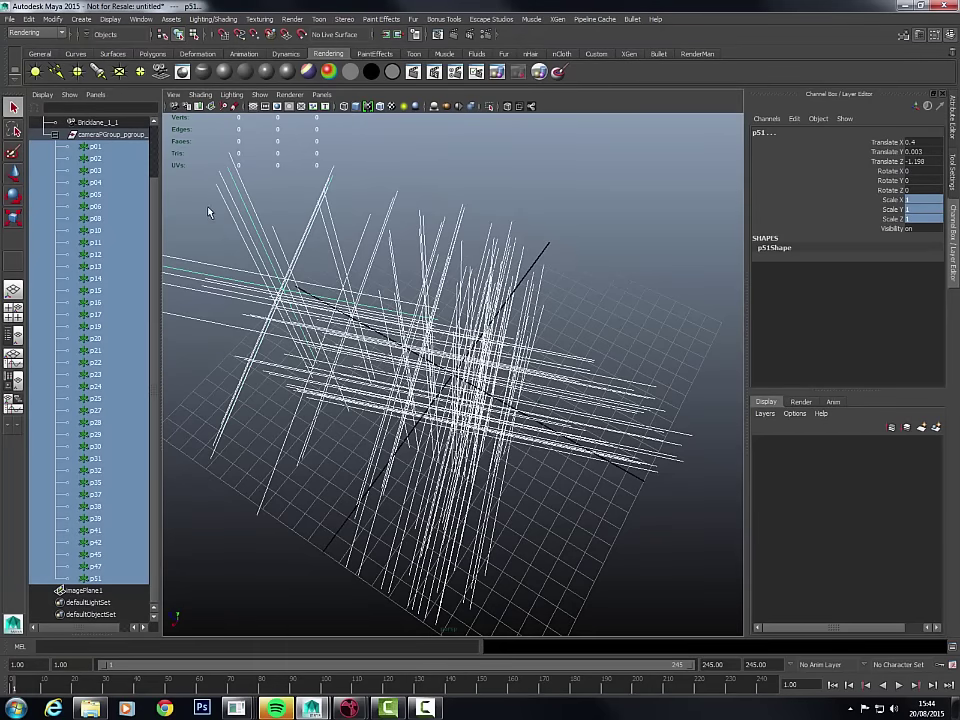
left_click_drag(527, 486, 543, 296, "alt")
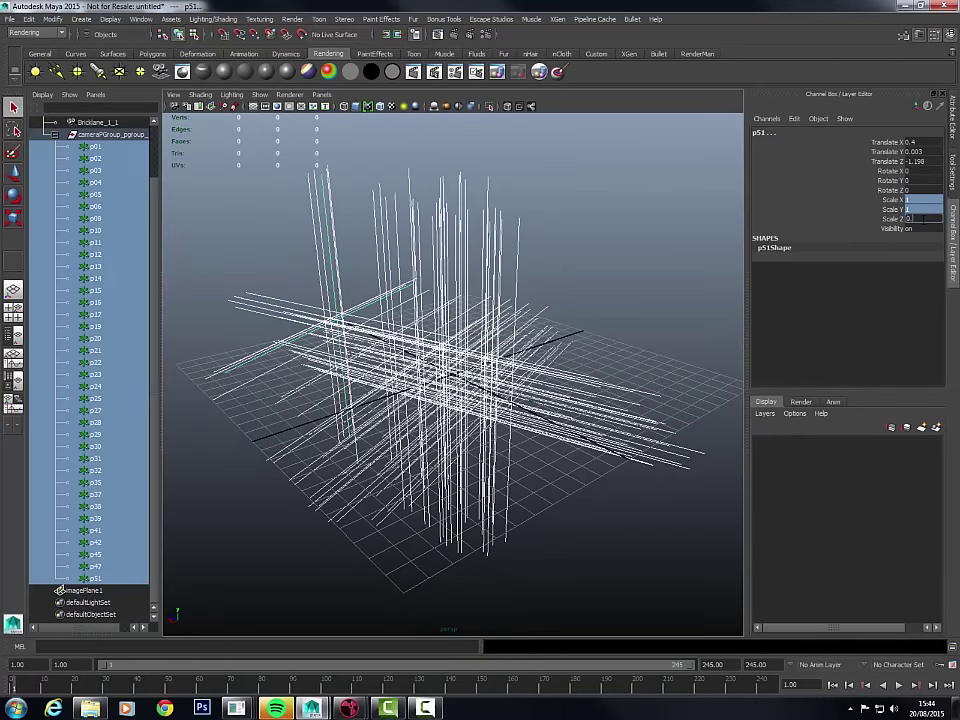
key("Return")
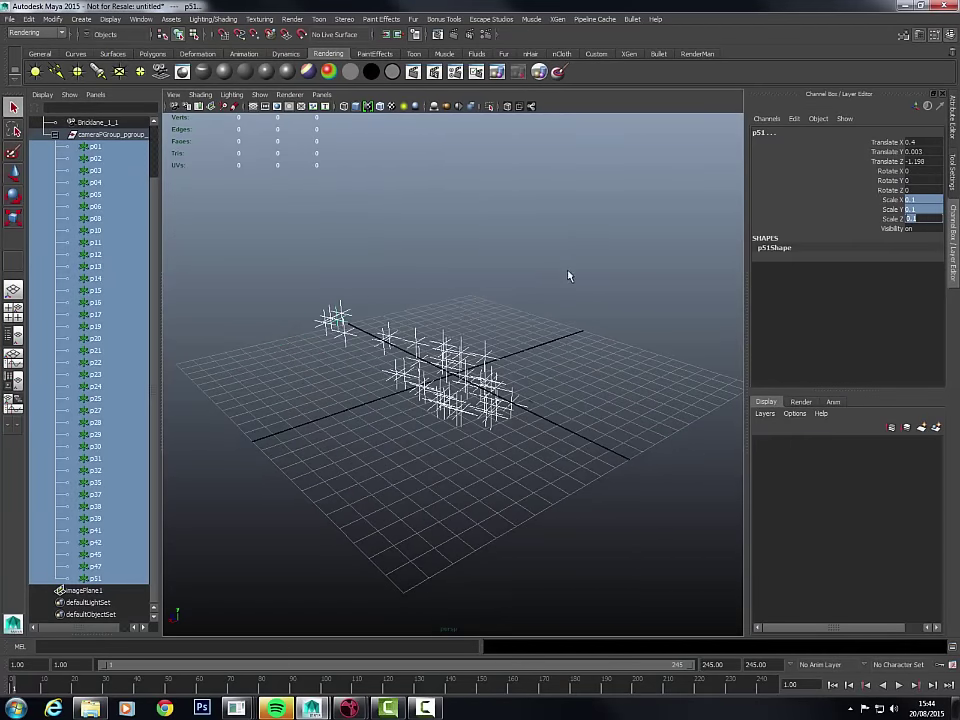
- Reduce the selected locators' Scale X, Y and Z to 0.05, collapse their group and clear the selection
right_click_drag(495, 425, 548, 515, "alt")
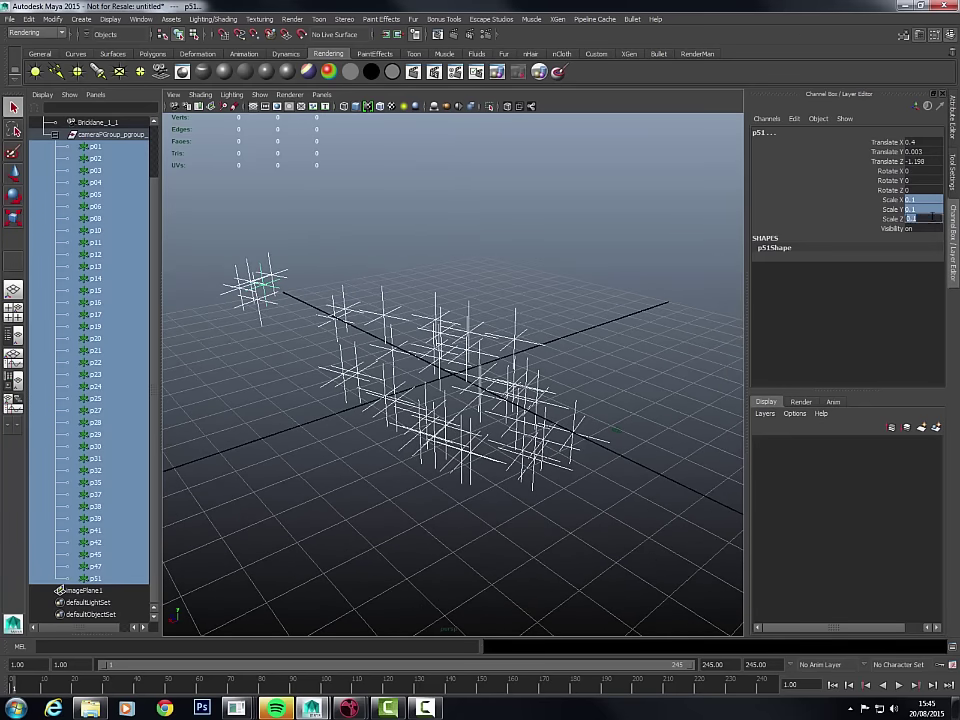
type("5")
key("Return")
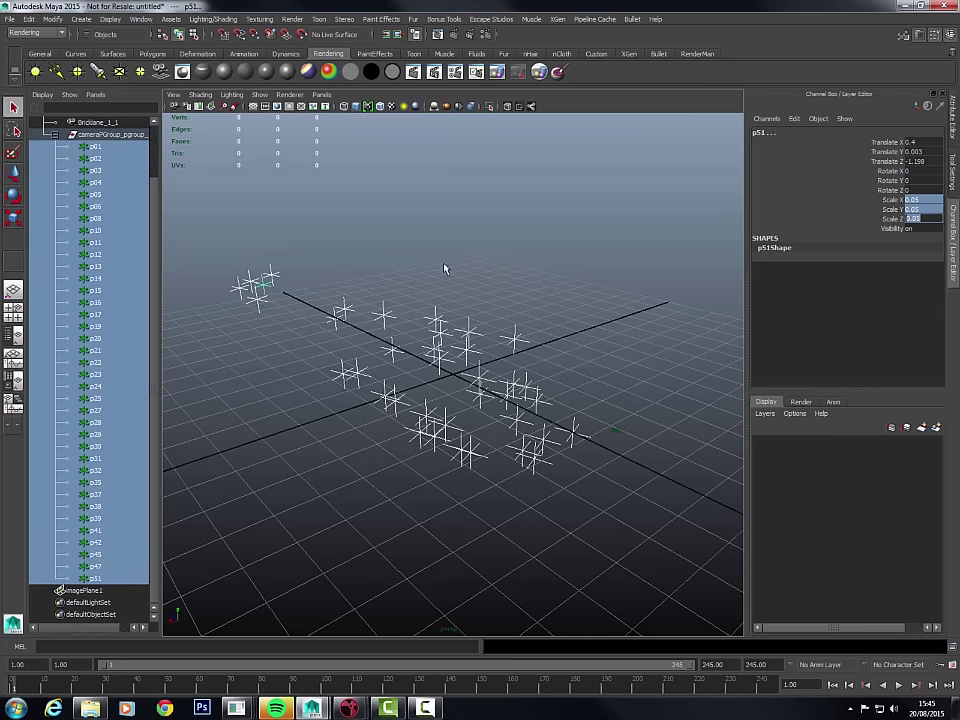
left_click(55, 134)
left_click(510, 313)
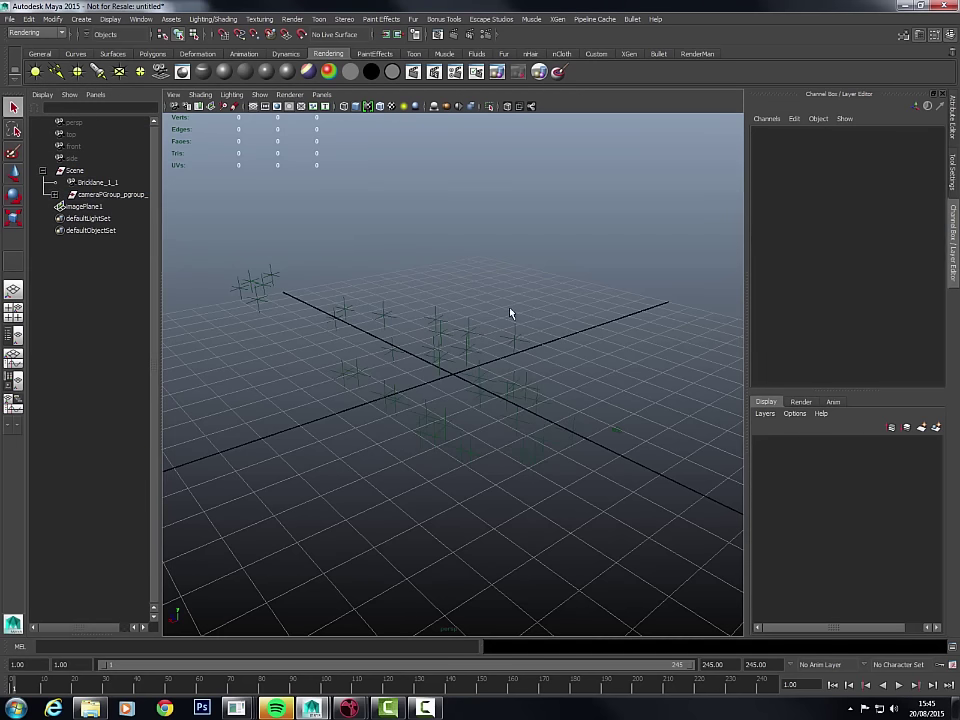
- Select the Bricklane_1_1 camera and set the Locator Scale in its shape's Object Display attributes to 4
left_click_drag(583, 371, 554, 353, "alt")
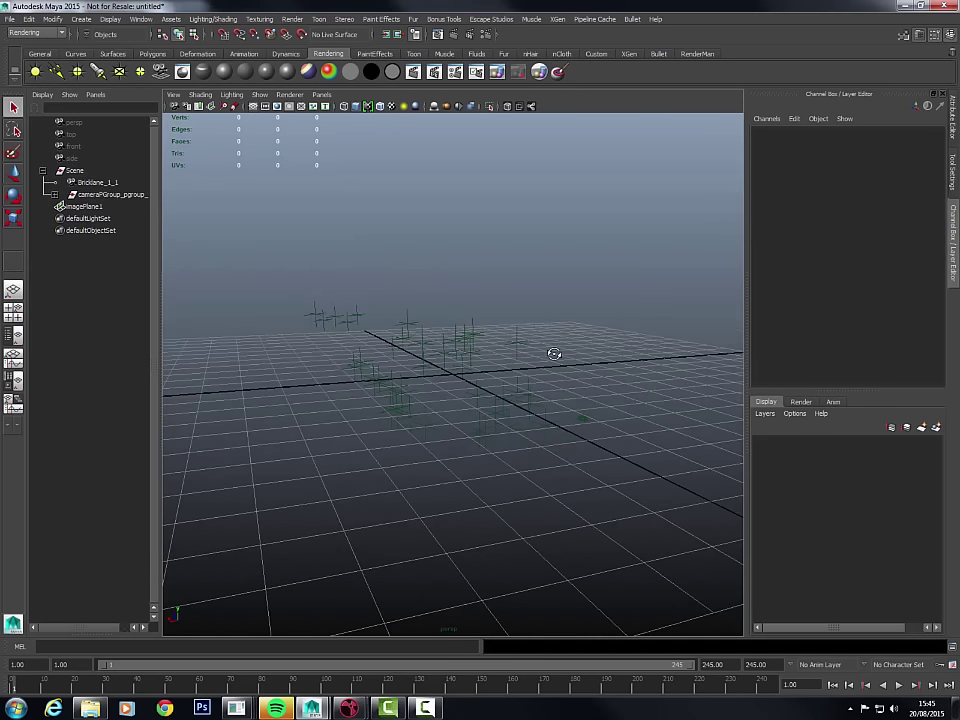
left_click(581, 414)
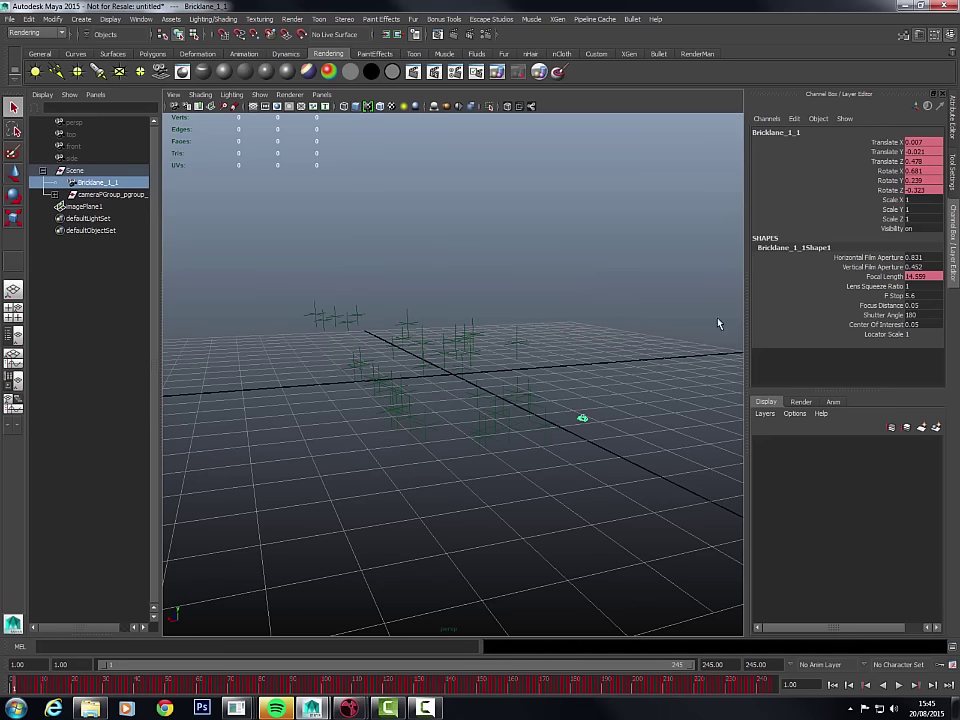
key("t")
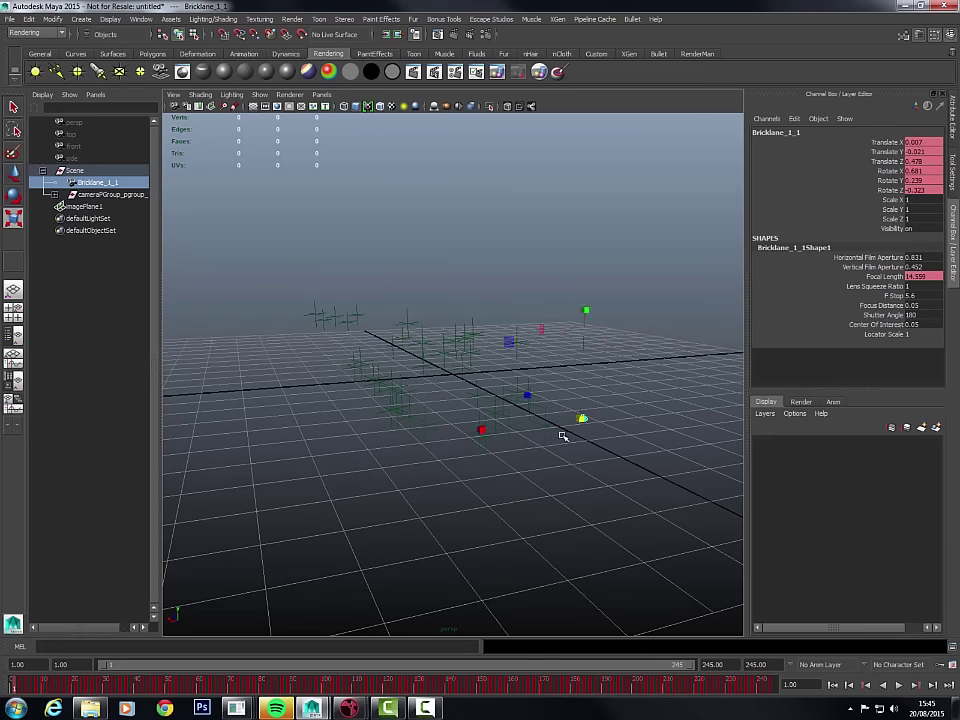
key("q")
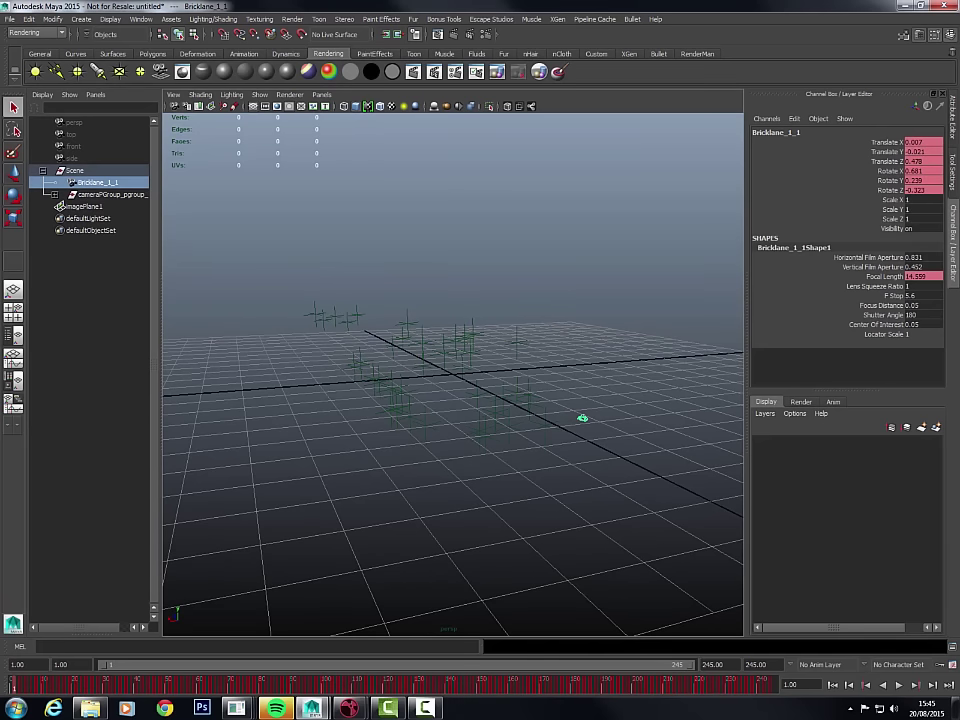
left_click(950, 145)
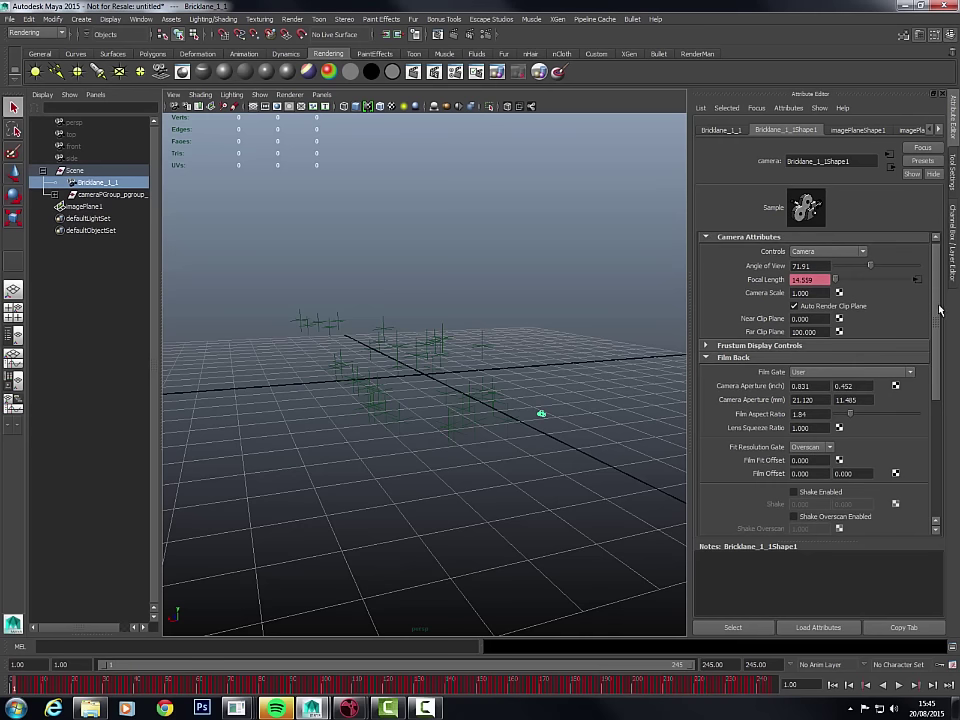
left_click_drag(938, 308, 950, 428)
left_click(743, 492)
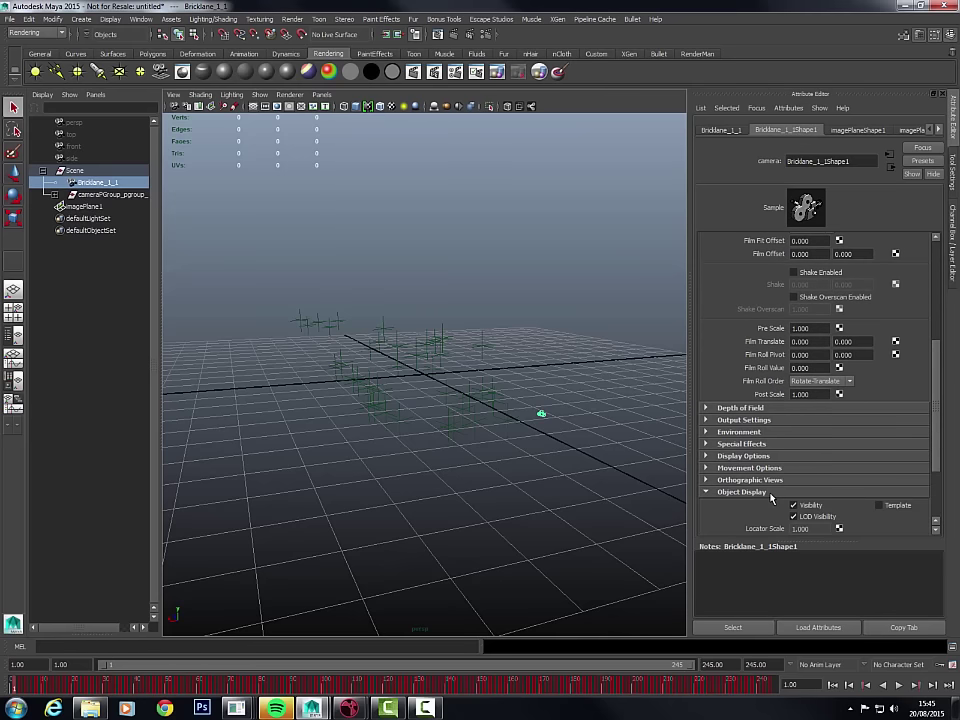
scroll(772, 458, "down", 3)
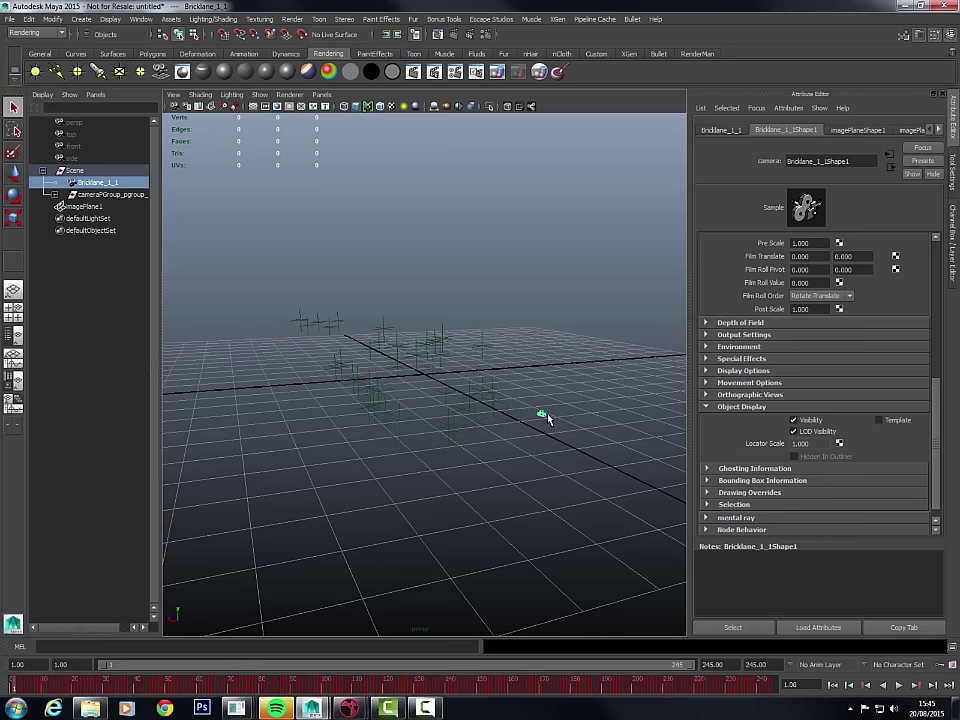
double_click(806, 443)
type("4")
key("Return")
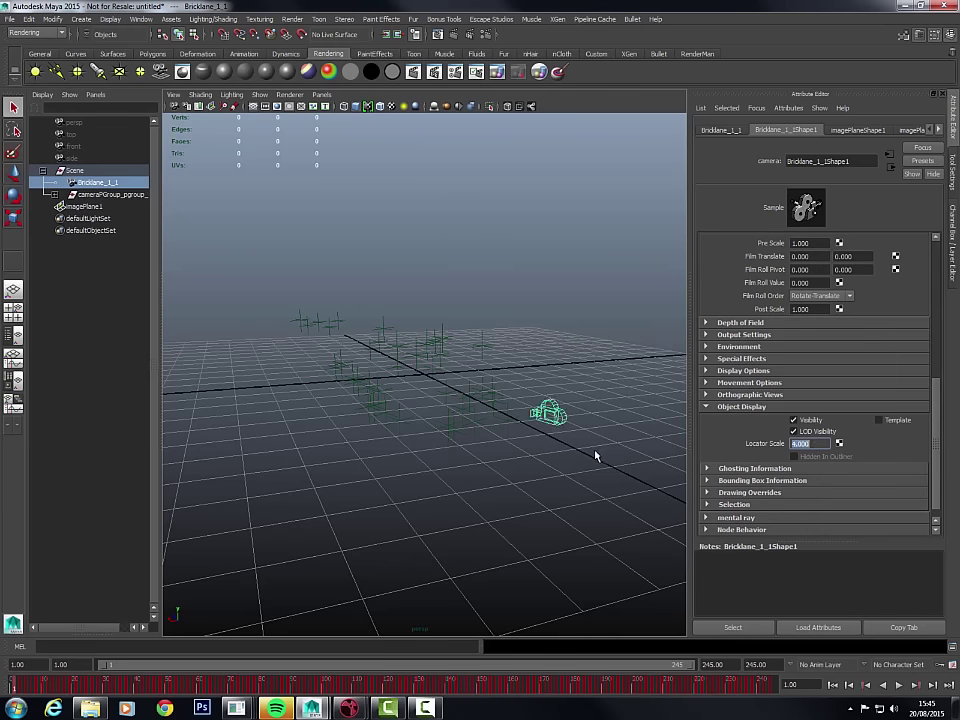
- Examine the camera icon among the locators from several angles, with the camera and the whole Scene group selected in turn
left_click(555, 459)
left_click(548, 412)
left_click_drag(555, 430, 530, 470, "alt")
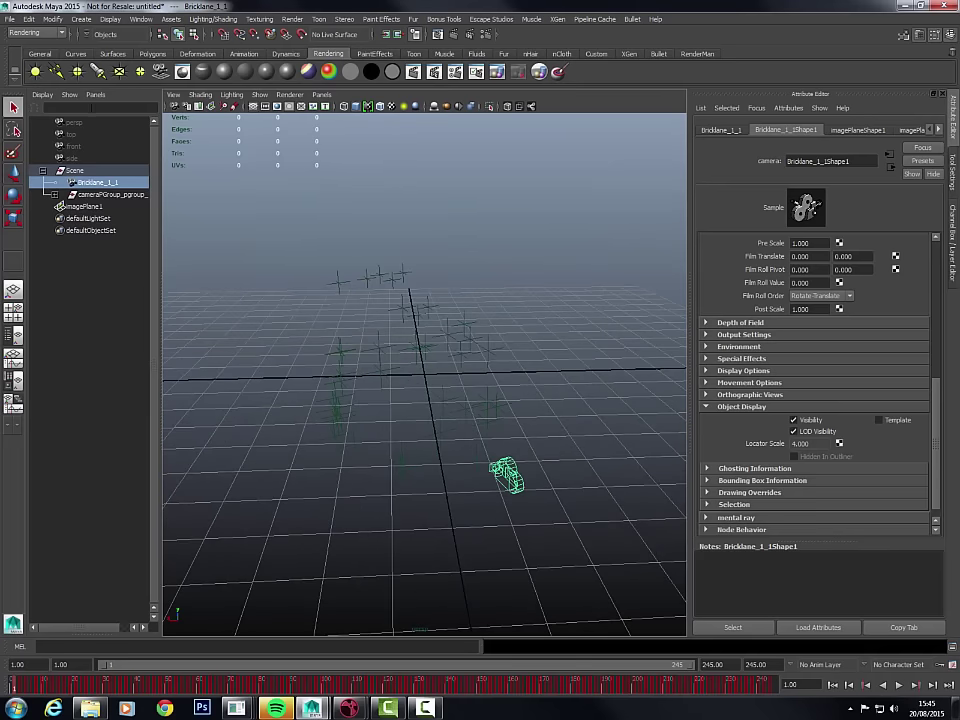
left_click_drag(492, 378, 403, 398, "alt")
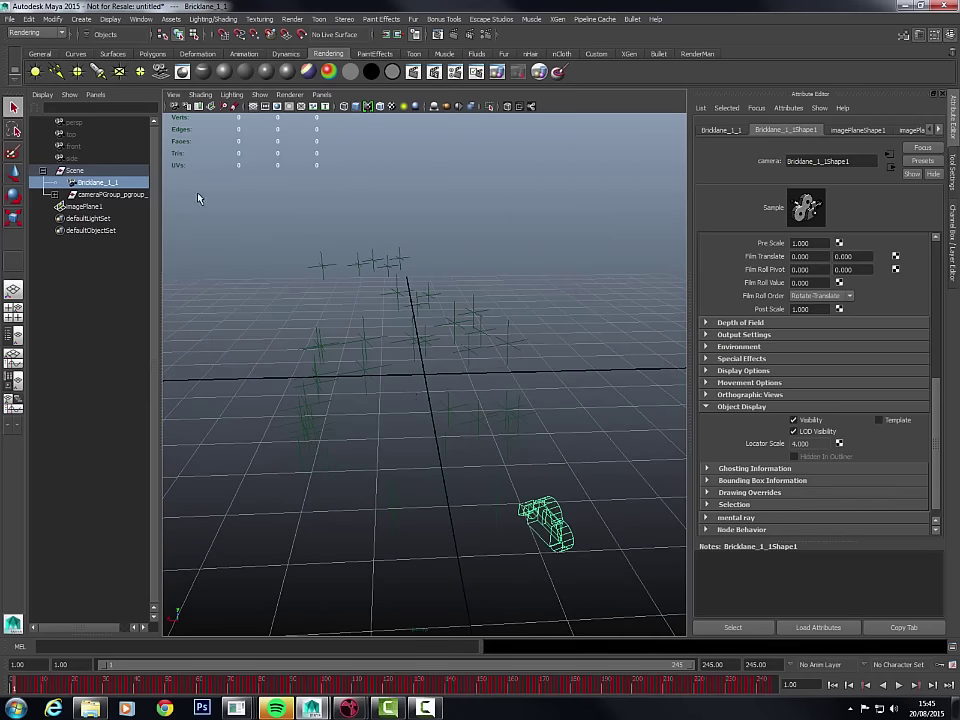
left_click(88, 172)
mouse_move(405, 339)
left_mouse_down("alt")
mouse_move(446, 315)
mouse_move(441, 354)
mouse_move(427, 320)
mouse_move(446, 332)
mouse_move(424, 317)
mouse_move(419, 343)
mouse_move(426, 324)
mouse_move(406, 340)
left_mouse_up("alt")
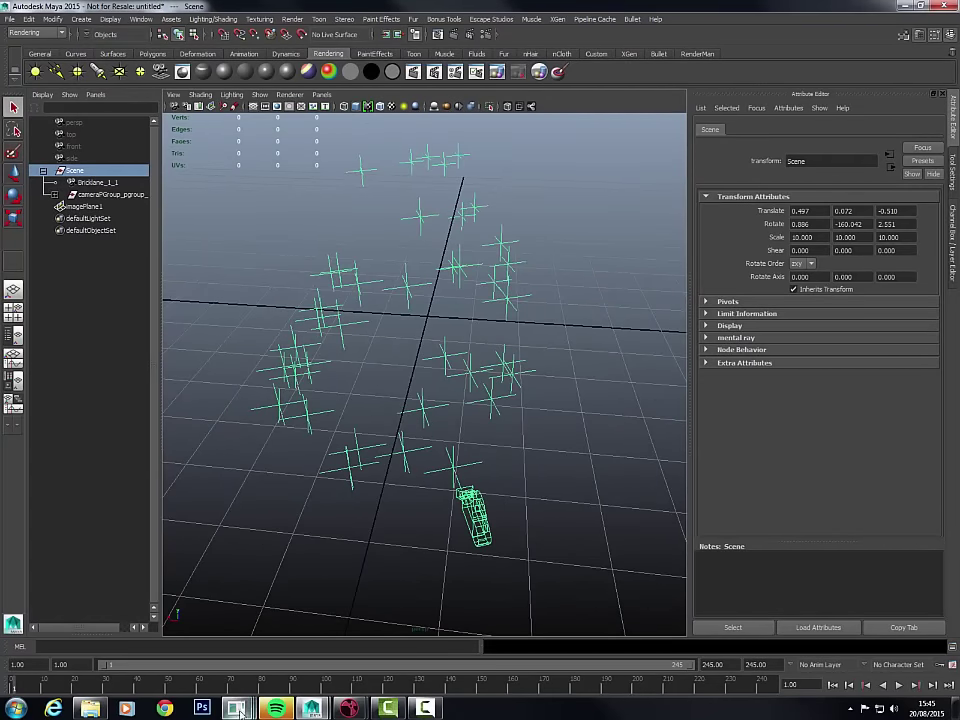
- Switch to 3DEqualizer to look at the tracked Bricklane shot and return to the Maya scene
mouse_move(349, 708)
left_click(224, 654)
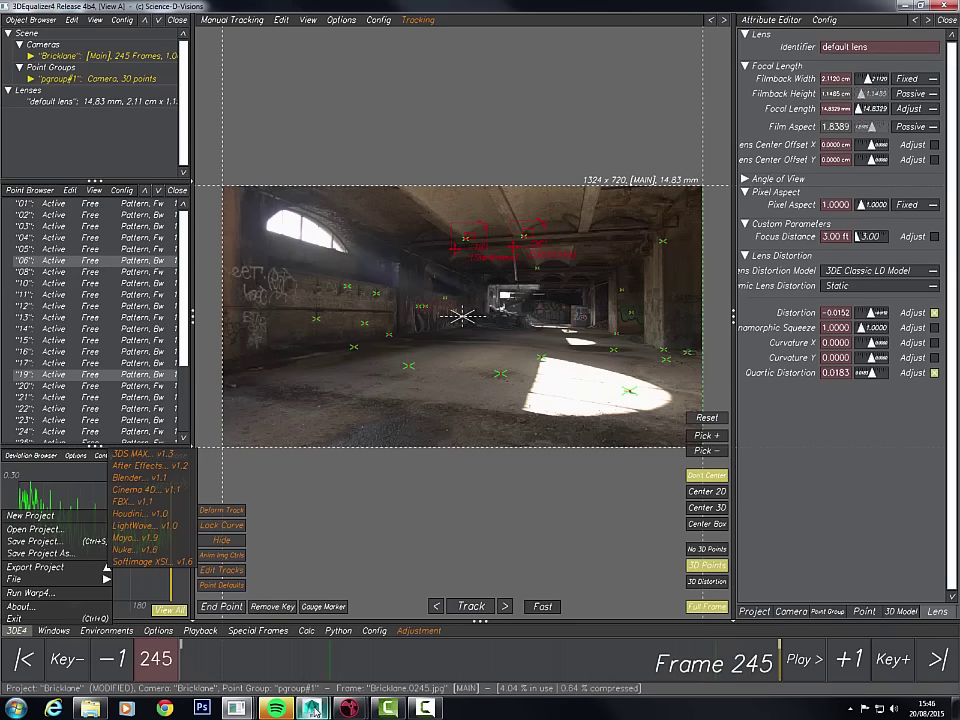
mouse_move(312, 708)
left_click(379, 654)
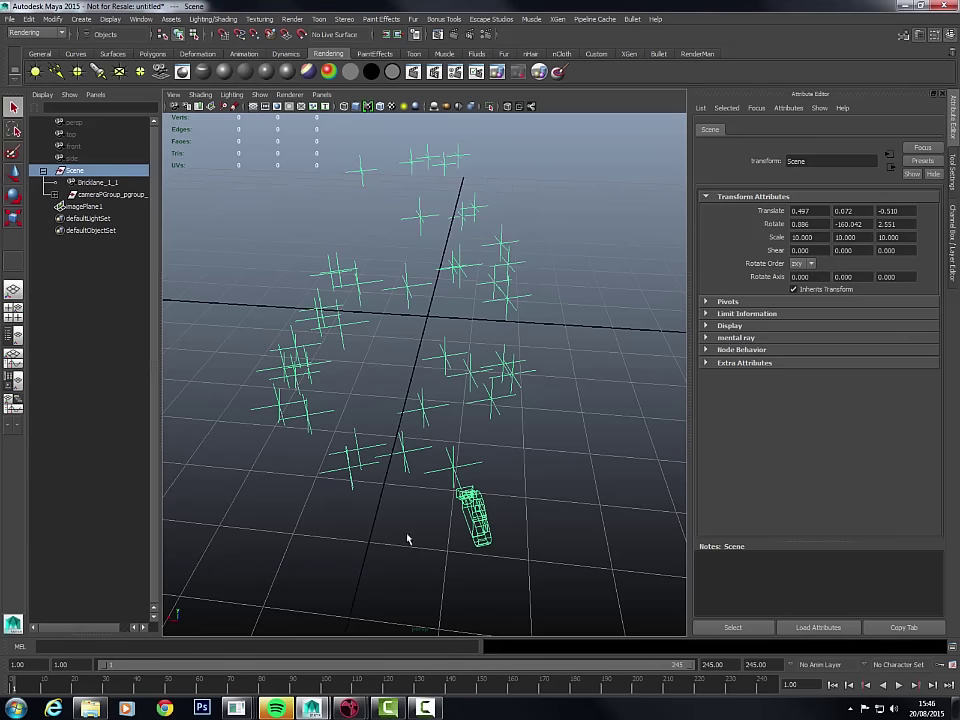
- Move the Scene group's pivot onto the ground locator nearest the camera using point snapping
left_click_drag(407, 539, 415, 512, "alt")
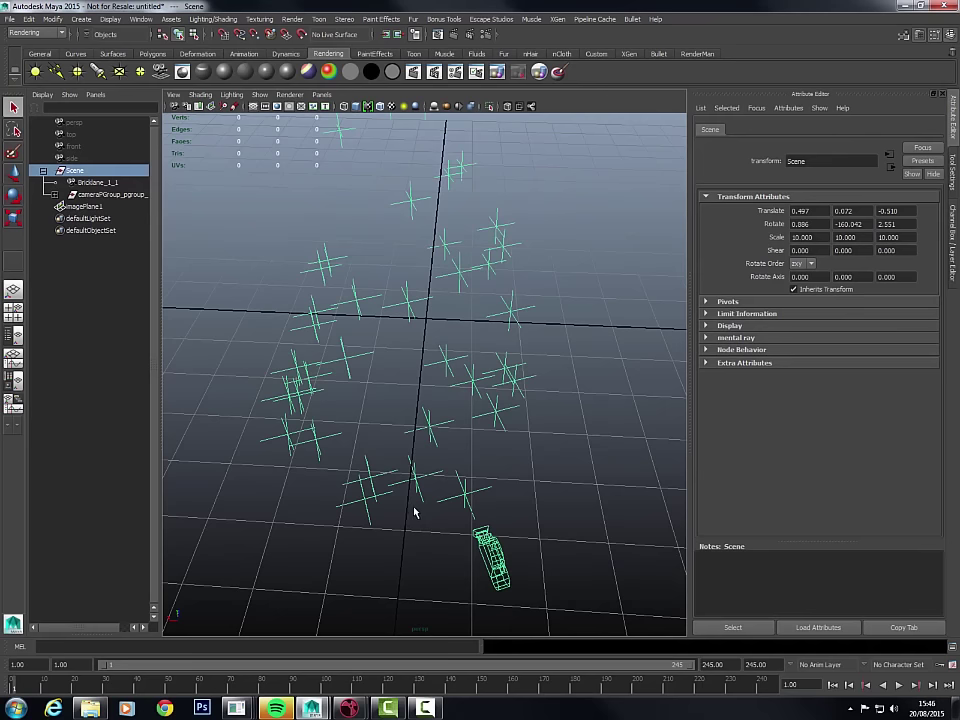
key("w")
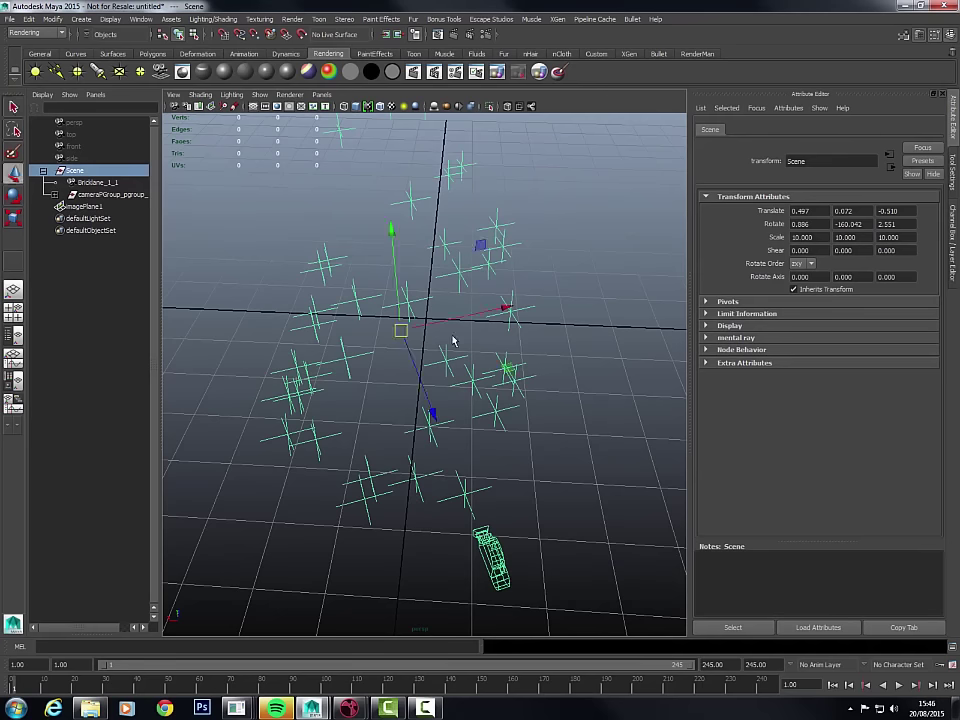
mouse_move(452, 339)
left_mouse_down("alt")
mouse_move(506, 364)
mouse_move(478, 362)
mouse_move(492, 355)
mouse_move(466, 370)
mouse_move(449, 358)
left_mouse_up("alt")
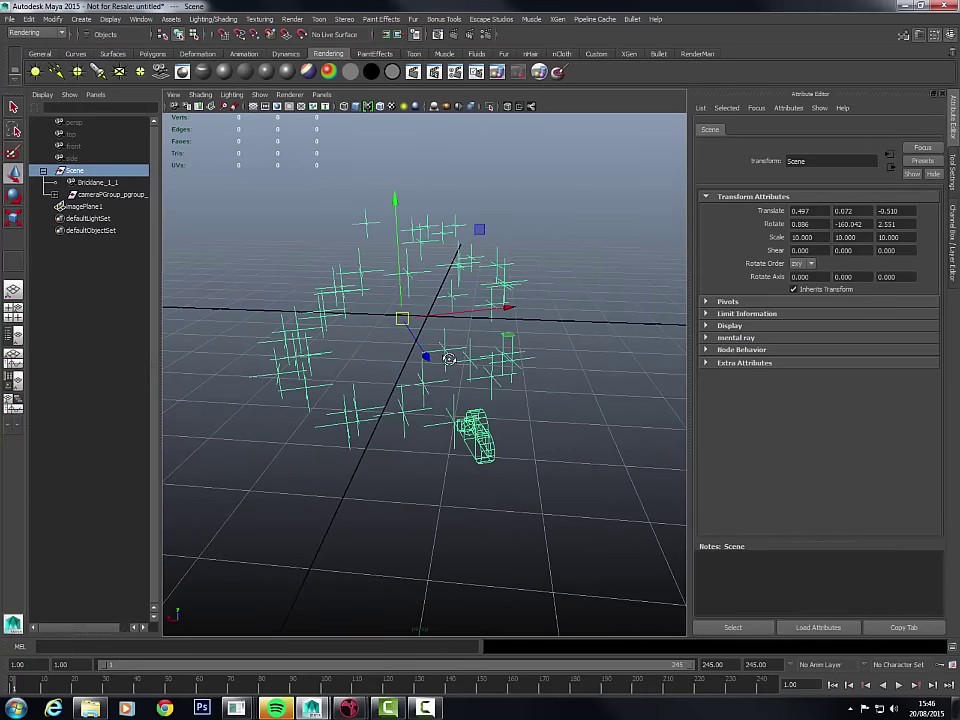
key("Insert")
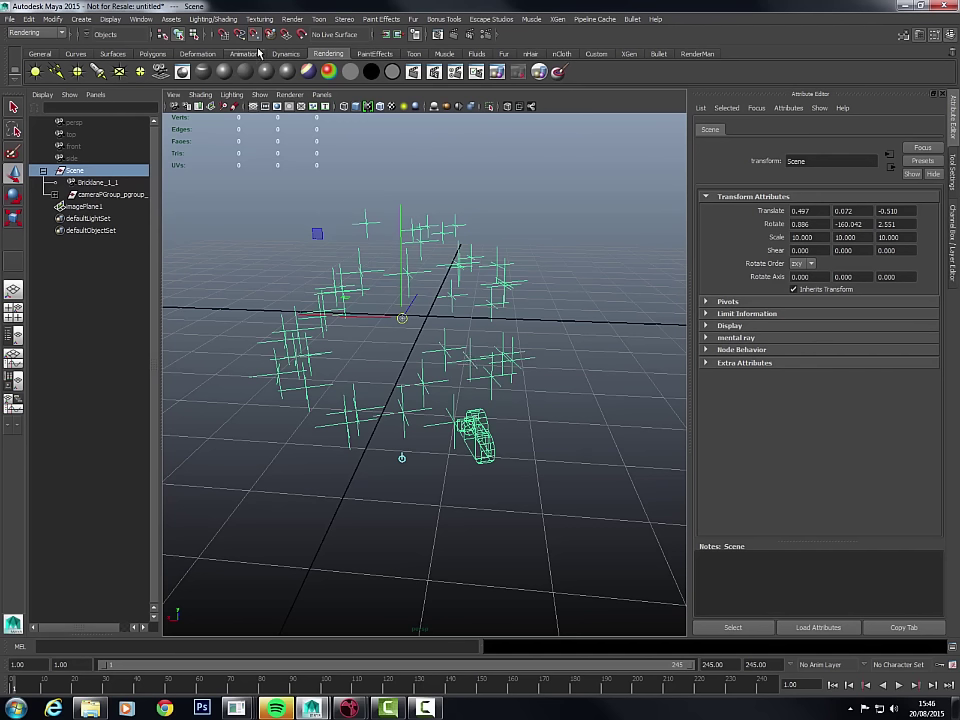
left_click(257, 36)
left_click(257, 36)
left_click(403, 416)
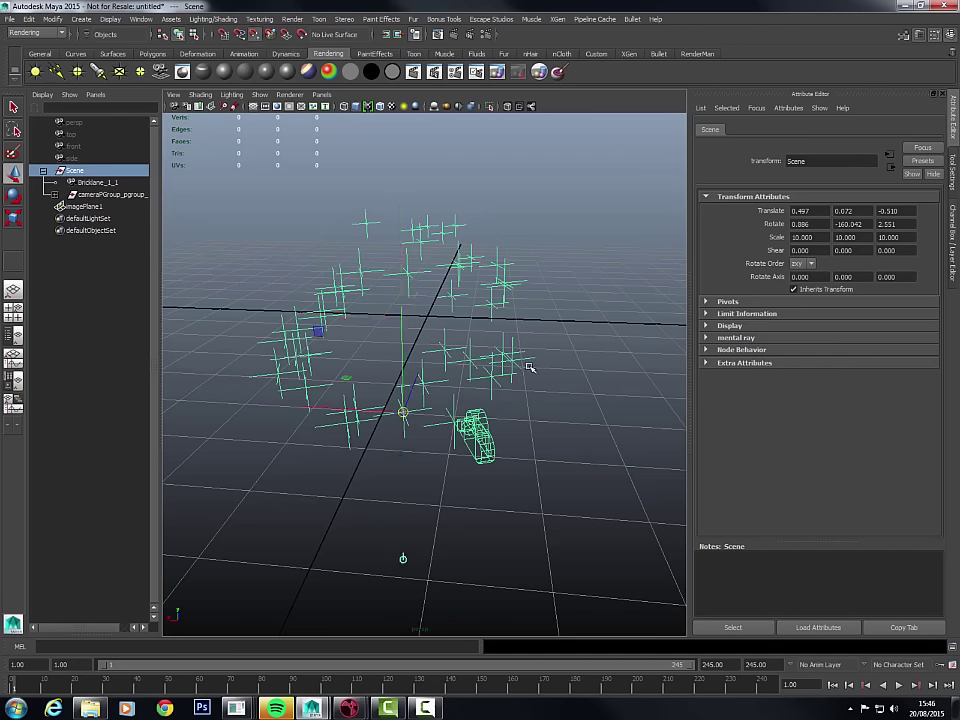
key("w")
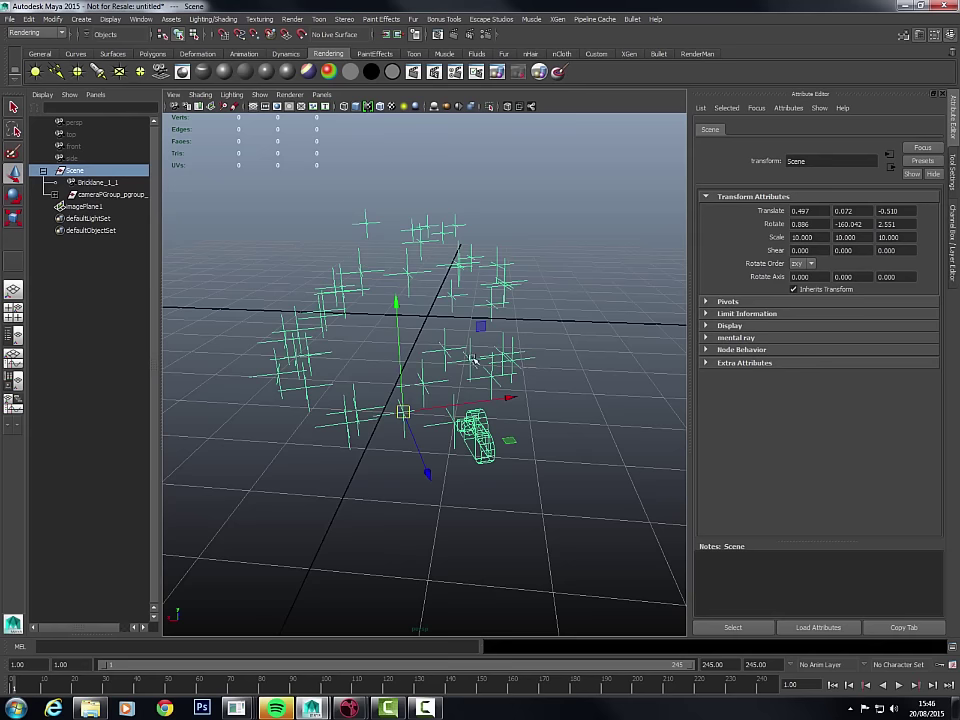
- Move the Scene group so its pivot snaps to the grid origin
mouse_move(431, 336)
middle_mouse_down()
mouse_move(476, 313)
mouse_move(420, 255)
mouse_move(425, 400)
mouse_move(420, 270)
mouse_move(455, 272)
mouse_move(429, 321)
mouse_move(435, 343)
middle_mouse_up()
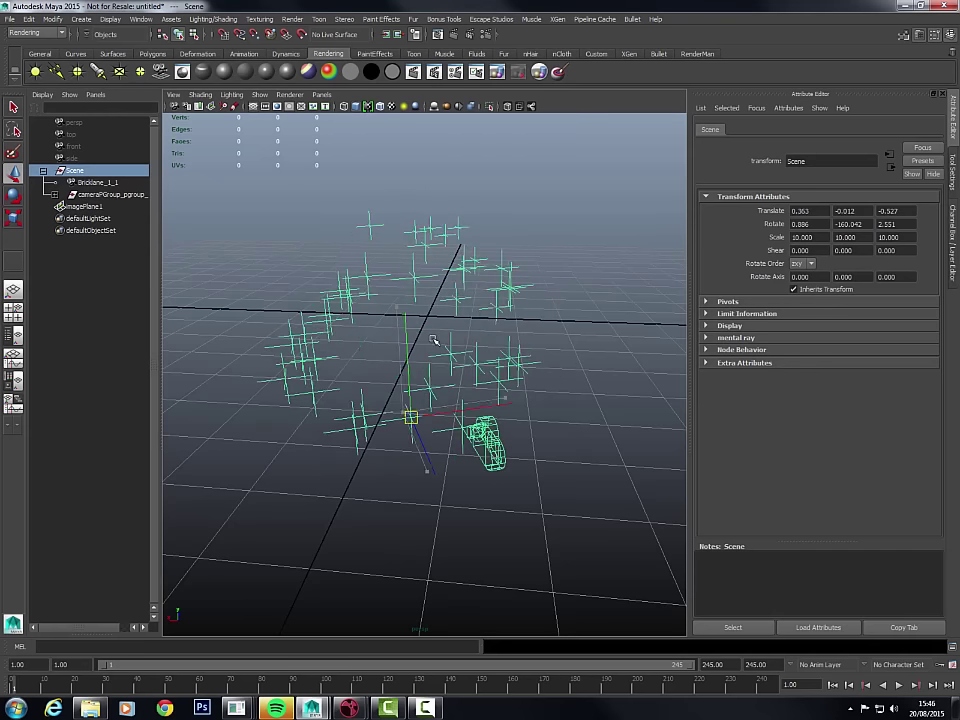
left_click_drag(435, 332, 438, 341, "alt")
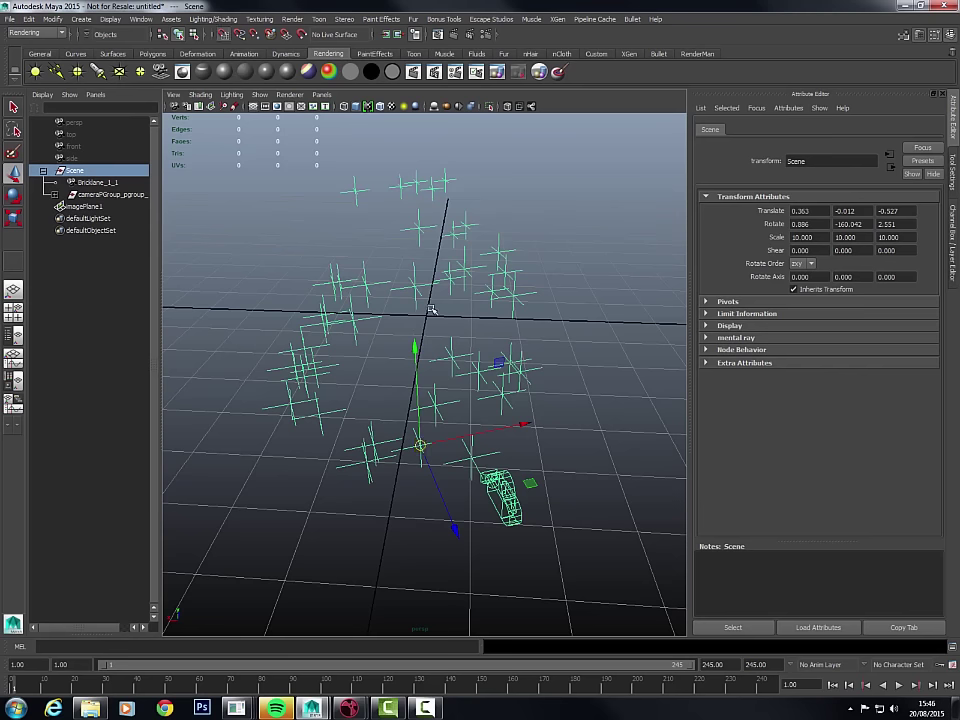
left_click_drag(413, 450, 427, 318)
- Rotate the Scene group to about 1.85, -160.11, -0.10 to level its ground locators with the grid
left_click_drag(489, 360, 493, 411, "alt")
left_click_drag(493, 367, 482, 463, "alt")
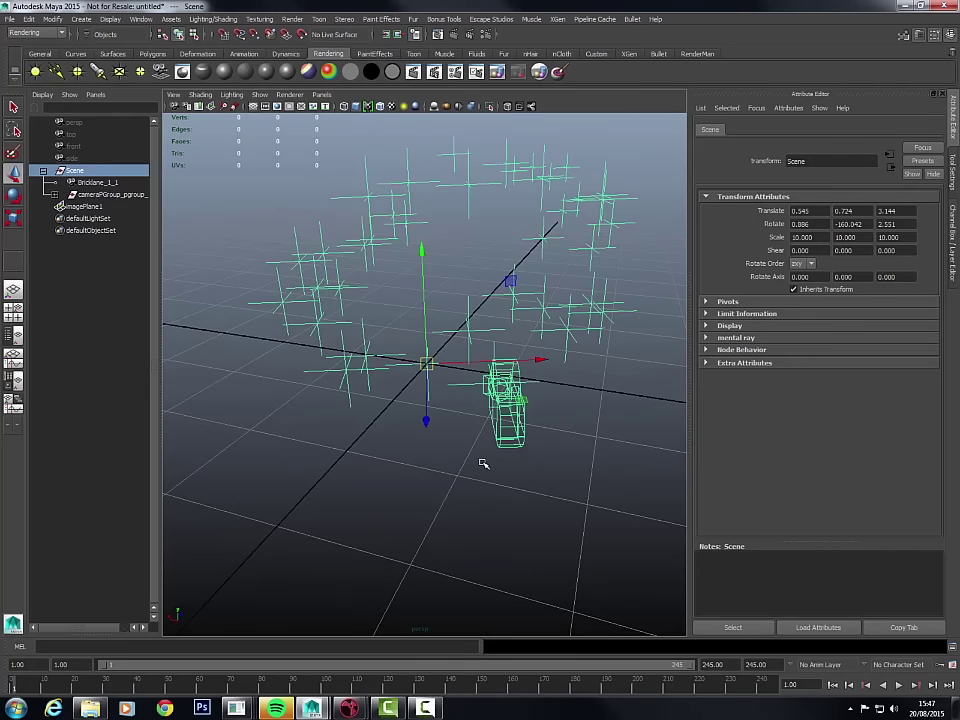
key("e")
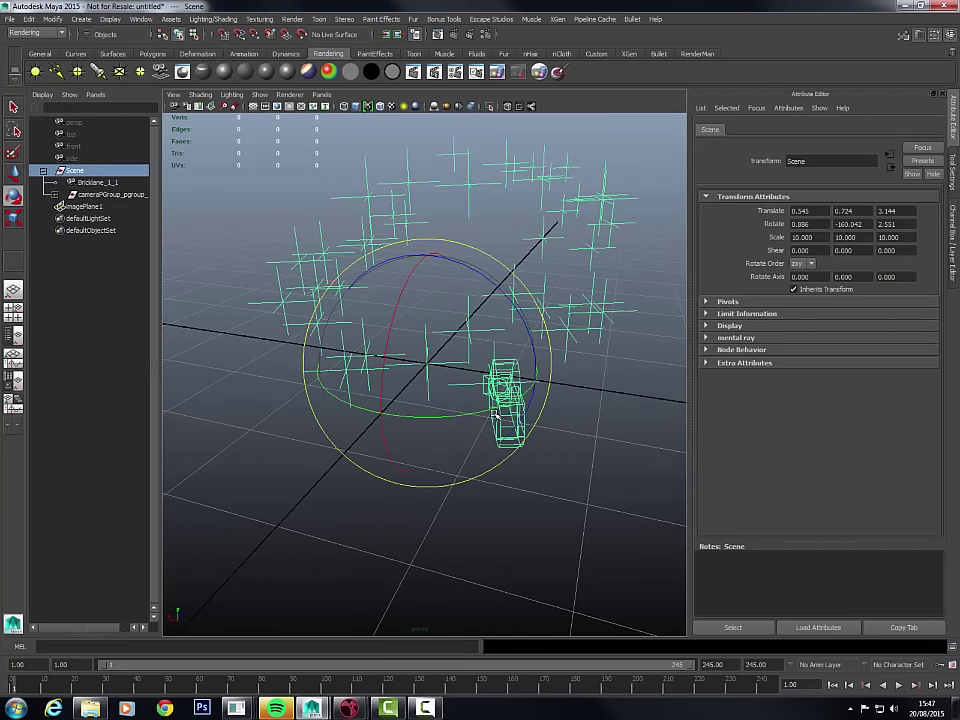
left_click_drag(471, 392, 467, 354, "alt")
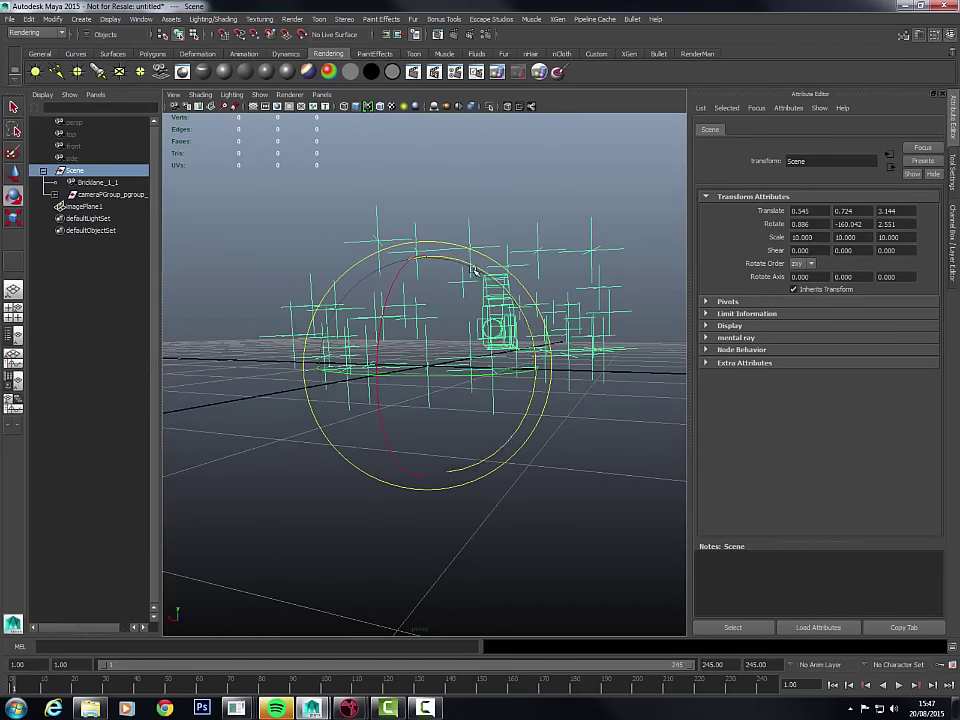
left_click_drag(474, 270, 473, 336, "alt")
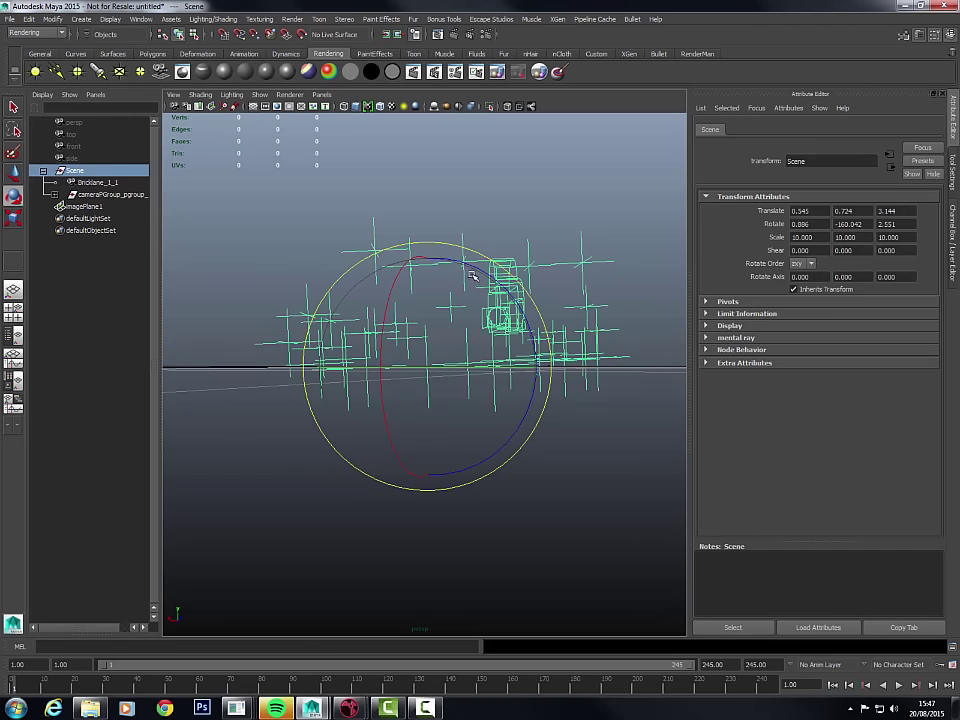
left_click_drag(471, 275, 481, 273)
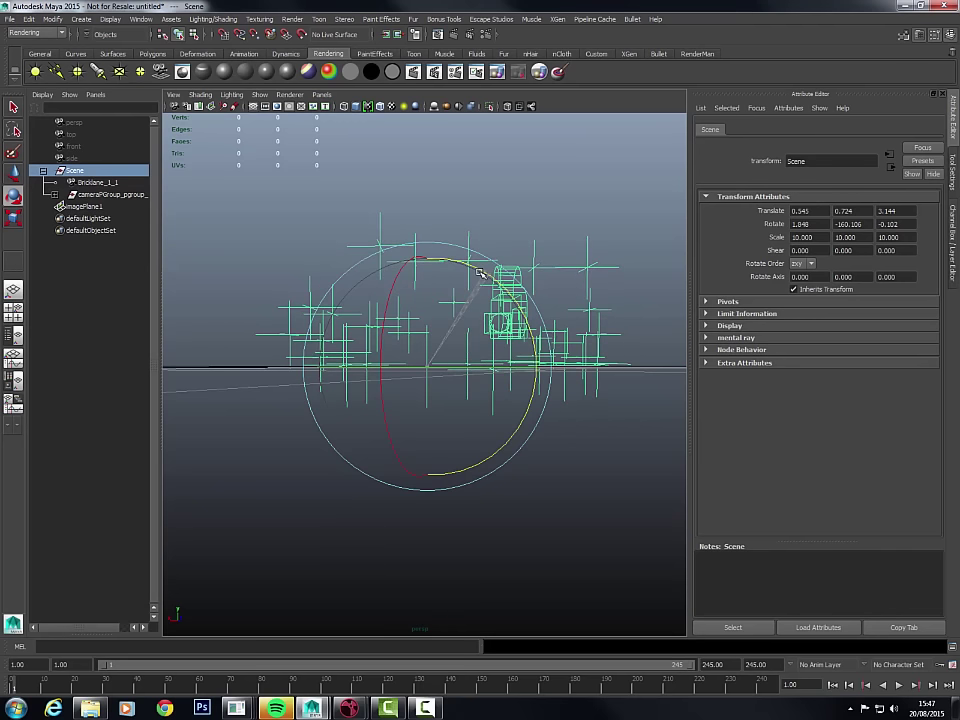
- Select the upper locator and the ground locators beneath it, undoing the accidental rotation of the selection
left_click_drag(464, 360, 534, 446, "alt")
left_click(548, 478)
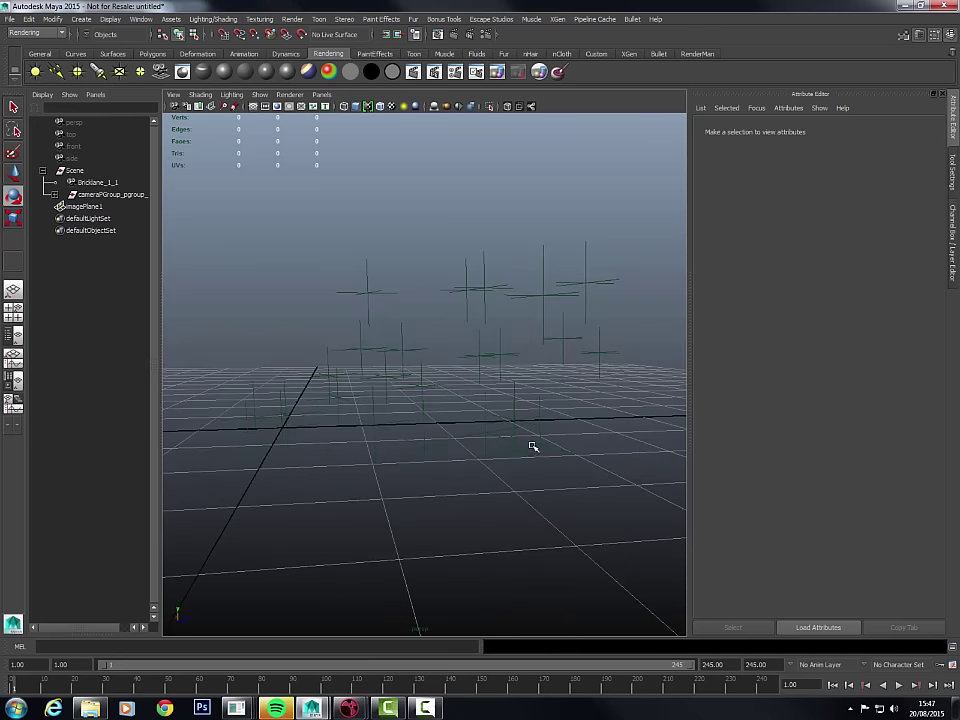
left_click(544, 296)
left_click_drag(556, 461, 503, 487)
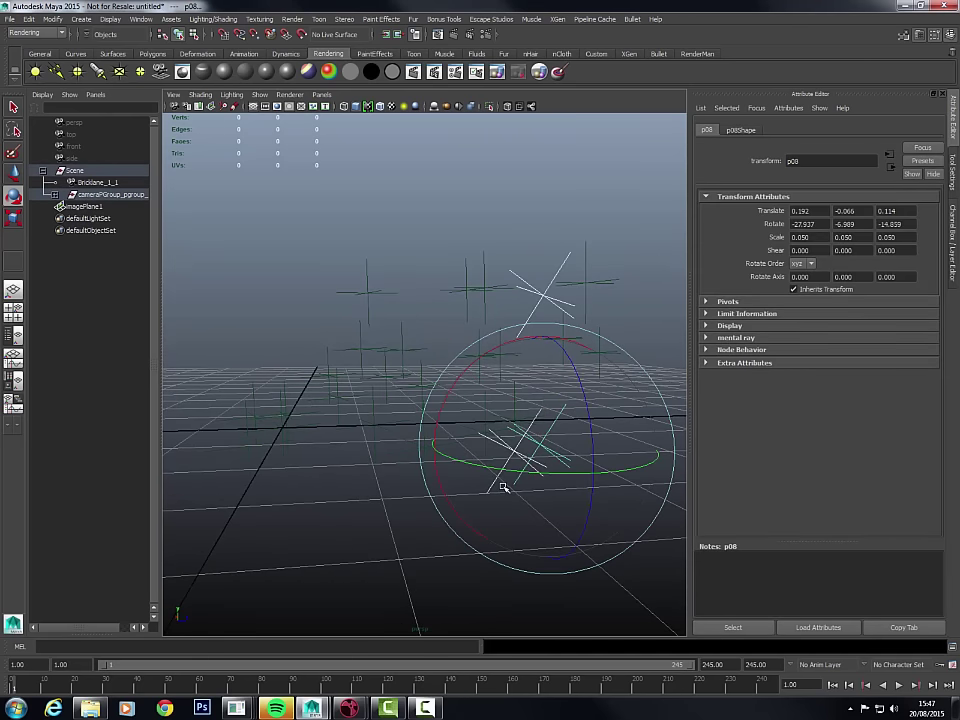
key("ctrl+z")
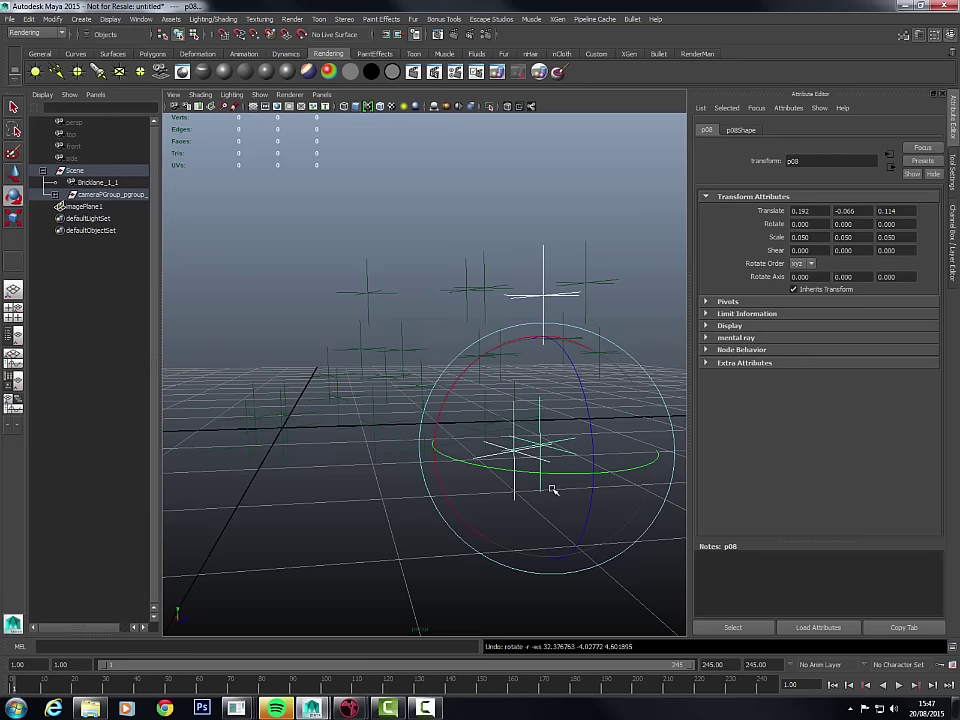
key("q")
left_click_drag(527, 518, 494, 494)
left_click_drag(516, 451, 553, 338, "alt")
left_click_drag(511, 463, 546, 459, "alt")
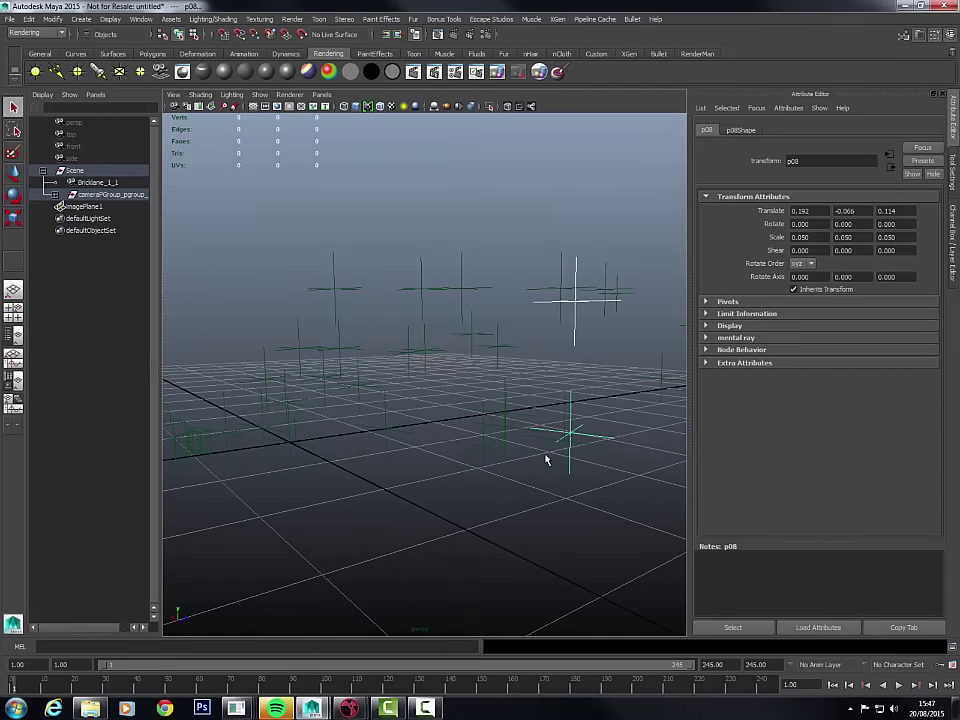
- Examine the selected locators' height against the grid in a maximized side view
left_click(13, 315)
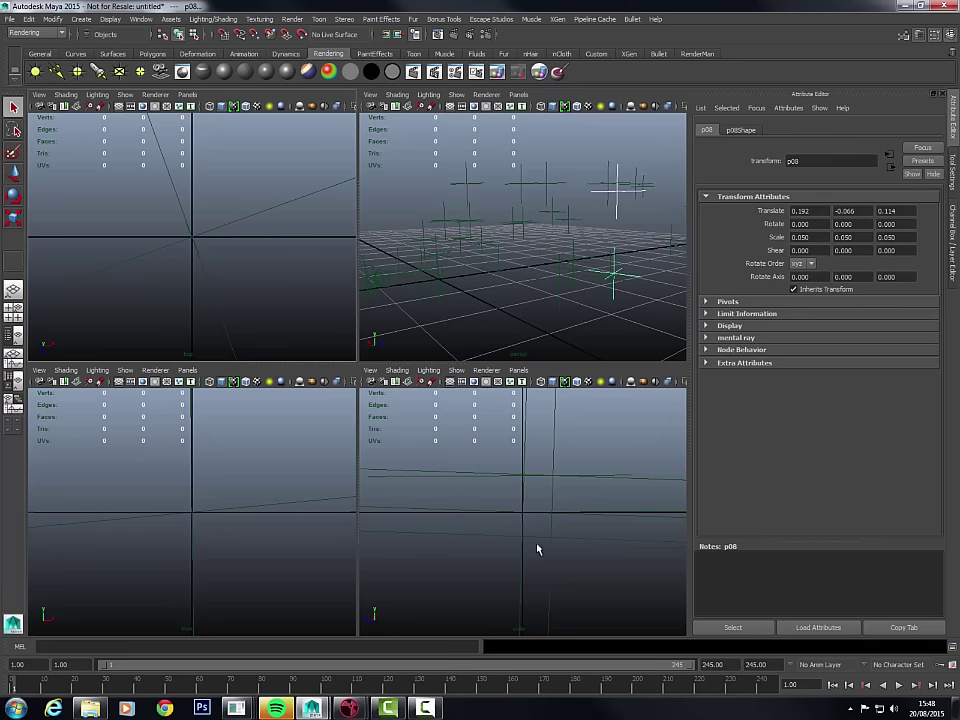
key("space")
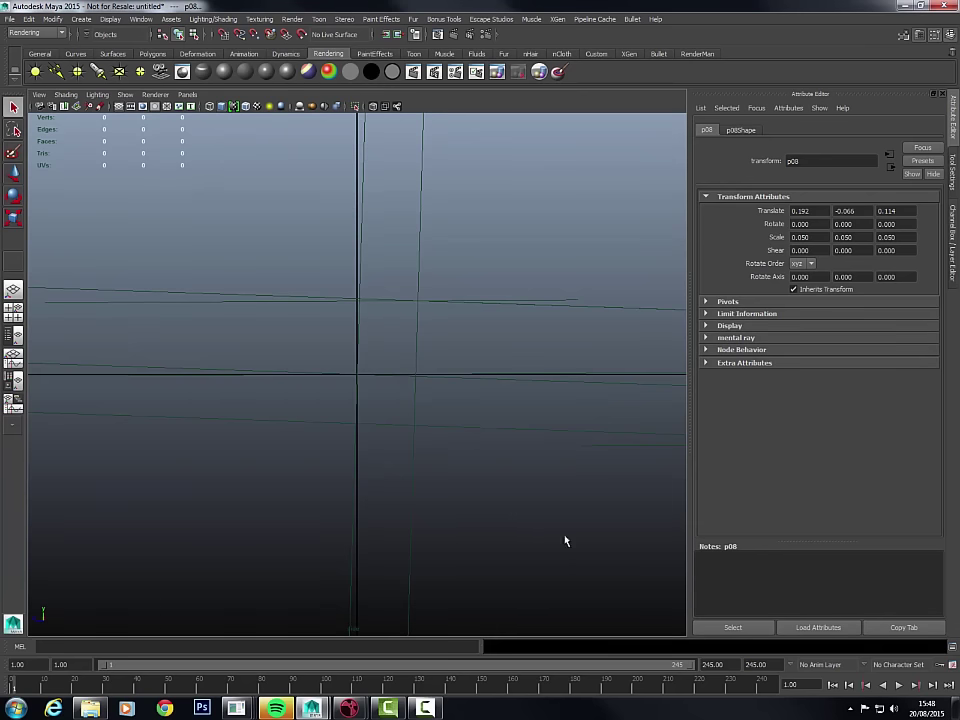
scroll(565, 541, "down", 5)
middle_click_drag(418, 414, 536, 497, "alt")
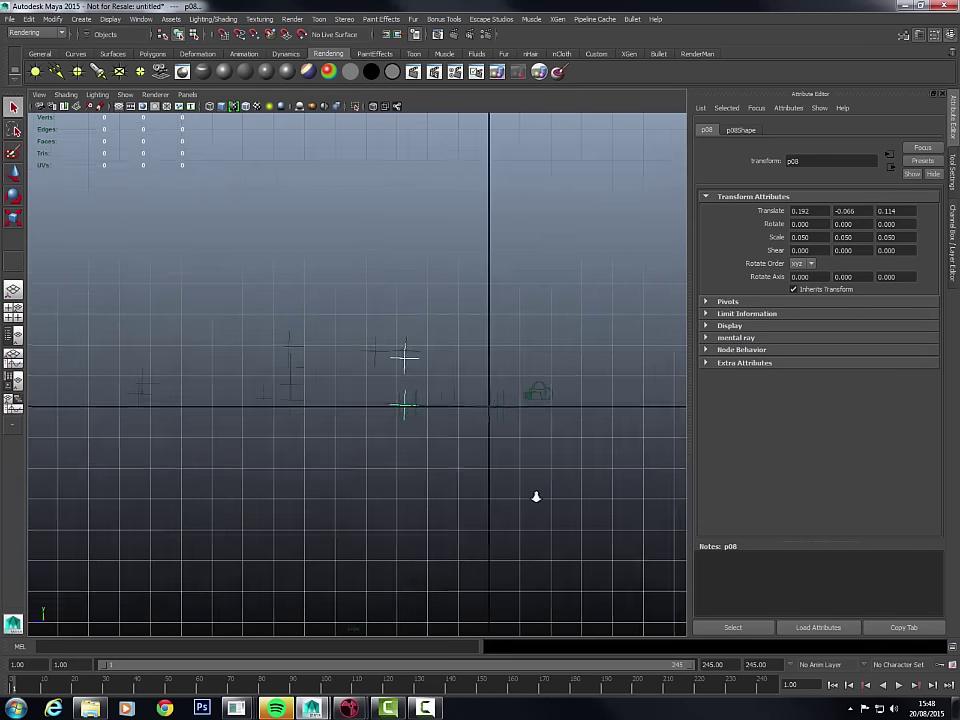
scroll(434, 415, "up", 1)
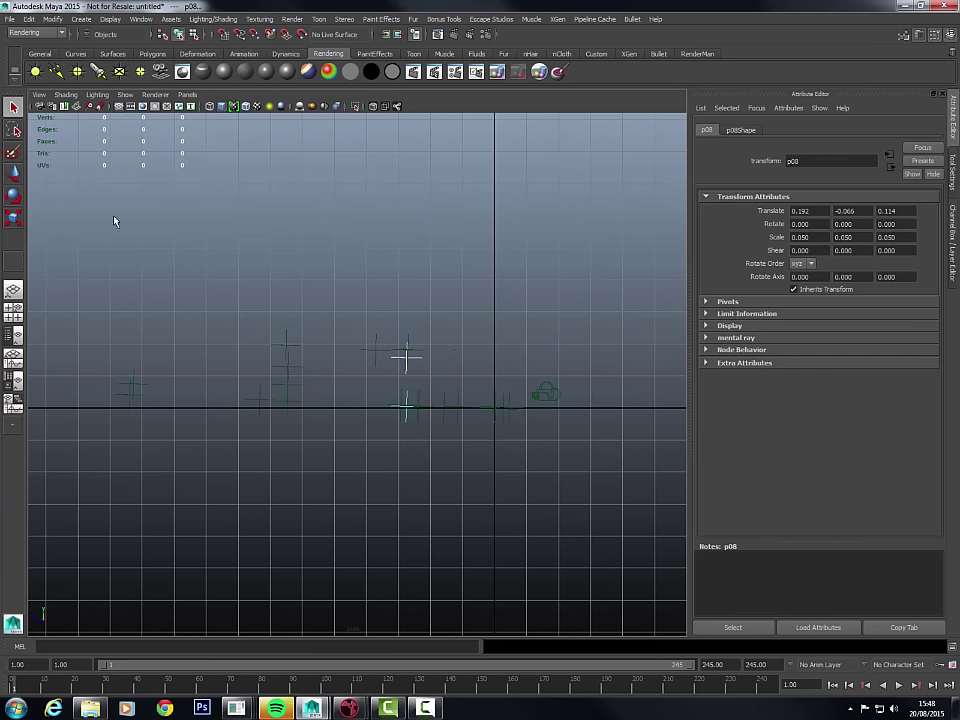
- Select the whole Scene group in a floating Outliner and minimize the Outliner
left_click(141, 19)
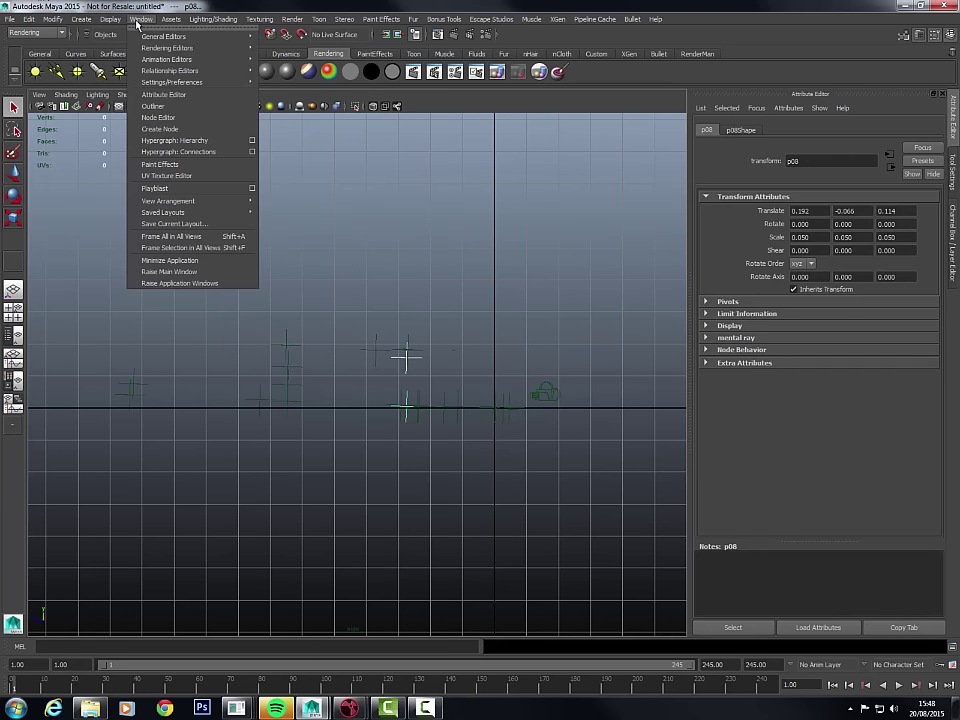
left_click(173, 106)
left_click(205, 211)
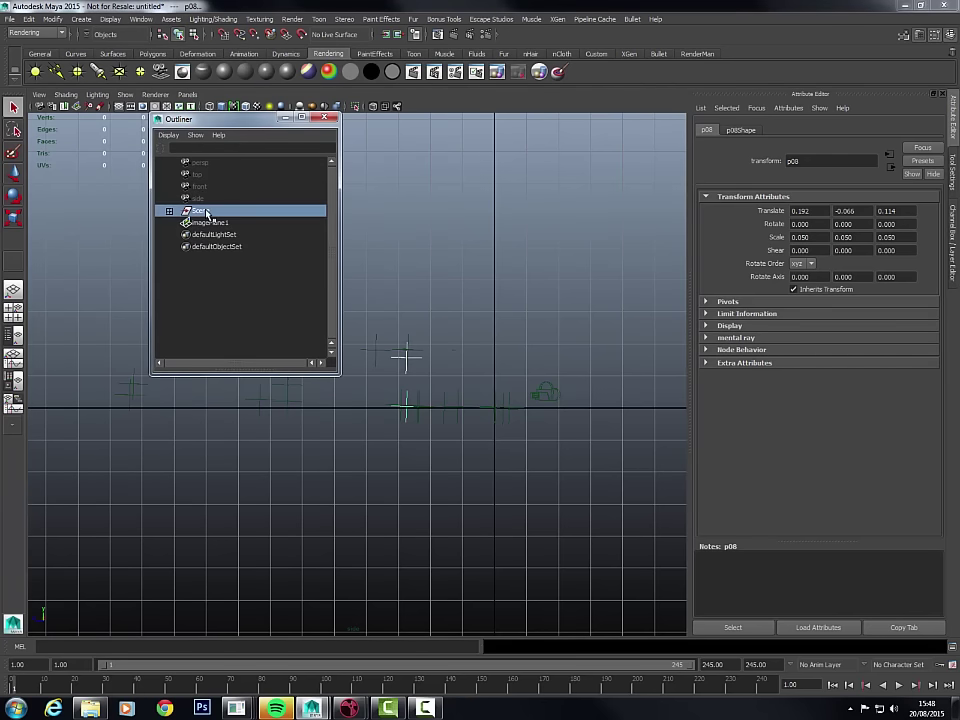
left_click(286, 119)
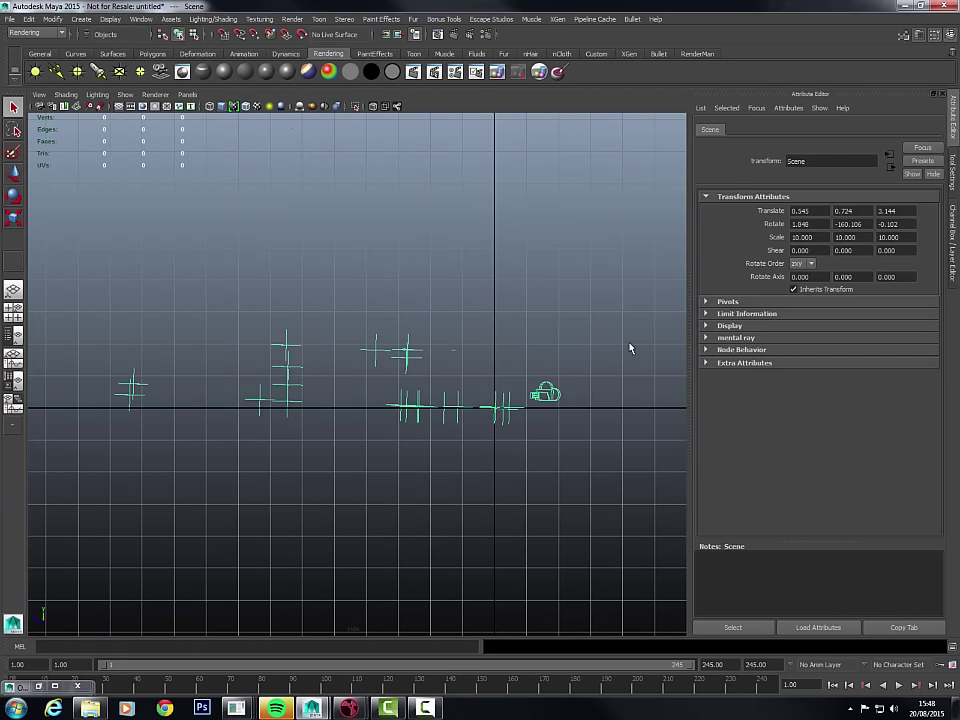
- Scale the Scene group uniformly about its pivot to about 10.32
key("w")
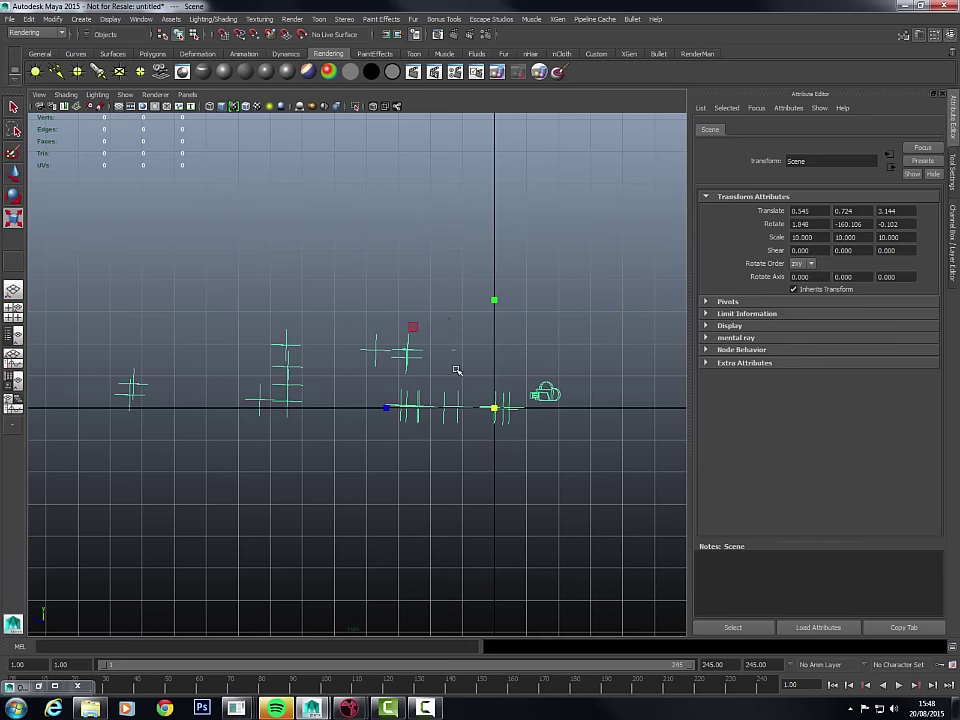
middle_click_drag(465, 377, 628, 253)
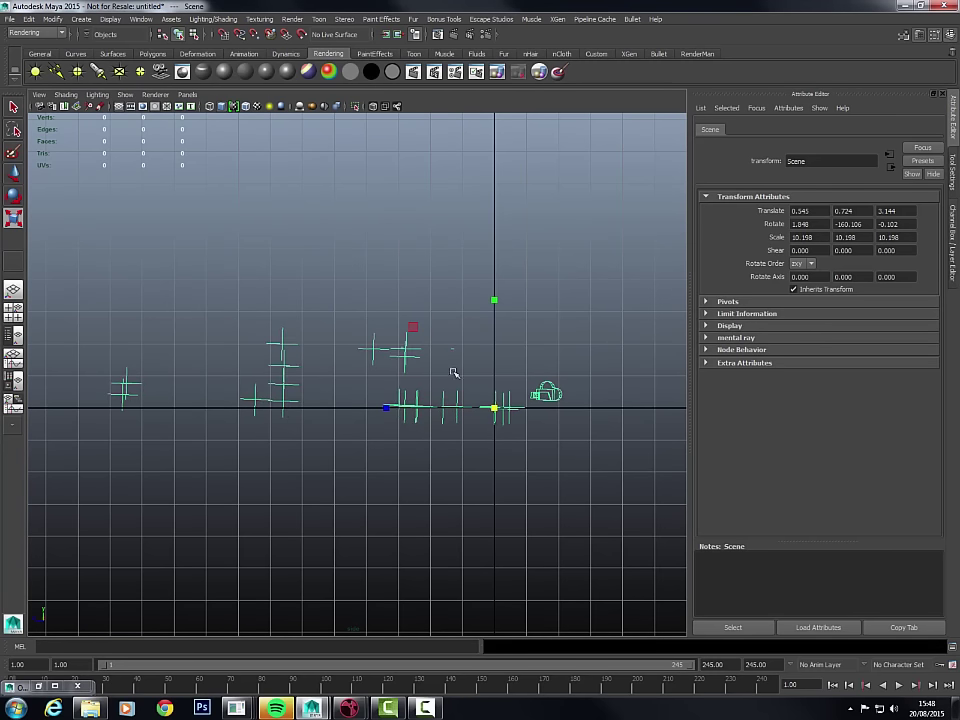
middle_click_drag(452, 371, 852, 197)
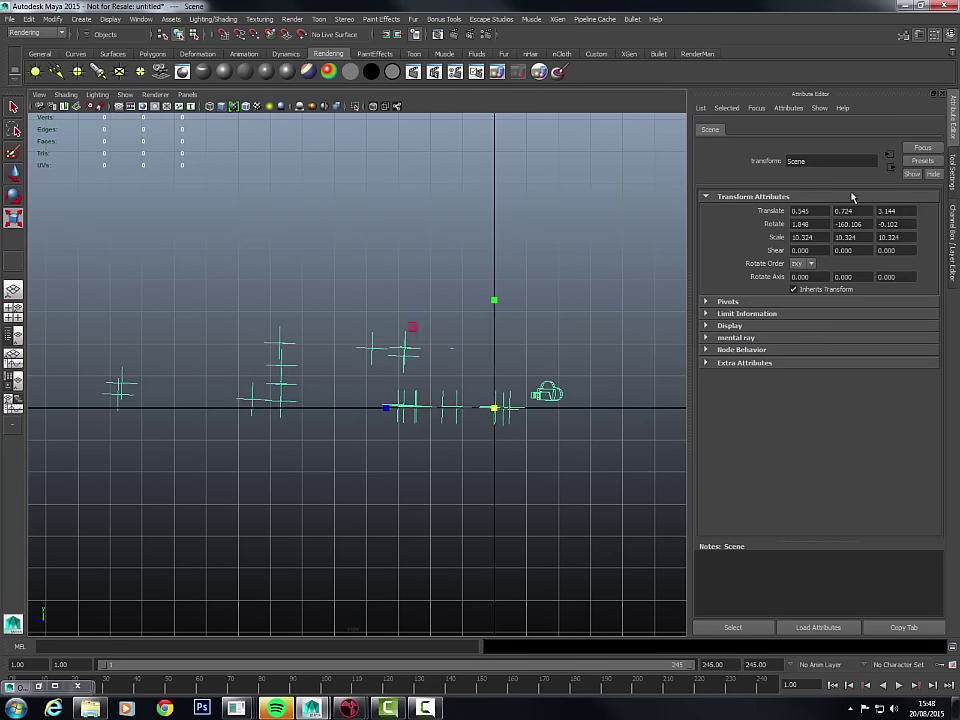
- Set the Scene group's Scale X, Y and Z to 20
left_click(955, 236)
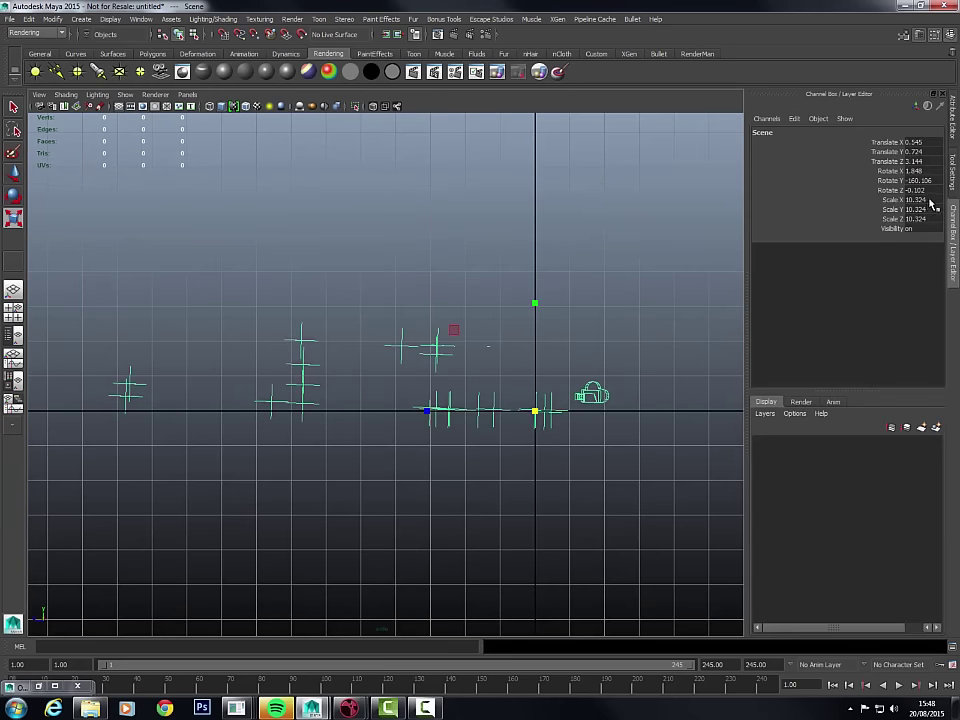
left_click_drag(930, 200, 932, 220)
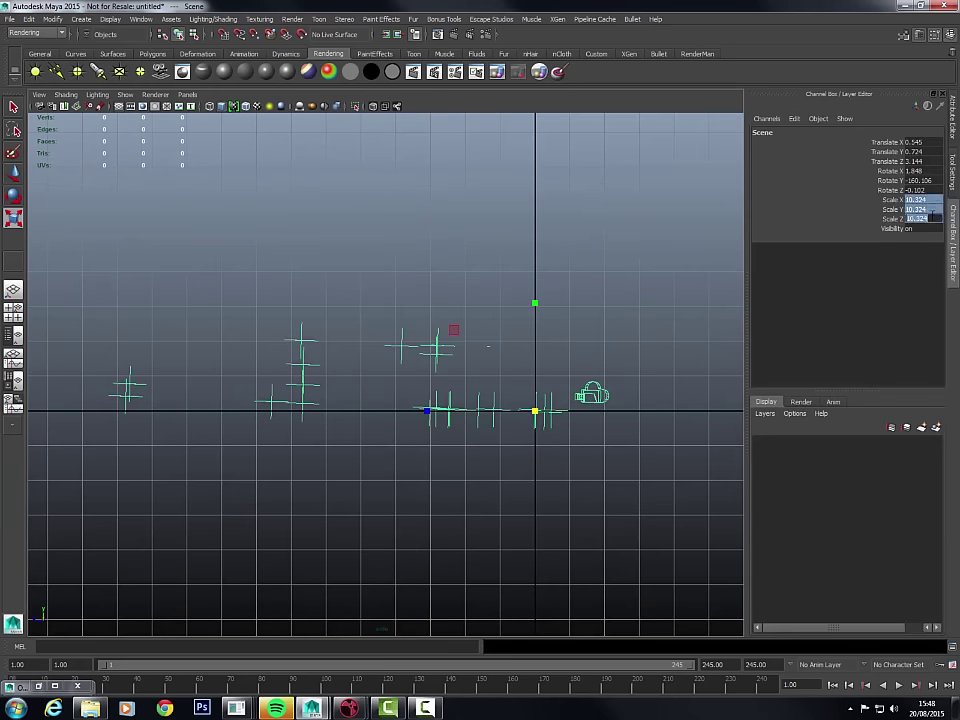
type("20")
key("Return")
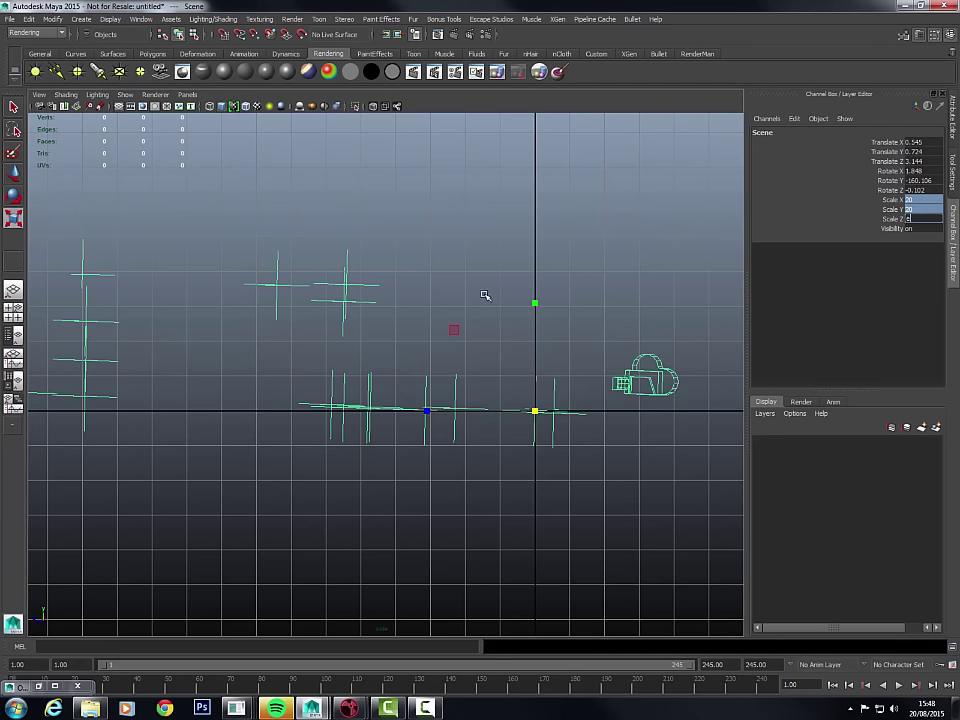
type("0")
key("Return")
- Rotate the Scene group to about 0.33, -160.12, -0.65 in the side view to level its ground locators, and return to the perspective view
key("e")
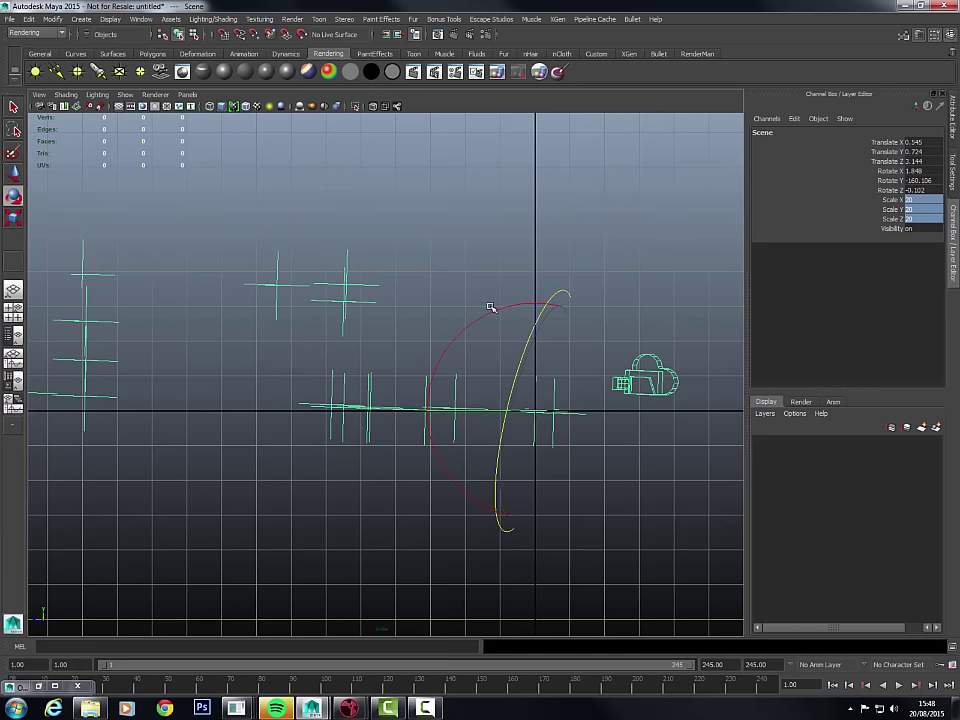
left_click_drag(498, 310, 496, 311)
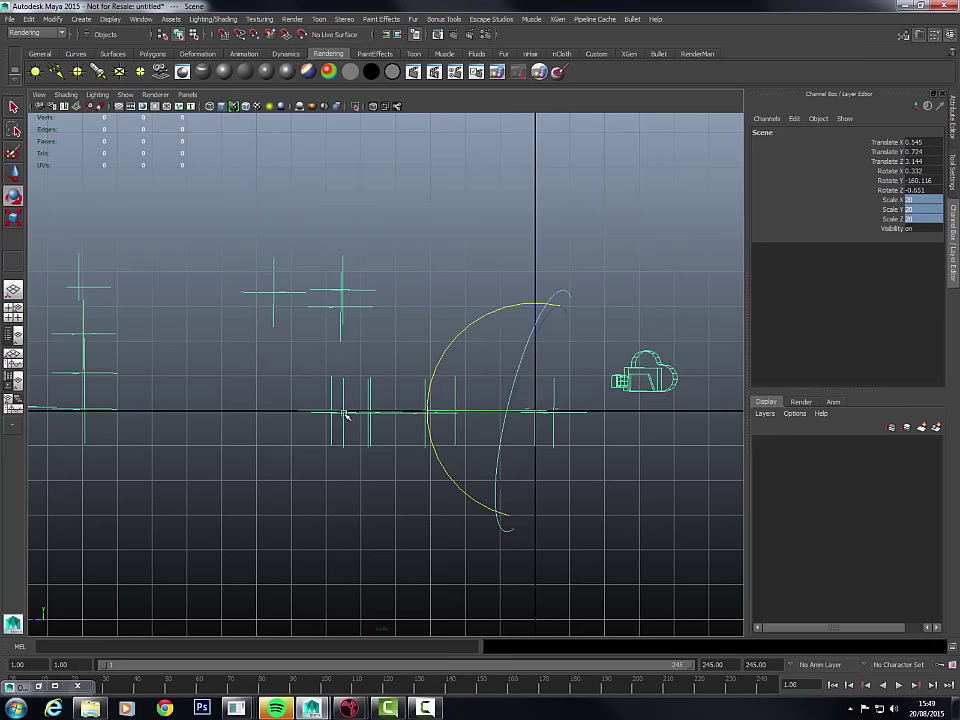
key("space")
key("space")
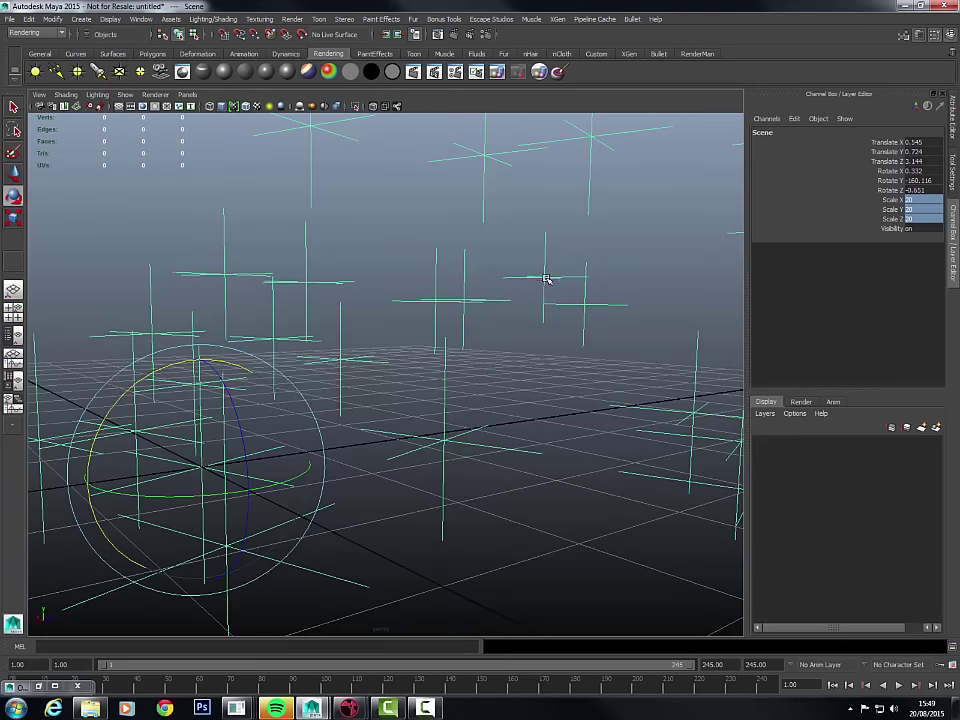
- Select the upper locator p29 above the cluster of ground locators
left_click_drag(495, 364, 617, 293, "alt")
key("q")
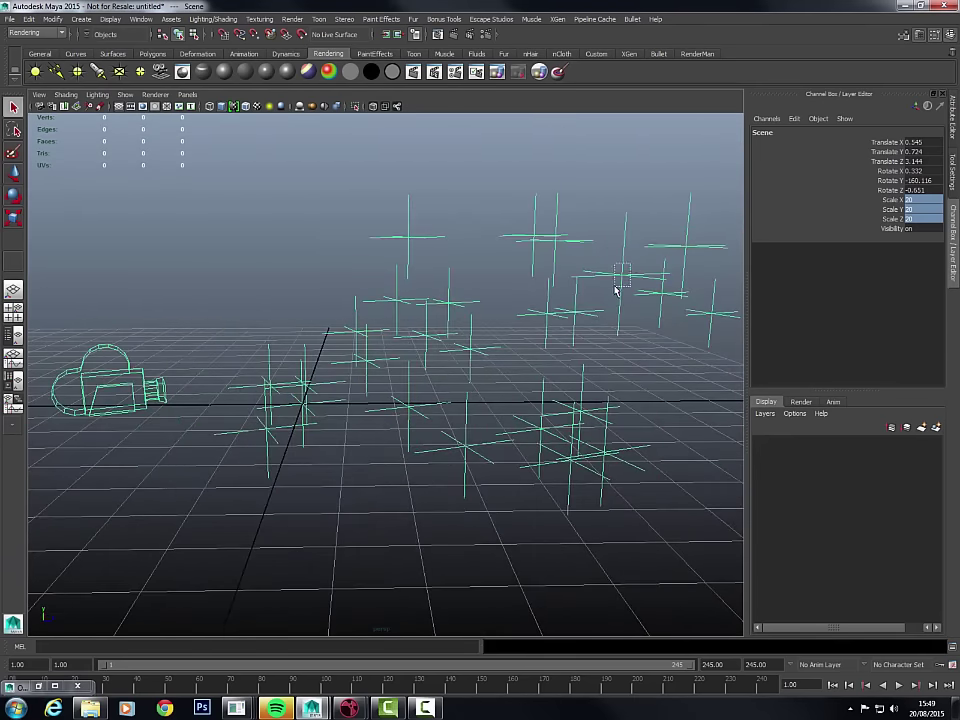
left_click(618, 290)
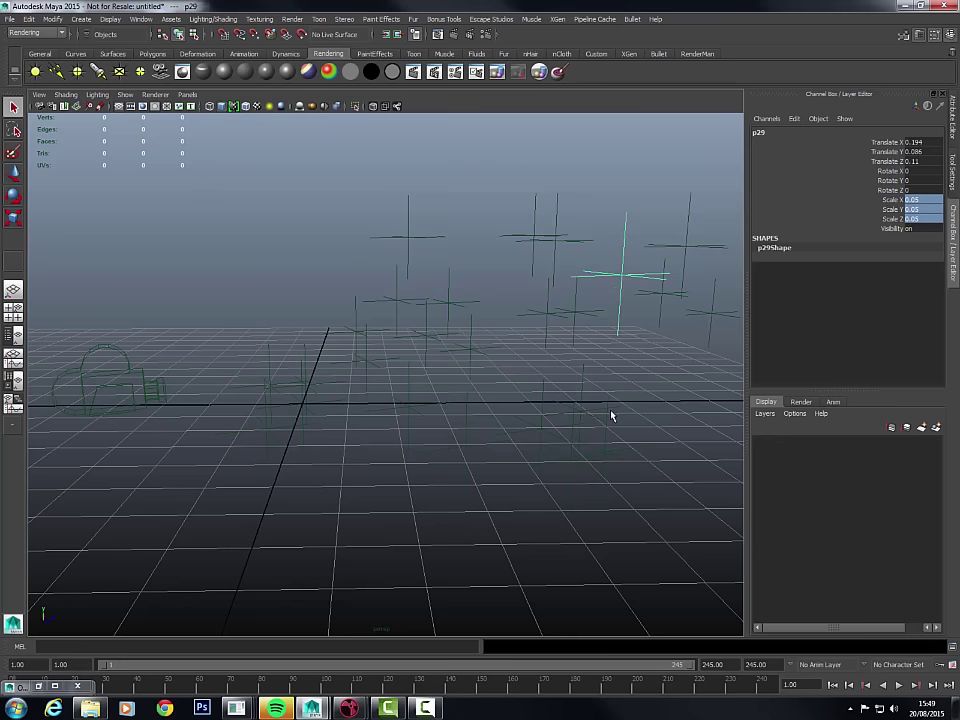
- Add the ground locator p08 below p29 to the selection and compare the pair's vertical alignment in the side and perspective views
left_click(603, 461, "shift")
left_click_drag(561, 499, 547, 445, "alt")
key("space")
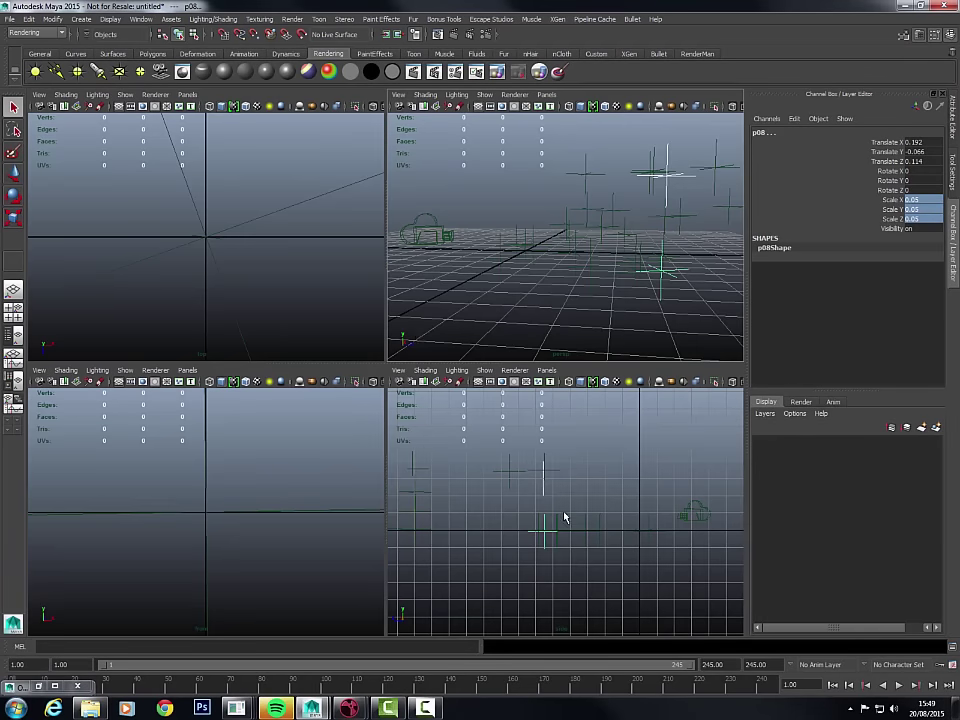
key("space")
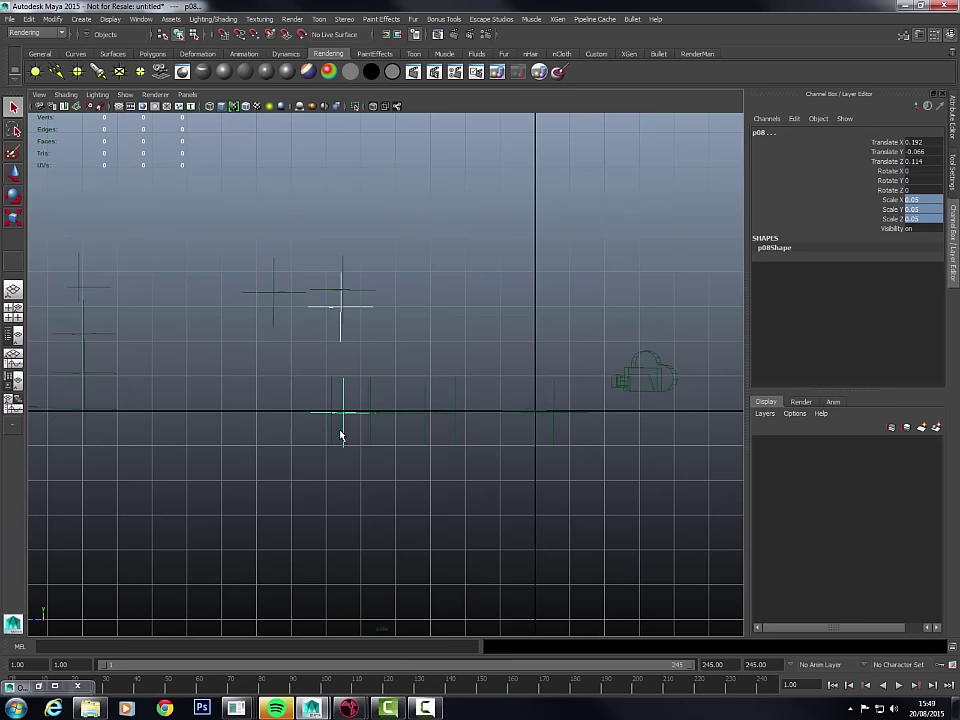
key("space")
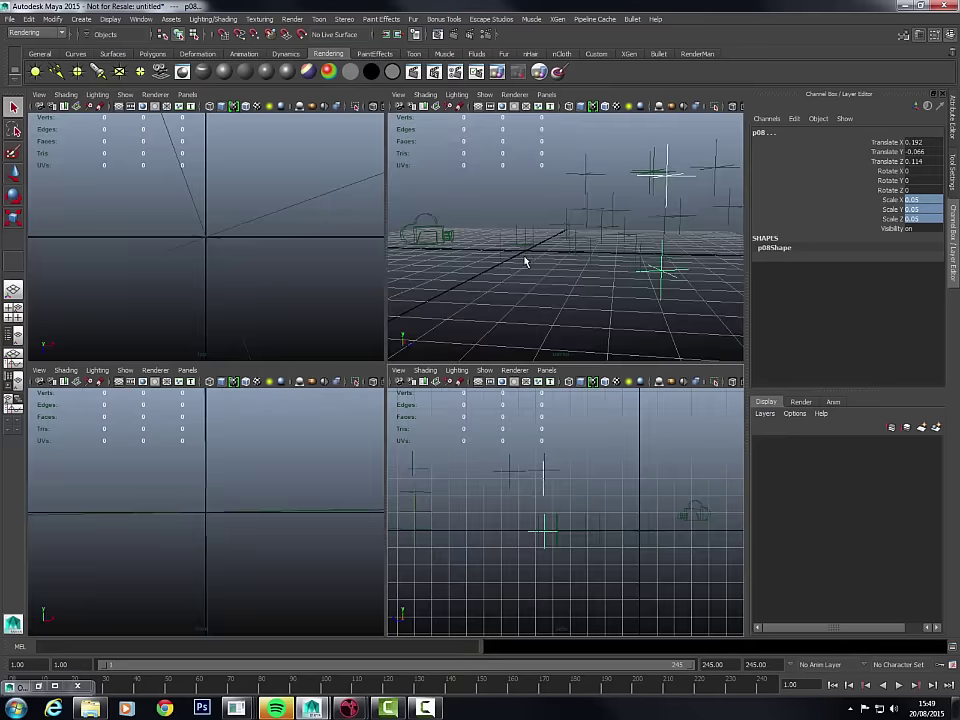
key("space")
left_click_drag(493, 317, 440, 326, "alt")
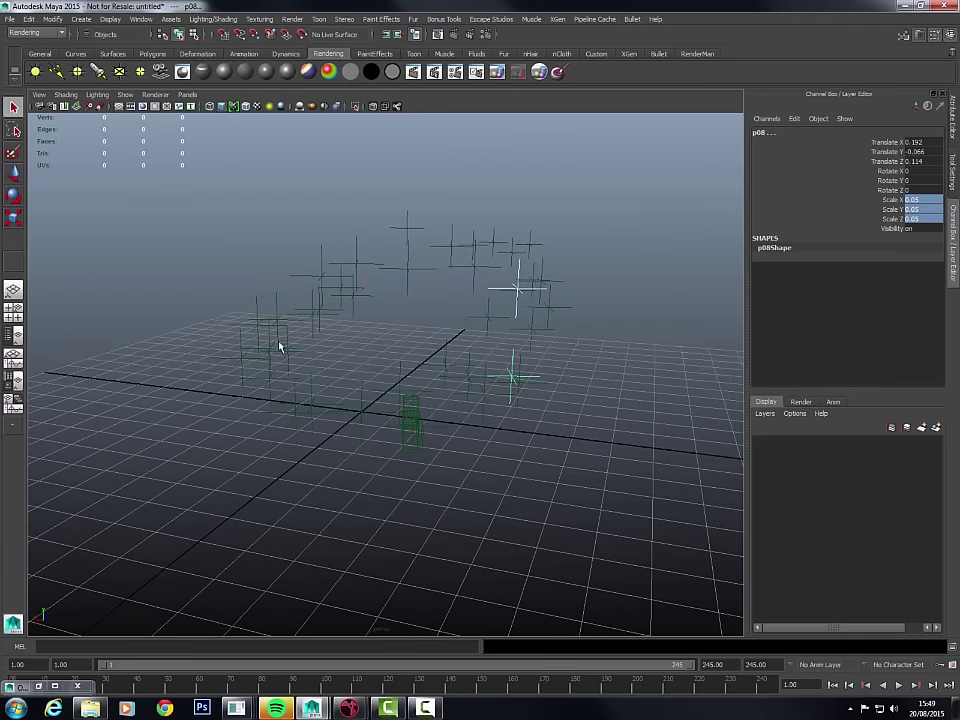
- Delete imagePlane1 from the scene and minimise the Outliner again
left_click(38, 686)
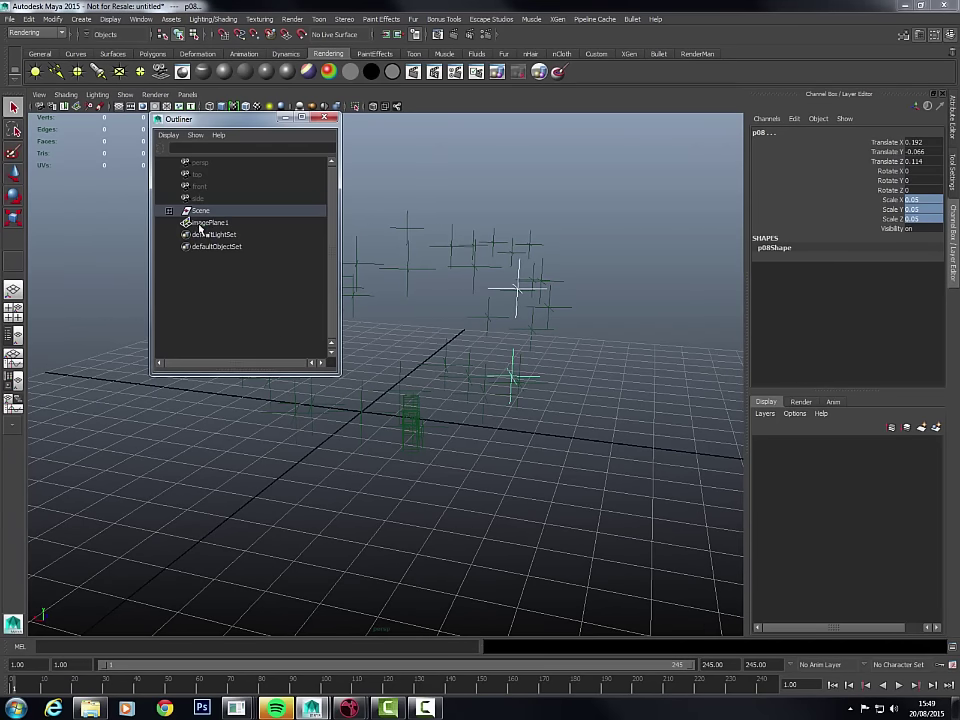
left_click(203, 223)
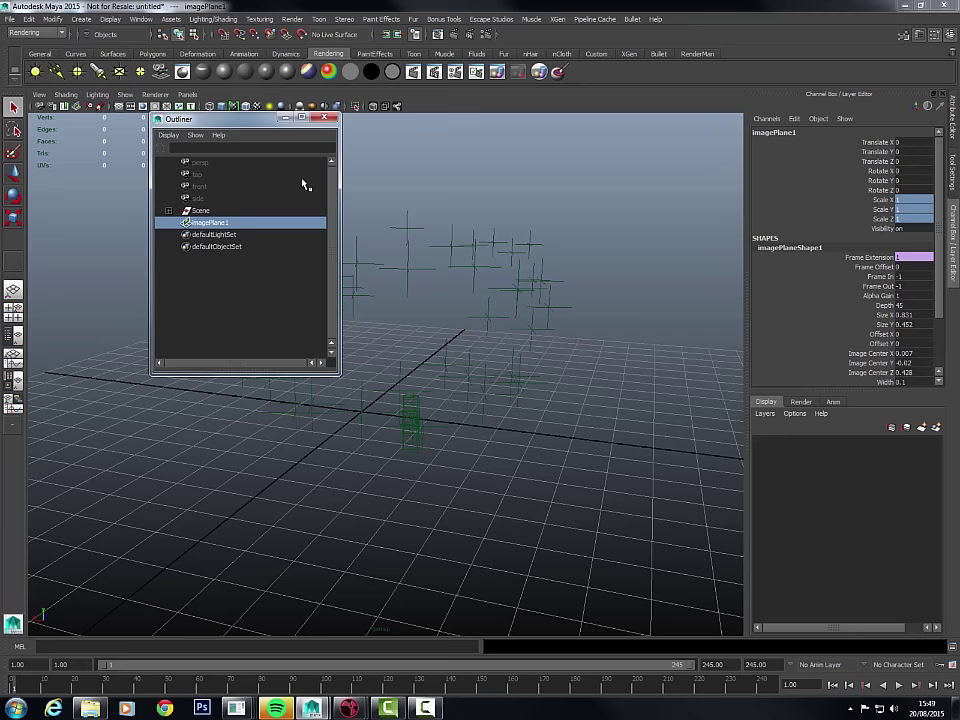
key("Delete")
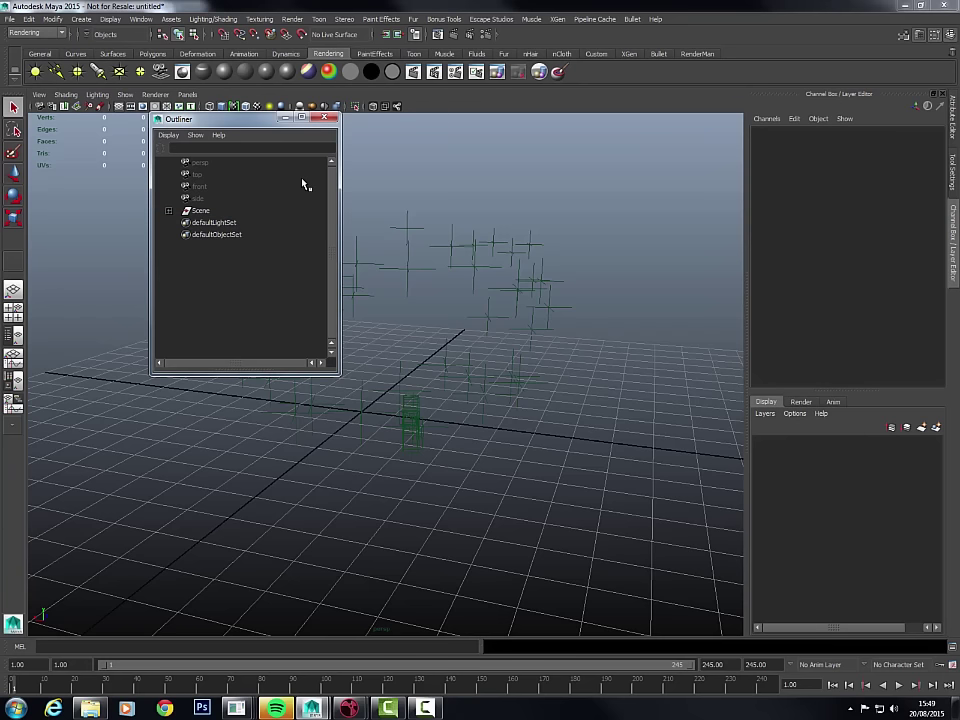
left_click_drag(283, 119, 272, 164)
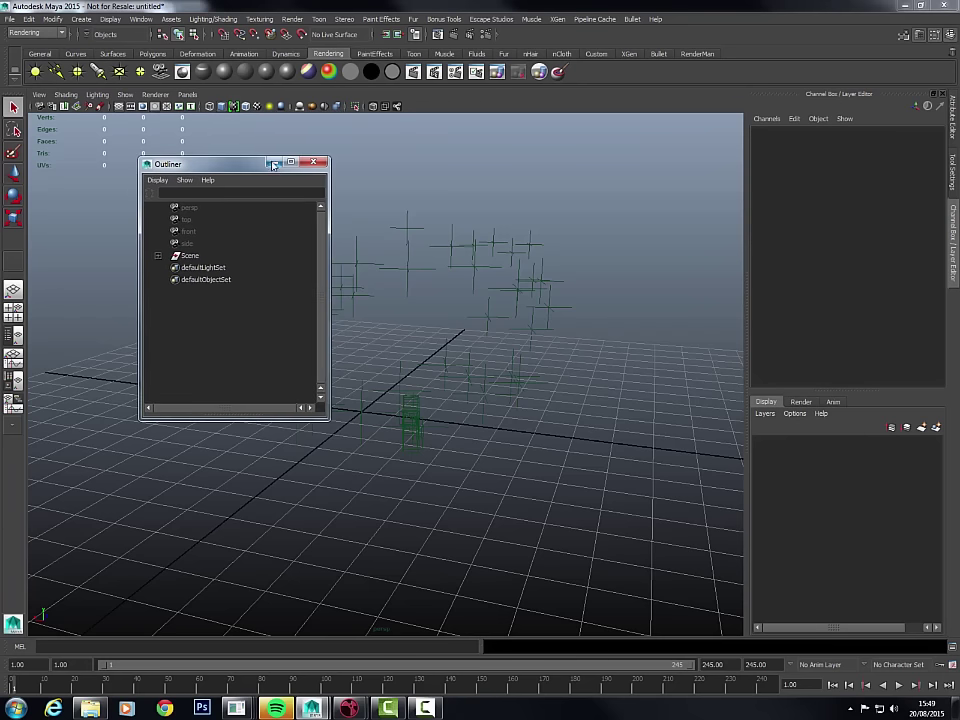
left_click(274, 162)
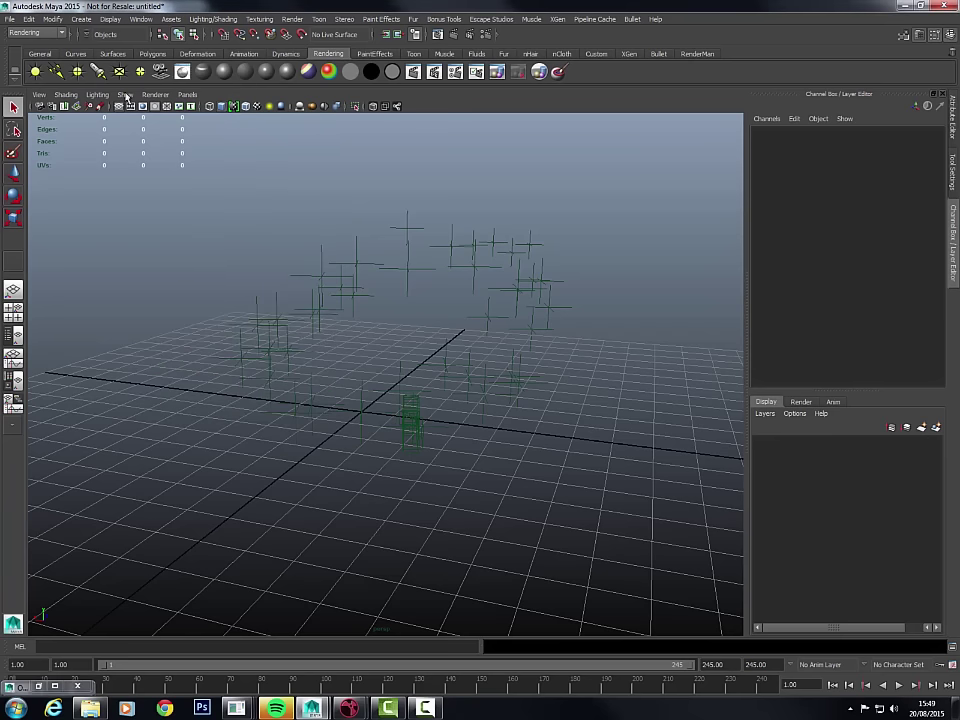
- Open the render settings and choose mental ray as the renderer
left_click(487, 36)
left_click_drag(560, 73, 412, 70)
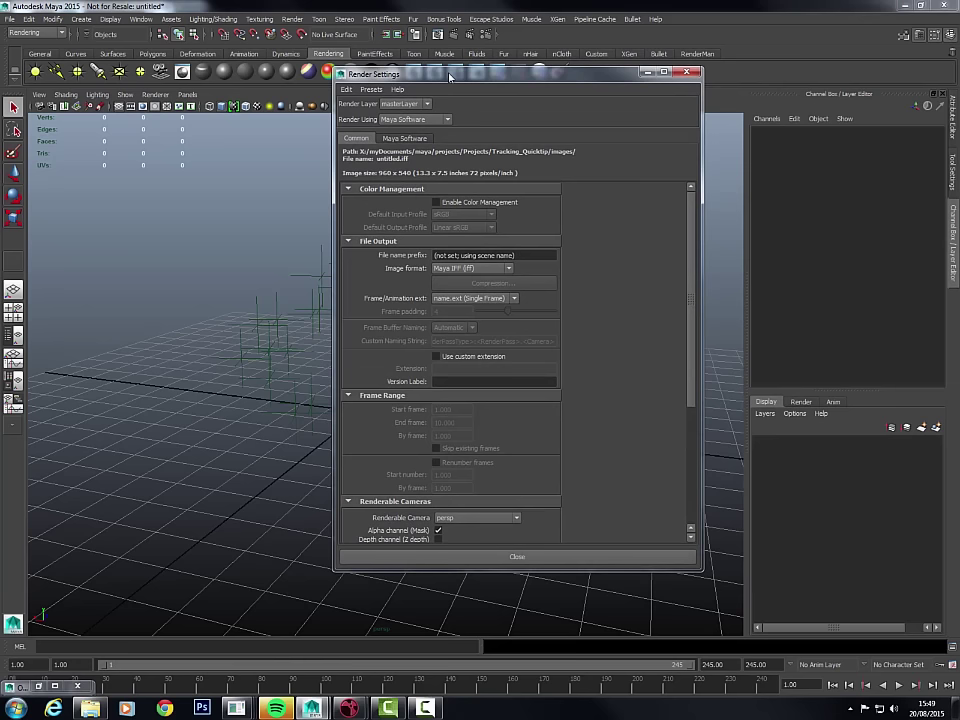
left_click(426, 117)
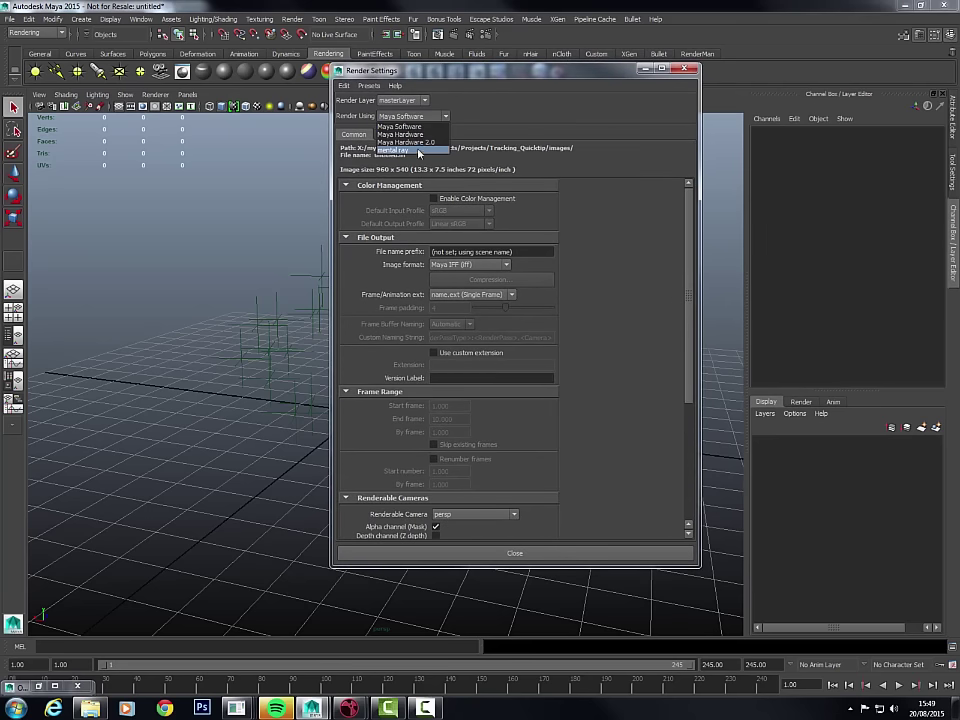
left_click(419, 151)
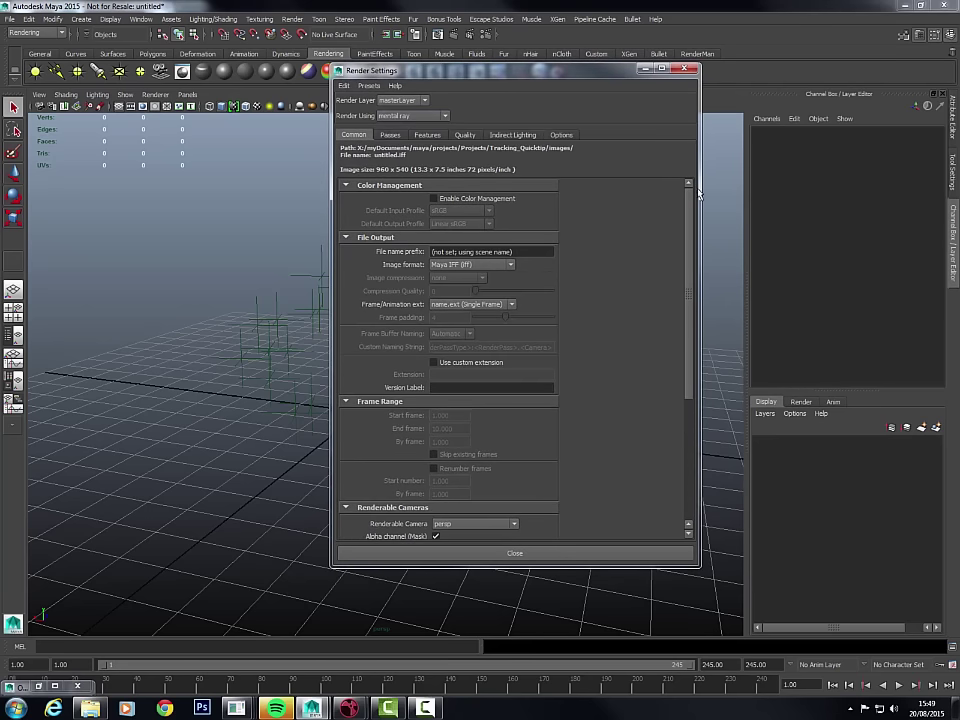
- Check the undistorted plate's resolution in Nuke, return to Maya and set the render image size to 1332 x 726 pixels
left_click_drag(690, 214, 677, 407)
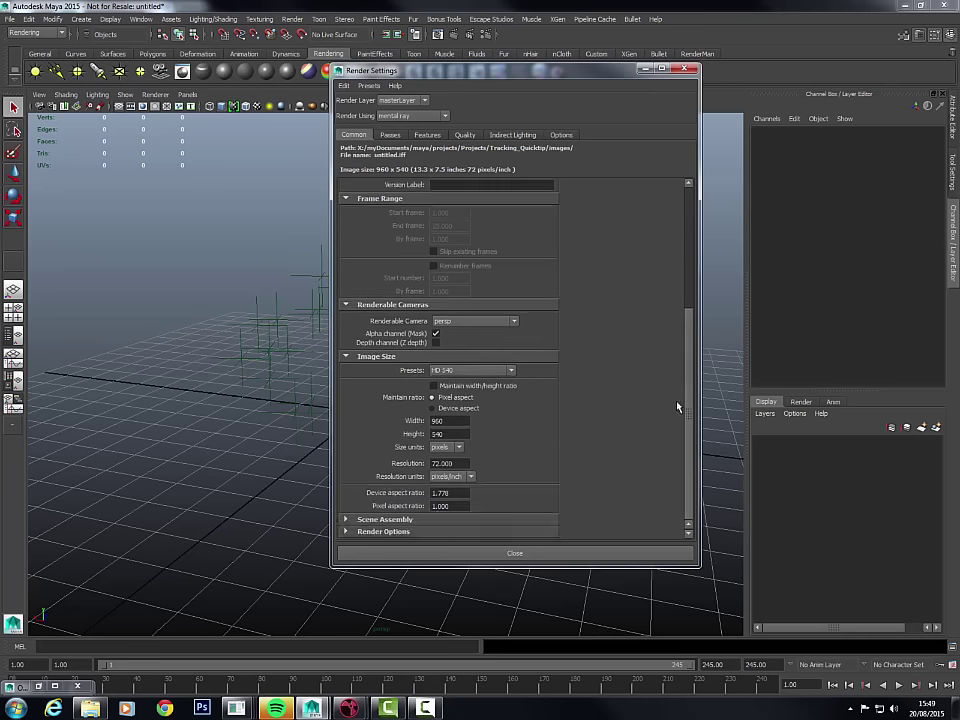
double_click(440, 421)
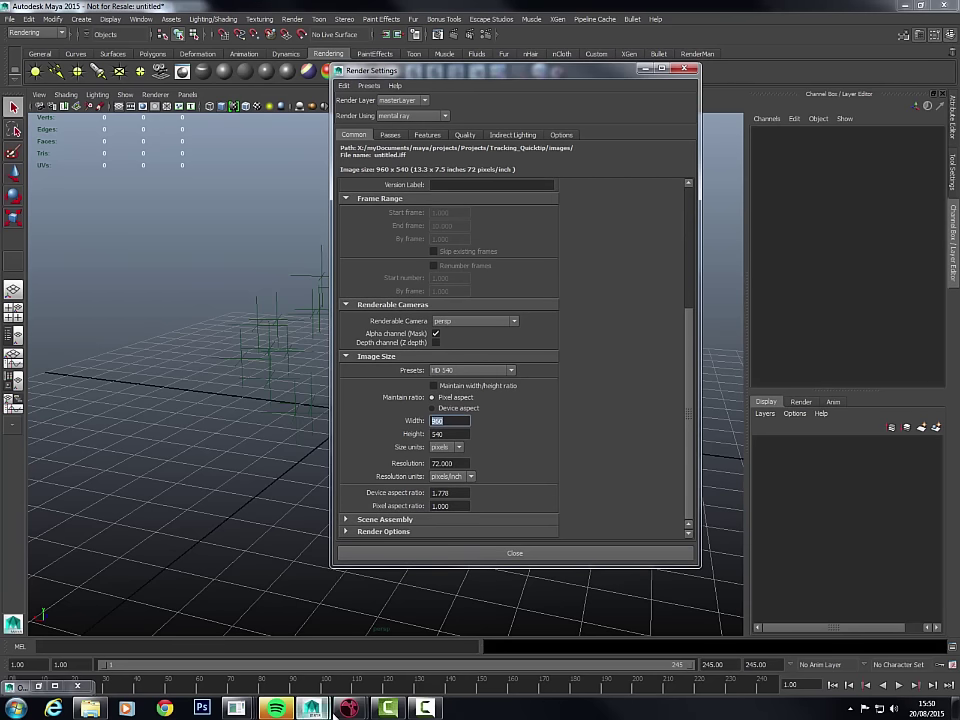
mouse_move(349, 706)
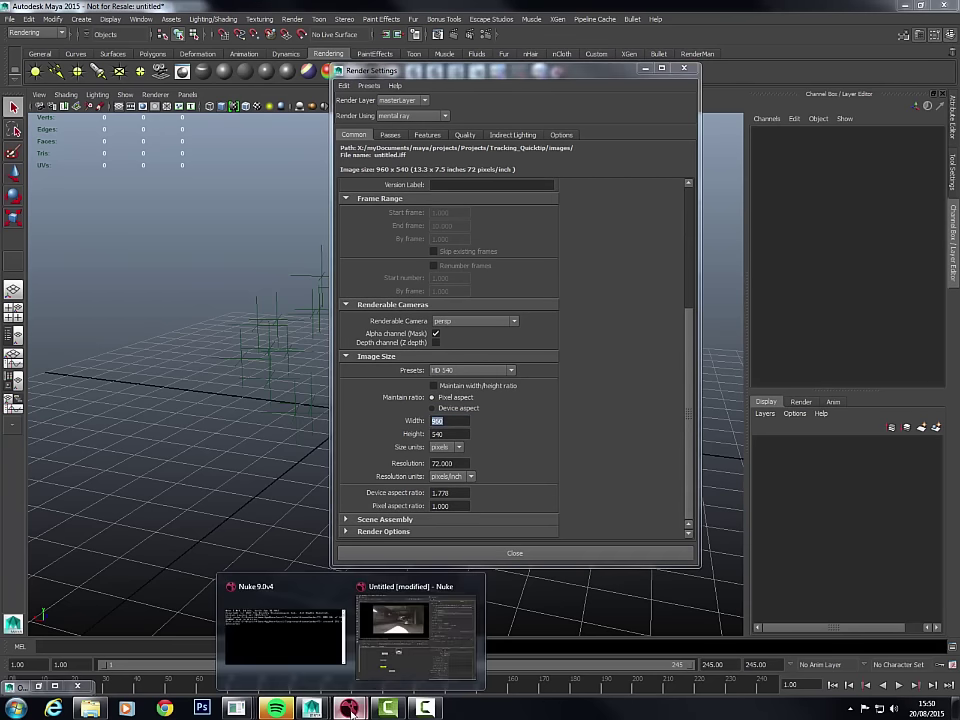
left_click(419, 634)
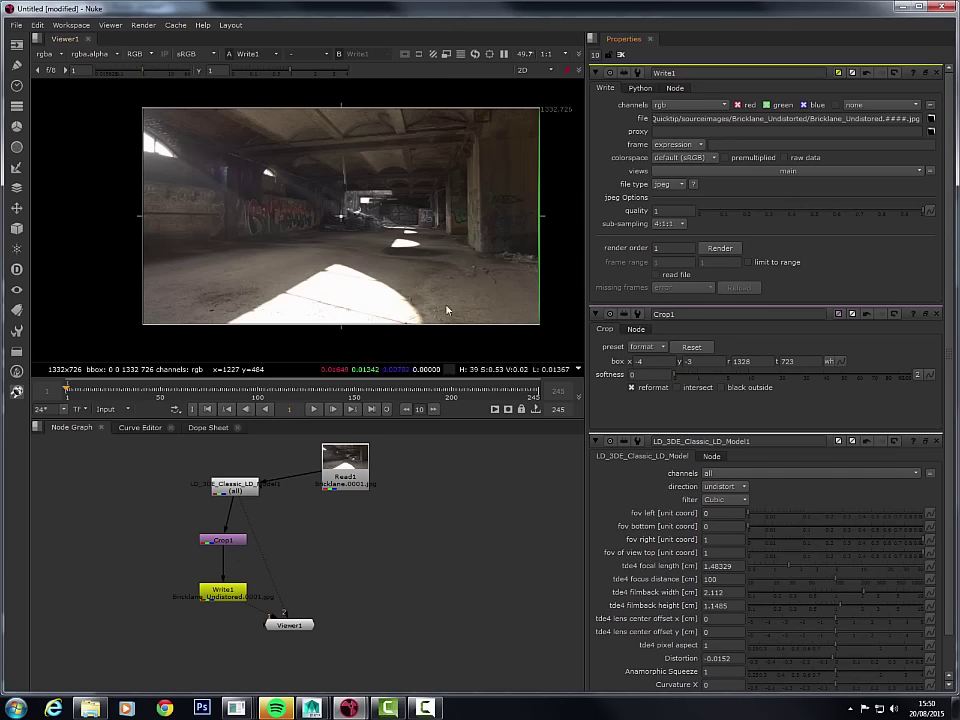
mouse_move(312, 708)
left_click(360, 655)
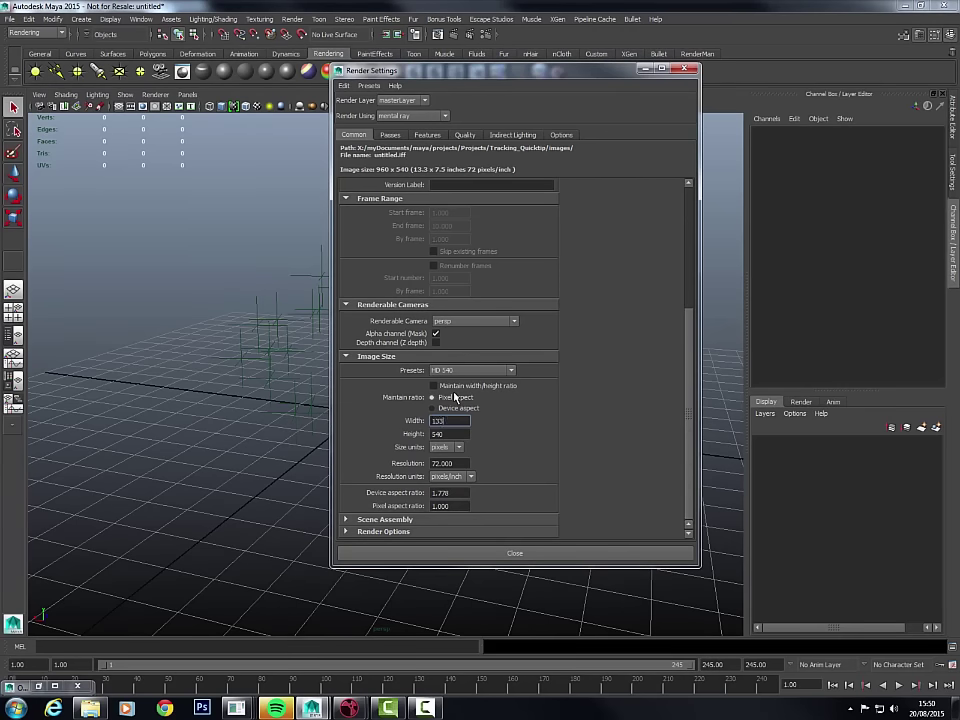
key("Tab")
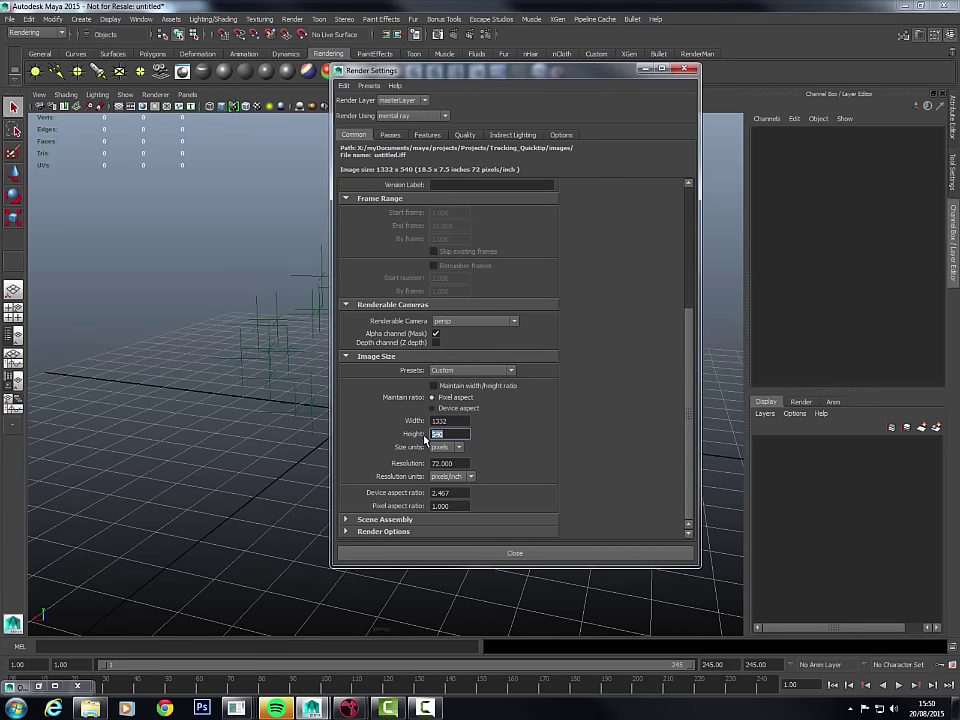
type("726")
key("Return")
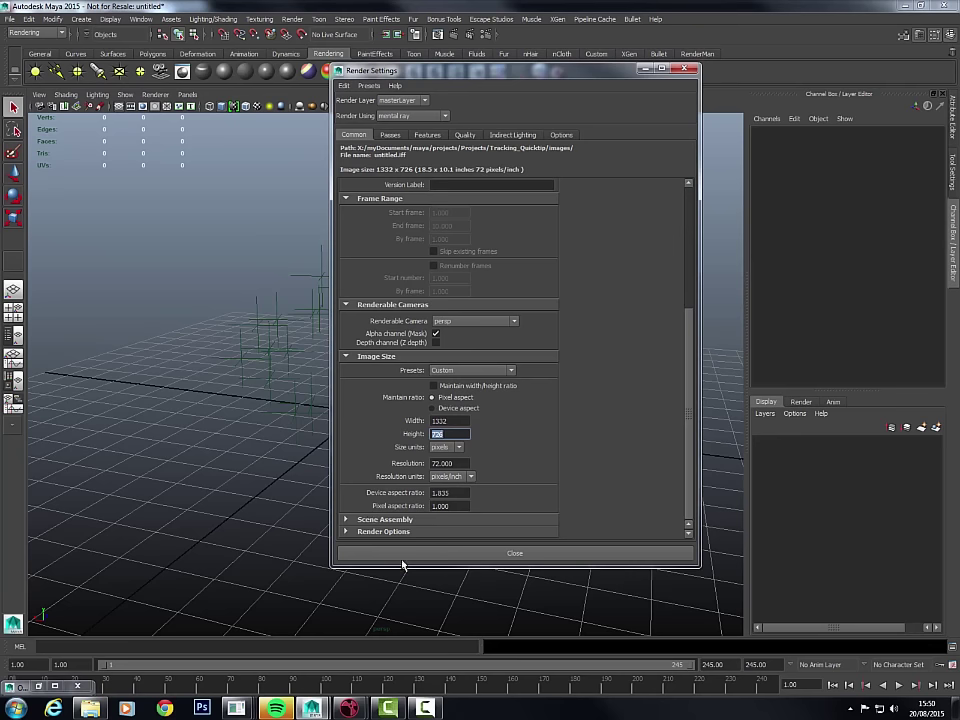
- Check the footage resolution in the 3DEqualizer project, return to Maya and close the render settings
mouse_move(236, 707)
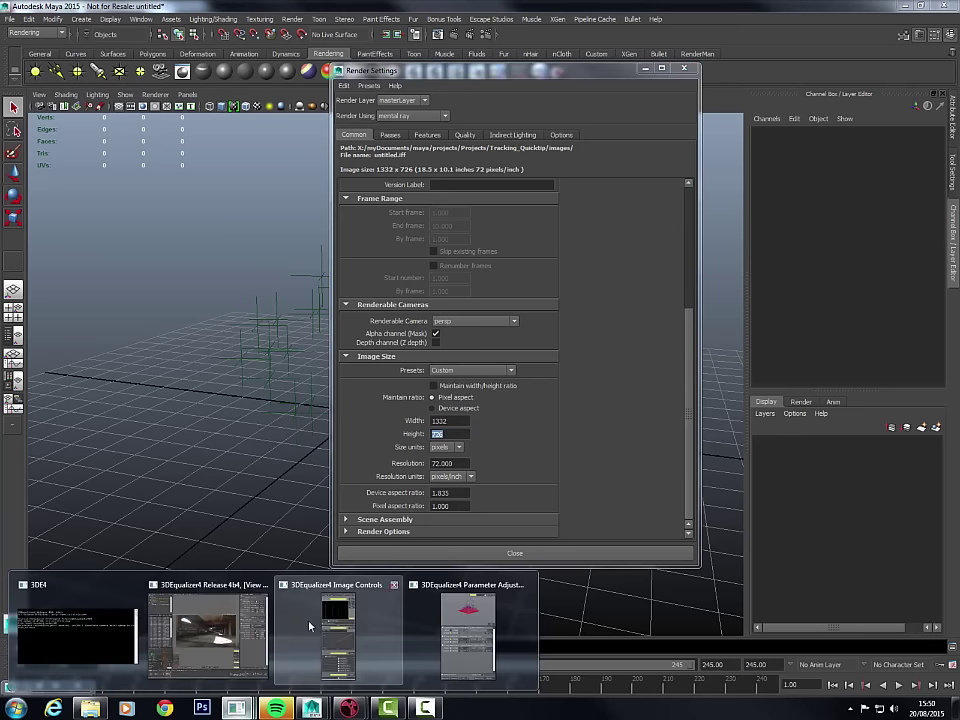
left_click(219, 641)
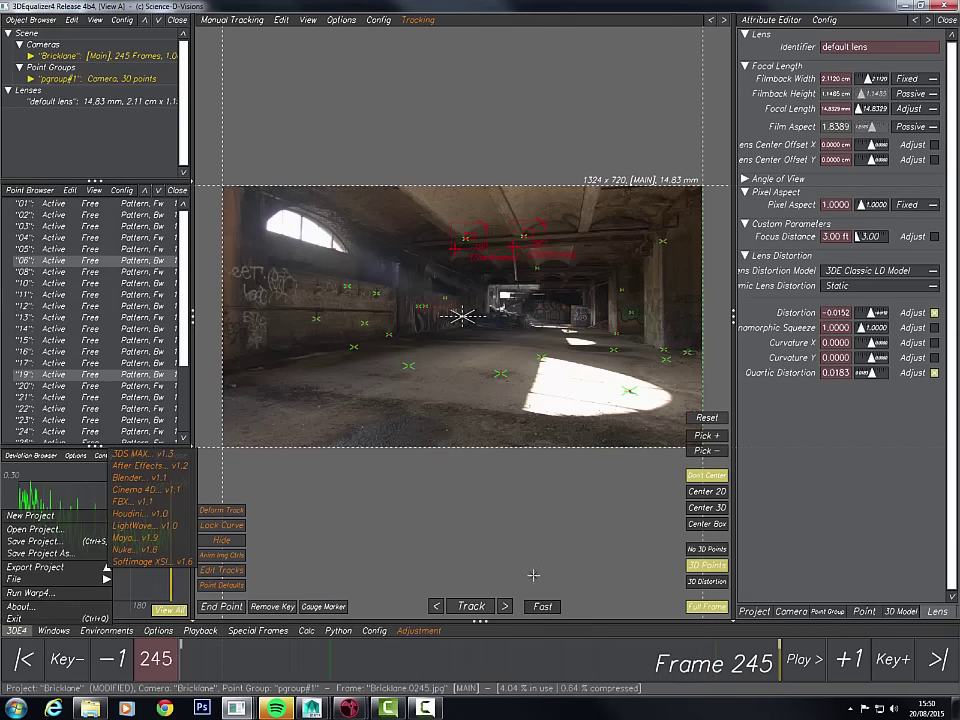
left_click(903, 6)
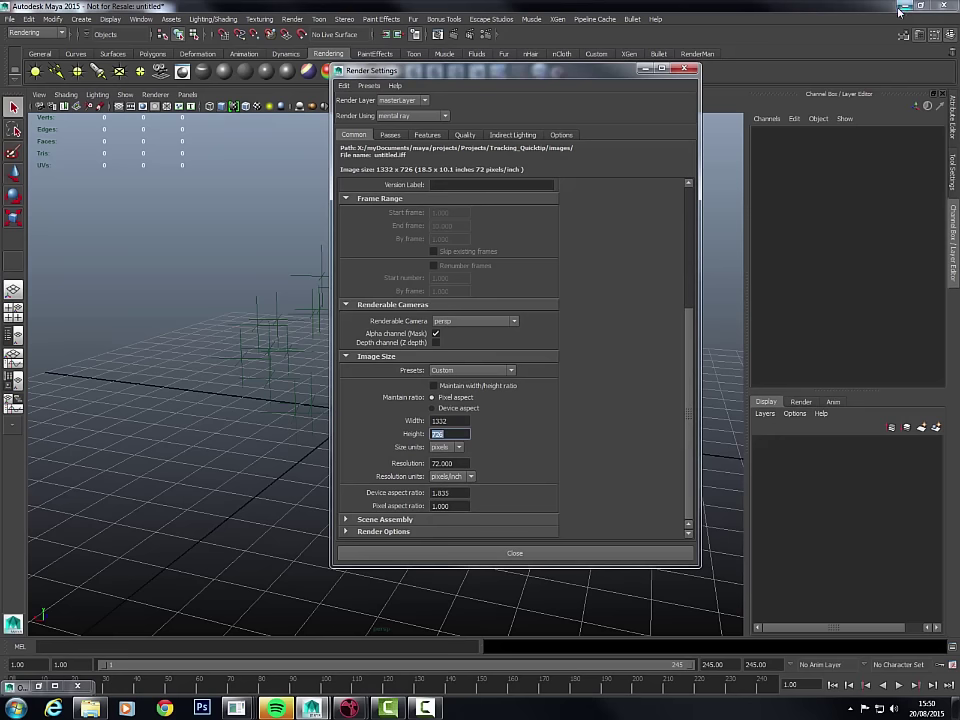
left_click_drag(570, 75, 478, 87)
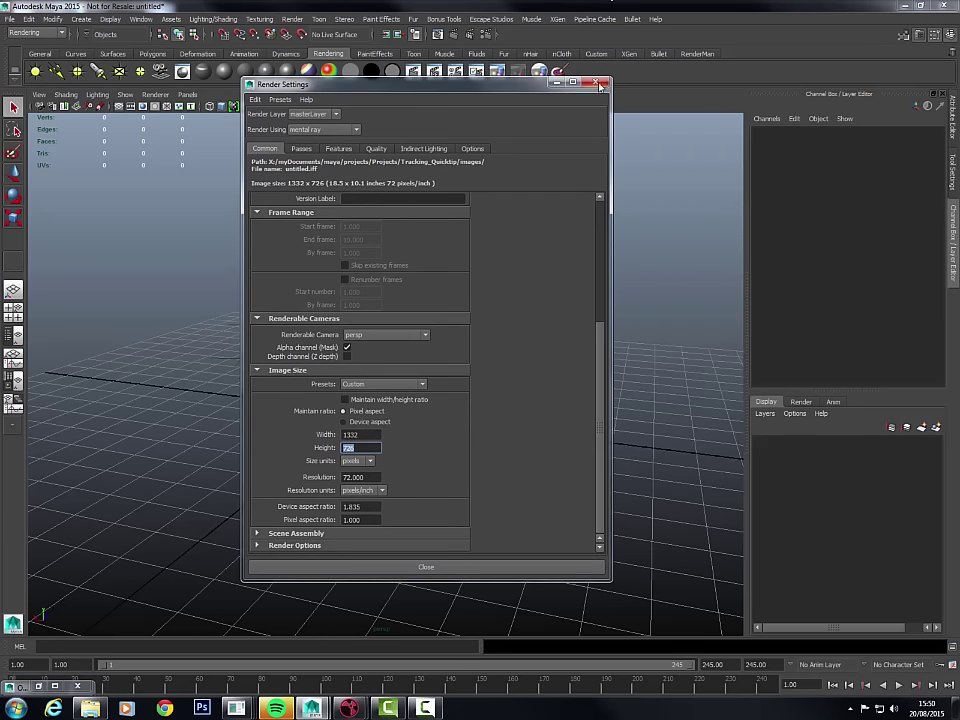
left_click(448, 66)
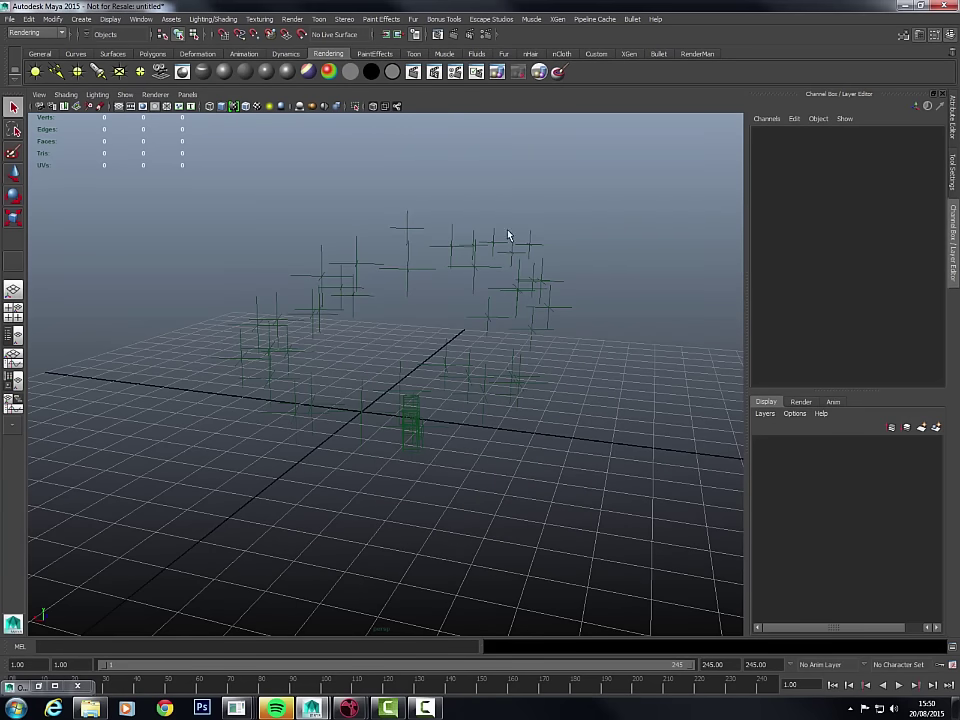
- Look through the tracked camera Bricklane_1_1 from the Scene group and display its resolution gate in the viewport
left_click(38, 687)
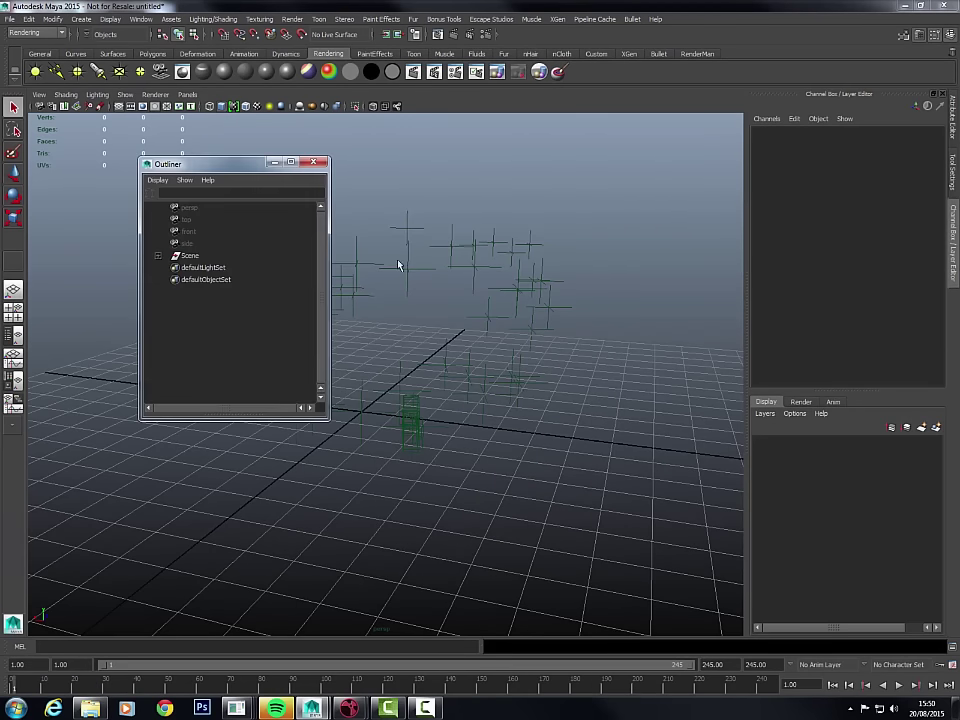
left_click(158, 256)
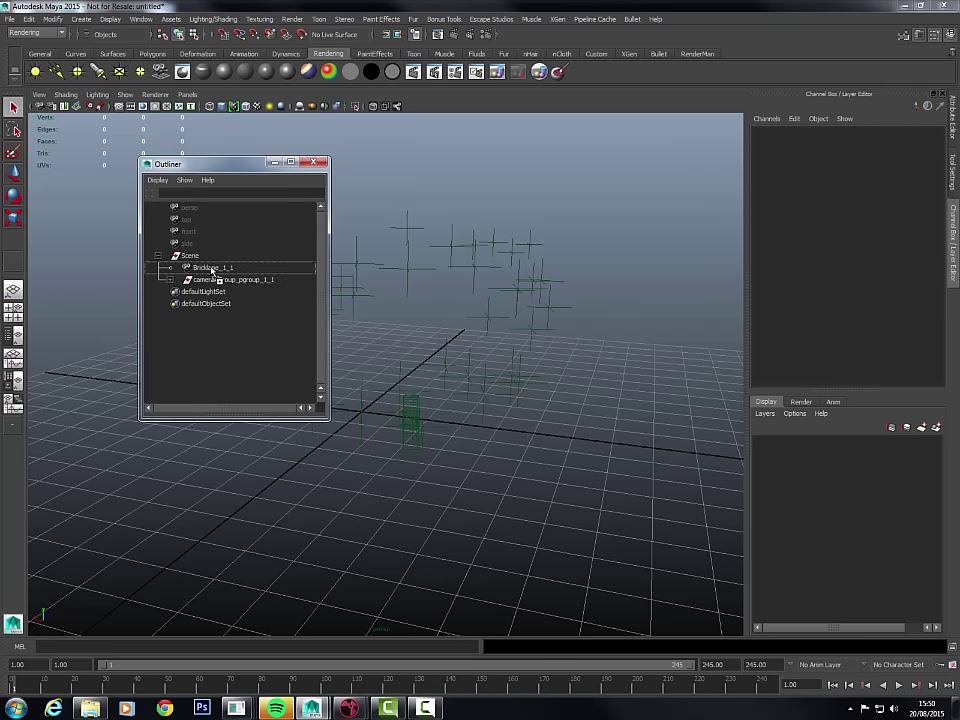
middle_click_drag(225, 268, 396, 271)
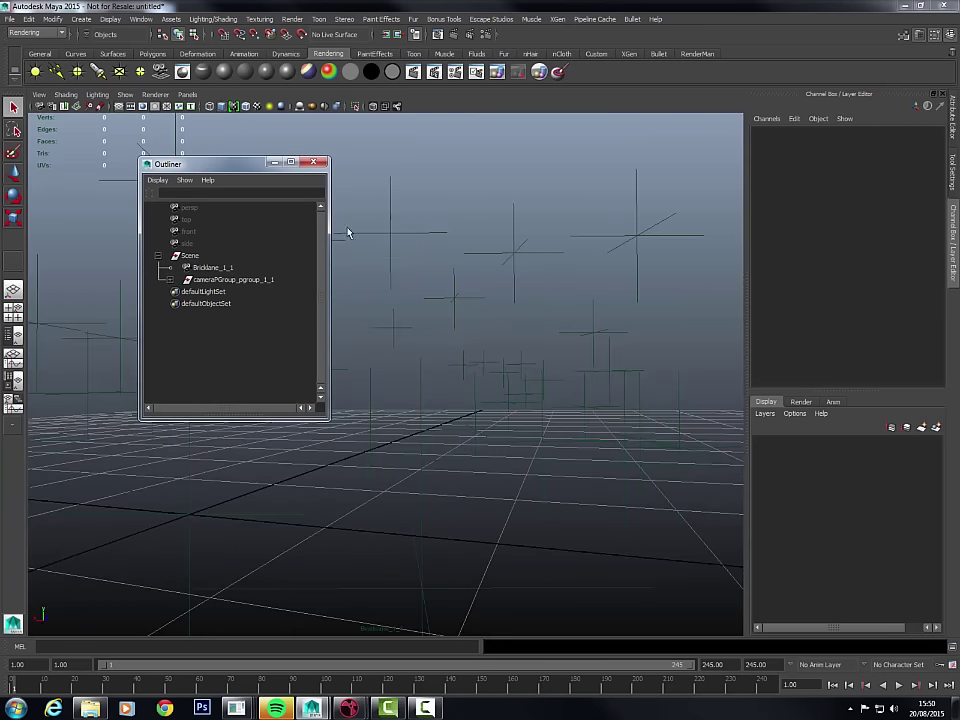
left_click(313, 162)
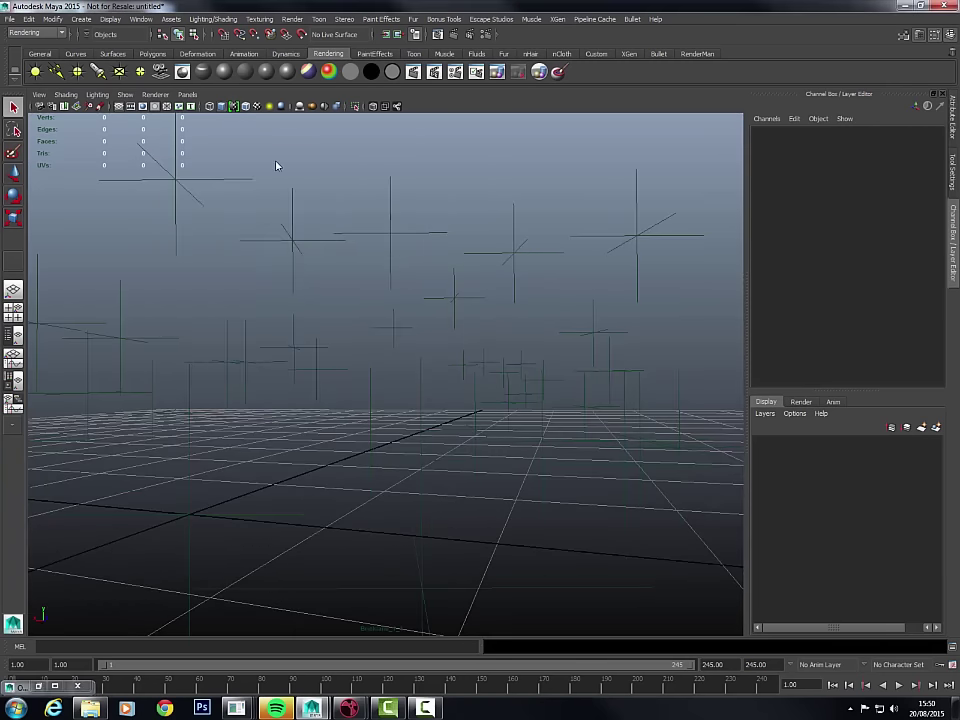
left_click(131, 107)
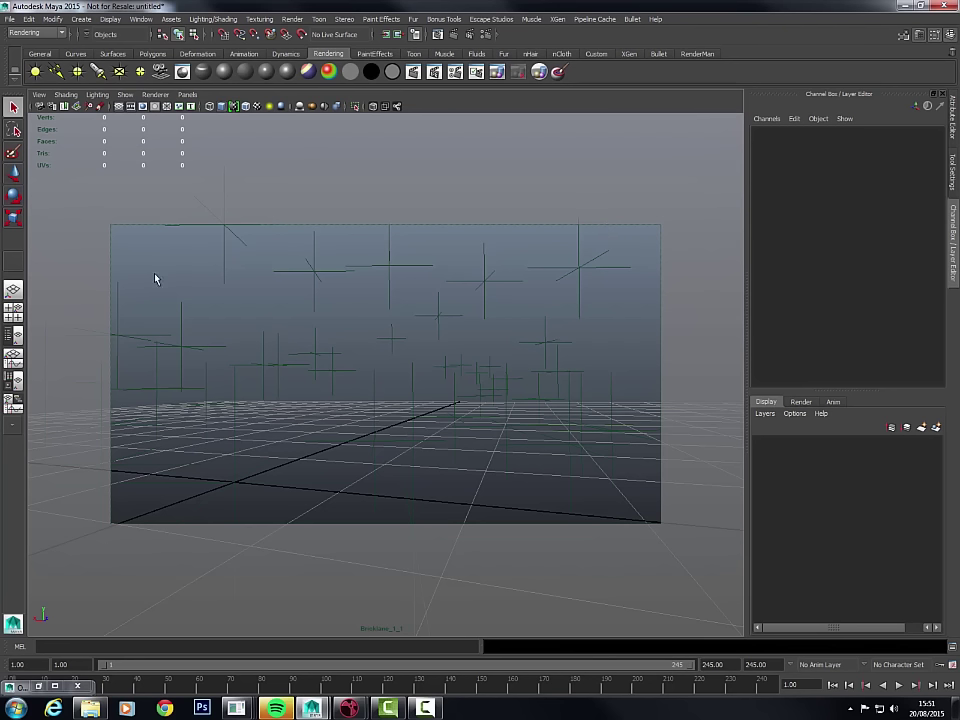
left_click(144, 109)
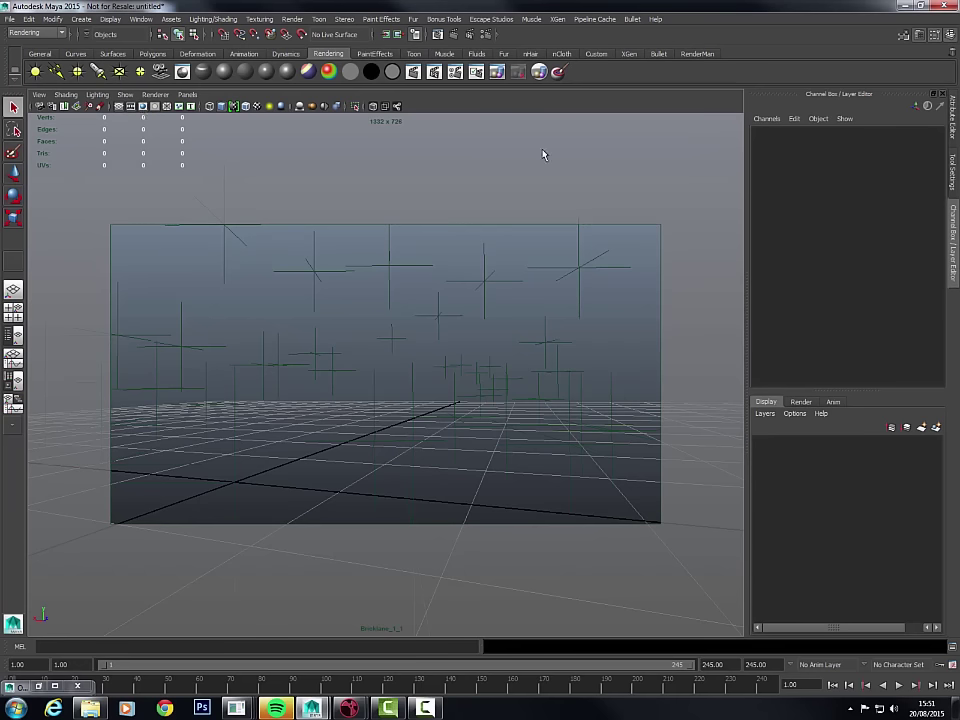
- Import Bricklane_Undist.0001.jpg from the Bricklane_Undistorted folder as an image plane for the tracked camera
left_click(40, 96)
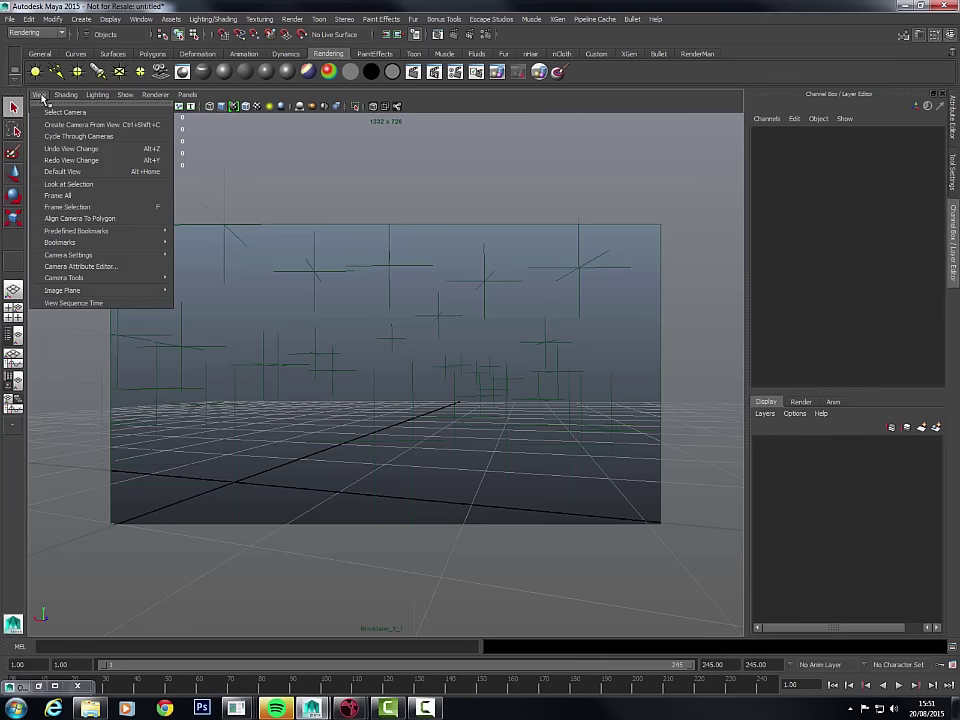
mouse_move(80, 291)
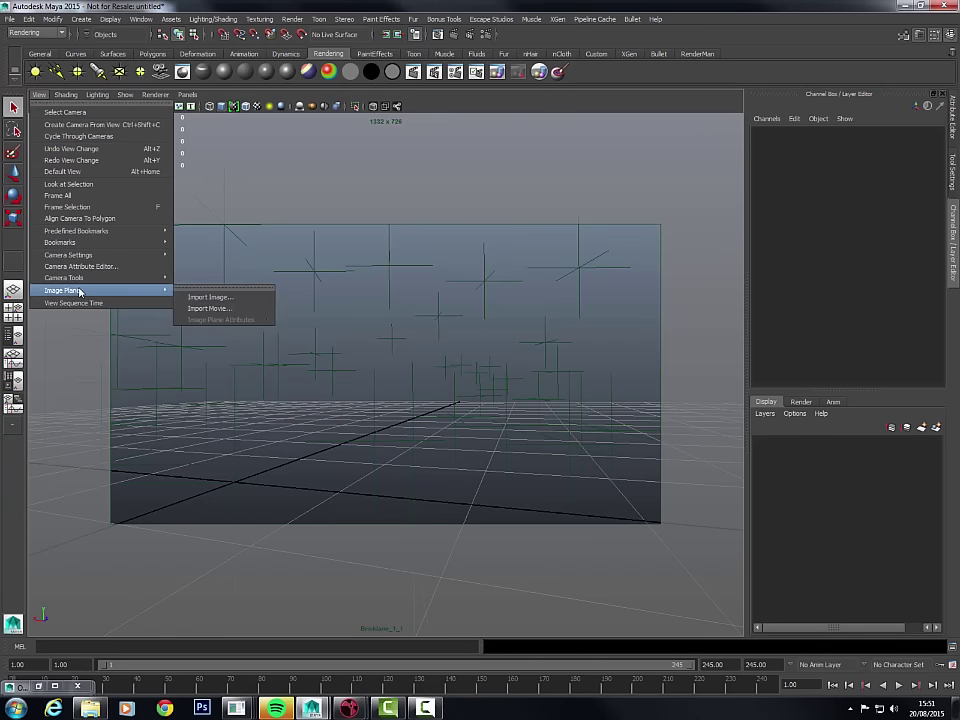
left_click(190, 297)
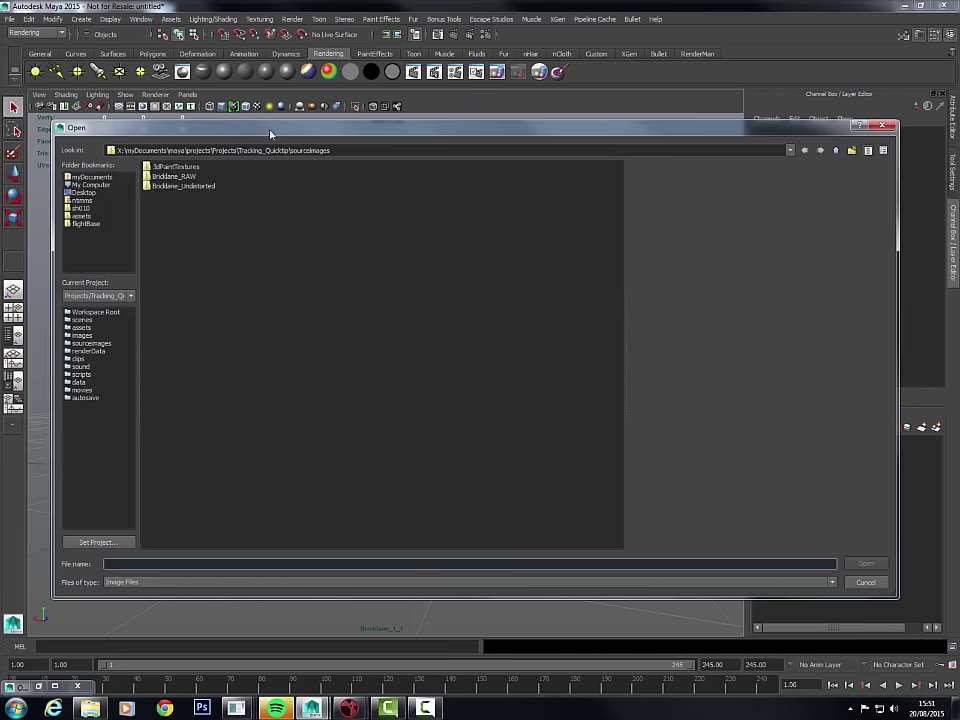
left_click_drag(271, 129, 283, 129)
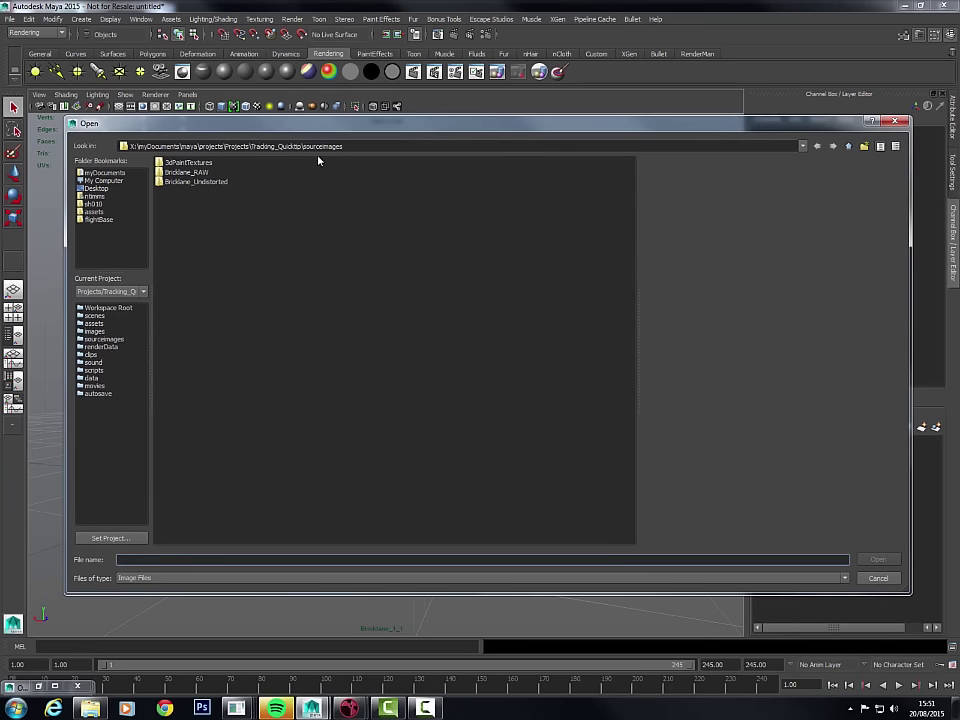
left_click(207, 182)
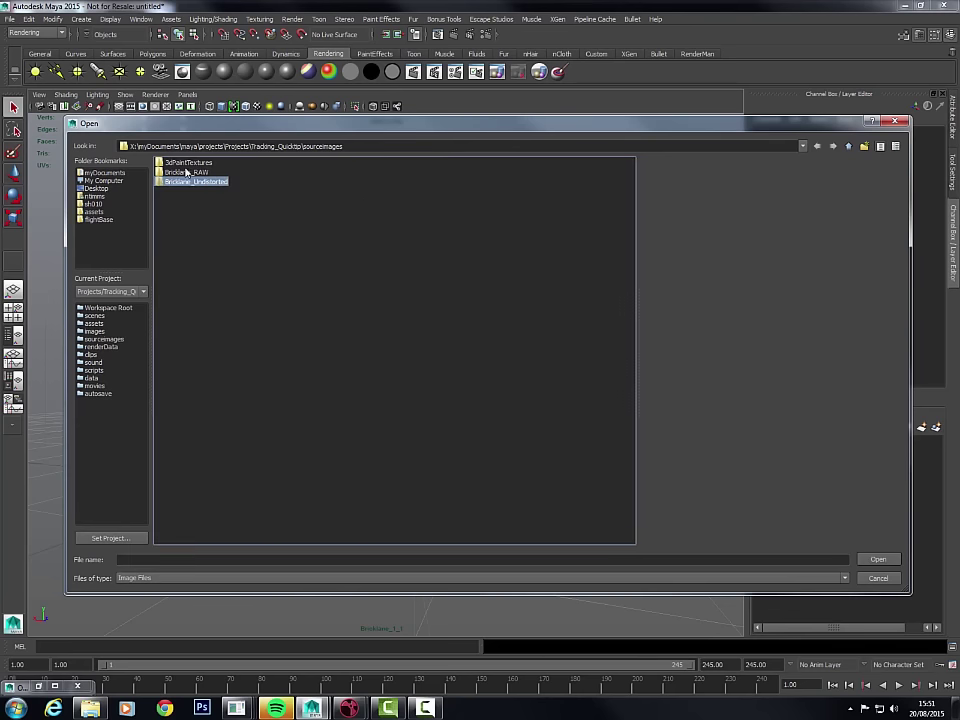
double_click(197, 184)
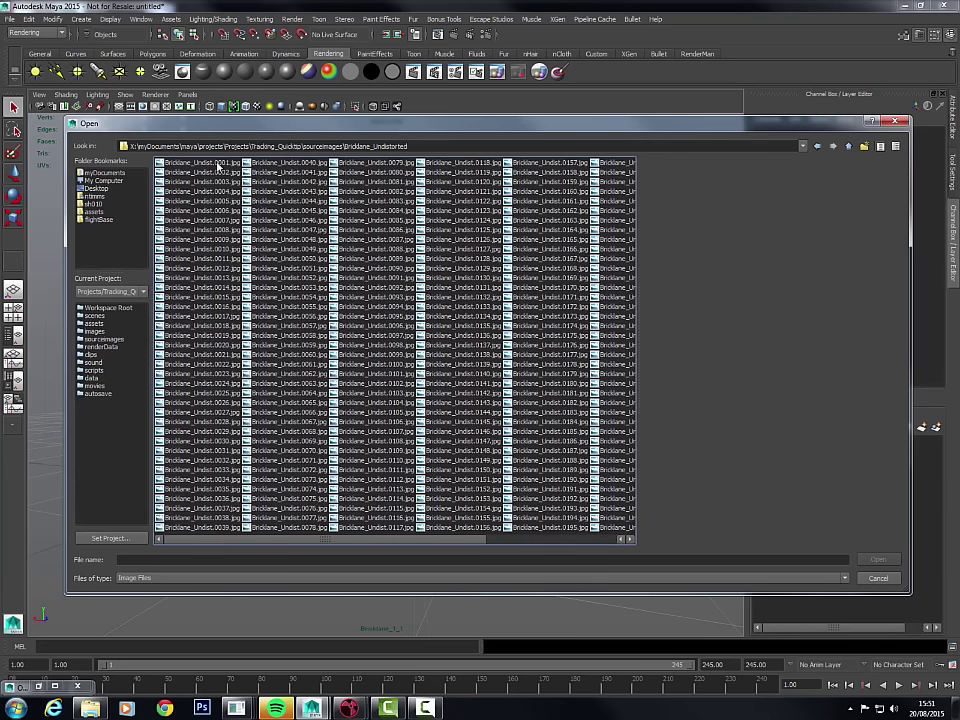
left_click(218, 164)
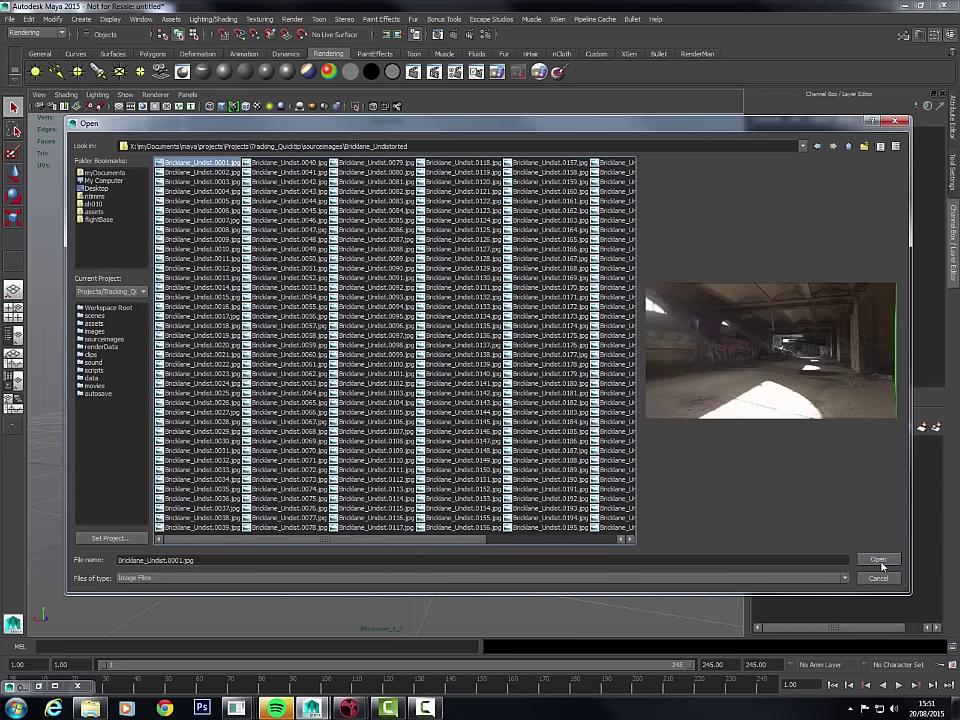
left_click(878, 560)
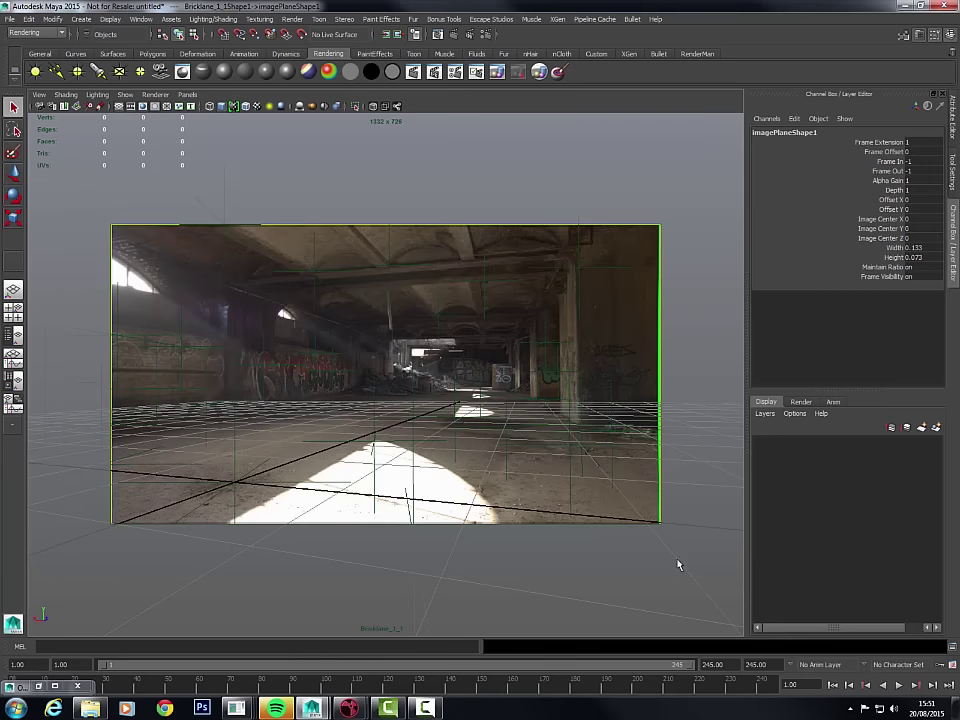
- Enable Use Image Sequence for the image plane, try a different frame offset and set the offset back to 0
left_click(952, 128)
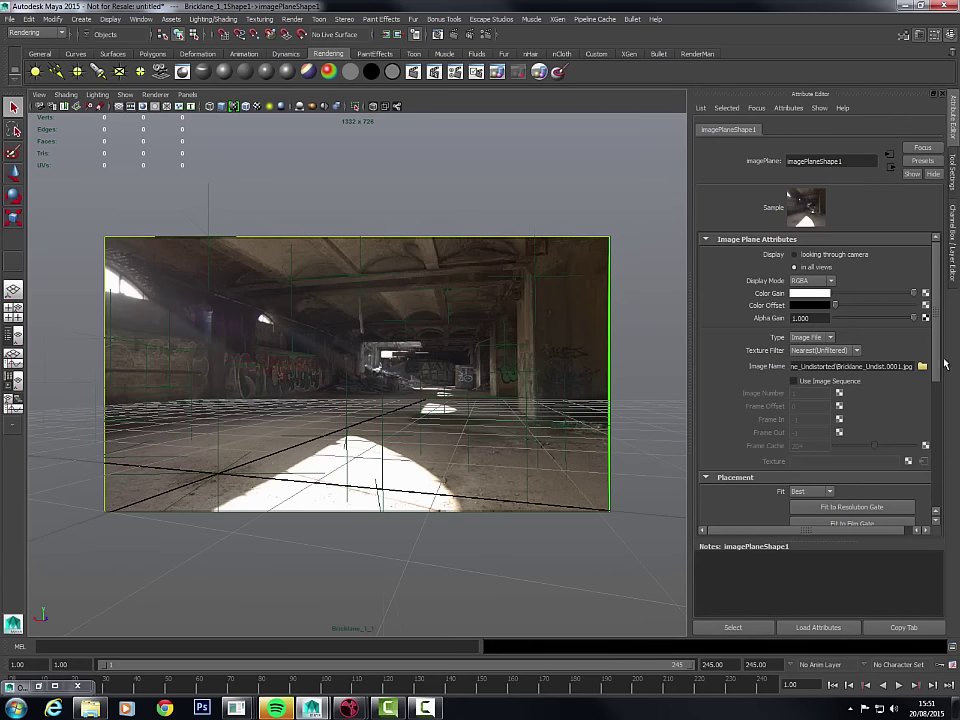
left_click(801, 383)
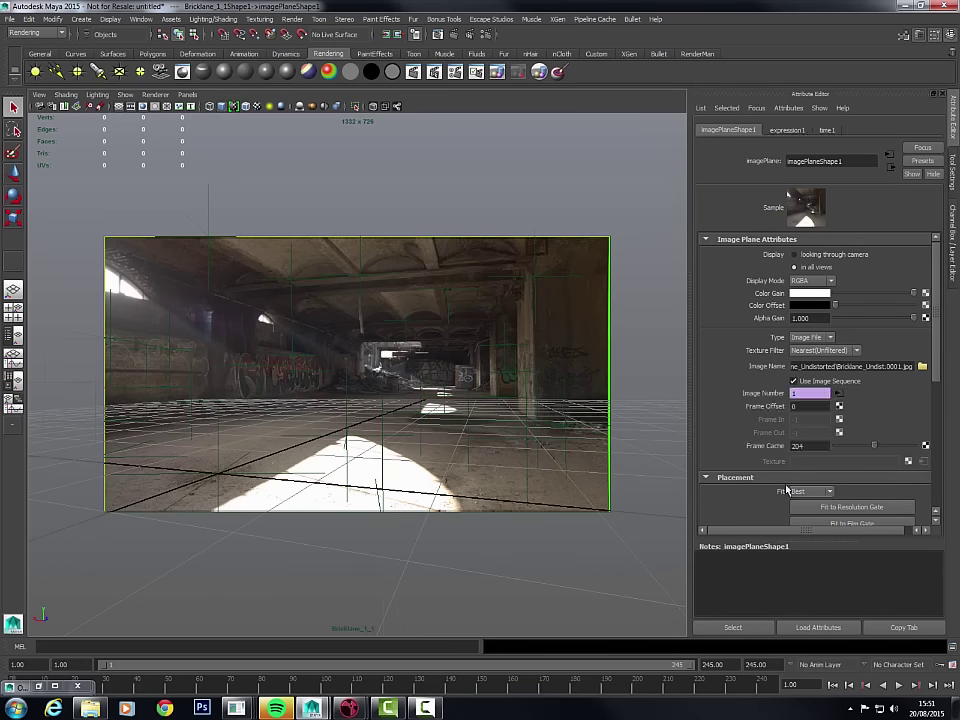
left_click(810, 406)
key("Return")
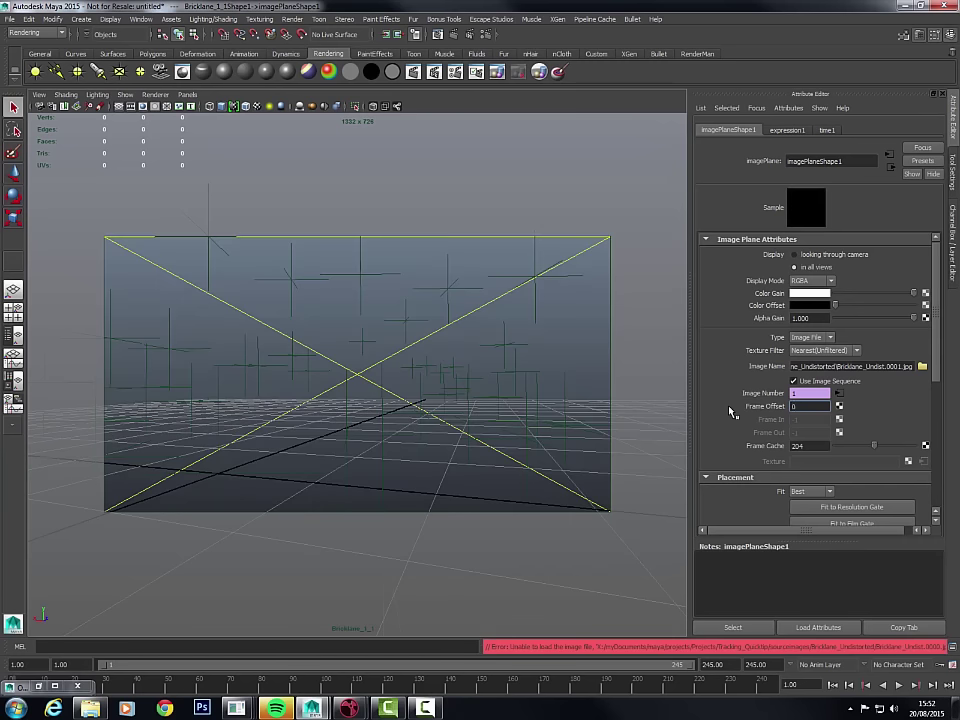
key("Return")
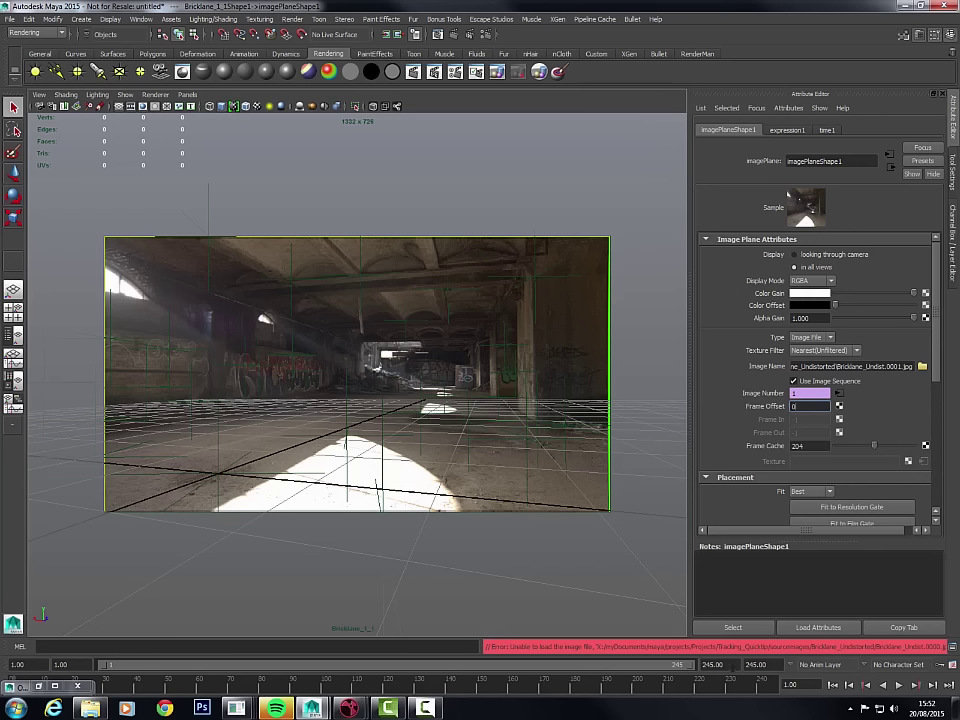
- Set the image plane's frame cache to 245 and play back the sequence through the tracked camera
key("Tab")
type("245")
key("Return")
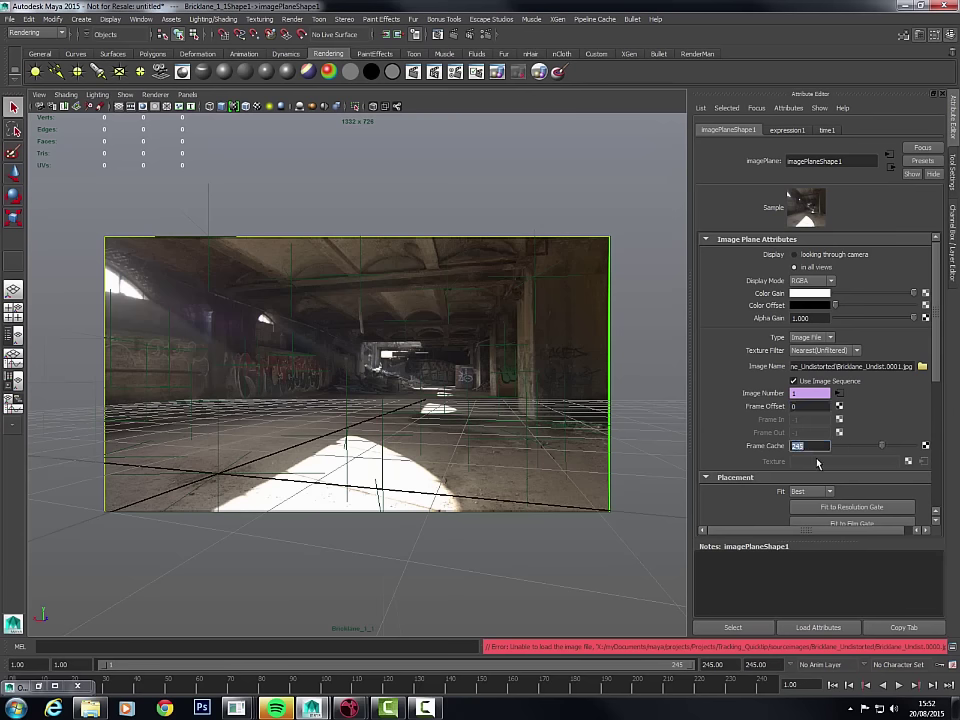
left_click(900, 686)
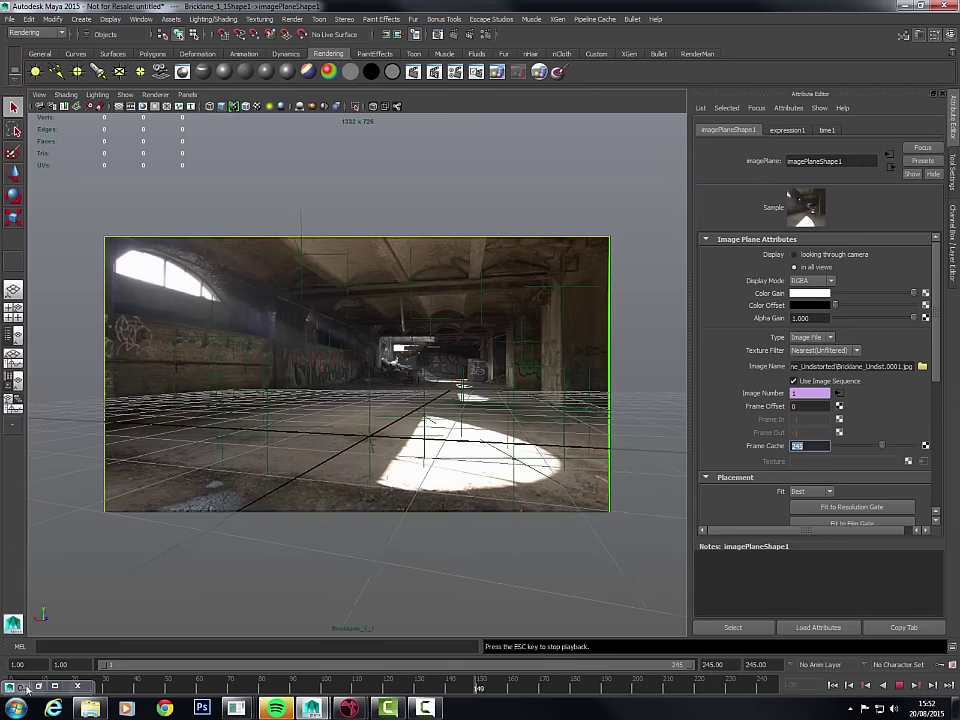
- Check the tracking locators of the Scene group against the footage during playback, then stop the playback
left_click(141, 19)
left_click(170, 120)
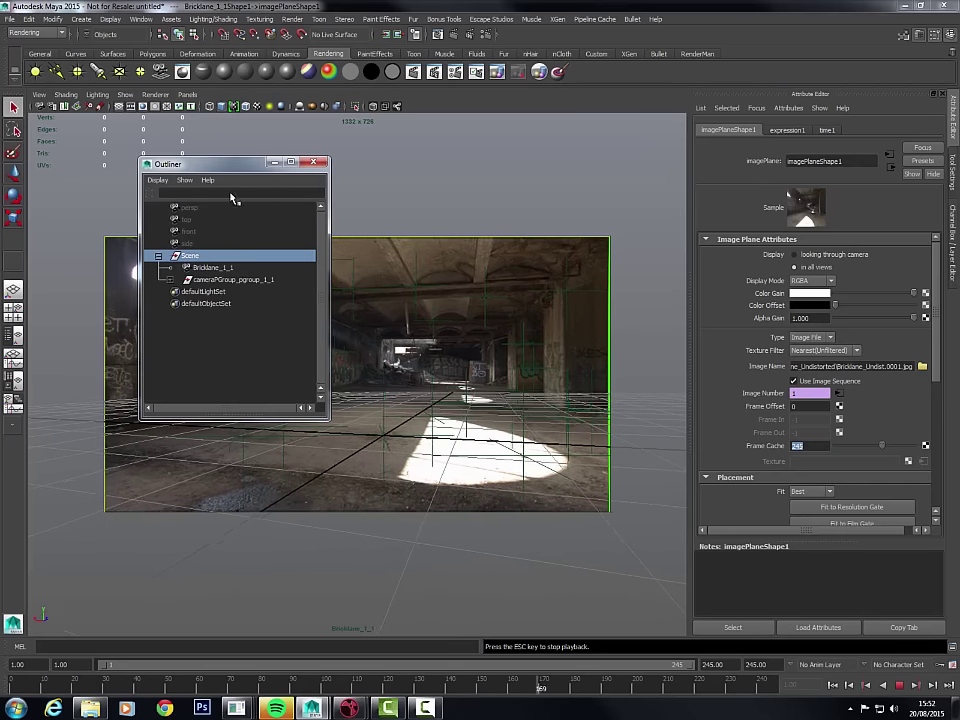
left_click(313, 162)
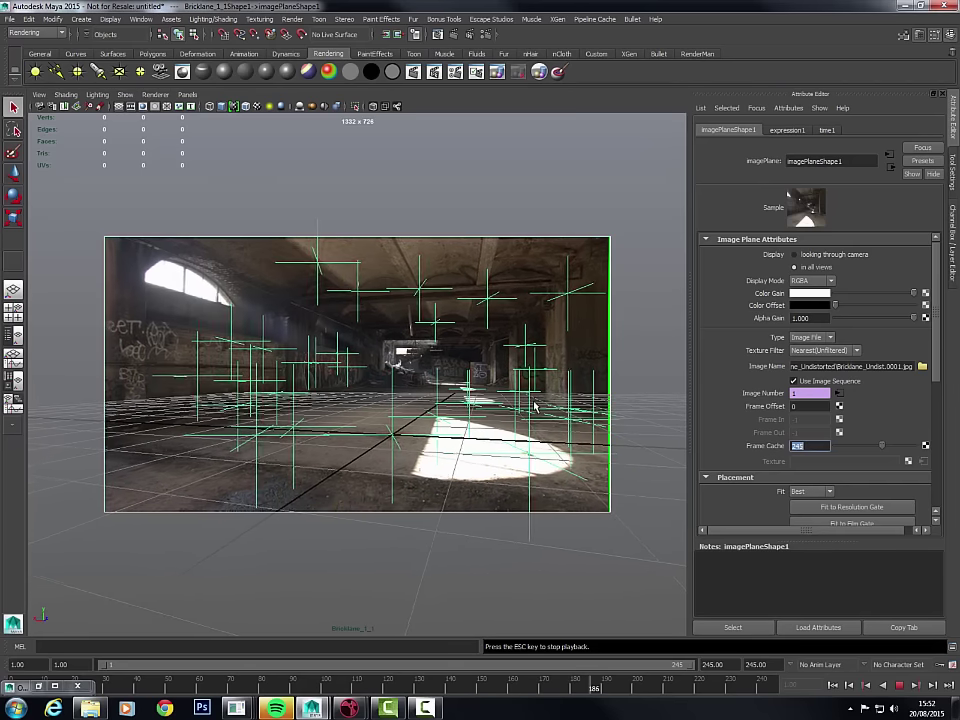
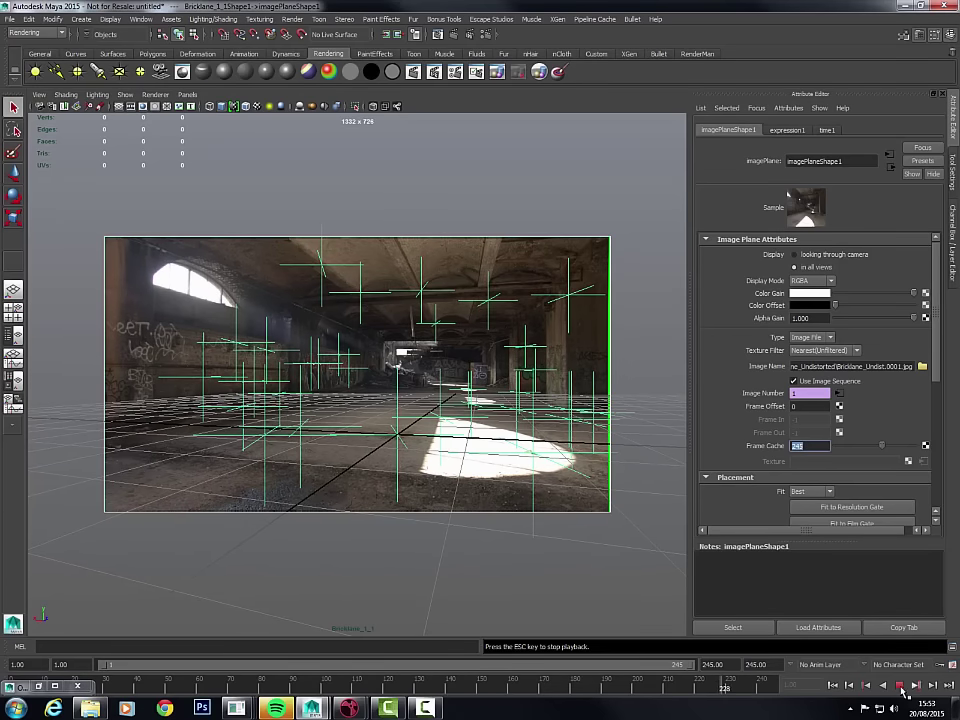
left_click(677, 519)
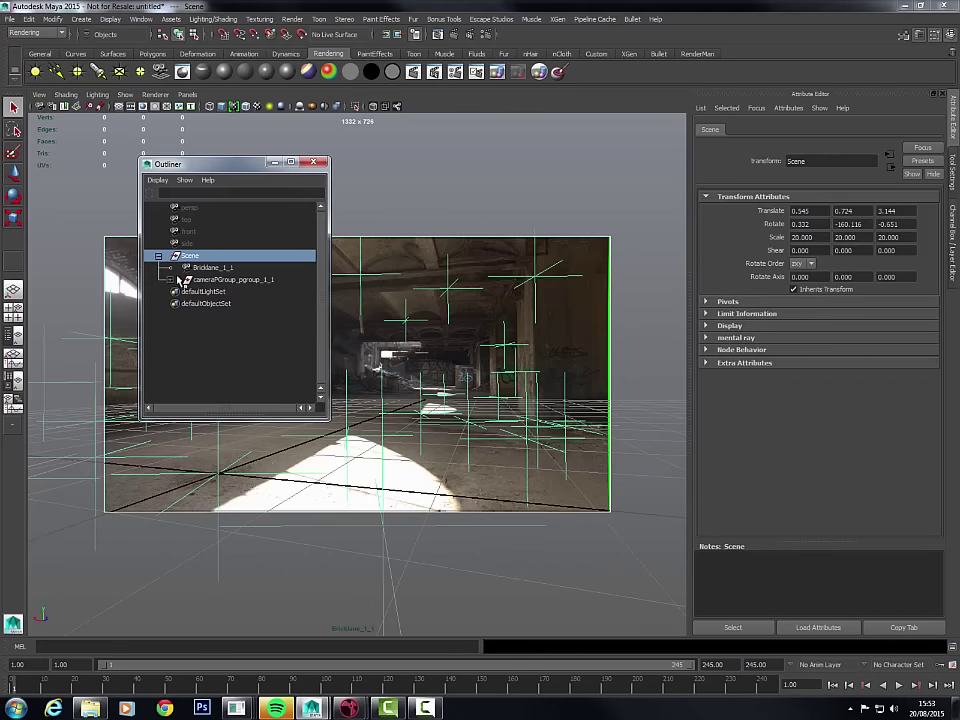
- Set the X, Y and Z scale of all tracking locators p01 to p51 in cameraPGroup_pgroup_1_1 to 0.02 and deselect them
left_click(172, 280)
left_click(215, 280)
left_click(211, 291)
scroll(223, 340, "down", 10)
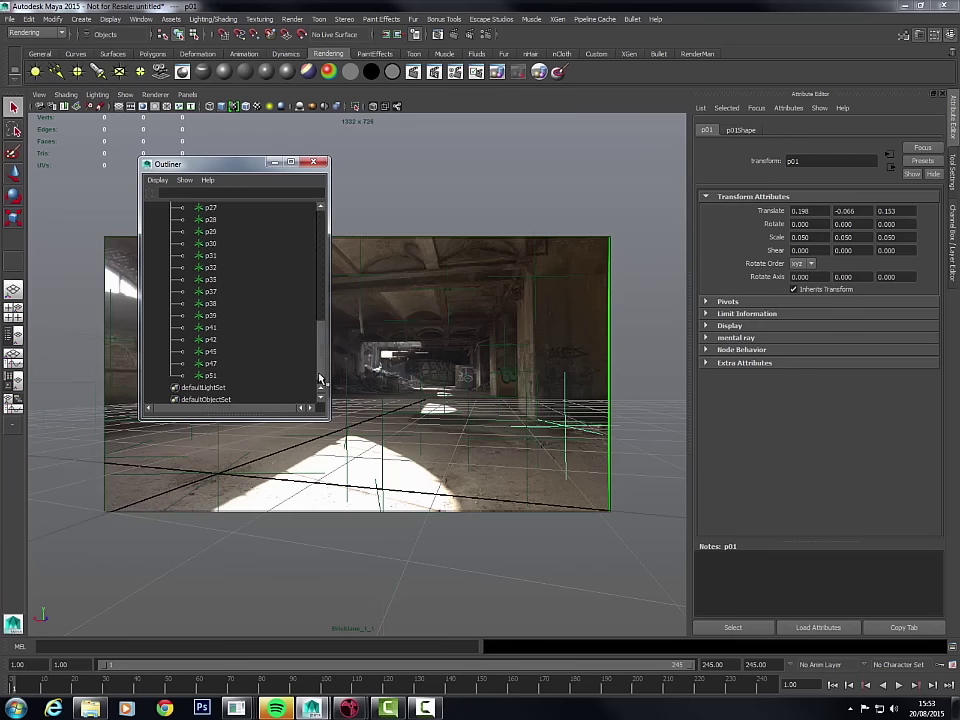
left_click(222, 364, "shift")
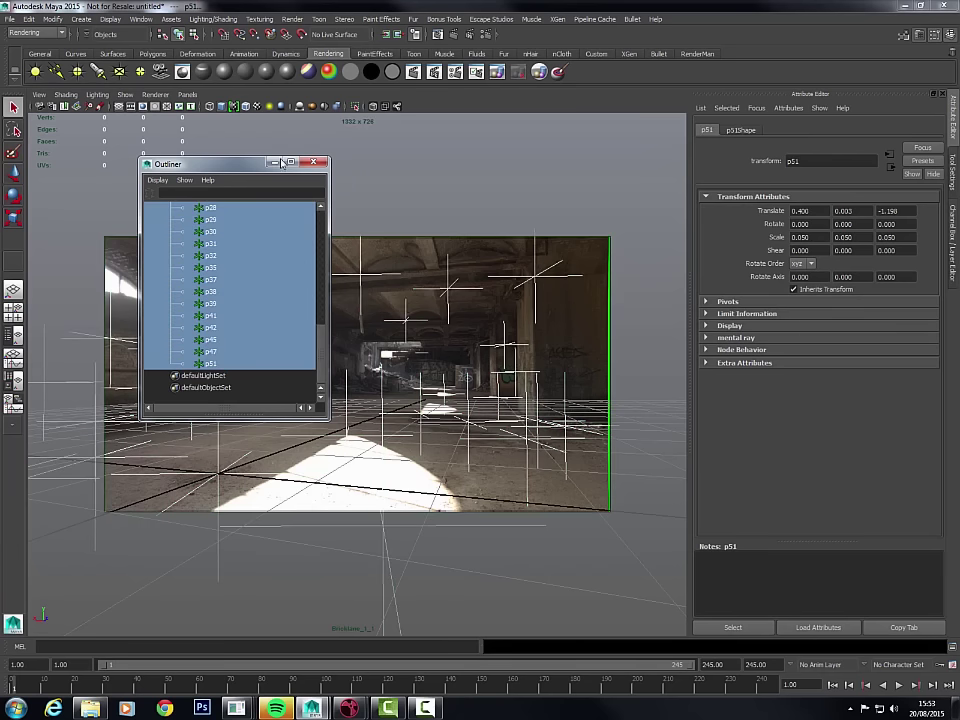
left_click(275, 162)
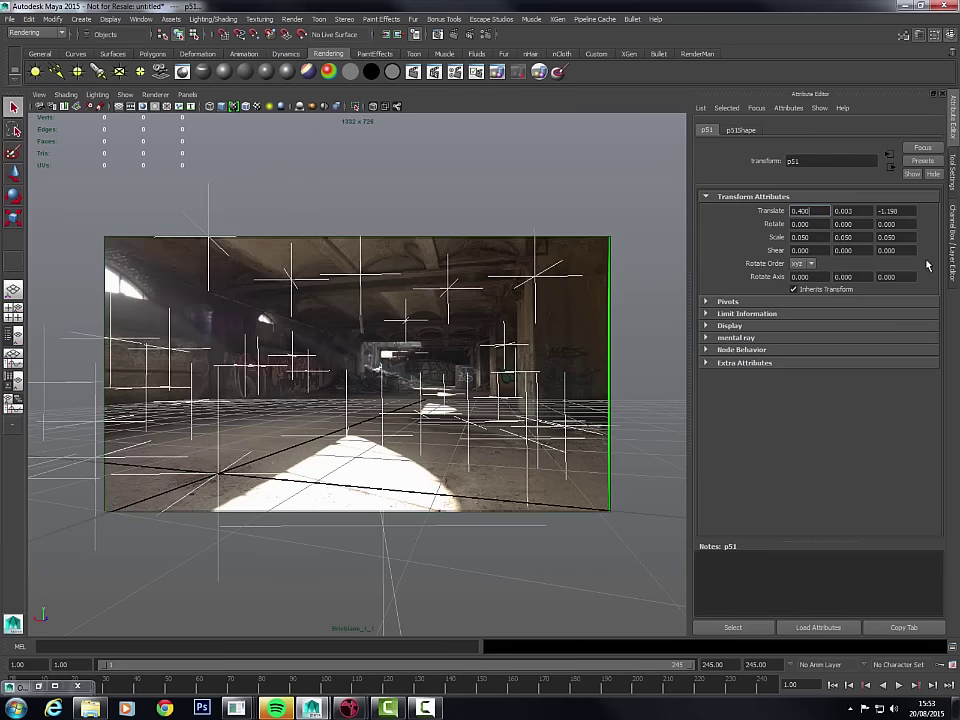
left_click(952, 242)
left_click_drag(932, 199, 932, 220)
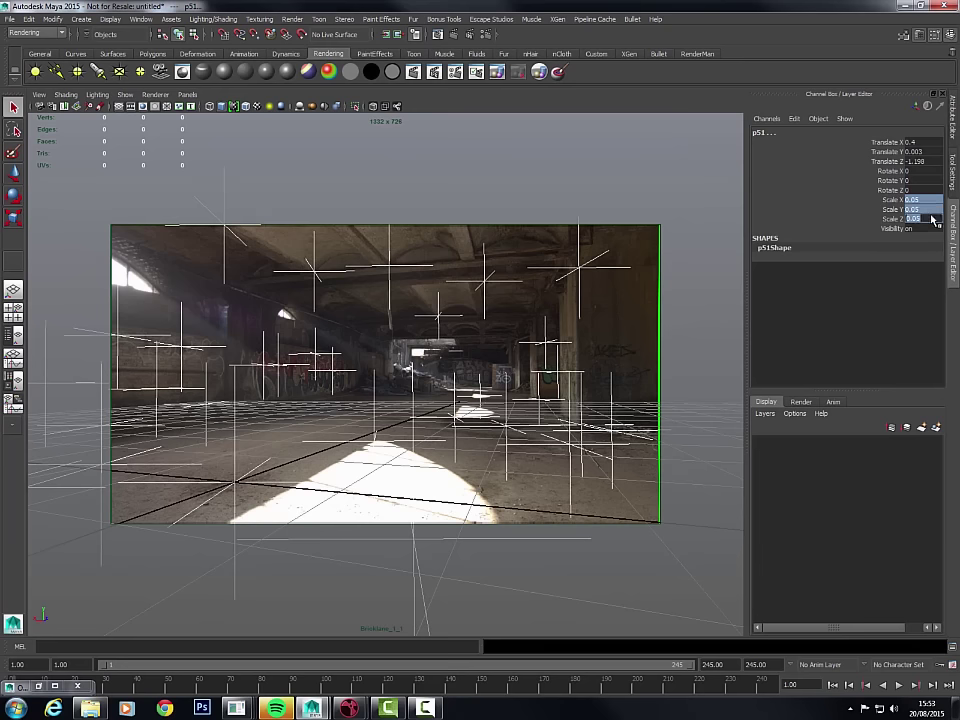
type("0.0")
key("Return")
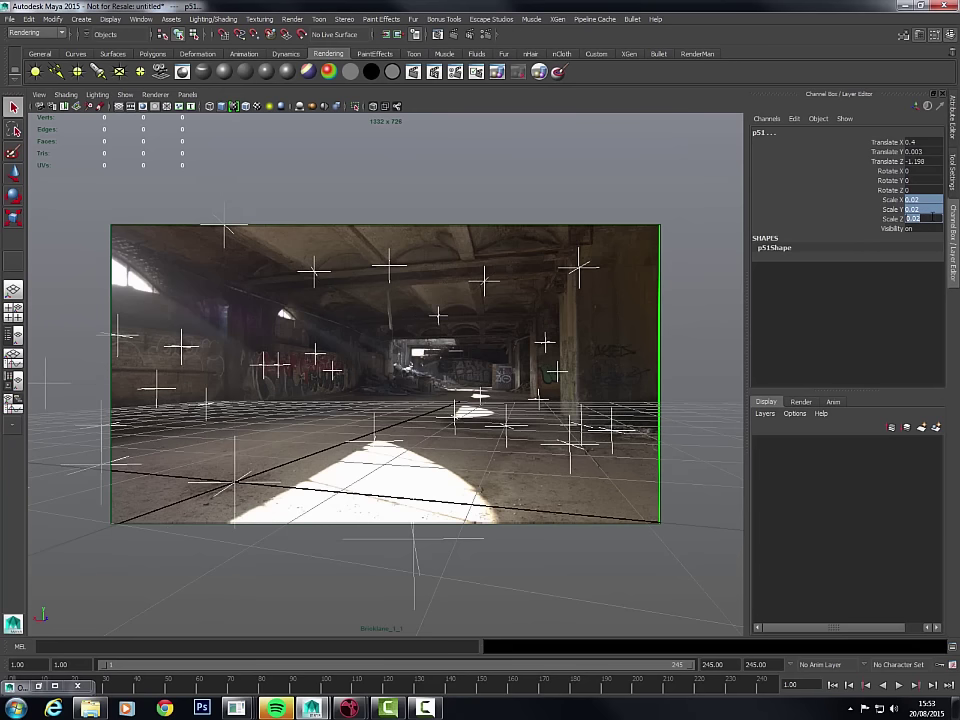
key("Delete")
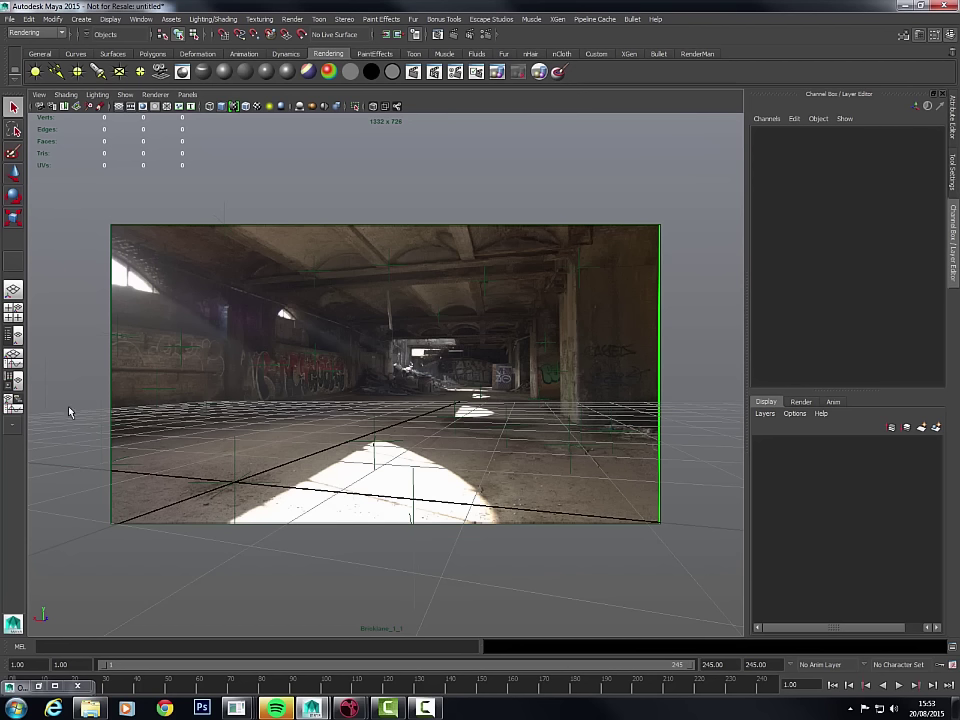
- Split the workspace into two side-by-side views and look through the tracked camera Bricklane_1_1 in the wider one
left_click(14, 340)
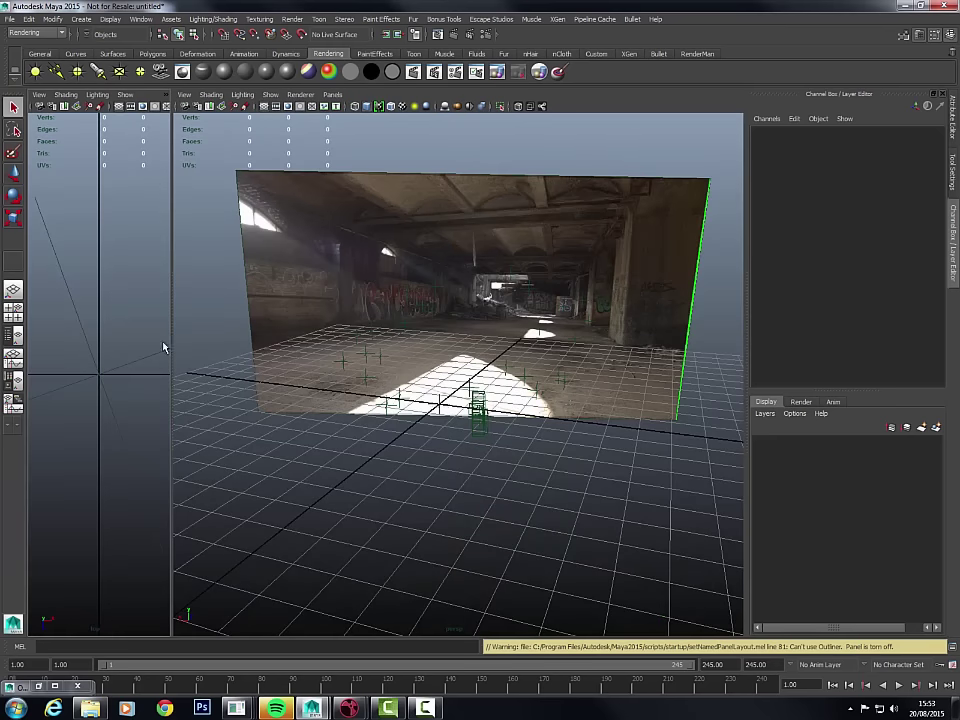
left_click_drag(172, 341, 321, 208)
left_click(14, 337)
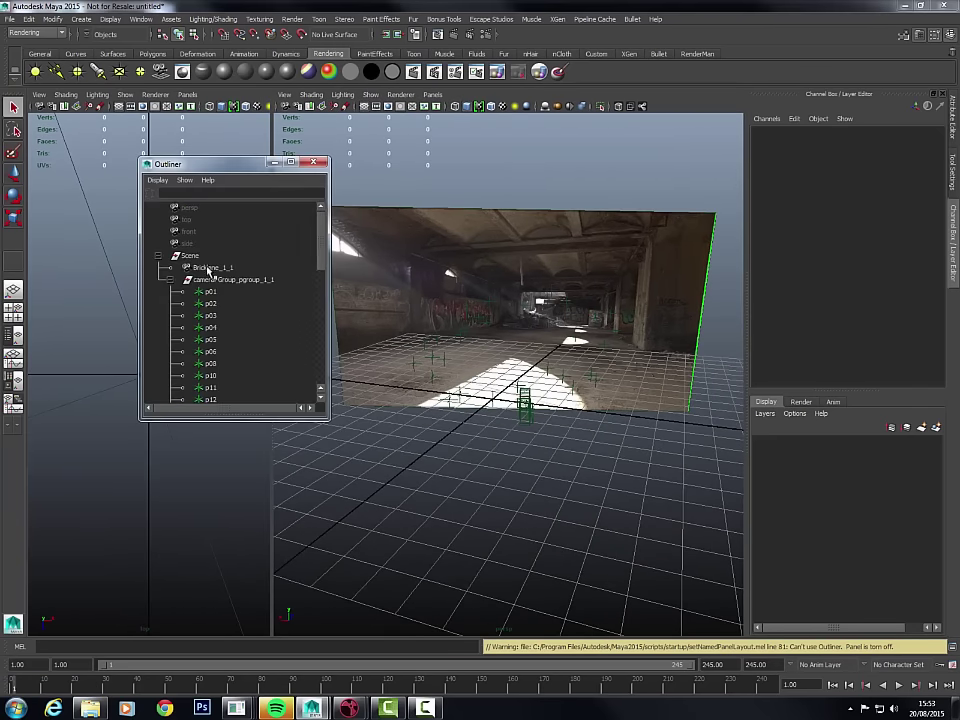
right_click(413, 290)
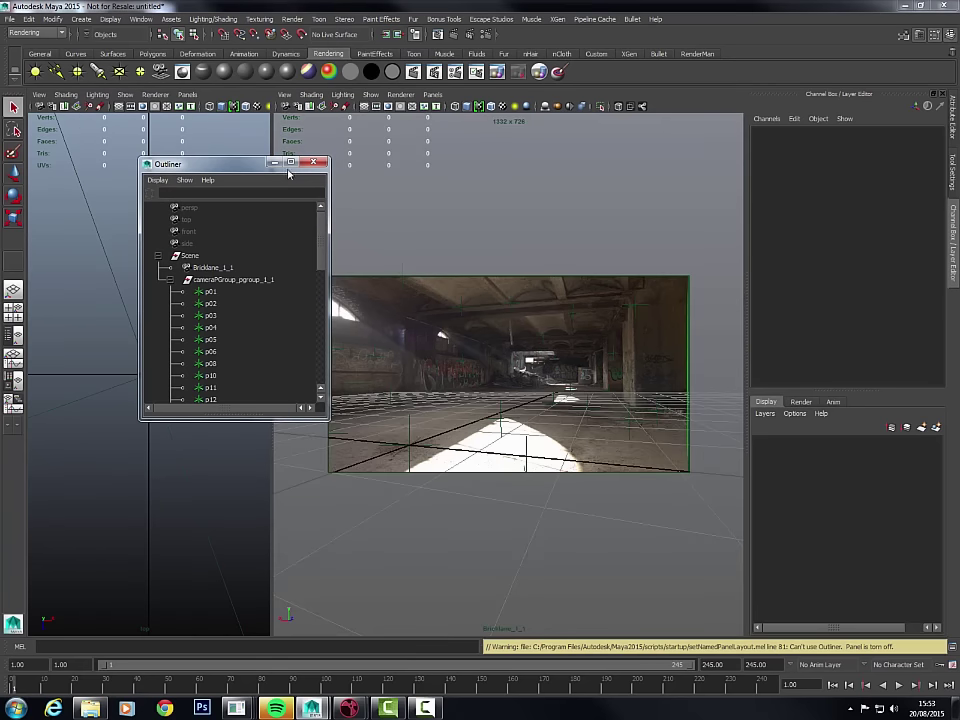
left_click(275, 163)
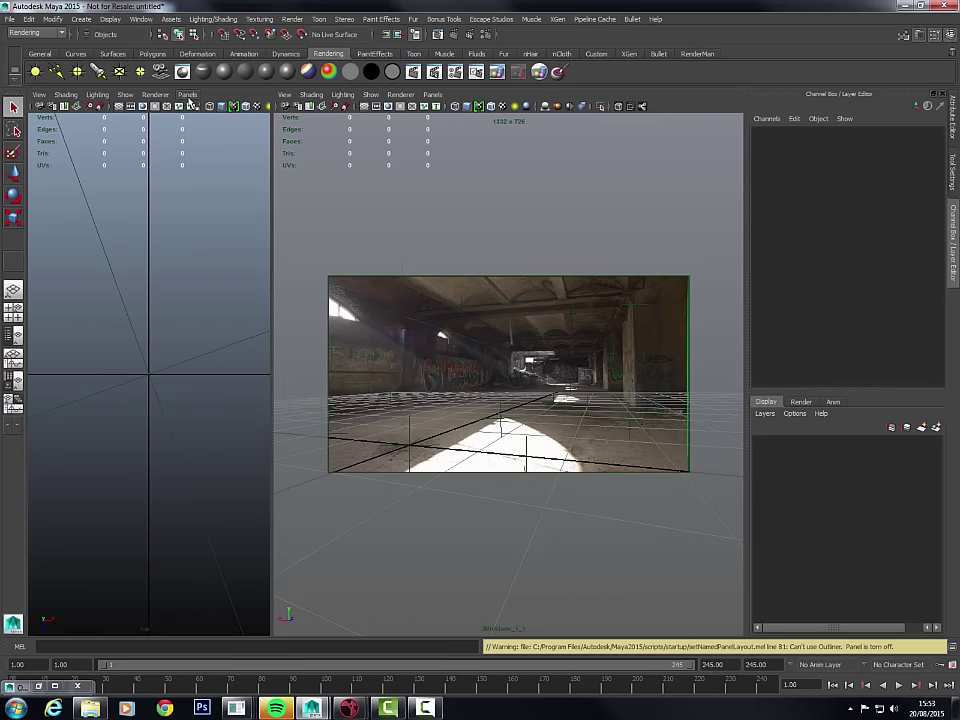
- Show the persp camera in the narrower view beside the tracked camera view and widen it
left_click(188, 95)
mouse_move(221, 111)
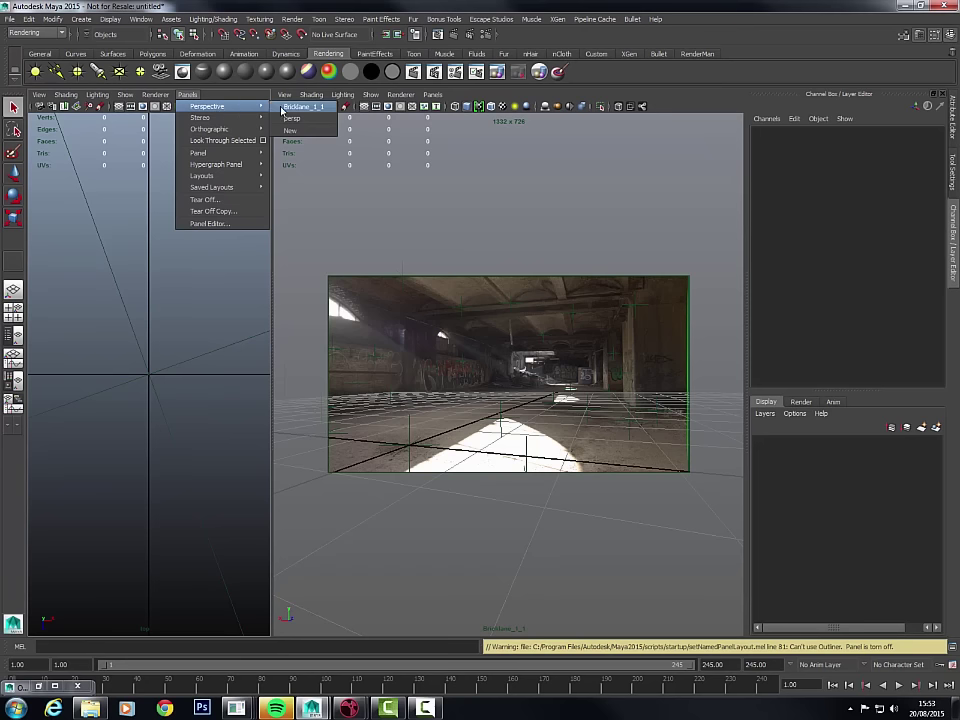
left_click(297, 118)
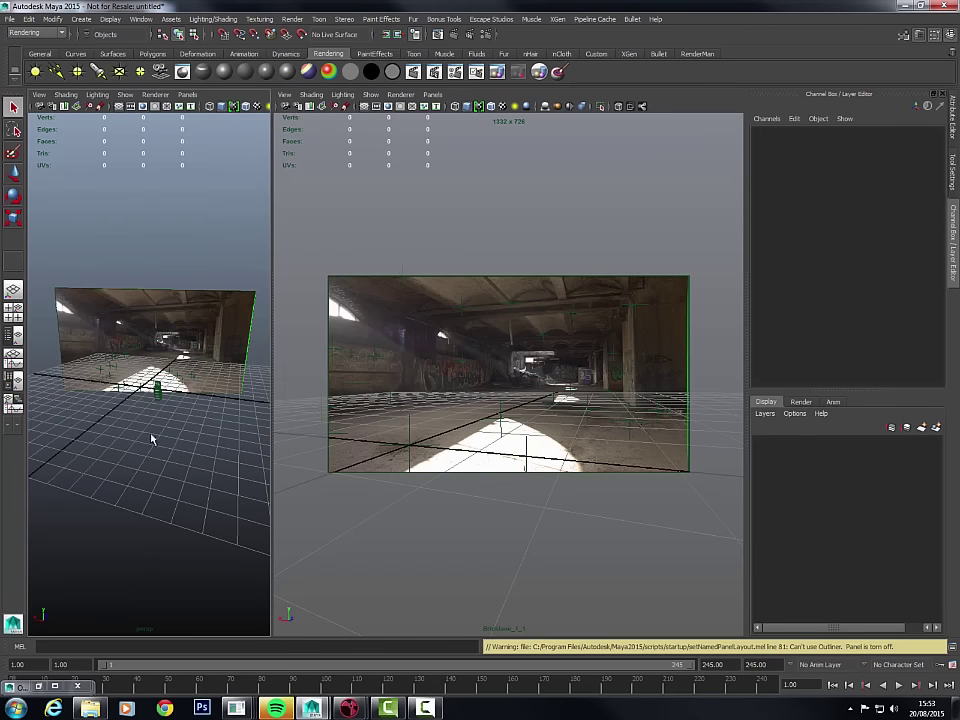
left_click_drag(152, 438, 199, 429, "alt")
left_click_drag(271, 361, 405, 362)
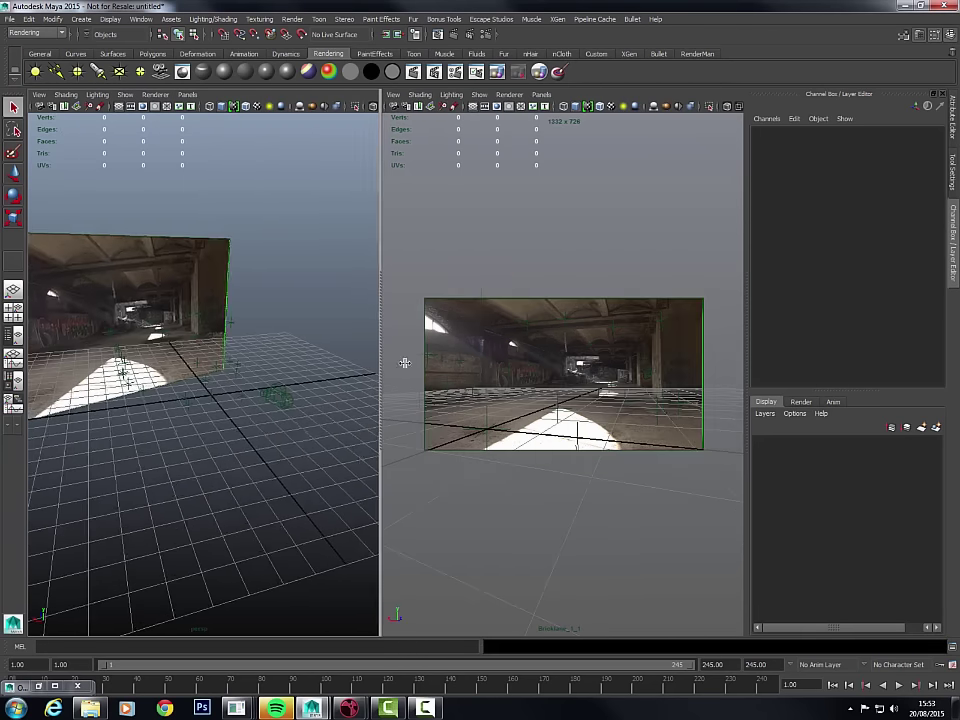
- Try a depth of 50 for the tracked camera's image plane, then set its depth to 2
left_click_drag(298, 381, 115, 397, "alt")
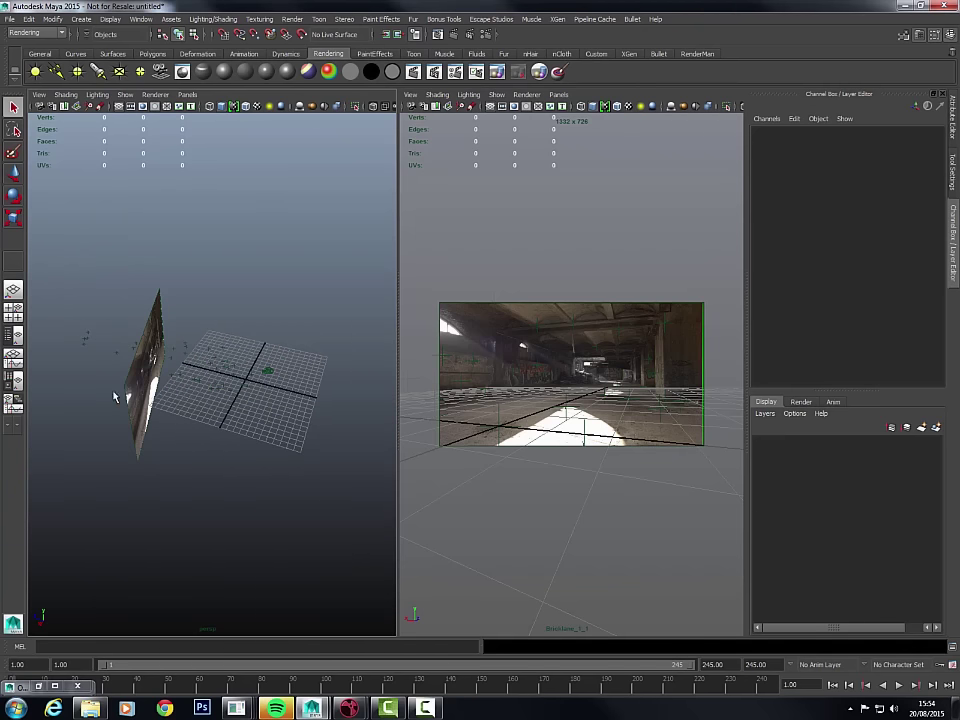
left_click(118, 390)
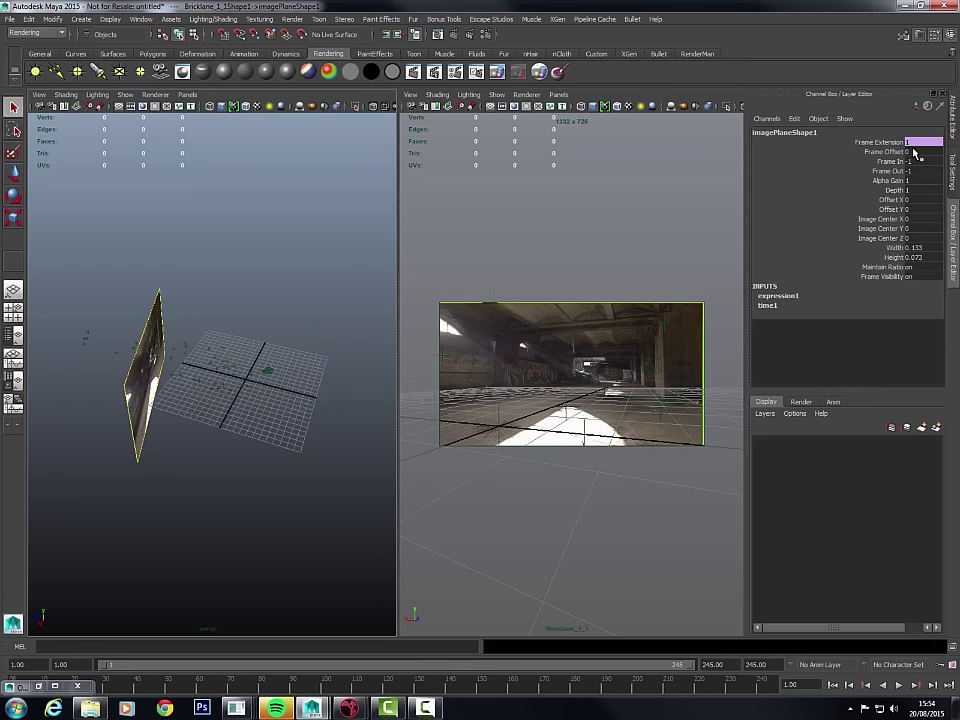
left_click(270, 371)
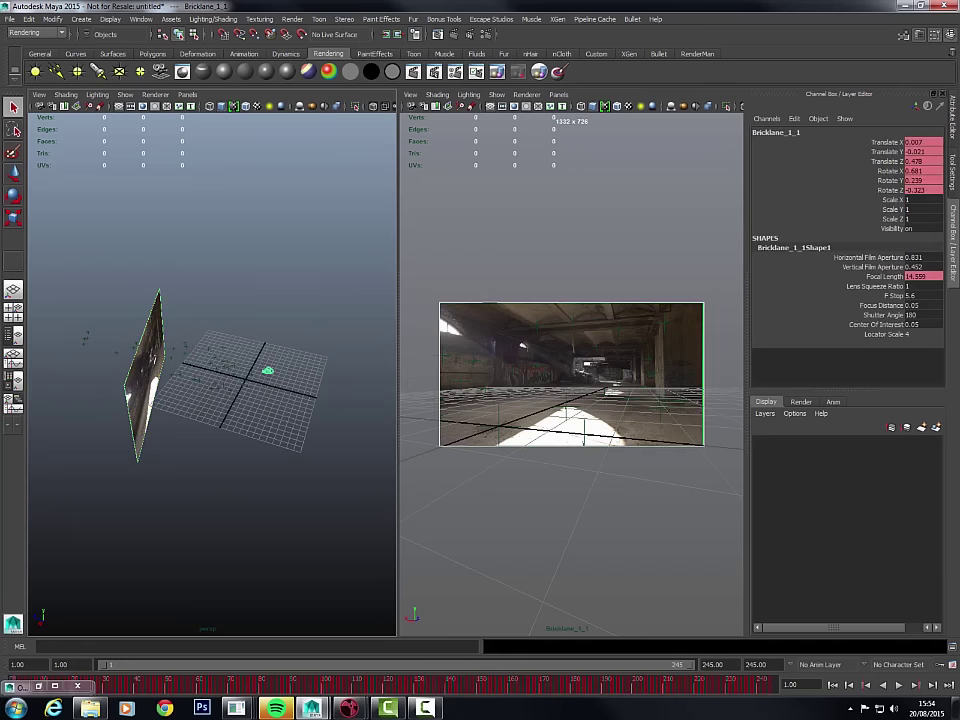
left_click(950, 125)
left_click(857, 130)
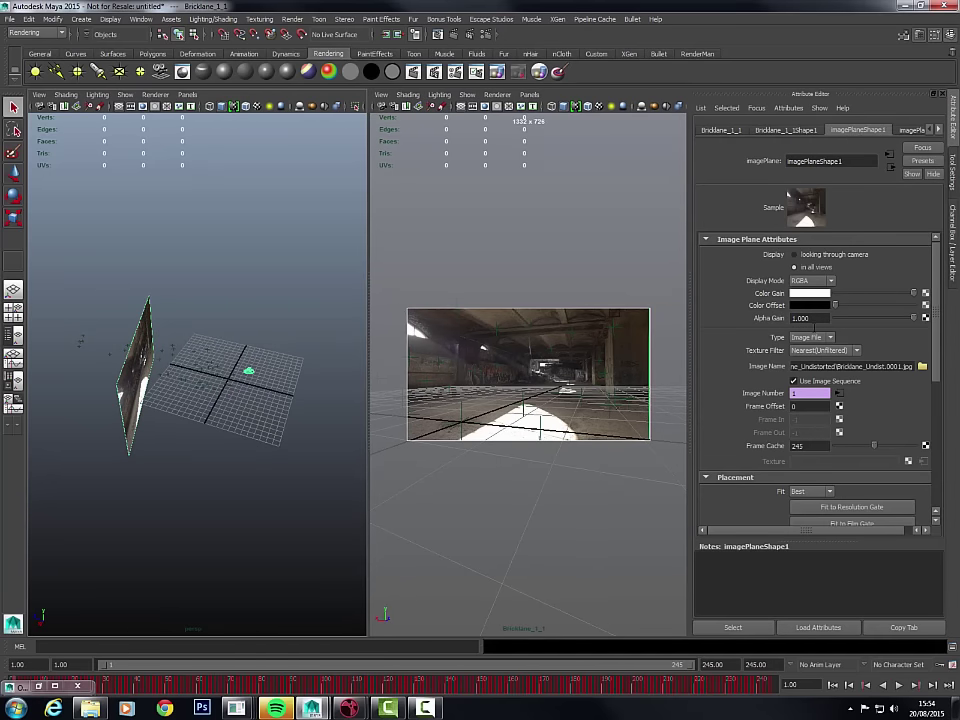
left_click_drag(930, 292, 940, 410)
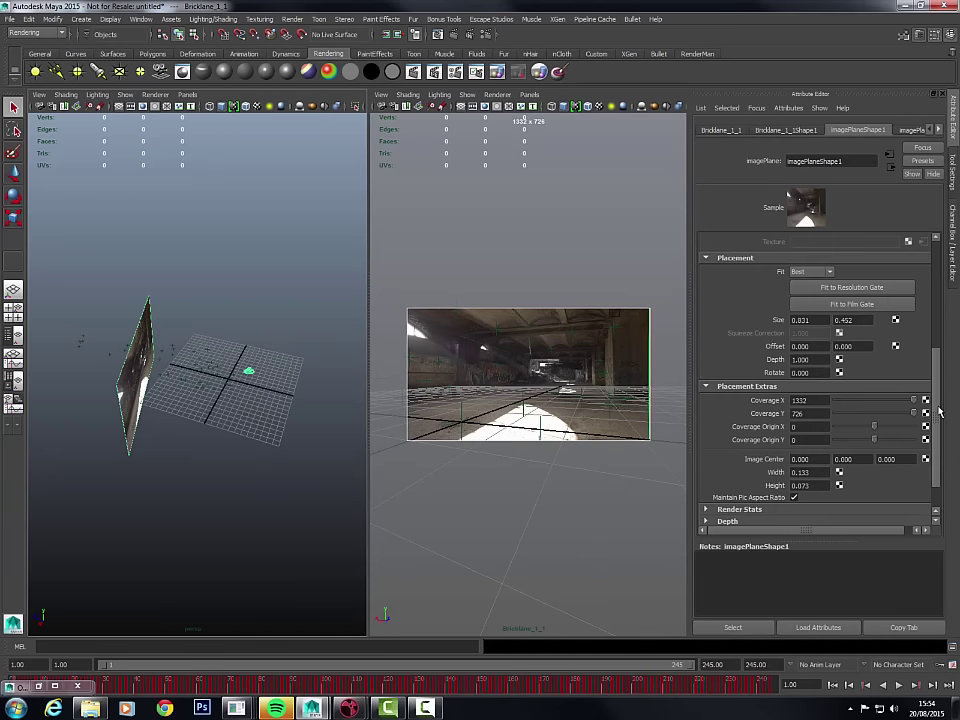
left_click(812, 359)
left_click_drag(822, 362, 735, 362)
key("Return")
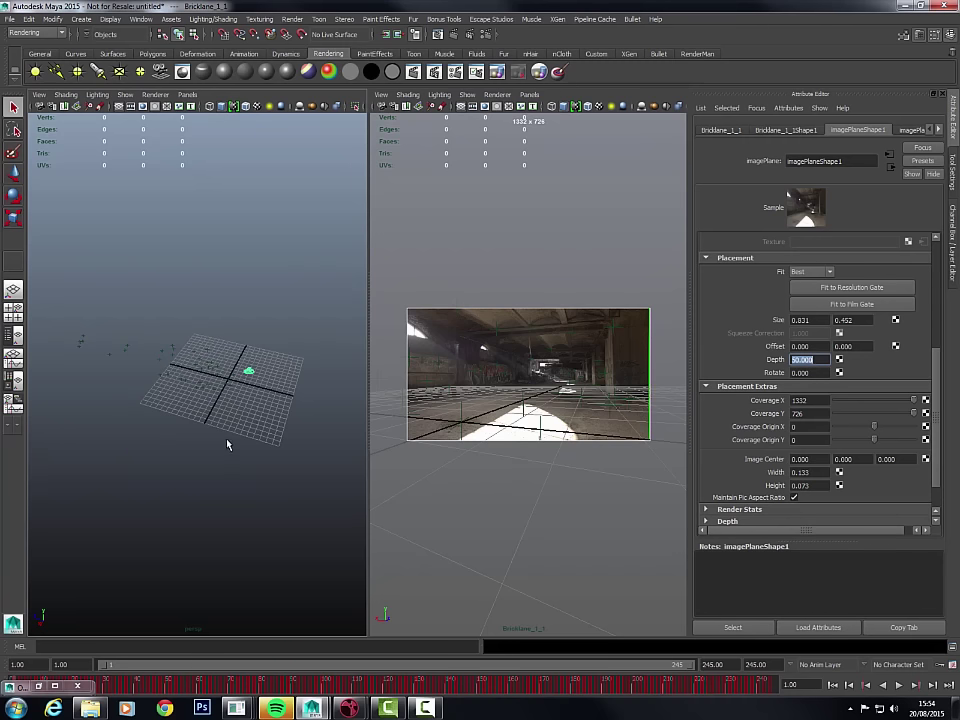
left_click_drag(228, 444, 213, 422, "alt")
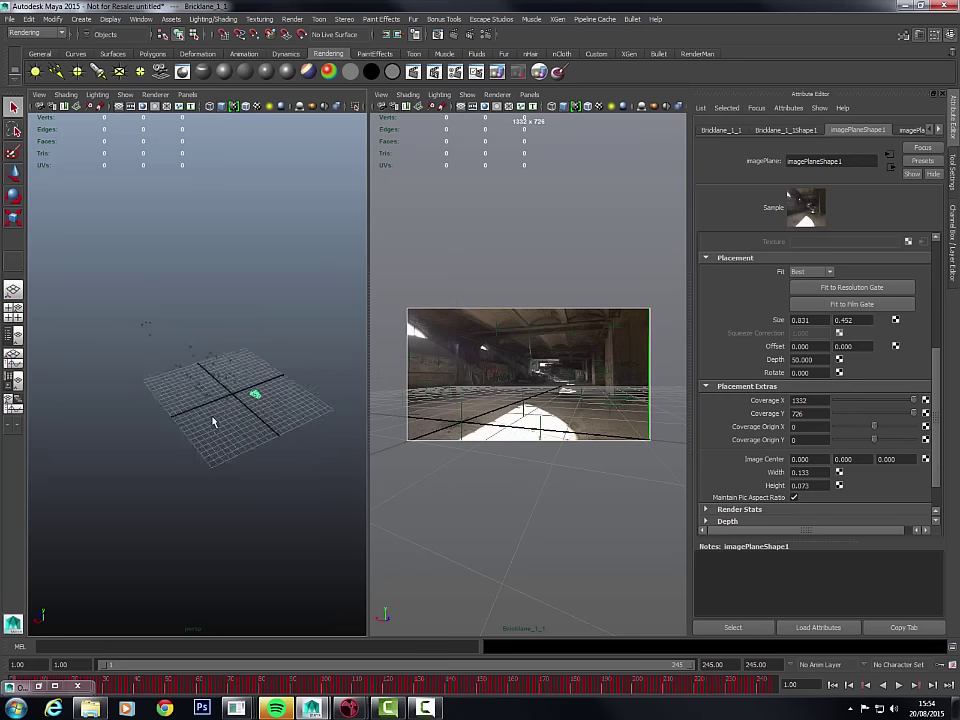
left_click(746, 367)
type("0")
key("Return")
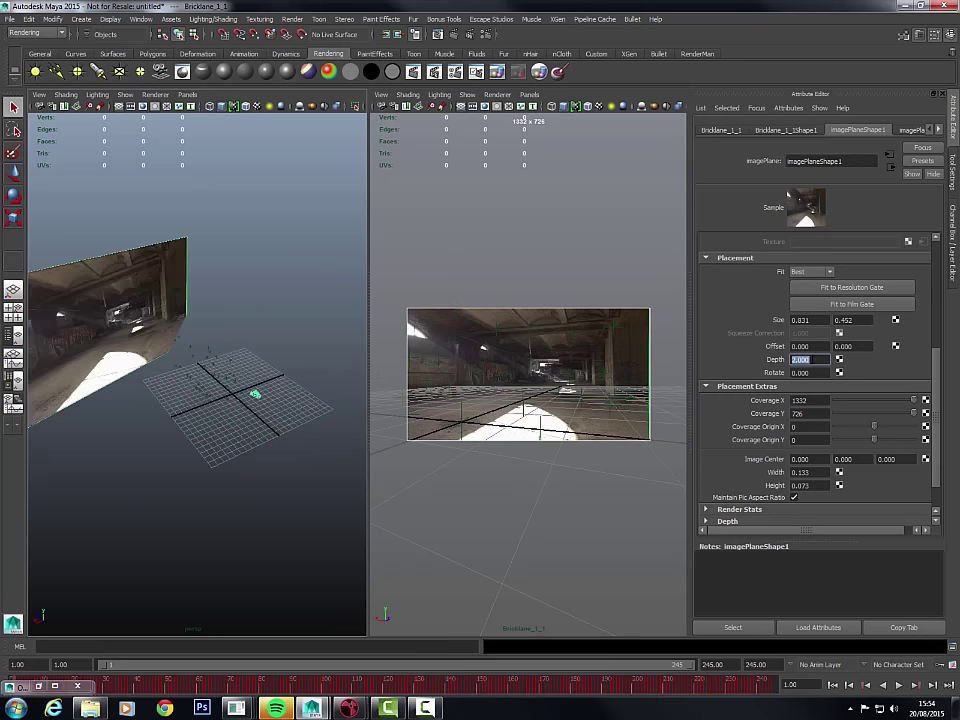
- Examine the image plane, grid and tracked camera from several angles in the perspective view and locate tracking locator p08 in the scene
left_click_drag(195, 335, 179, 363, "alt")
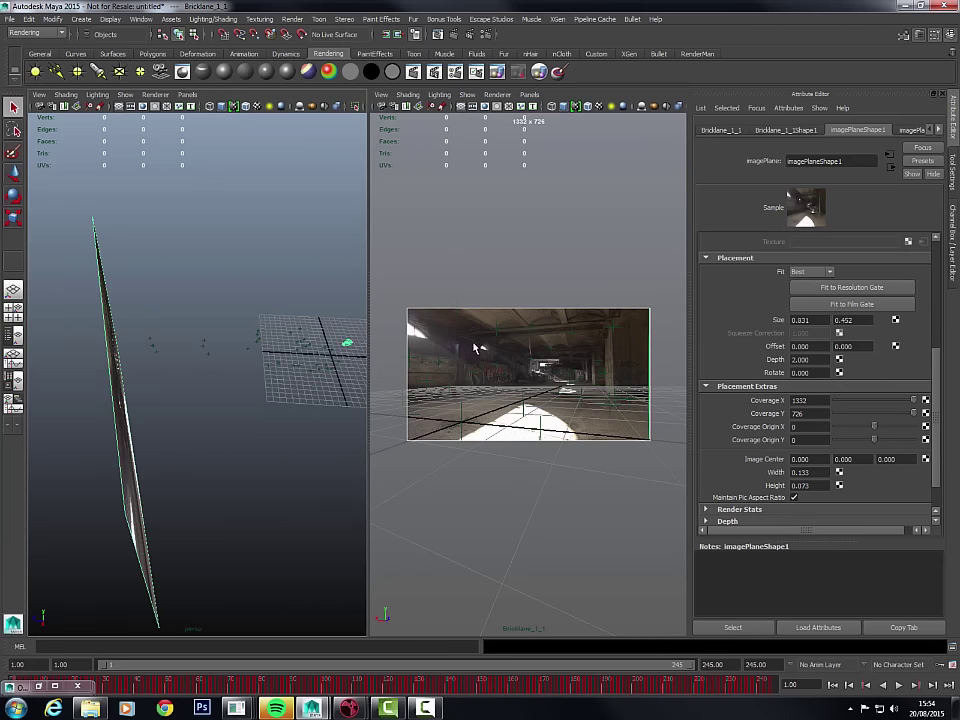
left_click_drag(272, 426, 278, 384, "alt")
scroll(249, 452, "up", 3)
scroll(249, 455, "down", 5)
scroll(249, 468, "up", 4)
left_click(275, 457)
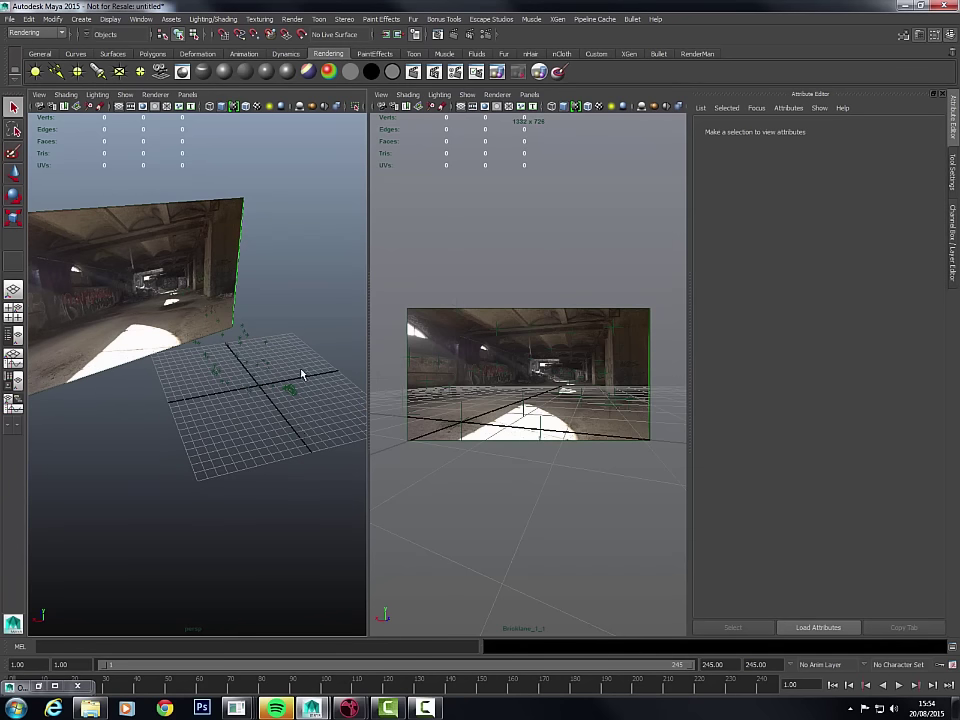
left_click(615, 400)
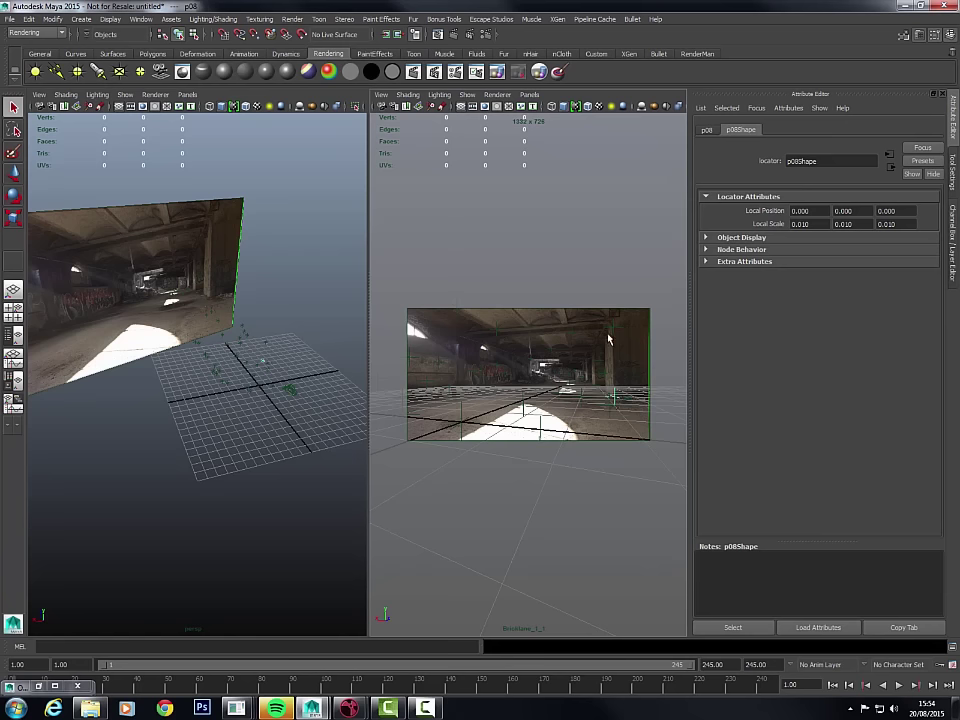
left_click_drag(166, 422, 177, 310, "alt")
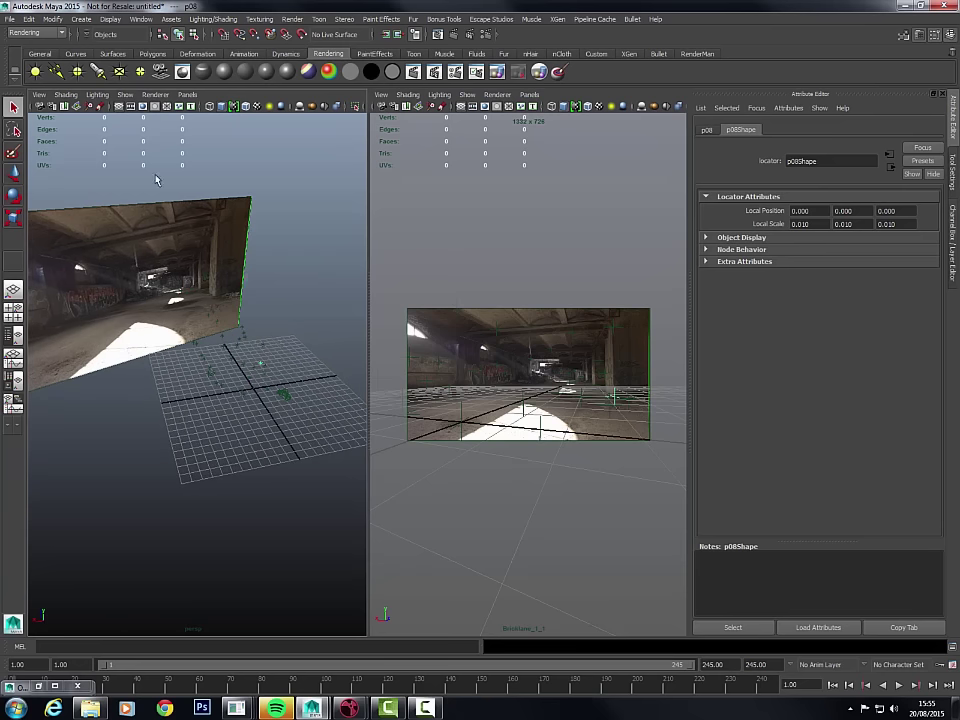
- Create a polygon cube at the origin, switch to the Polygons menu set and deselect the cube
left_click(152, 54)
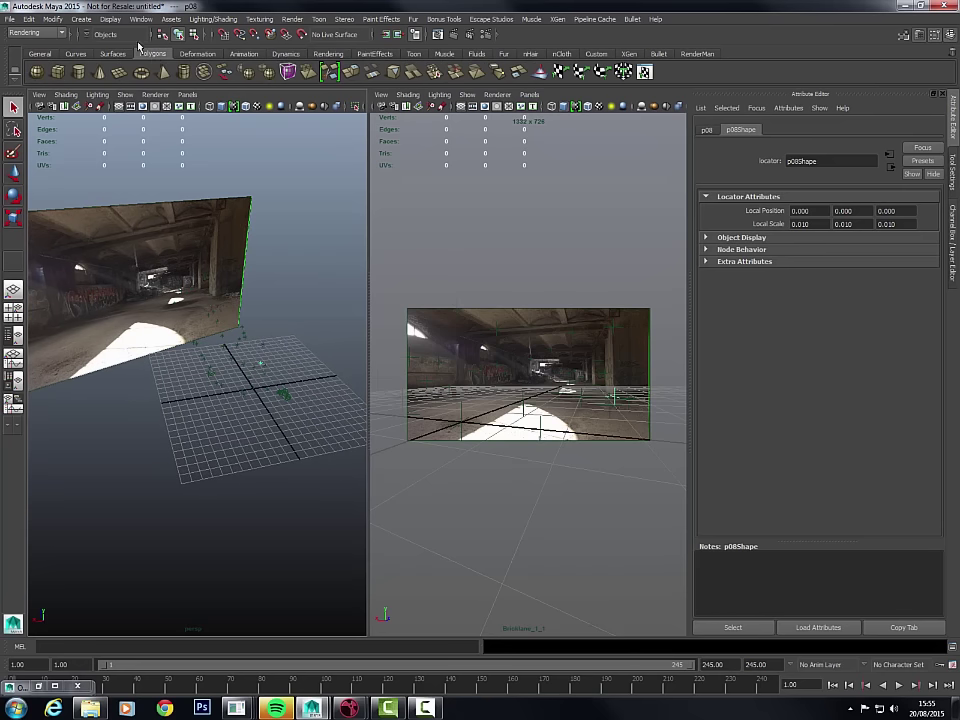
left_click(62, 75)
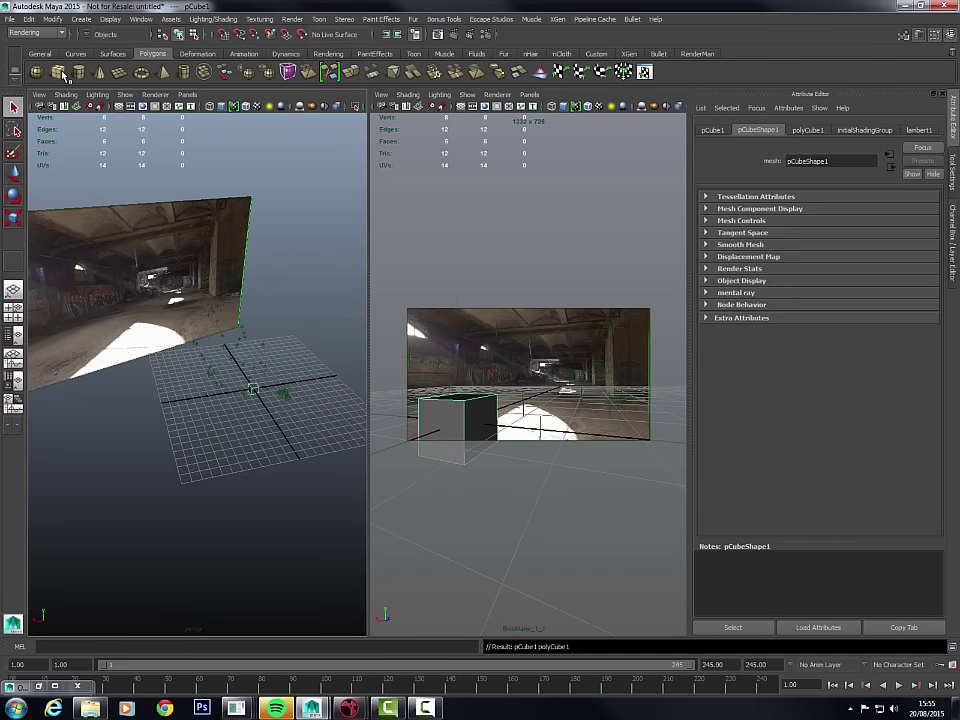
left_click(82, 20)
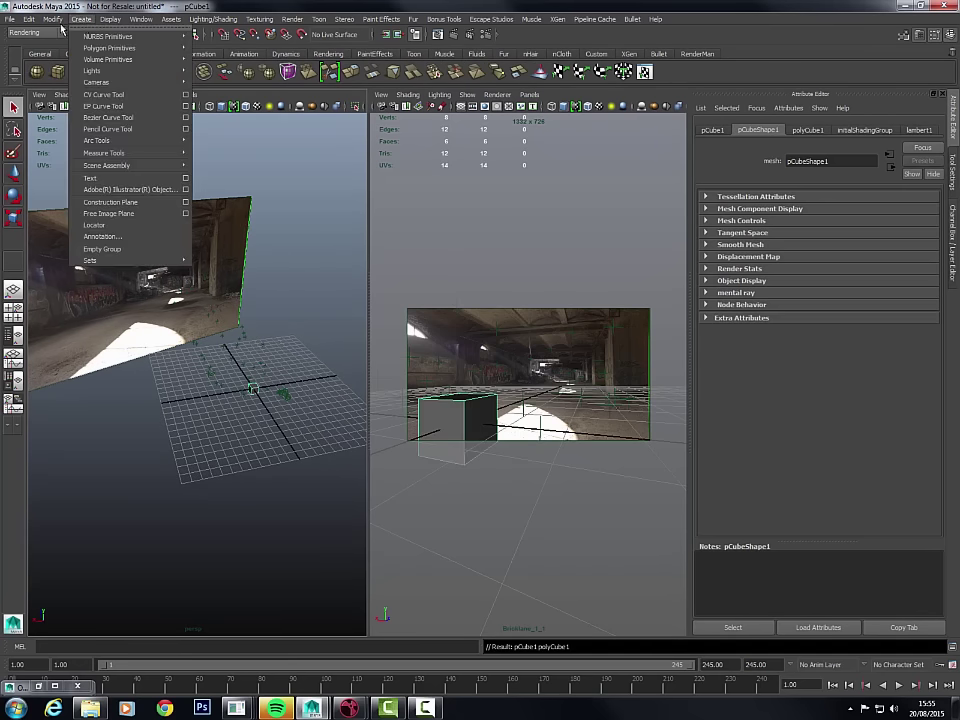
left_click(53, 36)
left_click(30, 33)
left_click(30, 47)
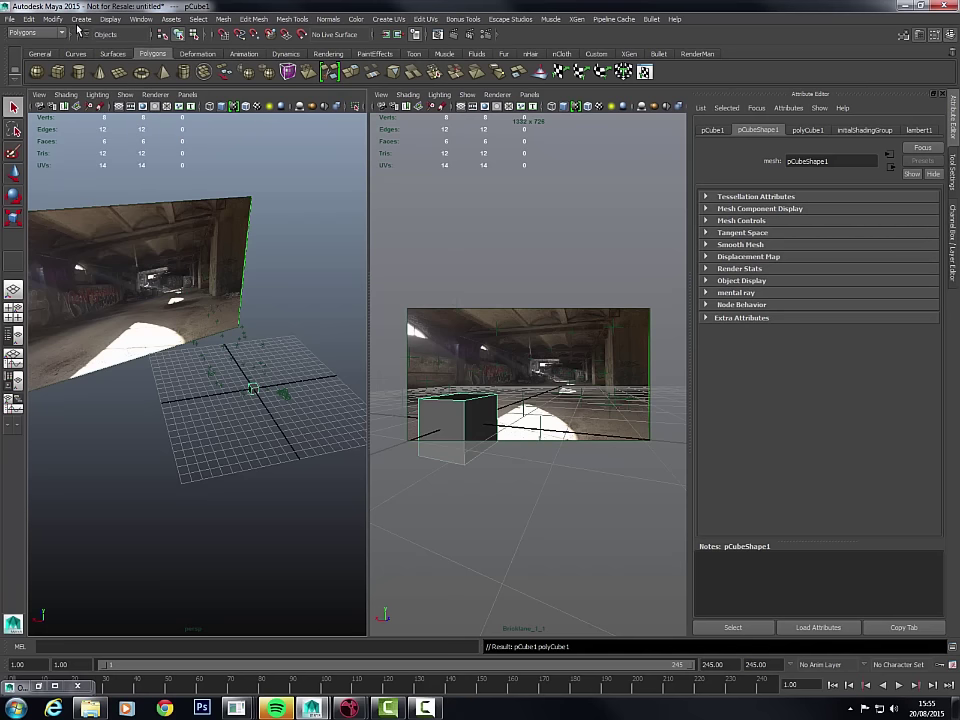
left_click(82, 20)
mouse_move(150, 48)
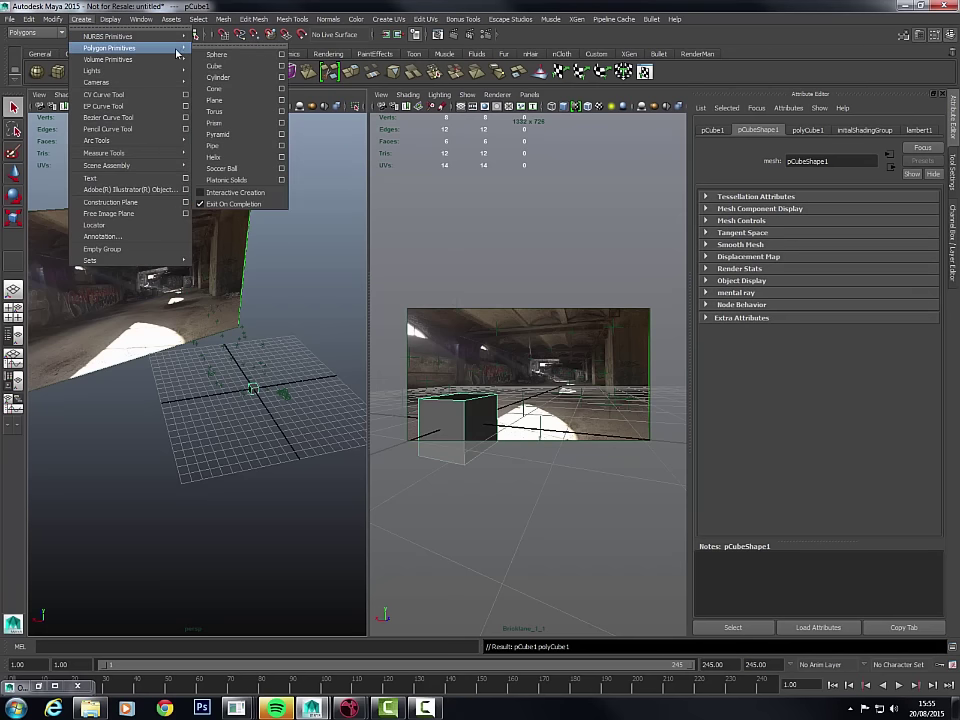
left_click(307, 418)
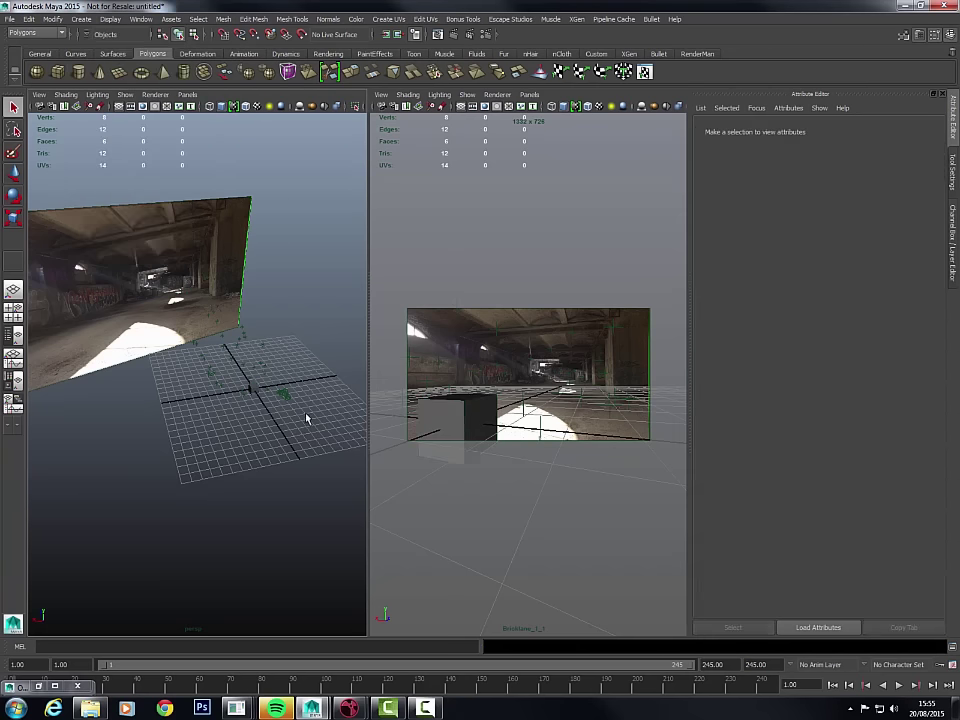
- Select the cube and snap its pivot to the bottom corner nearest the viewer in the perspective view
left_click(253, 392)
left_click_drag(279, 428, 226, 414, "alt")
key("w")
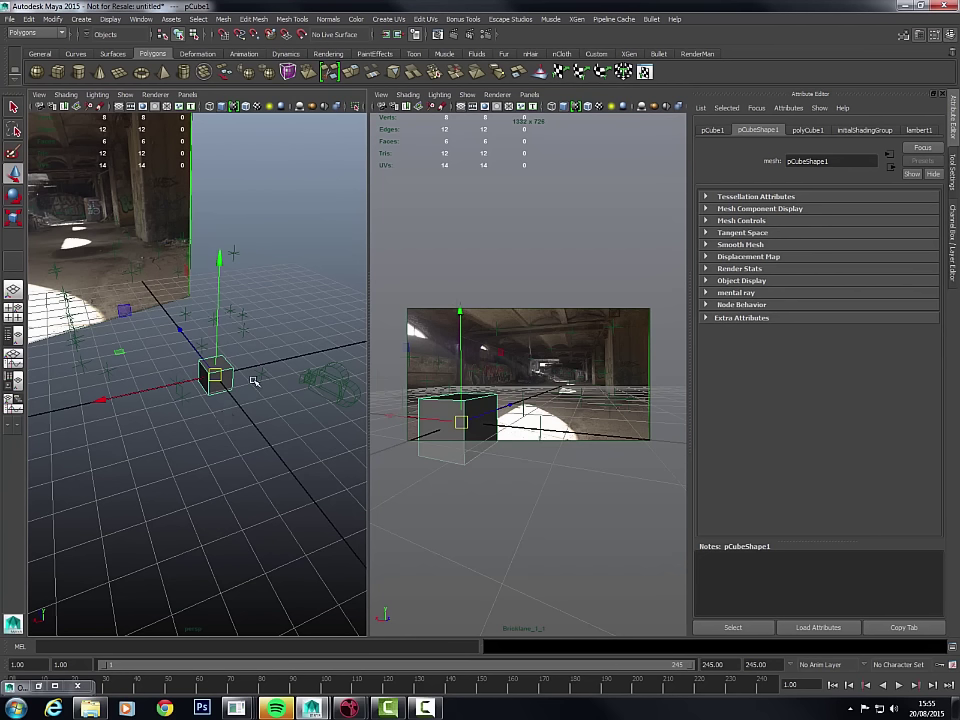
key("q")
left_click(217, 332)
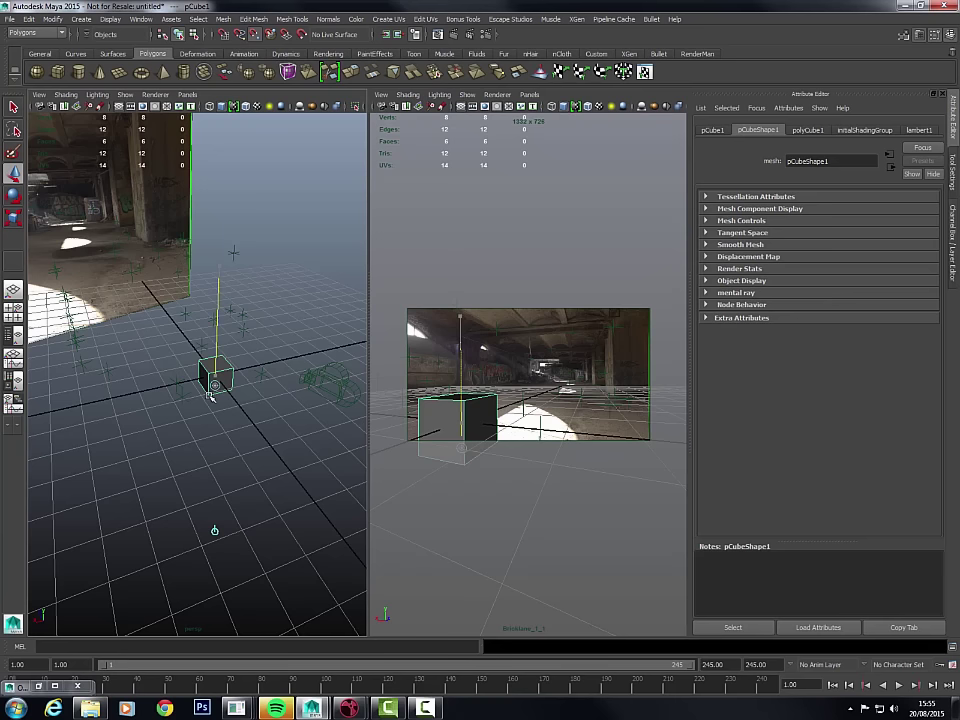
key("w")
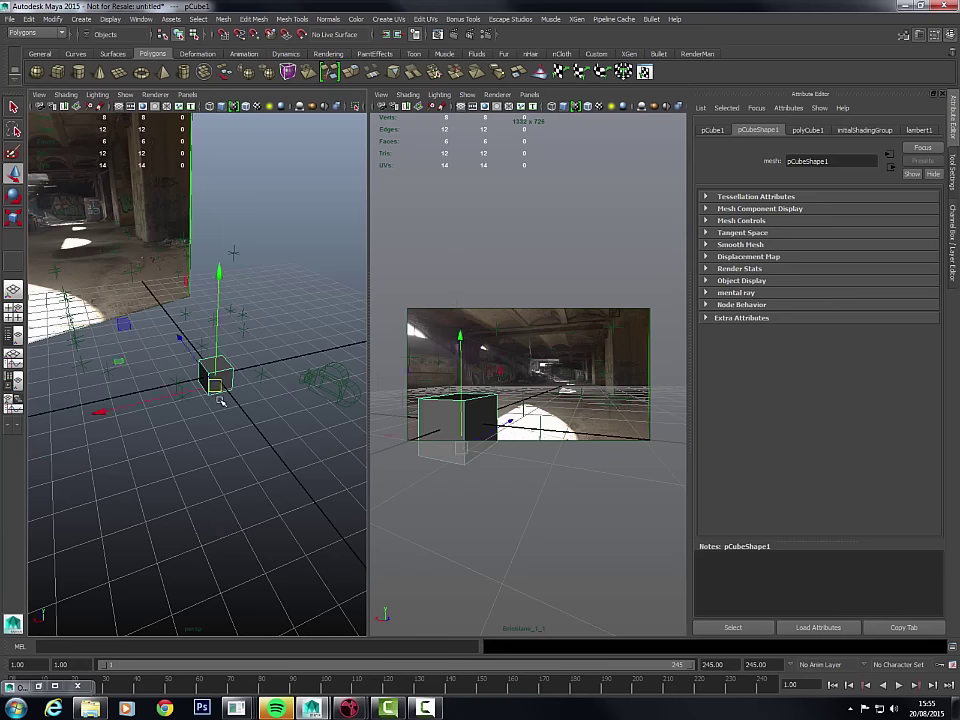
scroll(272, 405, "up", 2)
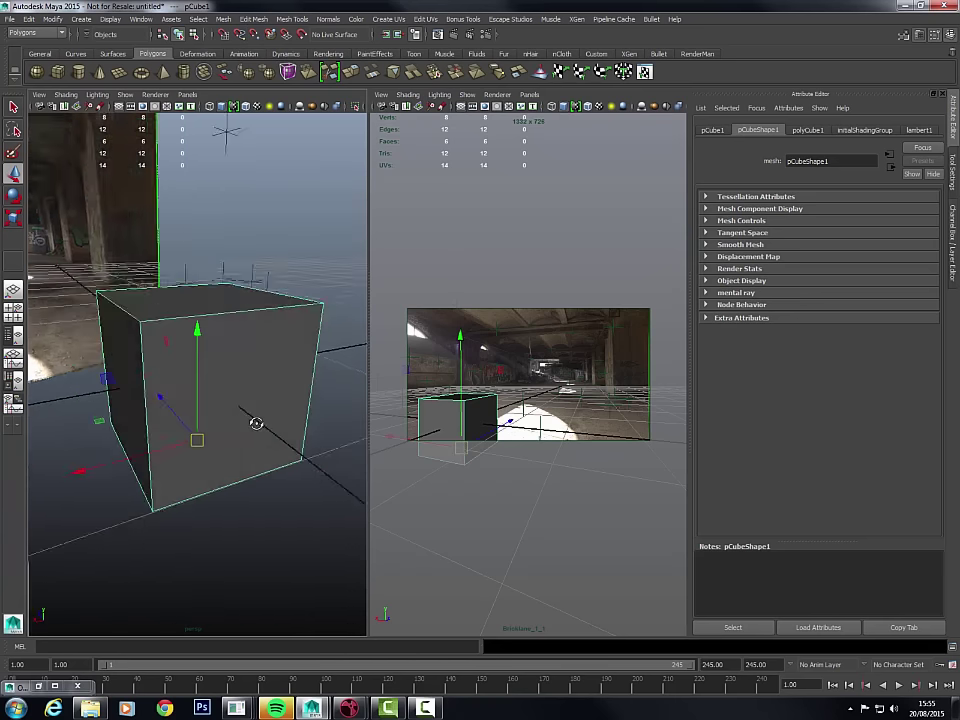
left_click_drag(256, 422, 261, 392, "alt")
scroll(250, 399, "down", 2)
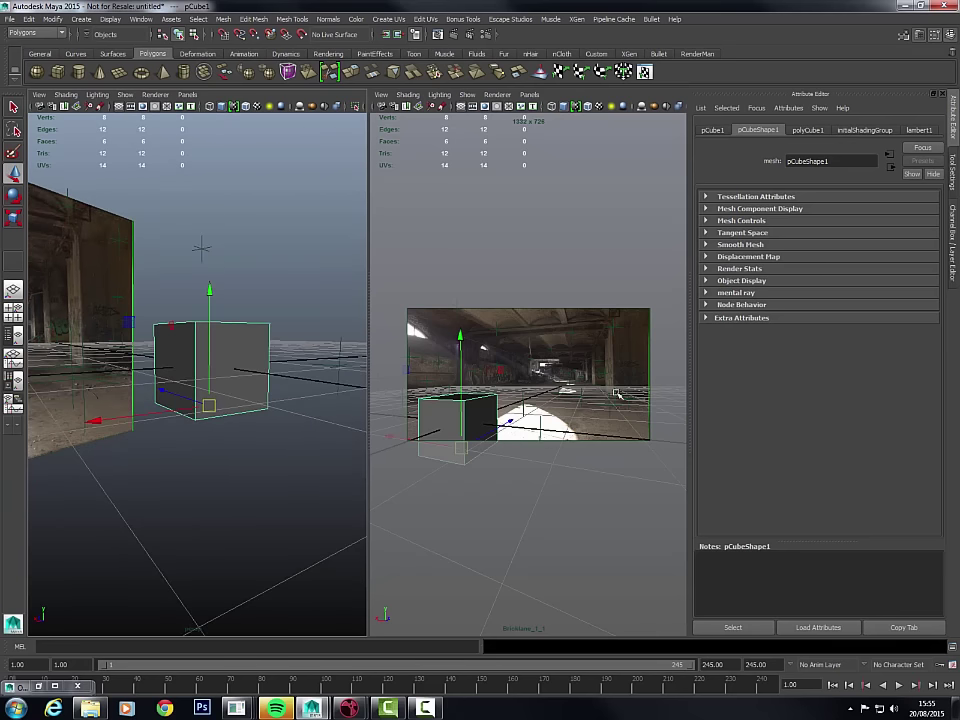
key("d")
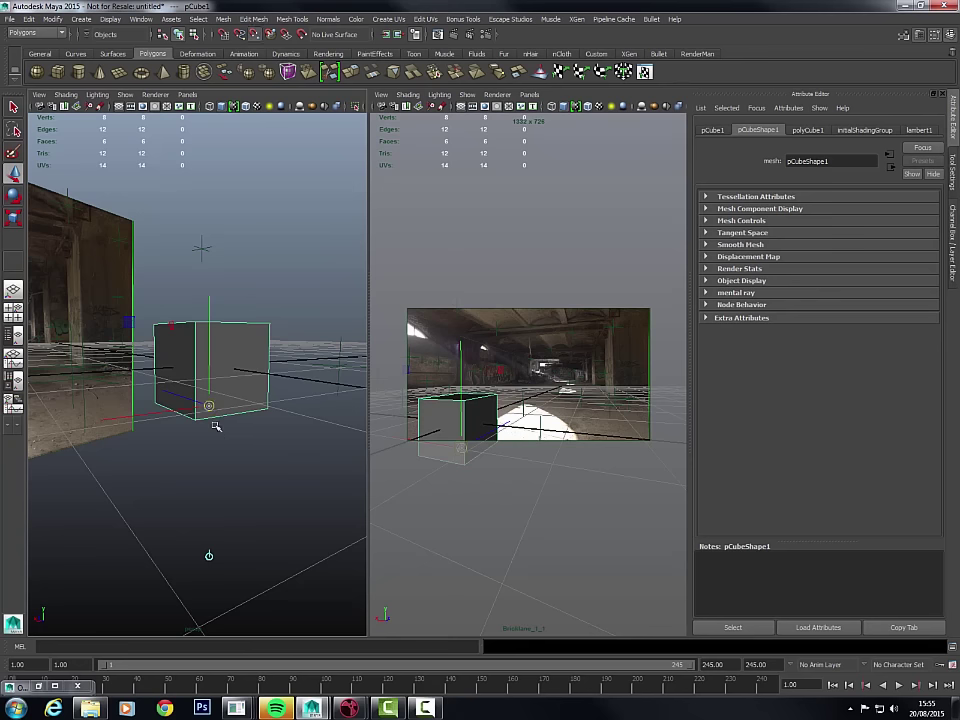
left_click_drag(209, 405, 195, 419)
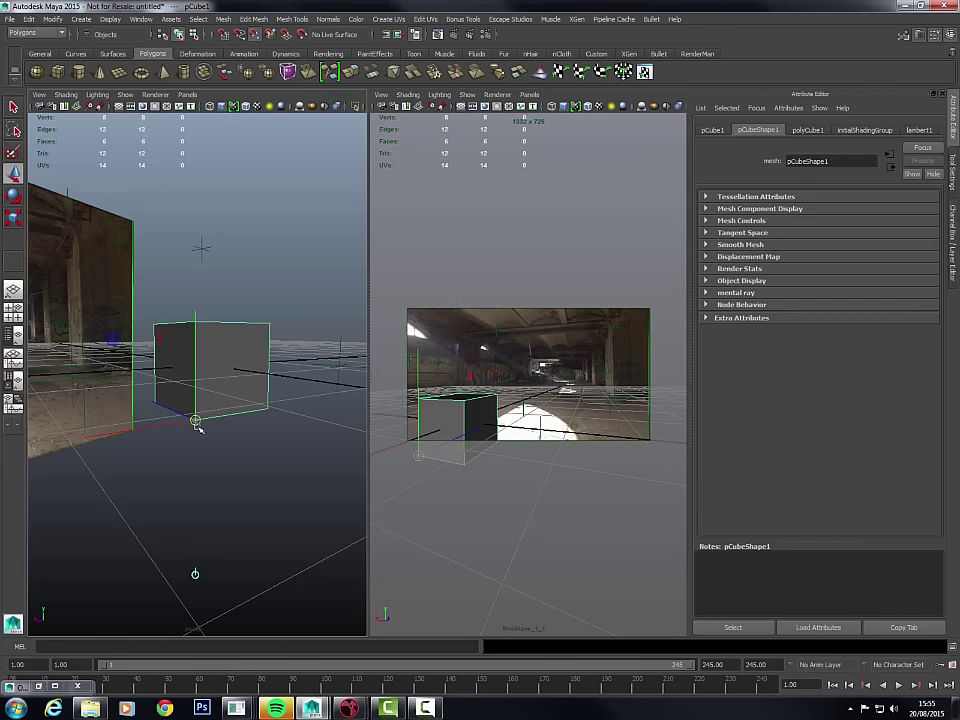
key("d")
- Snap the cube by its corner pivot onto tracking locator p08 at the foot of the pillar and inspect its alignment with the tracking locators
left_click_drag(235, 410, 184, 422, "alt")
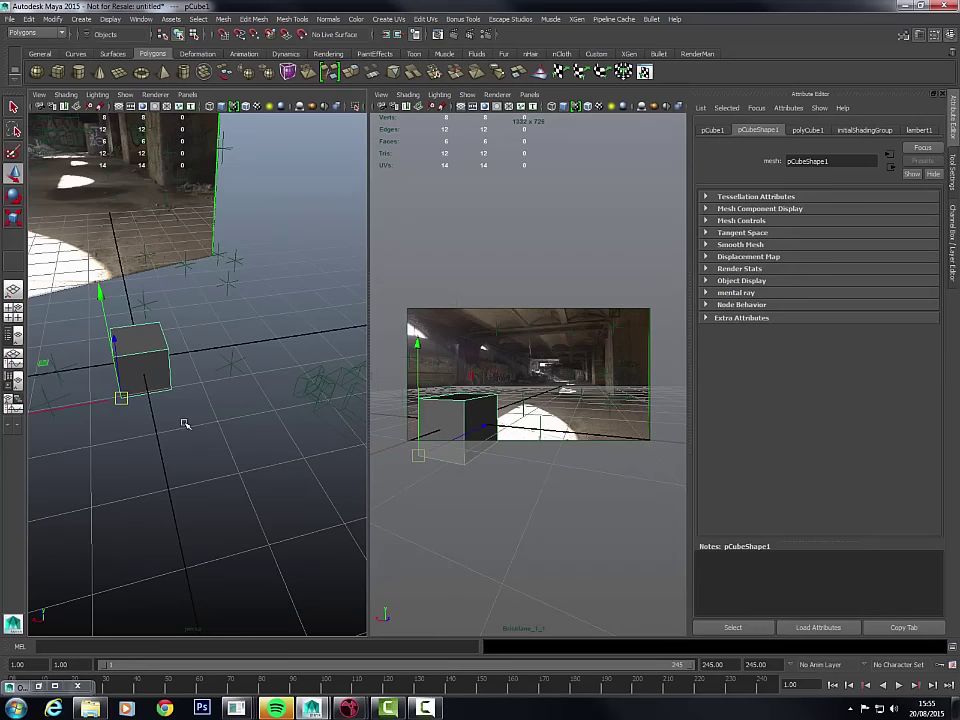
left_click(613, 396)
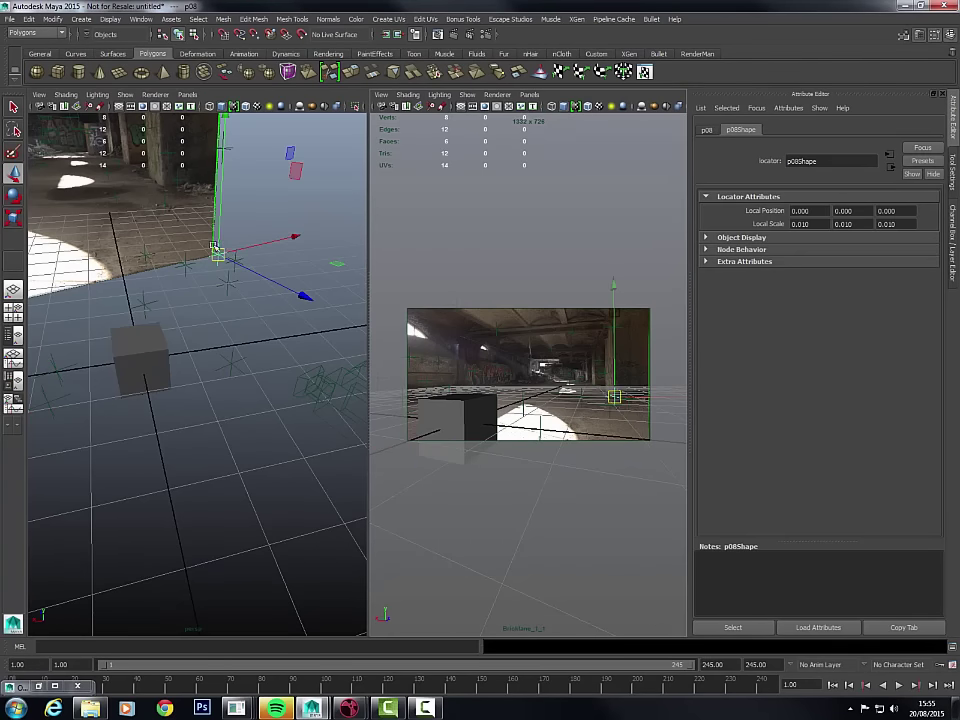
left_click(150, 358)
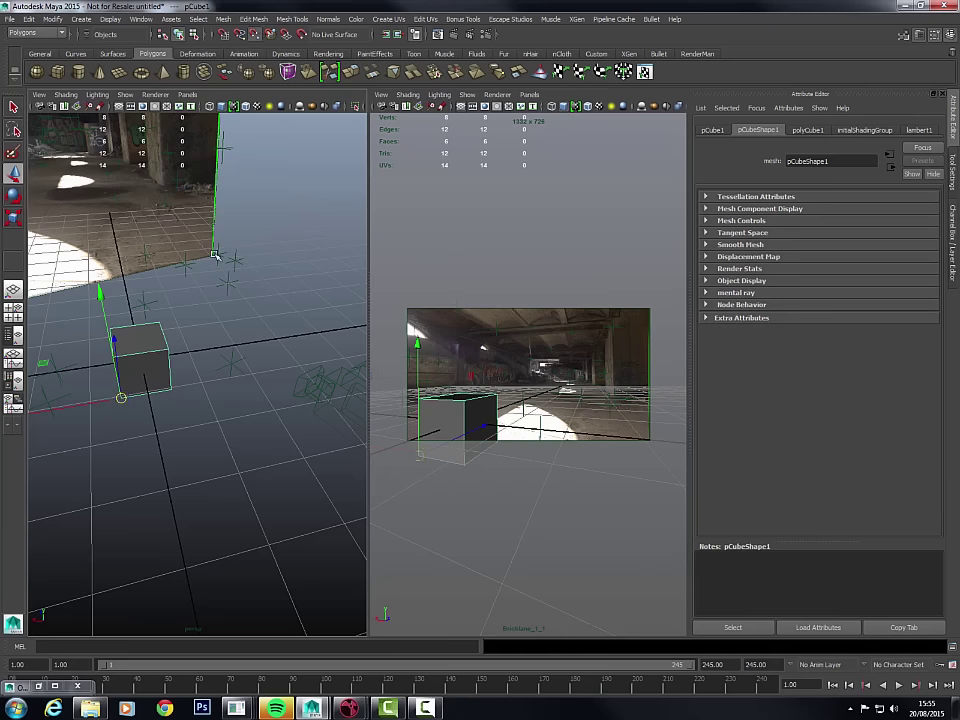
middle_click_drag(165, 195, 218, 254)
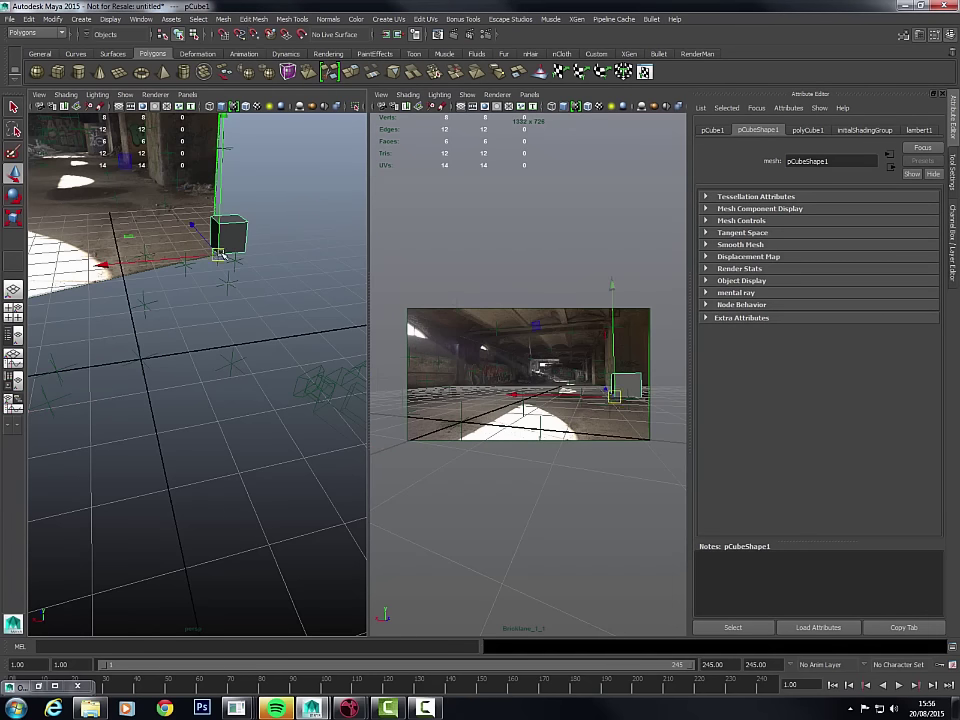
left_click_drag(289, 321, 259, 416, "alt")
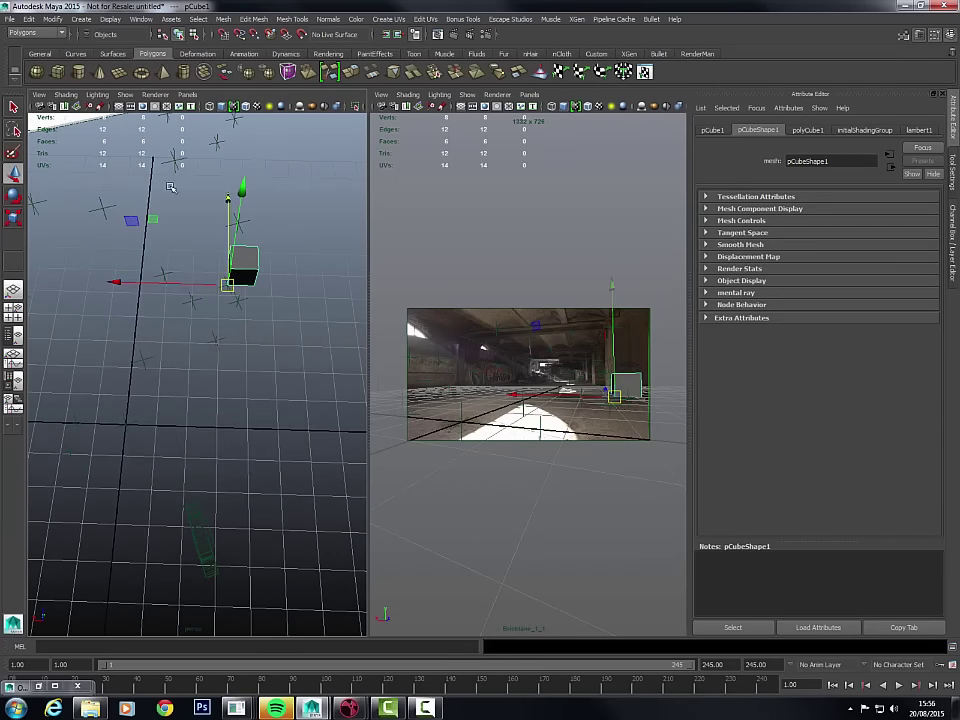
left_click_drag(253, 360, 229, 375, "alt")
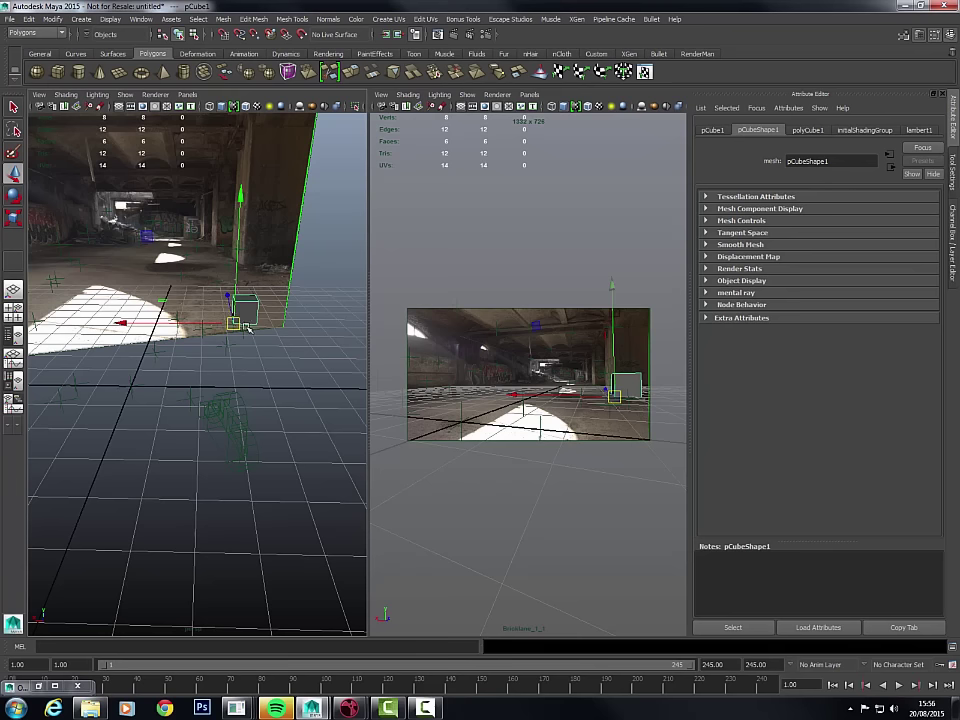
mouse_move(247, 328)
left_mouse_down("alt")
mouse_move(291, 388)
mouse_move(253, 317)
left_mouse_up("alt")
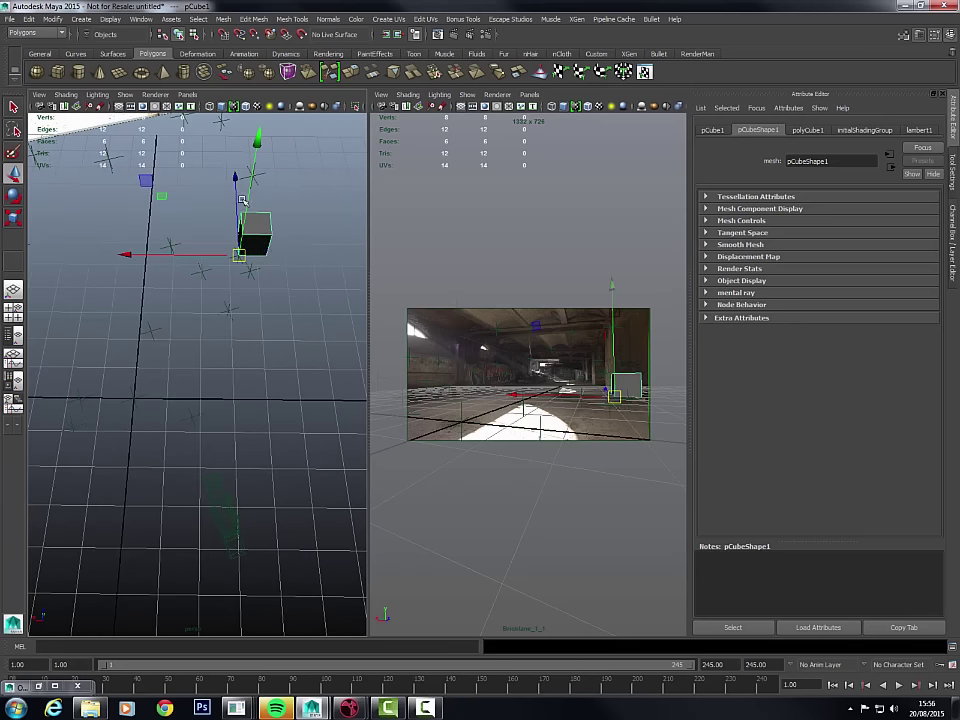
mouse_move(267, 313)
left_mouse_down("alt")
mouse_move(267, 294)
mouse_move(272, 322)
left_mouse_up("alt")
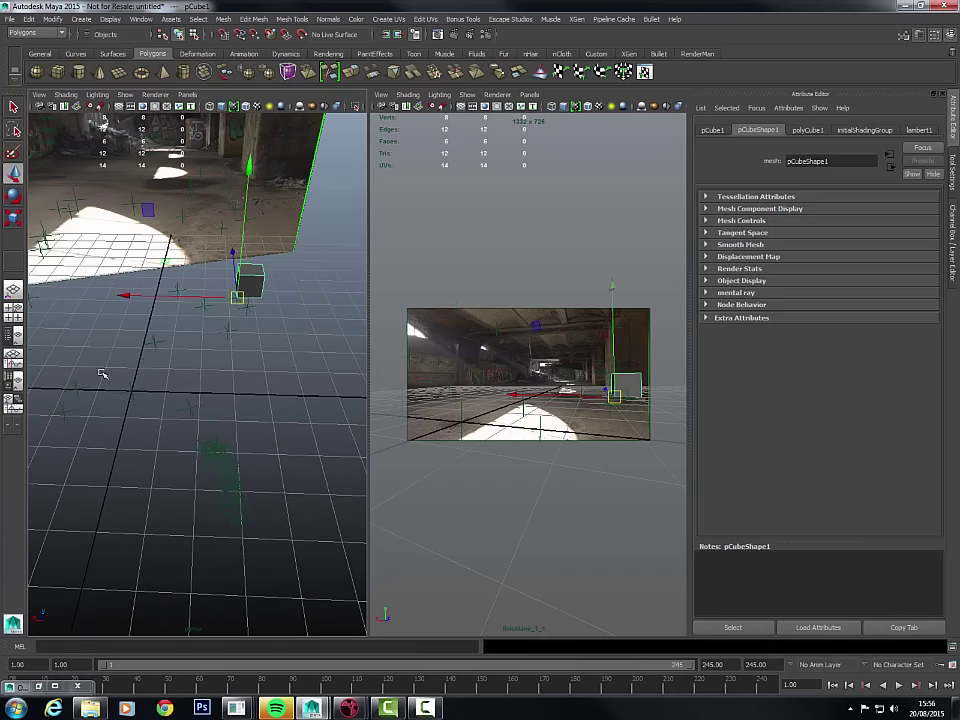
- Select the Scene group in the Outliner and snap its pivot onto tracking locator p08 at the cube's corner
left_click(38, 686)
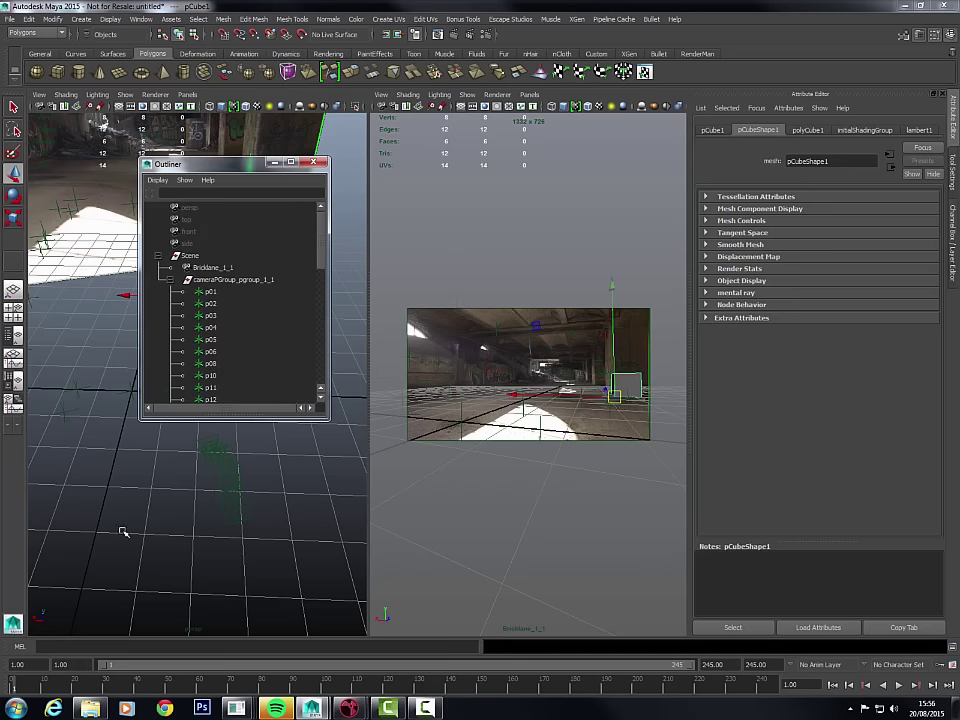
left_click(189, 256)
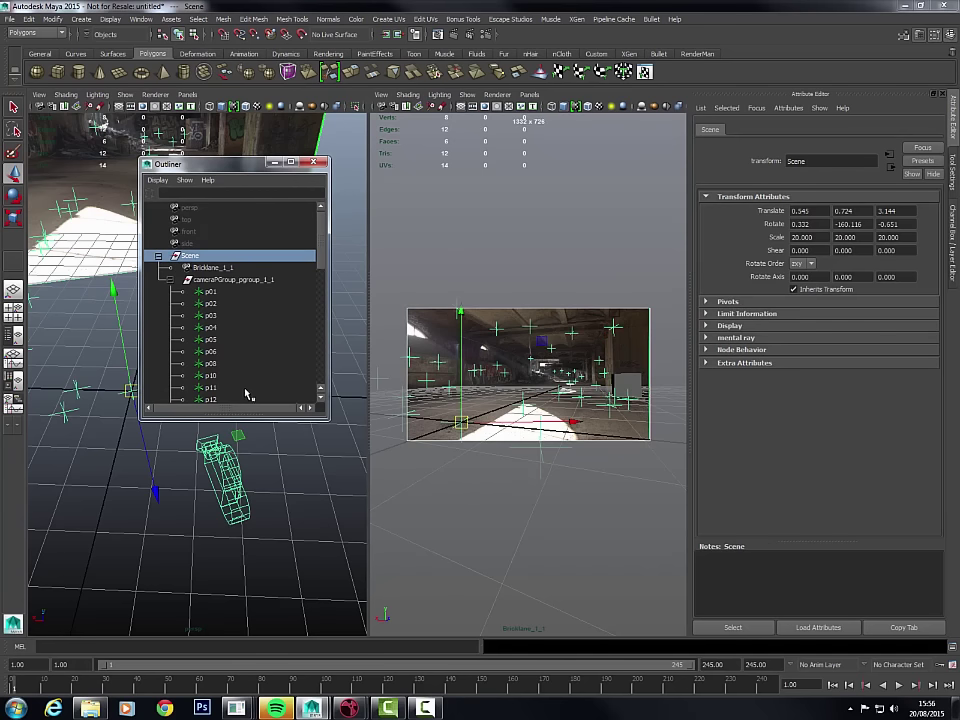
left_click(274, 163)
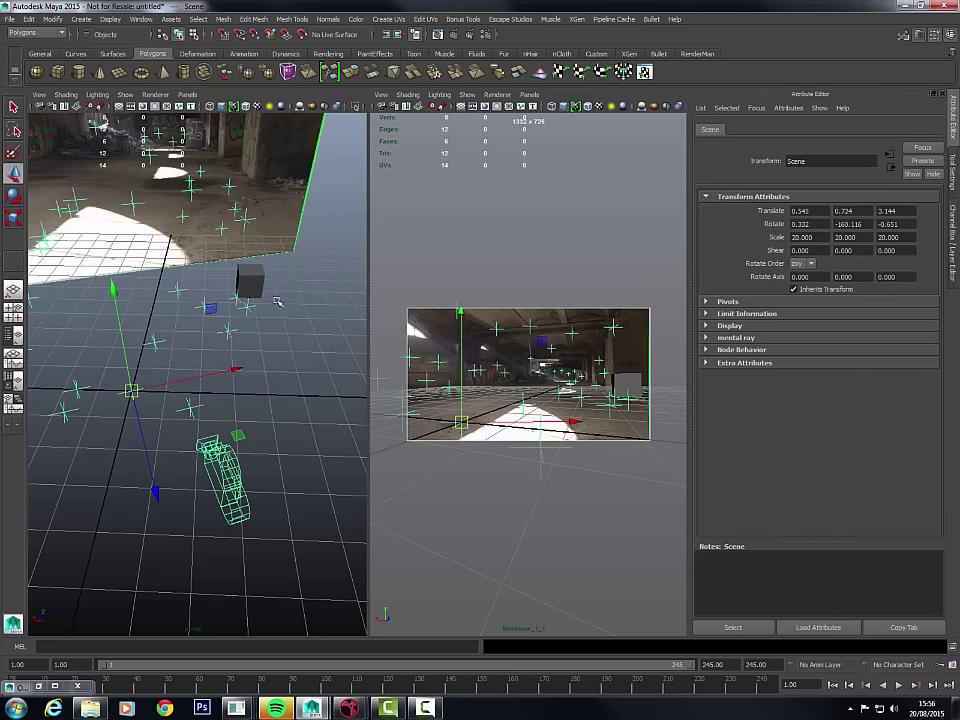
key("e")
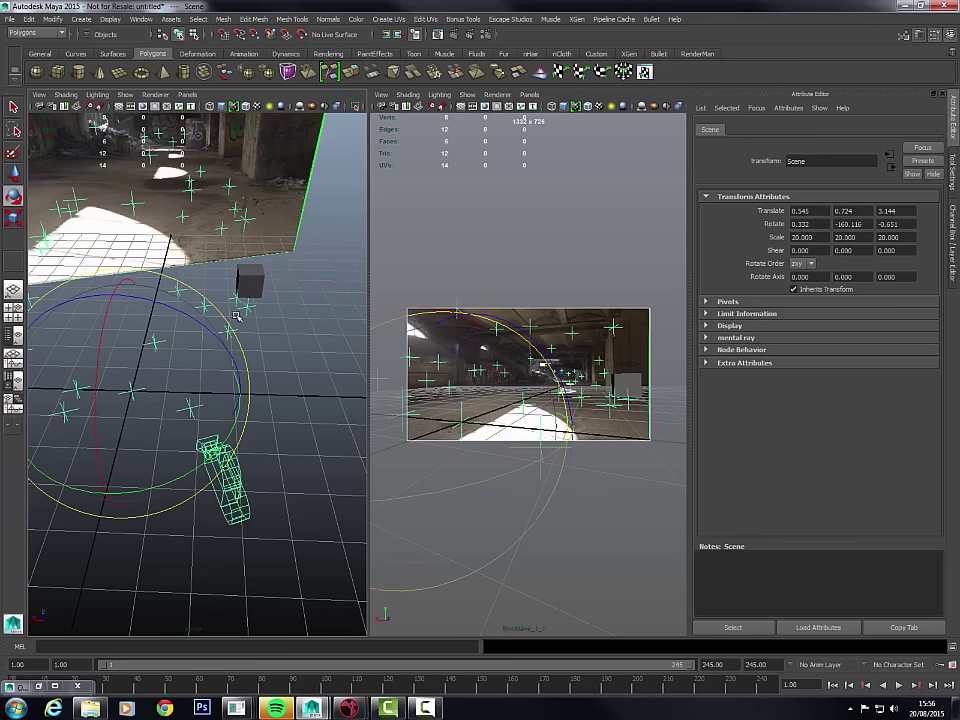
key("w")
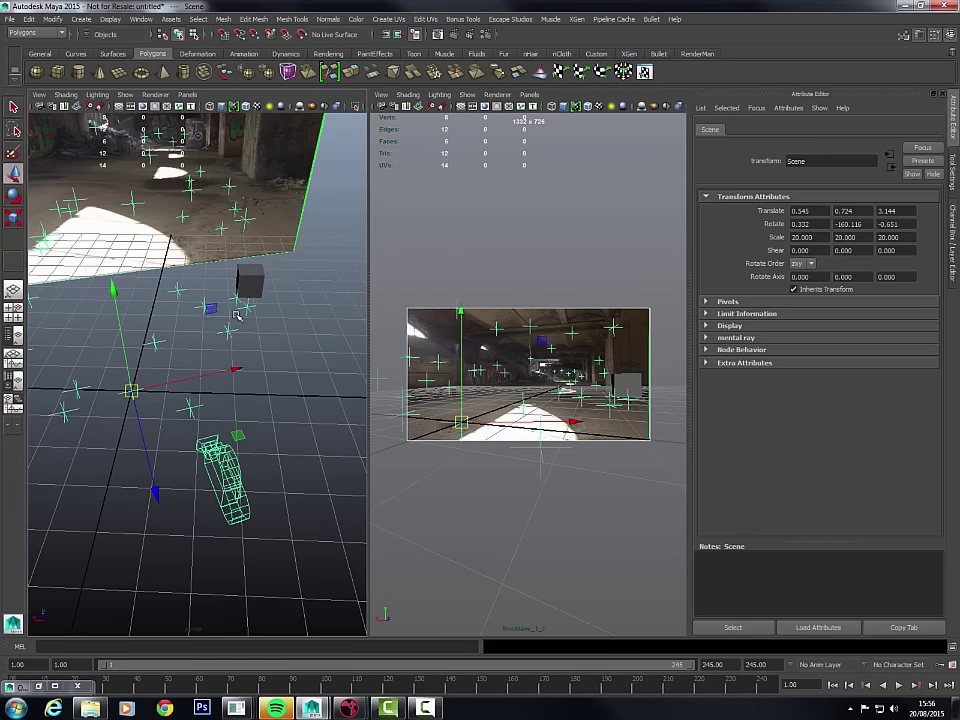
left_click_drag(246, 326, 265, 338, "alt")
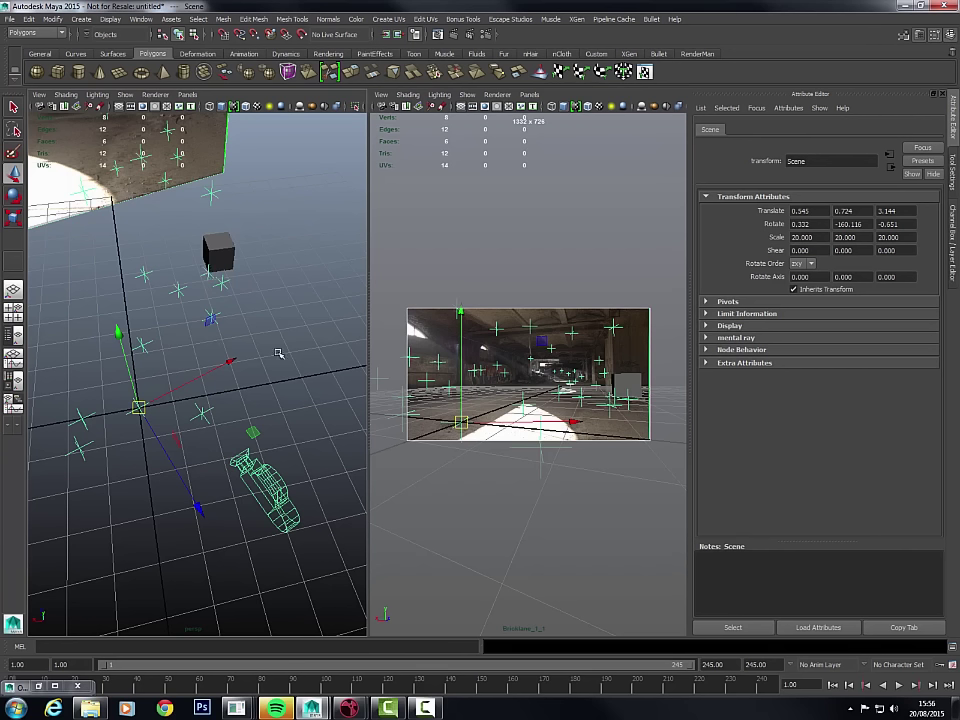
key("v")
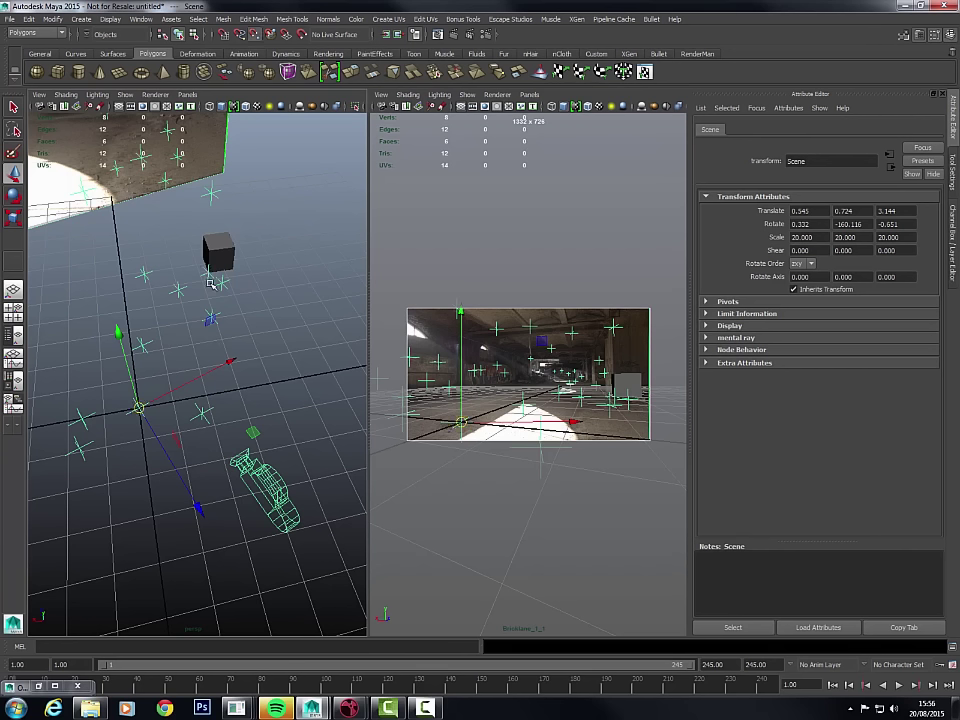
key("t")
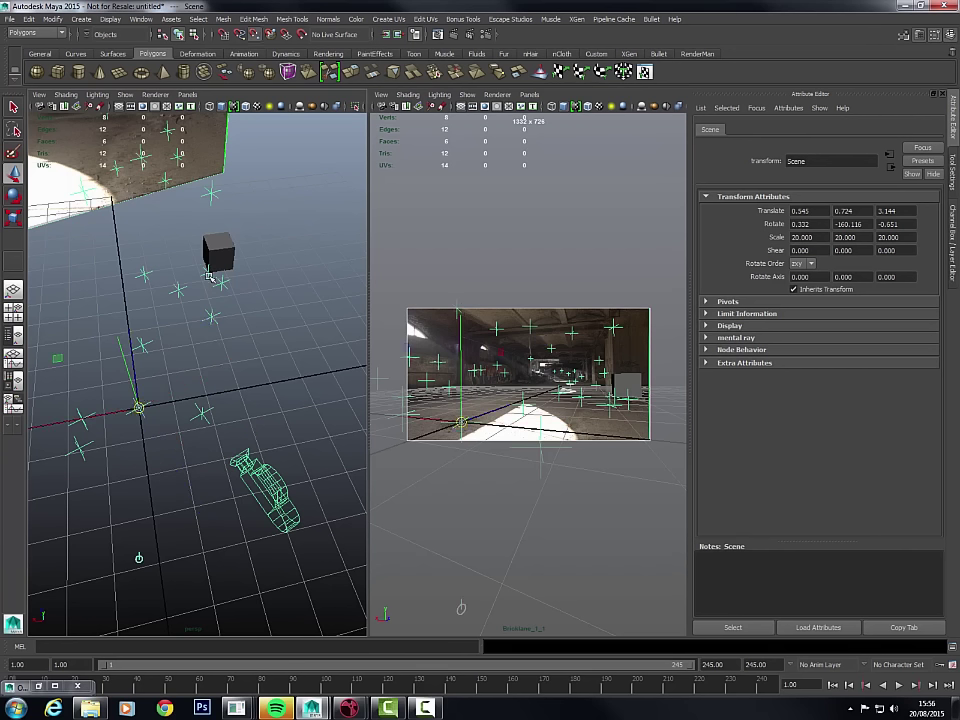
left_click(208, 272)
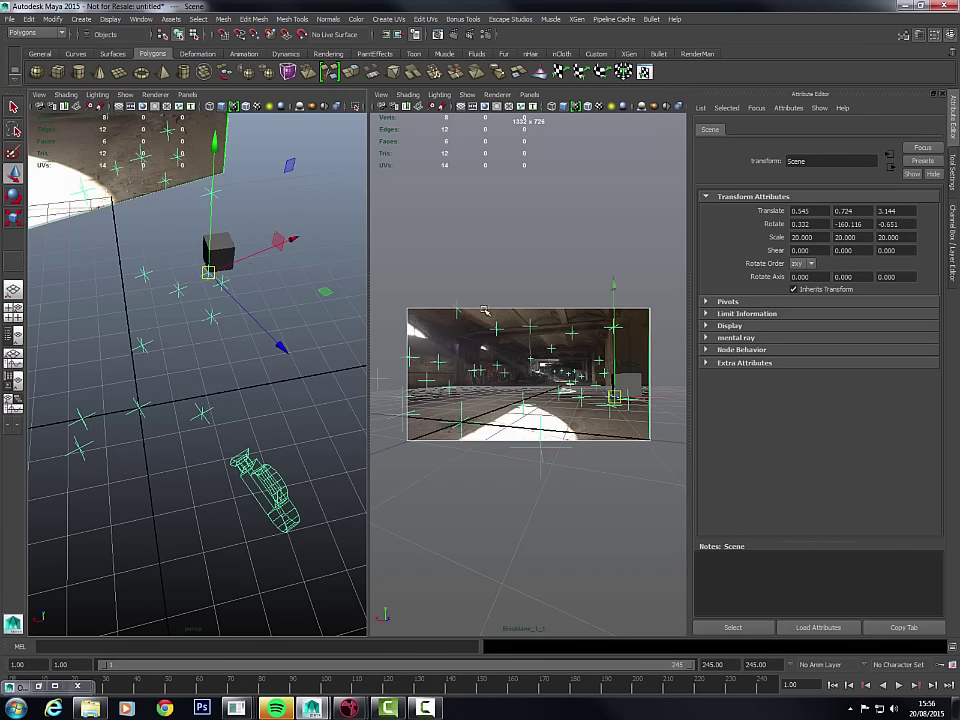
- Maximize the tracked camera view and rotate the Scene group around the Y axis to about -169.96 degrees
key("e")
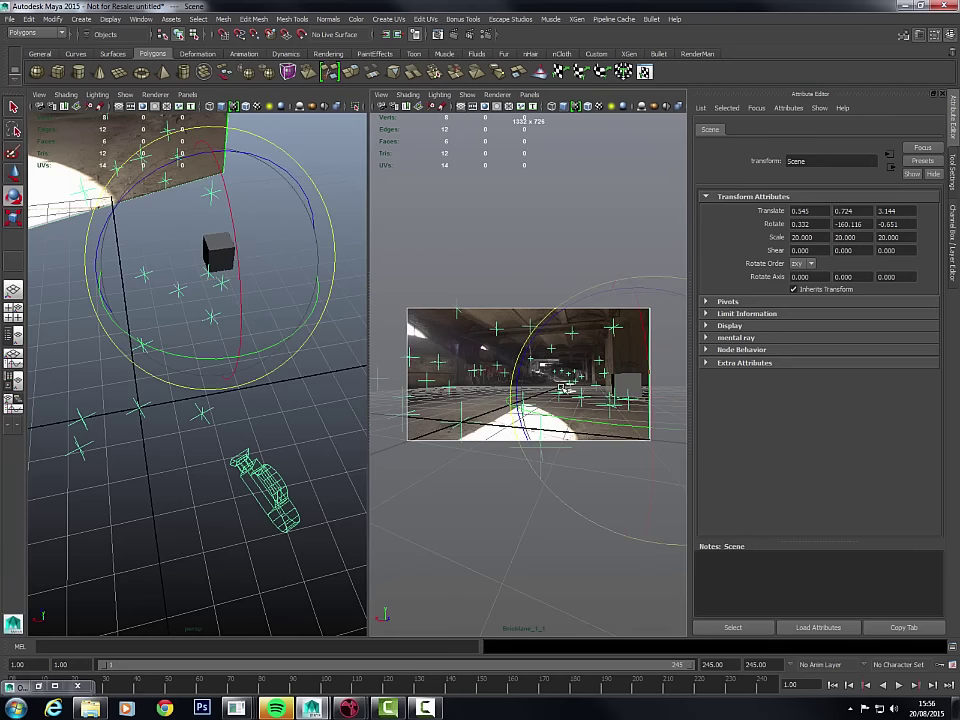
key("minus")
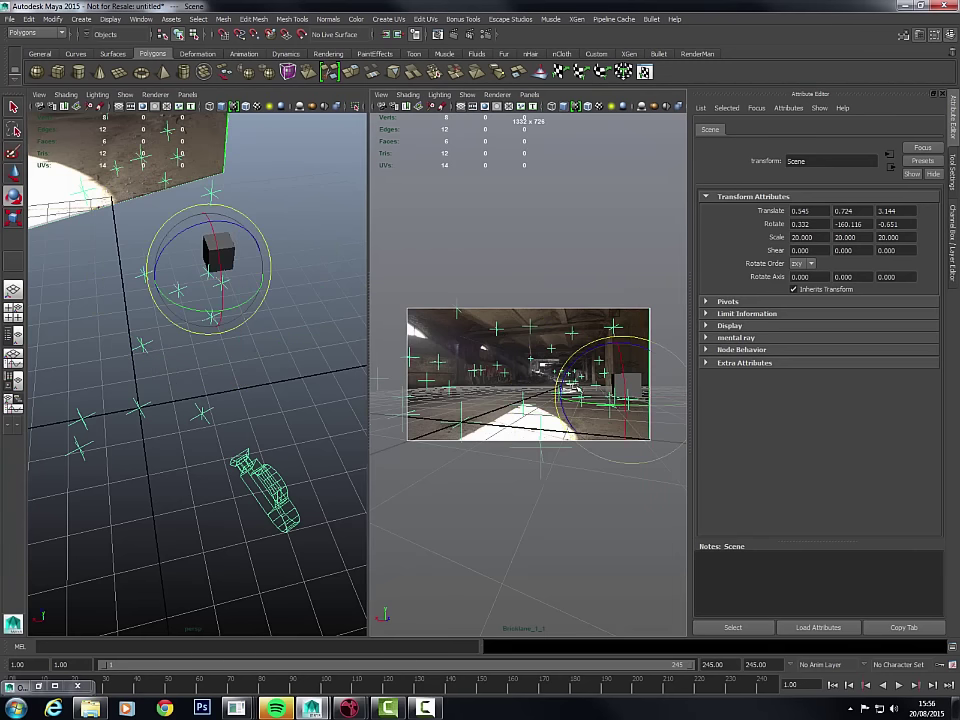
key("space")
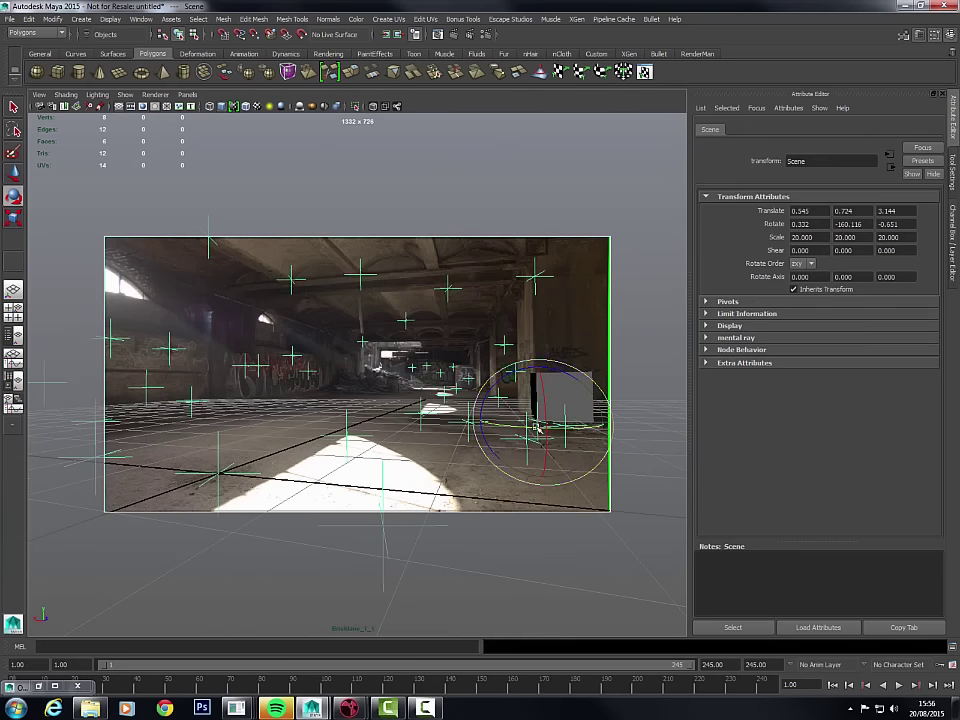
left_click_drag(536, 428, 533, 427)
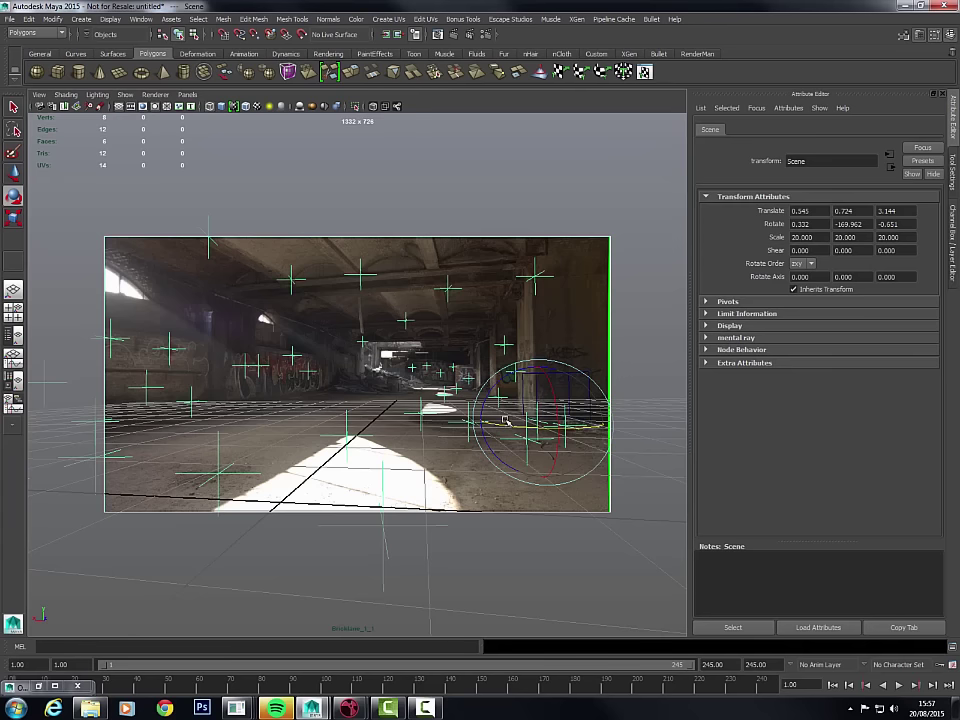
- Play back the shot to check the rotated scene against the footage, and scrub back to frame 30
key("alt+v")
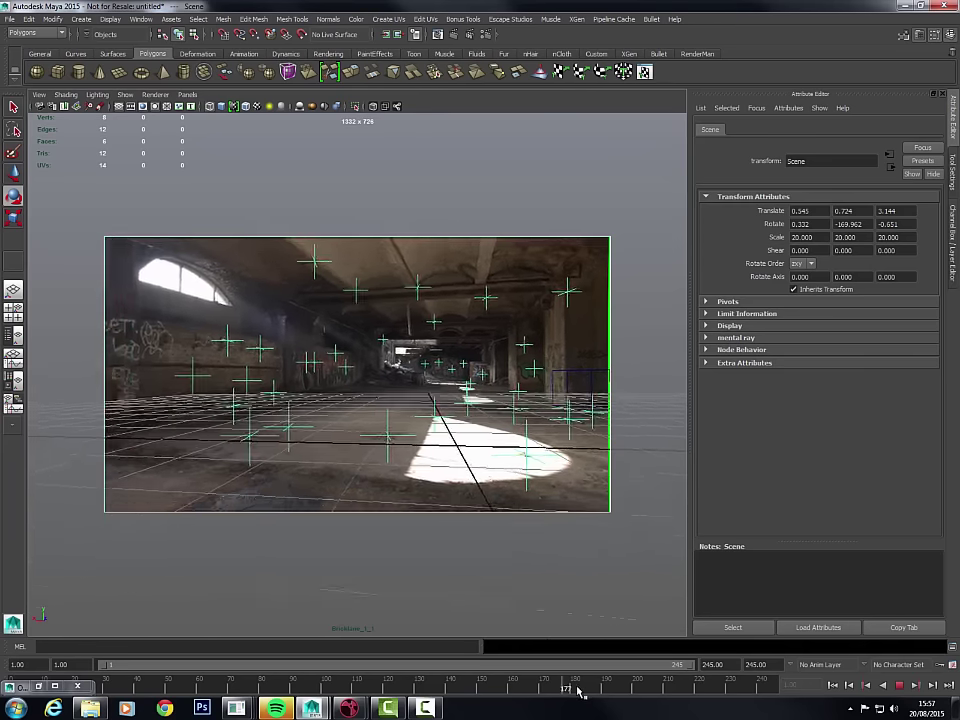
left_click(383, 688)
left_click_drag(383, 688, 103, 682)
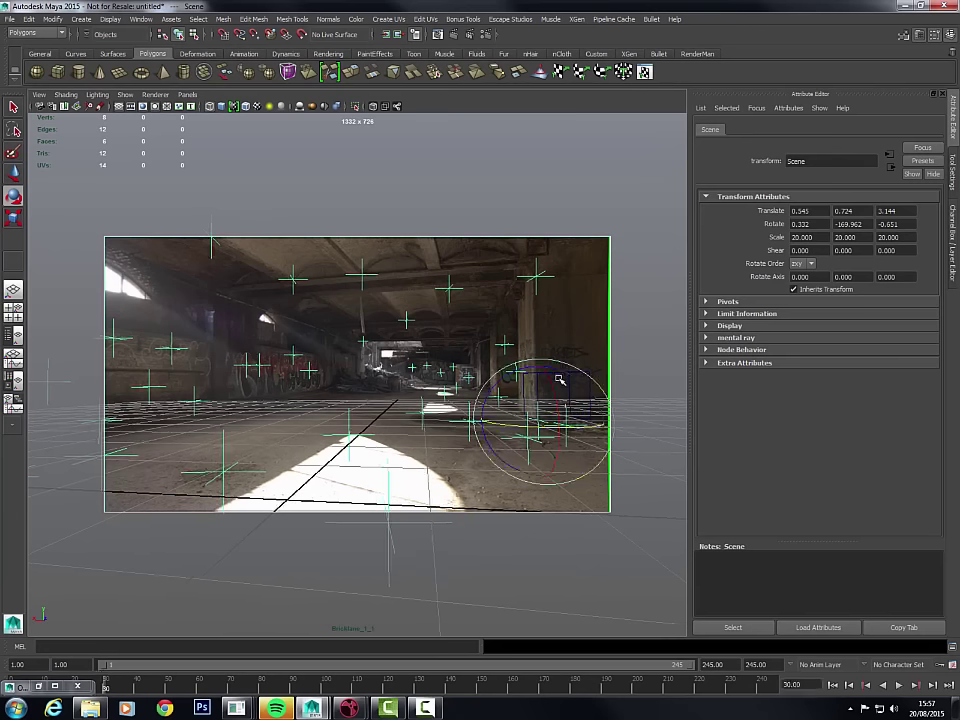
- Select the test cube and move it along Z to 6.175 to line up with the pillar's base
left_click(548, 379)
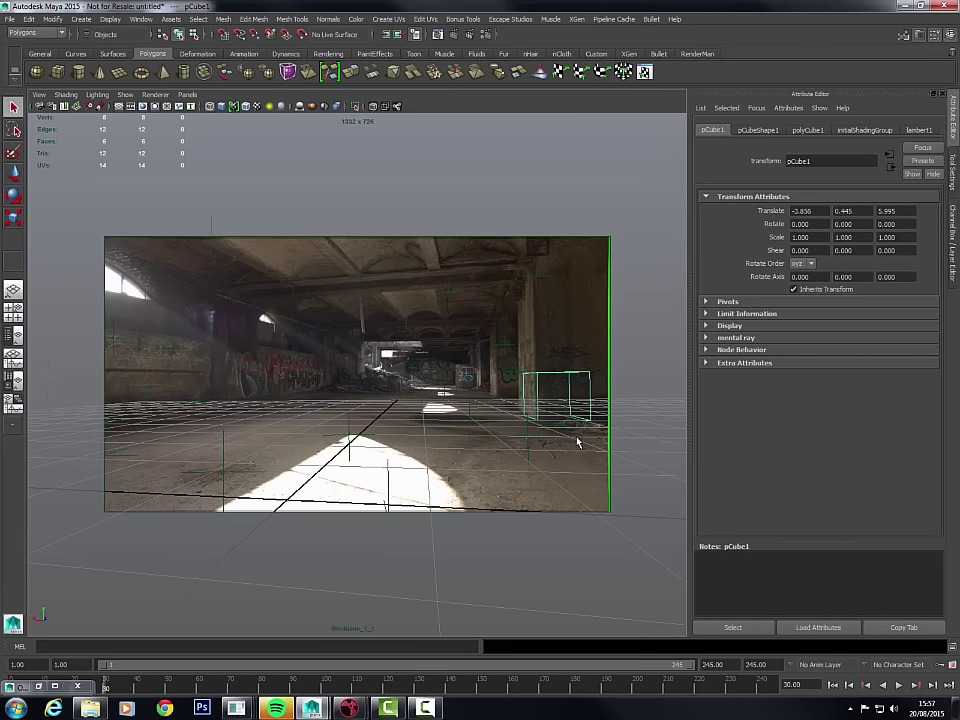
key("w")
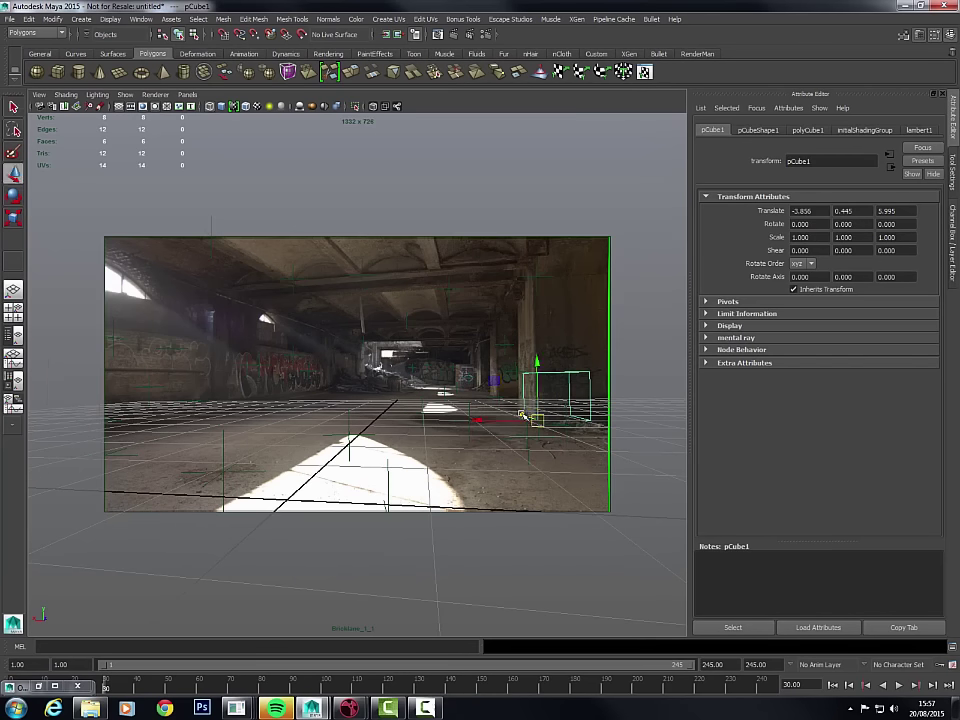
left_click_drag(521, 413, 520, 411)
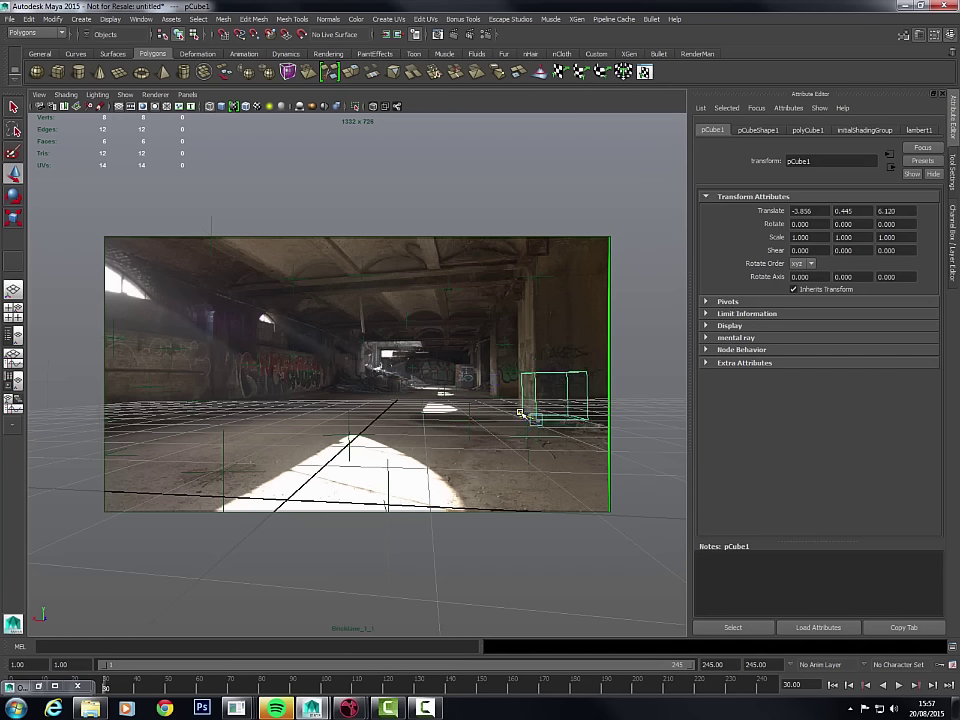
left_click_drag(520, 412, 533, 418)
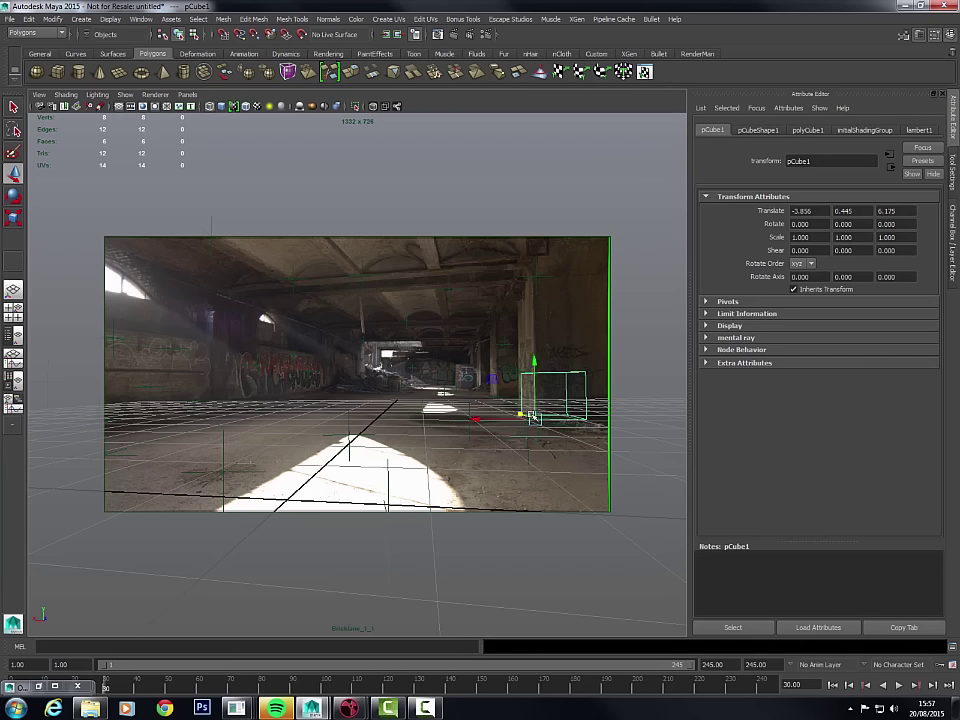
- Scale the cube slightly in depth and stretch it upward along Y to cover the pillar's height in the footage
key("r")
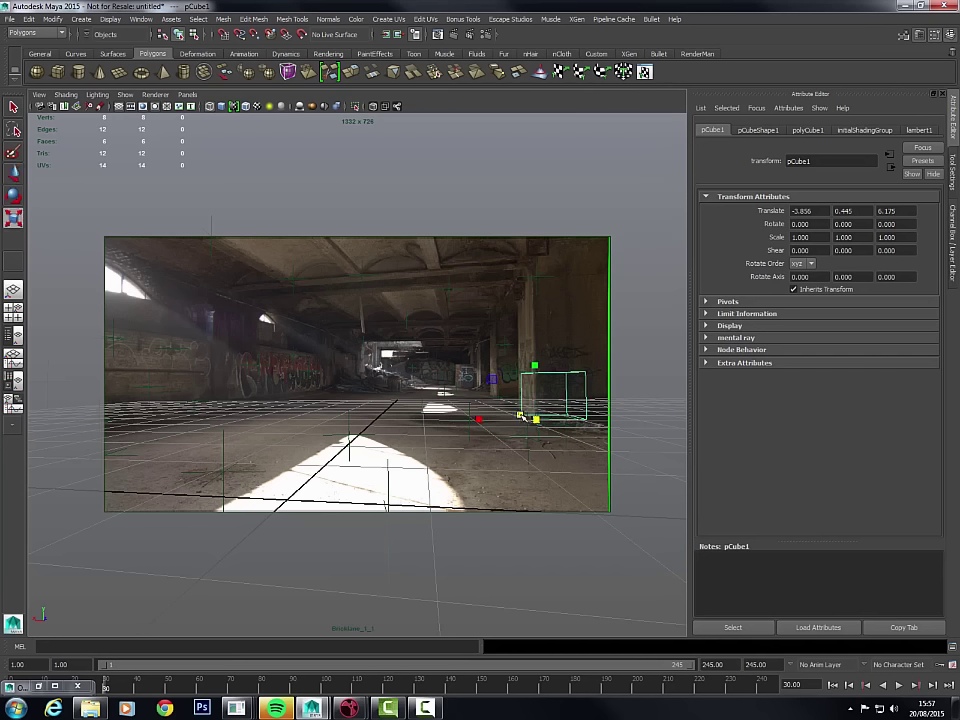
left_click(536, 418)
left_click_drag(521, 414, 519, 413)
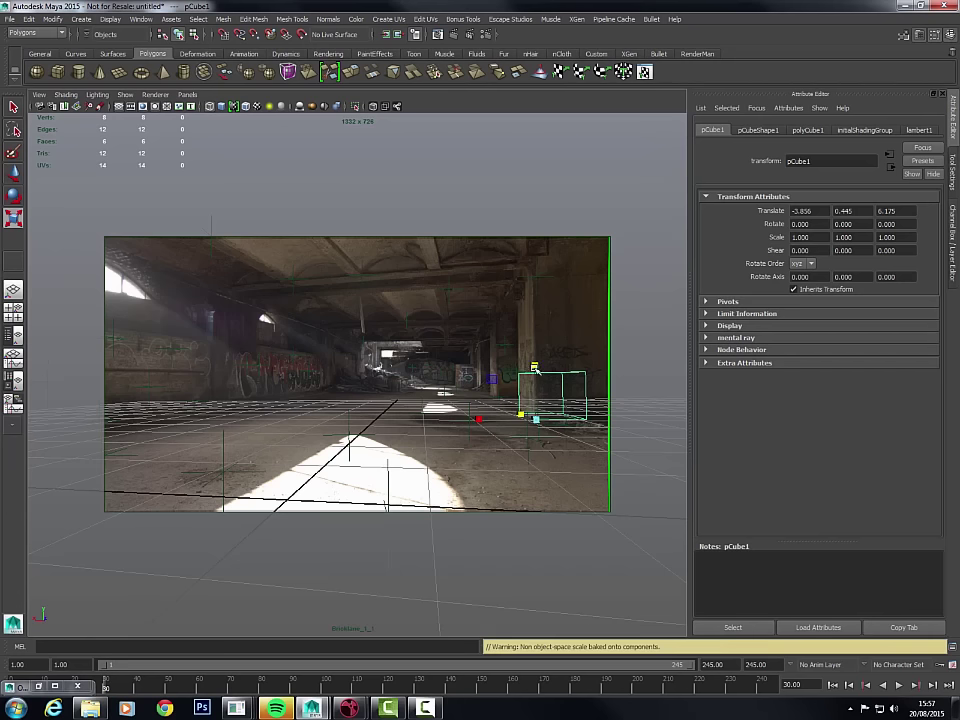
left_click_drag(536, 367, 548, 254)
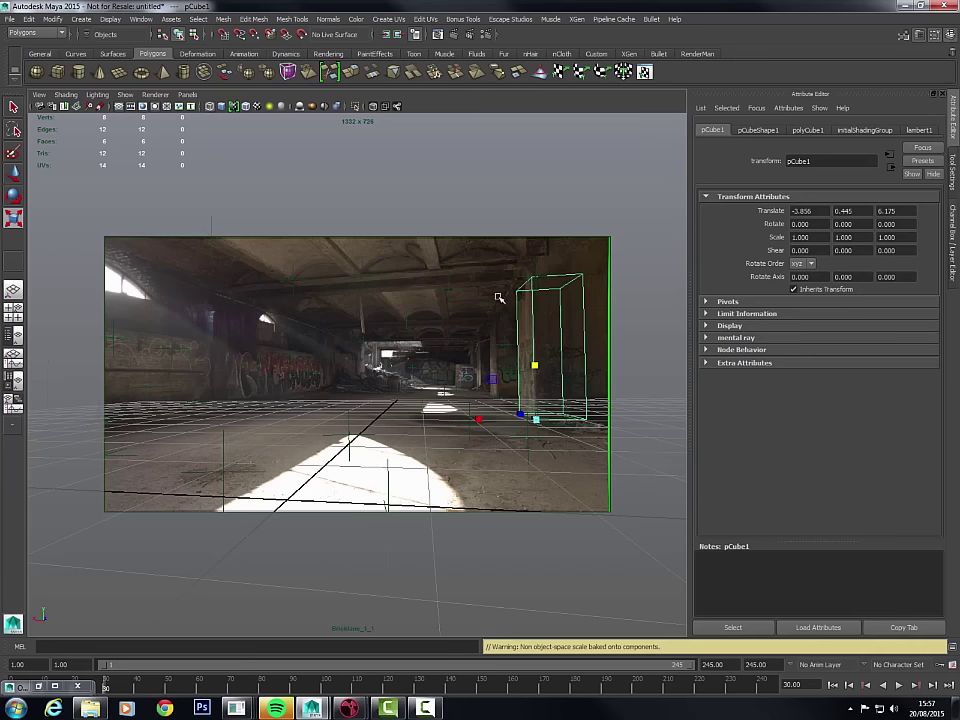
- Compare the stretched cube with the tracking locators in the perspective view, trim its height slightly, and return to the tracked camera view
key("space")
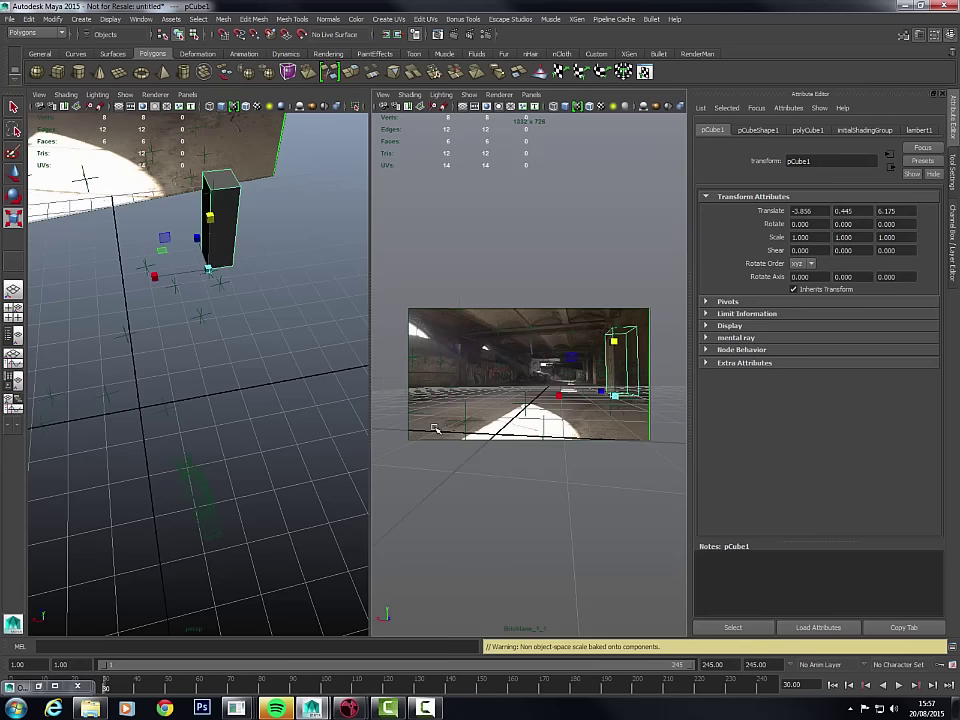
key("space")
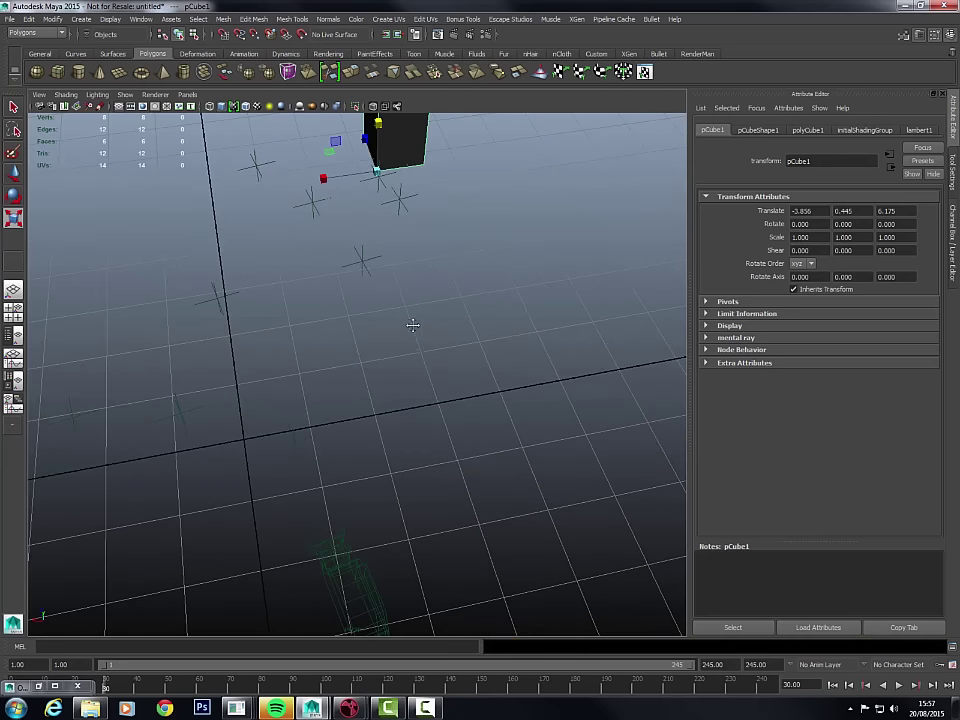
left_click_drag(306, 403, 380, 300, "alt")
scroll(409, 267, "up", 3)
scroll(409, 267, "down", 3)
left_click_drag(405, 450, 397, 528, "alt")
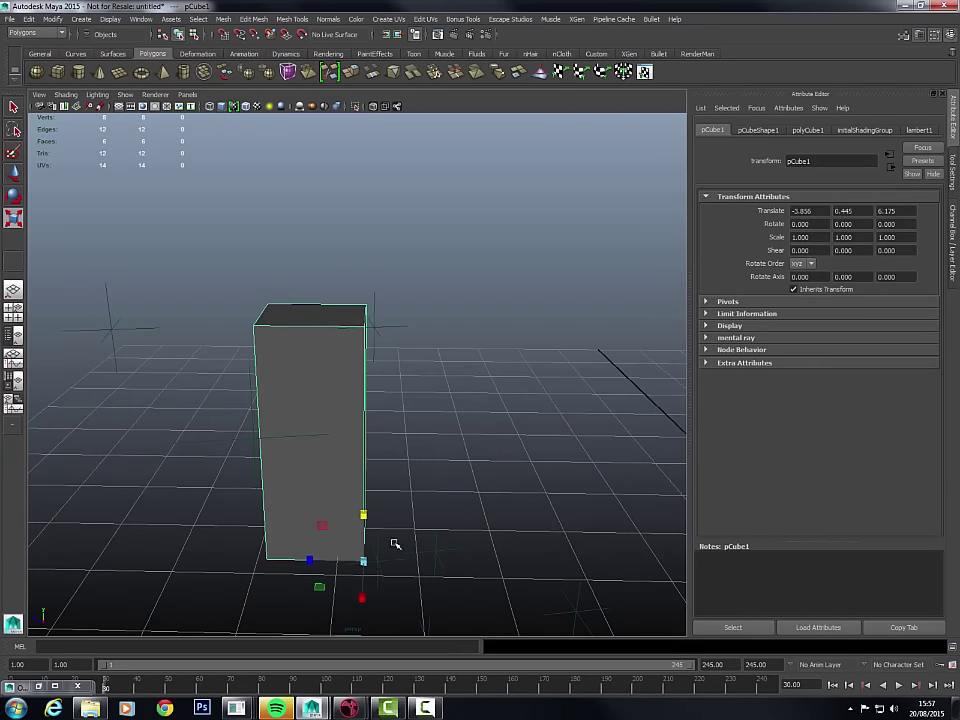
mouse_move(372, 350)
left_mouse_down("alt")
mouse_move(403, 414)
mouse_move(441, 388)
mouse_move(362, 330)
left_mouse_up("alt")
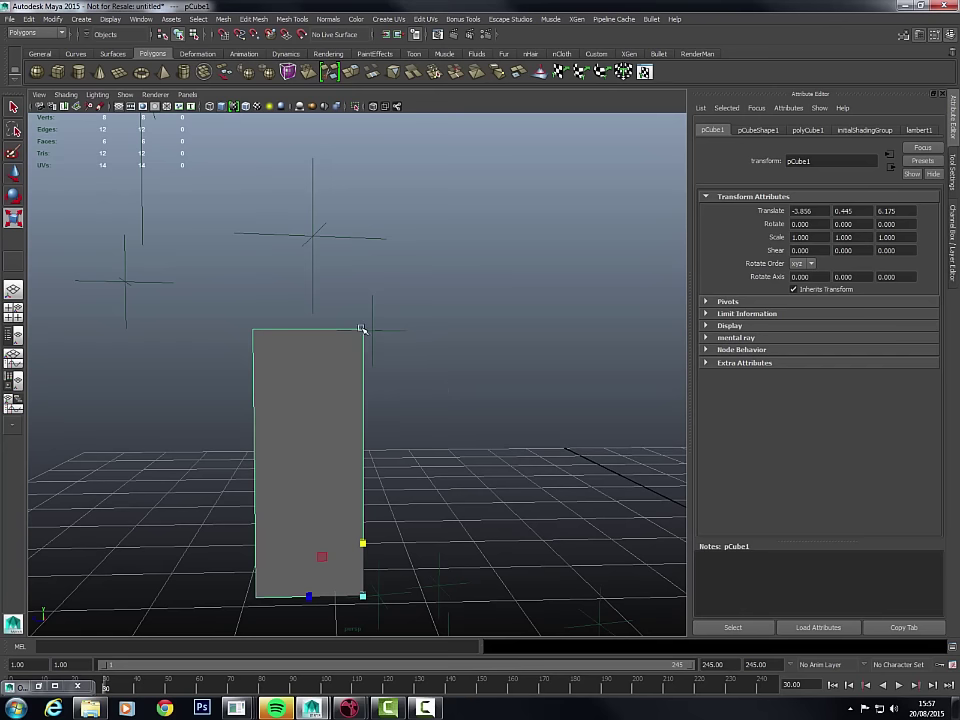
left_click(363, 545)
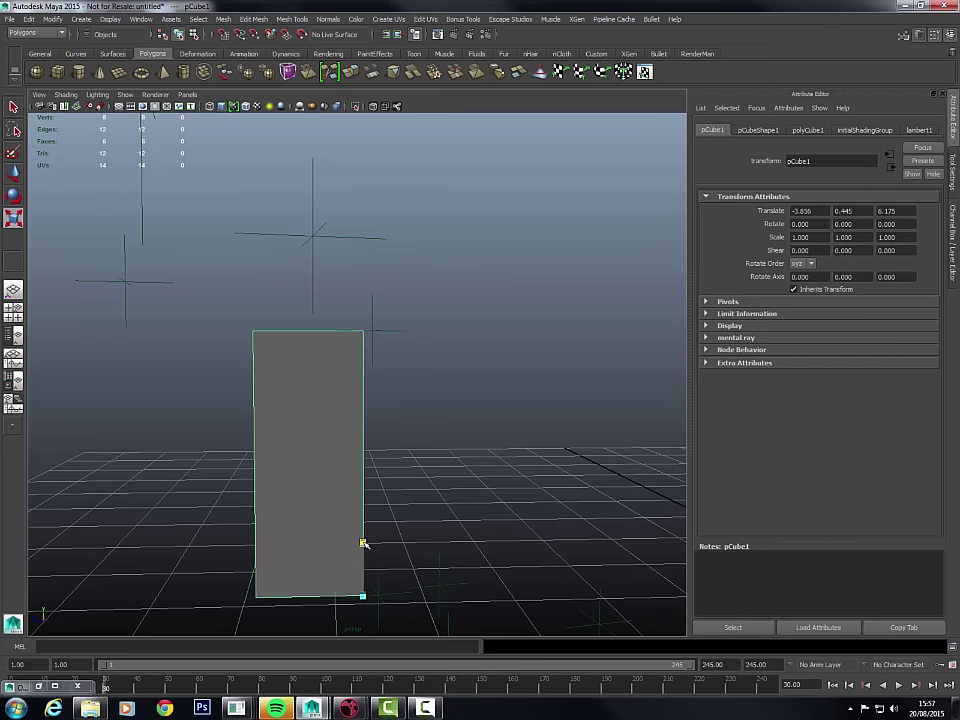
left_click_drag(448, 499, 313, 488, "alt")
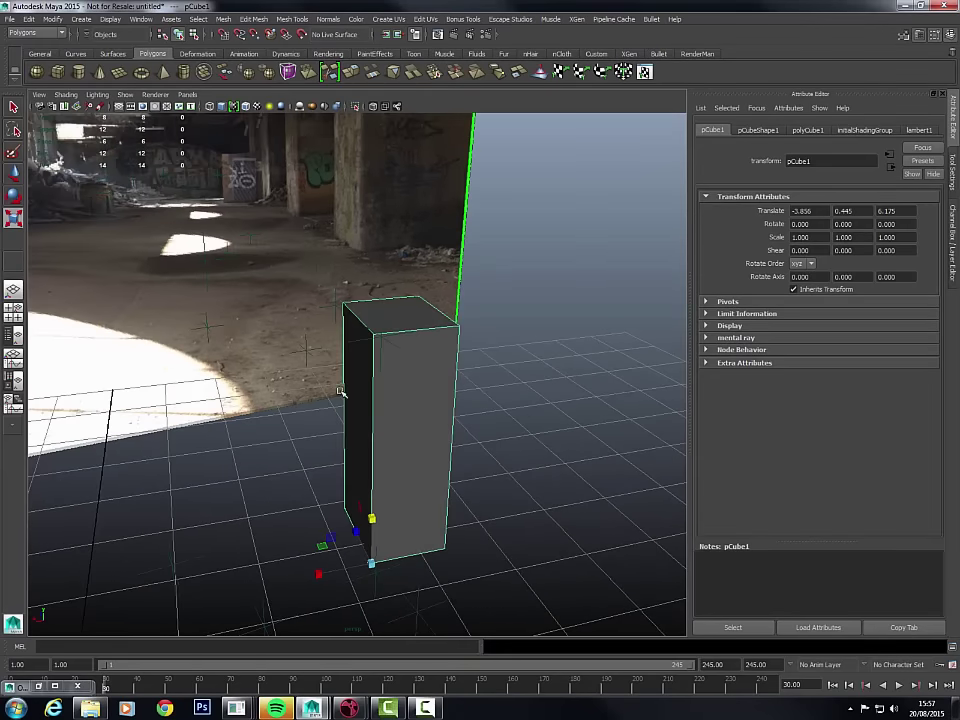
key("space")
key("space")
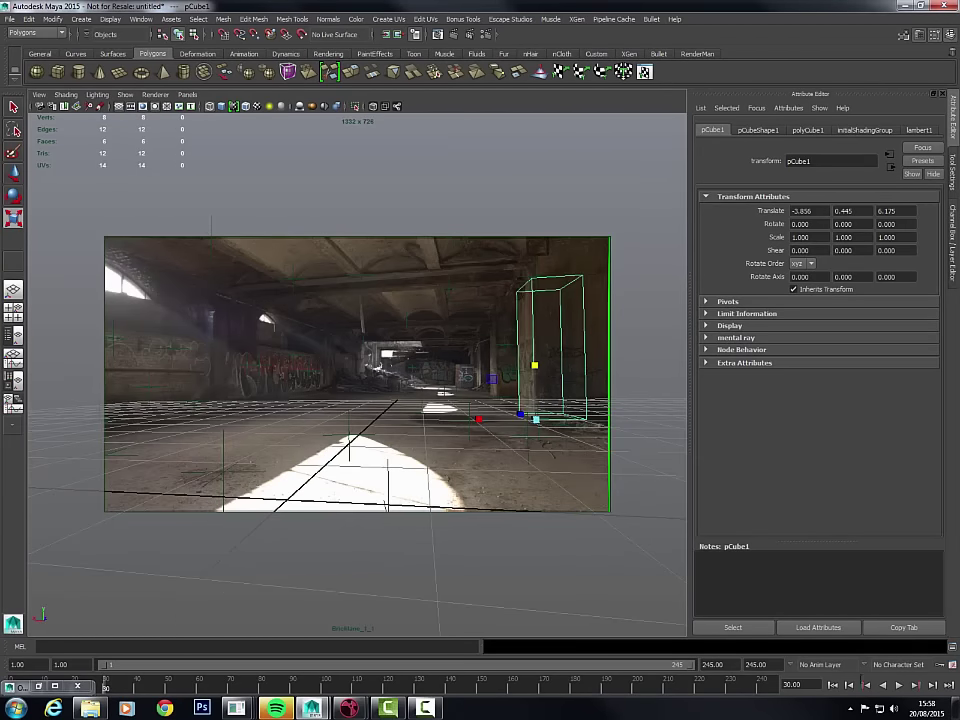
- Play back the shot through the tracked camera to check the cube against the pillar, and rewind to frame 1
left_click(897, 686)
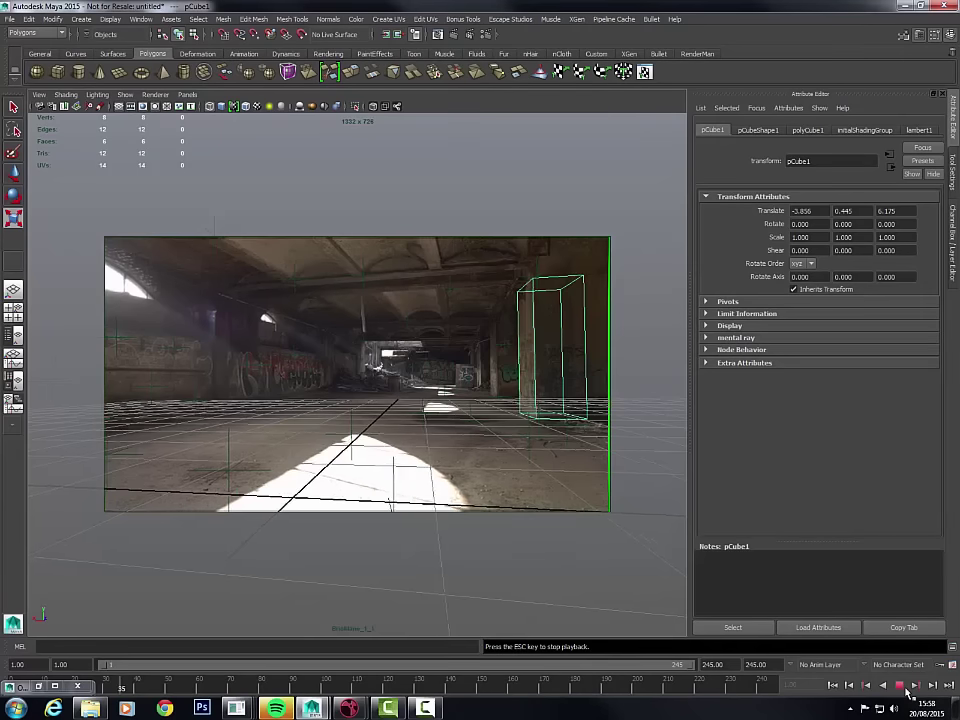
left_click(832, 685)
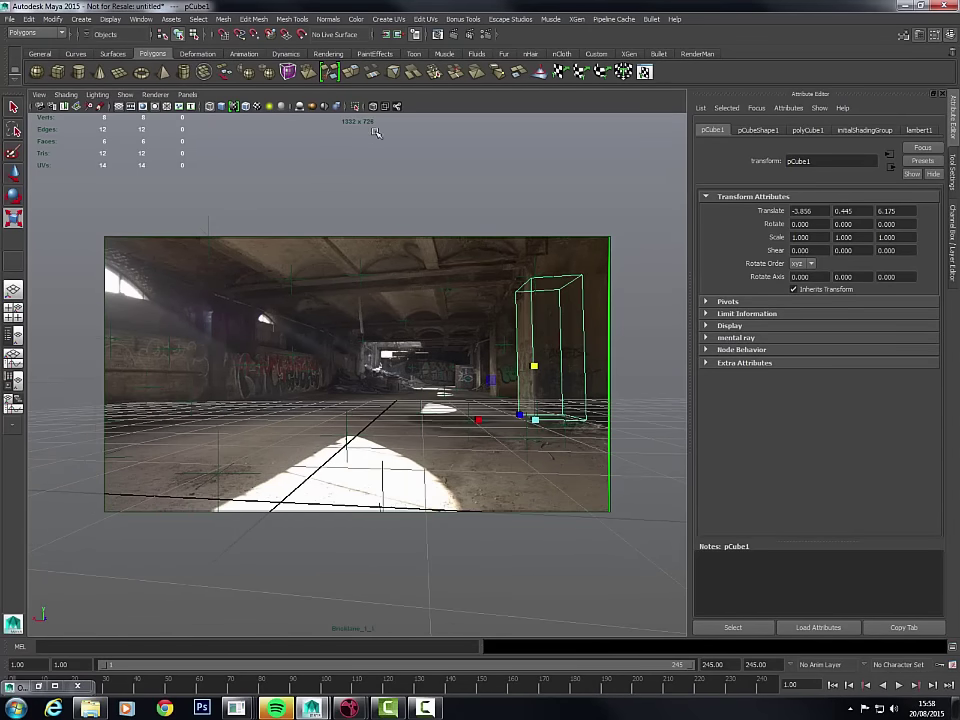
left_click(155, 94)
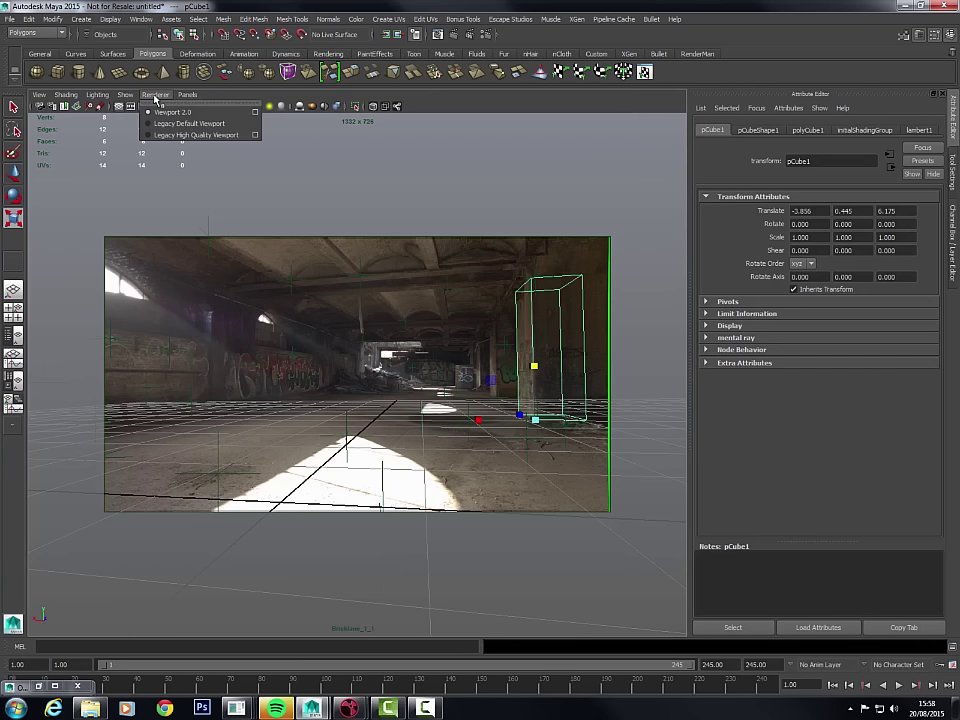
left_click(324, 100)
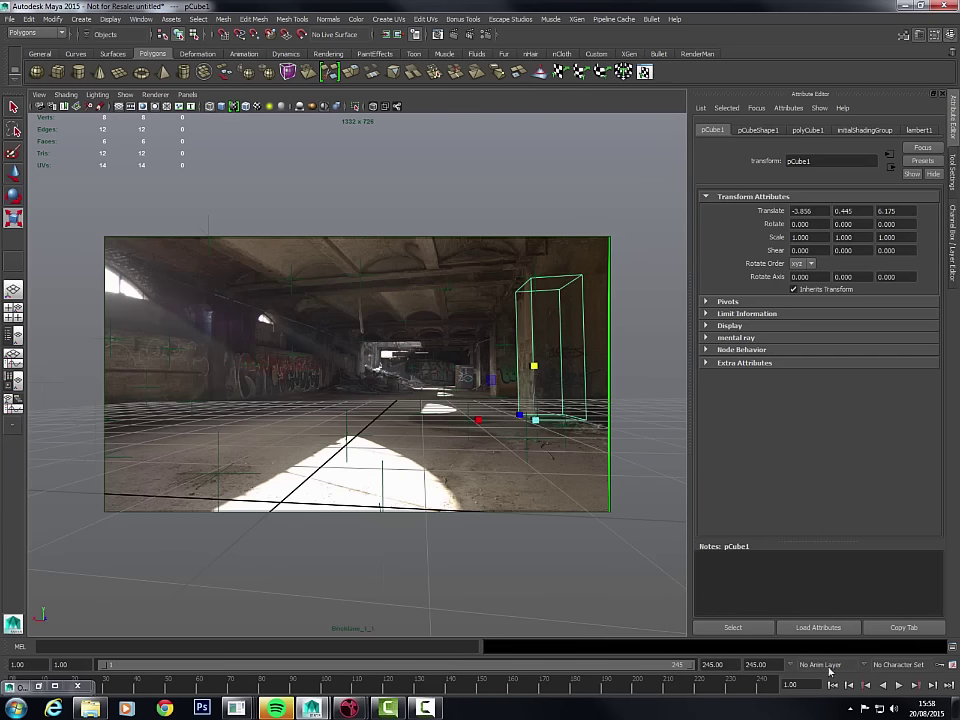
key("alt+v")
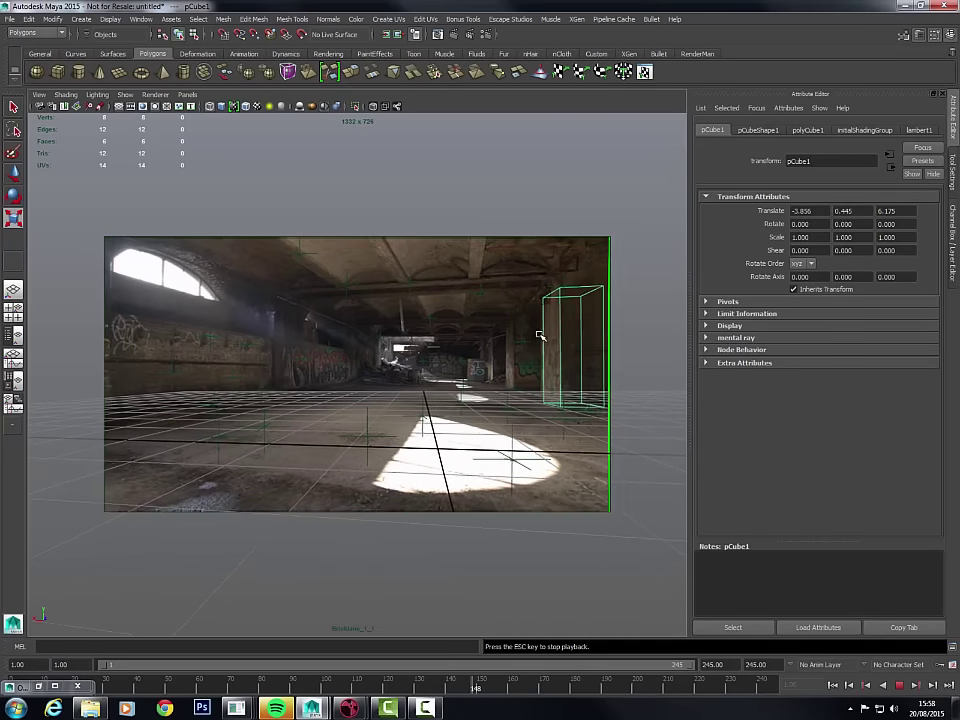
left_click(833, 685)
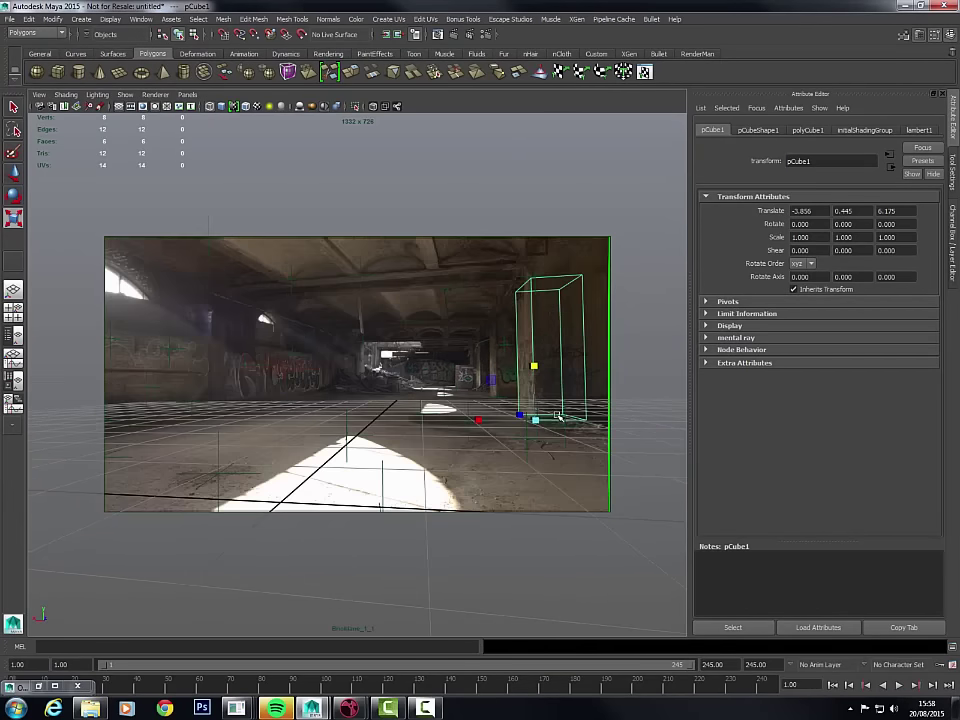
- Nudge the cube along Z to 6.239 and along X to -3.831, playing back the shot between the two moves
key("w")
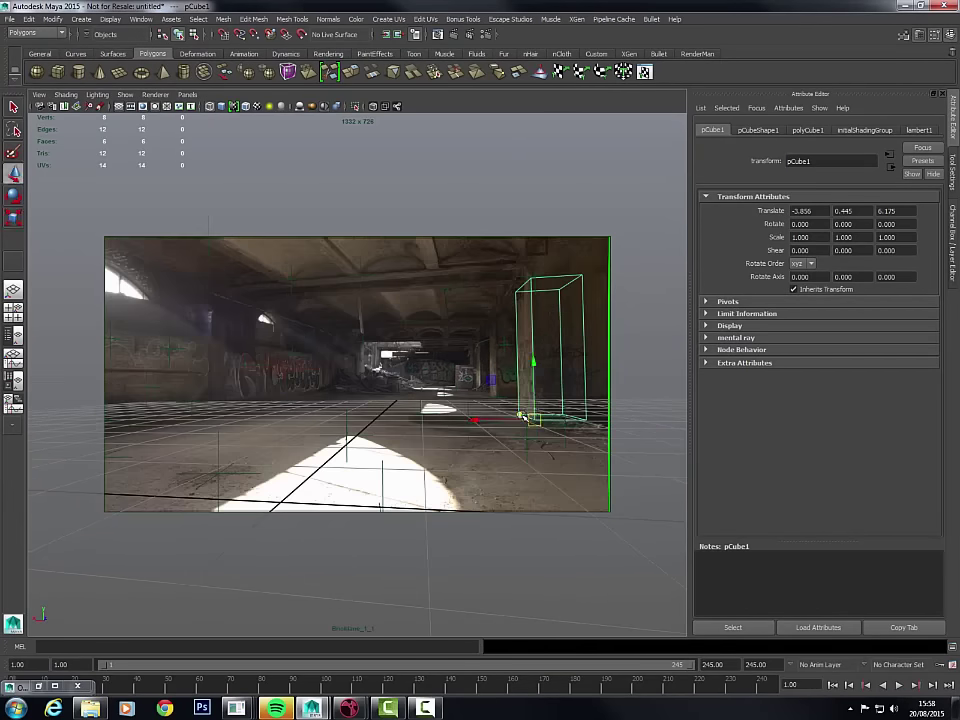
left_click_drag(520, 413, 518, 413)
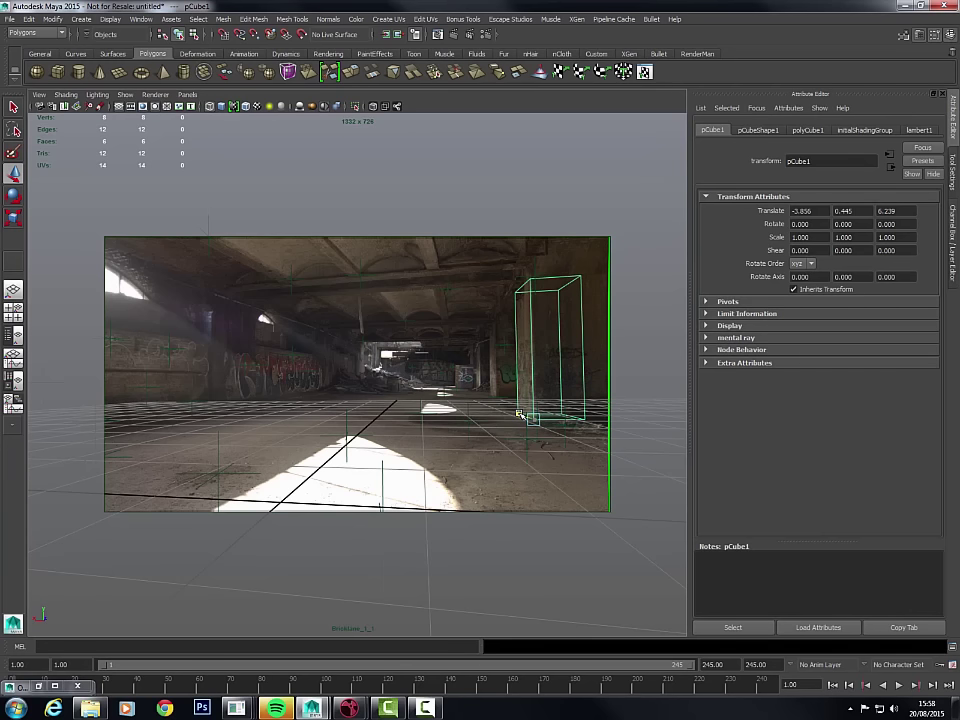
left_click(899, 685)
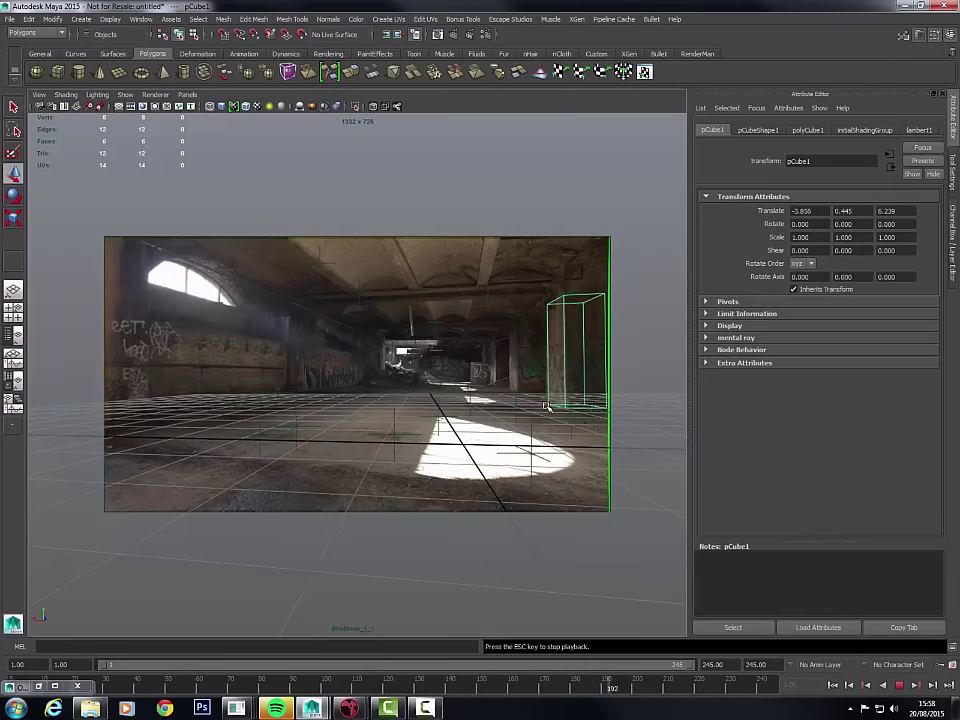
key("Escape")
left_click(834, 686)
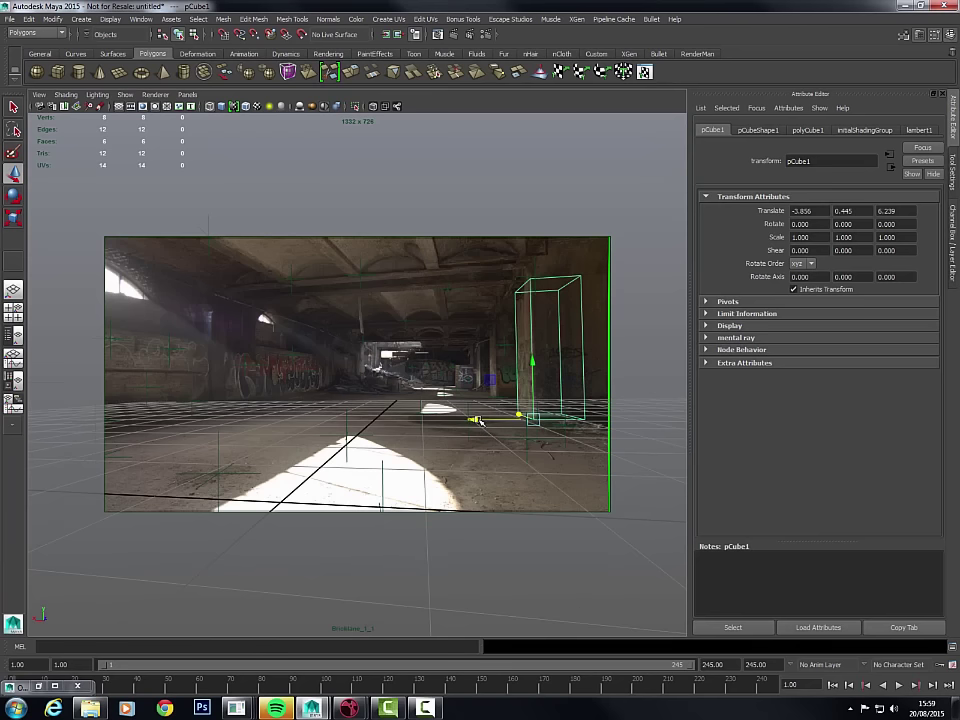
left_click_drag(479, 421, 478, 421)
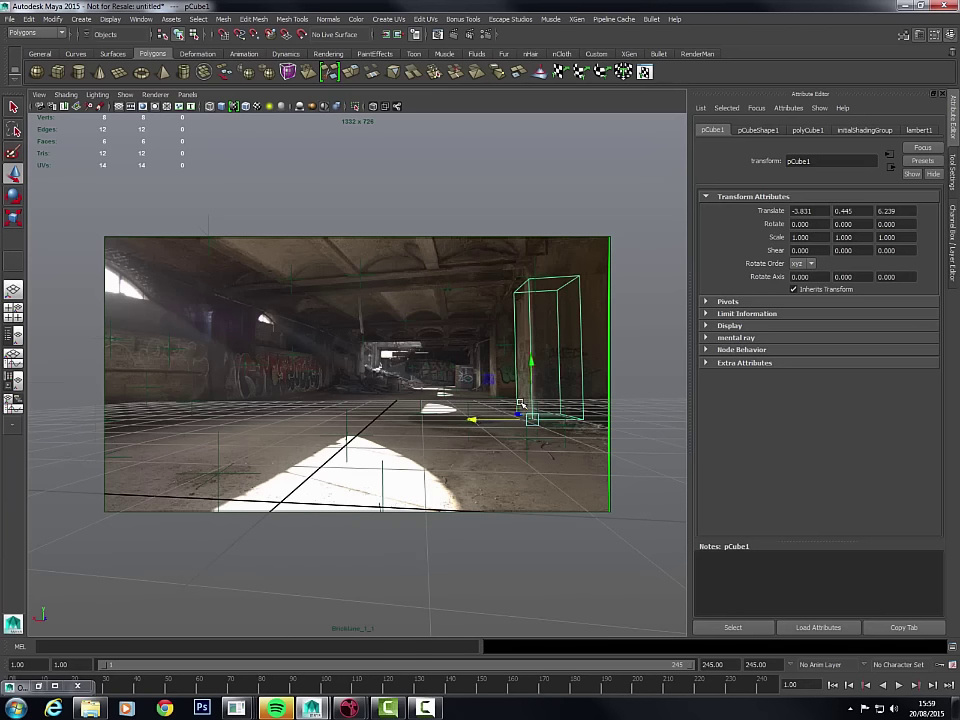
- Try scaling the cube's depth by about 0.905, check it in playback, and undo the scaling
key("r")
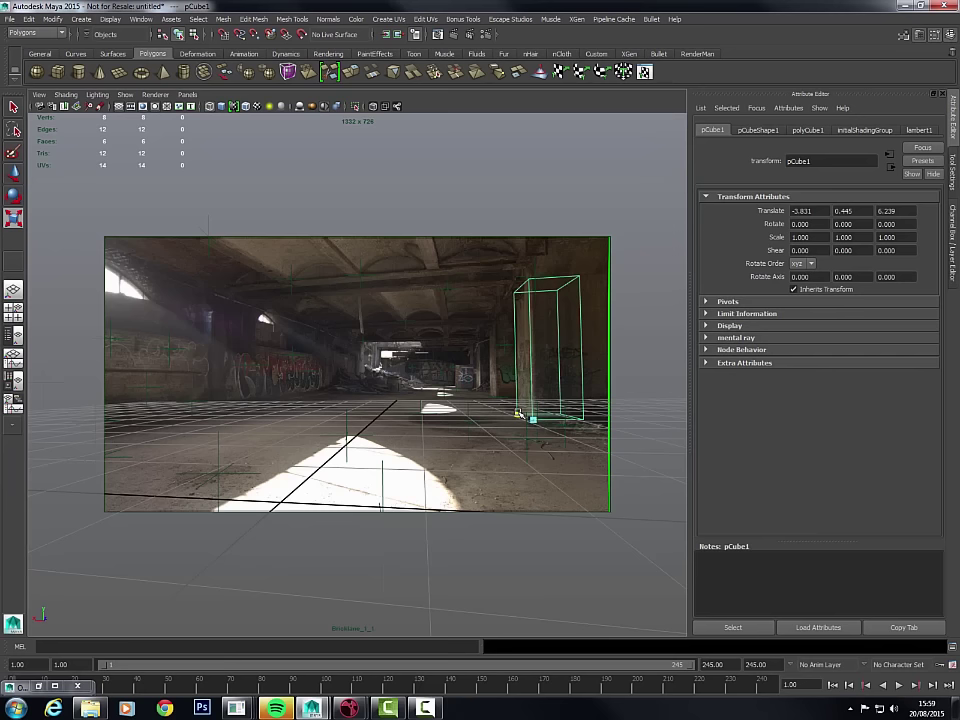
left_click(520, 413)
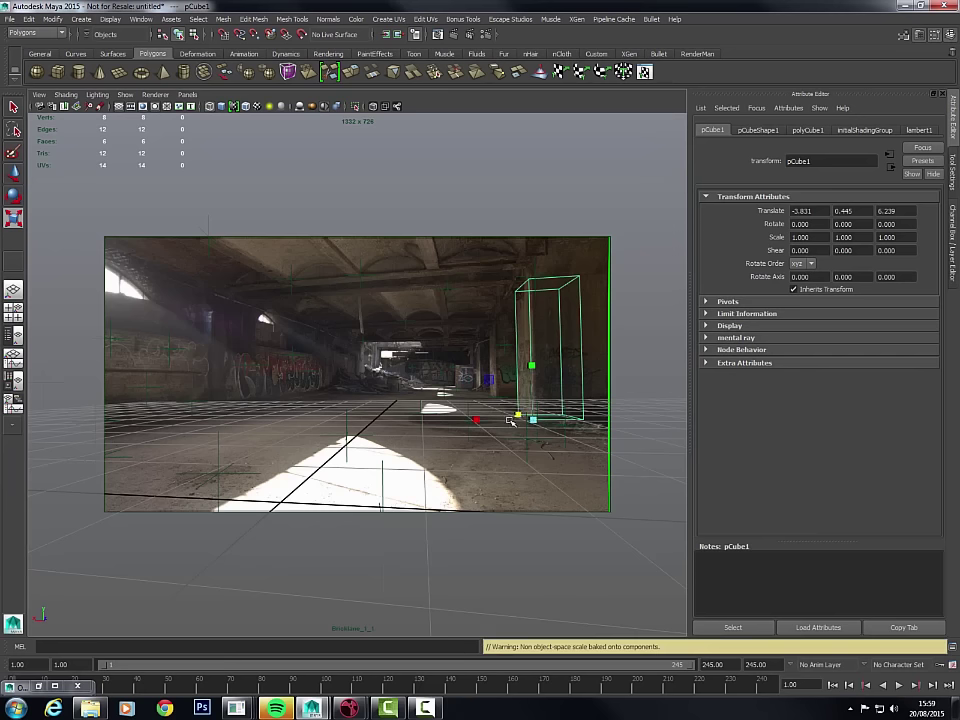
key("q")
left_click(897, 685)
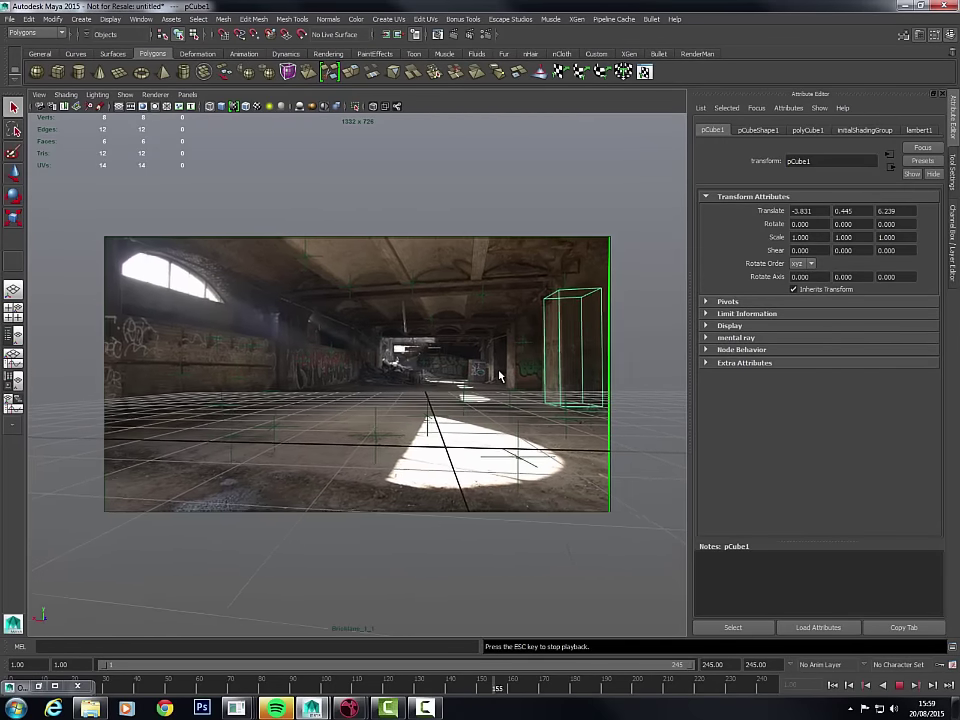
key("Escape")
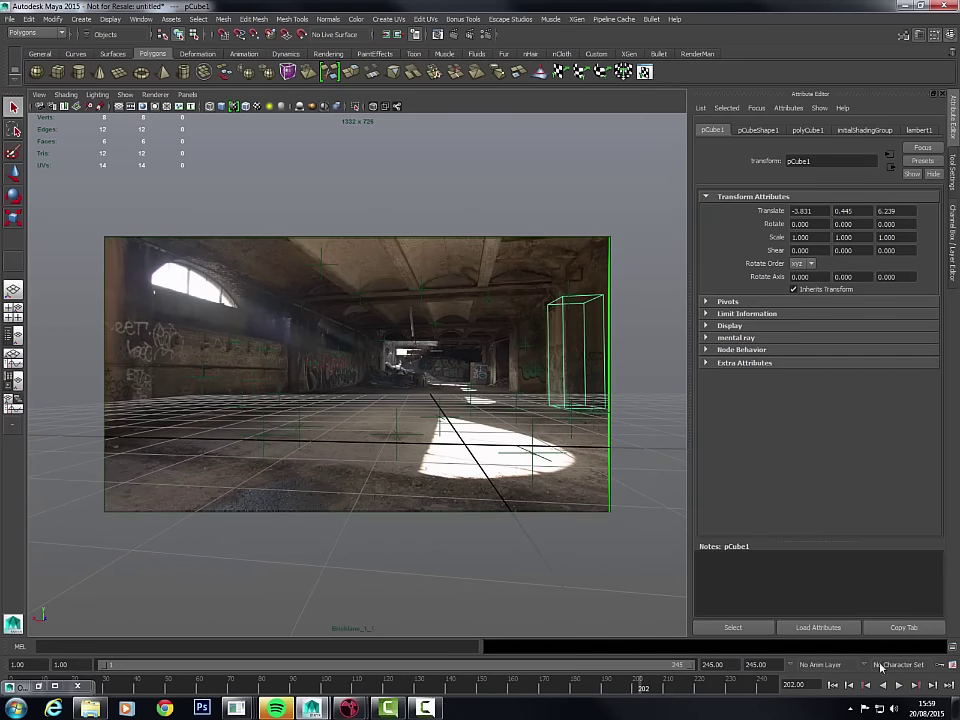
key("ctrl+z")
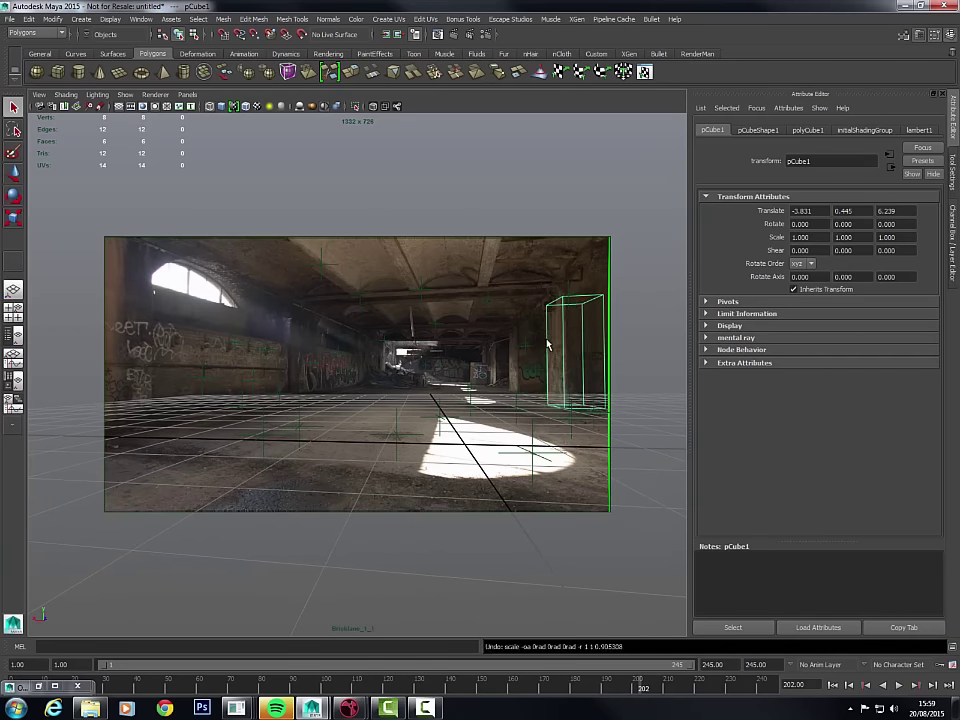
- Move the cube along Z to 6.108 at frame 1 and play back the shot to check its fit on the pillar
left_click(833, 685)
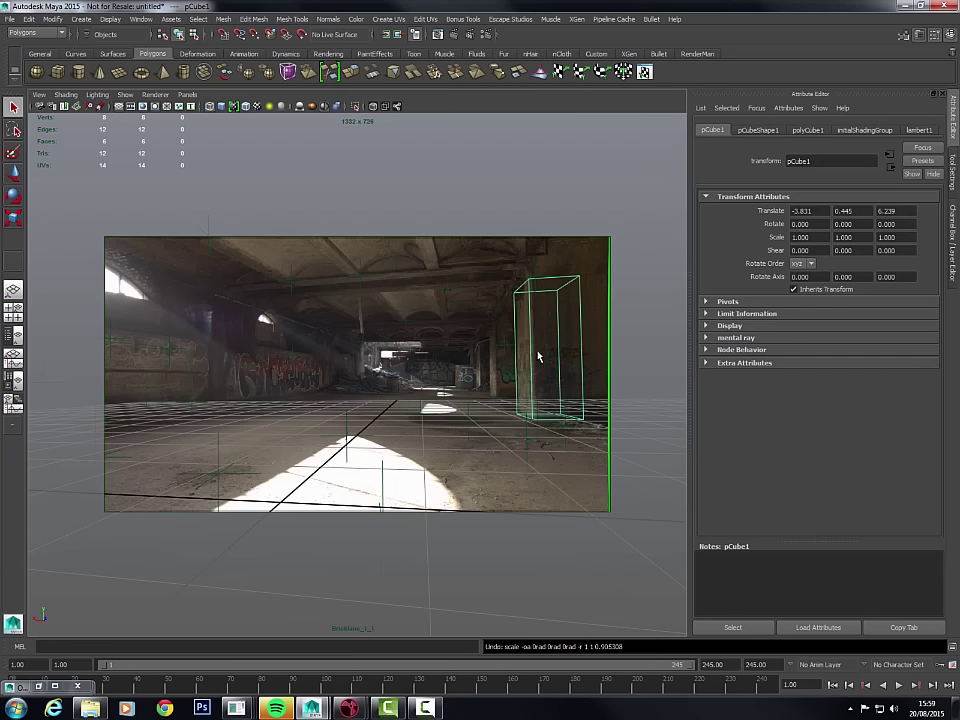
key("r")
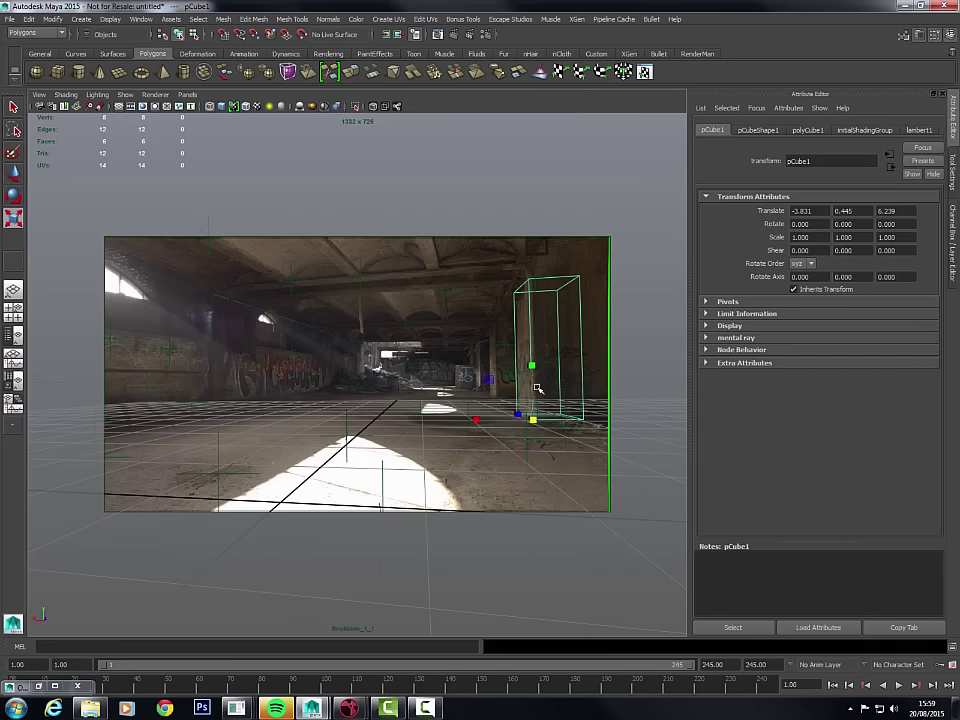
key("w")
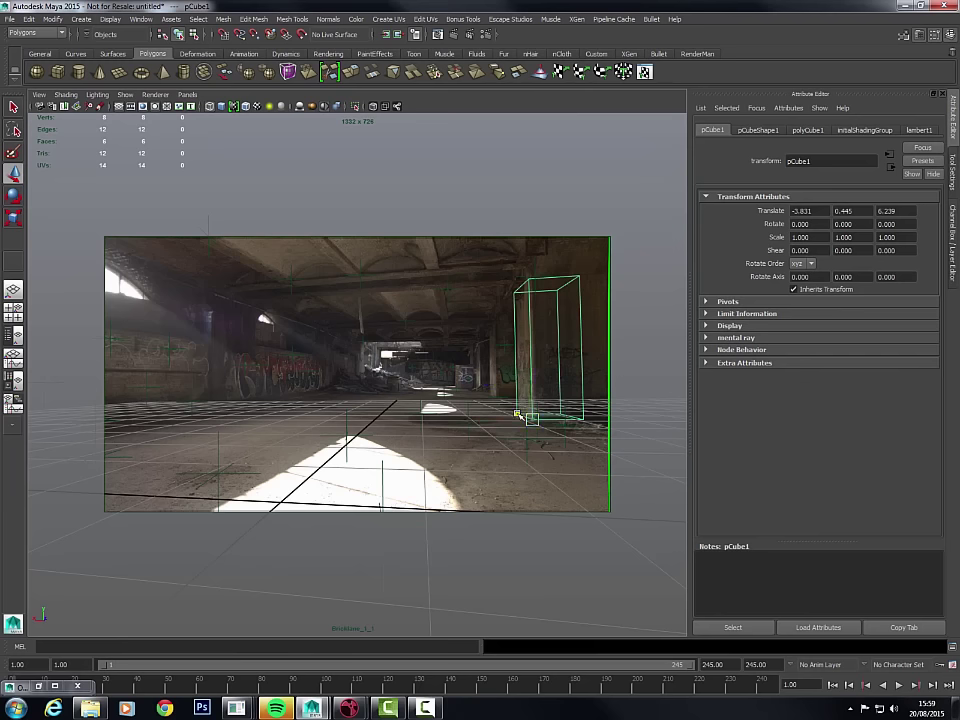
left_click_drag(518, 414, 520, 416)
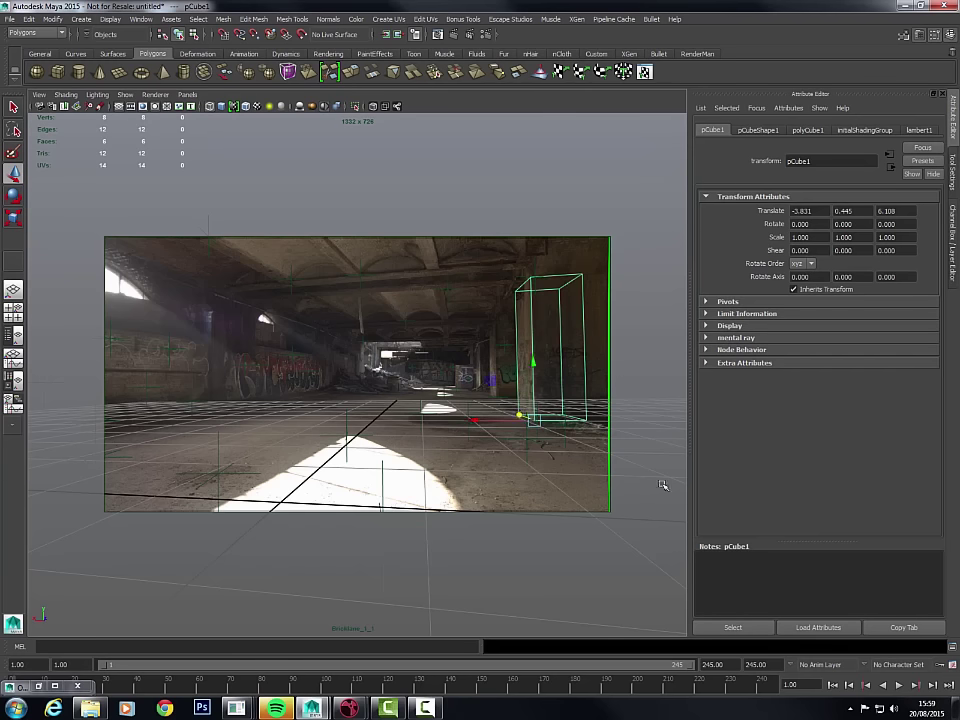
left_click(899, 685)
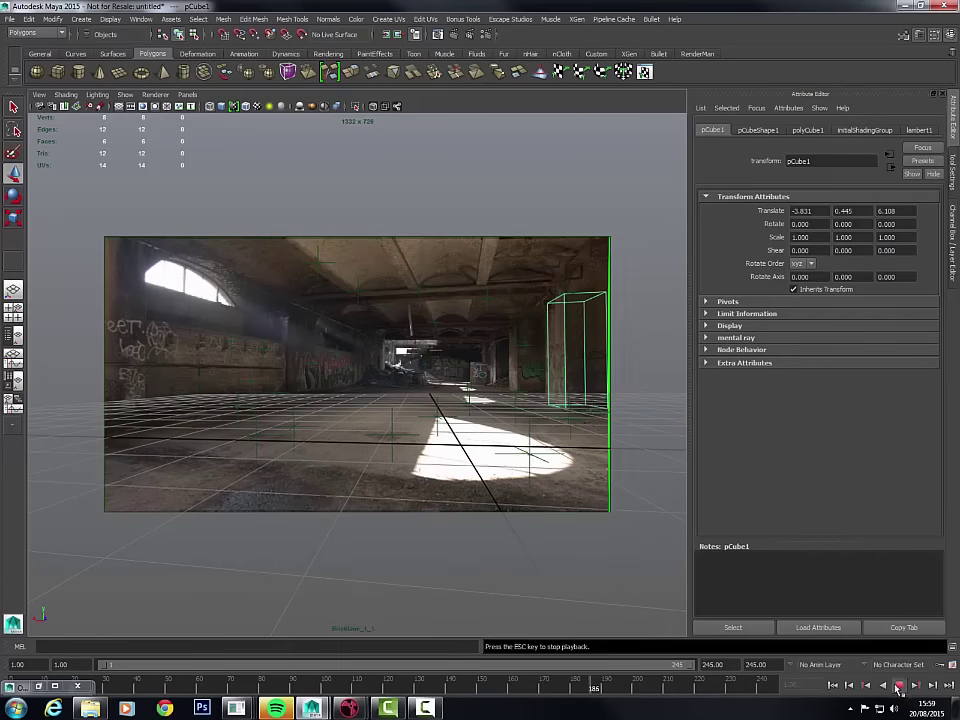
- Move the cube along Z to 6.136 at frame 1 and play back the shot to check it against the pillar
left_click(900, 688)
left_click(833, 686)
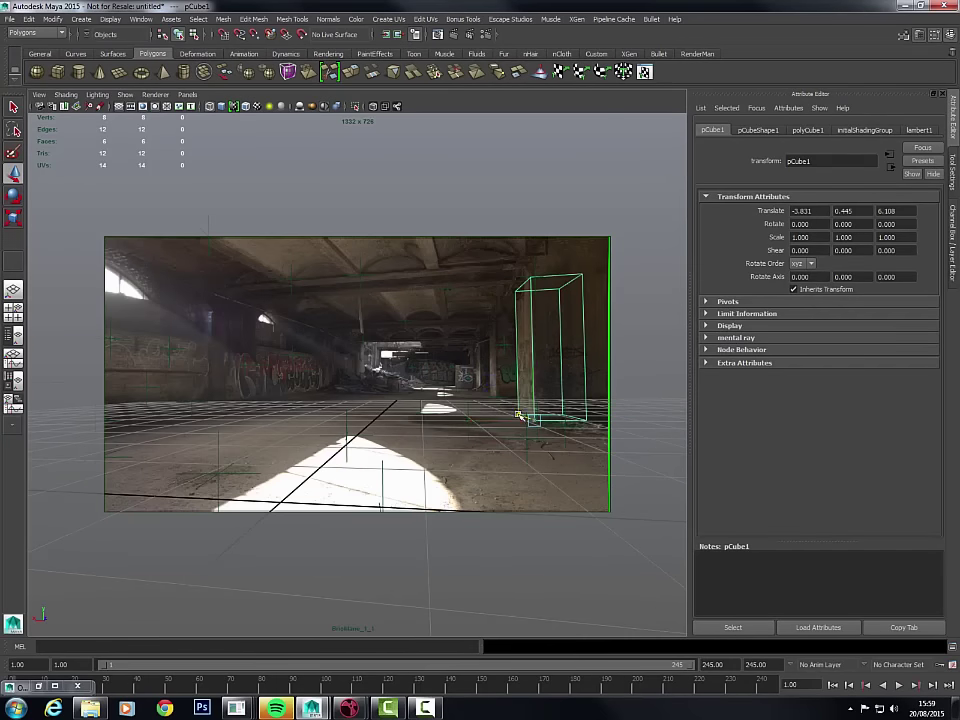
left_click_drag(519, 415, 520, 417)
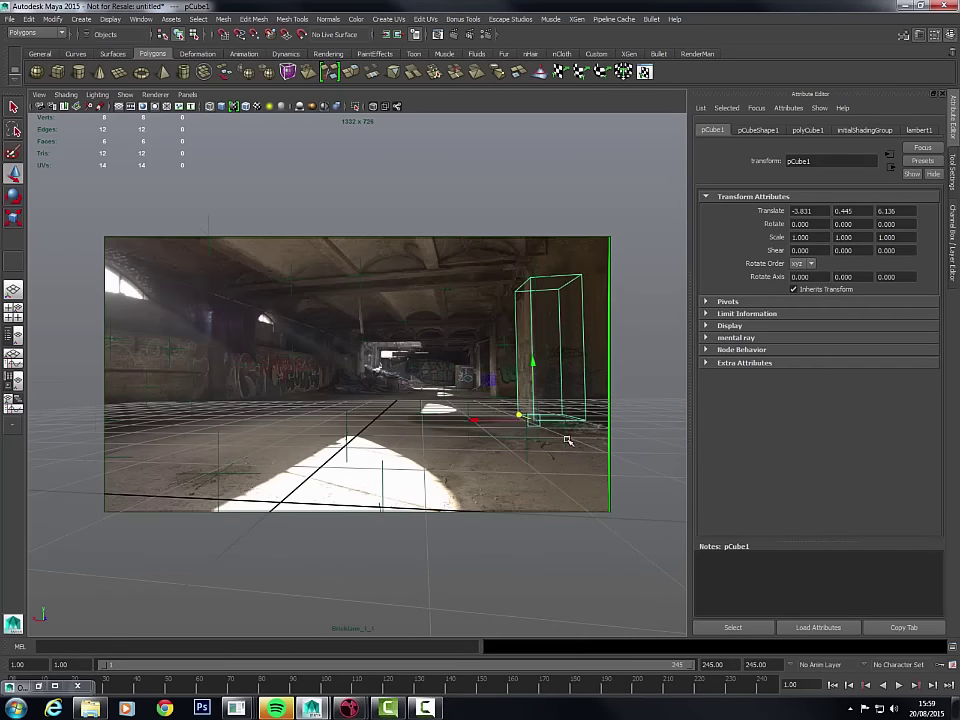
key("r")
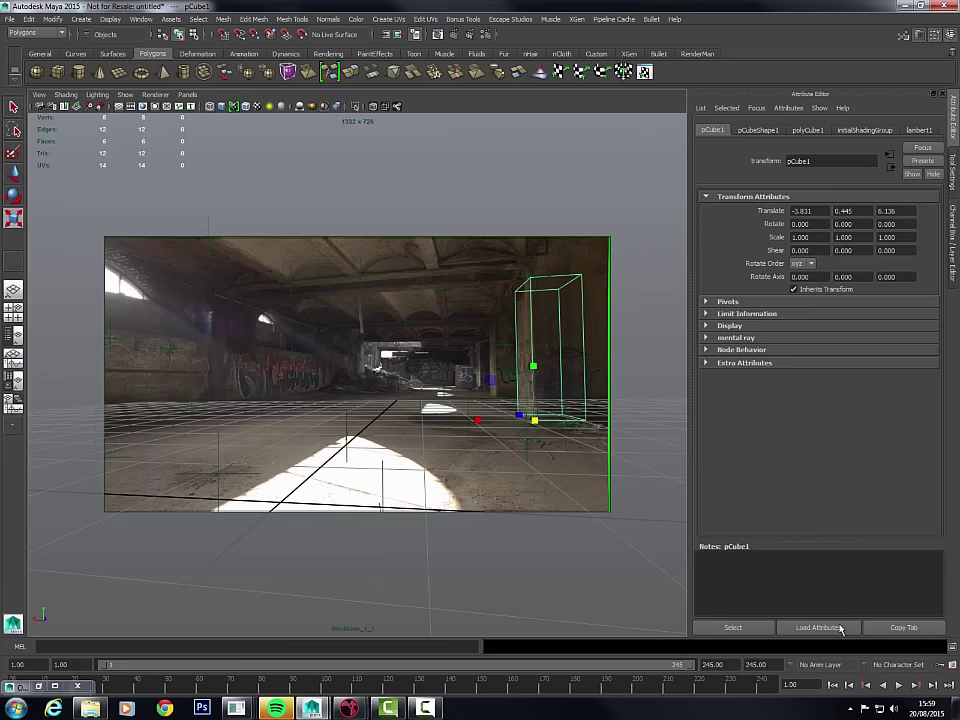
left_click(899, 686)
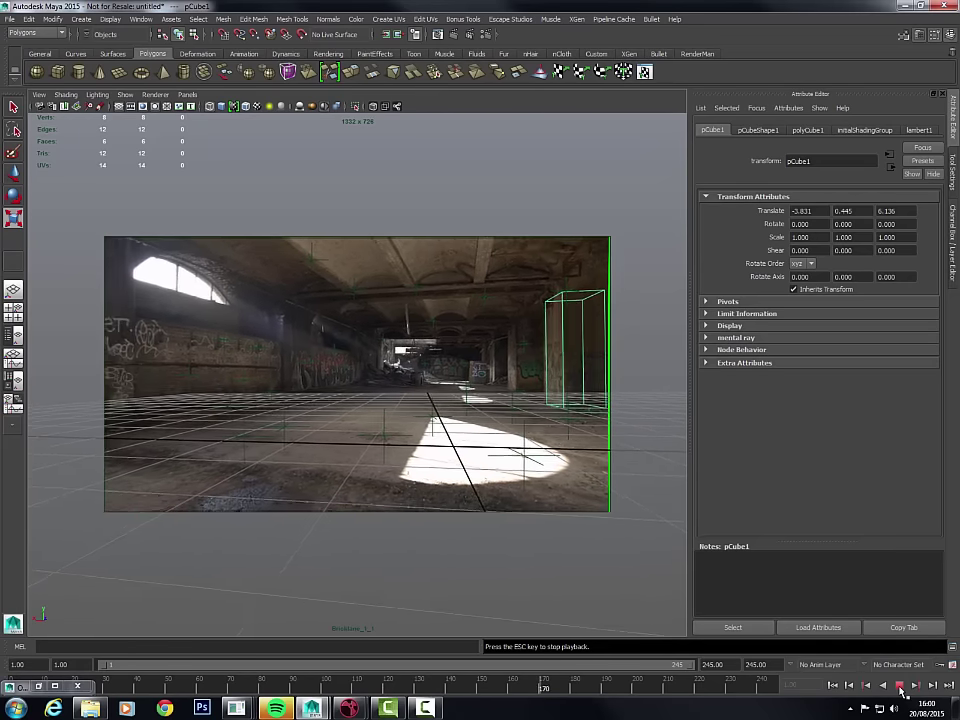
left_click(900, 686)
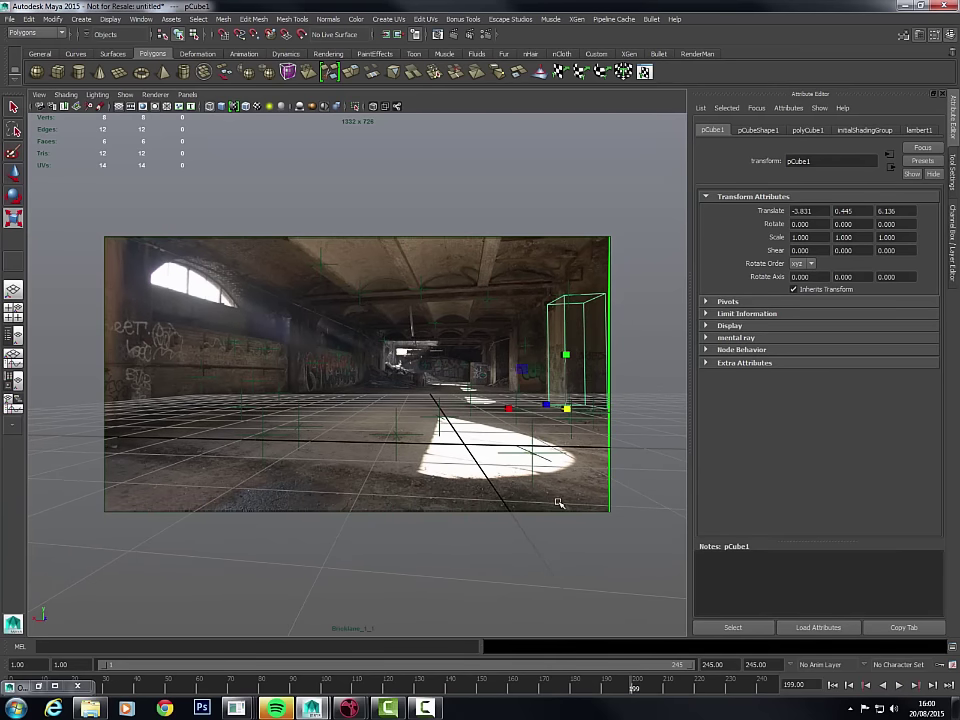
- Move the cube along X to -3.800 at frame 199 and return to frame 1
key("w")
left_click(505, 408)
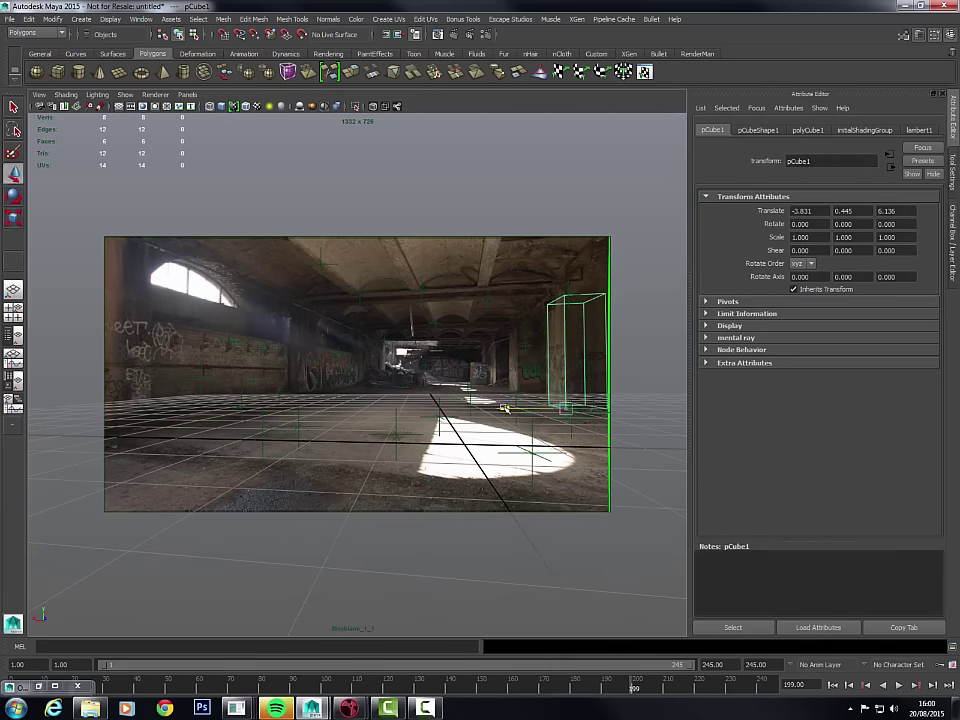
left_click_drag(505, 408, 503, 408)
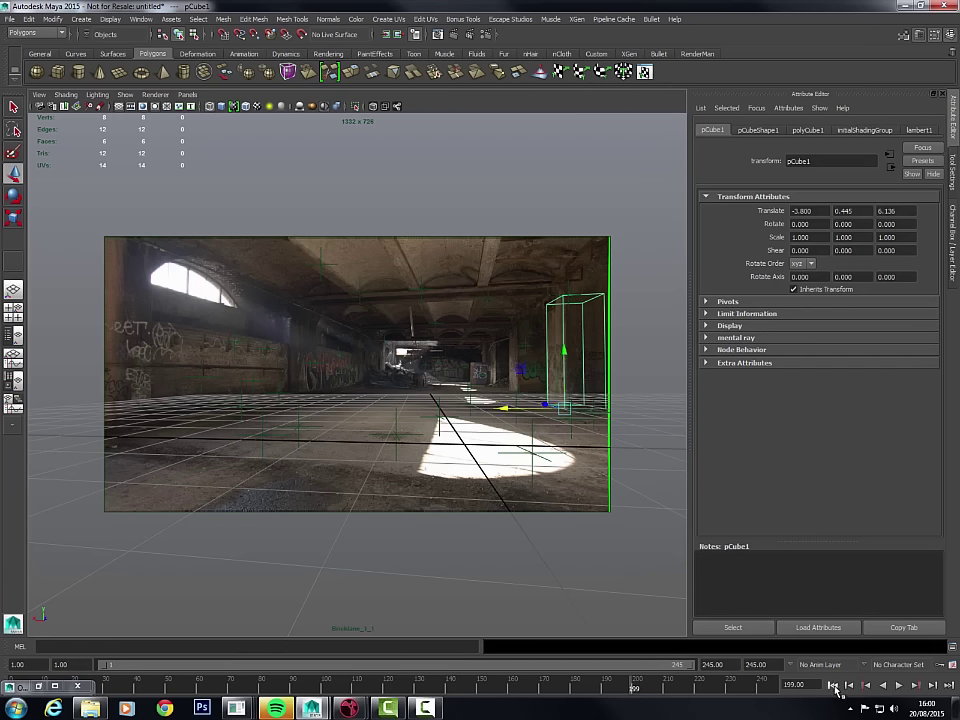
left_click(830, 686)
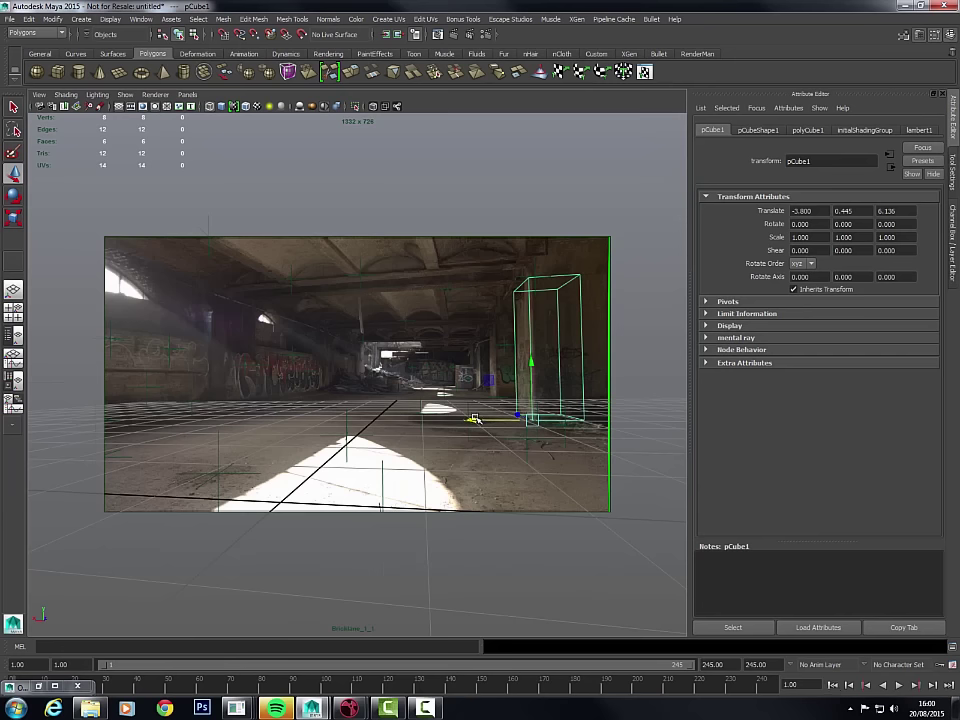
- Nudge the cube to X -3.888 and Z 6.182 at frame 1, and run through the shot to check the fit
left_click_drag(476, 418, 518, 413)
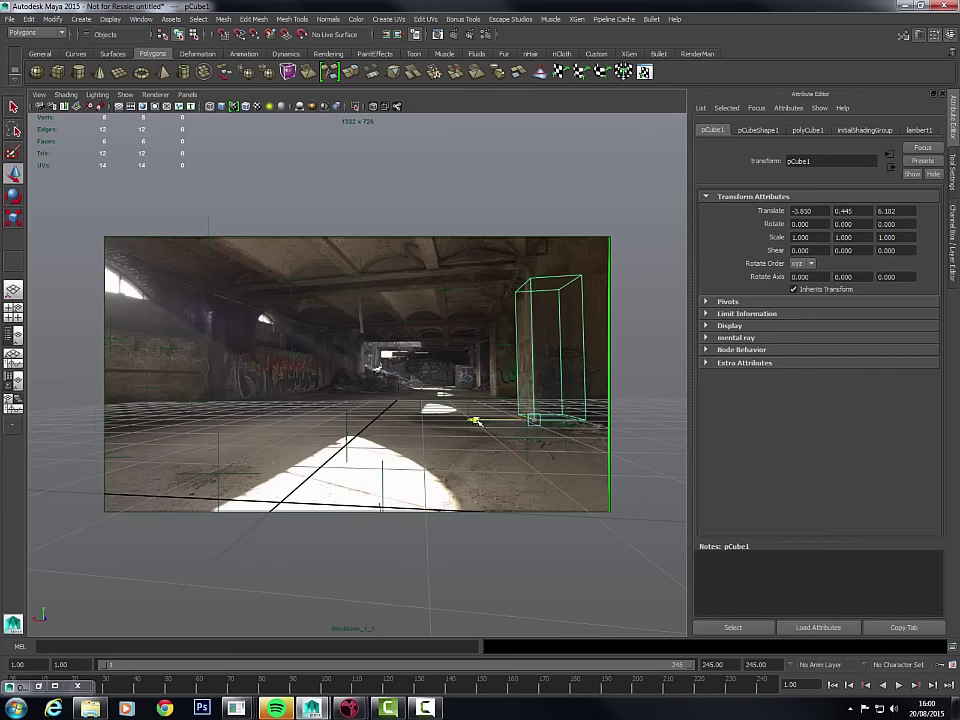
left_click_drag(476, 420, 478, 421)
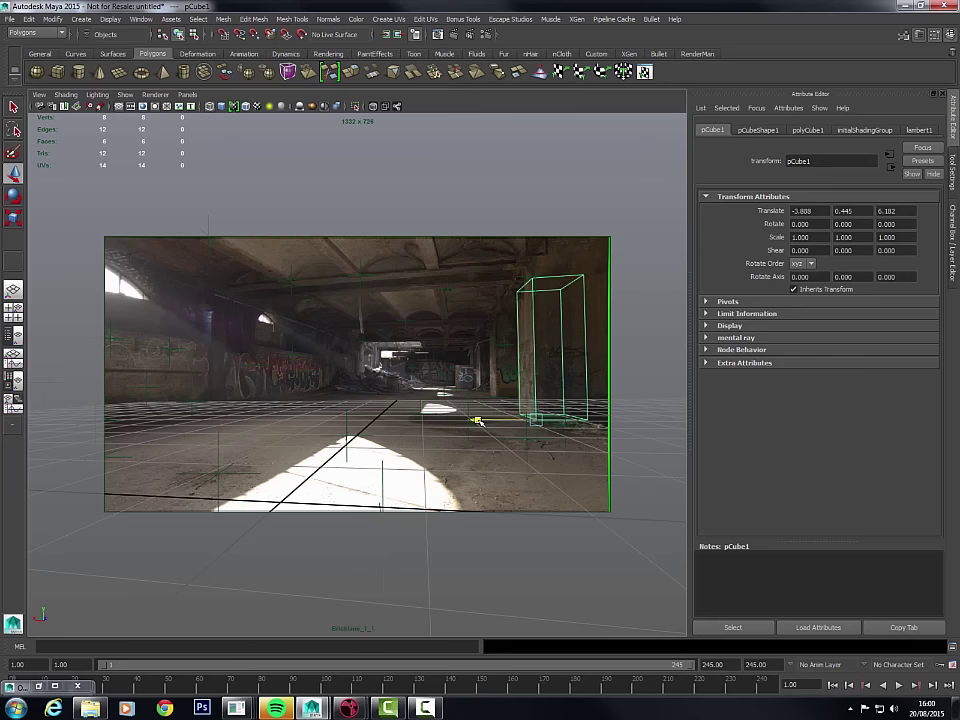
left_click(705, 688)
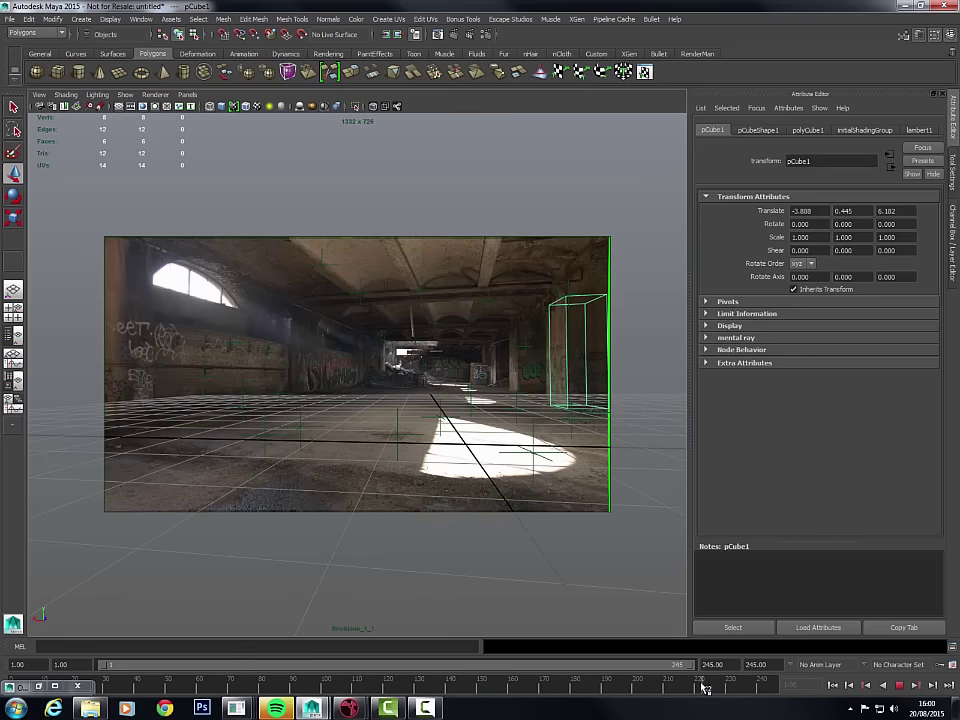
left_click_drag(705, 688, 295, 688)
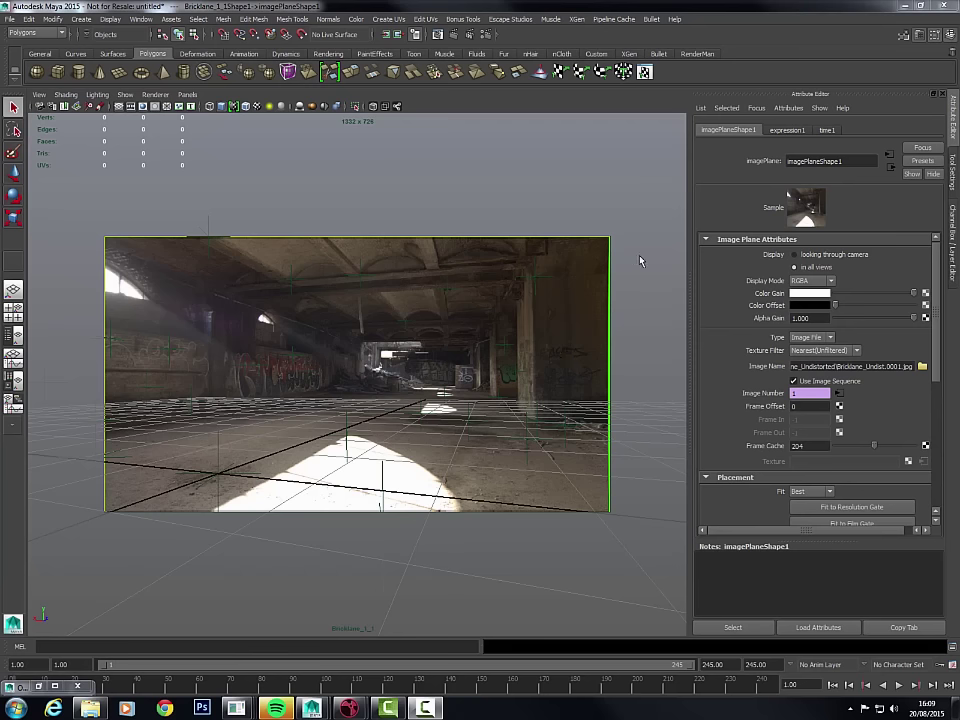
- Select the Bricklane_1_1 camera in the Outliner, and switch to Nuke to view the original Read1 footage
left_click(38, 686)
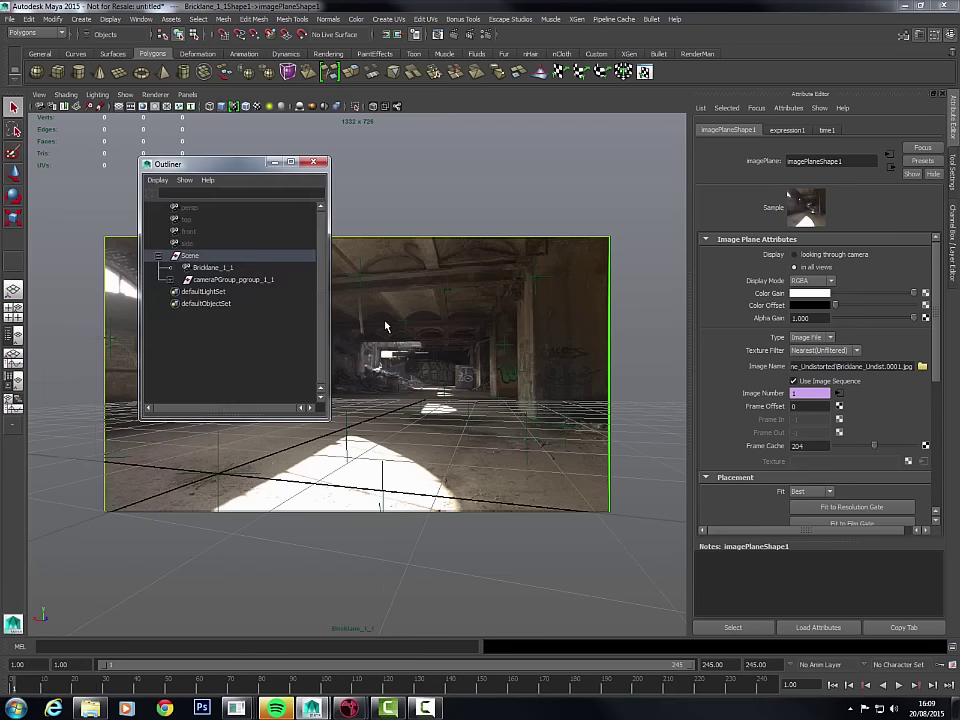
left_click(211, 268)
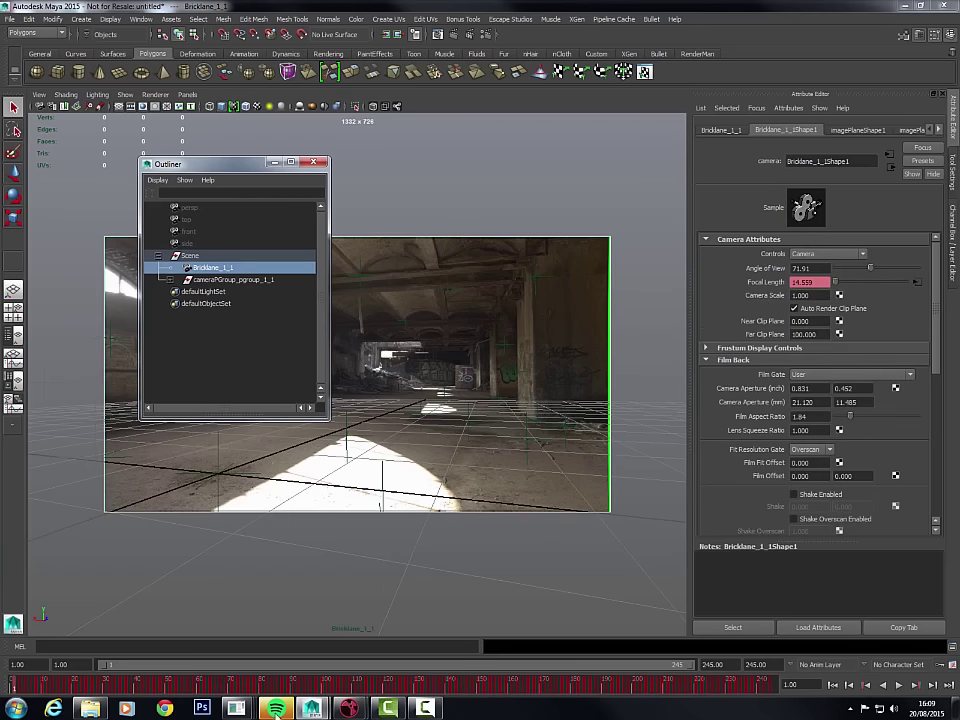
mouse_move(349, 708)
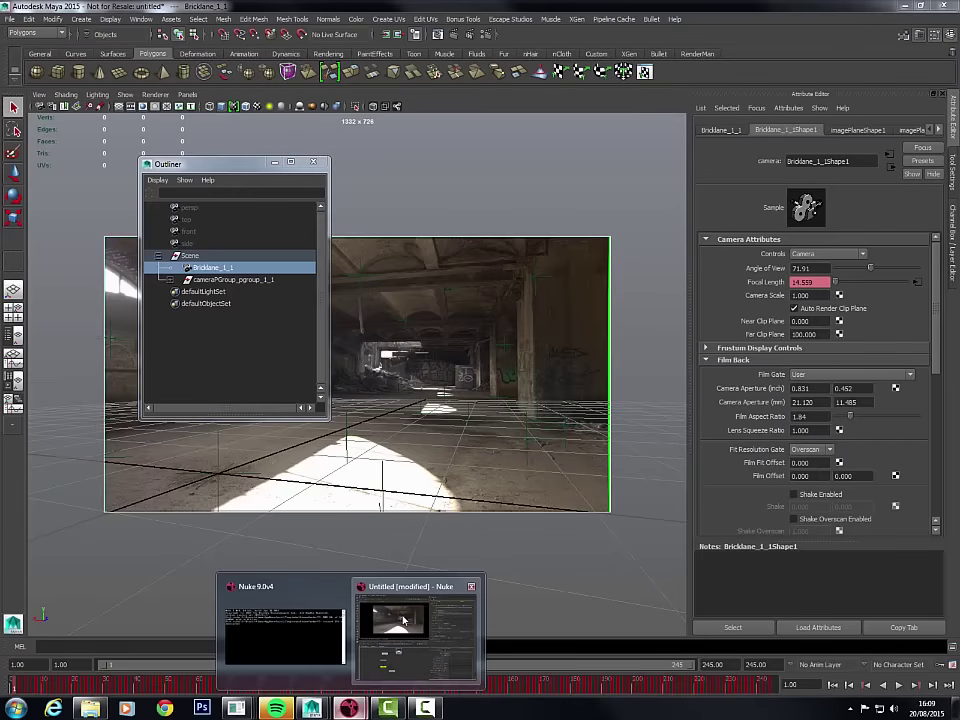
left_click(415, 629)
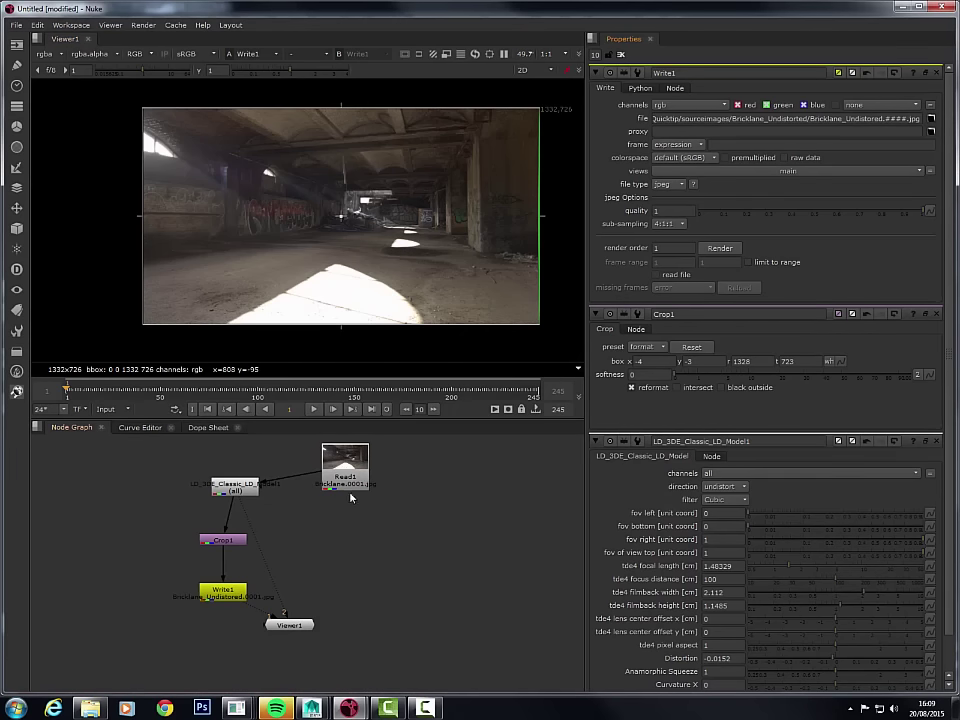
key("1")
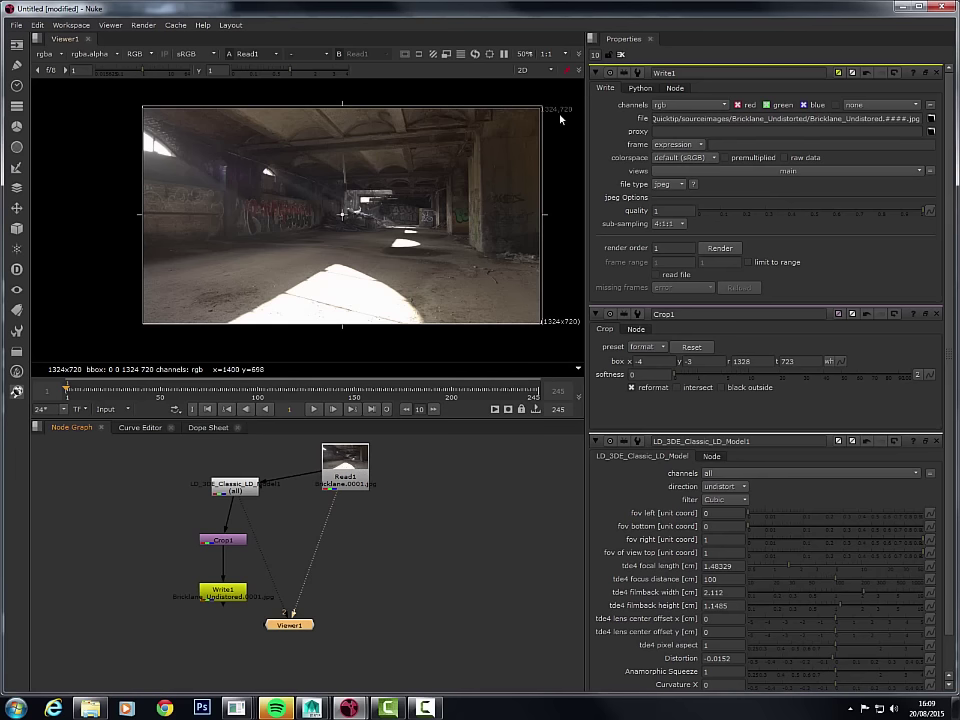
- Open the Calculator, divide the undistorted width 1332 by the original width 1324, and minimize it
left_click(14, 706)
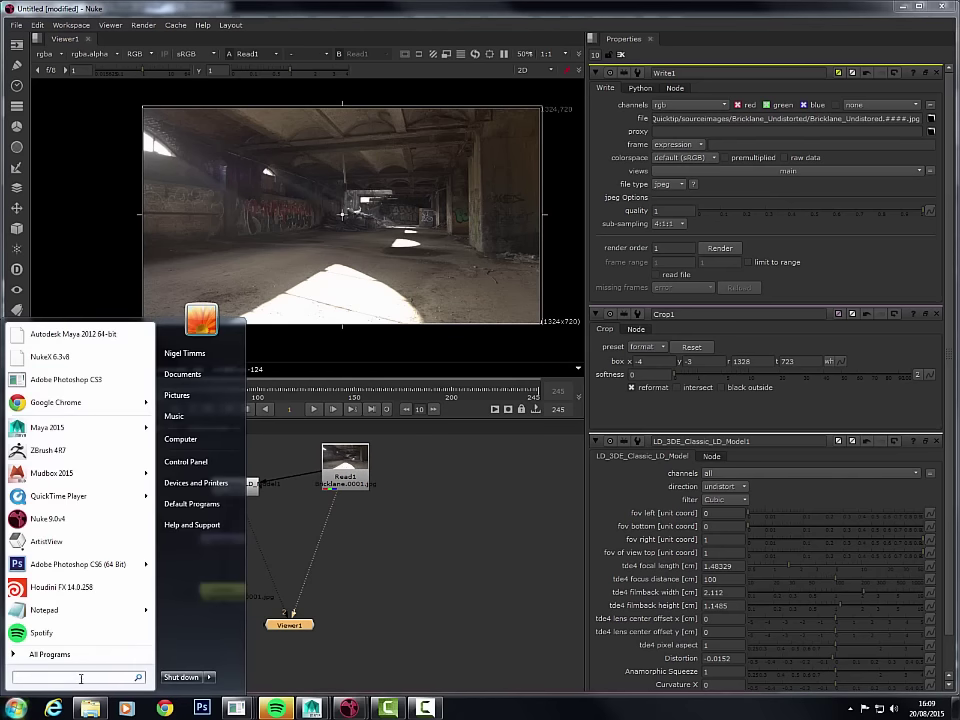
type("calc")
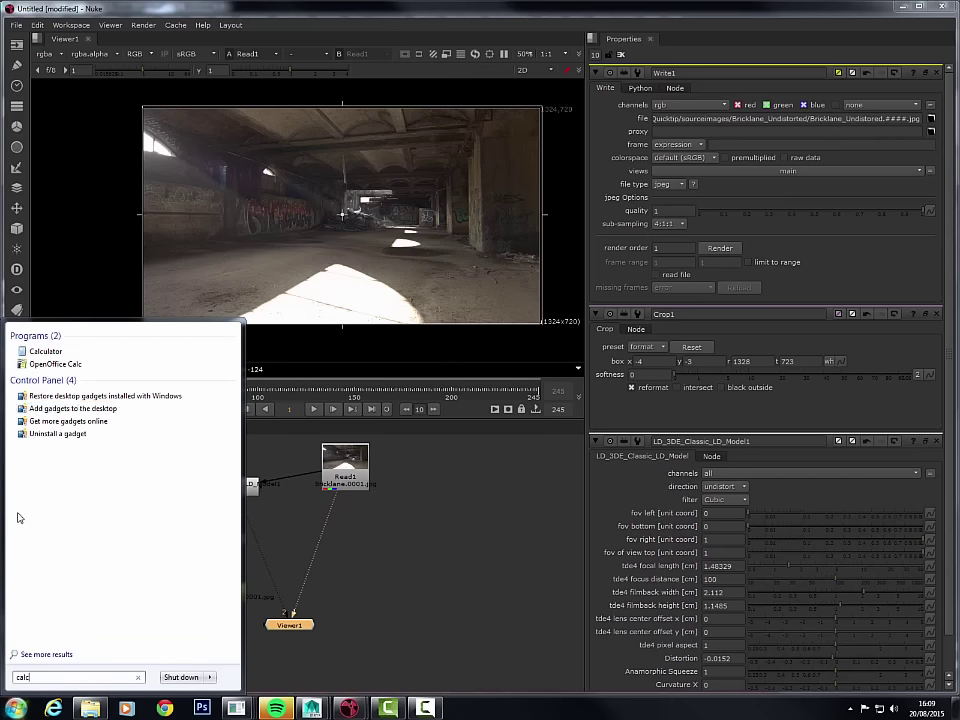
left_click(64, 351)
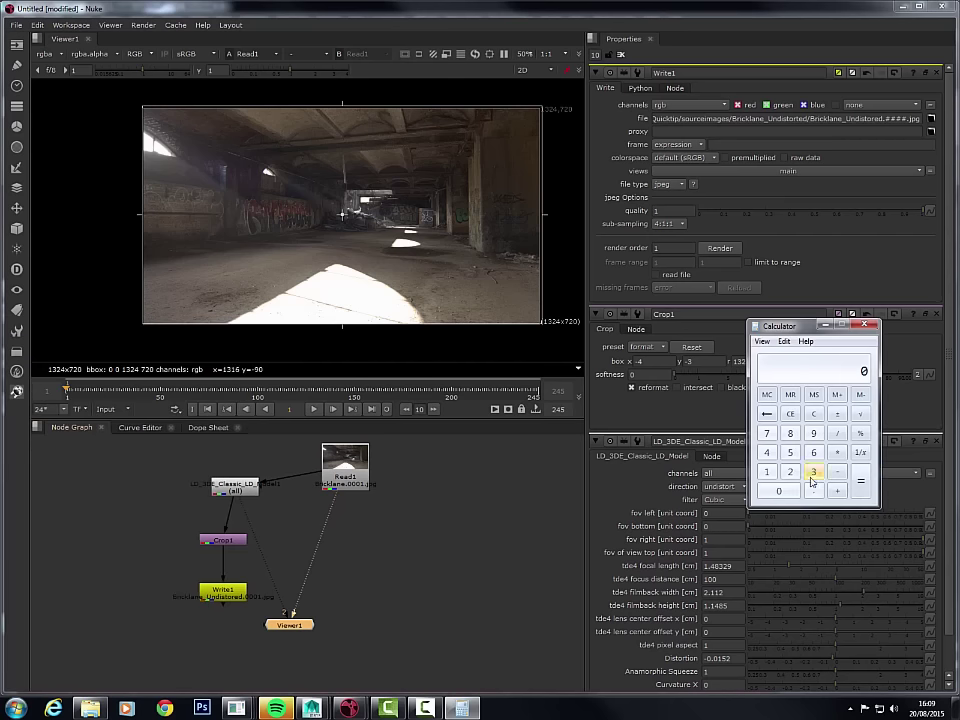
left_click(767, 471)
left_click(810, 474)
left_click(810, 474)
left_click(790, 470)
left_click(767, 471)
left_click(813, 471)
left_click(790, 472)
left_click(767, 452)
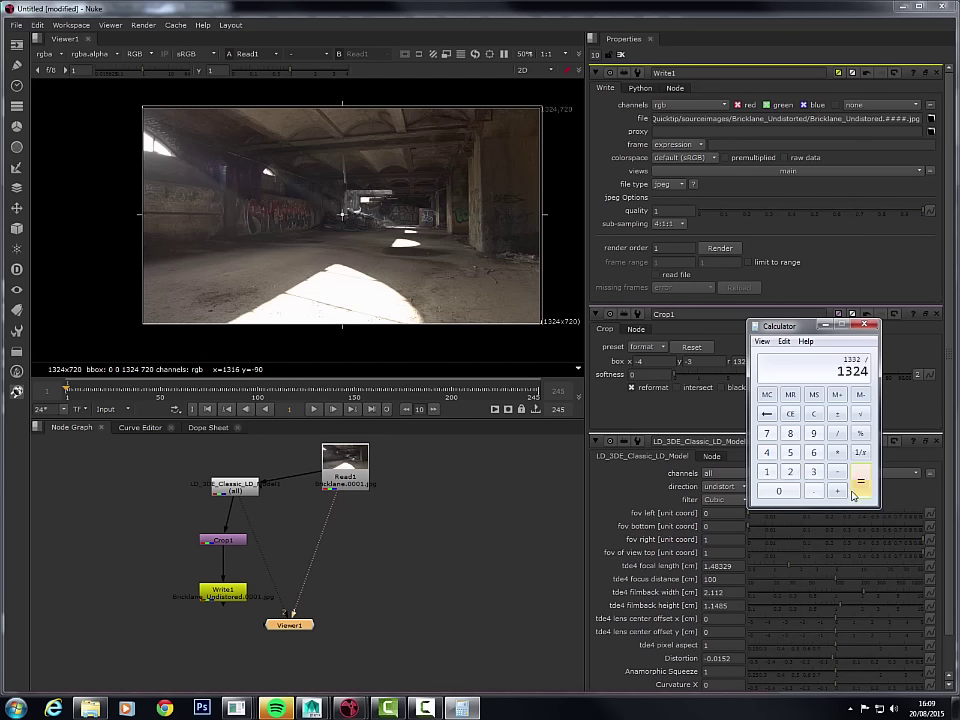
left_click(860, 482)
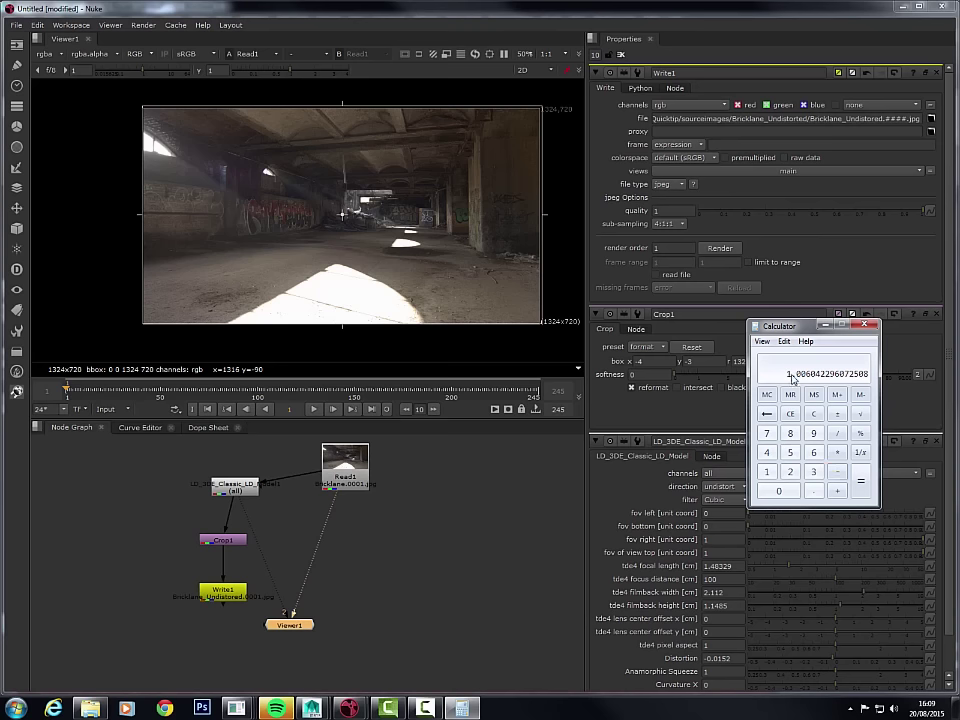
left_click(826, 325)
- Switch back to Maya and set the Bricklane_1_1 camera's Camera Scale to 1.006
mouse_move(313, 708)
left_click(388, 637)
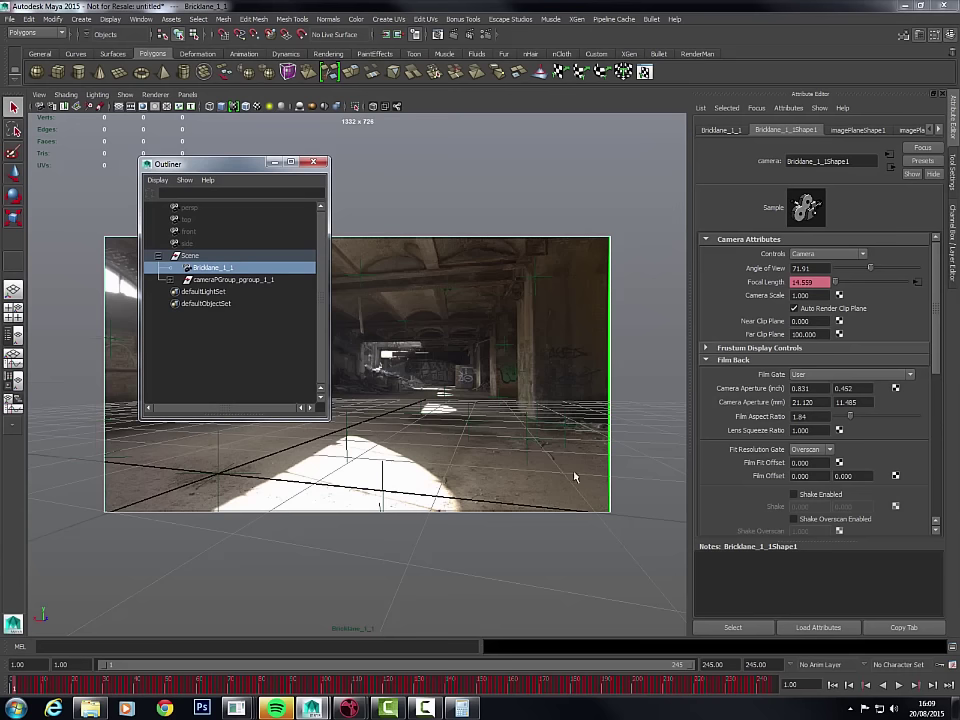
left_click(810, 295)
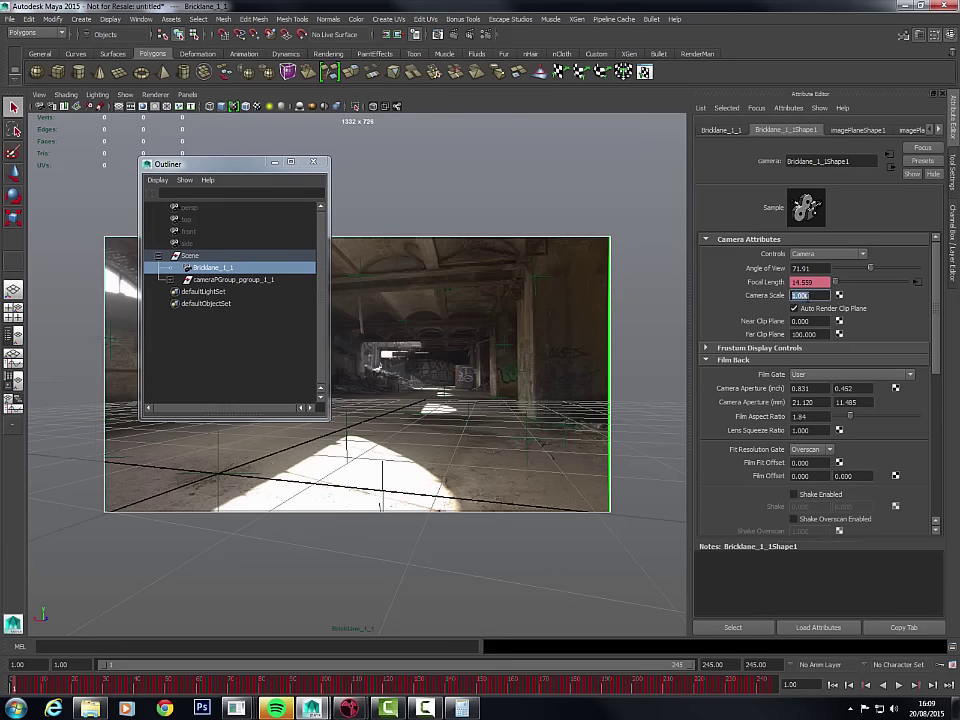
type("1.006")
key("Return")
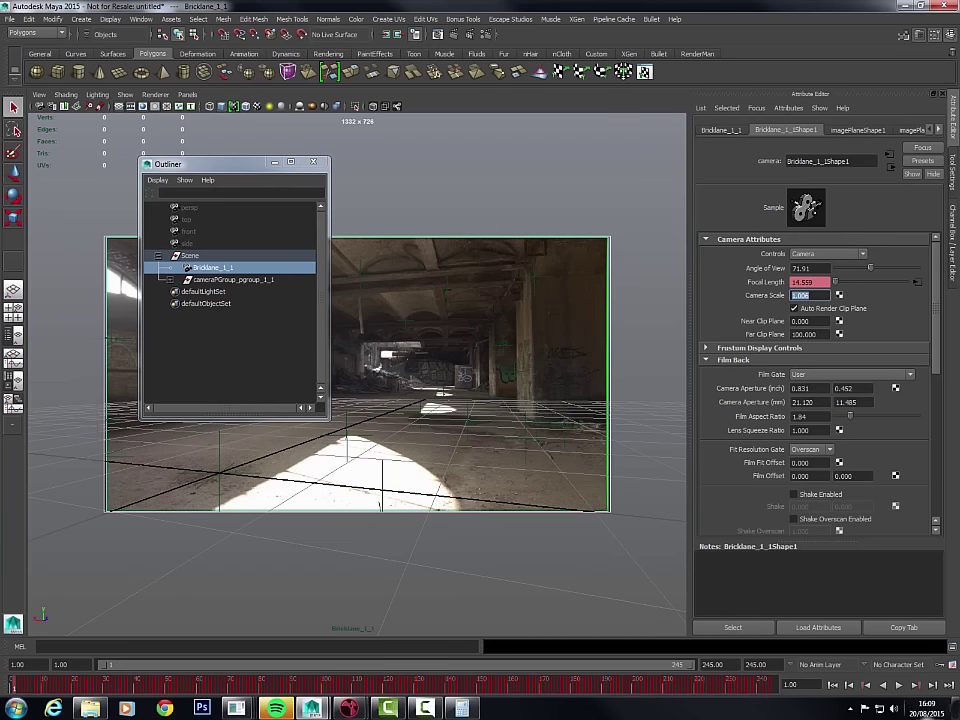
- Play back the shot with the scaled camera and rewind to frame 1
left_click(899, 685)
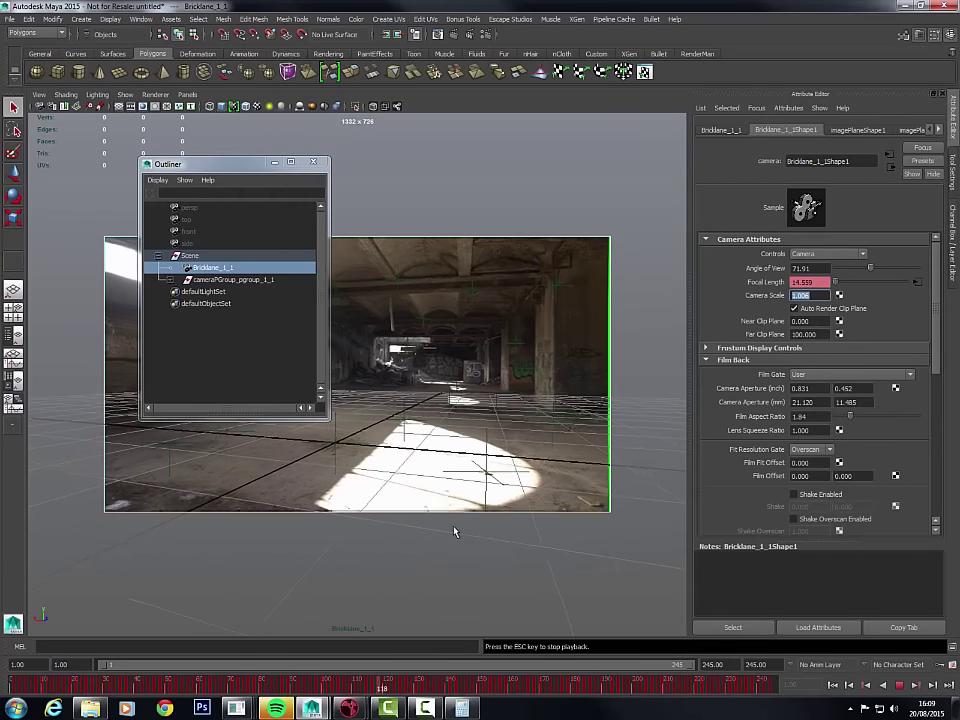
left_click(899, 685)
left_click(838, 686)
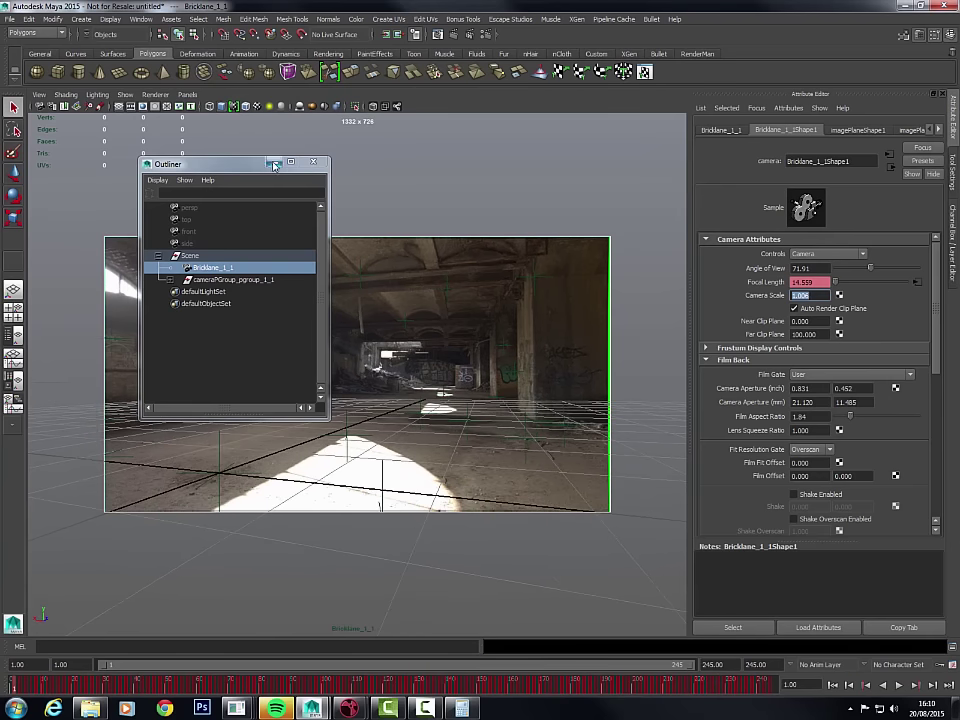
- Set up a two-pane viewport layout that keeps the Bricklane_1_1 camera view in one pane, and put the Outliner away
left_click(272, 163)
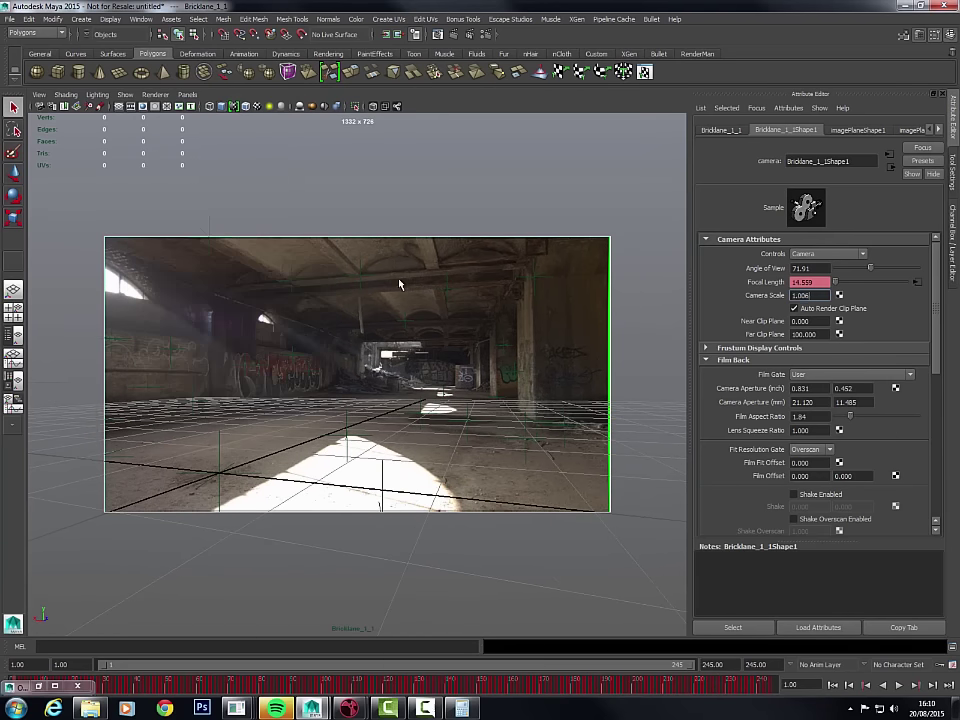
left_click(13, 336)
left_click_drag(158, 340, 286, 347)
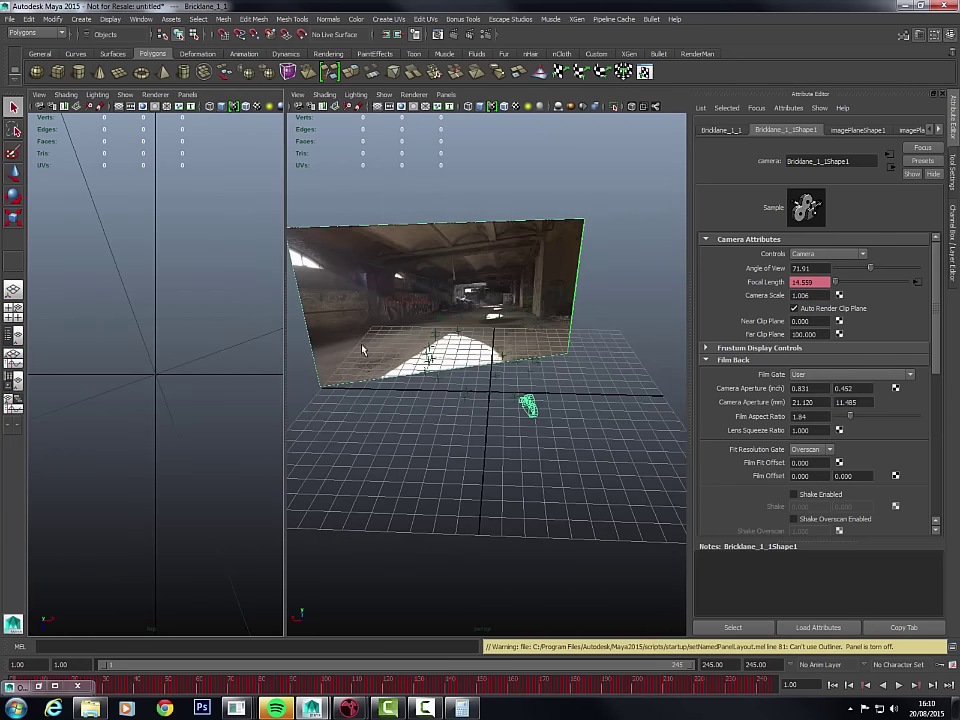
left_click(14, 531)
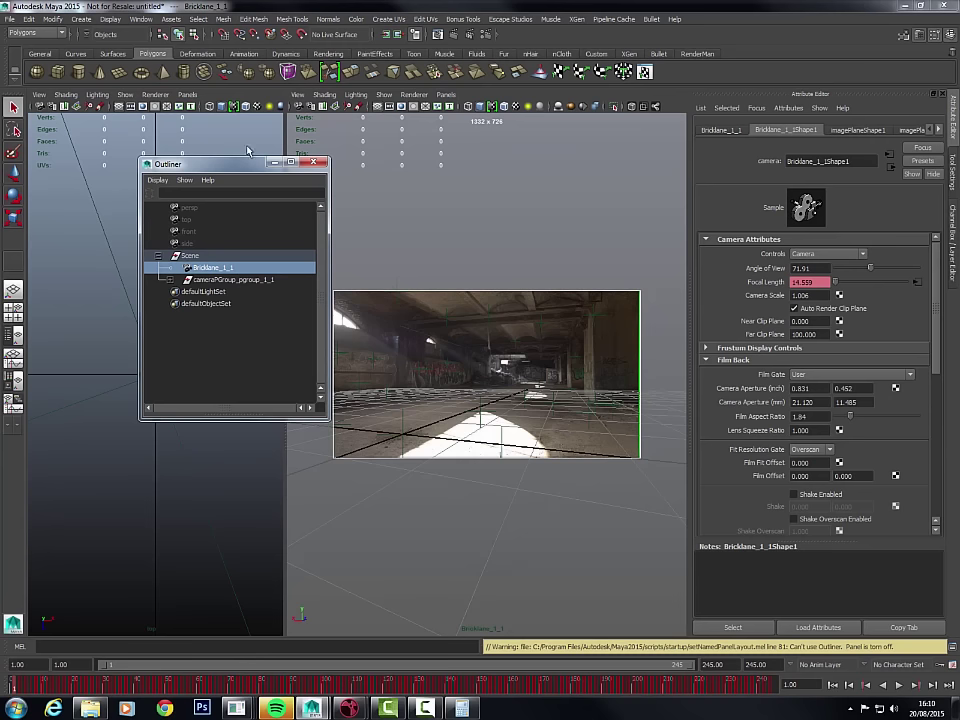
left_click(313, 162)
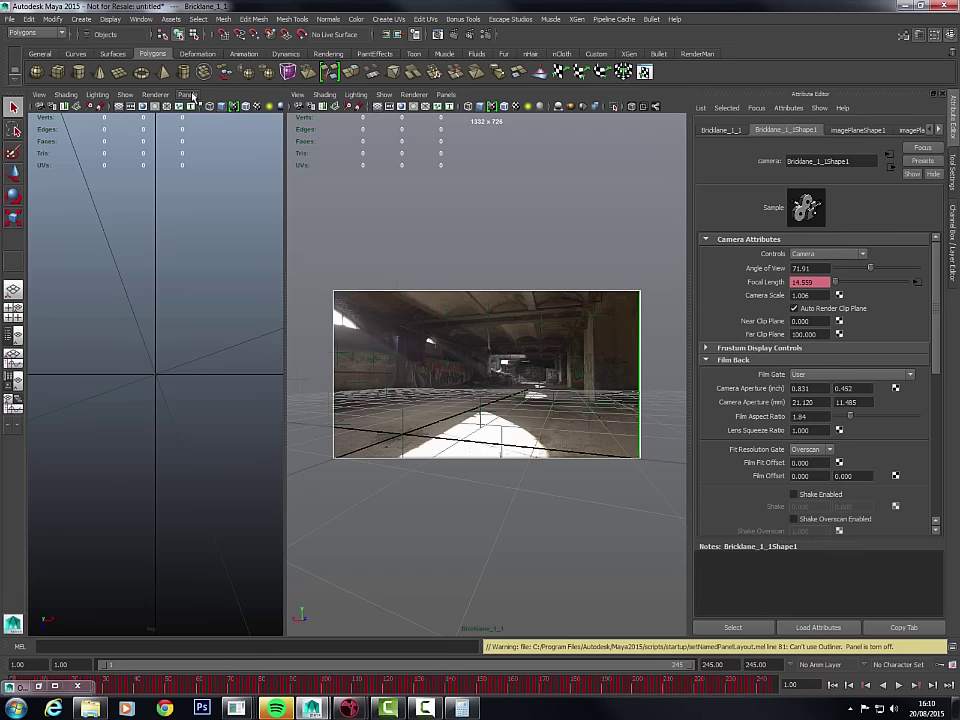
- Replace the top view with the persp camera, widen its pane, and orbit to see the image plane edge-on beside the grid
left_click(188, 95)
mouse_move(230, 106)
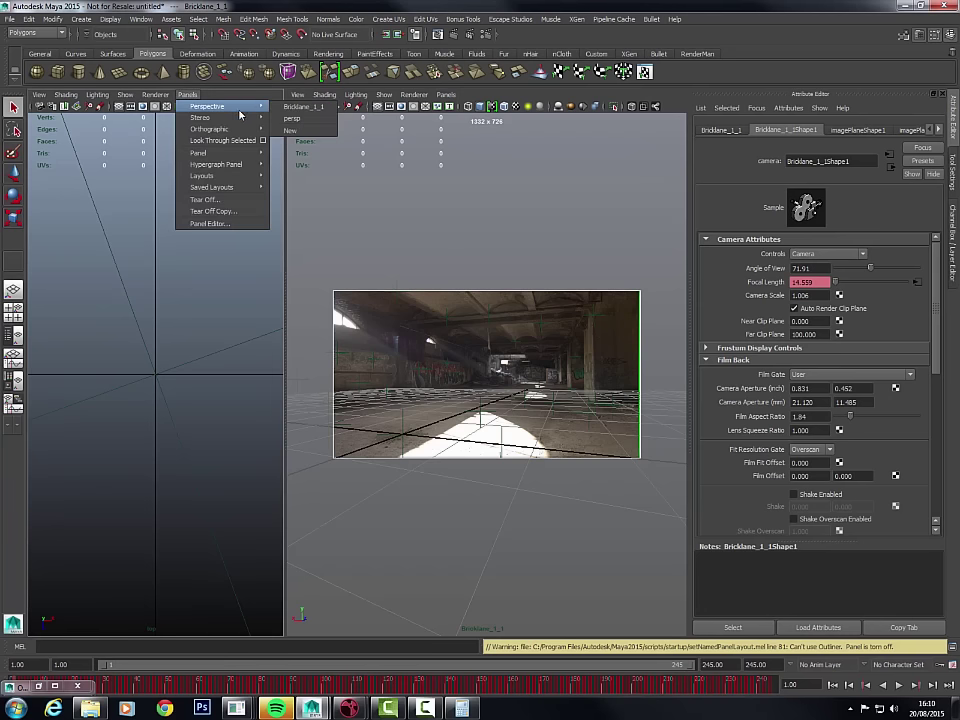
left_click(303, 119)
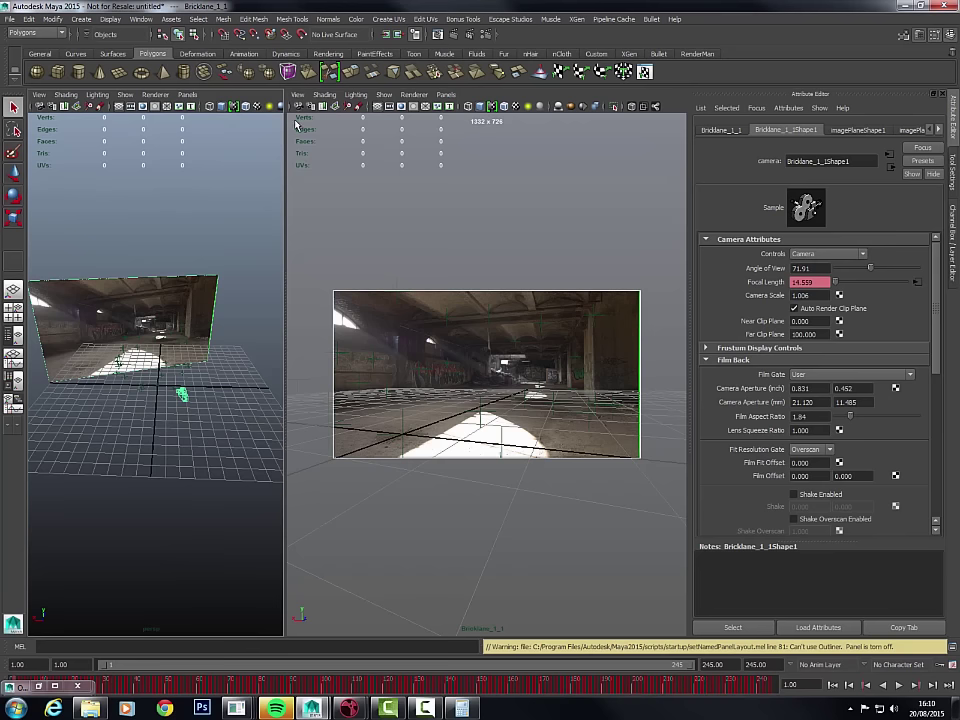
right_click_drag(181, 388, 277, 385, "alt")
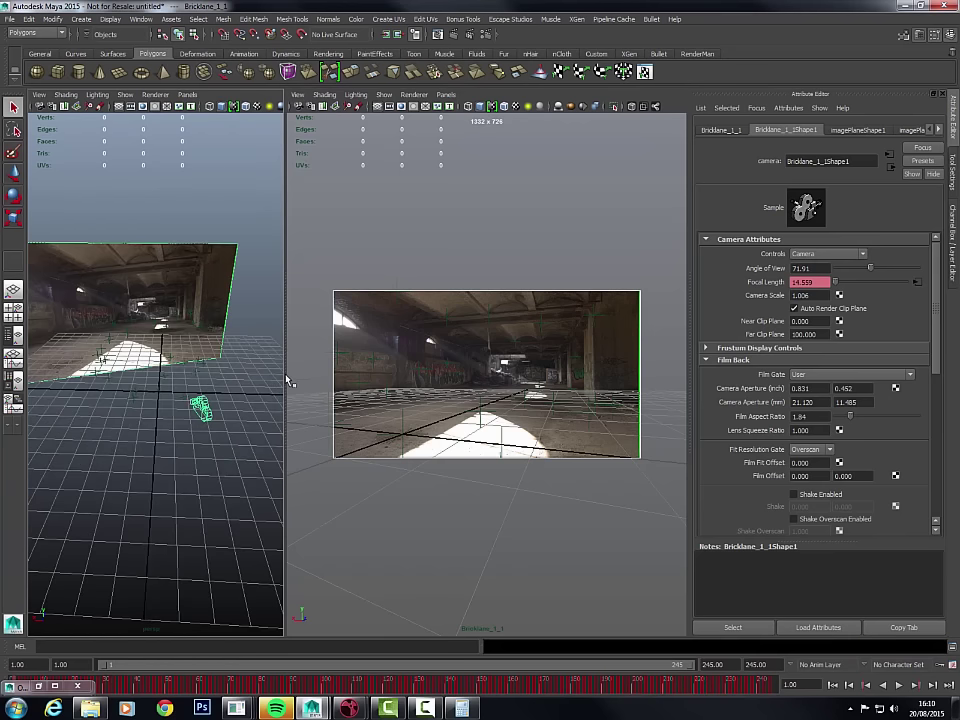
left_click_drag(288, 380, 324, 381)
left_click_drag(175, 432, 178, 376, "alt")
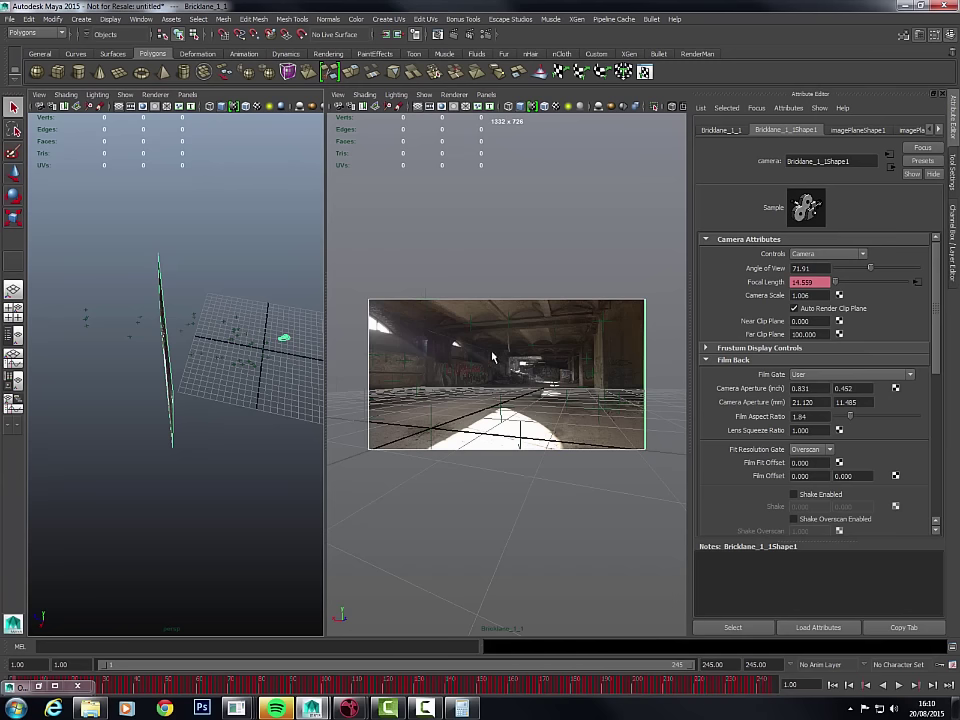
- Set the Bricklane_1_1 image plane's Depth to 2 and orbit the perspective view around the plane, grid and camera
left_click(851, 131)
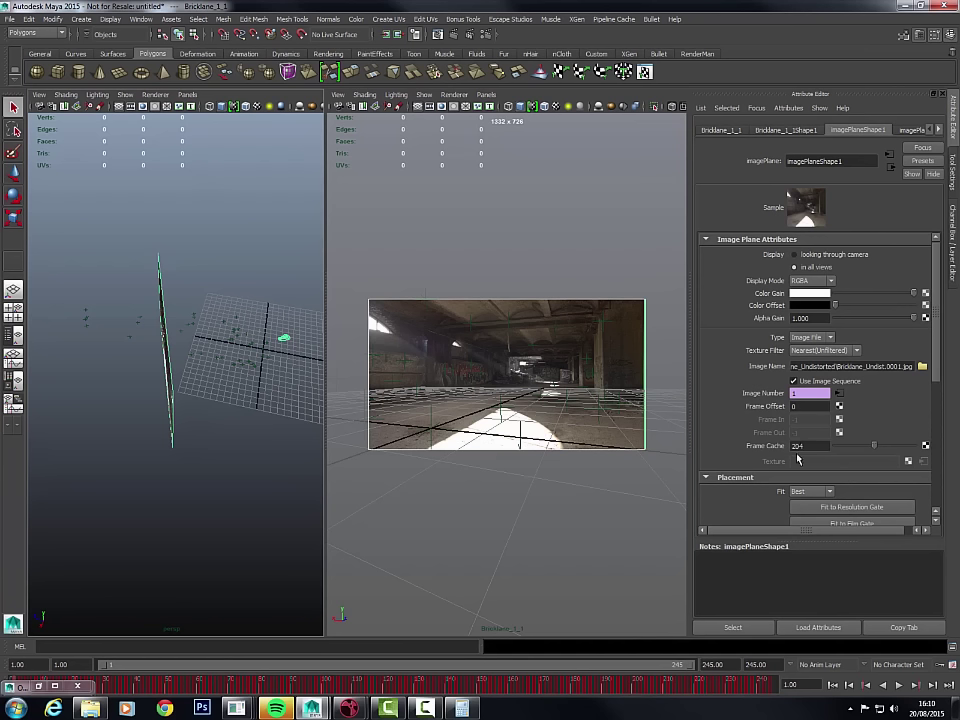
left_click(800, 446)
key("Return")
left_click_drag(937, 365, 915, 441)
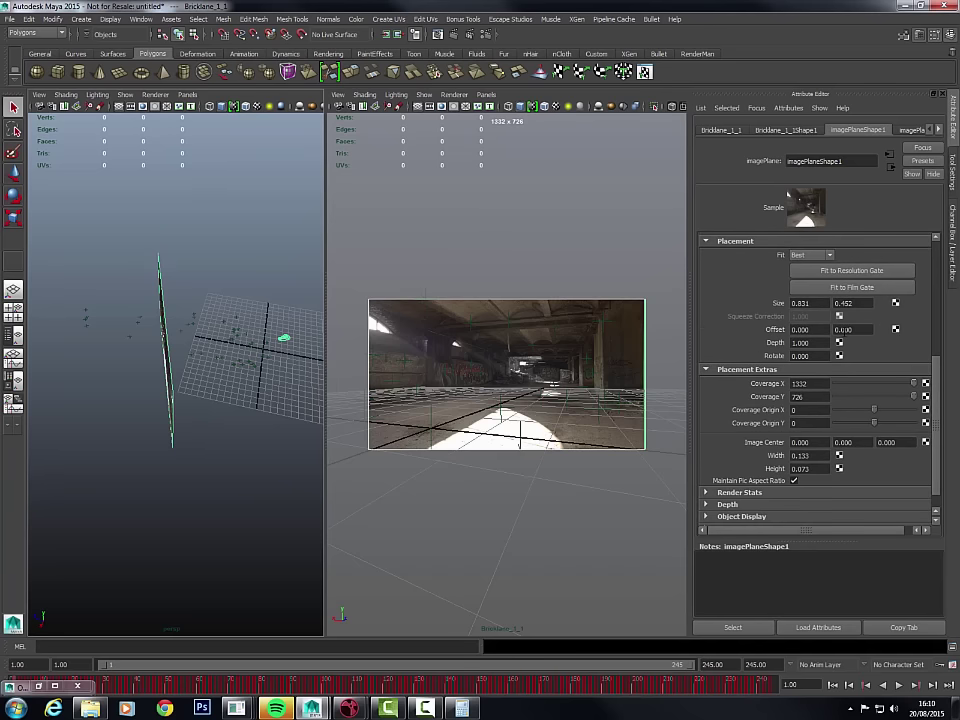
left_click(811, 343)
type("2")
key("Return")
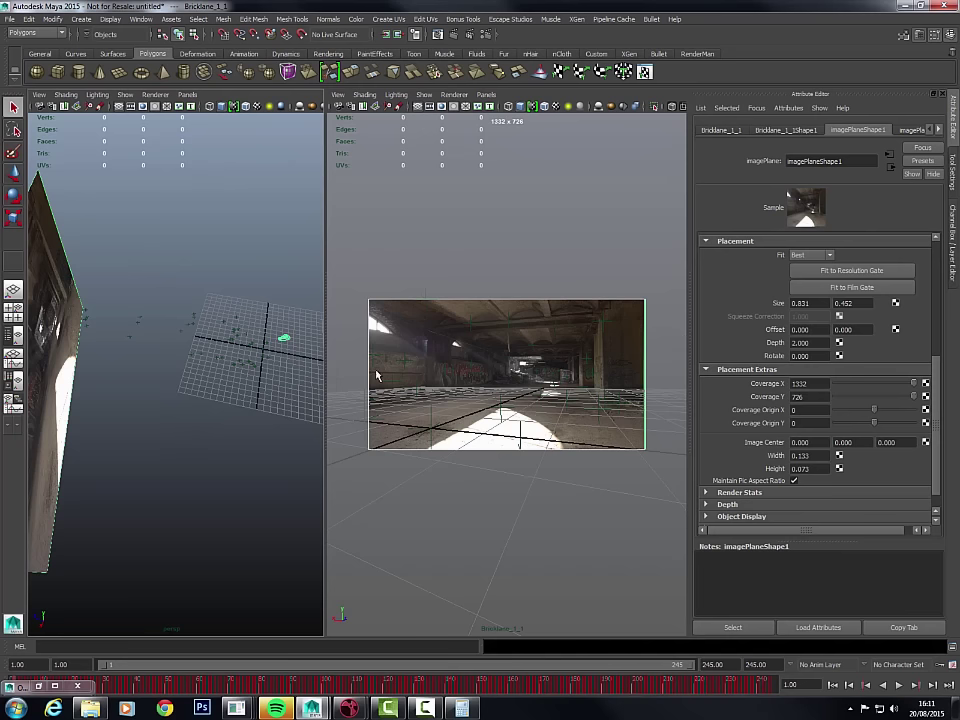
left_click_drag(296, 390, 233, 386, "alt")
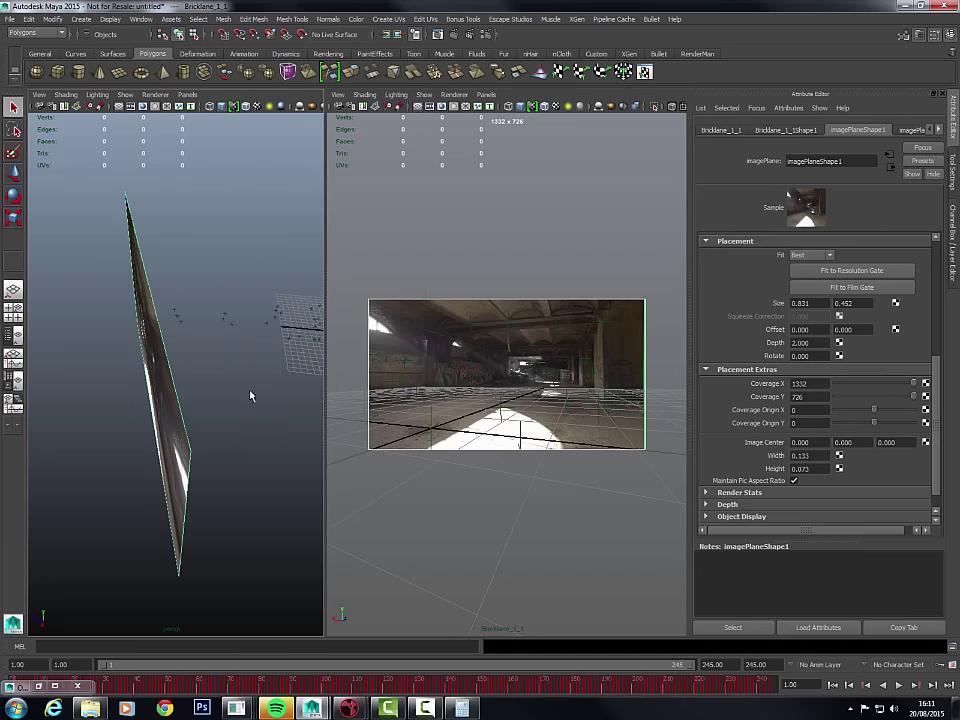
left_click_drag(250, 396, 134, 242, "alt")
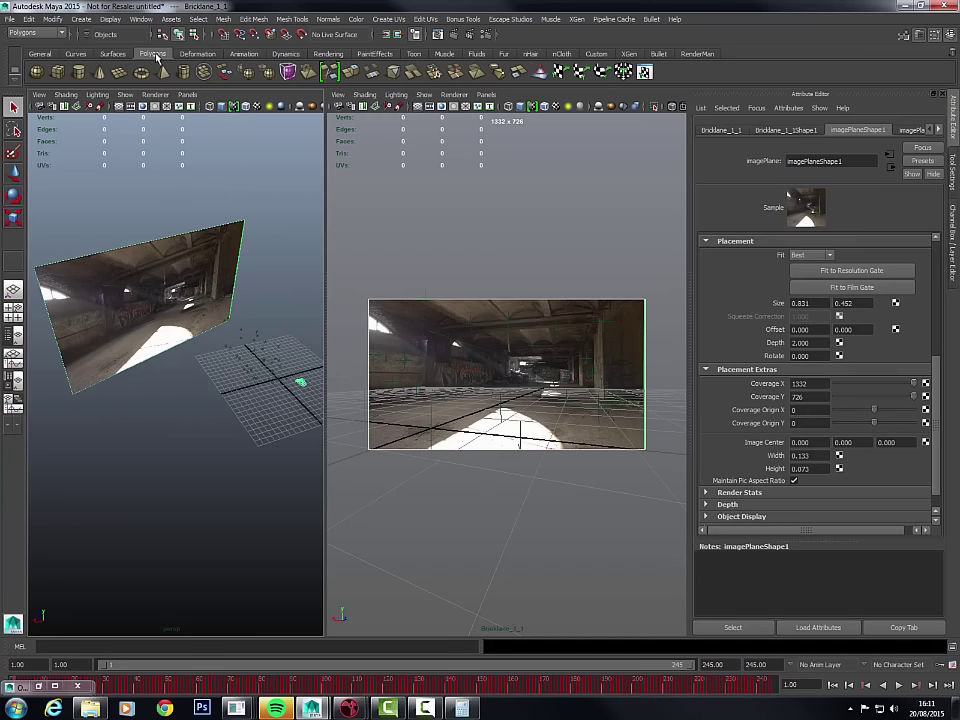
- Create a polygon cube at the scene origin
left_click(55, 21)
mouse_move(73, 24)
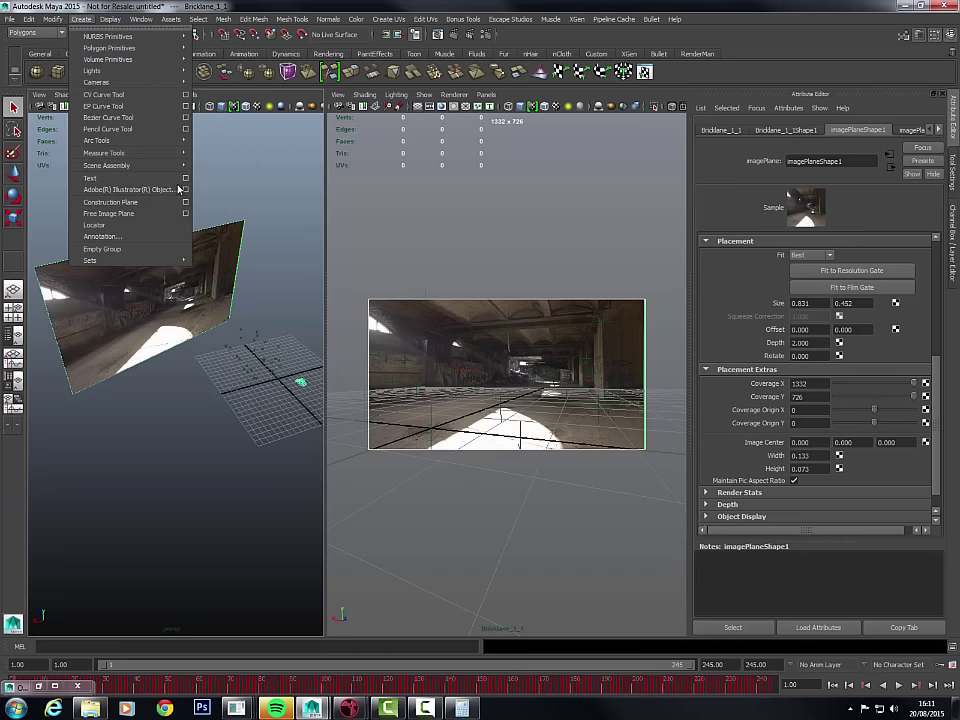
left_click(225, 59)
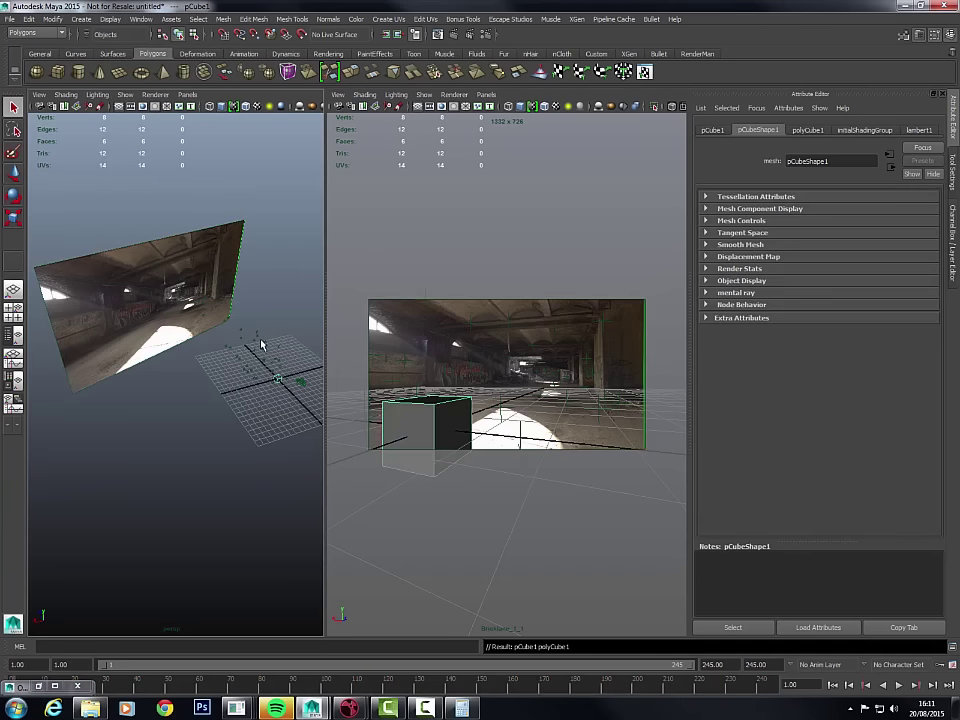
- Frame the cube in the perspective view and snap its pivot to its bottom corner vertex
left_click_drag(262, 378, 245, 354, "alt")
key("f")
key("w")
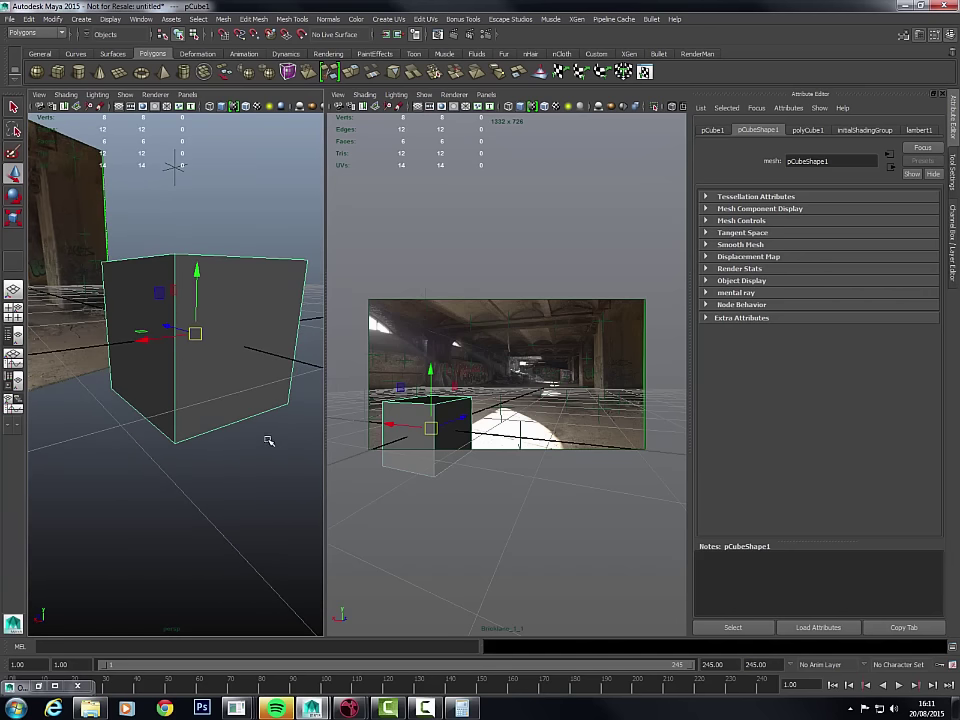
key("d")
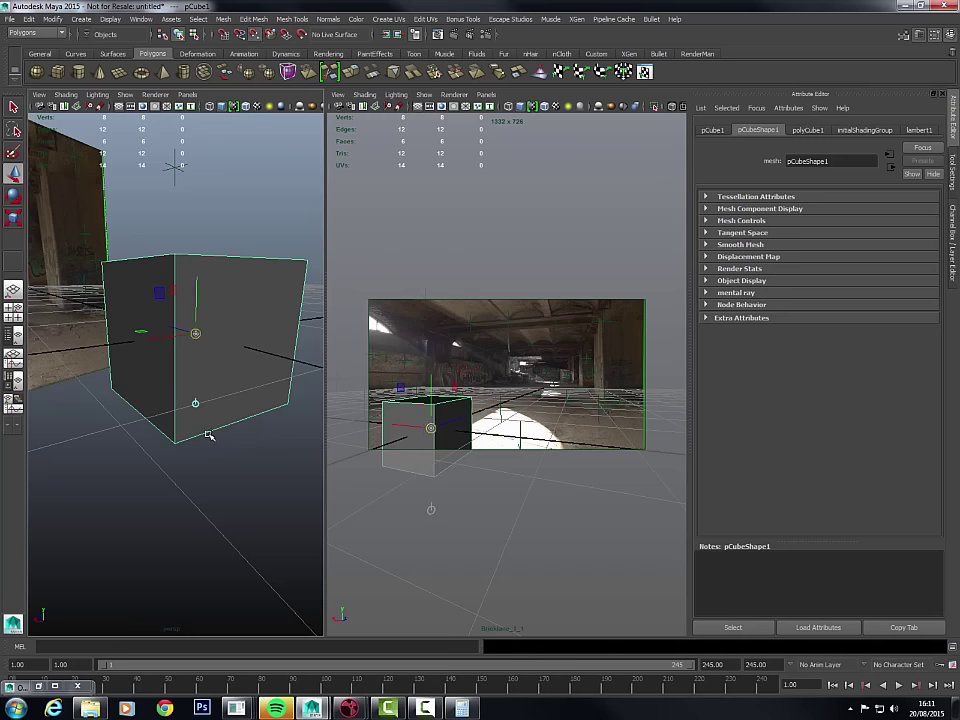
middle_click_drag(174, 441, 173, 443)
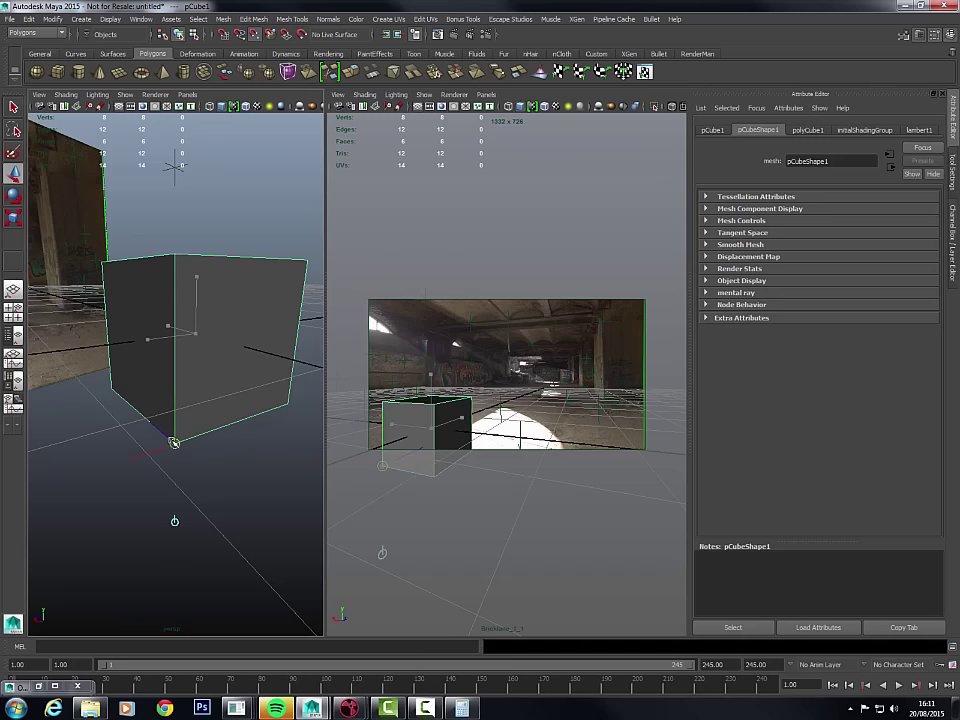
key("d")
- Identify locator p08 at the base of the pillar and snap the cube's pivot corner onto it
right_click_drag(244, 494, 222, 403, "alt")
left_click(605, 399)
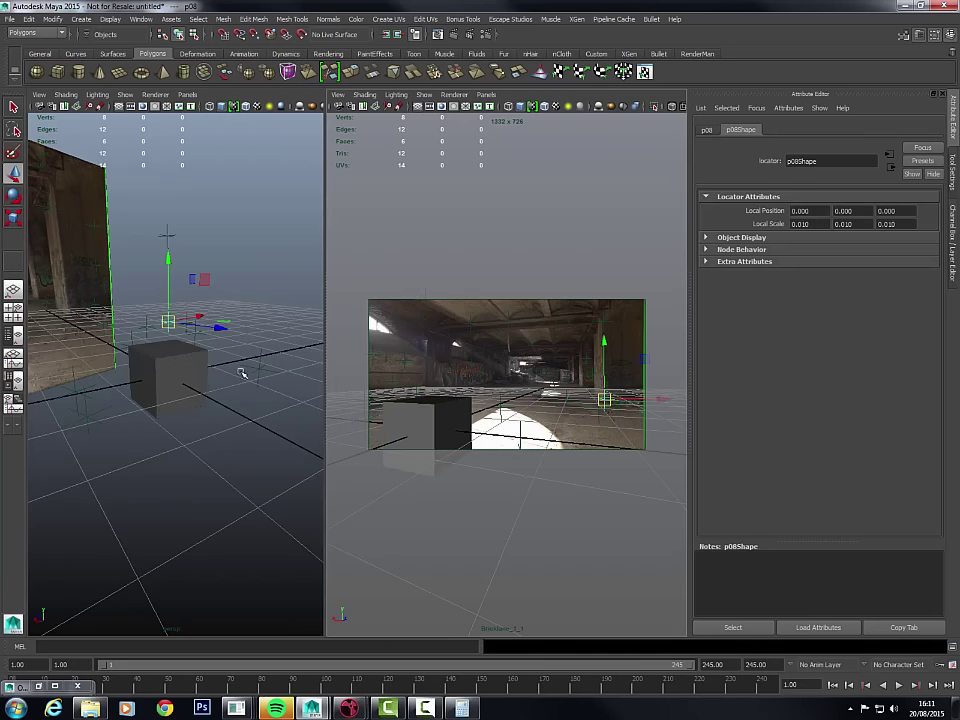
left_click_drag(272, 336, 252, 360, "alt")
left_click(185, 375)
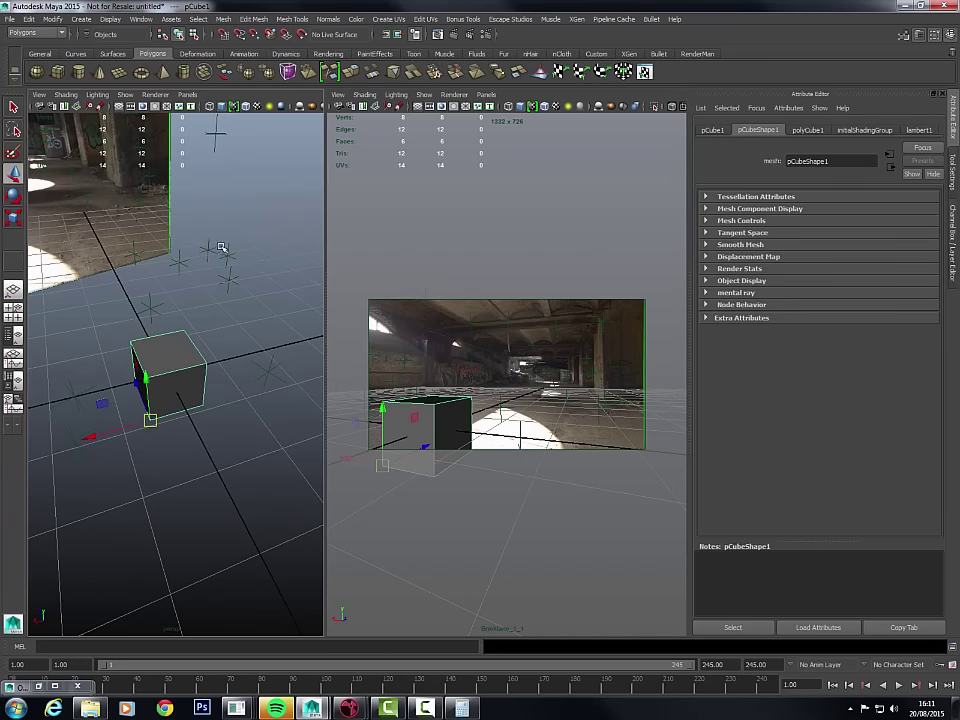
middle_click_drag(212, 249, 210, 250)
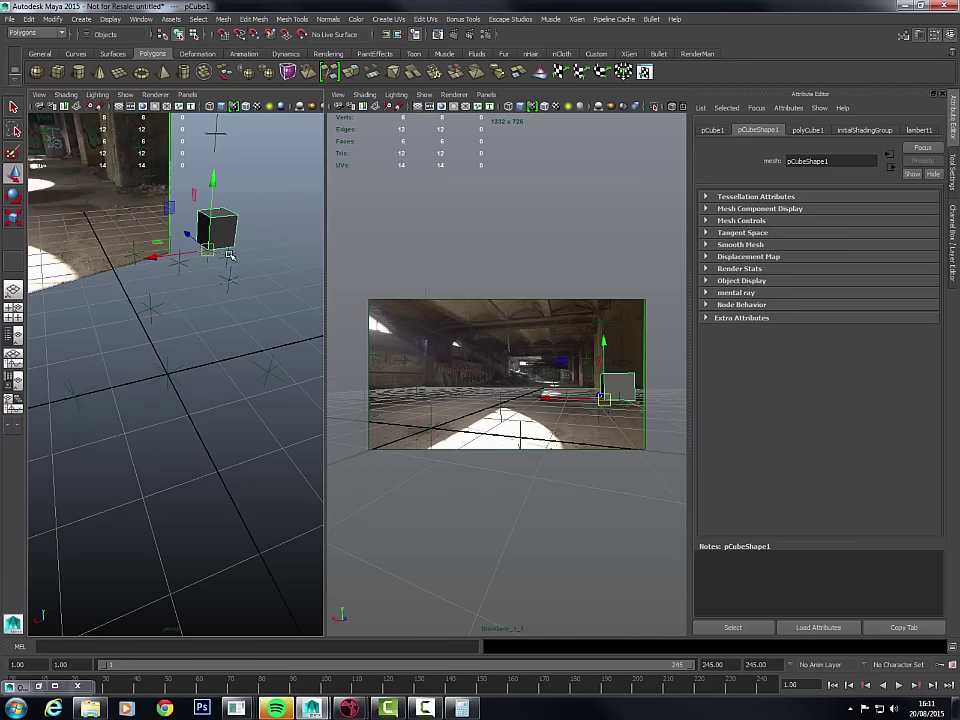
- Select the Scene group in the Outliner and snap its pivot to locator p08 at the cube's bottom corner
mouse_move(270, 300)
left_mouse_down("alt")
mouse_move(255, 315)
mouse_move(272, 281)
mouse_move(253, 330)
mouse_move(279, 315)
mouse_move(266, 315)
left_mouse_up("alt")
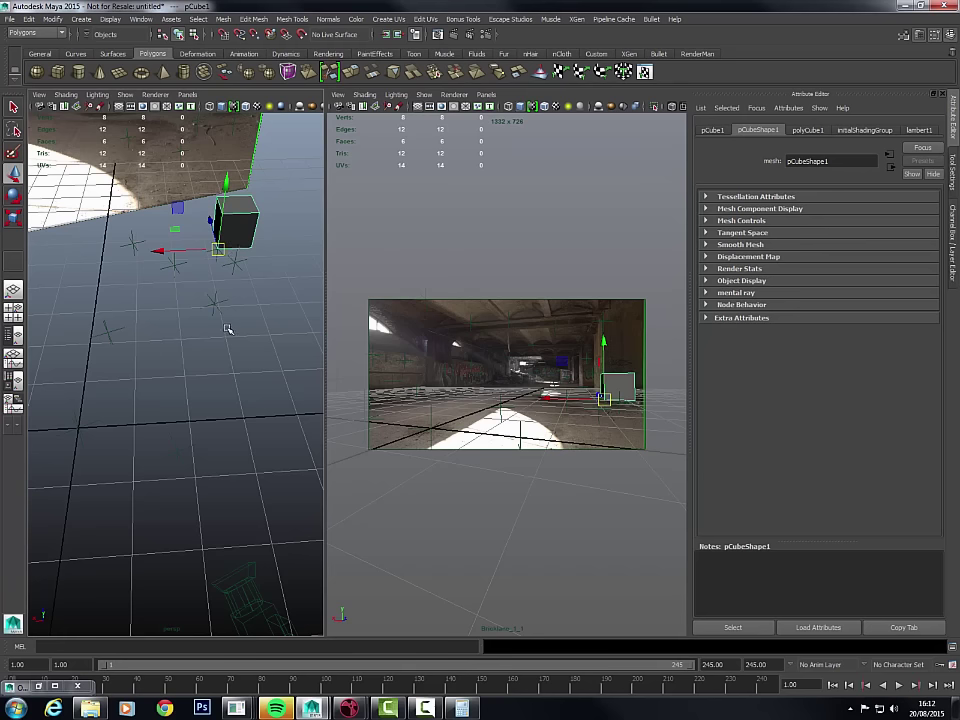
left_click_drag(228, 329, 205, 420, "alt")
left_click(47, 681)
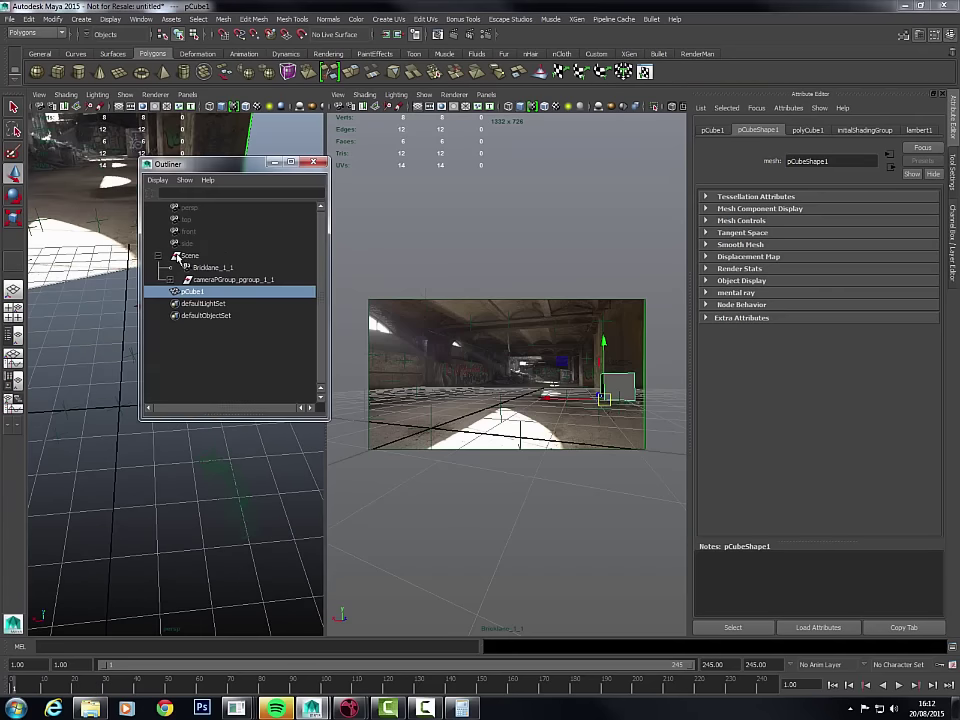
left_click(178, 256)
left_click(274, 161)
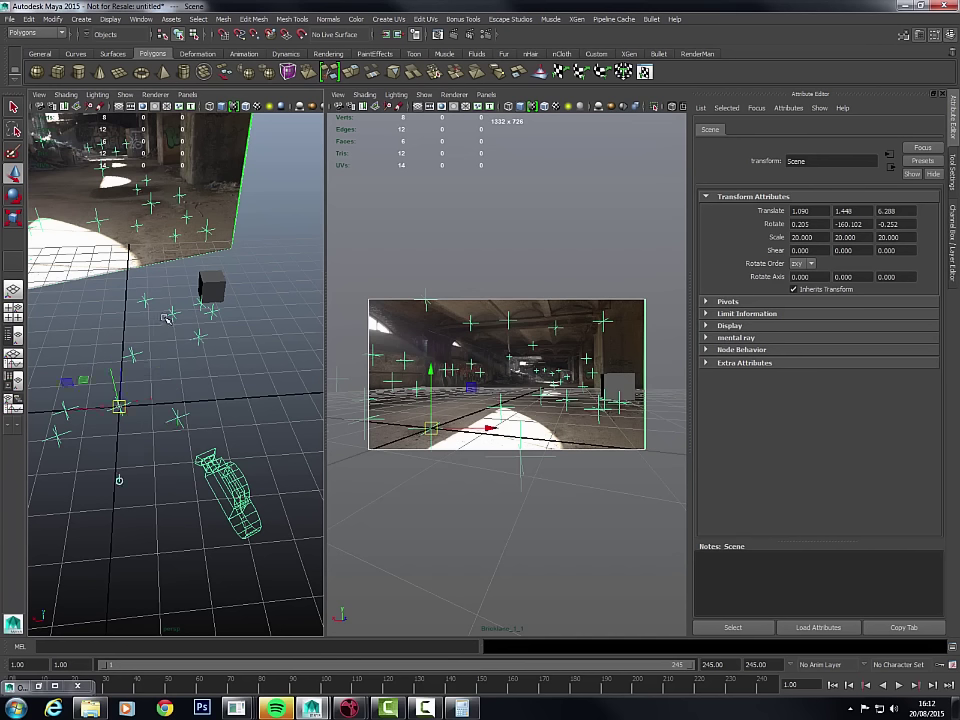
middle_click_drag(166, 318, 200, 303)
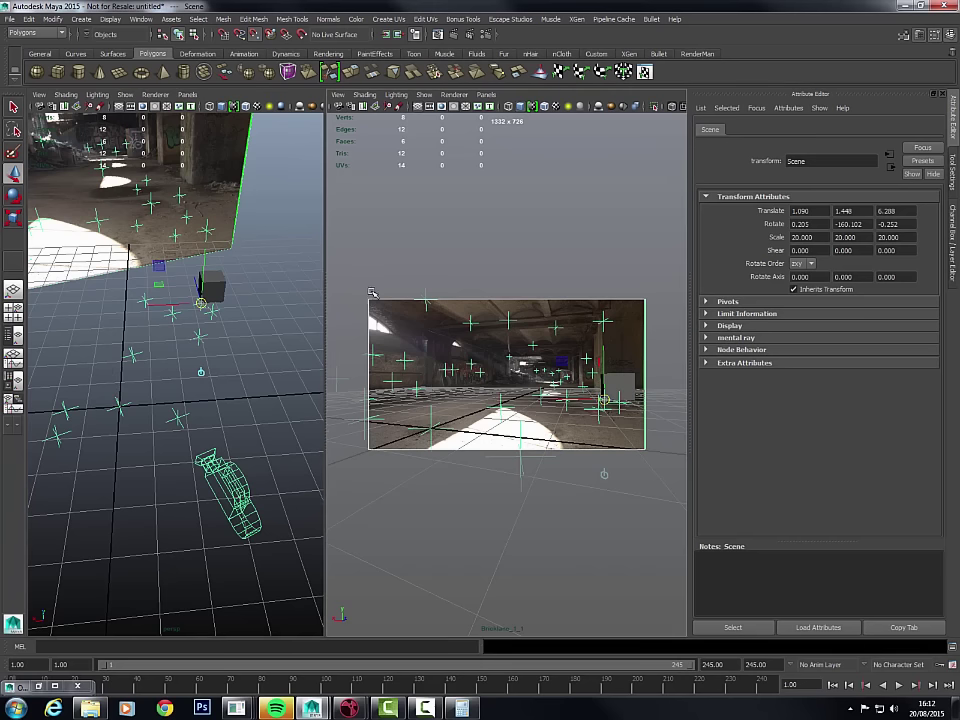
key("Insert")
- Hide the grid in the camera view and rotate the Scene group about Y to about -172.6 degrees
key("e")
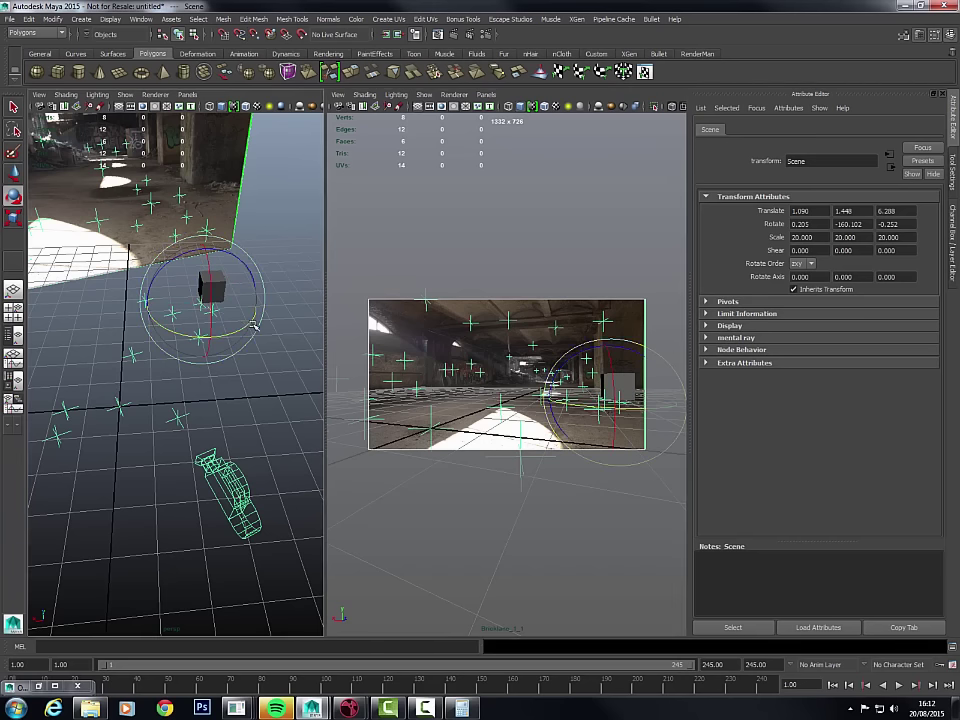
left_click_drag(273, 312, 266, 318)
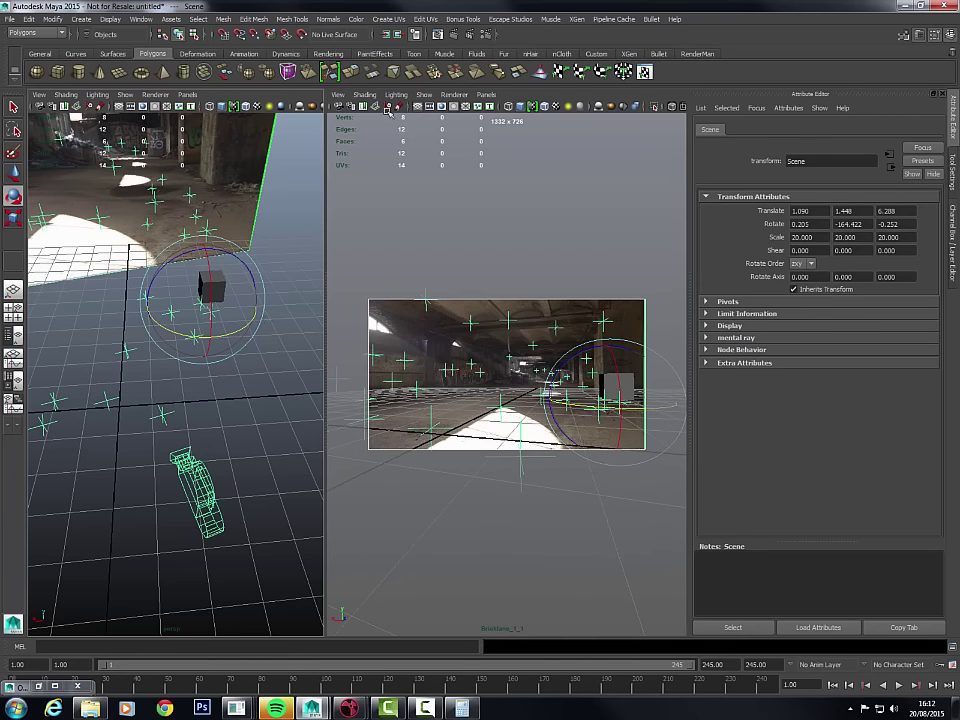
left_click(428, 107)
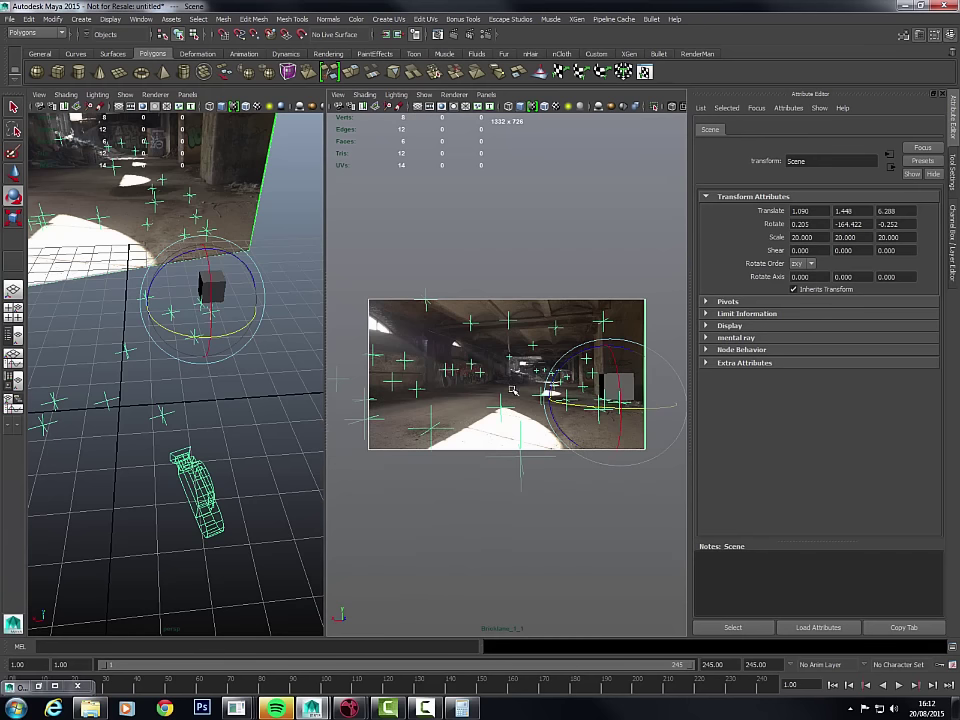
key("space")
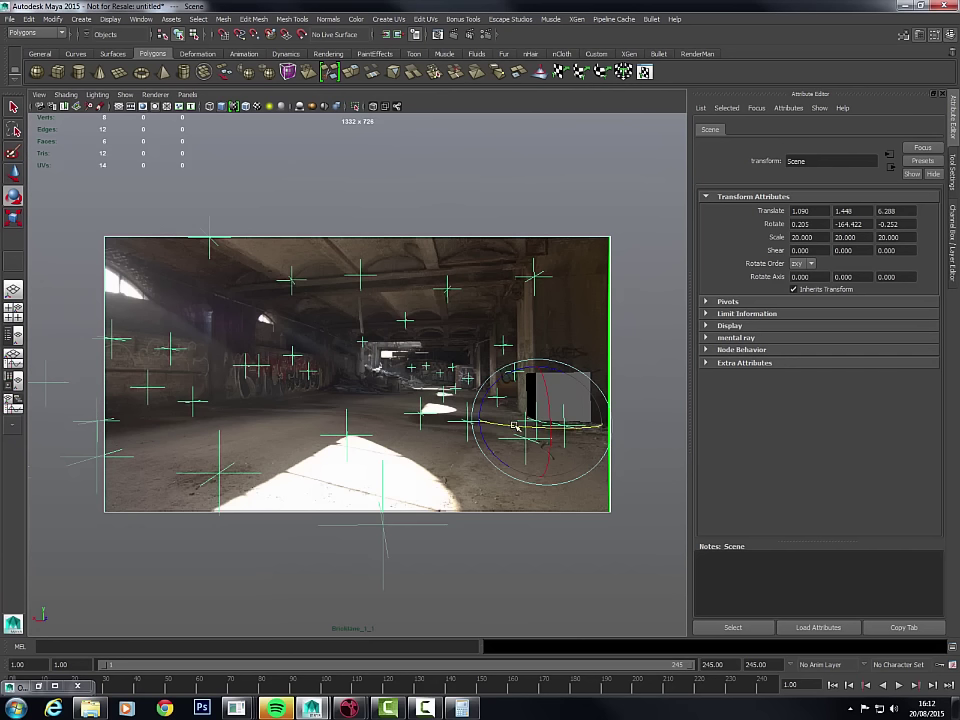
left_click_drag(513, 427, 521, 428)
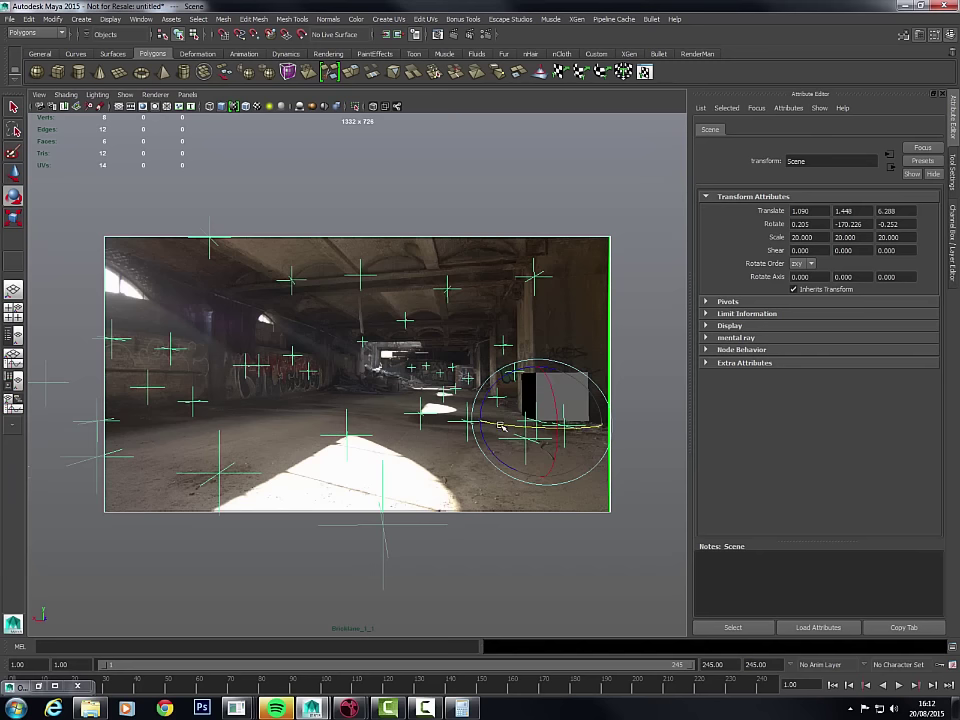
left_click_drag(501, 426, 452, 401)
key("space")
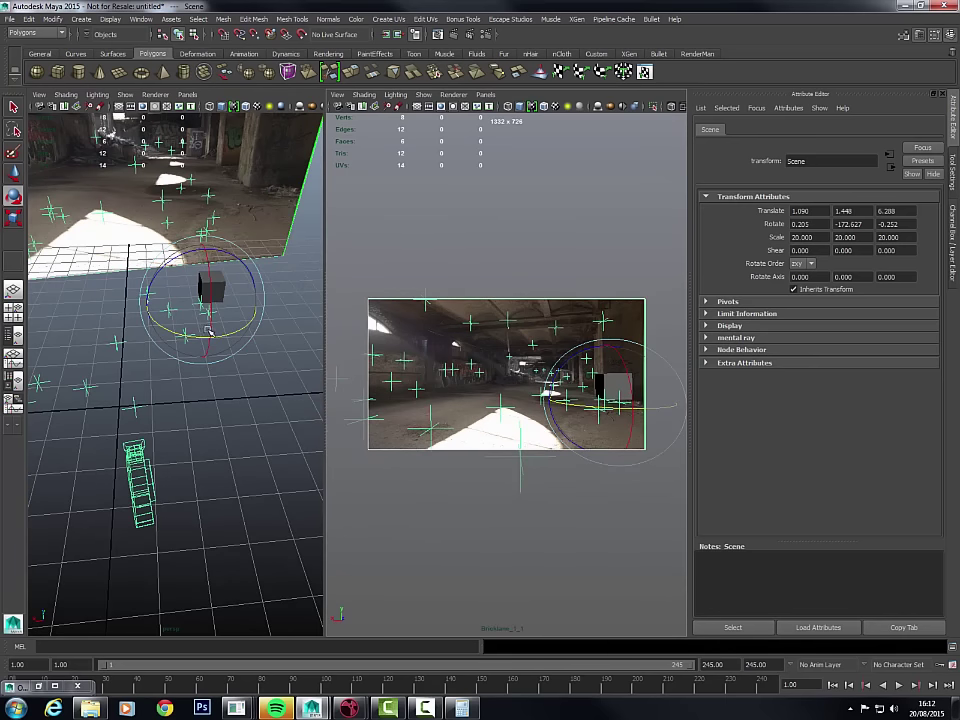
- Widen the camera pane and refine the Scene group's Y rotation to about -169.2 degrees against the pillar
left_click_drag(229, 338, 231, 335)
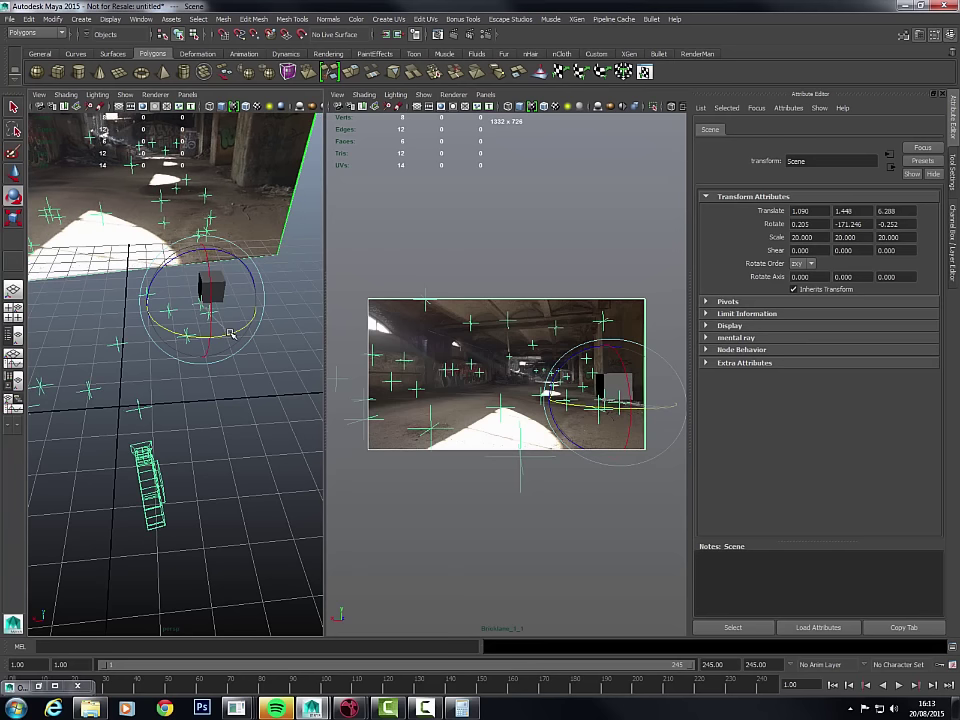
left_click_drag(323, 364, 201, 366)
scroll(167, 424, "up", 3)
scroll(108, 440, "up", 3)
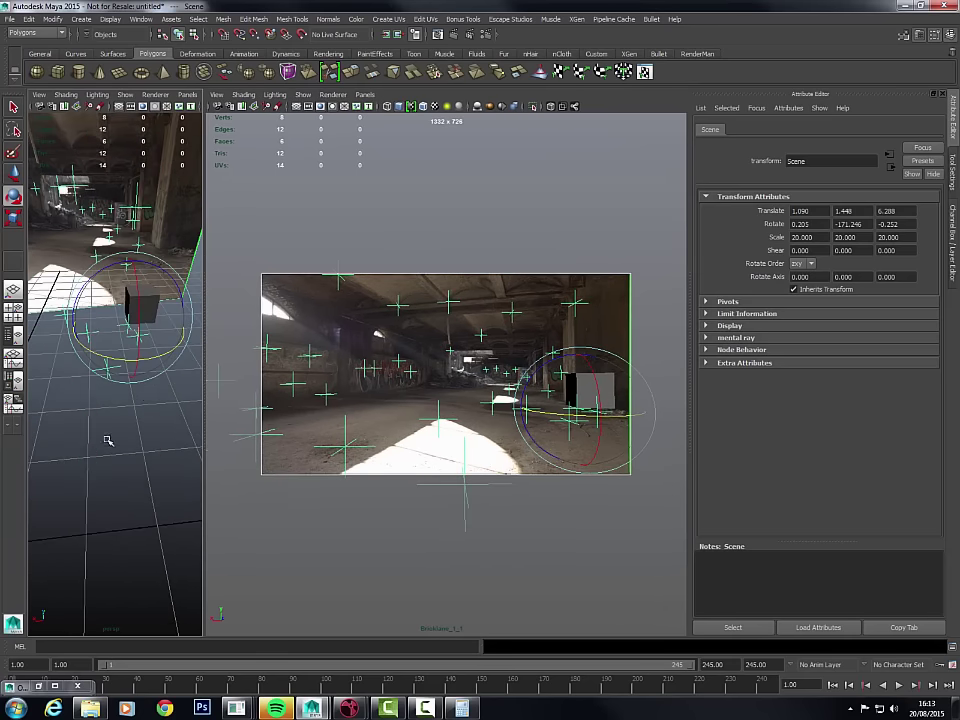
left_click_drag(165, 353, 165, 354)
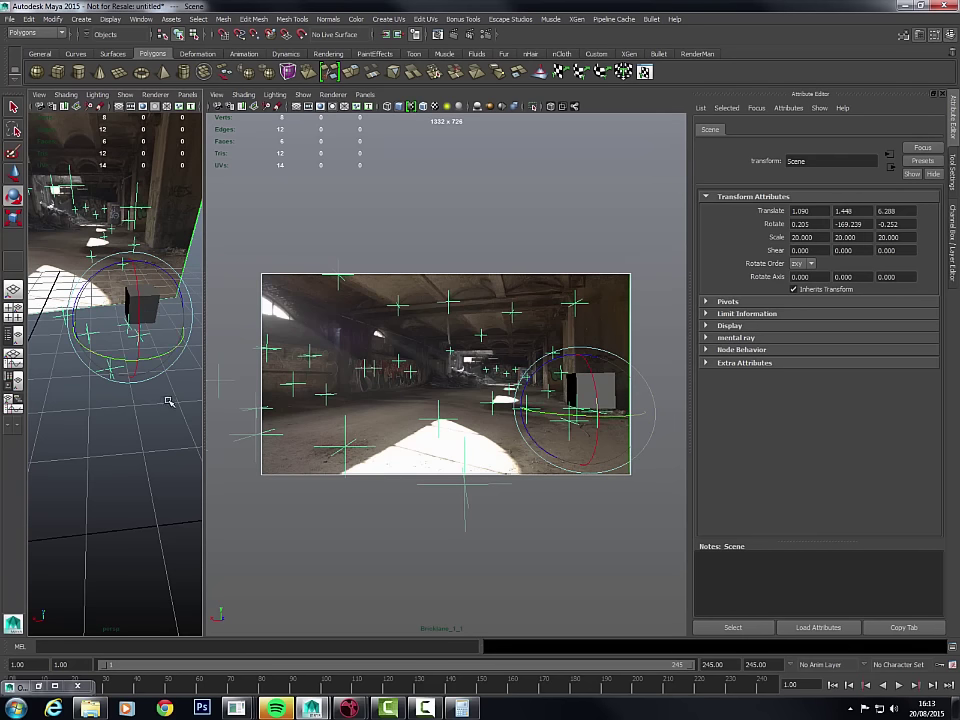
- Stretch the cube upward into a tall column reaching the locator above its corner, and inspect it in the enlarged perspective view
key("q")
left_click(145, 312)
key("r")
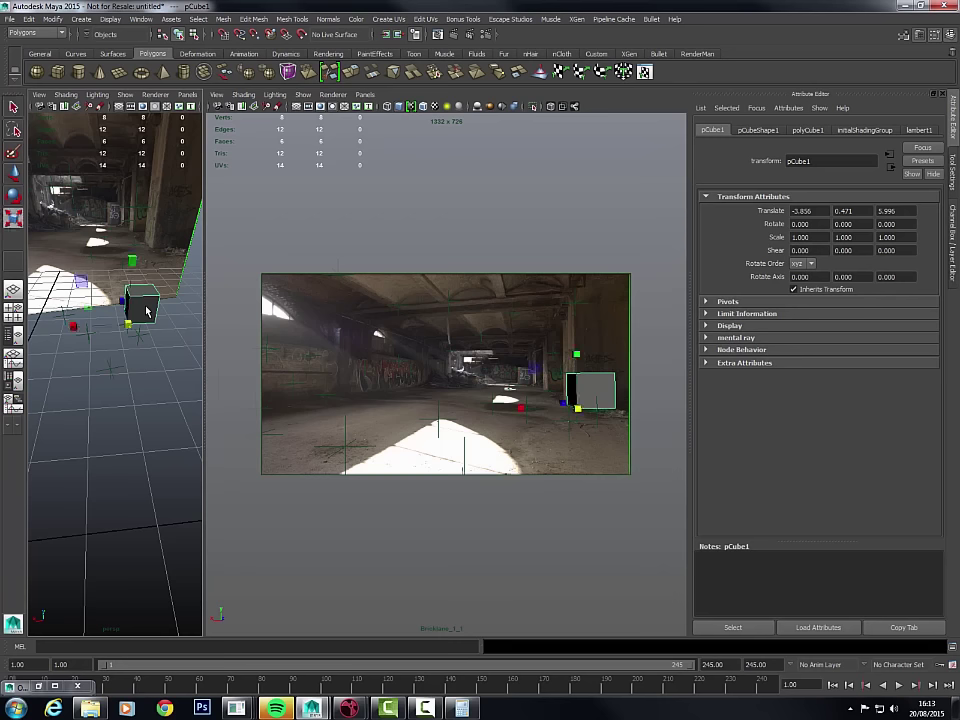
left_click_drag(132, 245, 155, 248)
key("space")
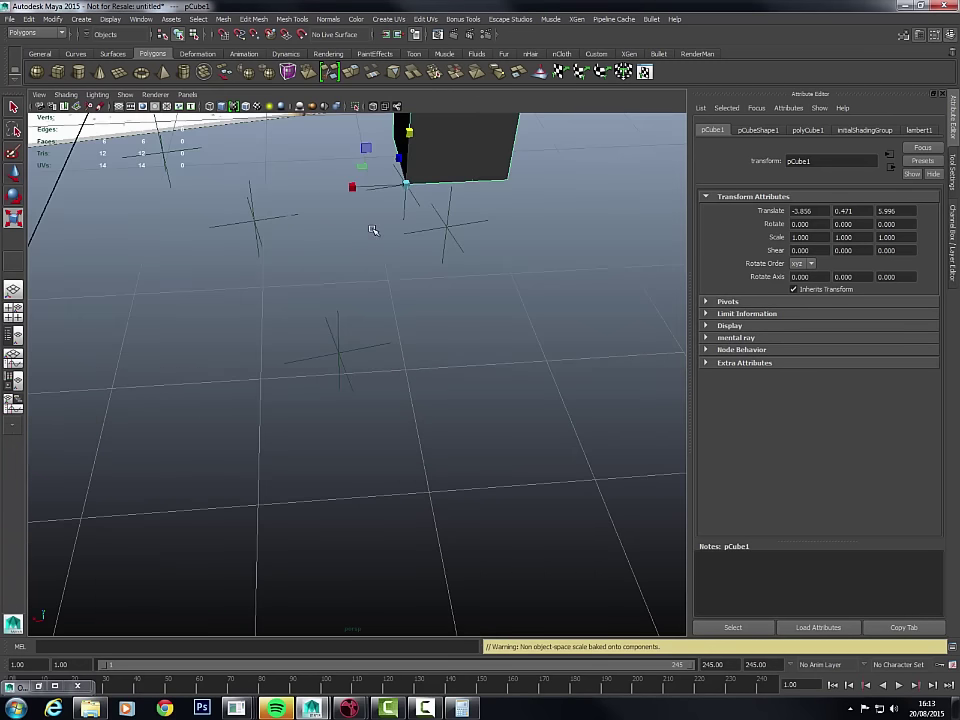
key("f")
left_click_drag(362, 262, 384, 252, "alt")
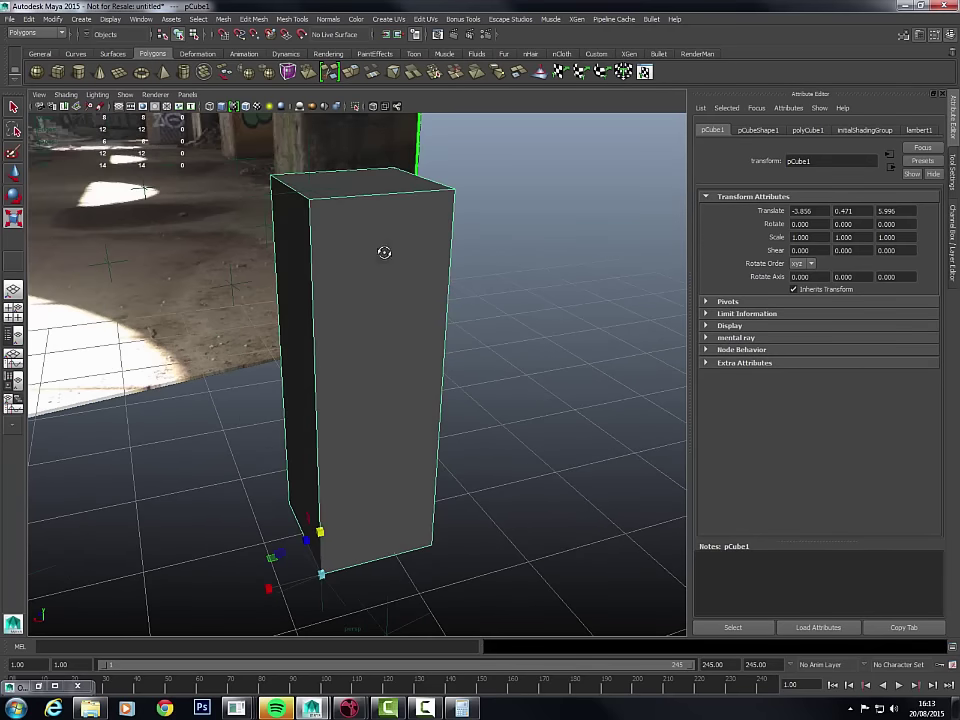
key("q")
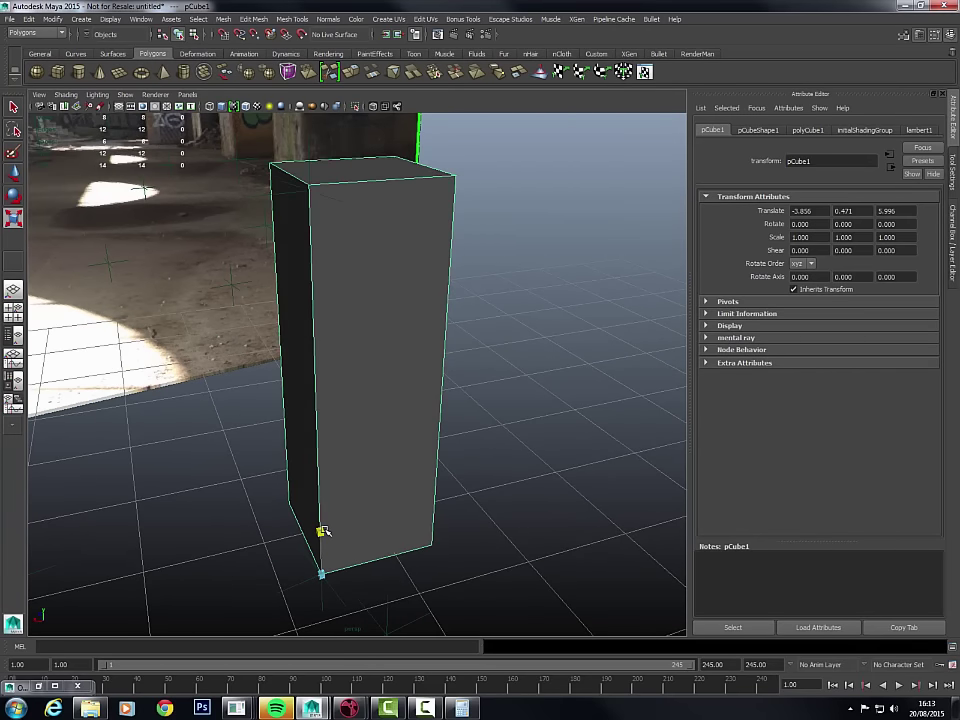
key("w")
left_click_drag(394, 424, 465, 455, "alt")
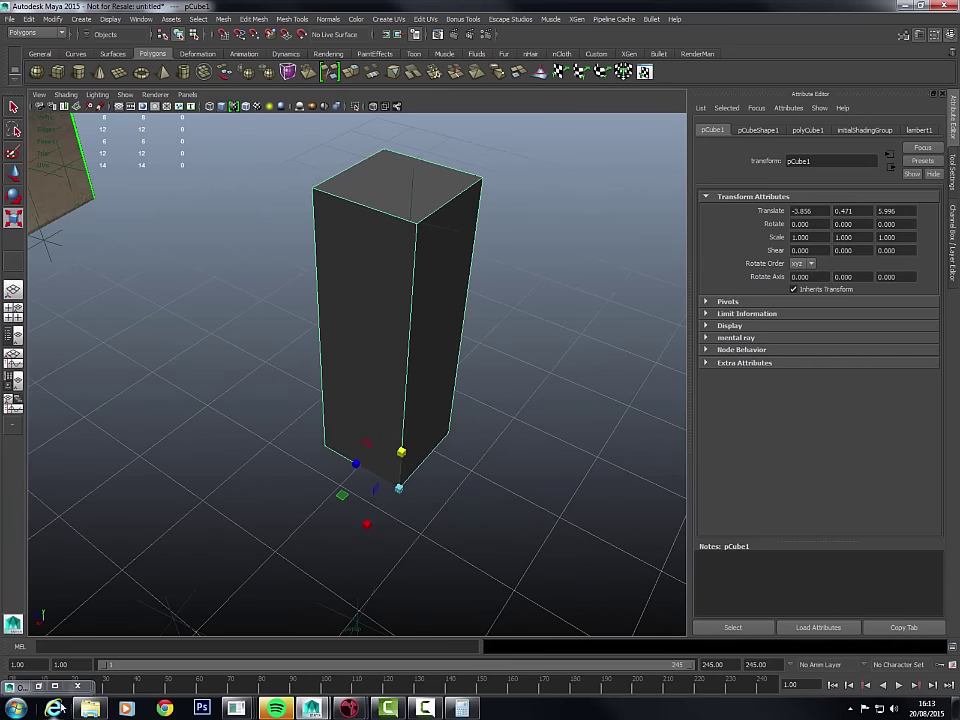
- Select the Scene group and tilt it to a Rotate X of about 1.39 so the upper locator meets the column's top corner
key("shift+o")
left_click(190, 257)
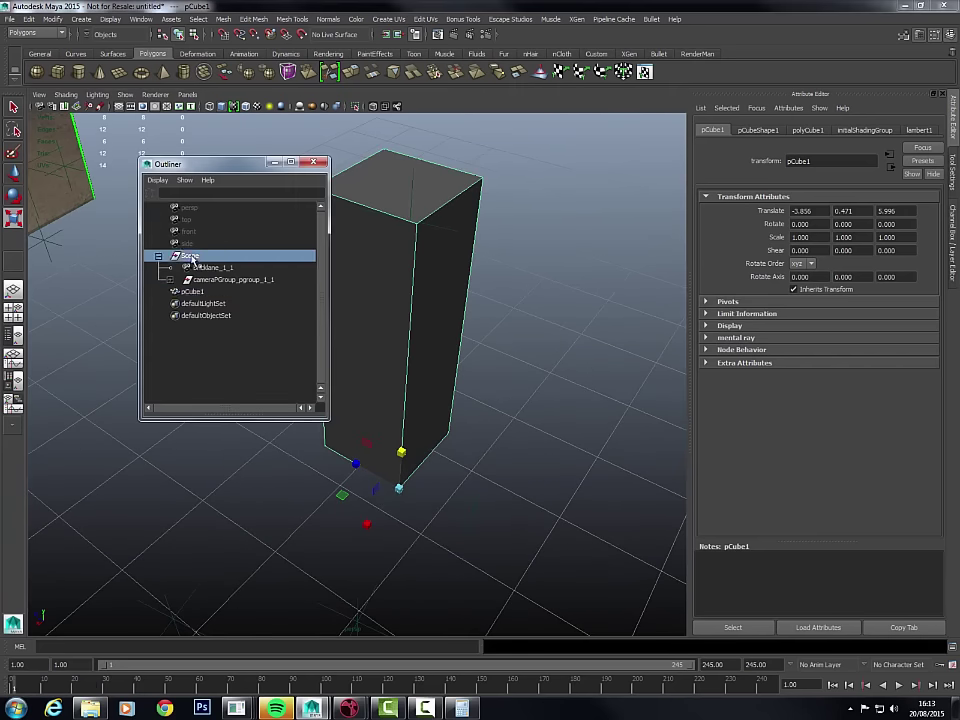
key("shift+o")
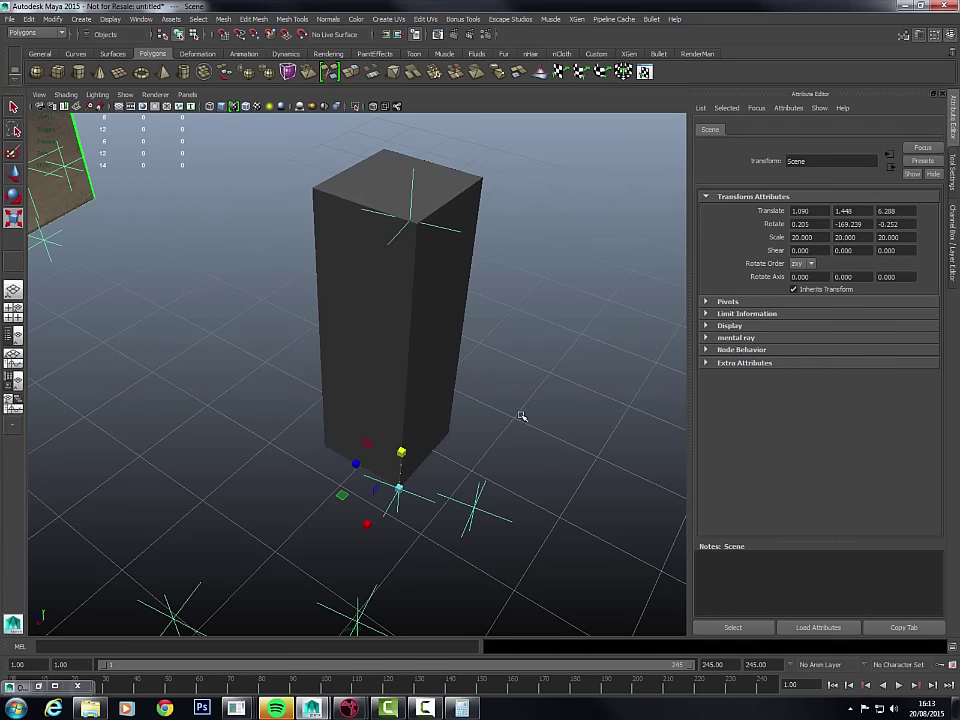
key("e")
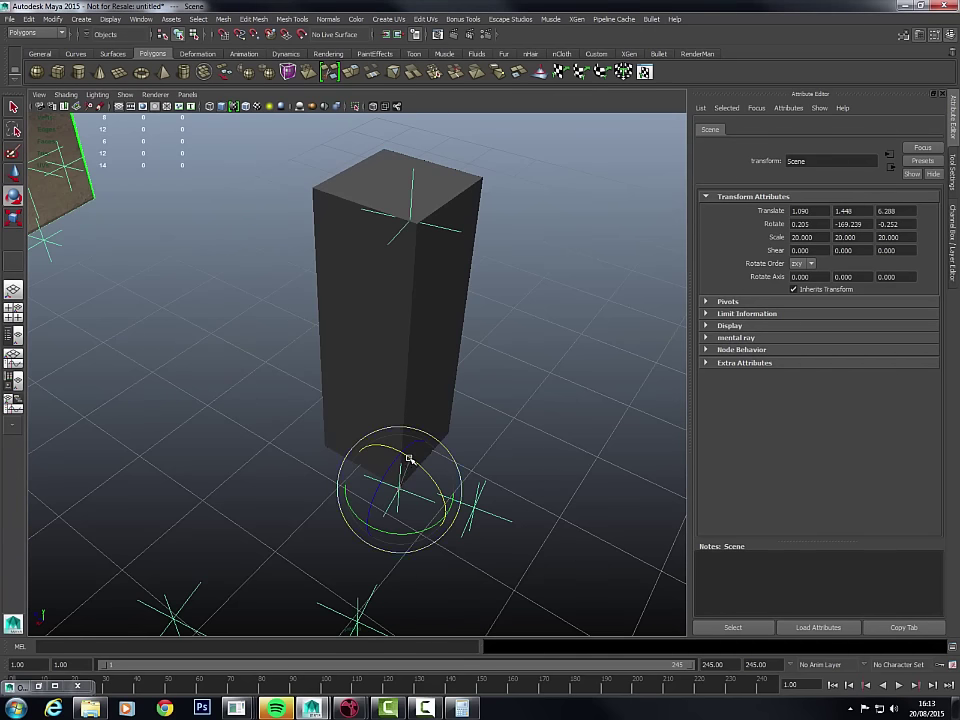
left_click_drag(408, 458, 409, 461)
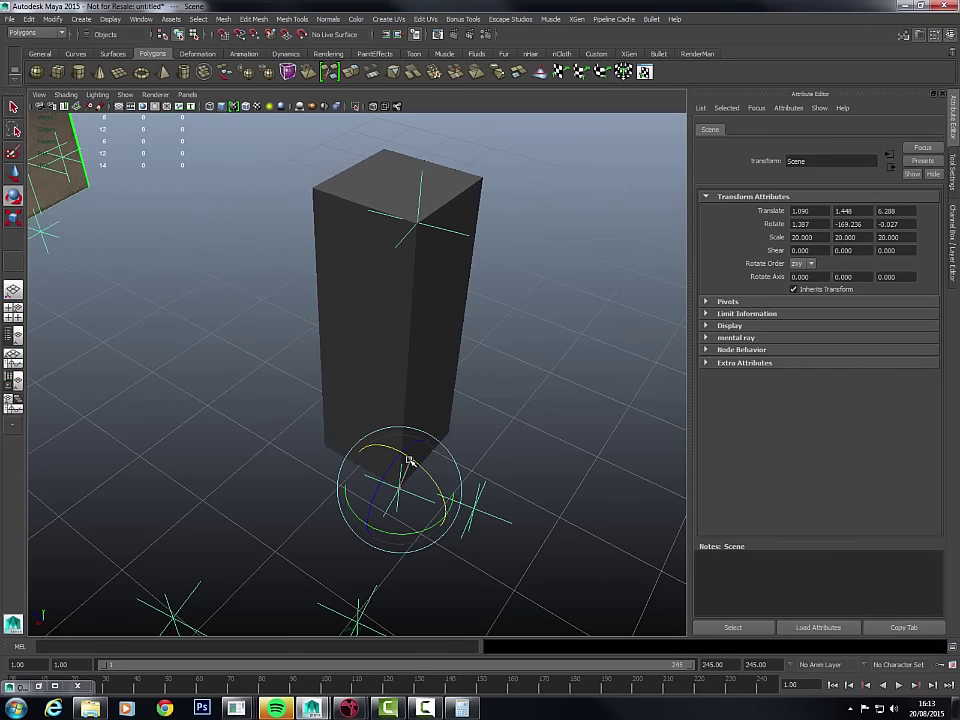
- Tilt the Scene group to about 1.65 in Rotate X and 0.61 in Rotate Z so the upper locator meets the column's top corner
left_click_drag(454, 403, 428, 483, "alt")
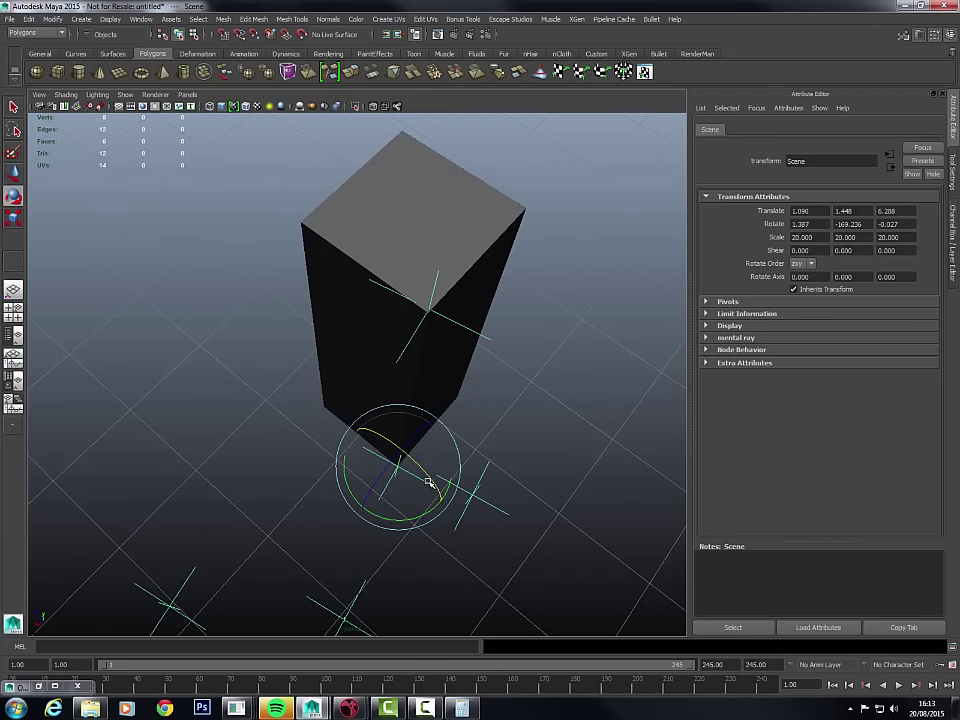
left_click_drag(413, 437, 414, 438)
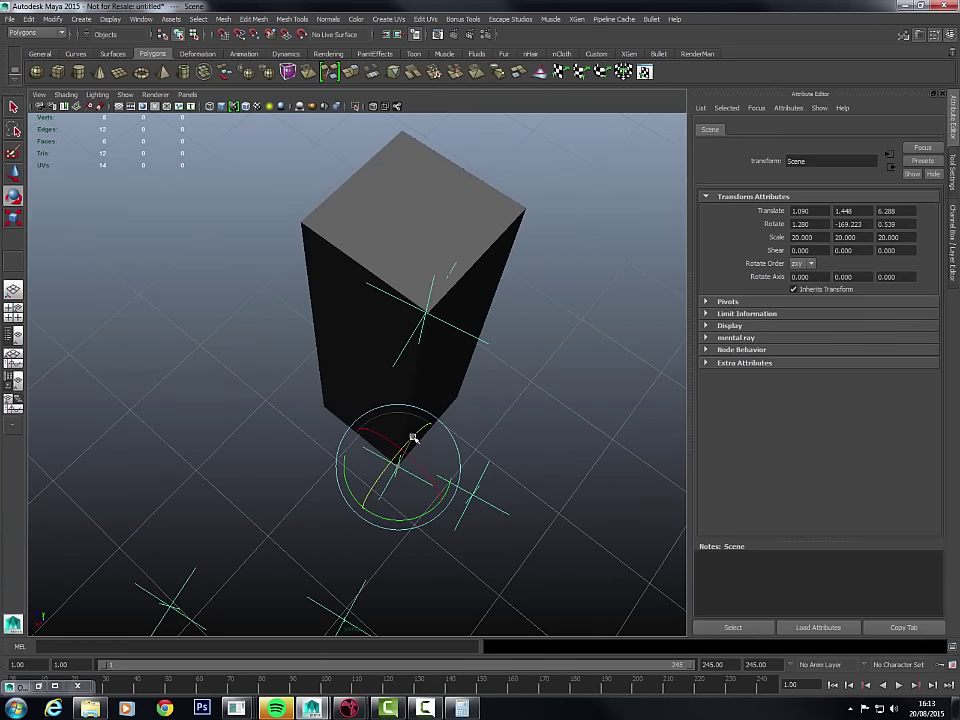
key("ctrl+z")
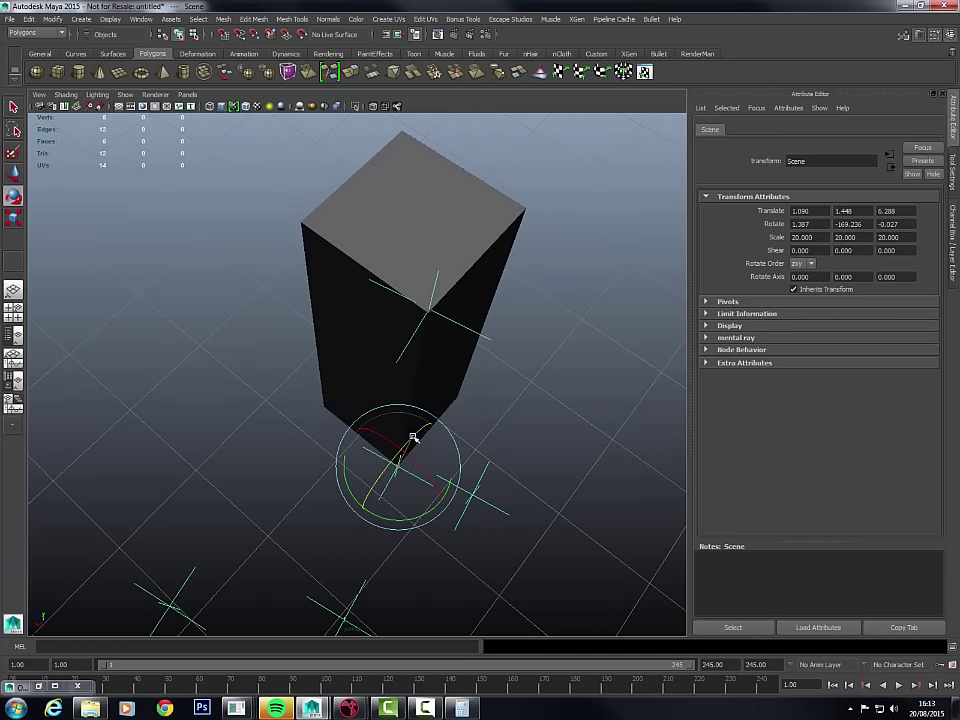
left_click_drag(413, 437, 405, 452)
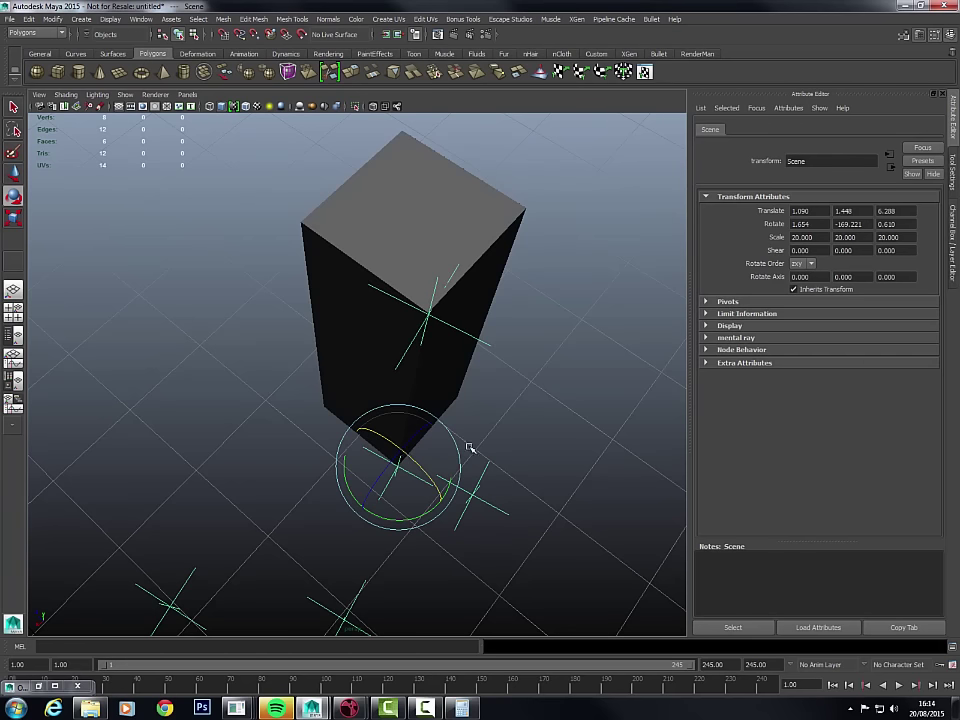
left_click_drag(470, 447, 493, 386, "alt")
- Select the column in the enlarged camera view and scale it slightly along Z to cover the pillar's side face
key("space")
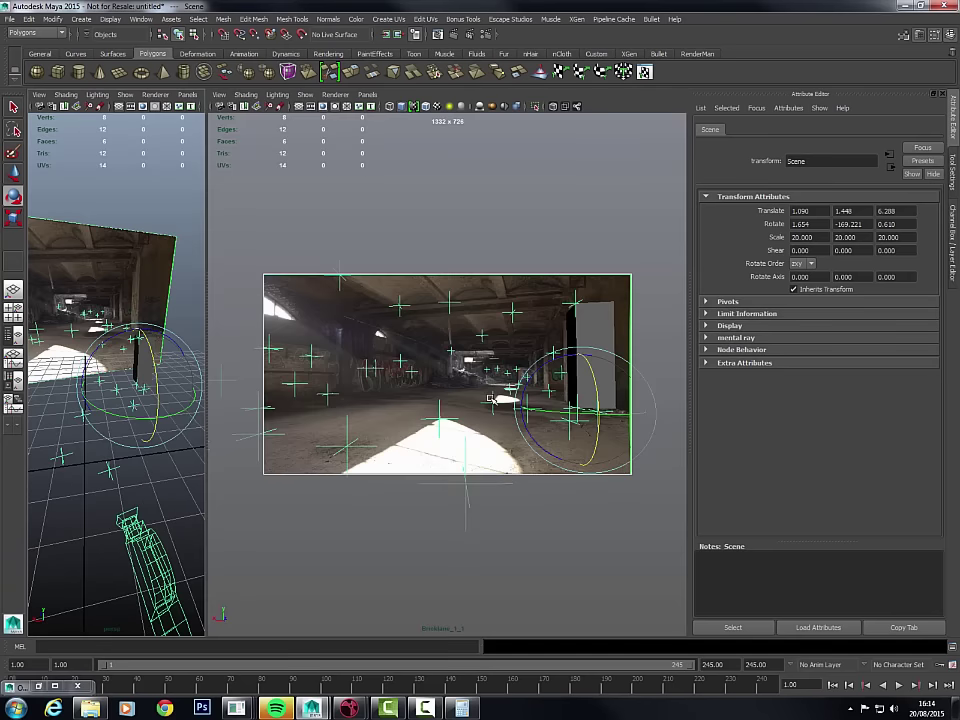
key("space")
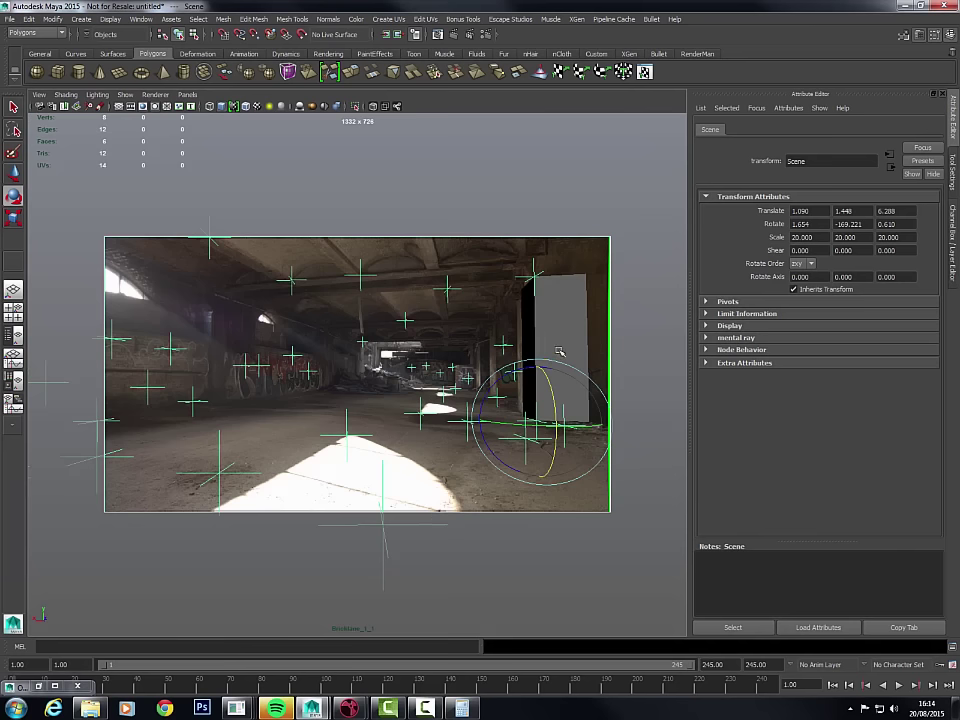
left_click(551, 315)
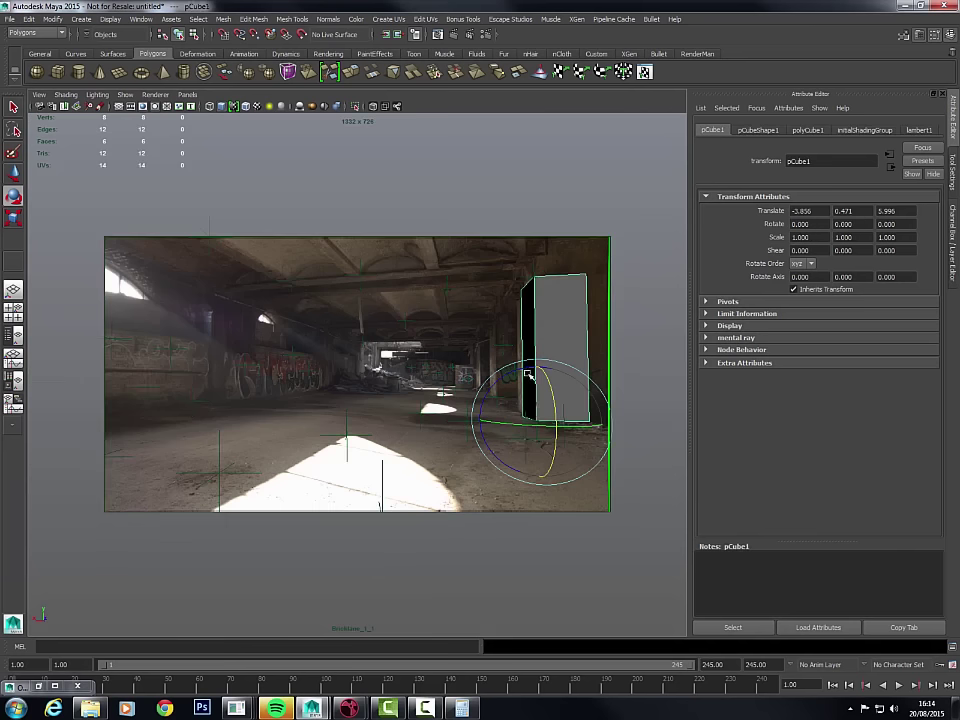
key("r")
left_click_drag(521, 416, 521, 417)
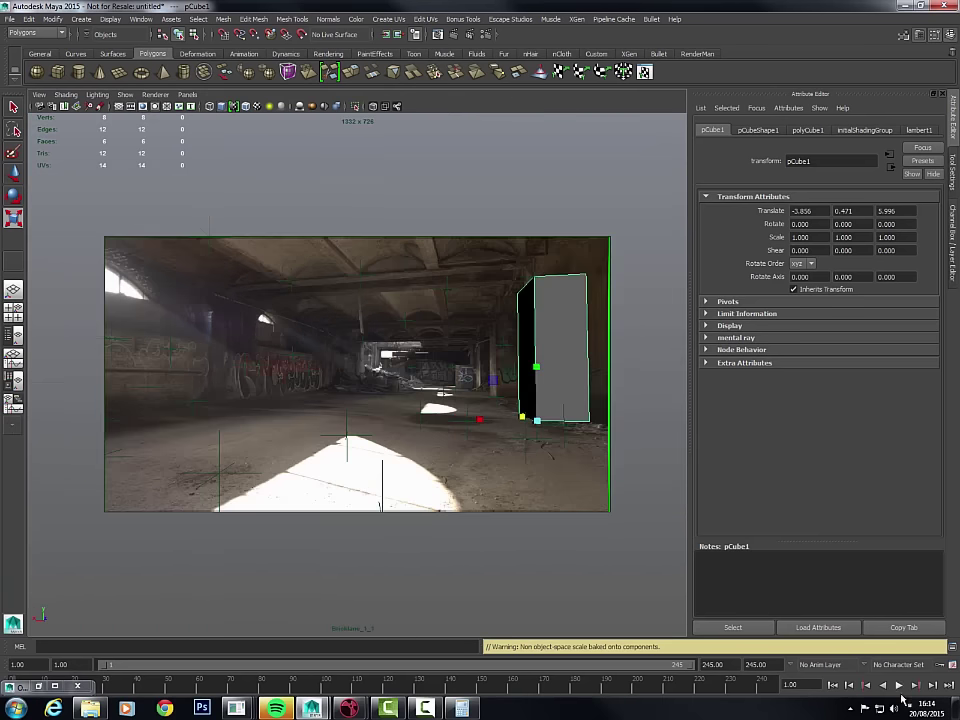
- Play back the shot with the column in wireframe under Viewport 2.0 to check its fit on the pillar, and return to the first frame
left_click(899, 686)
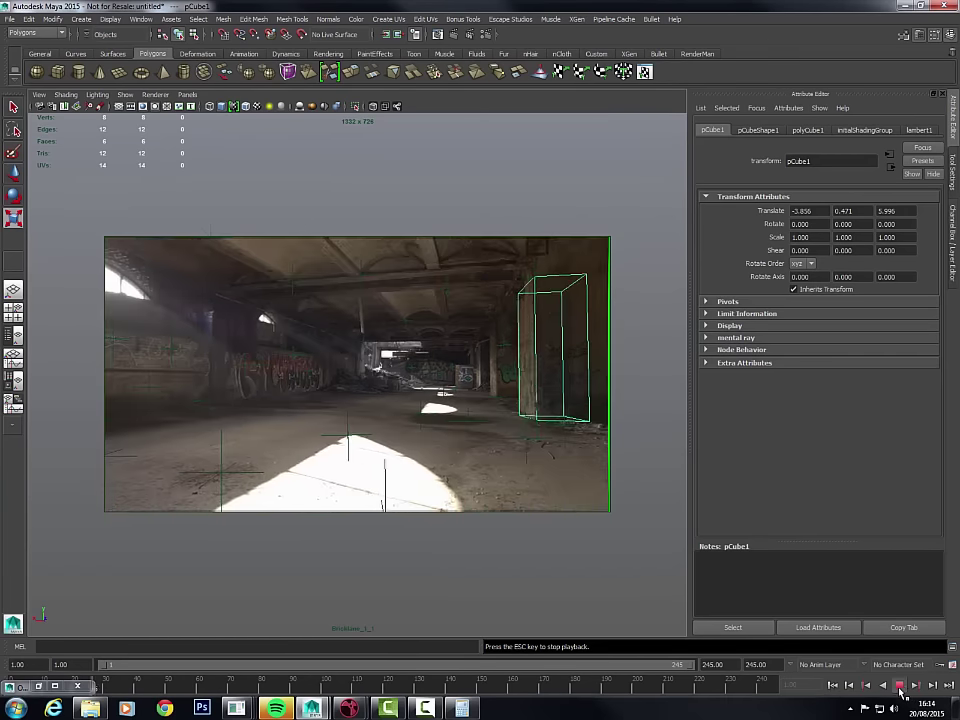
left_click(900, 687)
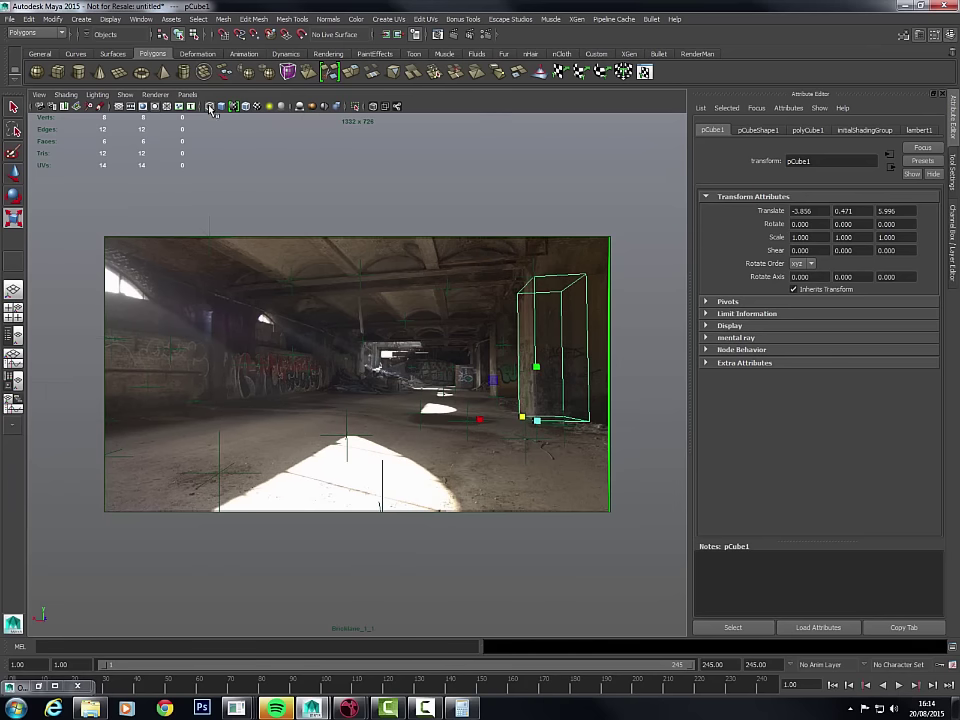
left_click(155, 94)
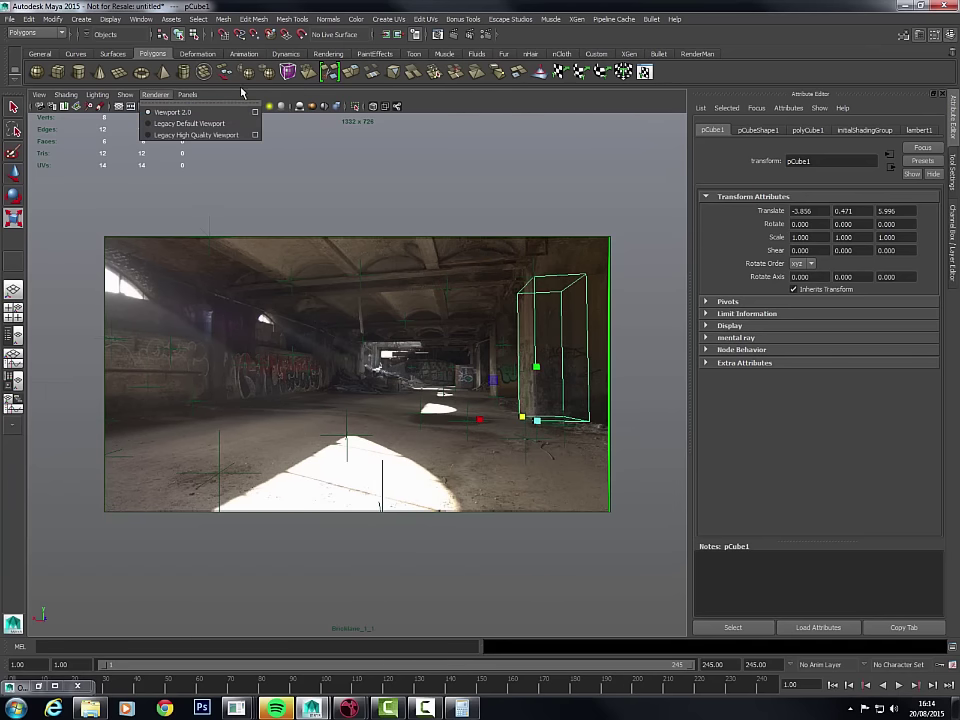
left_click(184, 113)
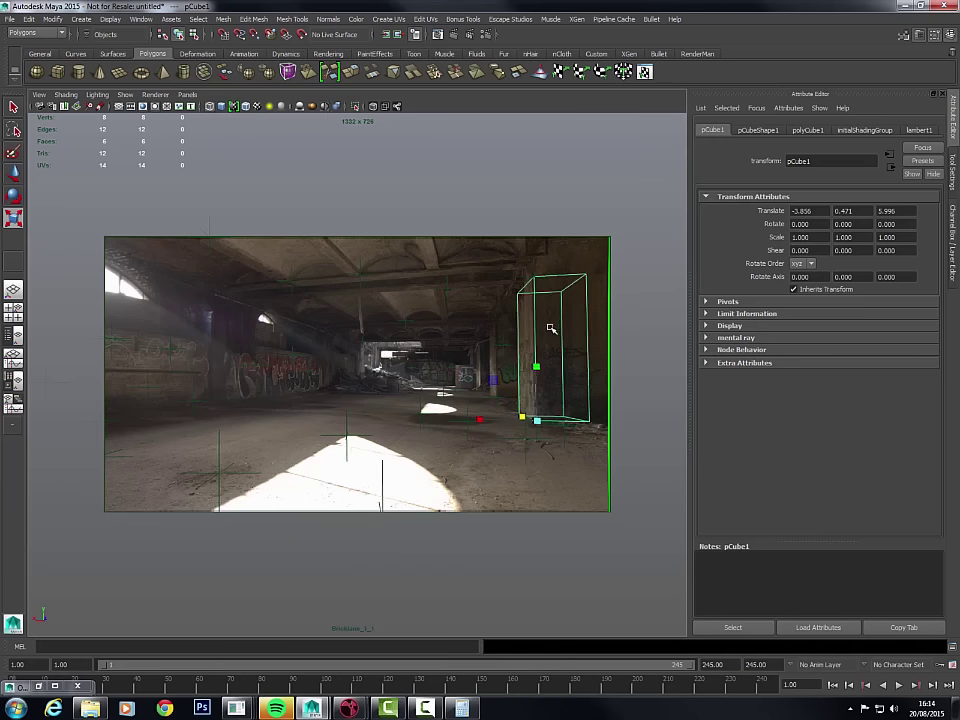
key("alt+v")
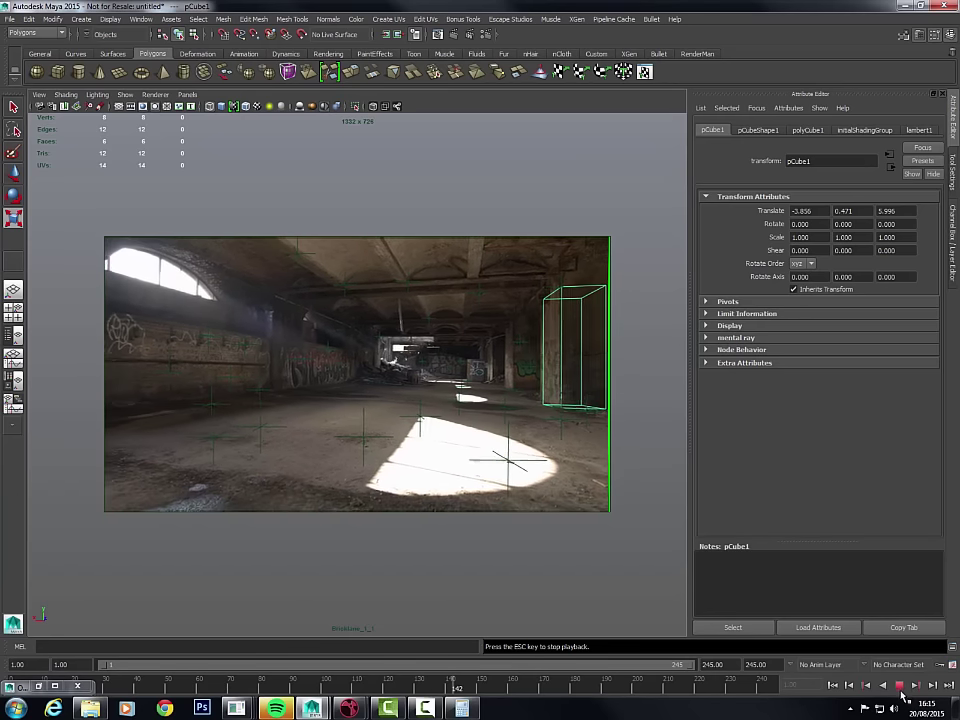
left_click(832, 685)
- Select the Scene group, set the Move tool's axis to World and nudge the group slightly along X at the column's base
key("w")
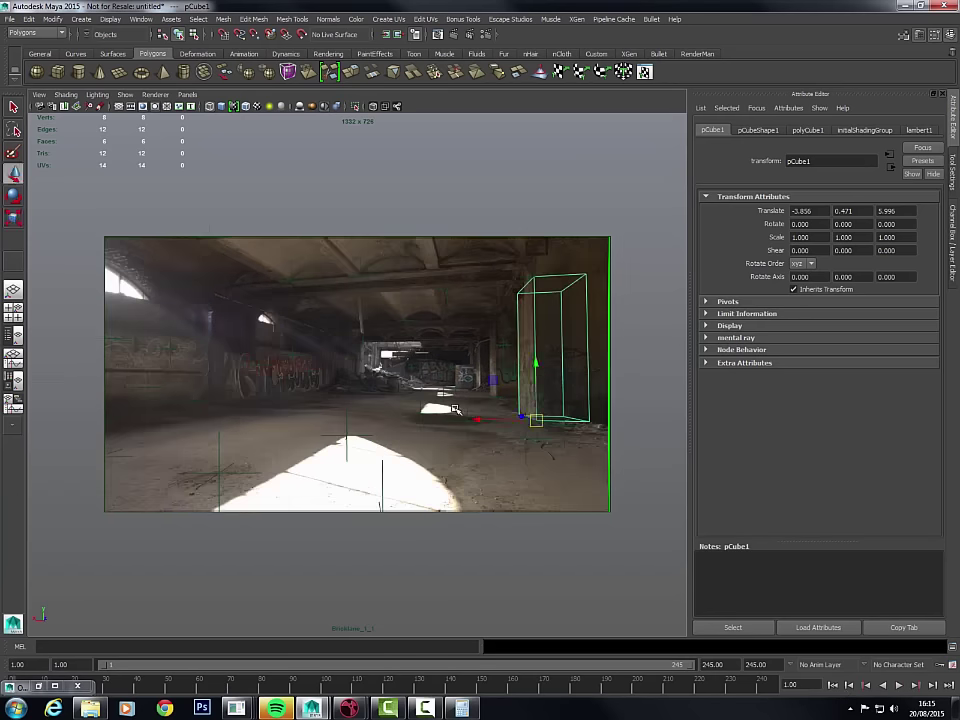
key("space")
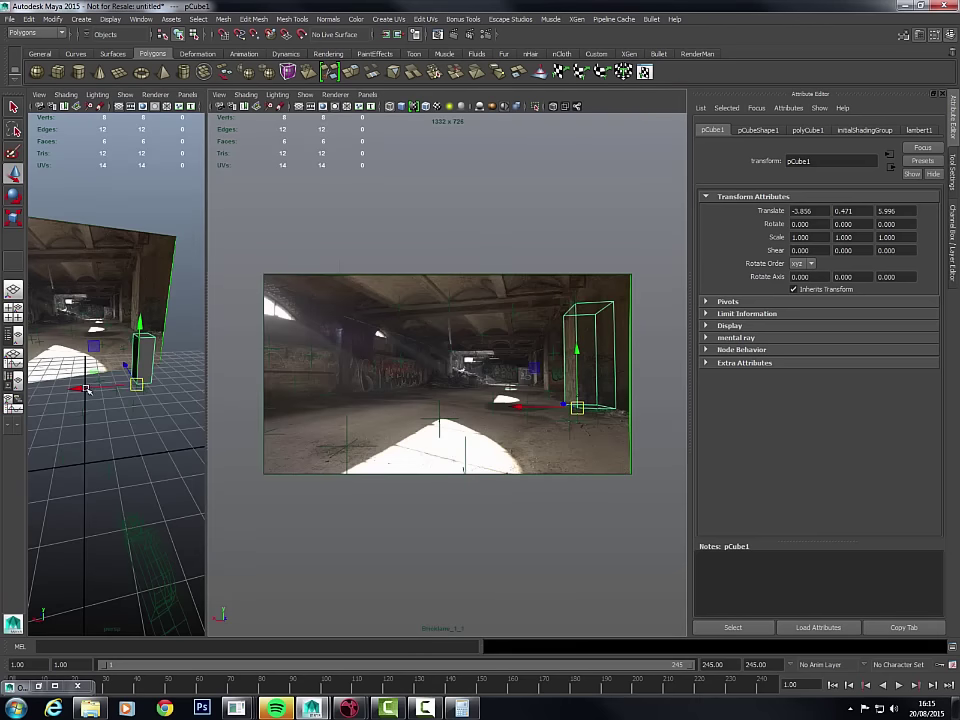
left_click_drag(145, 400, 158, 460, "alt")
key("shift+o")
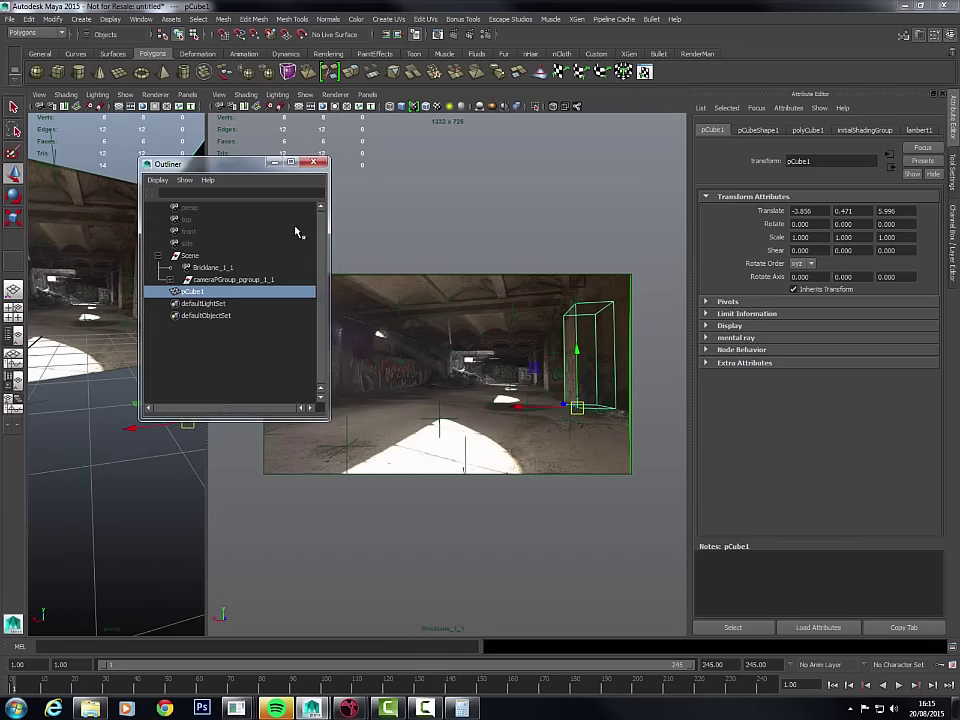
left_click(182, 257)
left_click(276, 163)
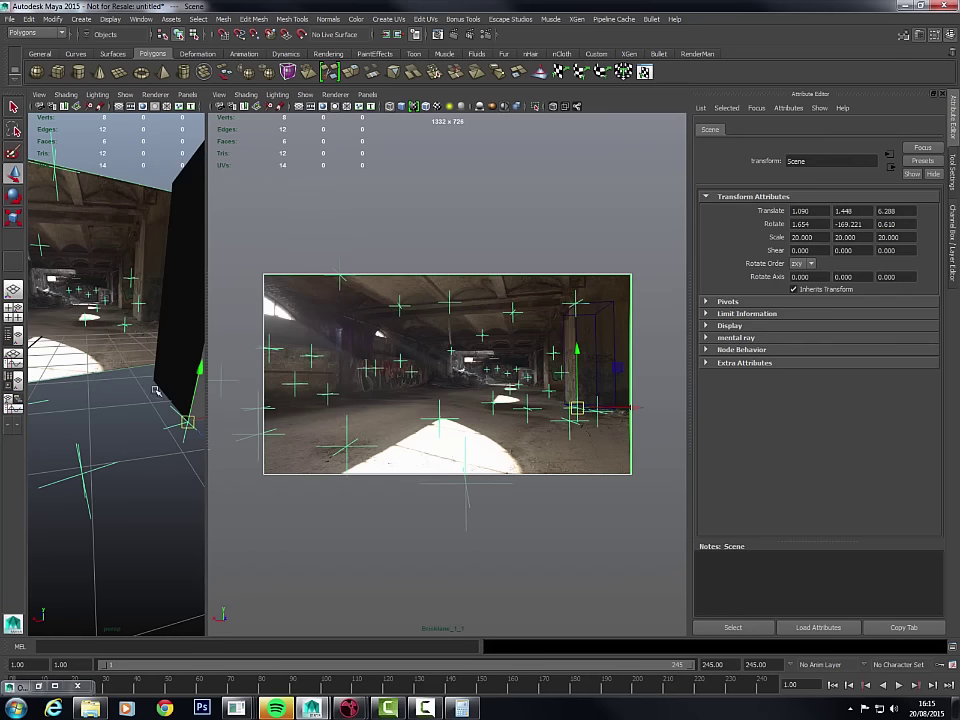
left_click_drag(150, 439, 285, 323, "alt")
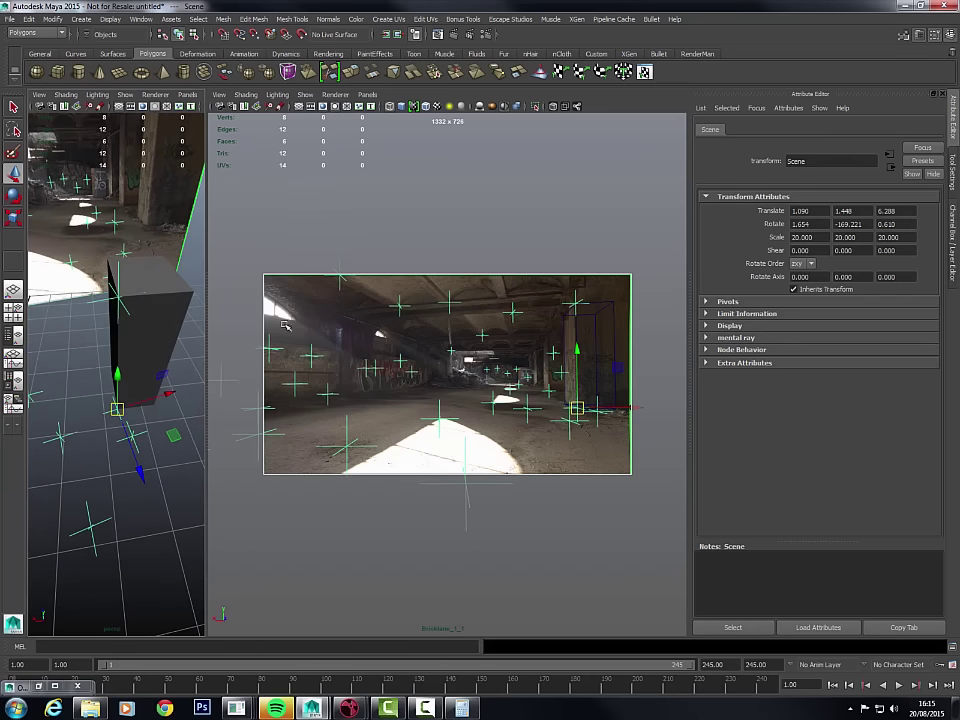
left_click(955, 165)
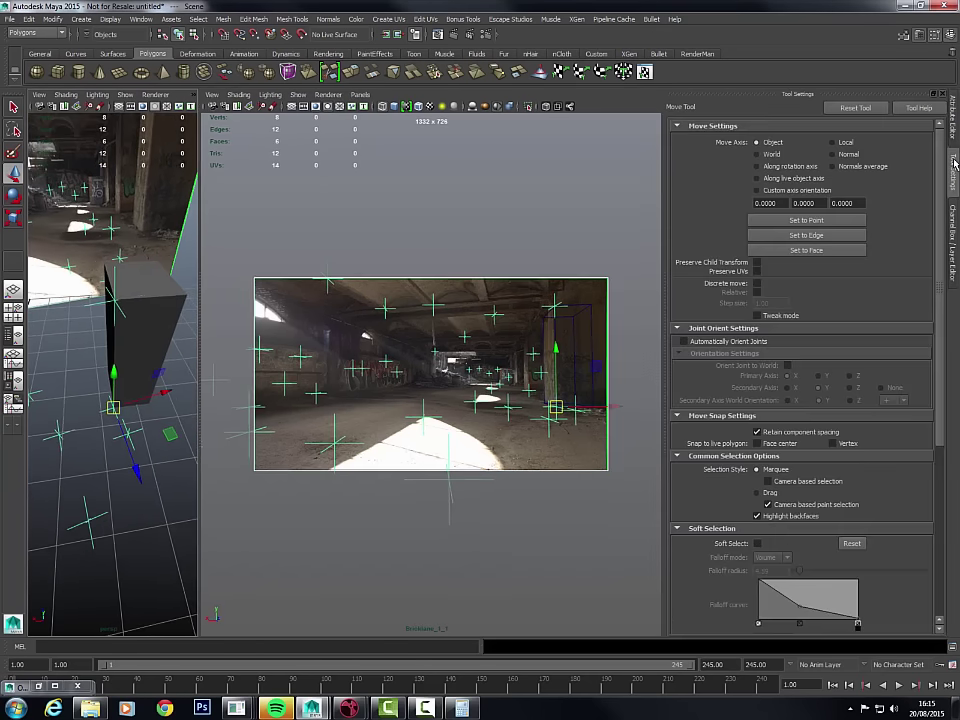
left_click(771, 155)
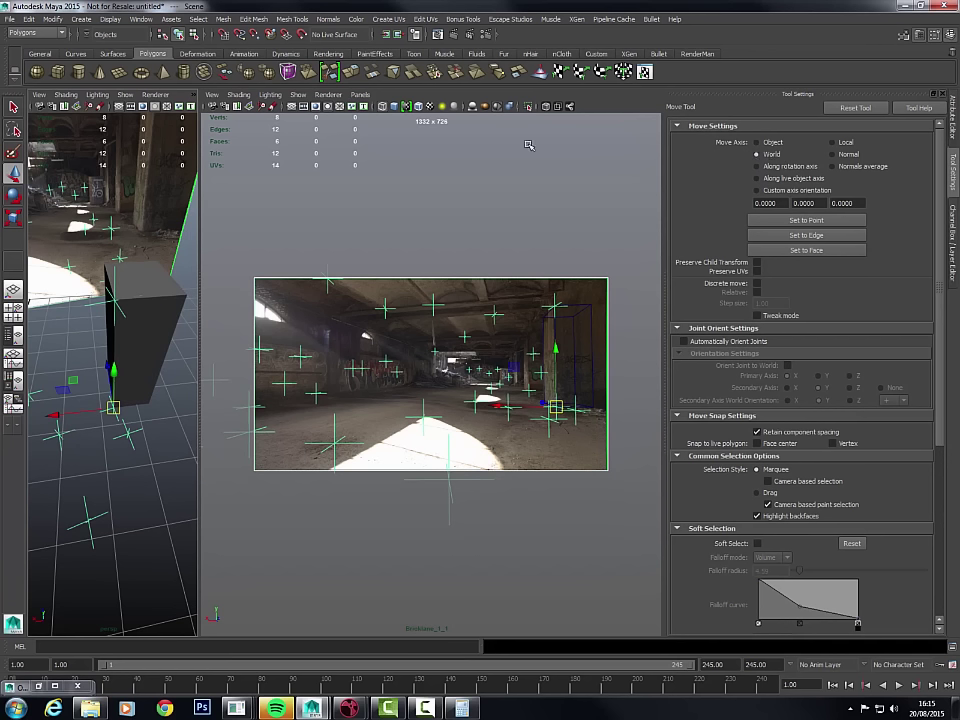
left_click(67, 414)
left_click_drag(59, 414, 59, 414)
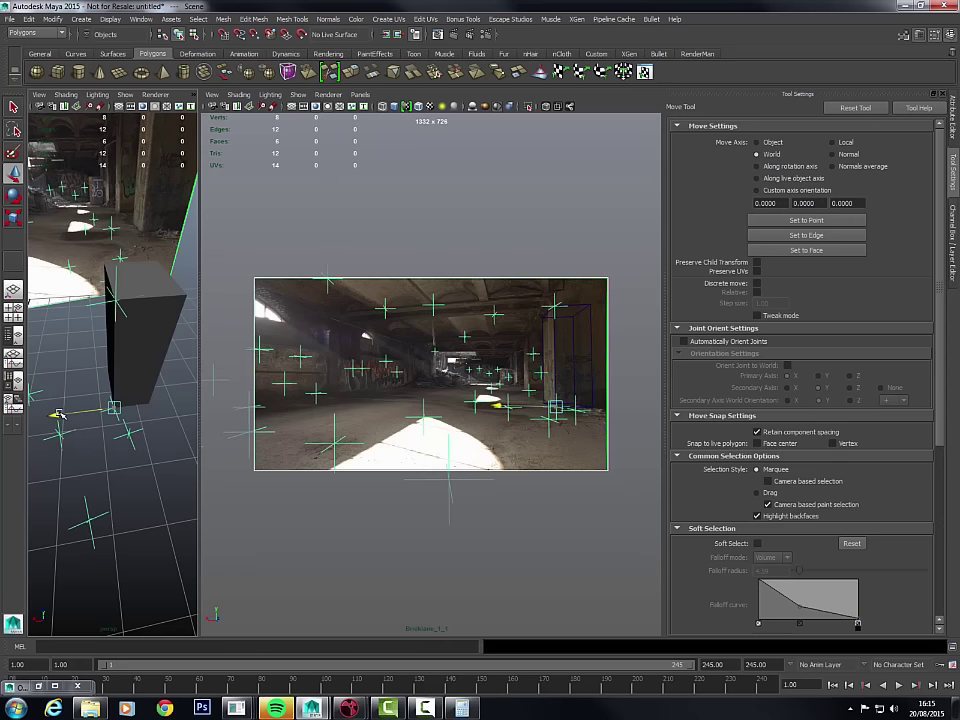
- Select the column and play back the enlarged camera view to check how it sticks to the pillar
key("space")
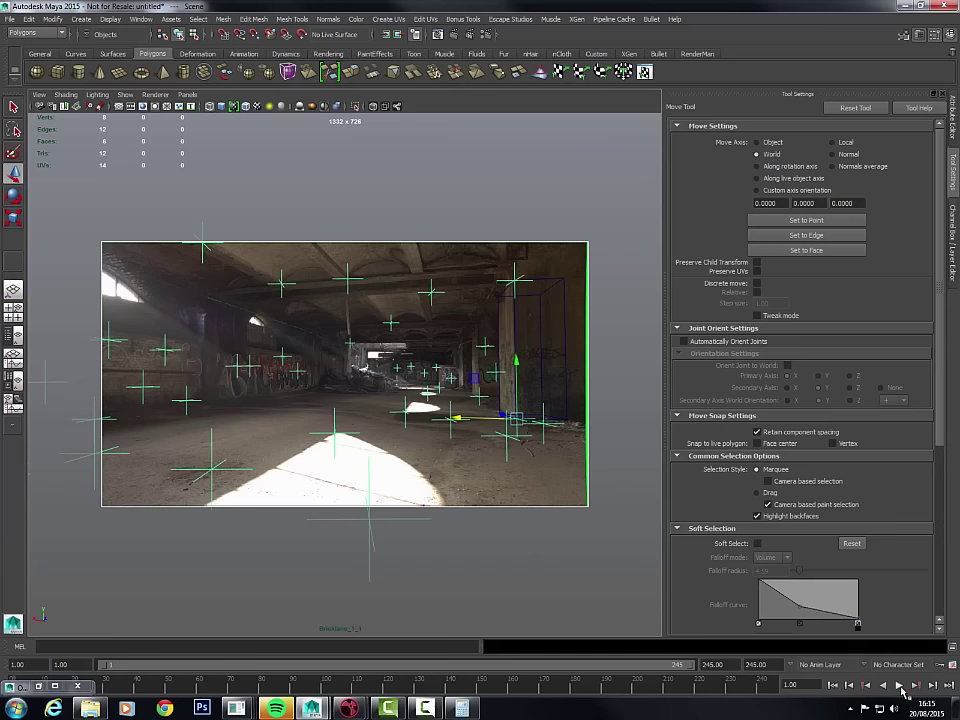
key("alt+v")
left_click(576, 354)
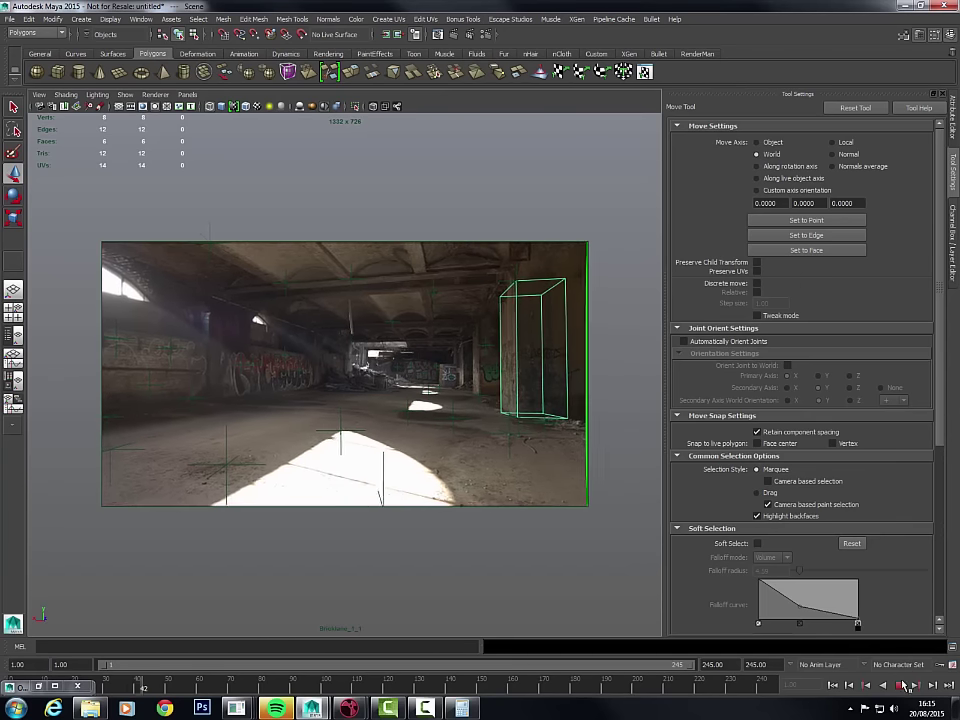
left_click(533, 405)
key("Escape")
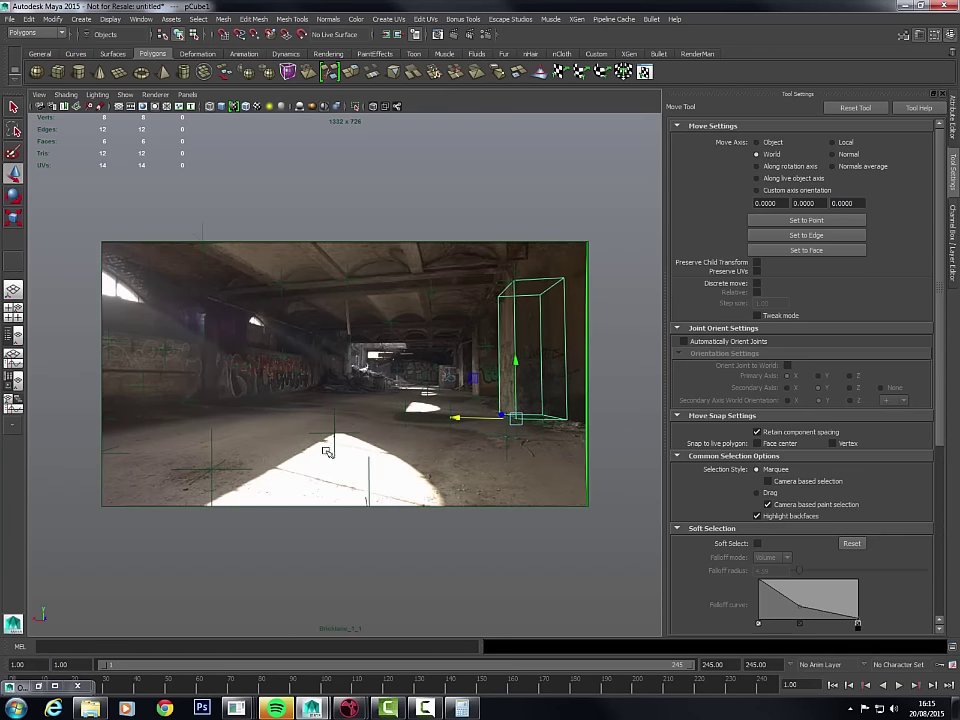
- Select the Scene group again and rotate it slightly about the world Y axis to refine its alignment with the column
key("space")
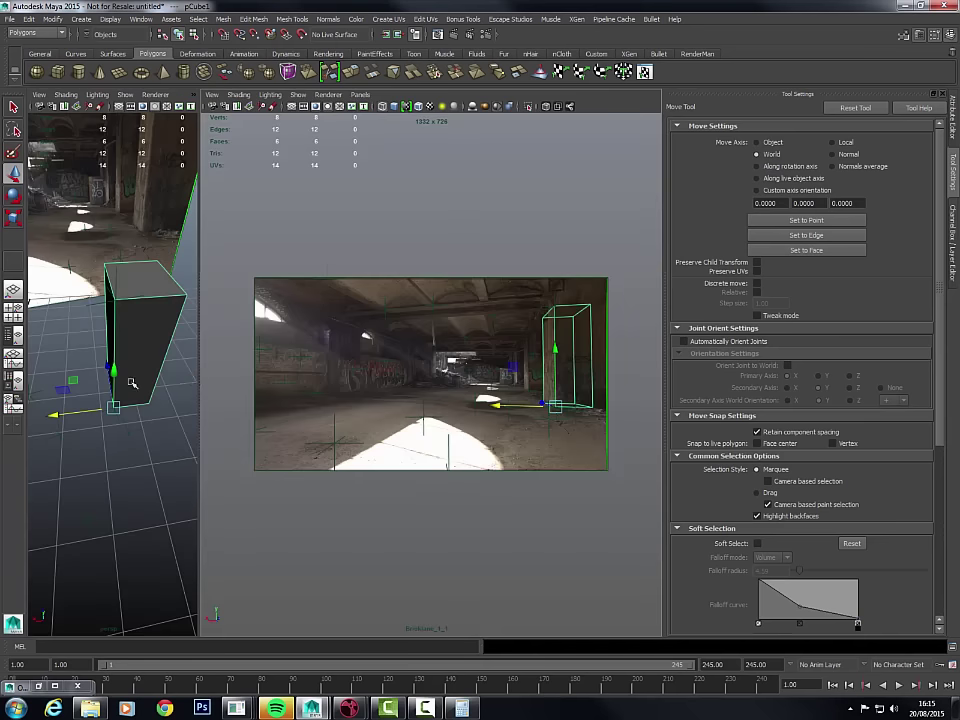
left_click(36, 687)
left_click(189, 255)
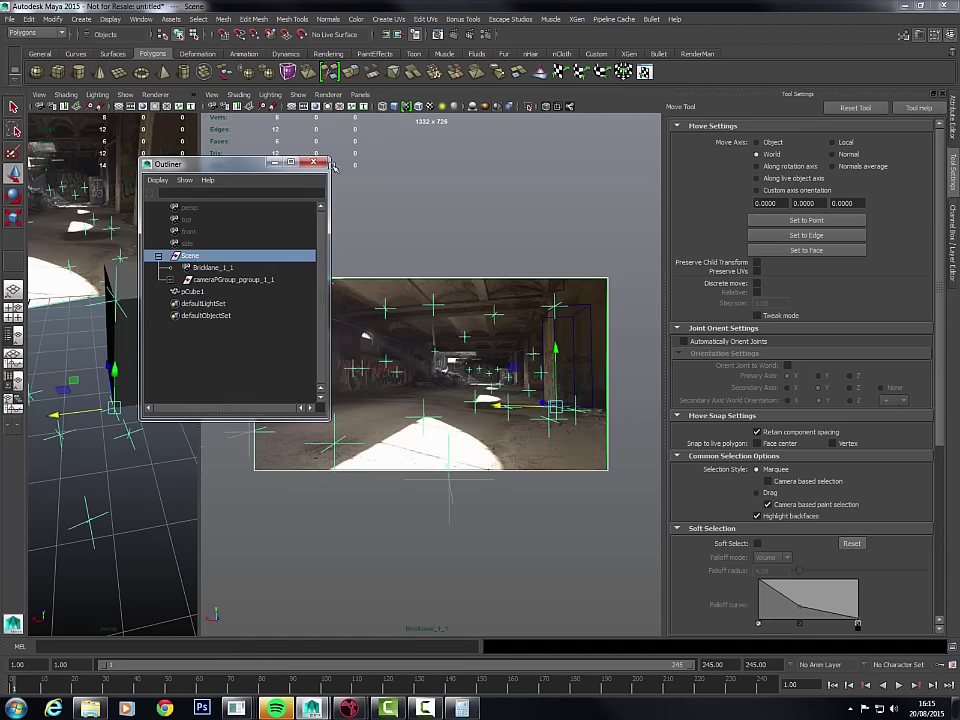
left_click(123, 237)
key("e")
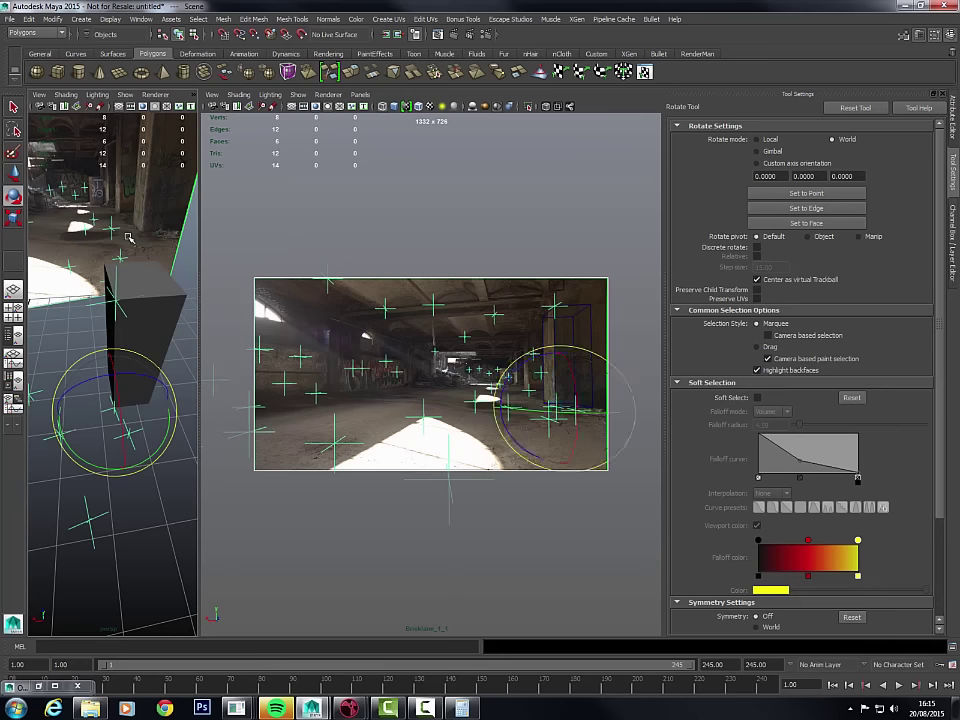
left_click_drag(159, 437, 148, 414)
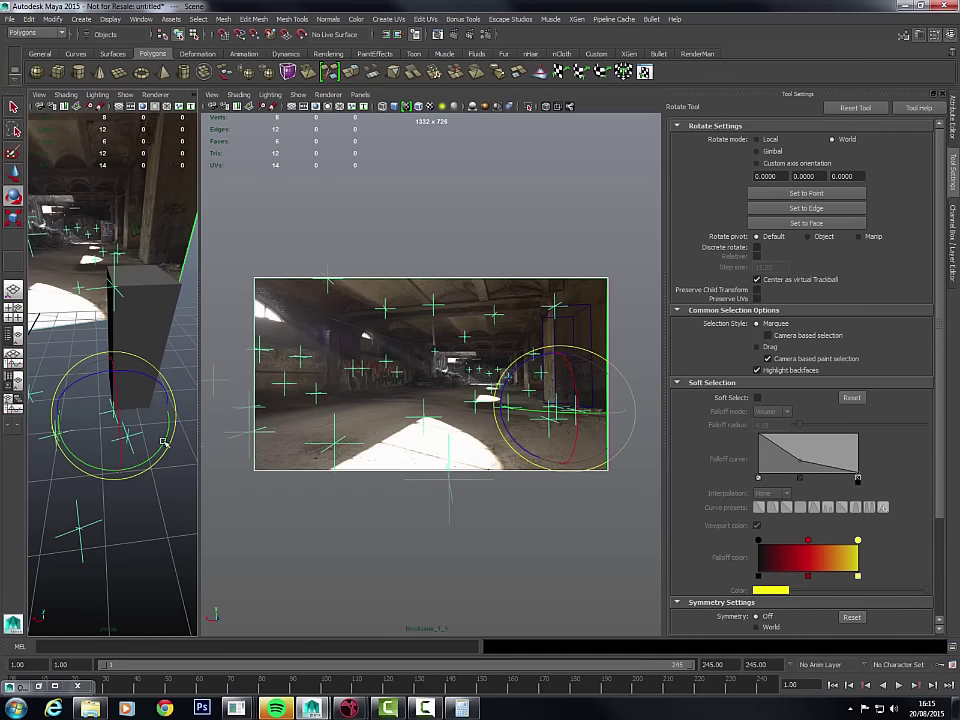
left_click_drag(165, 440, 164, 440)
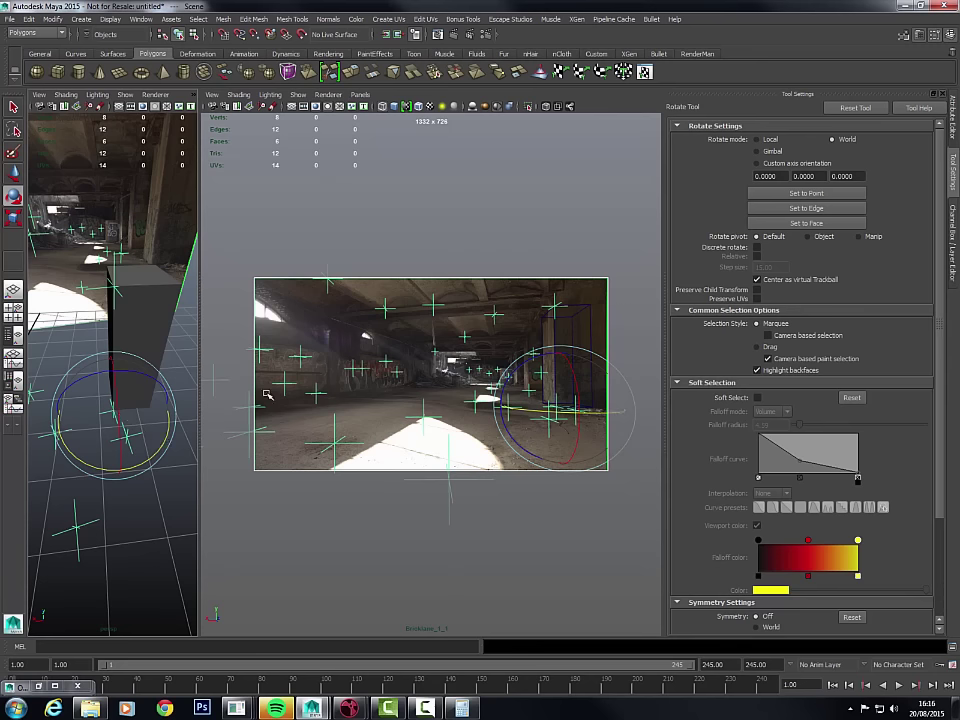
- Replay the shot in the enlarged camera view with the column selected to check its alignment with the pillar
key("space")
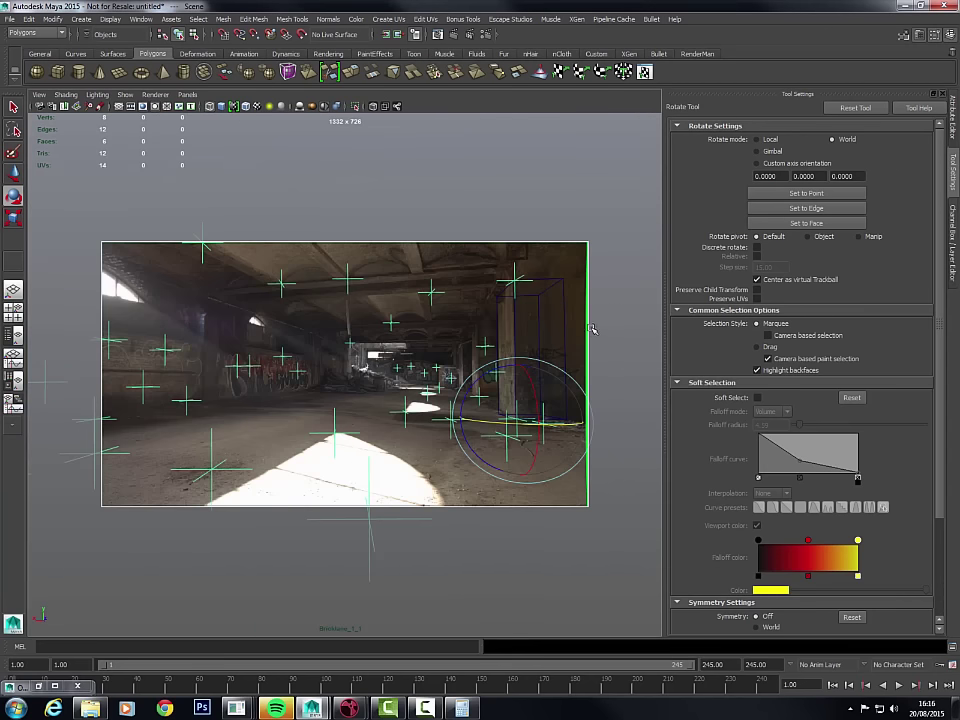
left_click(590, 420)
key("alt+v")
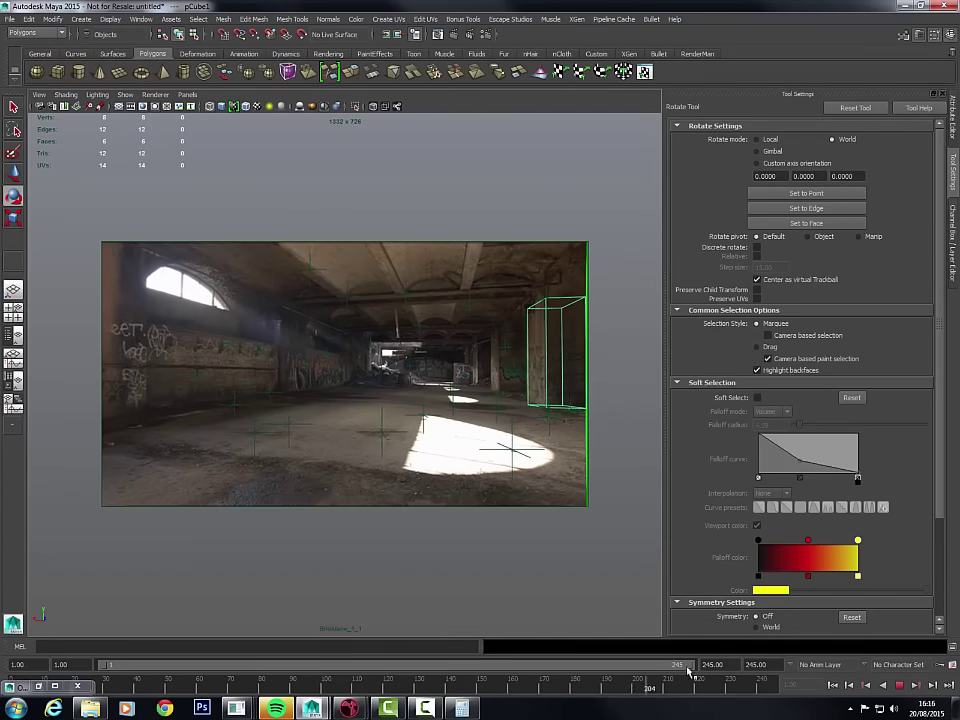
left_click_drag(690, 670, 202, 672)
key("alt+v")
key("alt+v")
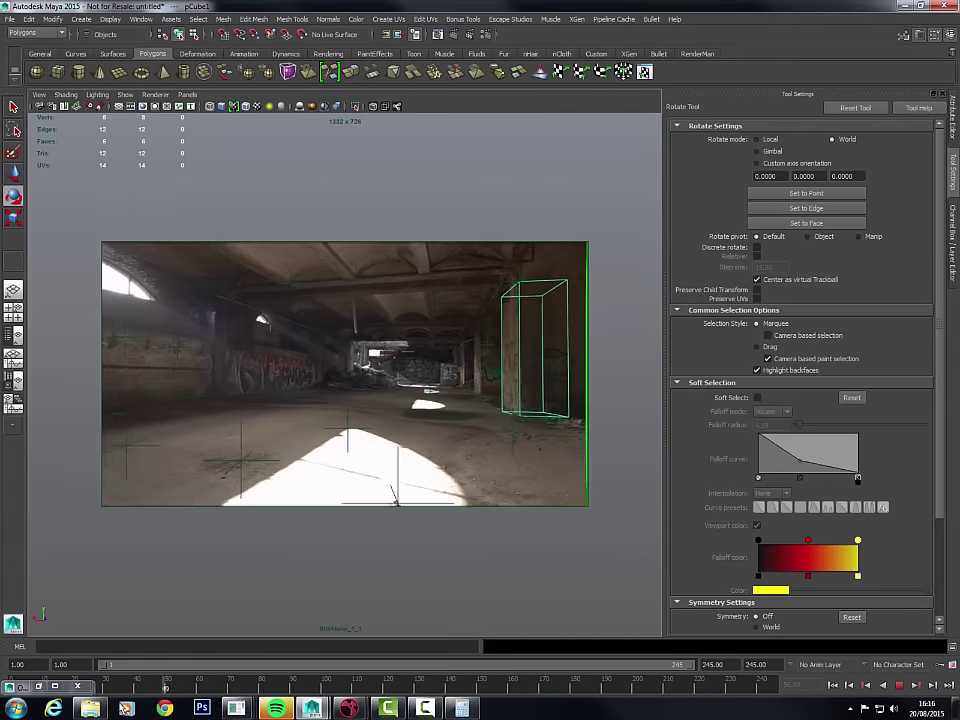
key("alt+v")
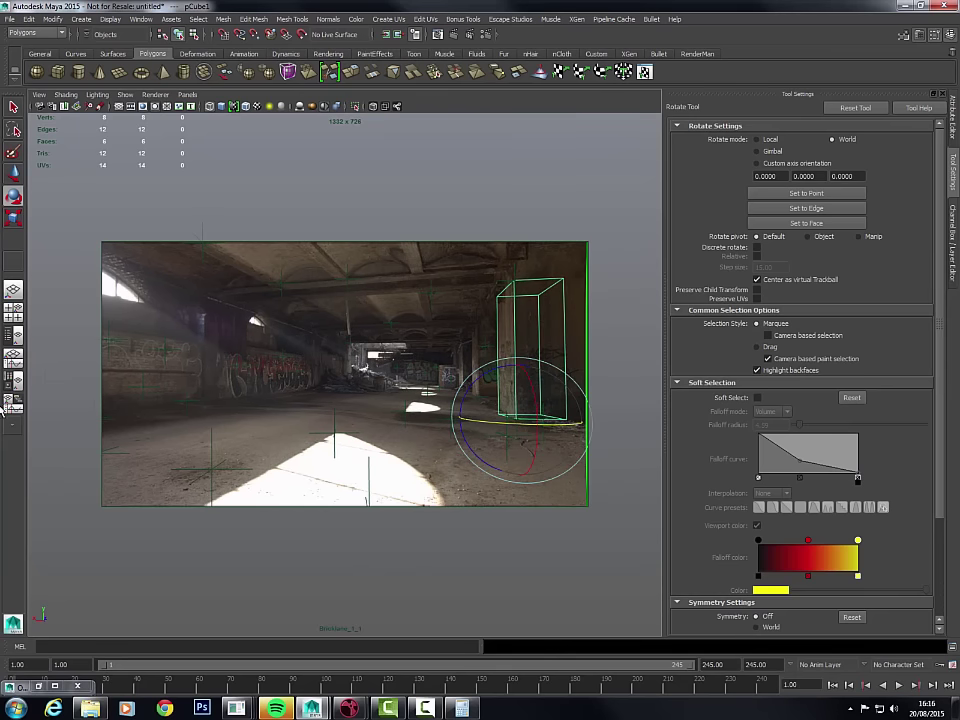
- Create a polygon plane on the floor, display the geometry shaded and enable discrete rotation with a 15-degree step
left_click(119, 72)
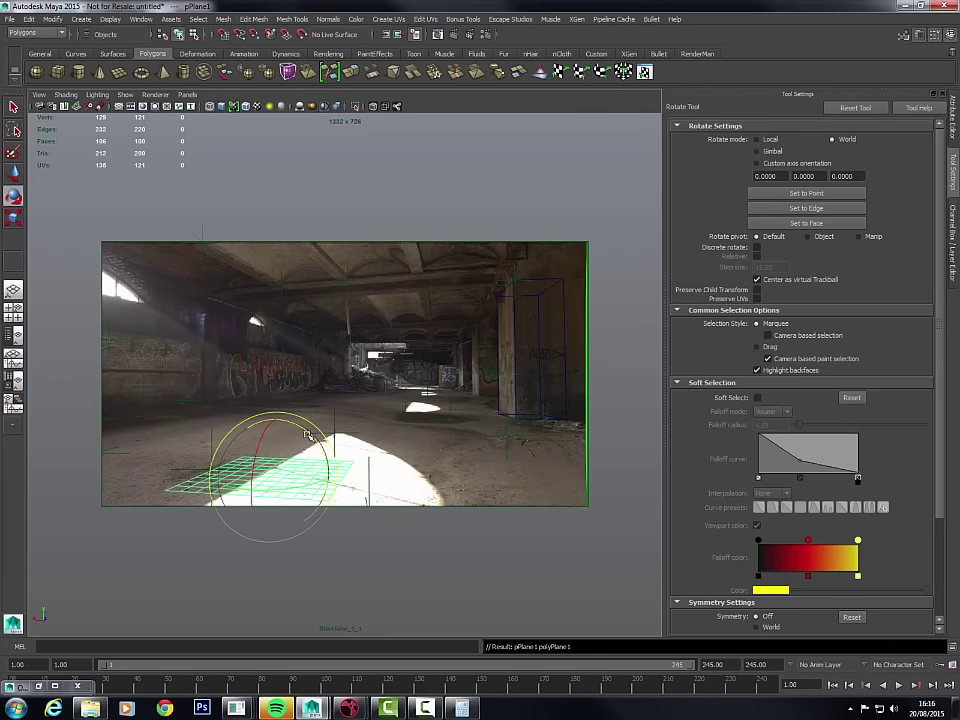
key("5")
key("j")
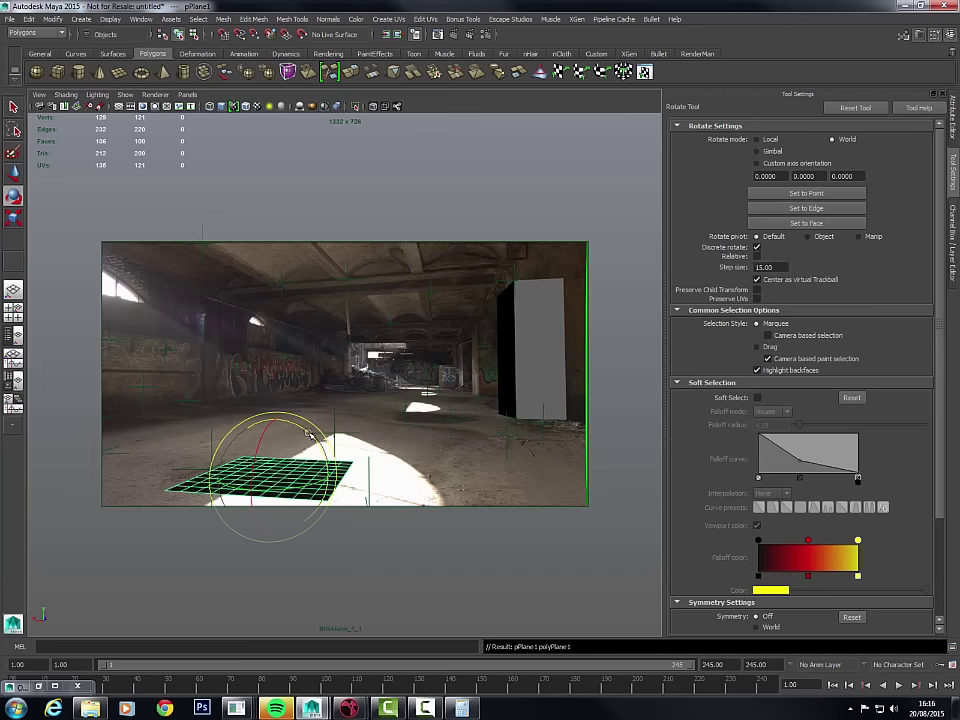
- Rotate the polygon plane to stand upright and move it onto a tracking locator at the left wall
mouse_move(302, 430)
left_mouse_down()
mouse_move(325, 451)
mouse_move(315, 444)
left_mouse_up()
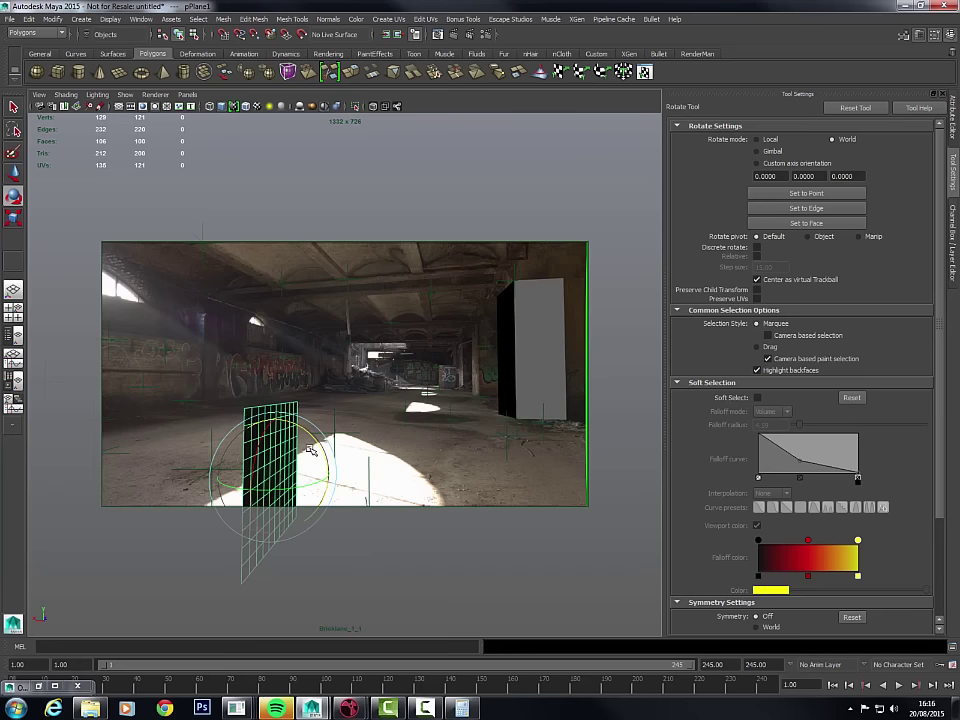
key("w")
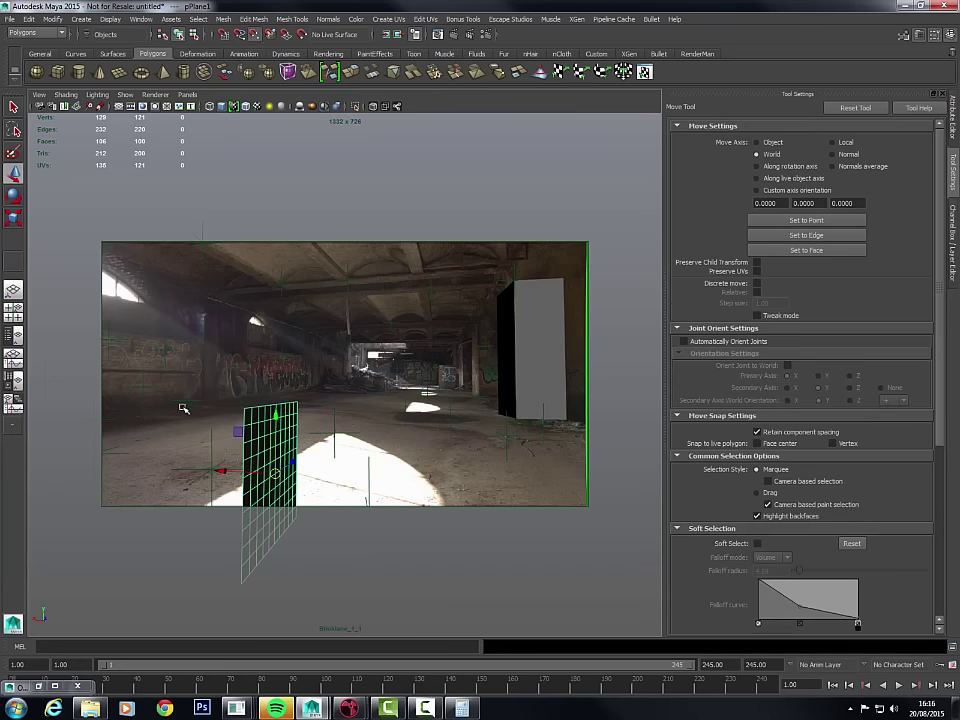
middle_click_drag(144, 387, 143, 385)
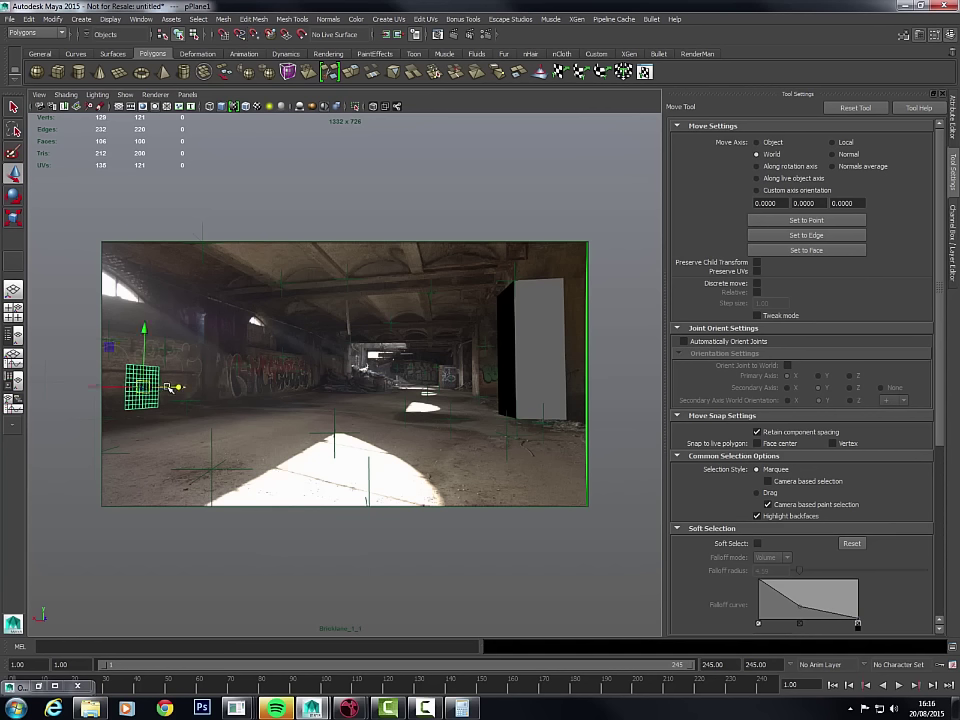
- Snap the plane's pivot to its lower corner, then scale the plane in height and length to cover the left wall
key("v")
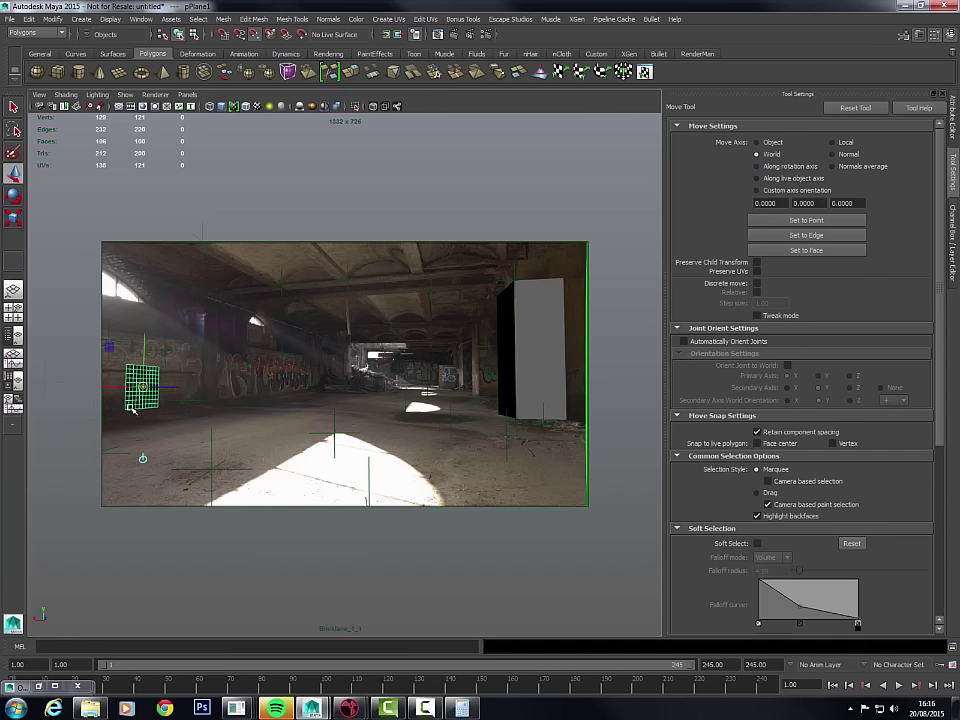
middle_click_drag(127, 408, 125, 410)
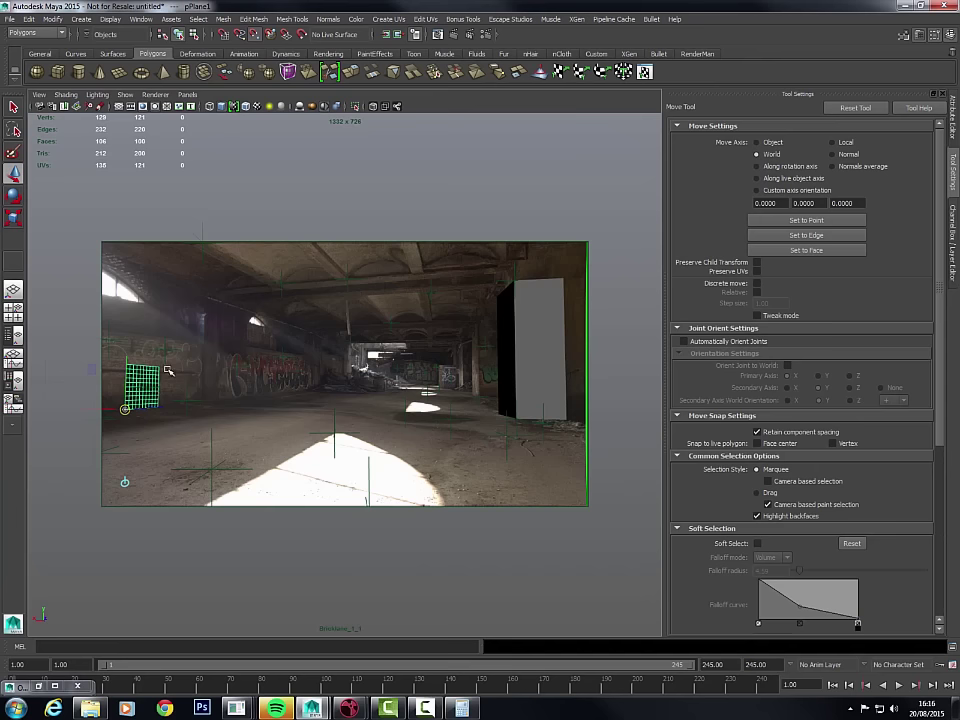
key("r")
left_click_drag(124, 353, 121, 319)
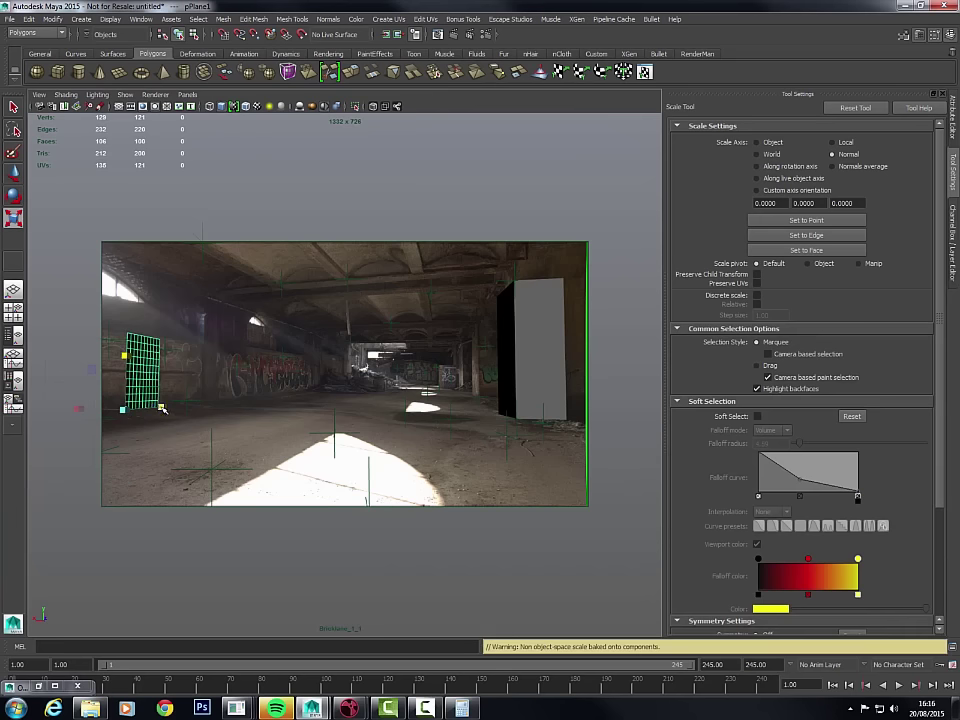
left_click_drag(162, 408, 101, 421)
key("w")
key("r")
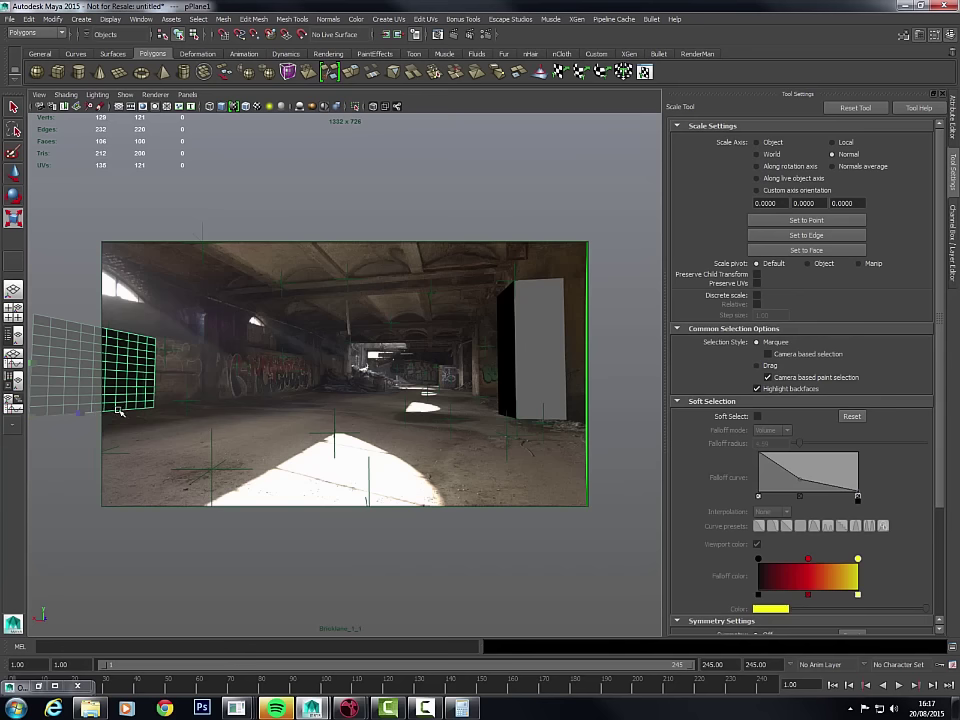
left_click_drag(80, 412, 110, 410)
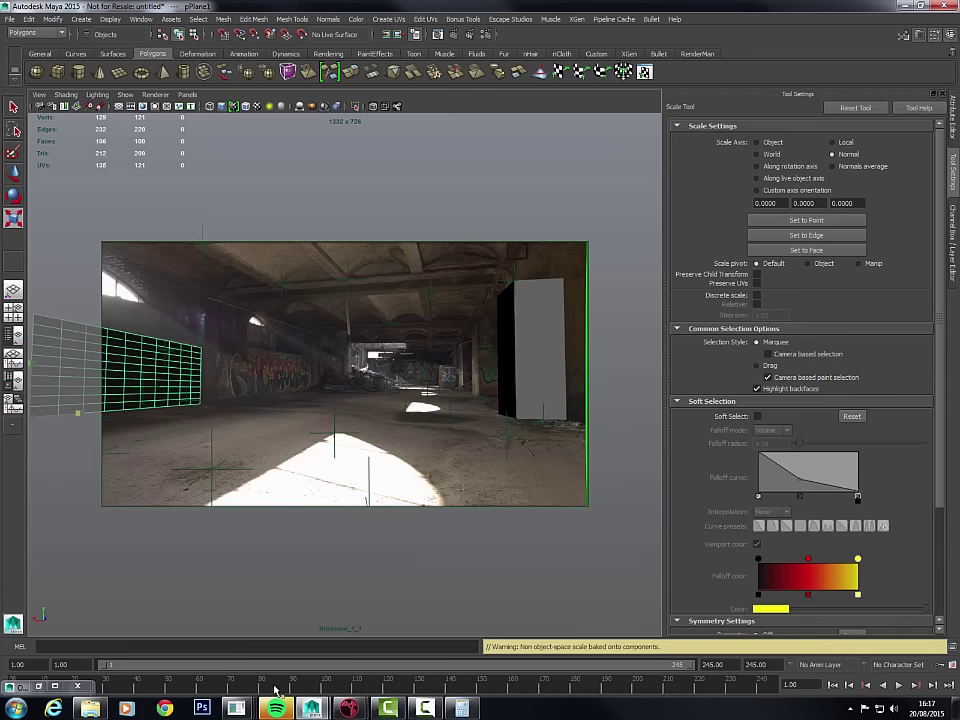
- Play the shot to check how the plane sticks to the wall, and inspect its position among the locators in perspective
left_click(899, 685)
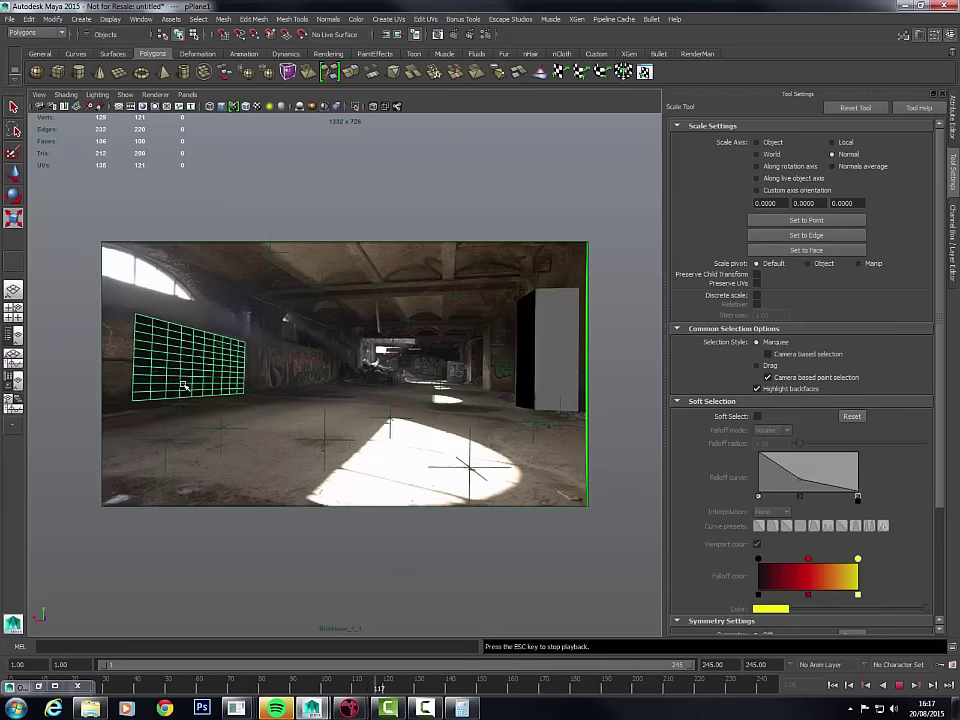
left_click(866, 689)
key("space")
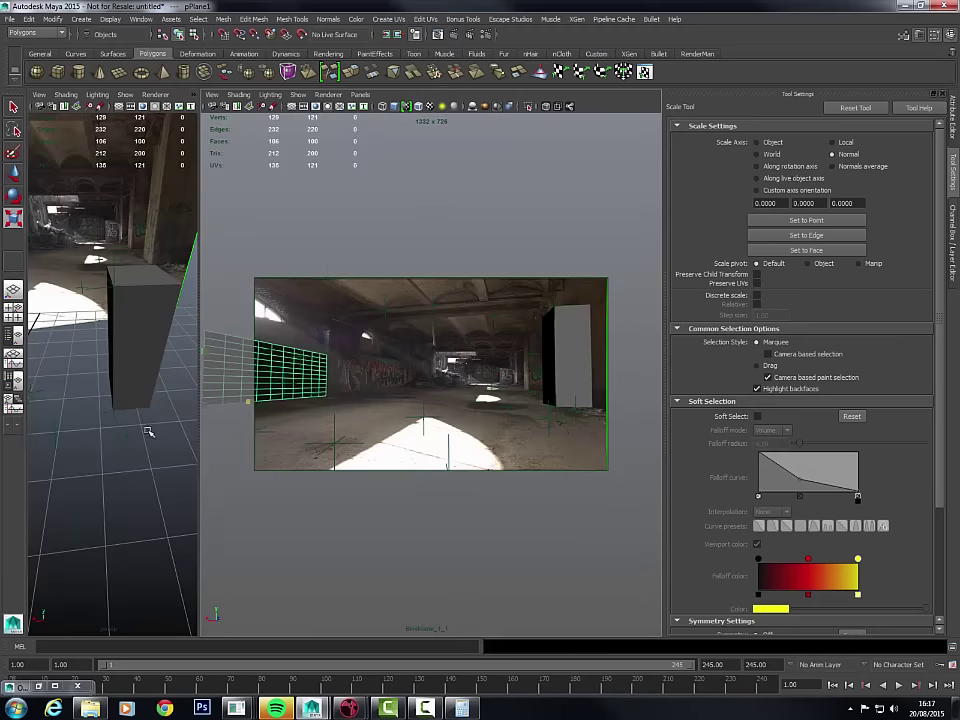
key("space")
right_click_drag(210, 420, 184, 364, "alt")
left_click_drag(184, 364, 403, 396, "alt")
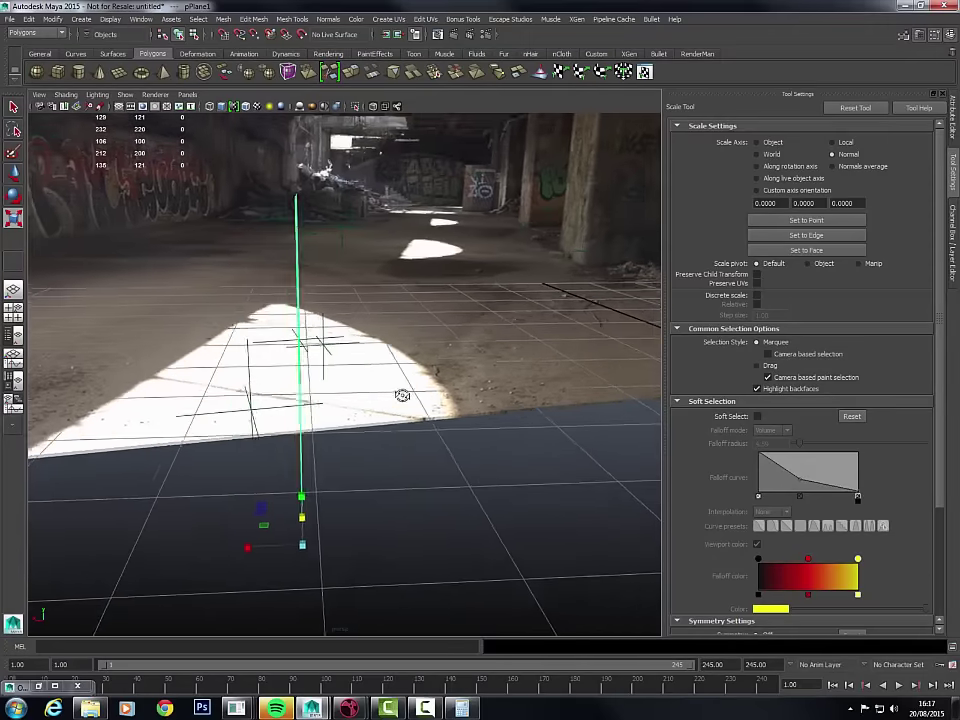
left_click_drag(306, 343, 357, 372, "alt")
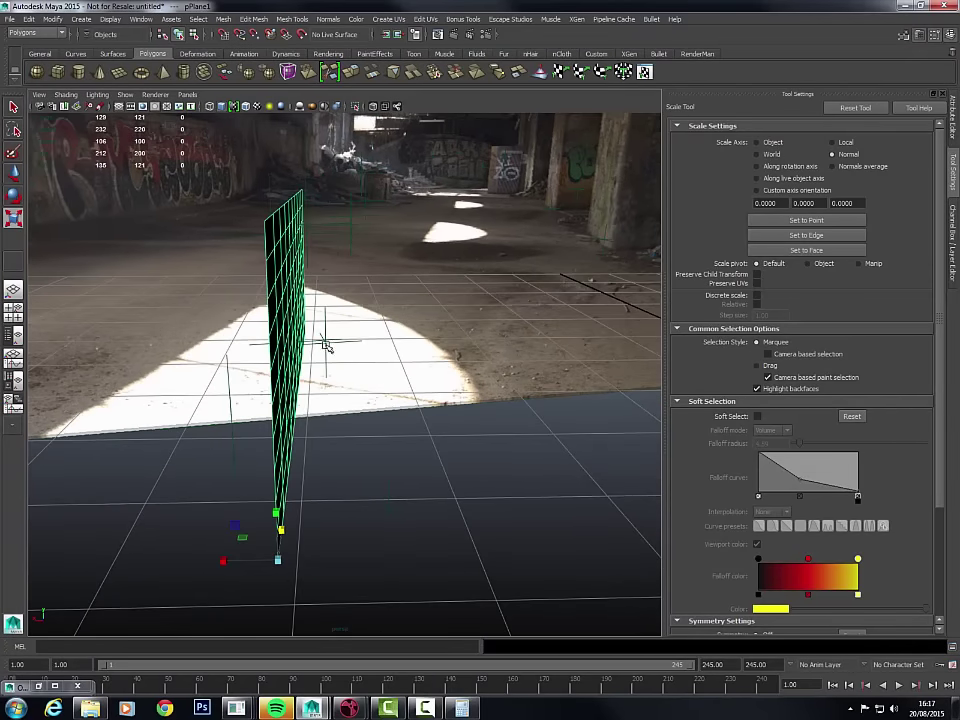
key("[")
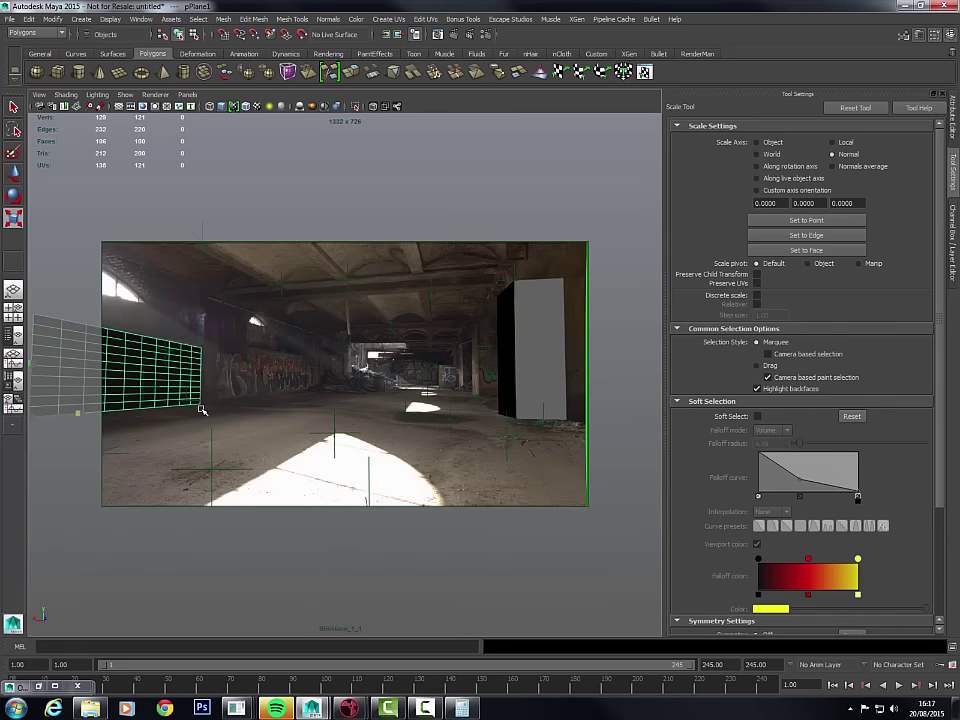
- Show the camera view in wireframe, then snap the plane's pivot to a bottom-edge vertex and the plane onto the nearby tracking locator
key("4")
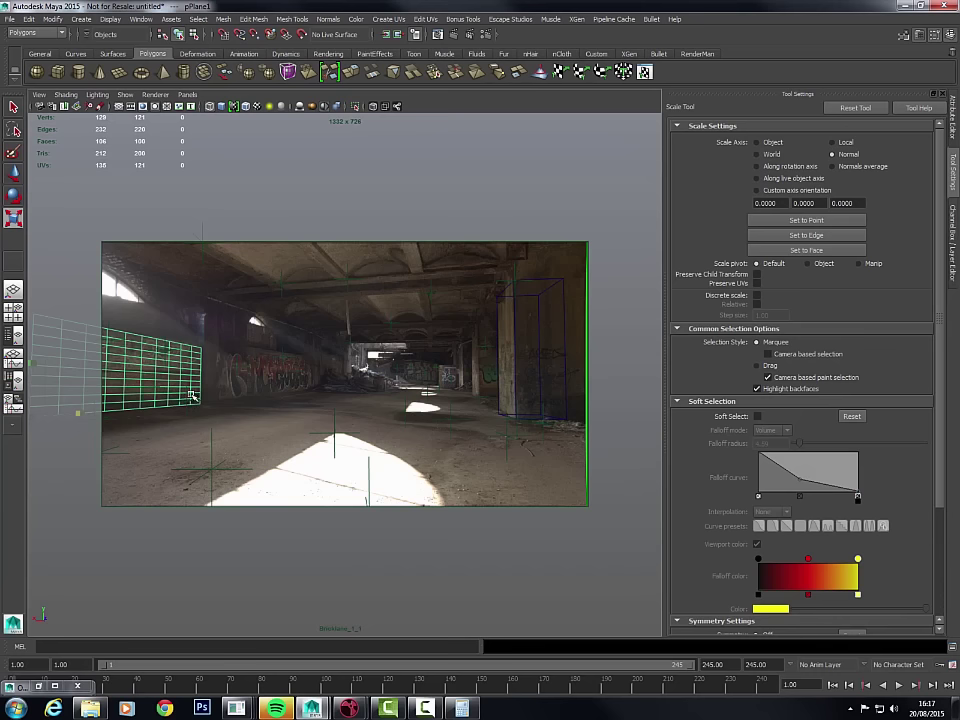
key("space")
scroll(264, 396, "down", 2)
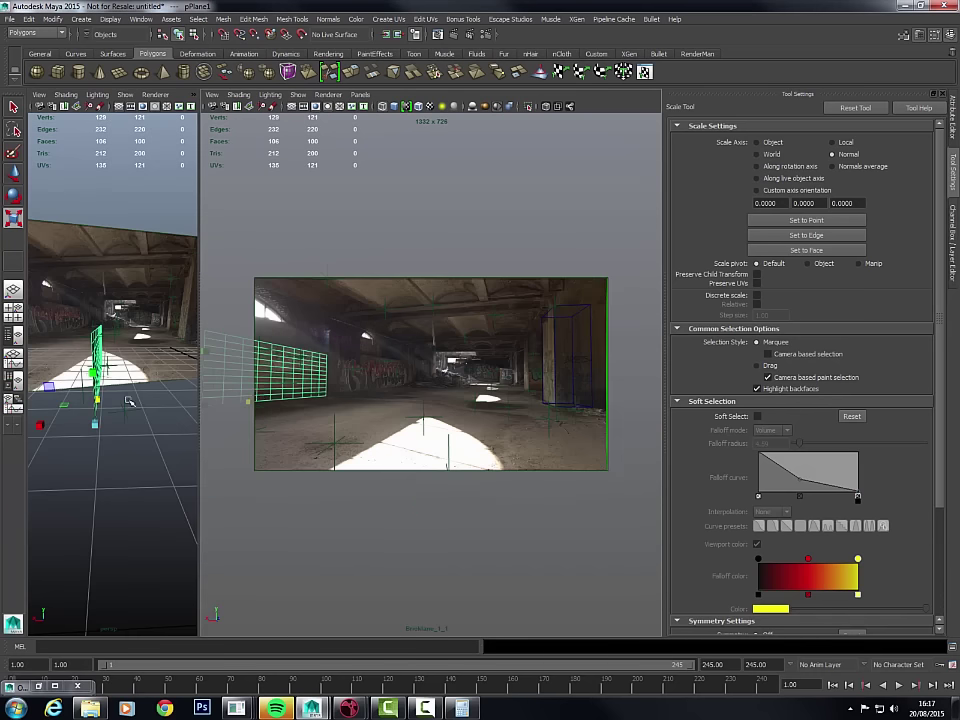
key("space")
left_click_drag(171, 403, 238, 407, "alt")
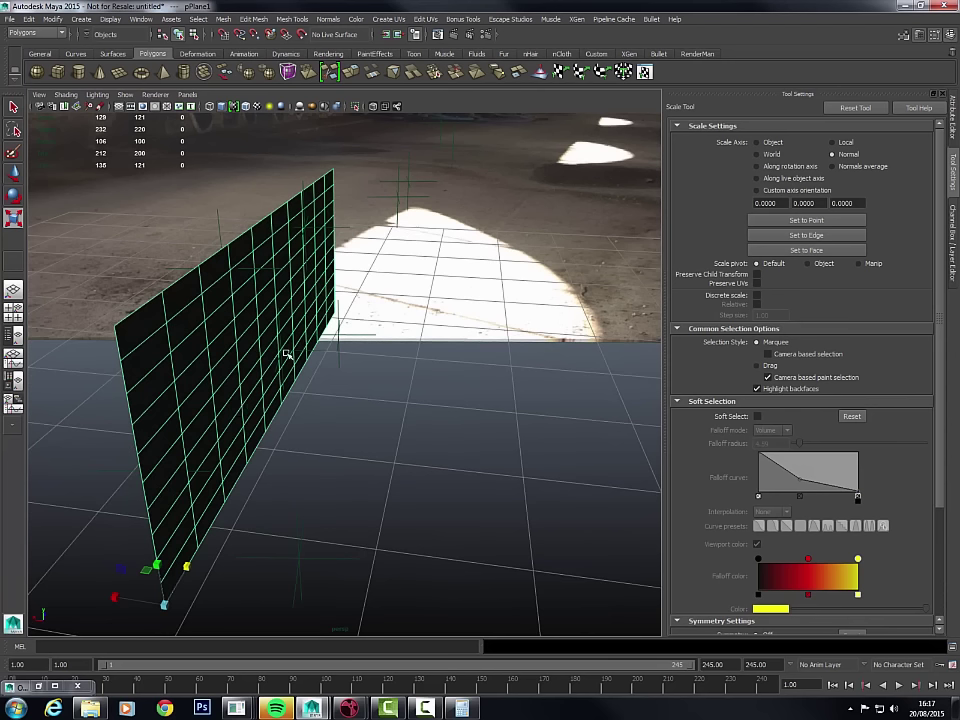
key("d")
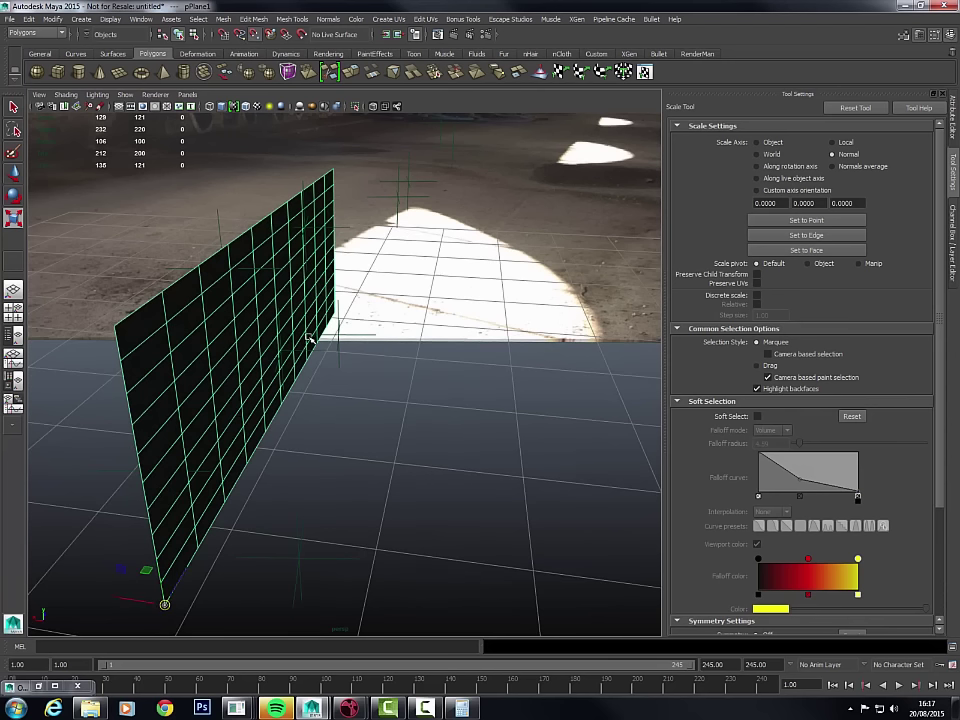
left_click(308, 360)
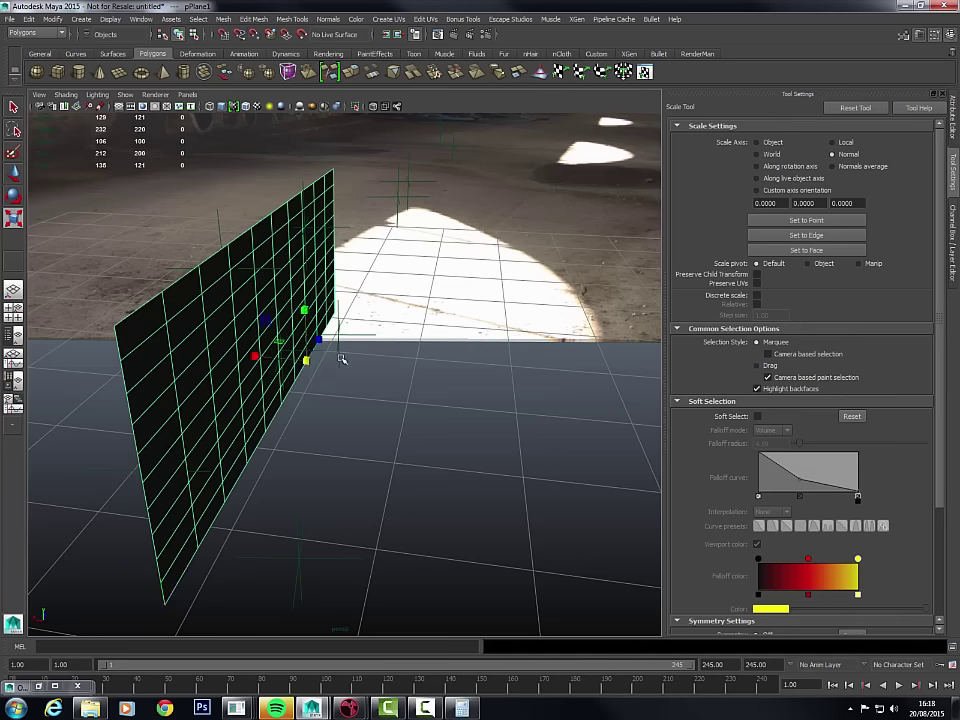
key("w")
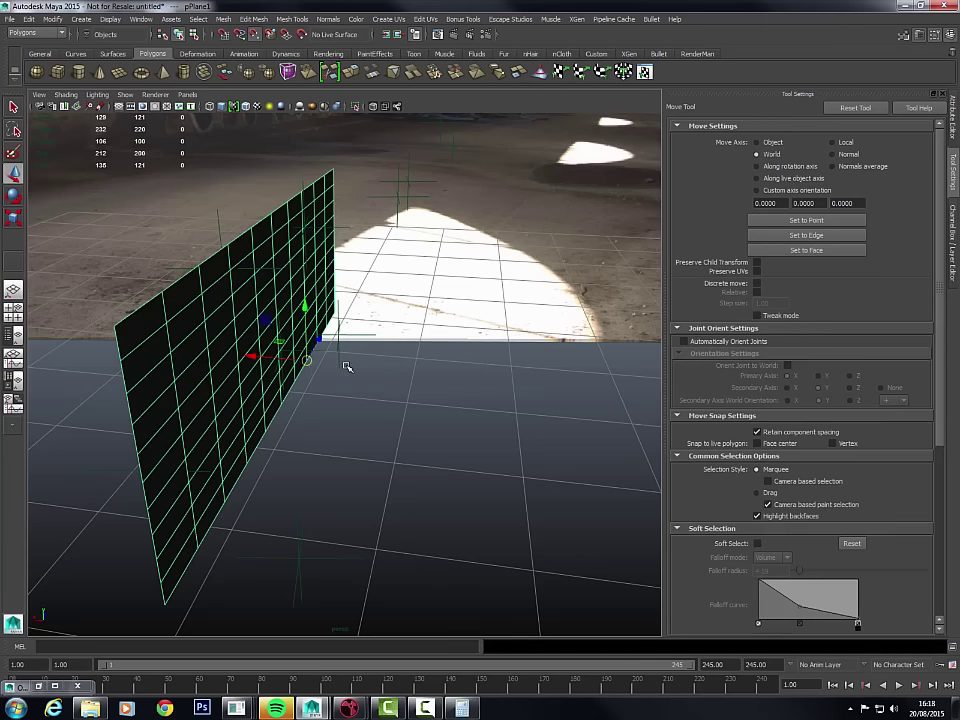
middle_click_drag(345, 364, 339, 335)
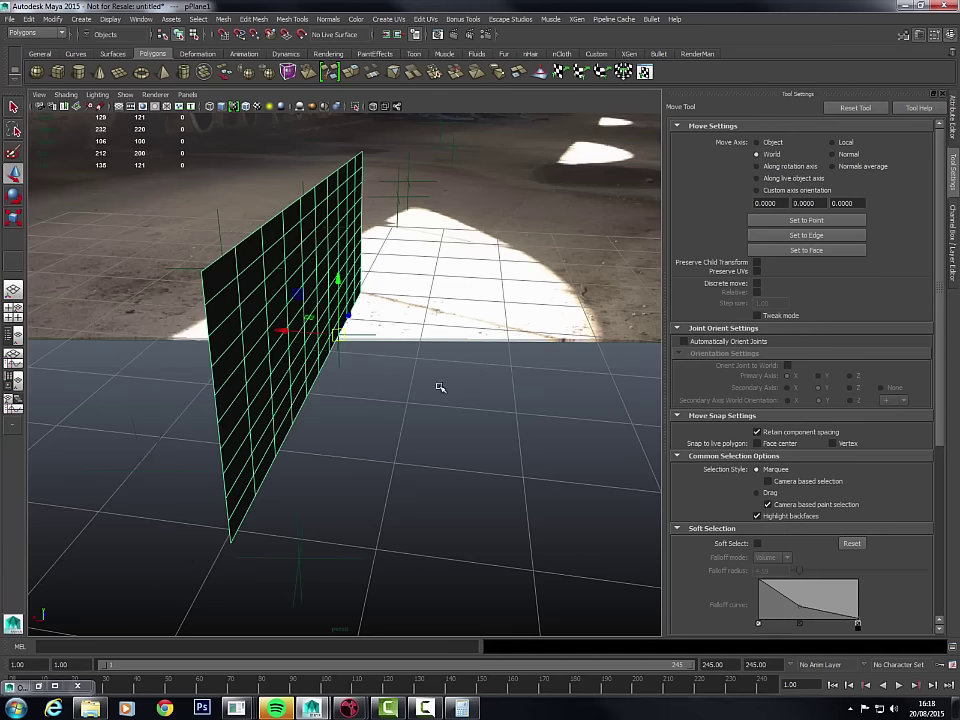
- Scale the plane's height down slightly in the camera view to fit the left wall
key("bracketleft")
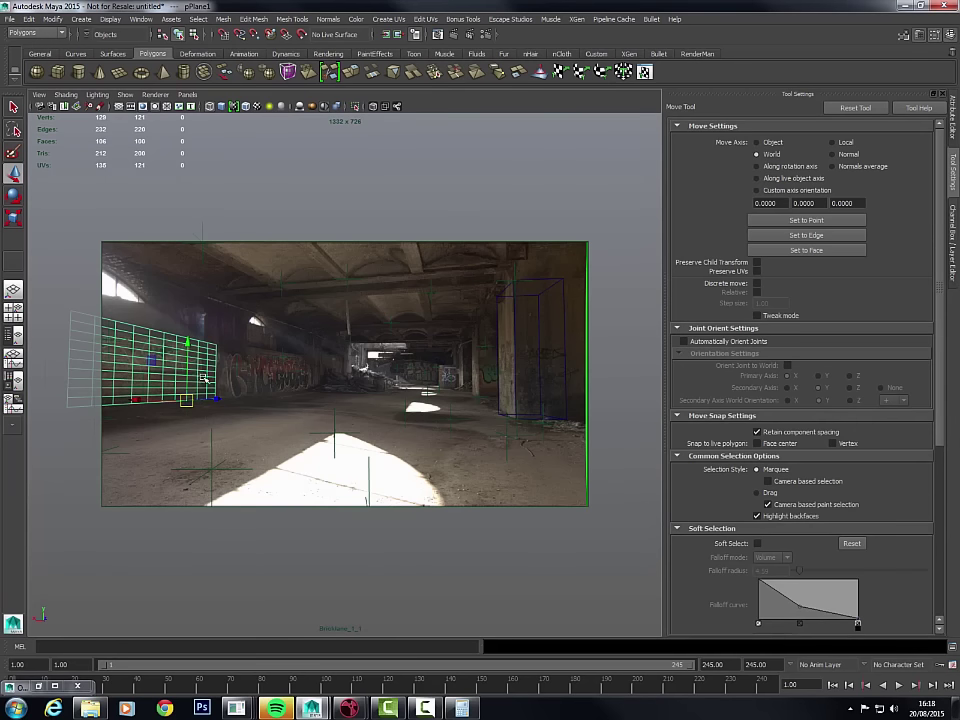
key("r")
left_click_drag(188, 351, 189, 354)
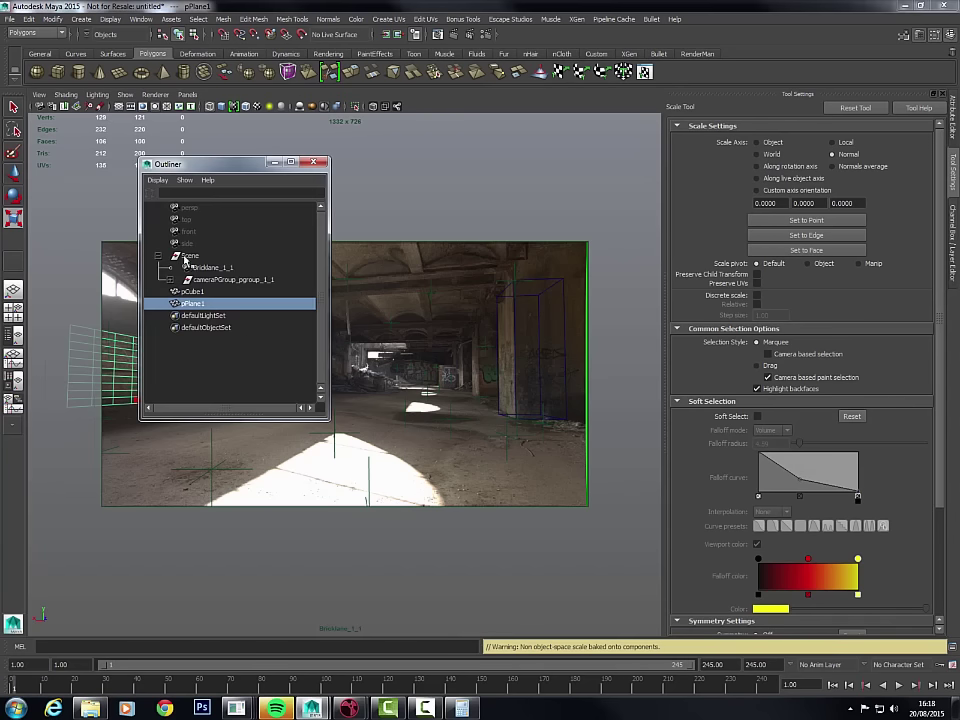
- Select the Scene group and rotate it slightly about the world Y axis to line the wall up with the plane
left_click(186, 257)
key("space")
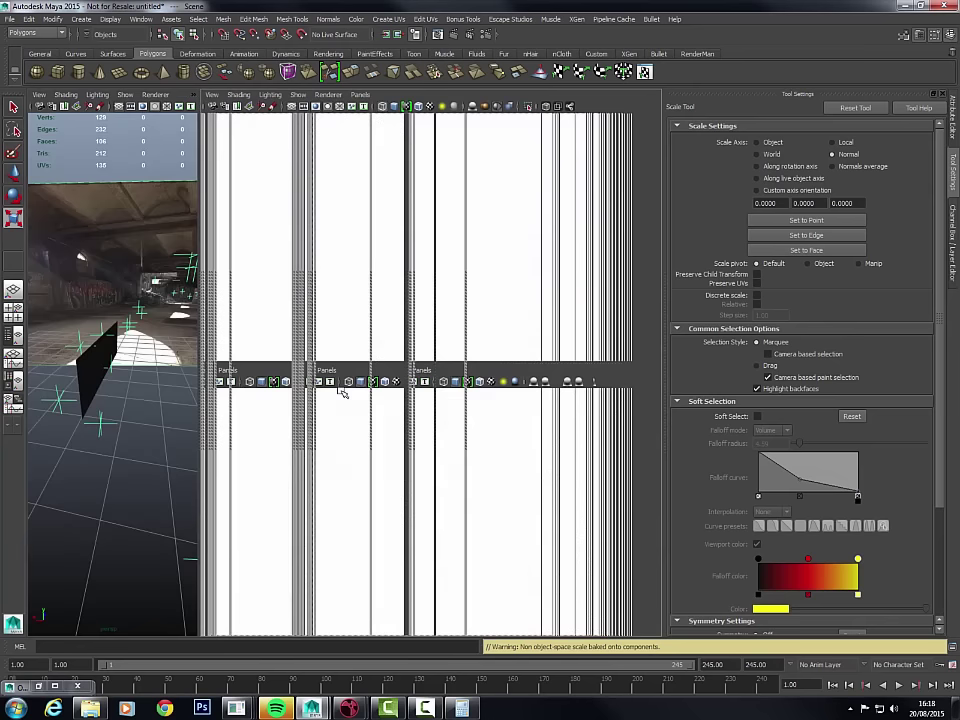
key("e")
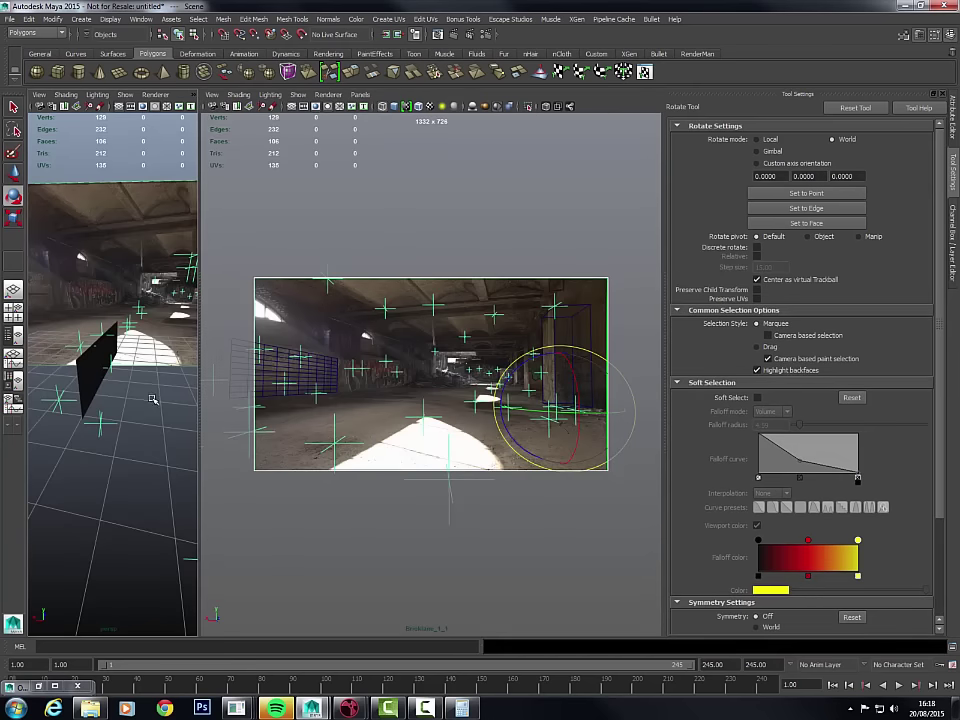
mouse_move(152, 401)
left_mouse_down("alt")
mouse_move(131, 383)
mouse_move(140, 388)
left_mouse_up("alt")
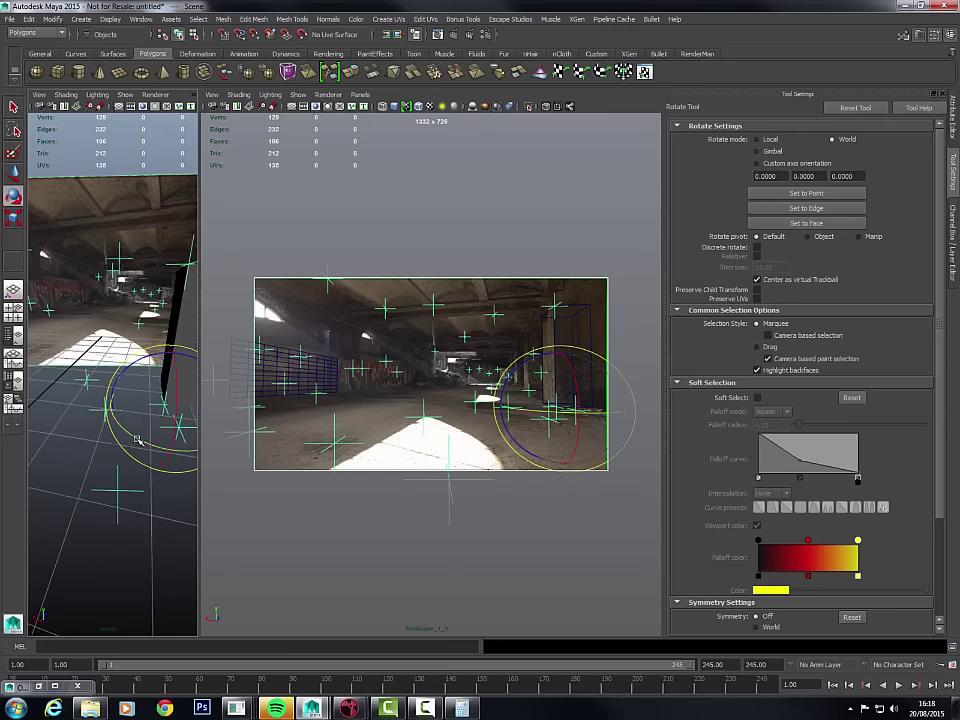
mouse_move(137, 438)
left_mouse_down("alt")
mouse_move(149, 445)
mouse_move(141, 444)
left_mouse_up("alt")
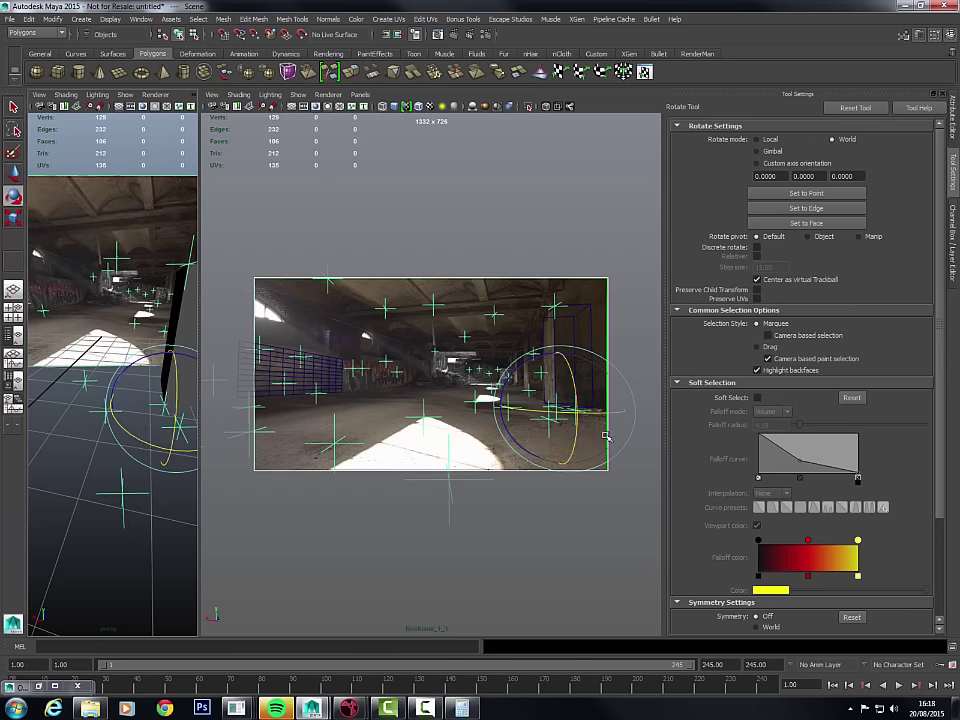
left_click_drag(596, 328, 606, 412)
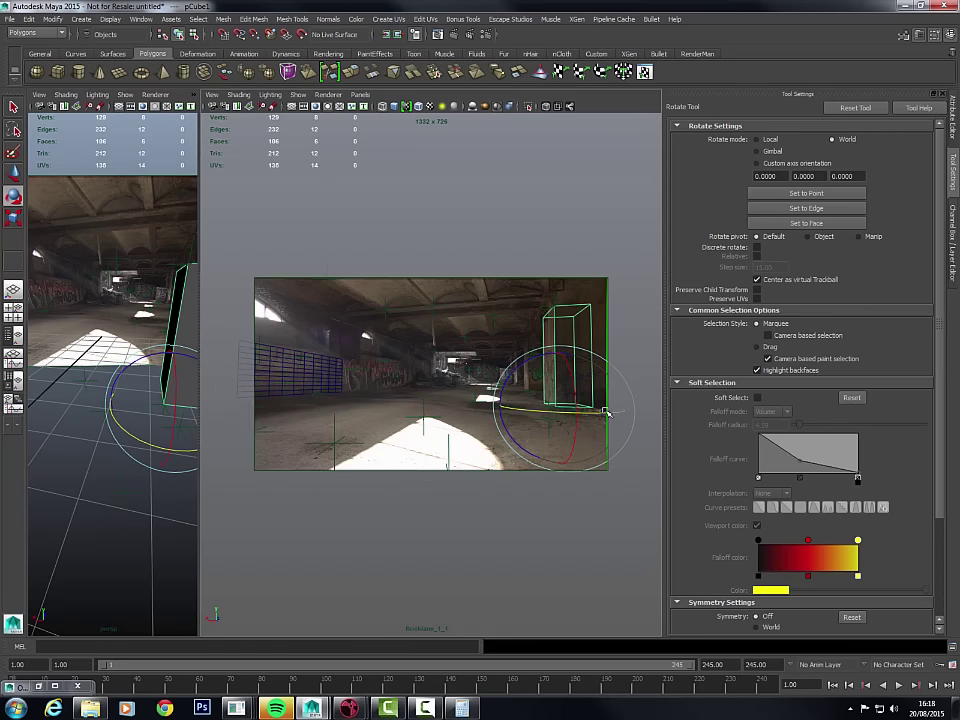
key("space")
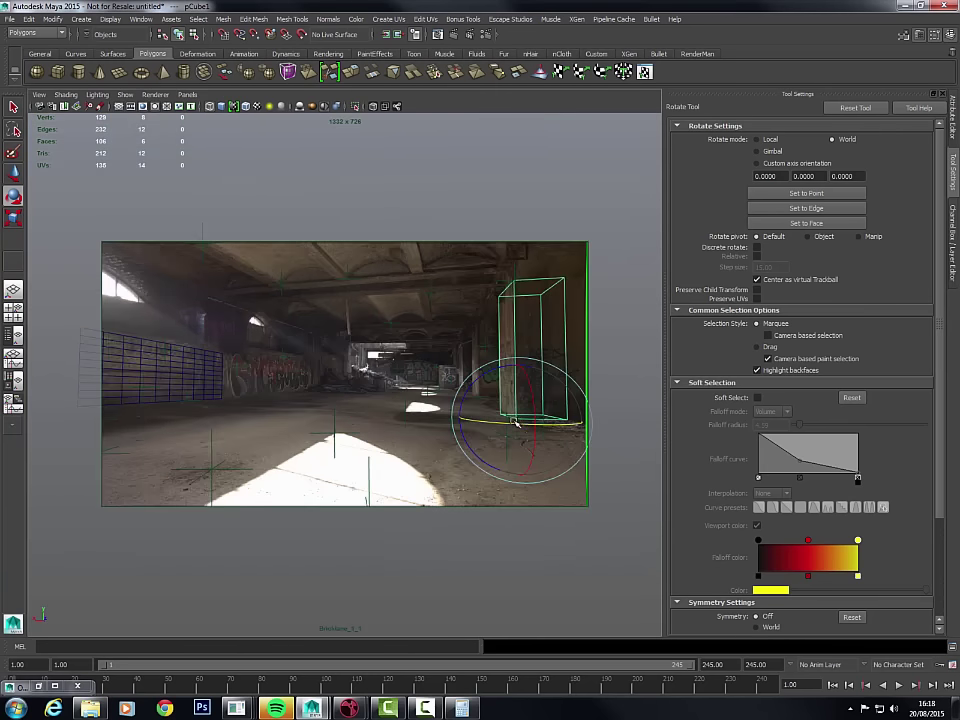
key("ctrl+z")
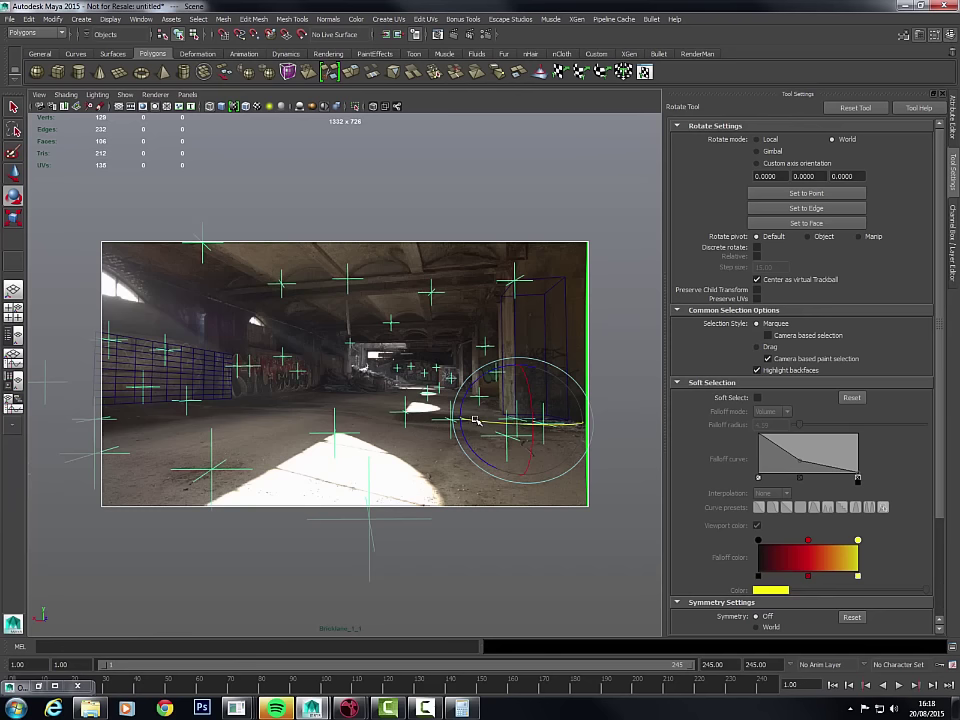
left_click_drag(477, 421, 483, 422)
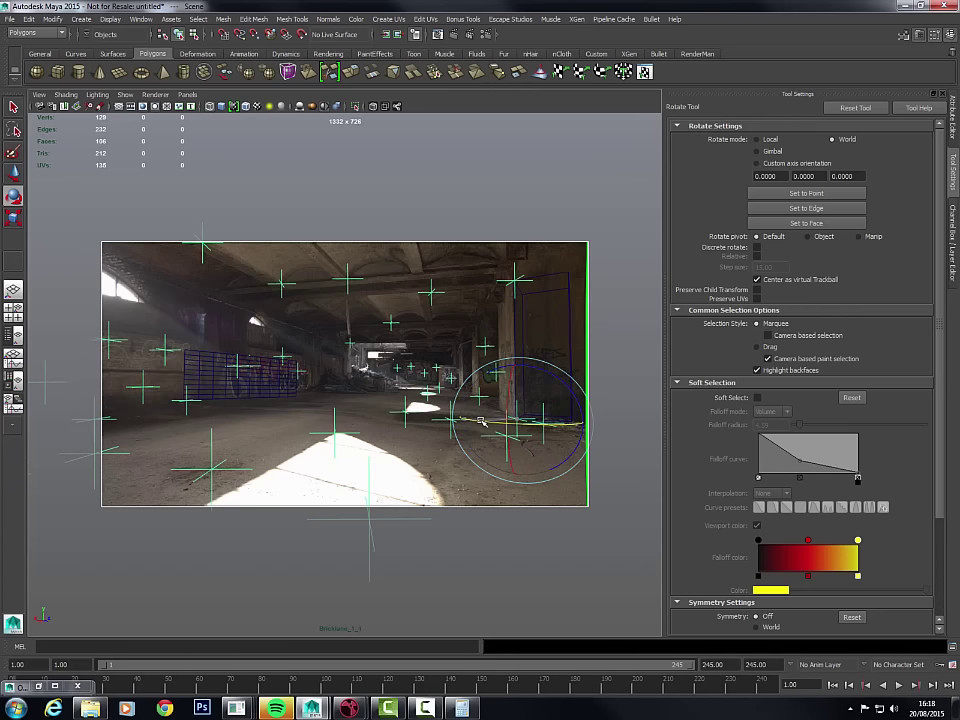
key("ctrl+z")
- Rotate the Scene group slightly further about world Y and replay the shot with the column selected to check its alignment
key("space")
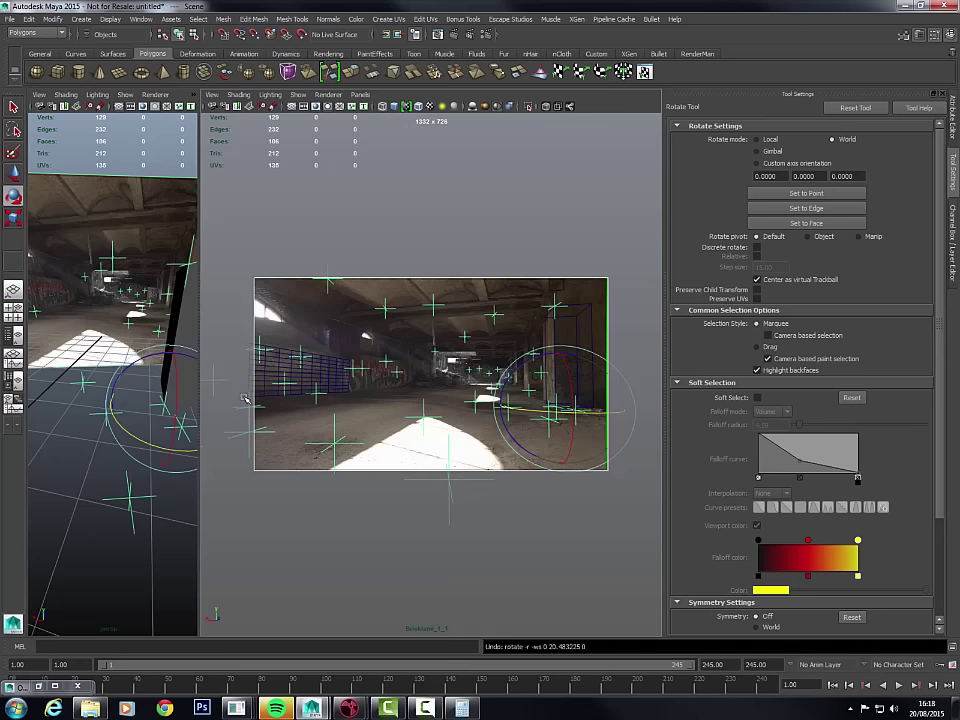
left_click_drag(144, 443, 148, 446, "alt")
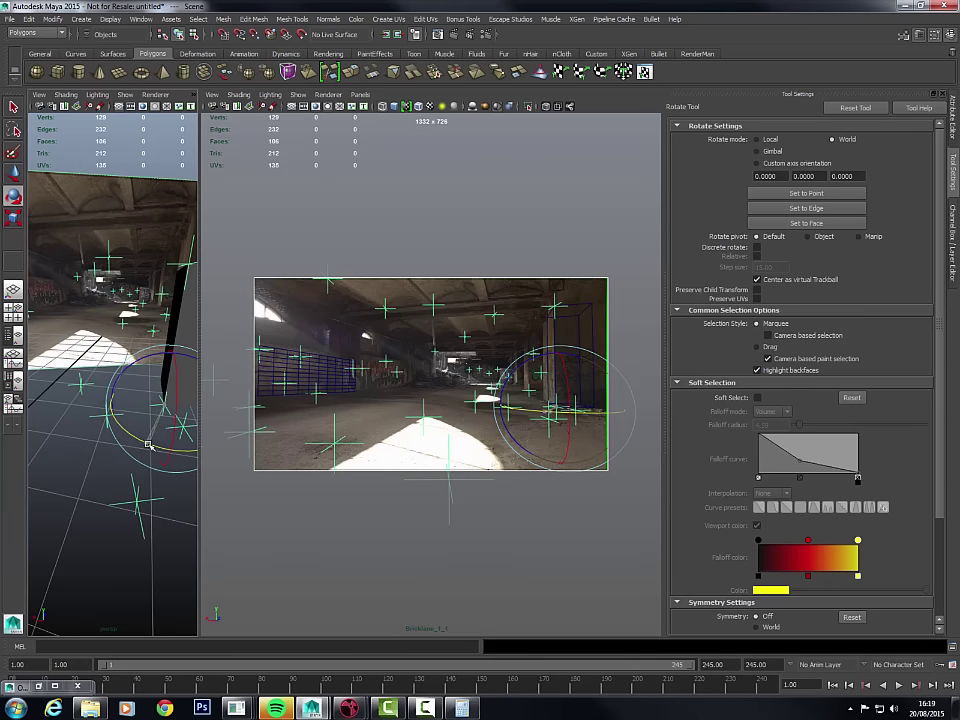
key("space")
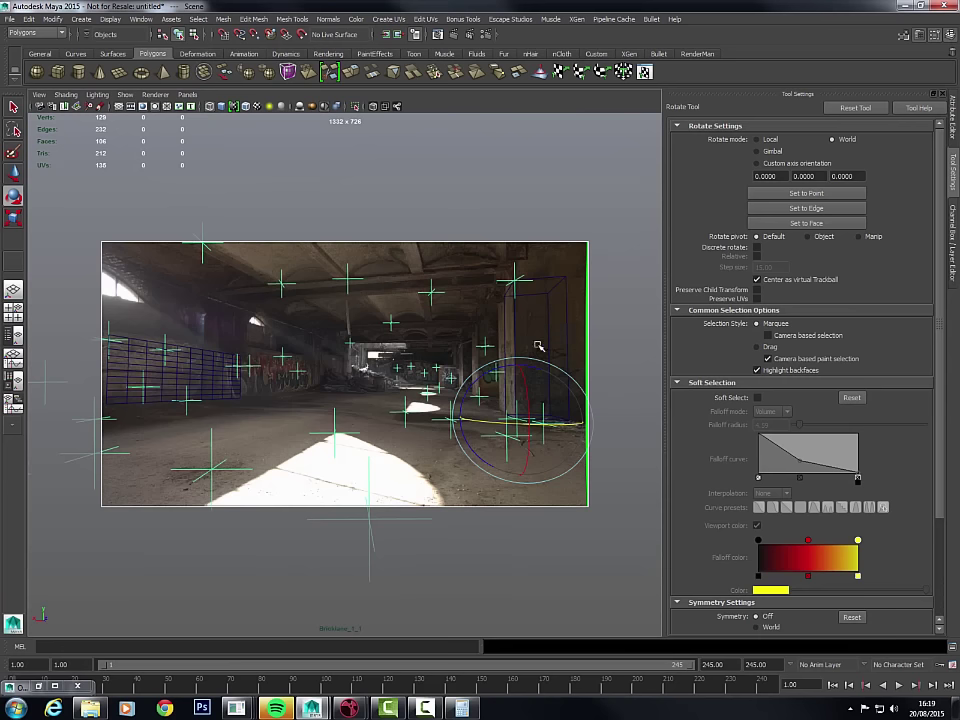
left_click(527, 333)
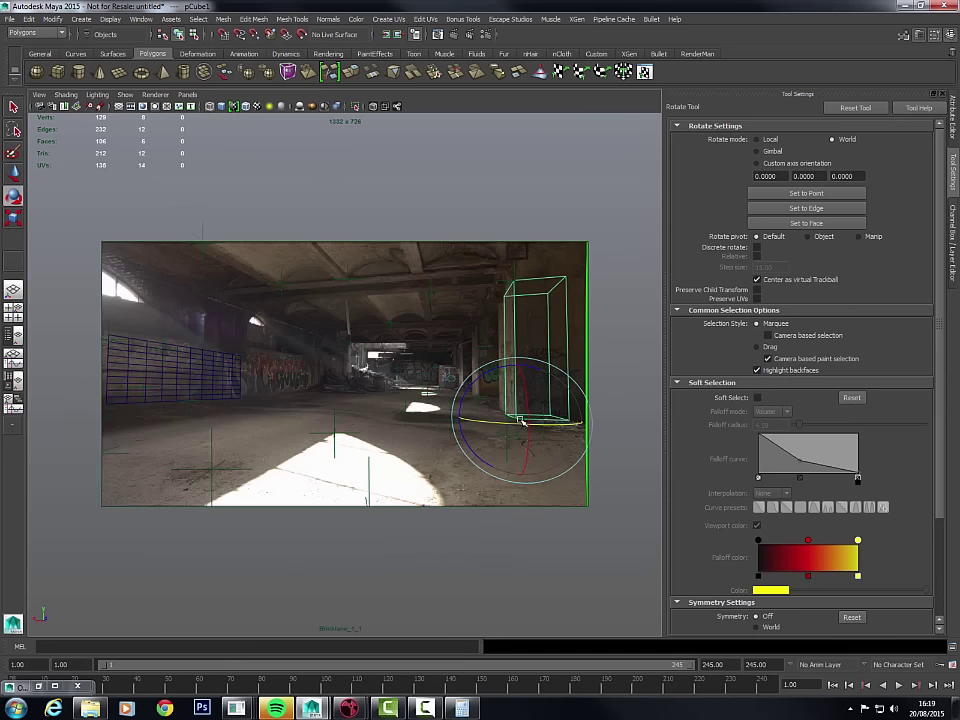
left_click_drag(714, 690, 600, 686)
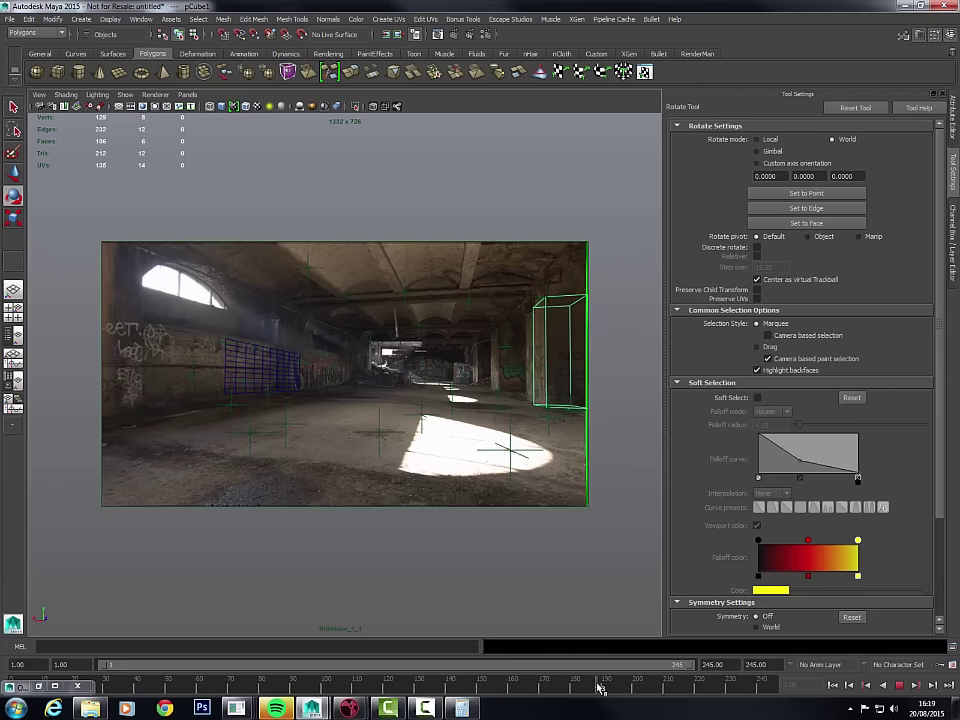
- Scale the column slightly wider to fit the pillar in the camera view, then scrub the timeline to check the fit
key("r")
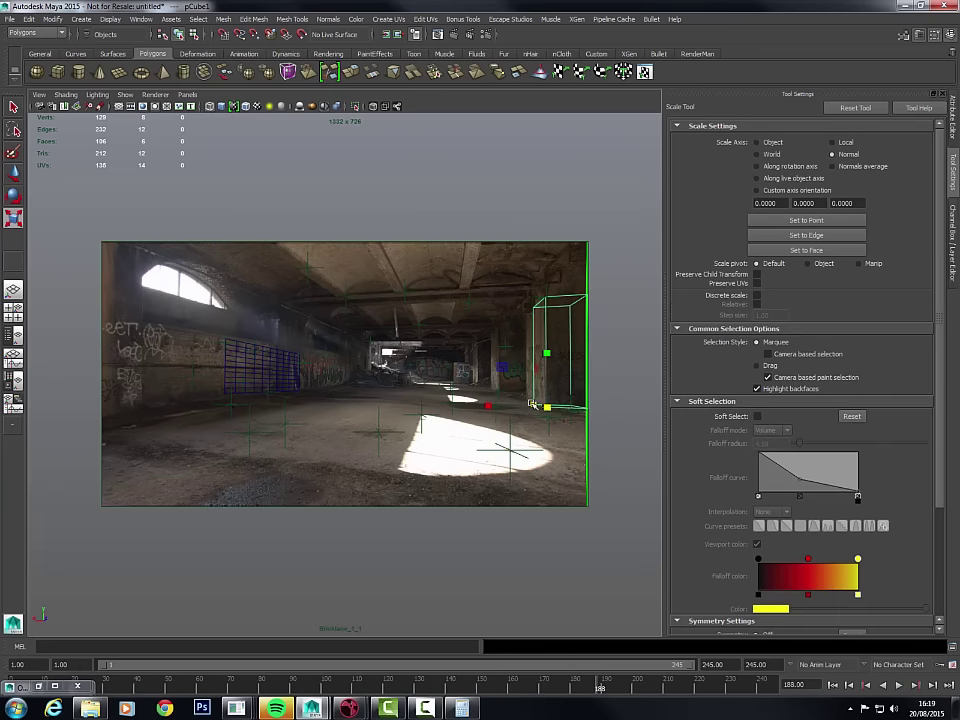
left_click_drag(533, 404, 526, 401)
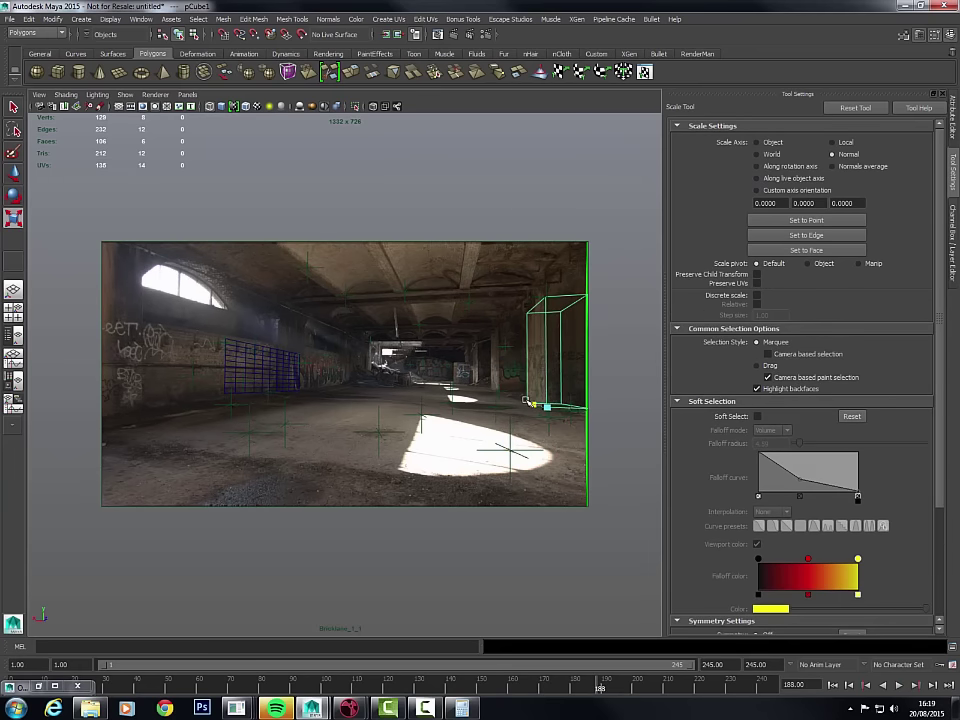
left_click_drag(590, 685, 396, 686)
- Move the left-wall plane away from its locator toward the middle of the floor and center its pivot
key("space")
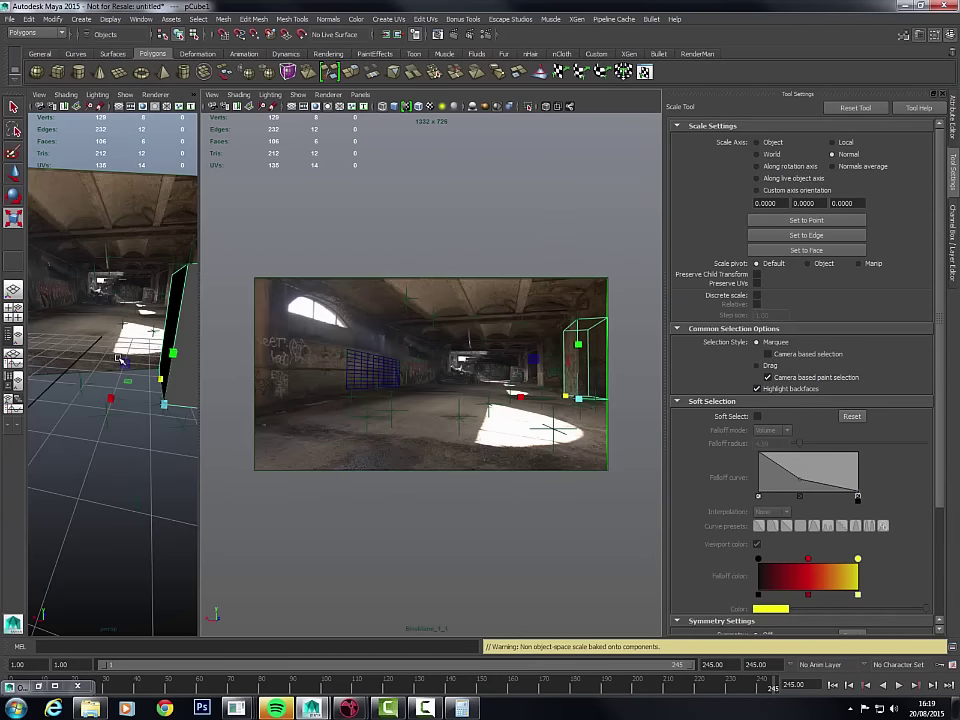
left_click_drag(199, 368, 253, 366)
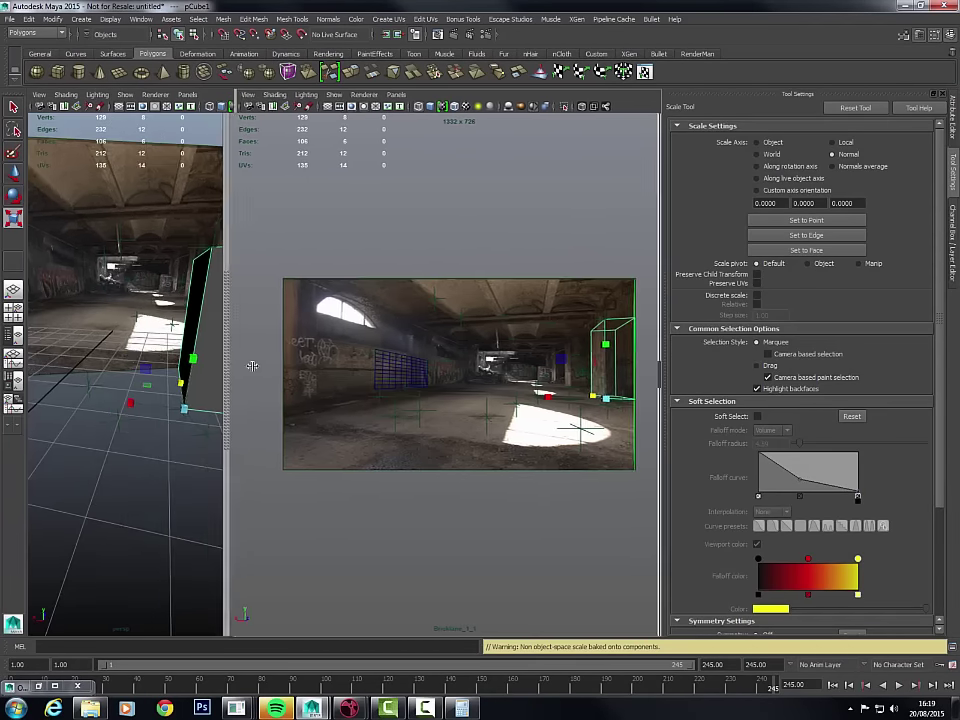
left_click_drag(180, 360, 230, 366, "alt")
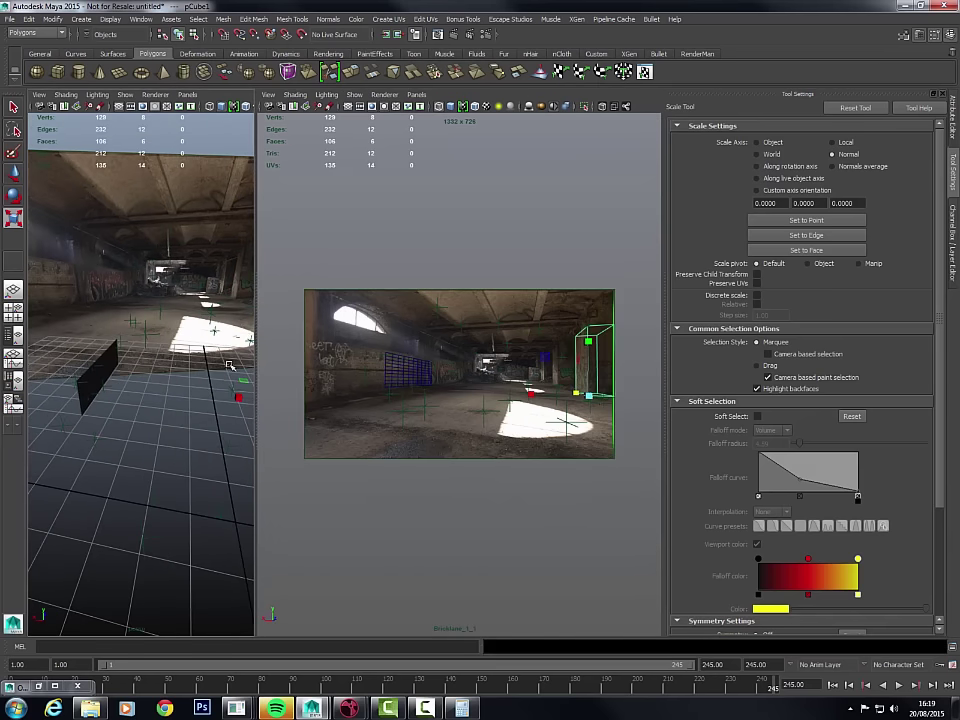
left_click(111, 367)
key("w")
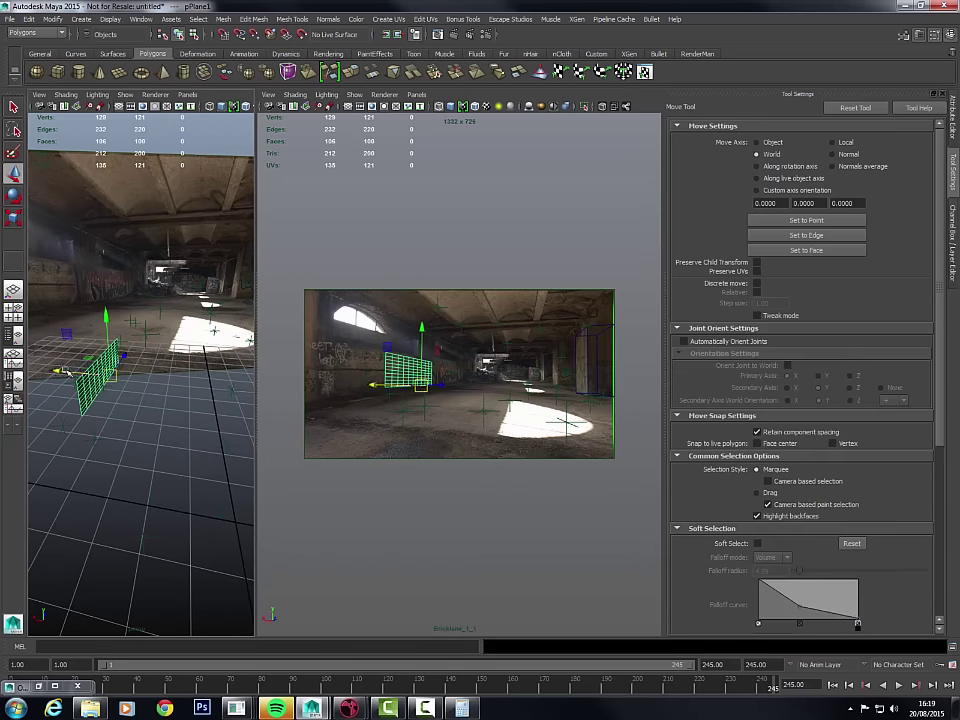
middle_click_drag(138, 396, 180, 404)
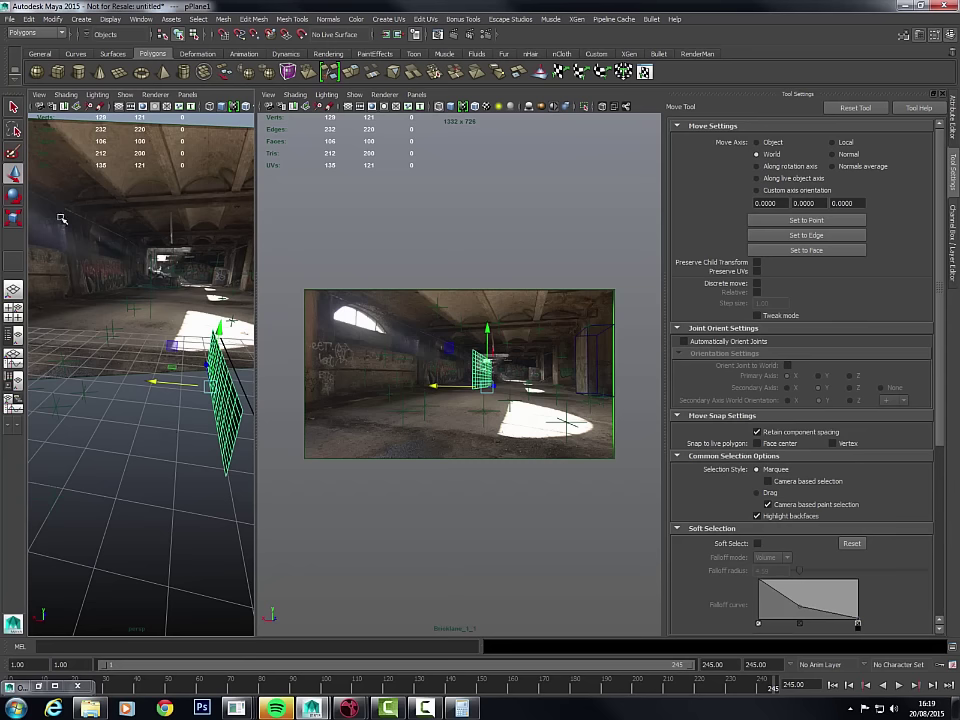
left_click(62, 20)
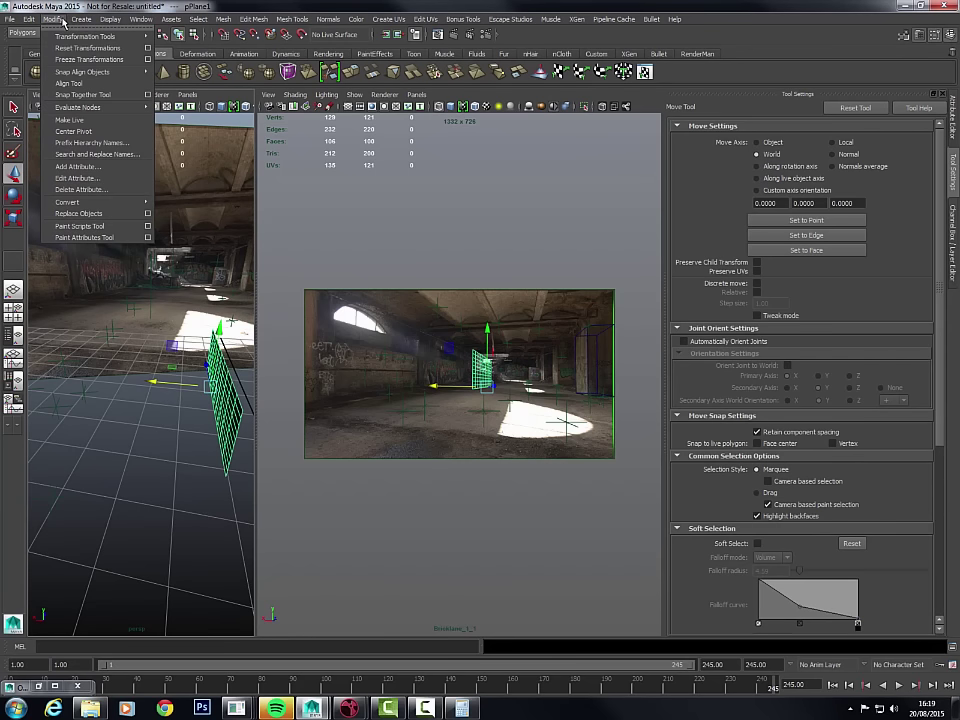
left_click(97, 101)
left_click_drag(95, 159, 195, 255, "alt")
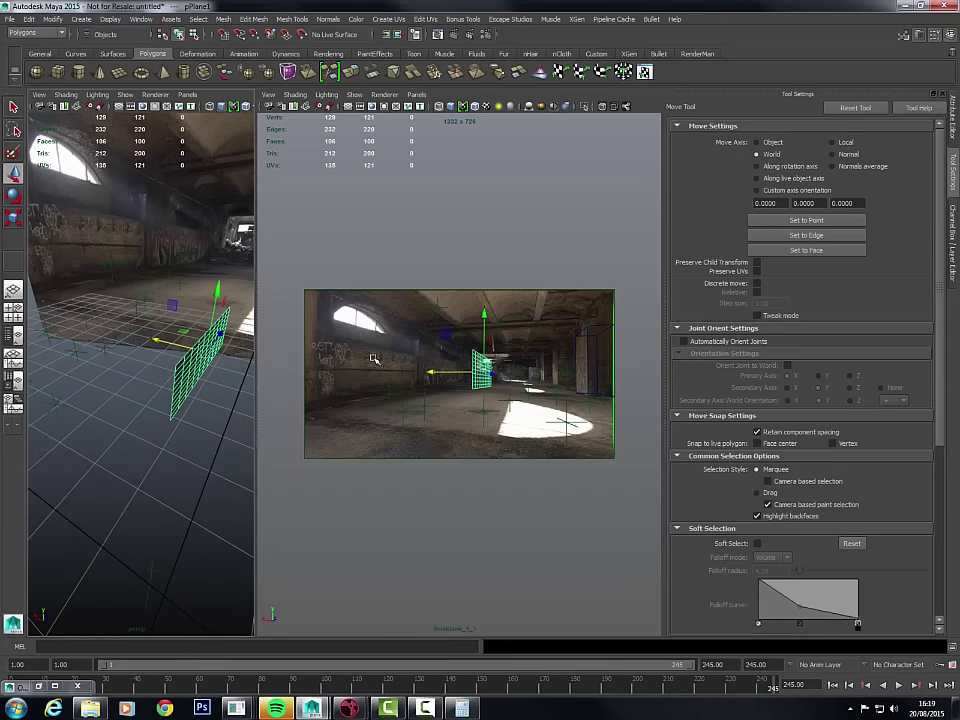
- Go to frame 102 in the camera view and move the plane slightly toward the left wall
key("space")
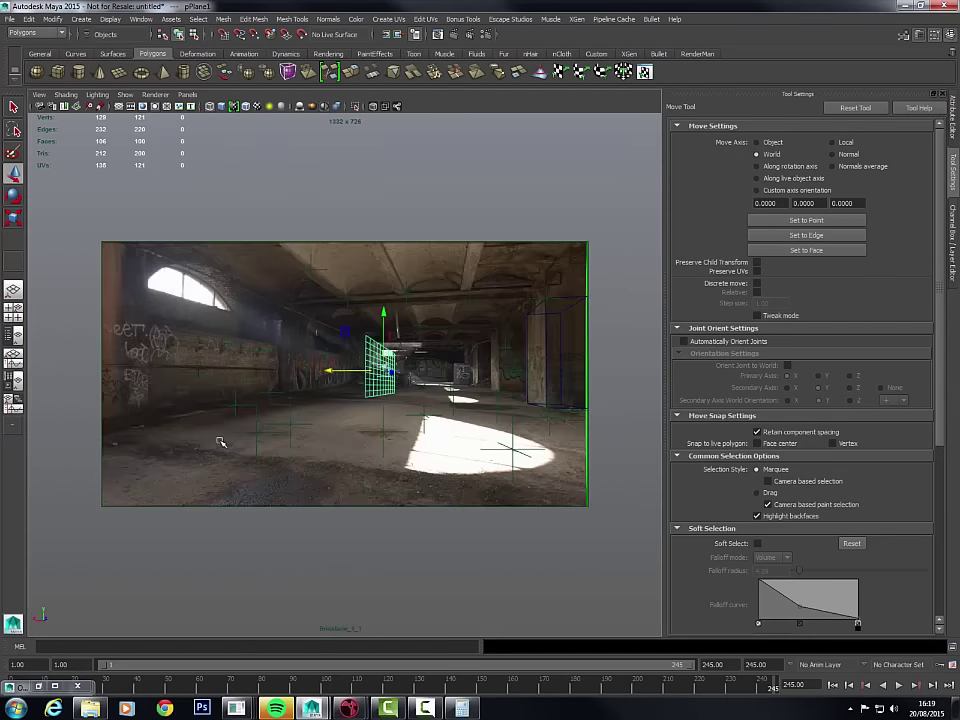
left_click_drag(226, 684, 332, 688)
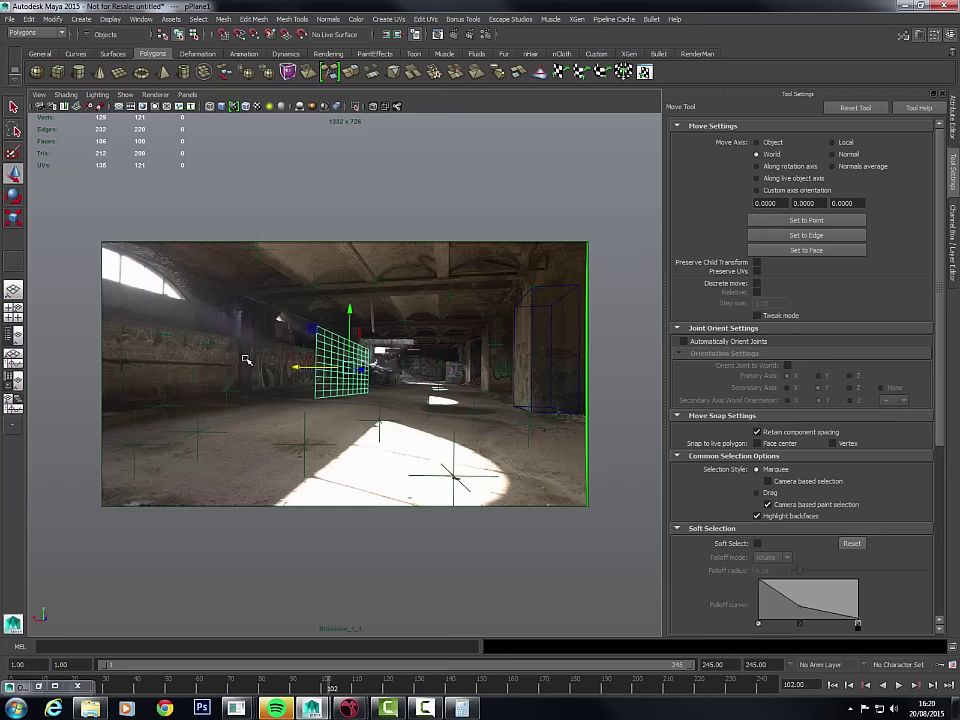
mouse_move(349, 378)
left_mouse_down()
mouse_move(331, 378)
mouse_move(340, 378)
left_mouse_up()
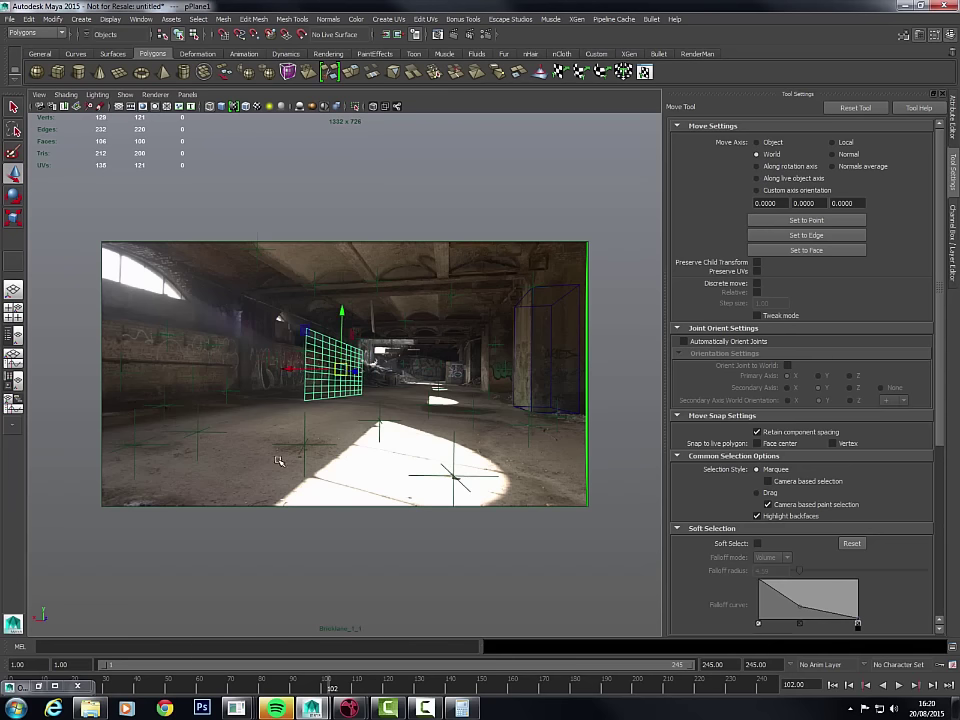
- Check the plane's position and transform values in the perspective view, then move it onto the left wall in the camera view
key("space")
key("space")
left_click_drag(210, 407, 357, 273, "alt")
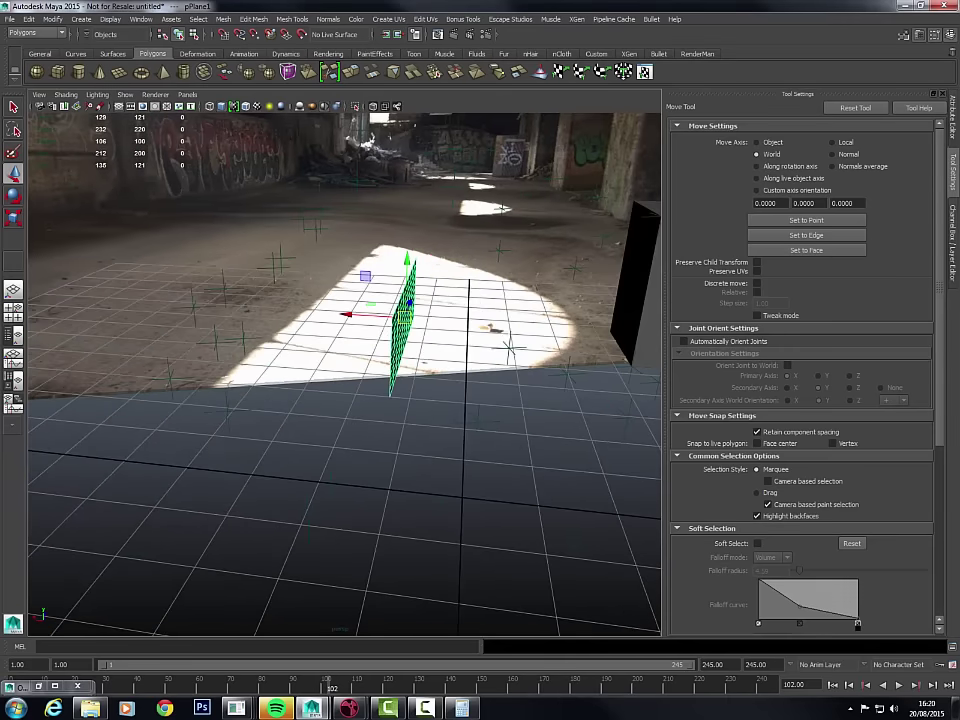
left_click(953, 232)
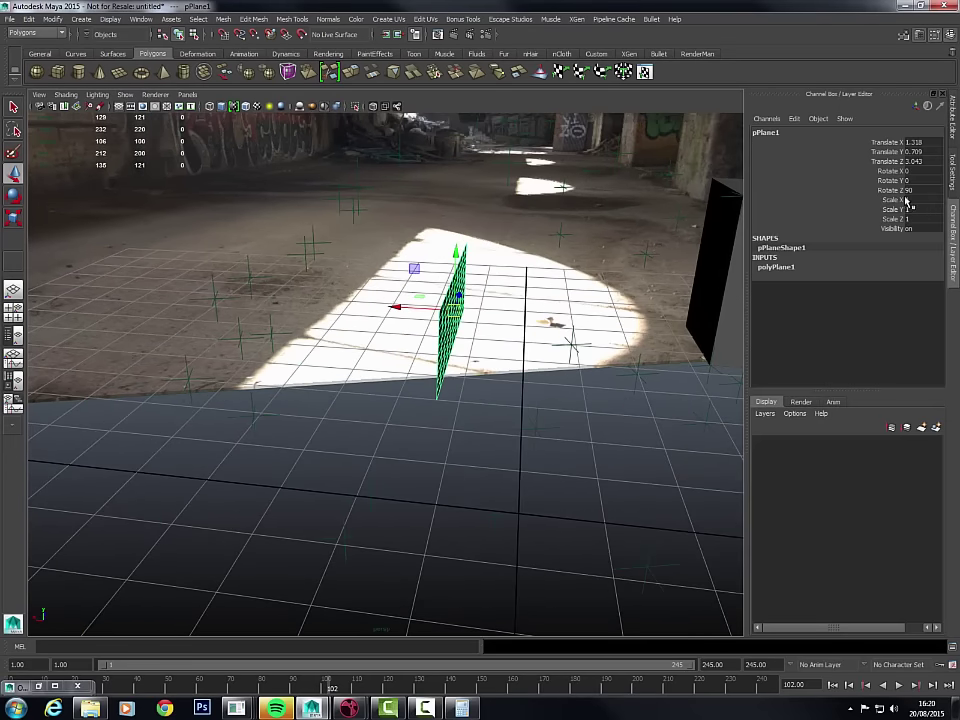
left_click_drag(660, 320, 497, 358, "alt")
key("space")
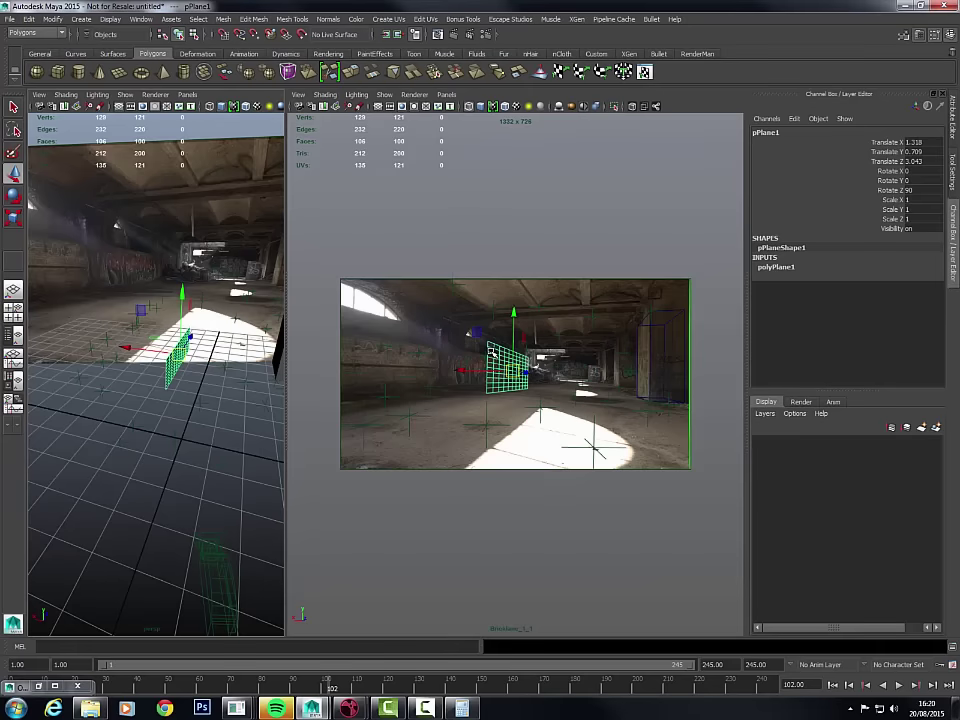
key("space")
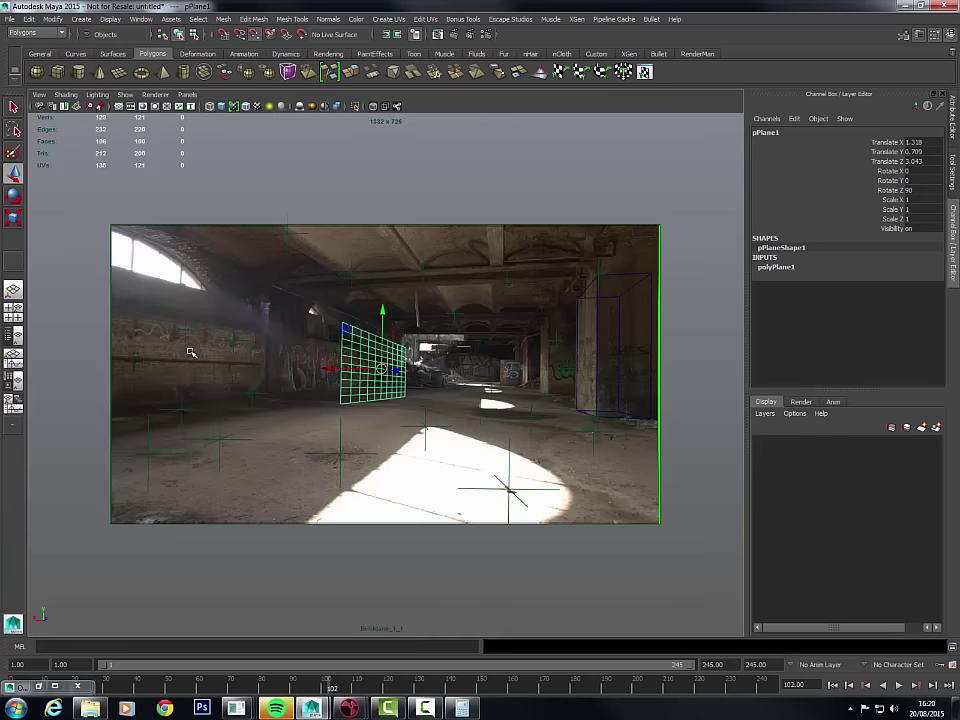
middle_click_drag(186, 334, 186, 300)
left_click(951, 168)
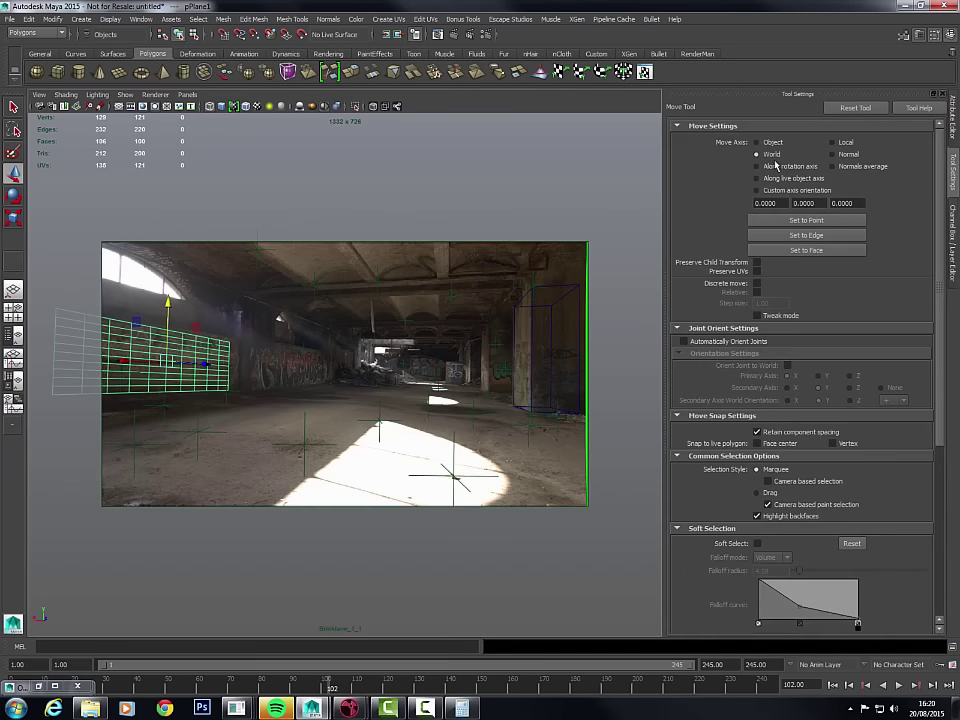
middle_click_drag(172, 307, 170, 305)
key("ctrl+z")
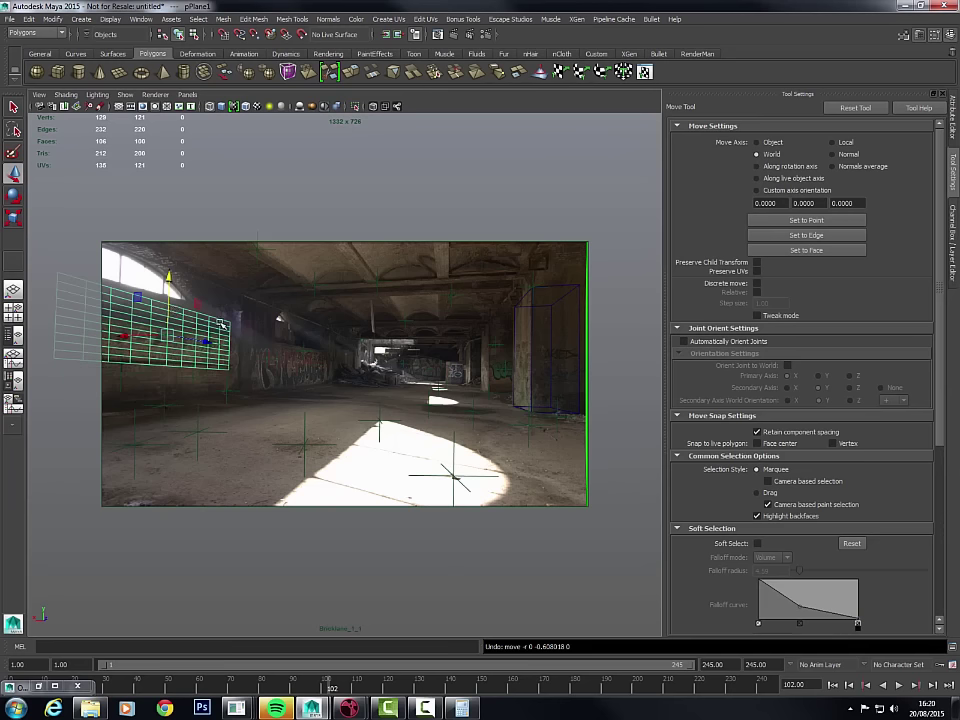
key("r")
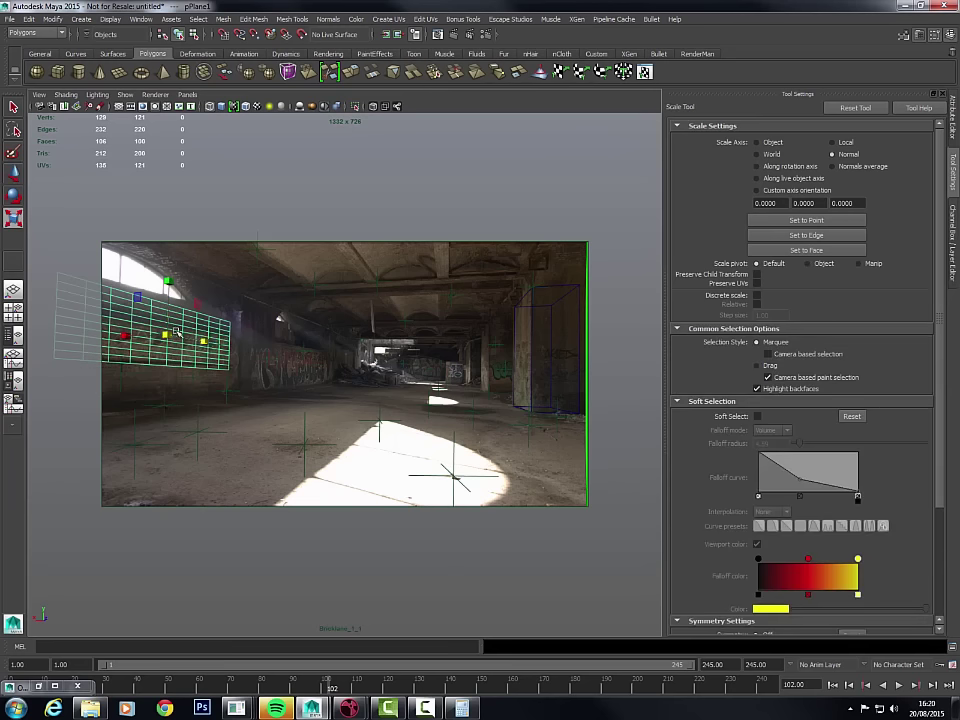
left_click_drag(168, 277, 167, 305)
key("ctrl+z")
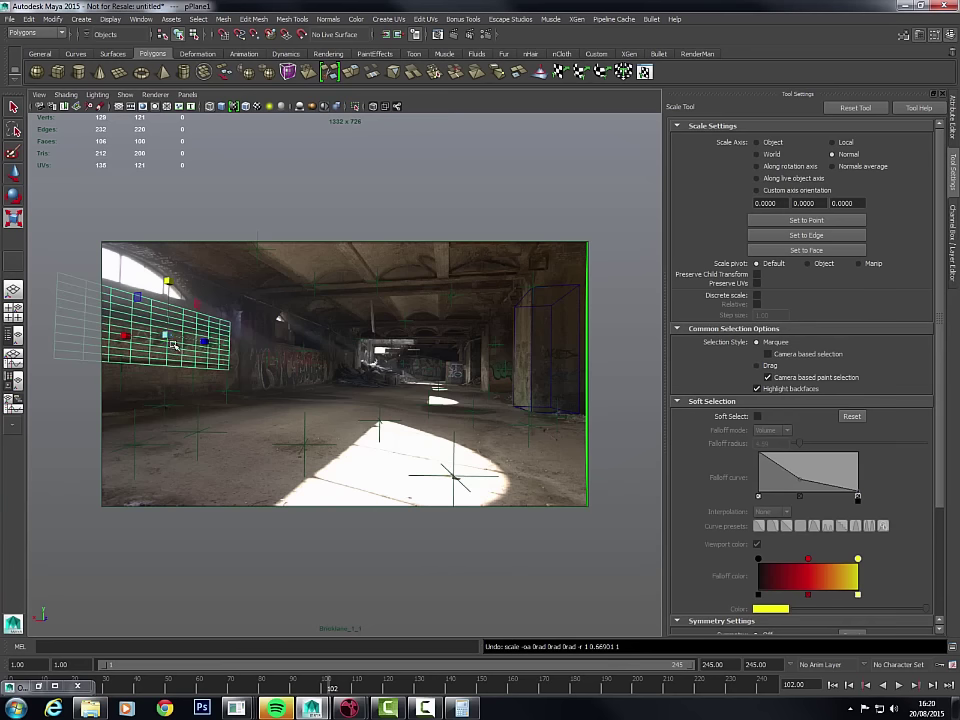
- Lower the plane to the base of the left wall and rotate it slightly about world Y to match the wall
key("w")
left_click_drag(167, 276, 167, 307)
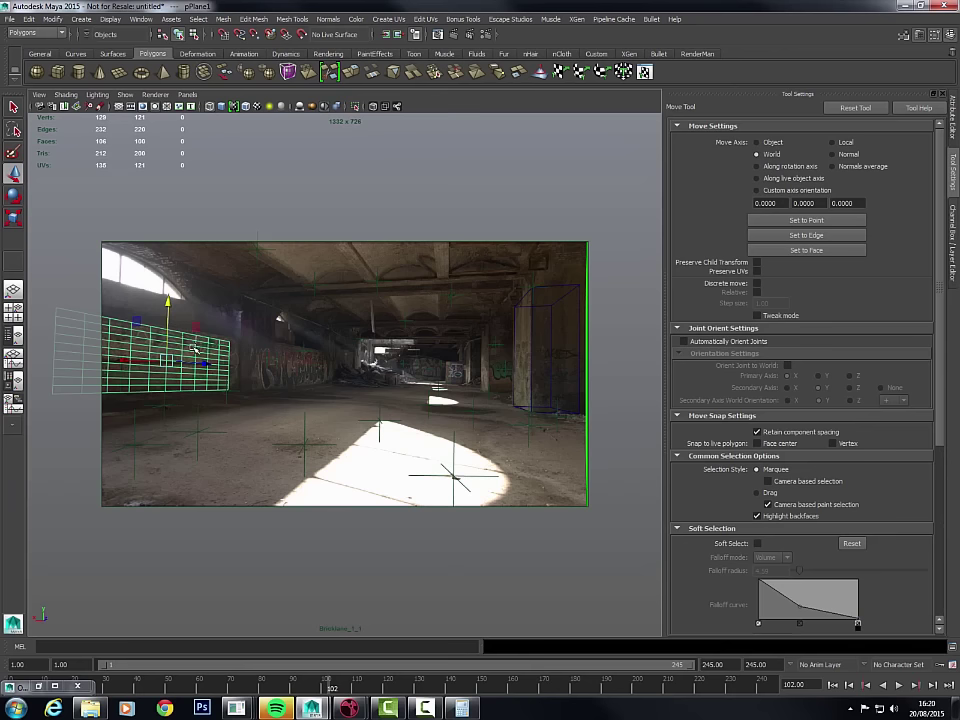
key("e")
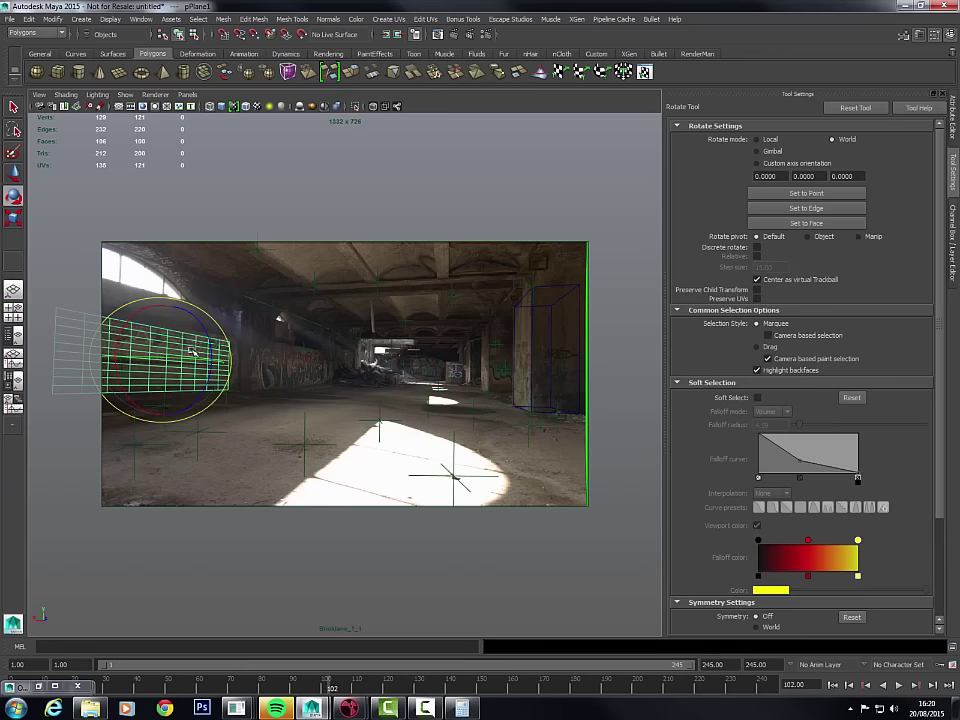
left_click_drag(198, 360, 190, 363)
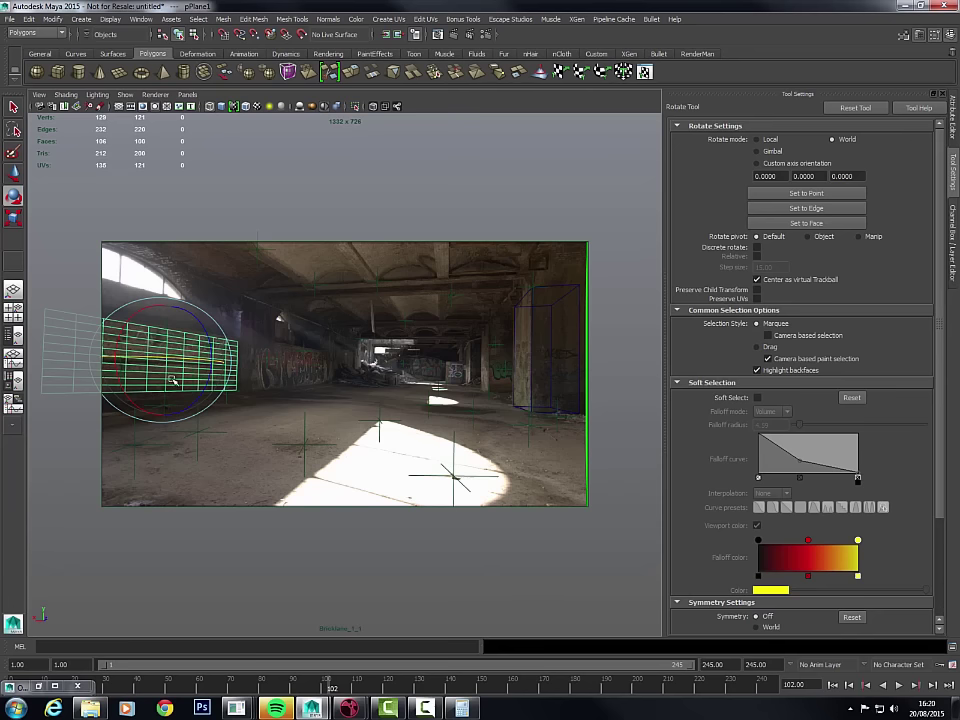
- Lower the plane slightly further and scale its height up a little to cover the left wall
key("w")
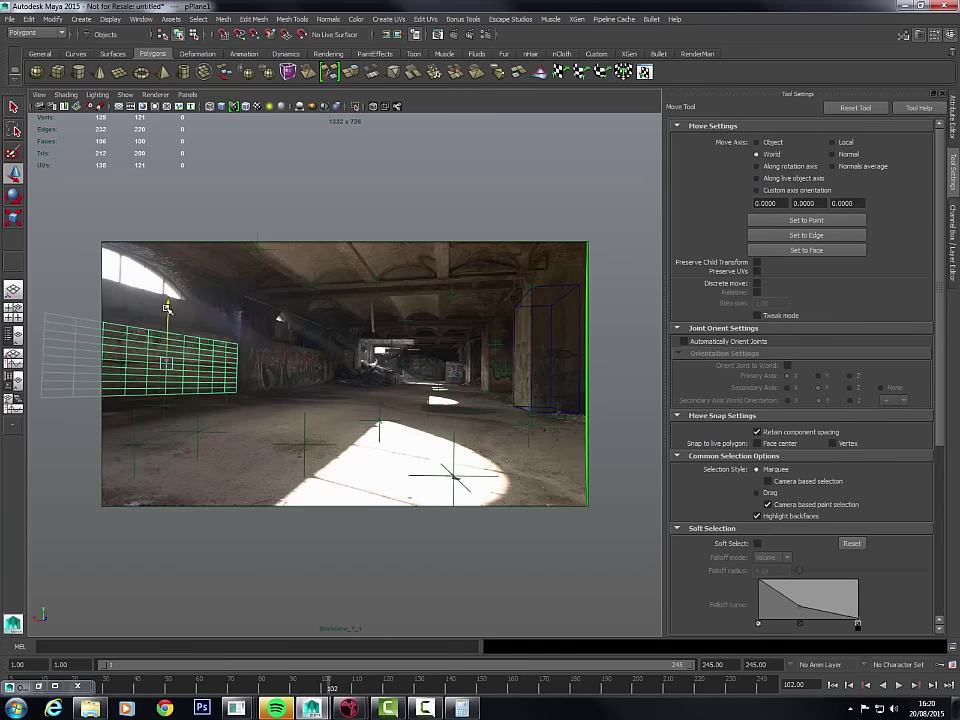
key("r")
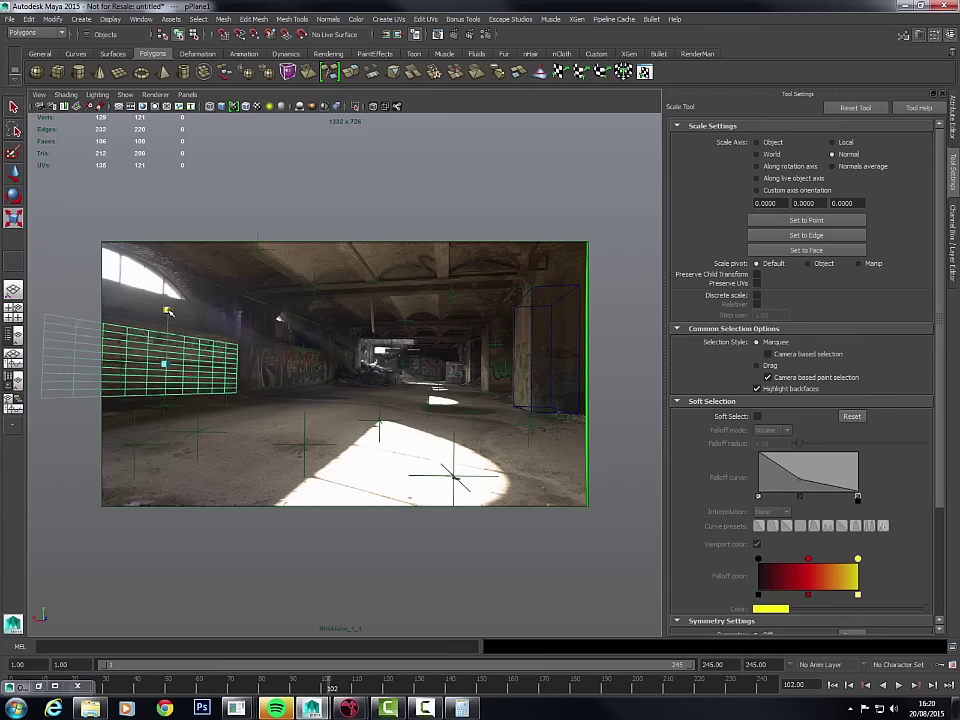
left_click_drag(168, 312, 165, 309)
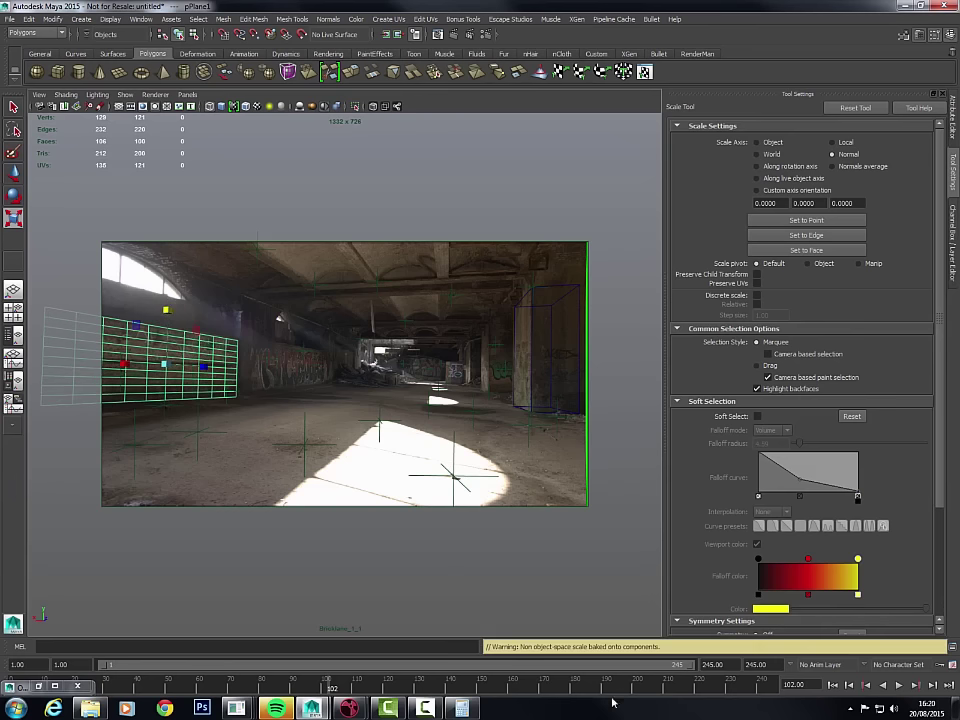
- Play the shot and stop it to check how well the plane sticks to the left wall
left_click(866, 685)
left_click(902, 686)
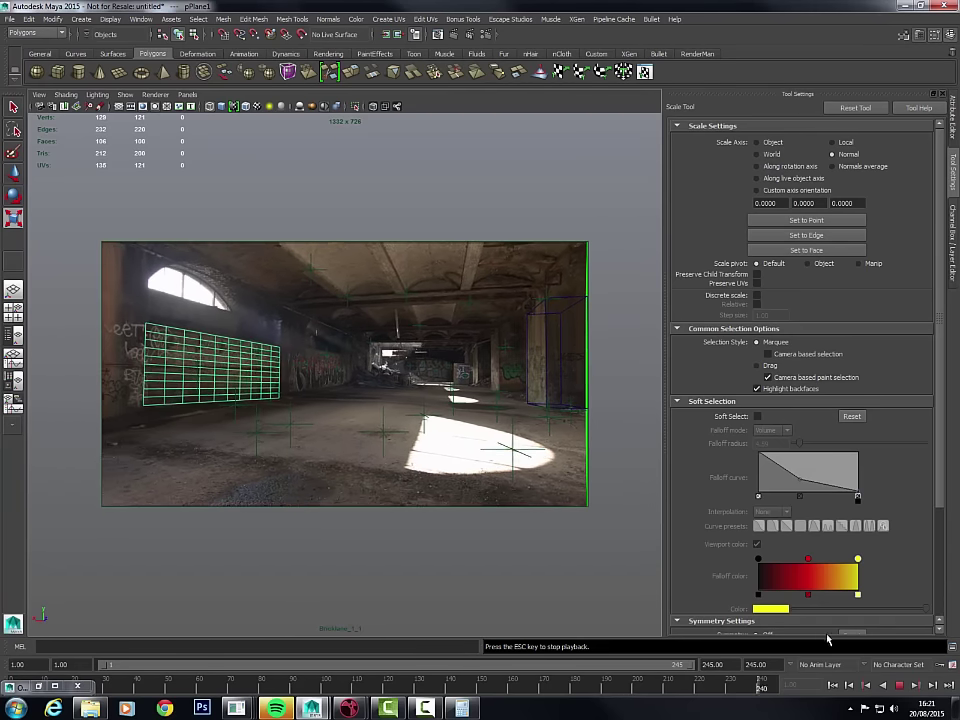
left_click(898, 687)
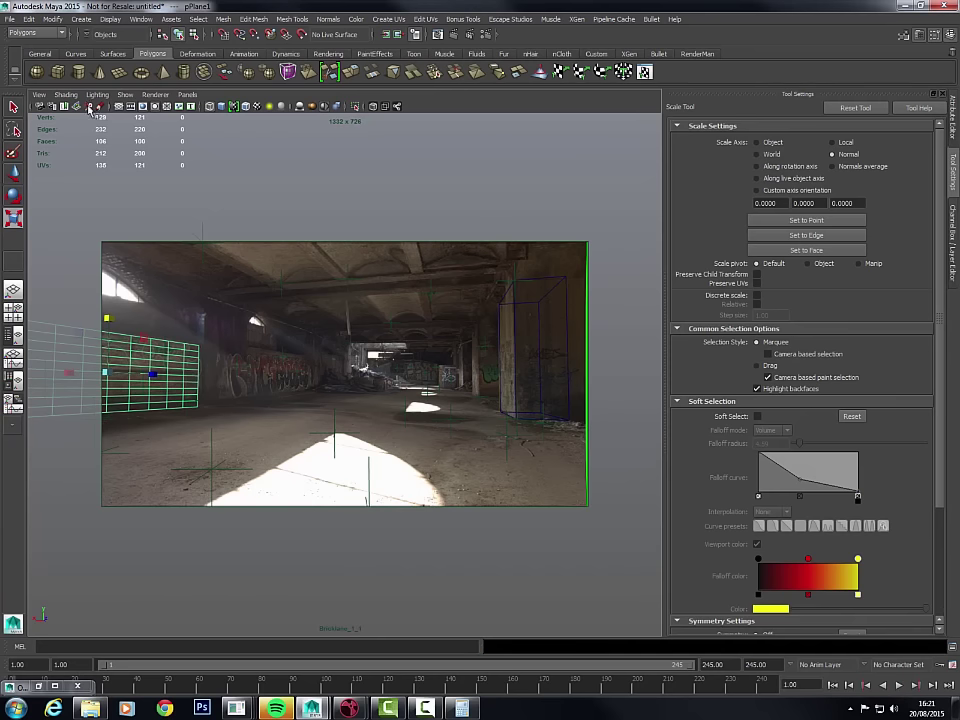
- Open the scene file GEO_Lineup_01.ma without saving the current untitled scene
left_click(29, 18)
left_click(29, 18)
left_click(9, 18)
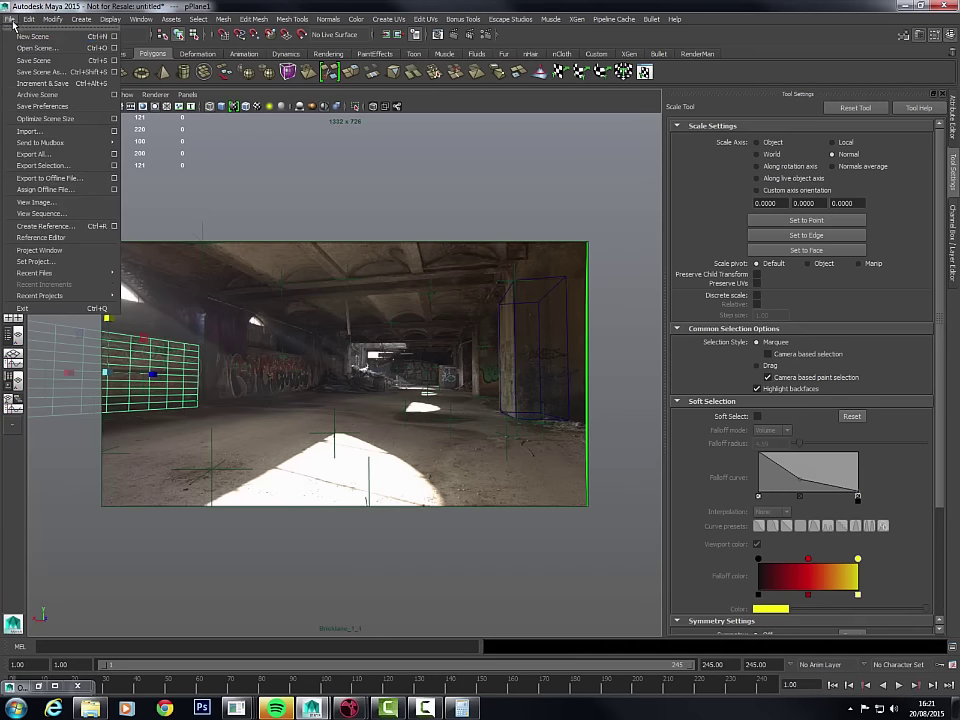
left_click(12, 51)
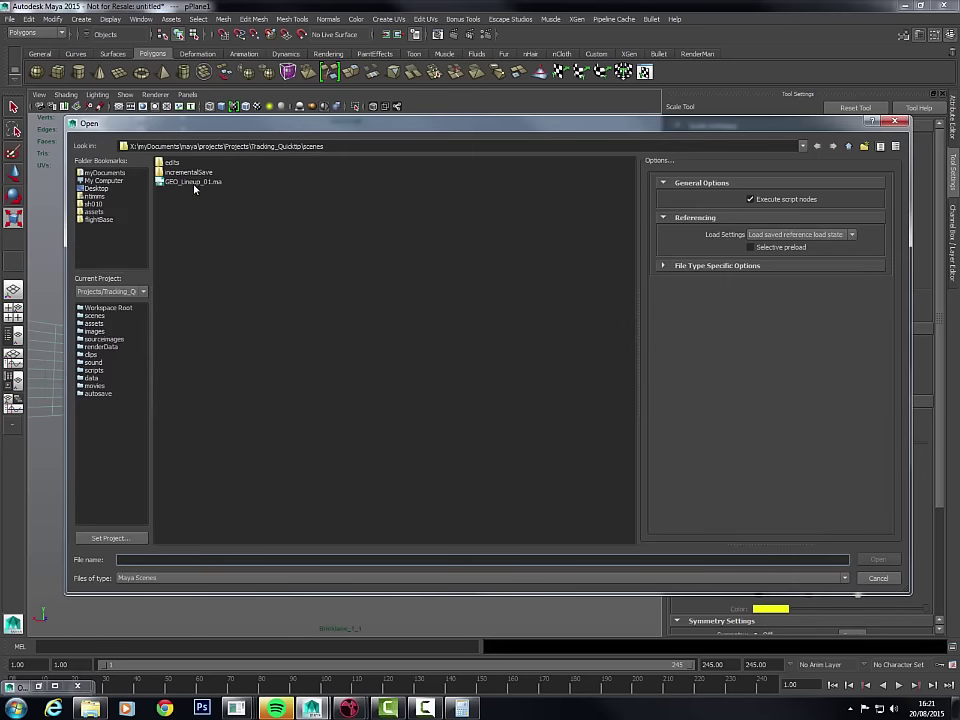
double_click(193, 183)
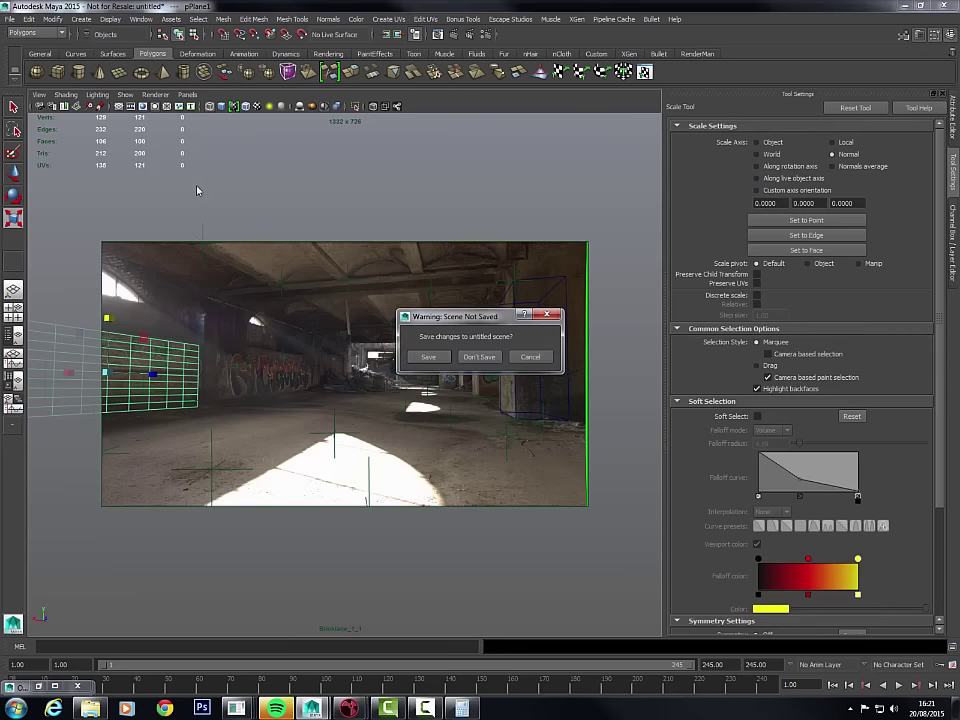
left_click(474, 360)
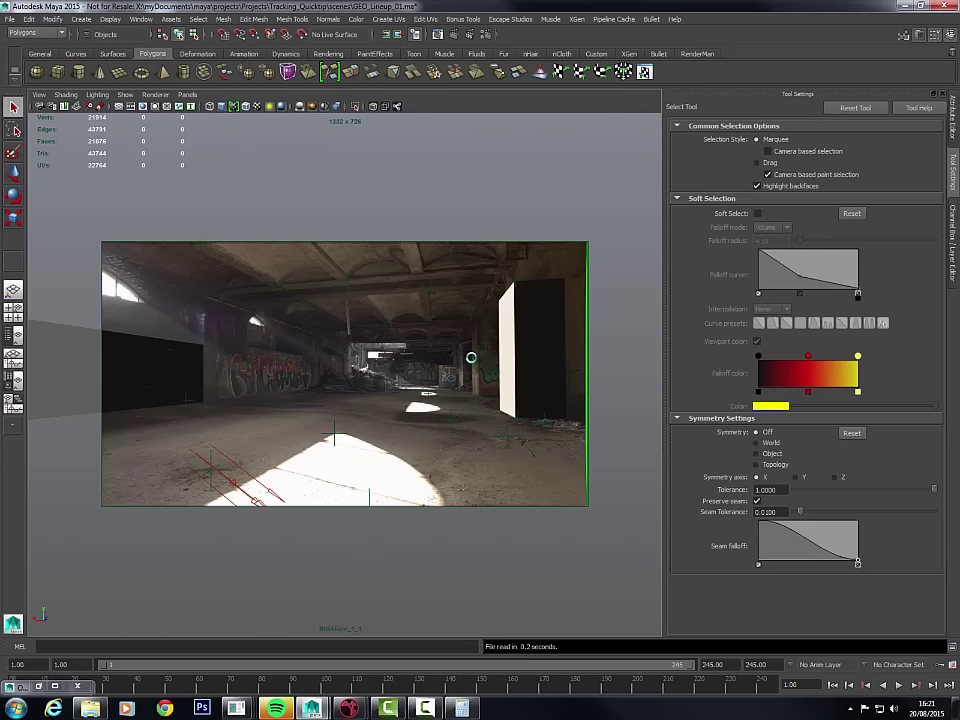
- Show the camera view in wireframe, stop playback, and unhide the Merged_Body_02_ZBrush_defualt_group mesh through the Outliner
key("4")
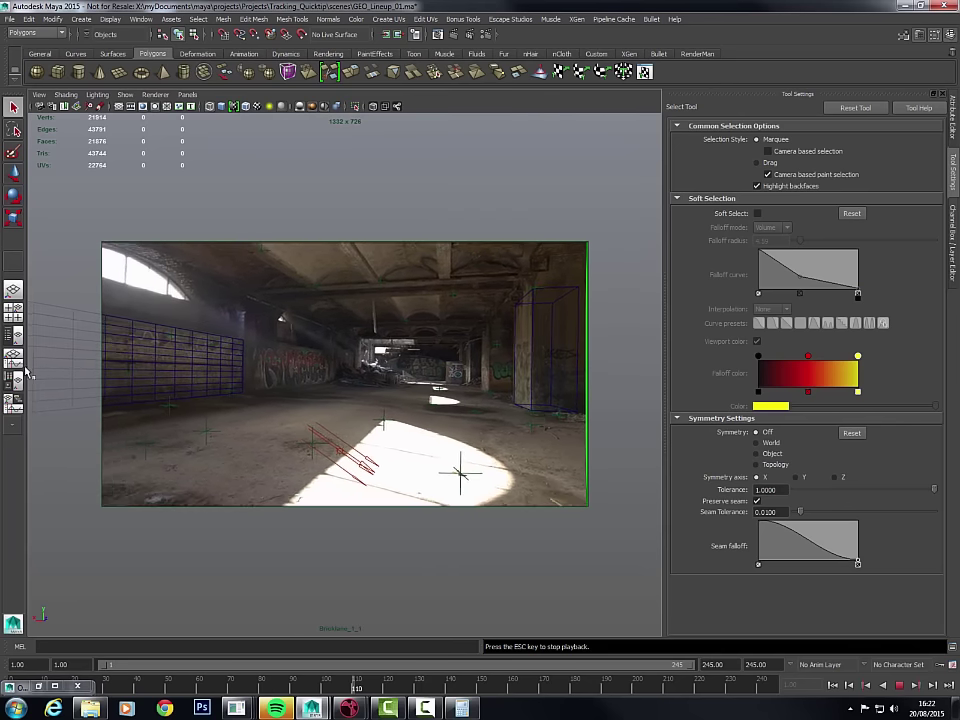
left_click(140, 19)
left_click(170, 140)
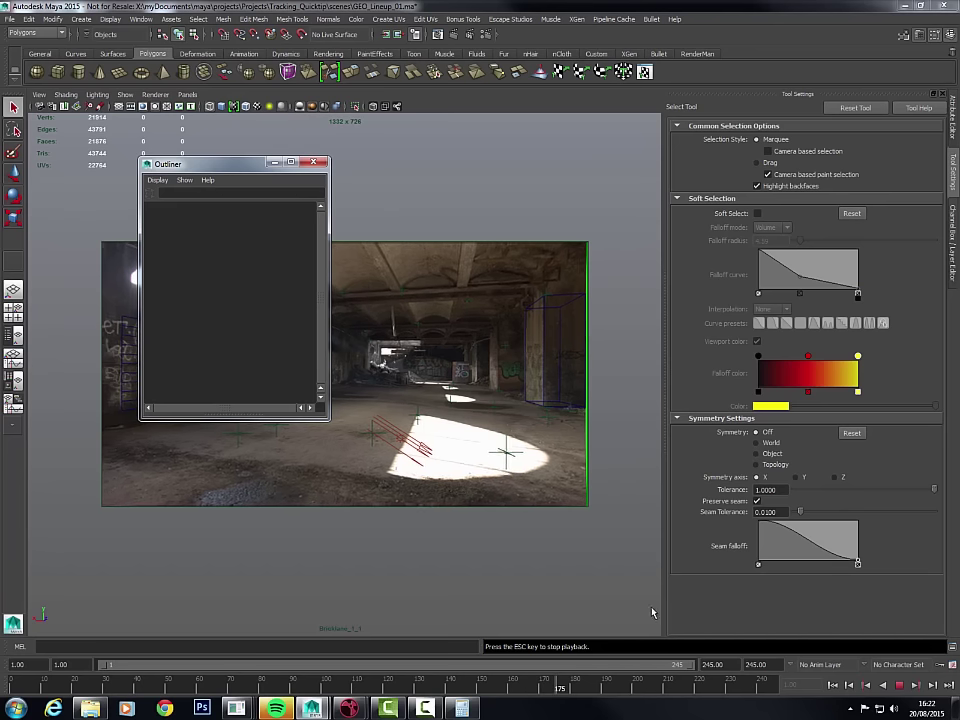
left_click(901, 687)
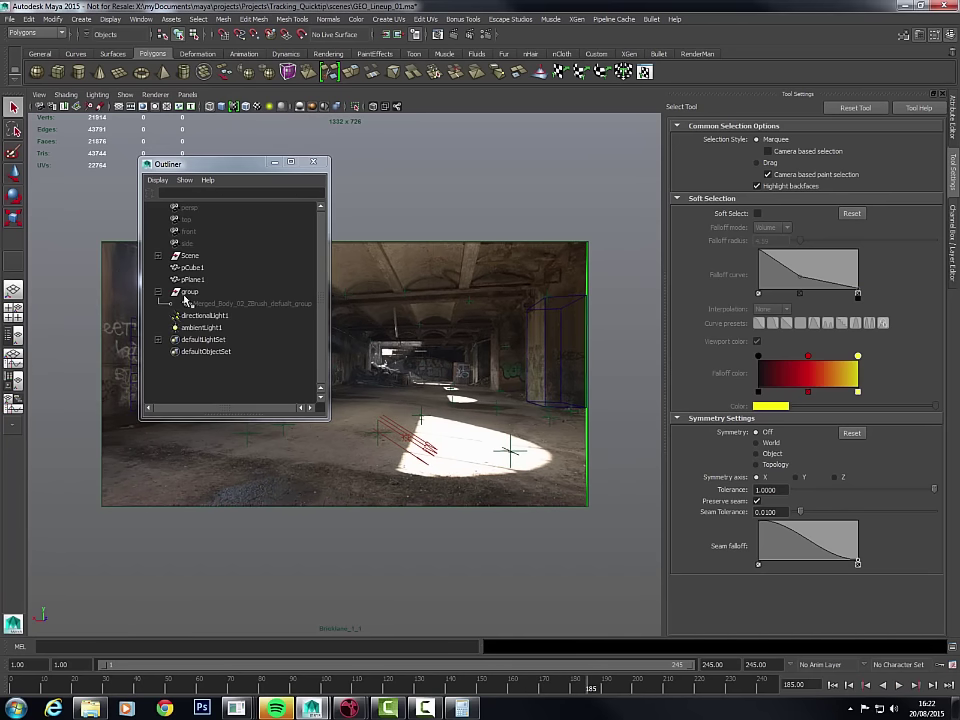
left_click(236, 303)
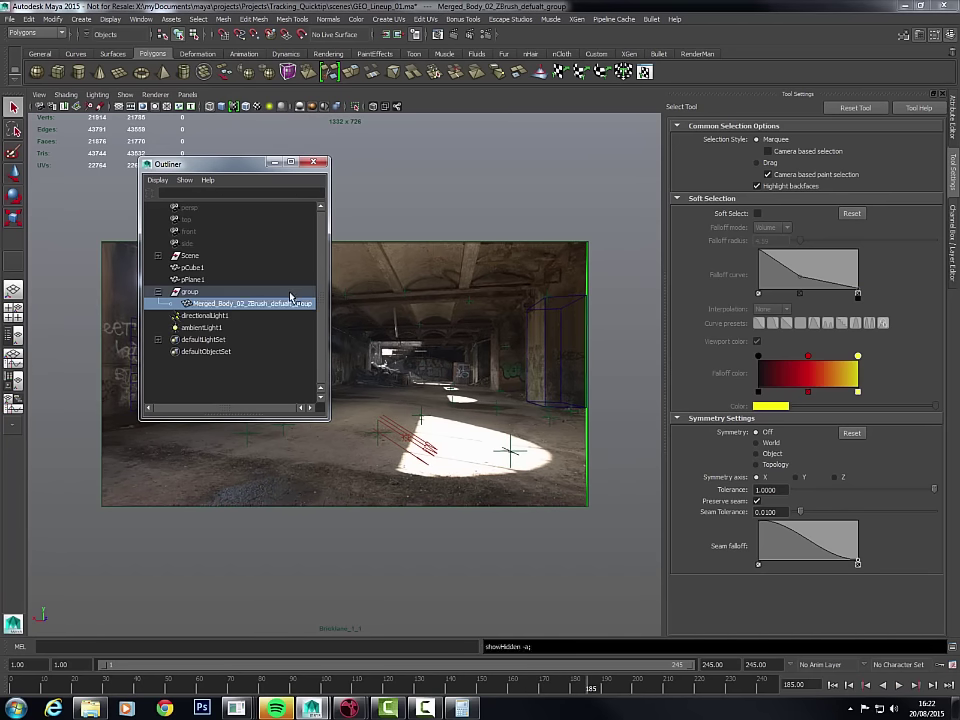
left_click(272, 163)
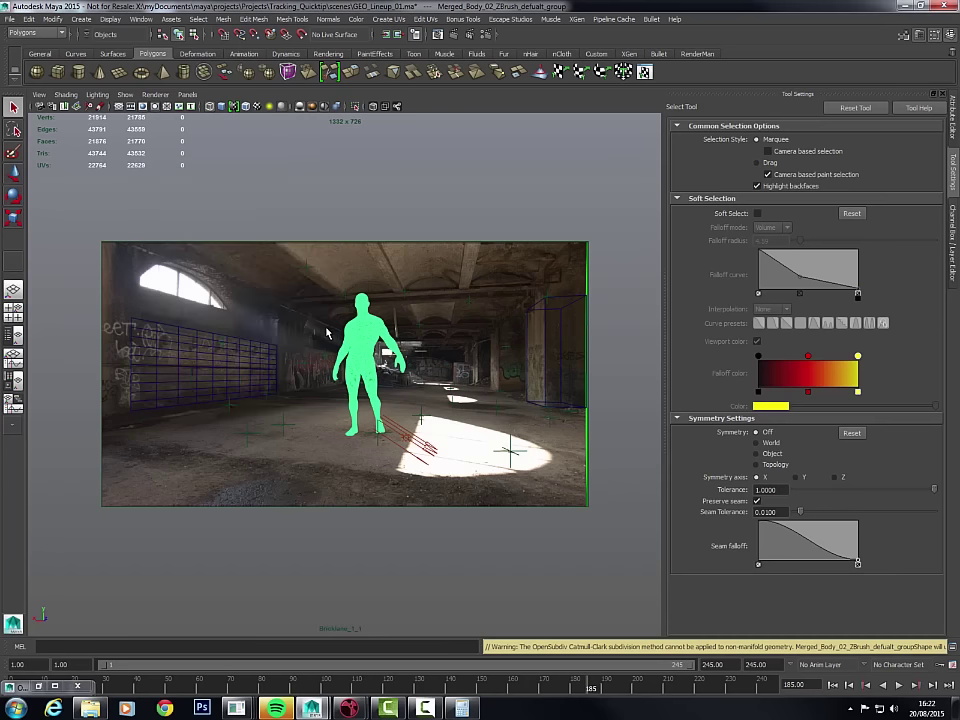
- Display the camera view shaded with nothing selected and play the shot to check the figure, ending at frame 1
key("5")
left_click(321, 472)
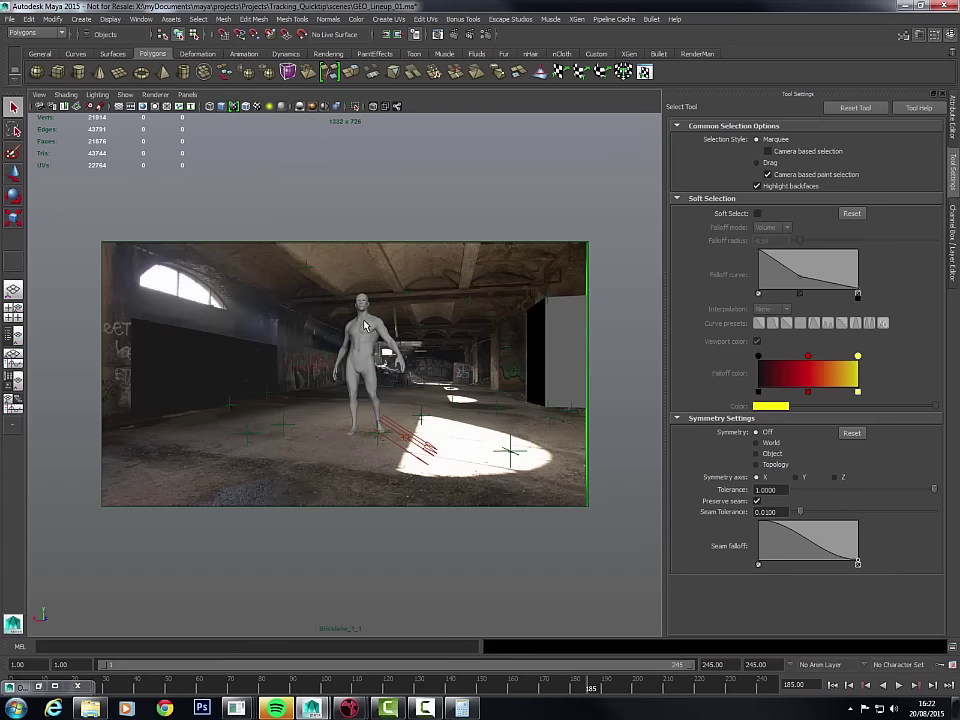
left_click(833, 686)
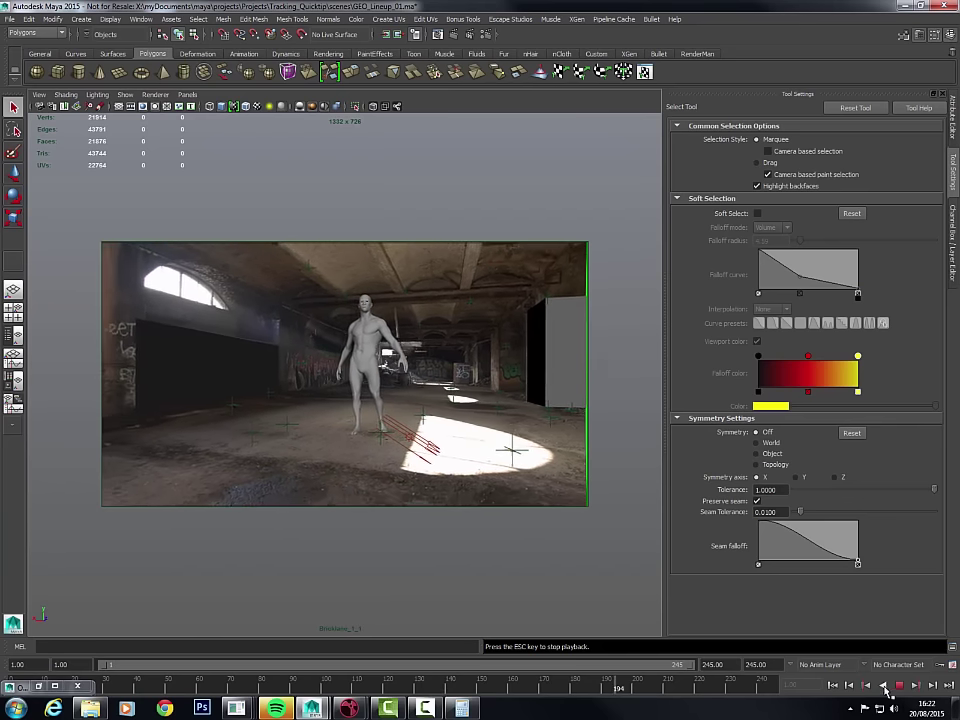
left_click(899, 685)
left_click(833, 685)
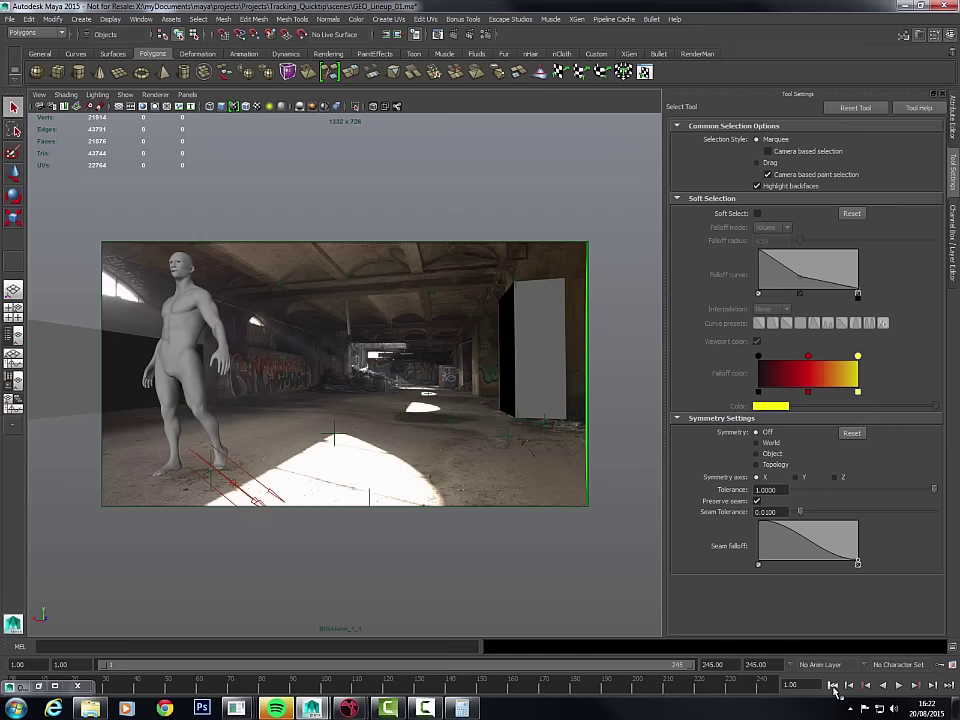